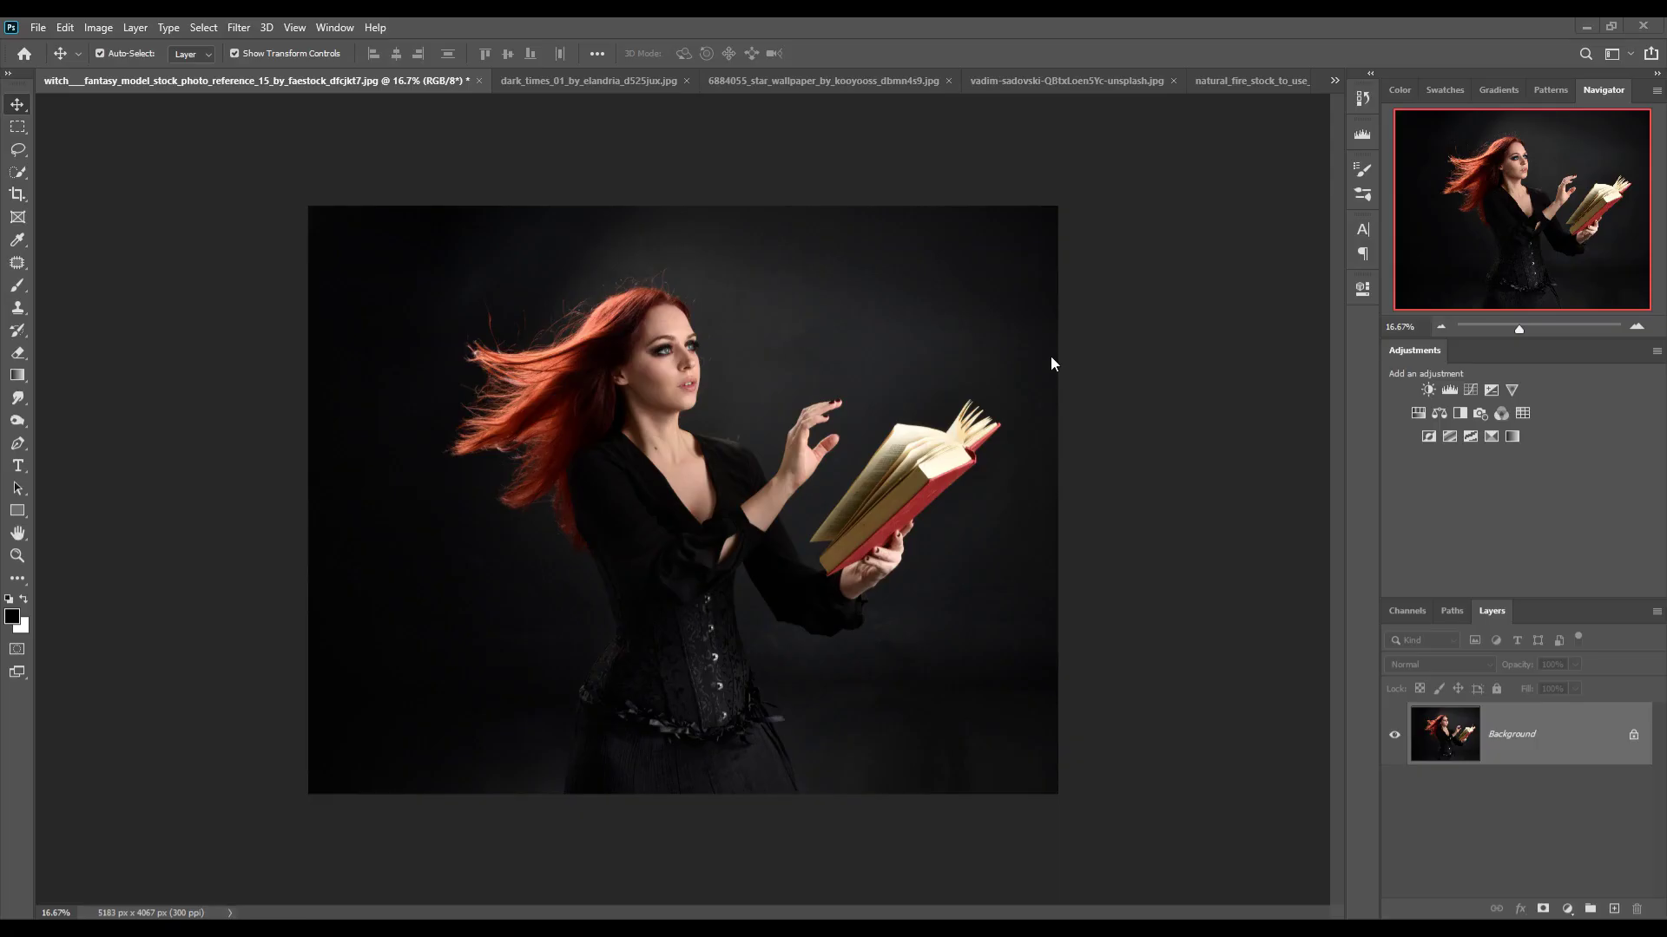
Use Select > Subject to enclose the red-haired woman, her hair and the book in a selection.
{"action": "left_click", "coordinate": [65, 28]}
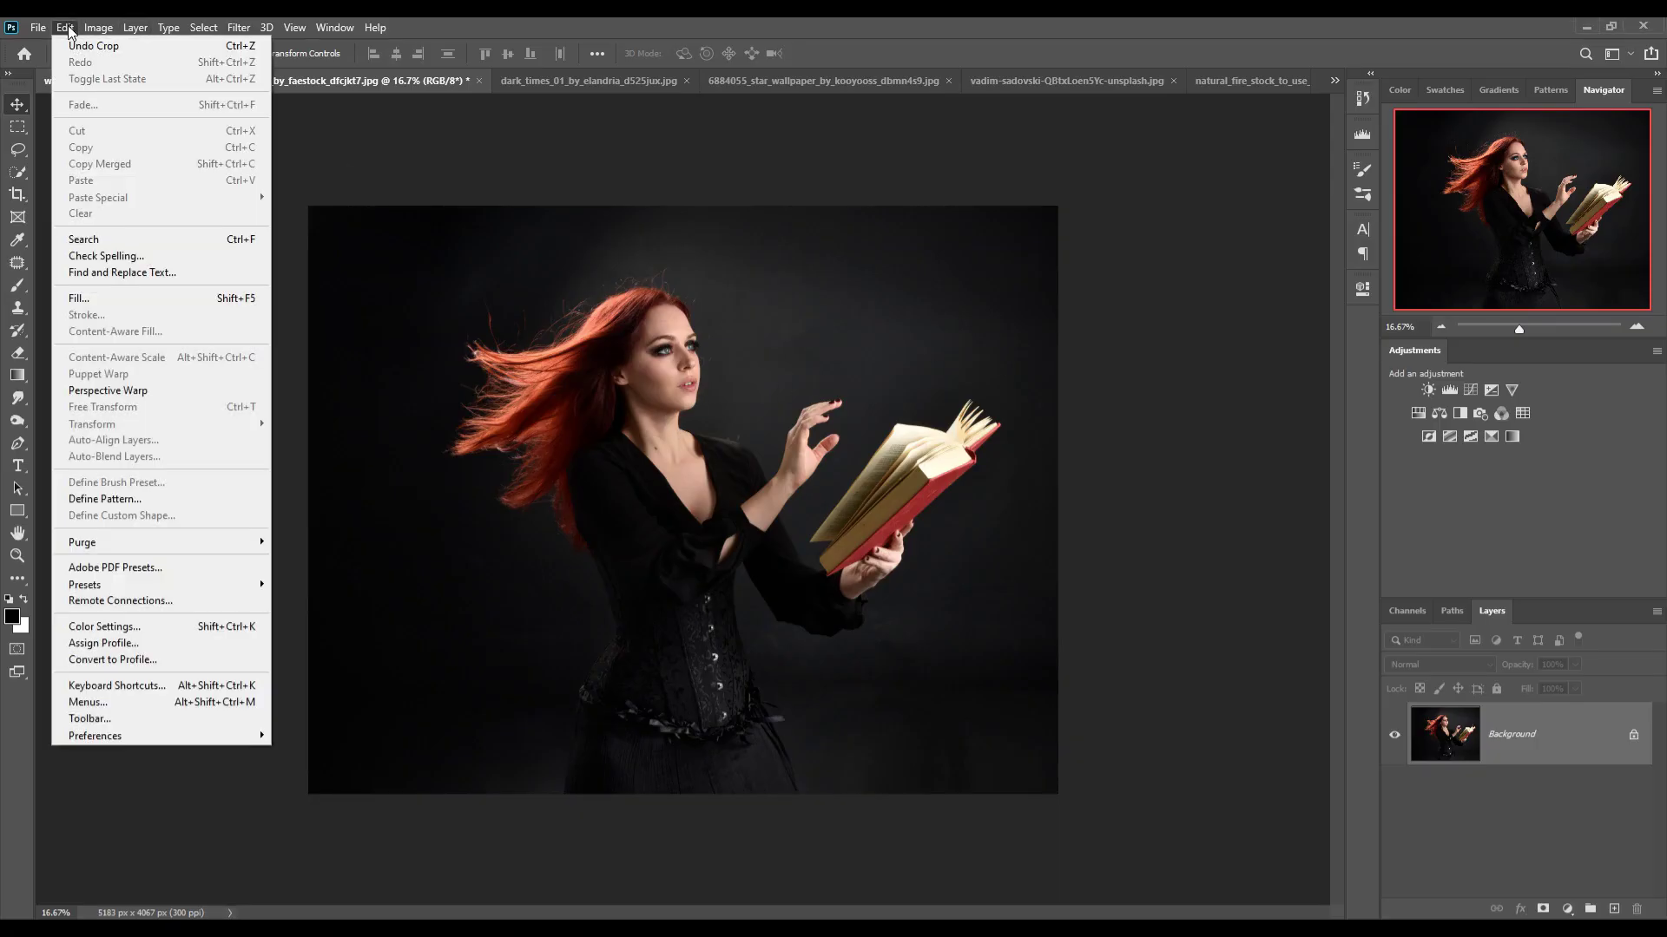
{"action": "left_click", "coordinate": [223, 231]}
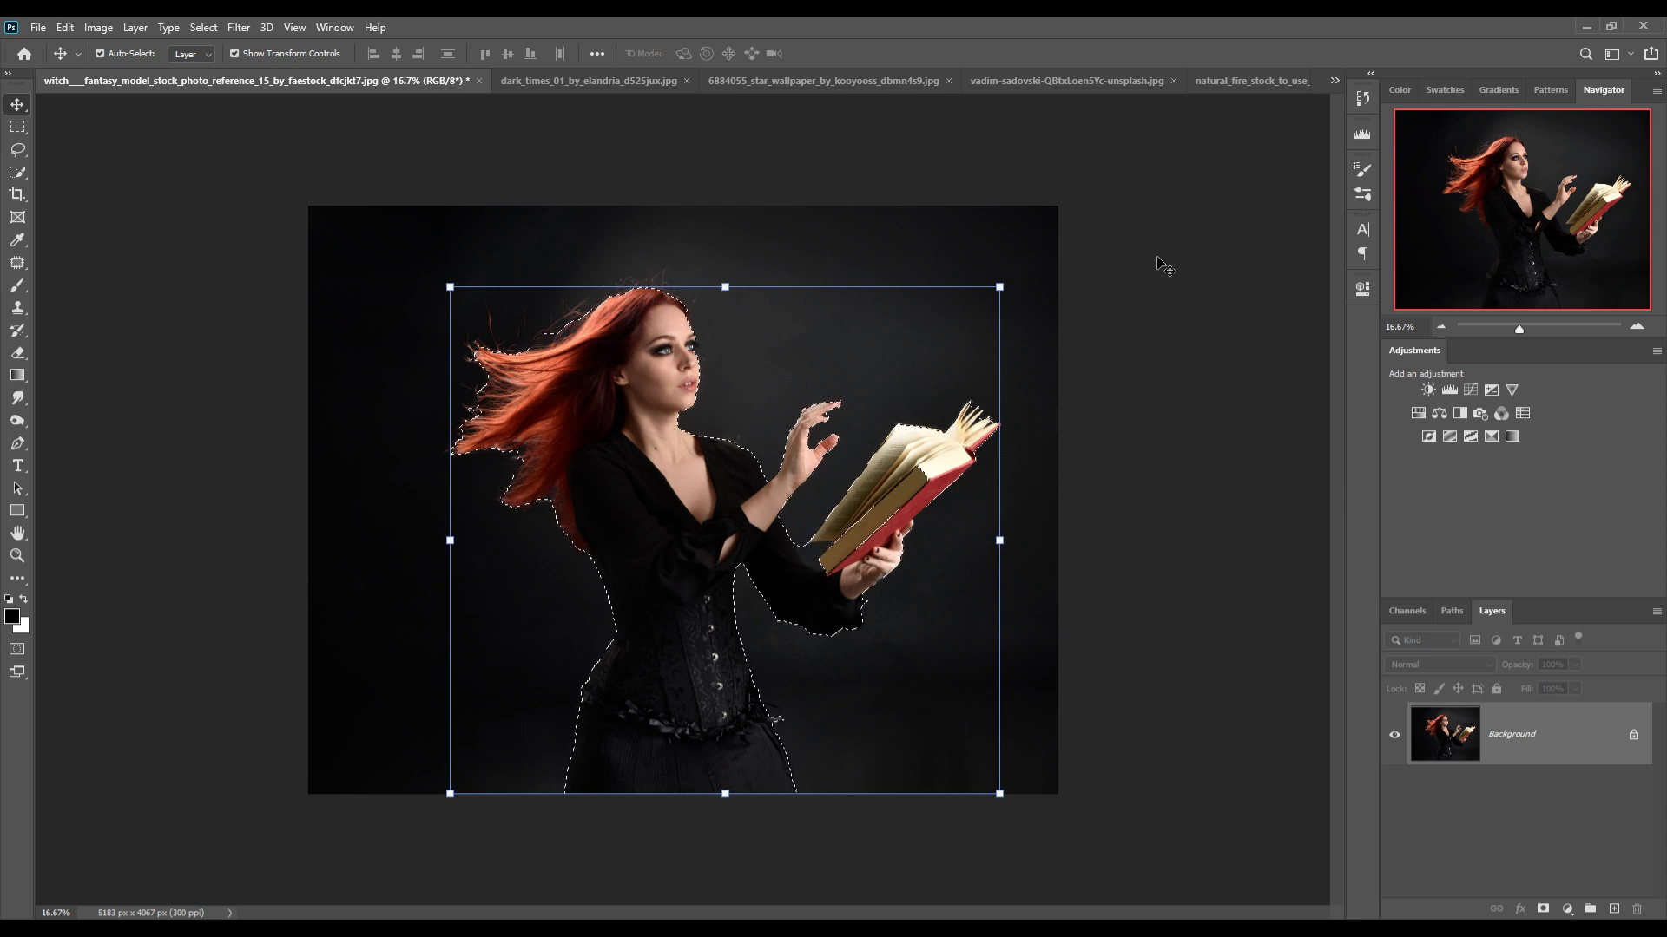
With the Lasso tool, add the outline, hand and arm edges and subtract background beside the arm.
{"action": "key", "text": "l"}
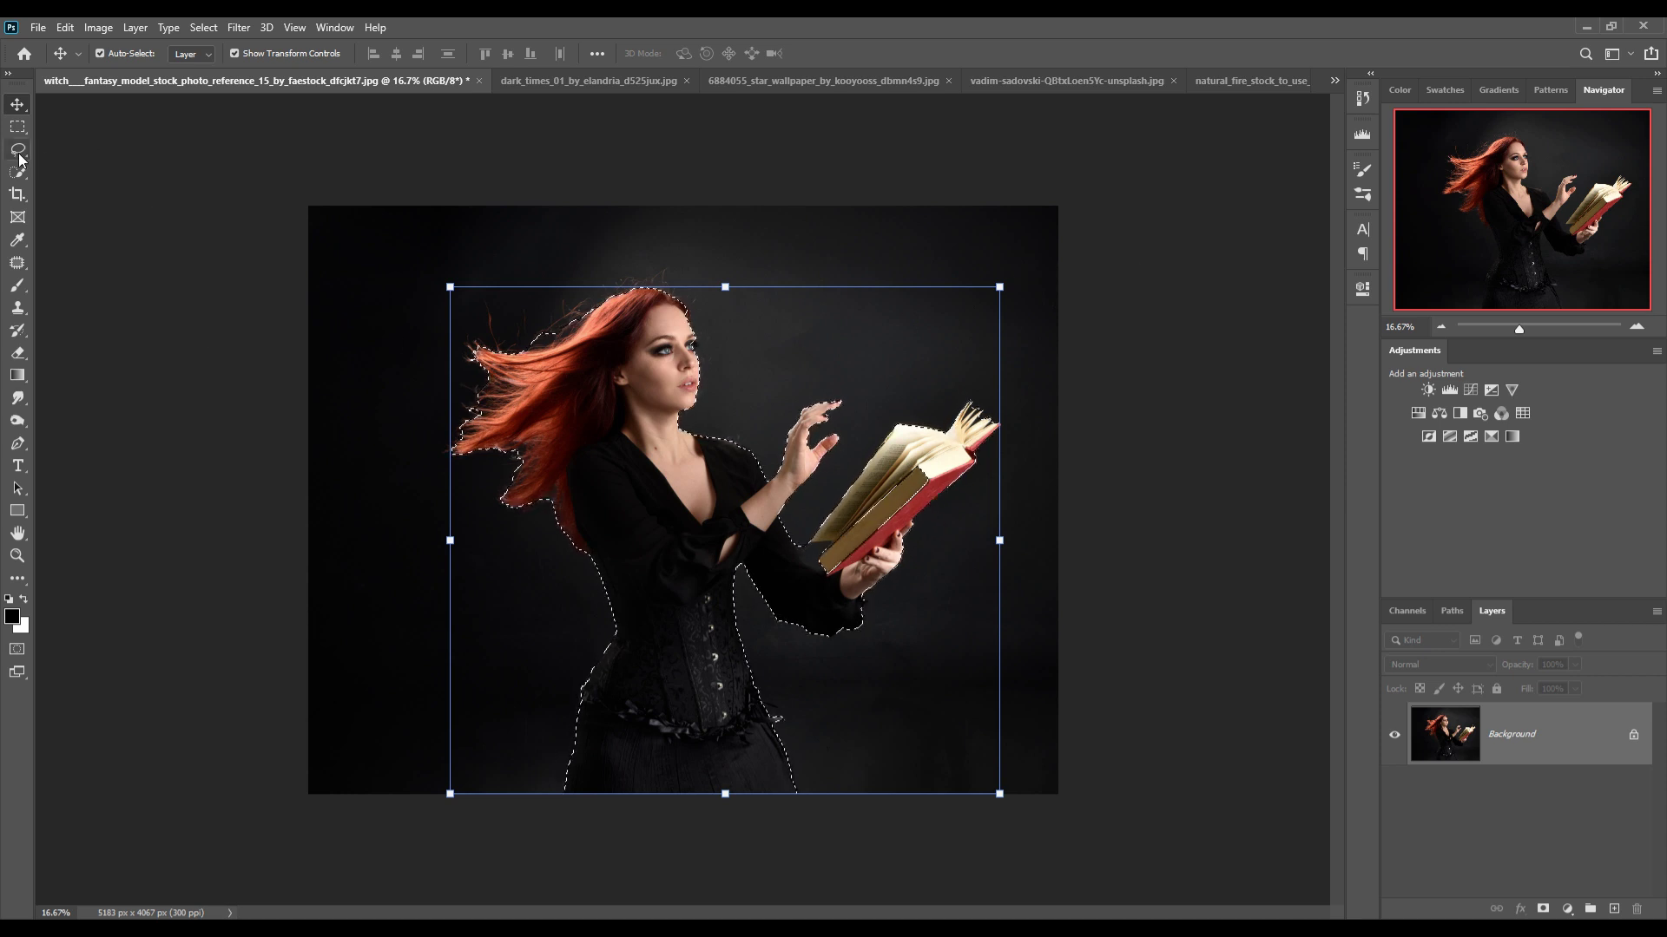
{"action": "key", "text": "ctrl+plus"}
{"action": "key", "text": "ctrl+plus"}
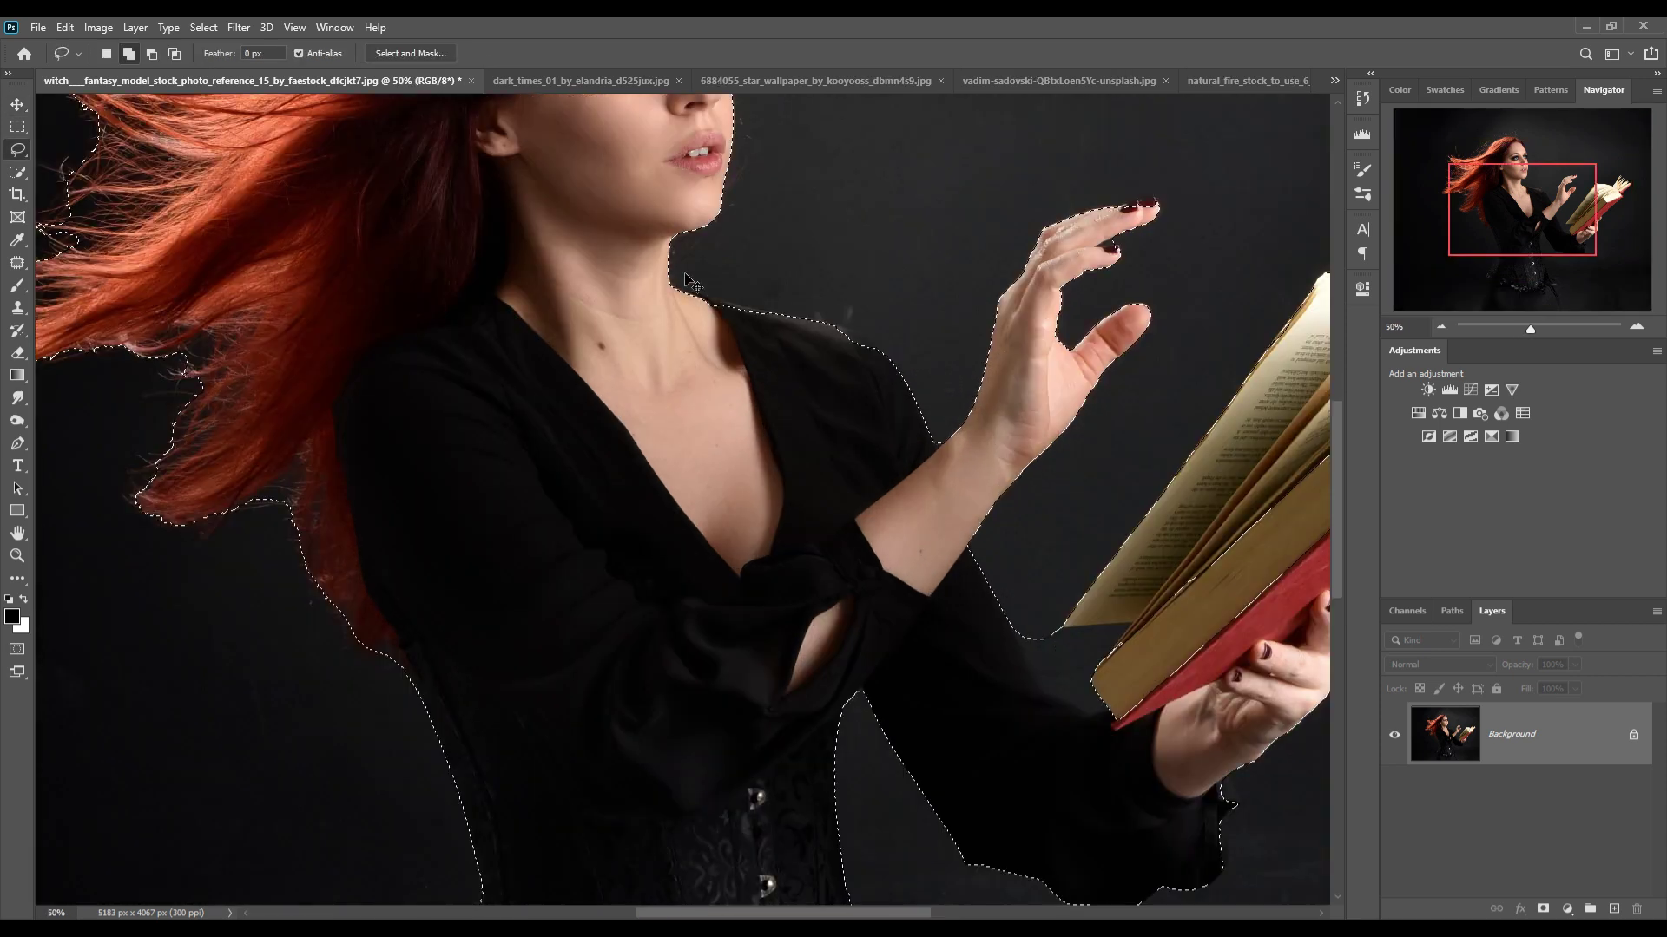
{"action": "scroll", "coordinate": [702, 353], "scroll_direction": "up", "scroll_amount": 4}
{"action": "scroll", "coordinate": [701, 352], "scroll_direction": "up", "scroll_amount": 2}
{"action": "mouse_move", "coordinate": [687, 223]}
{"action": "left_mouse_down"}
{"action": "mouse_move", "coordinate": [745, 259]}
{"action": "mouse_move", "coordinate": [966, 195]}
{"action": "left_mouse_up"}
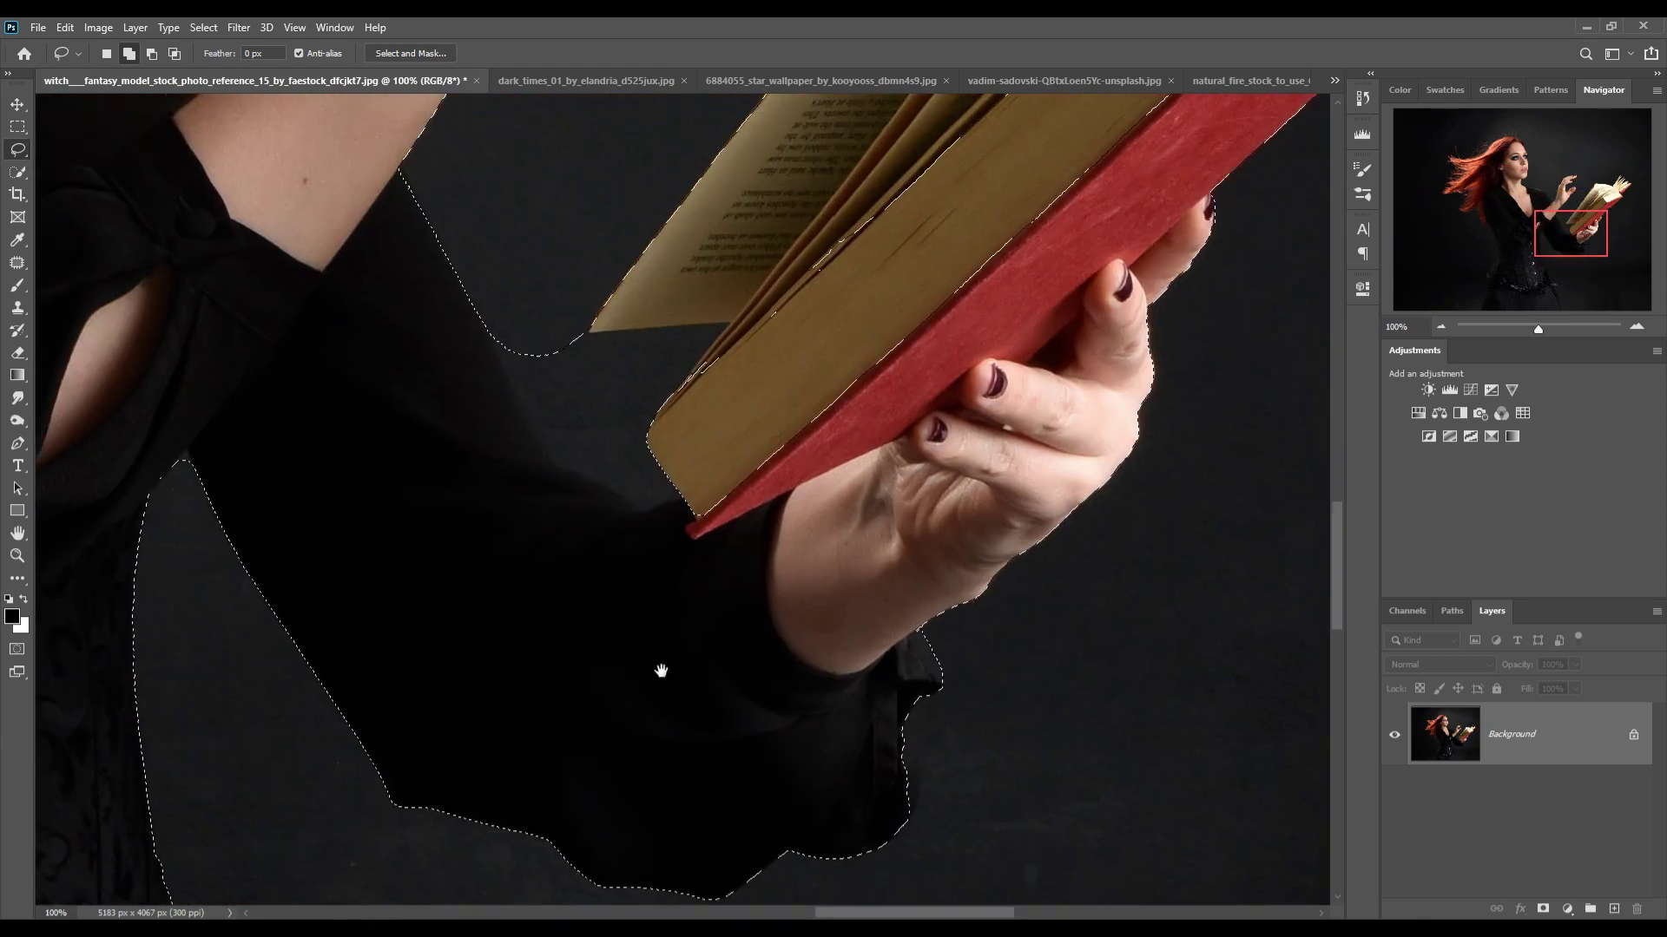
{"action": "mouse_move", "coordinate": [972, 201]}
{"action": "left_mouse_down"}
{"action": "mouse_move", "coordinate": [1169, 573]}
{"action": "mouse_move", "coordinate": [610, 487]}
{"action": "left_mouse_up"}
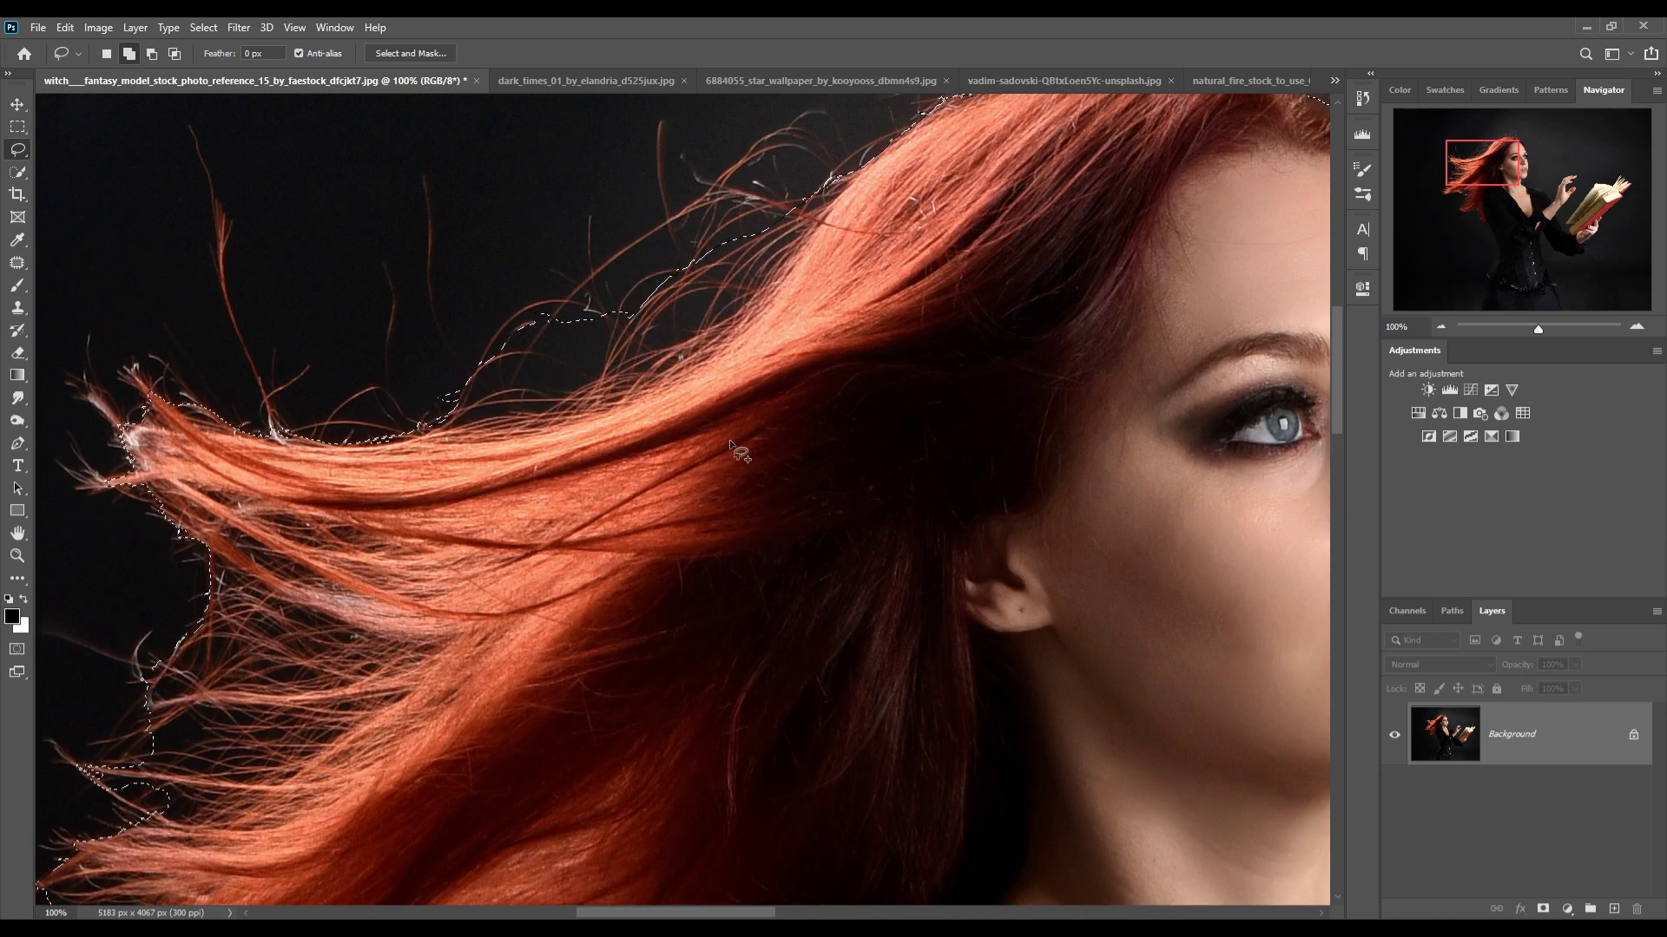
{"action": "scroll", "coordinate": [826, 446], "scroll_direction": "down", "scroll_amount": 1}
{"action": "scroll", "coordinate": [1010, 460], "scroll_direction": "down", "scroll_amount": 1}
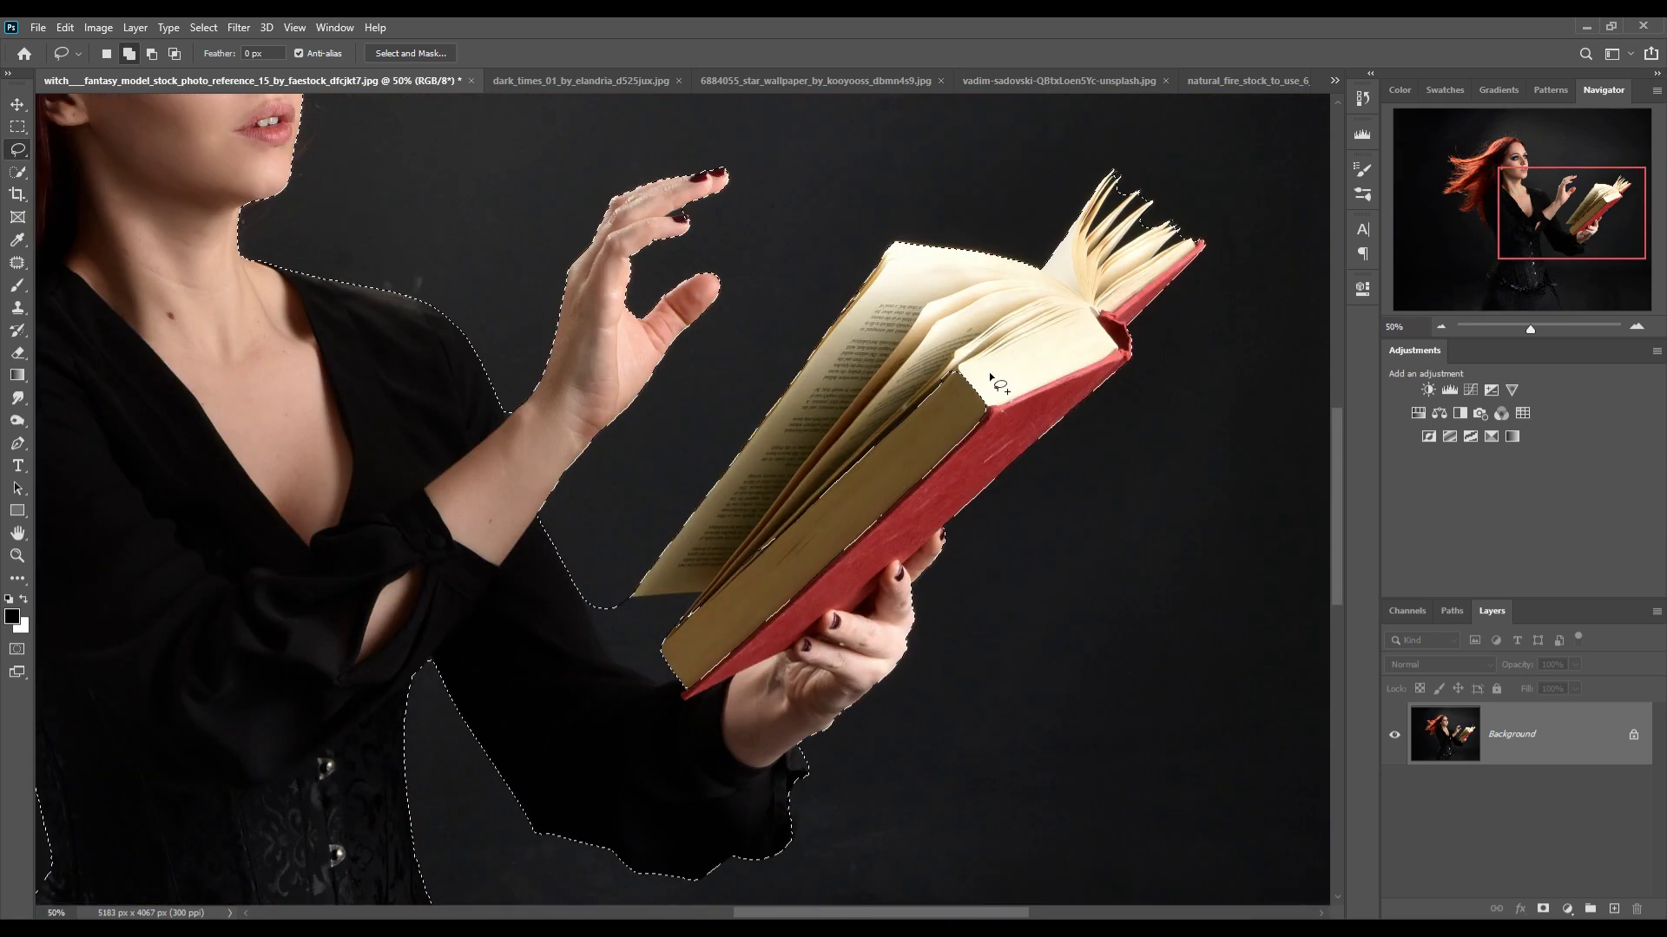
{"action": "left_click_drag", "start_coordinate": [588, 603], "coordinate": [621, 669]}
{"action": "left_click_drag", "start_coordinate": [590, 604], "coordinate": [589, 602]}
Refine the selection around the fanned book pages and copy the woman onto Layer 1.
{"action": "scroll", "coordinate": [1120, 200], "scroll_direction": "up", "scroll_amount": 4}
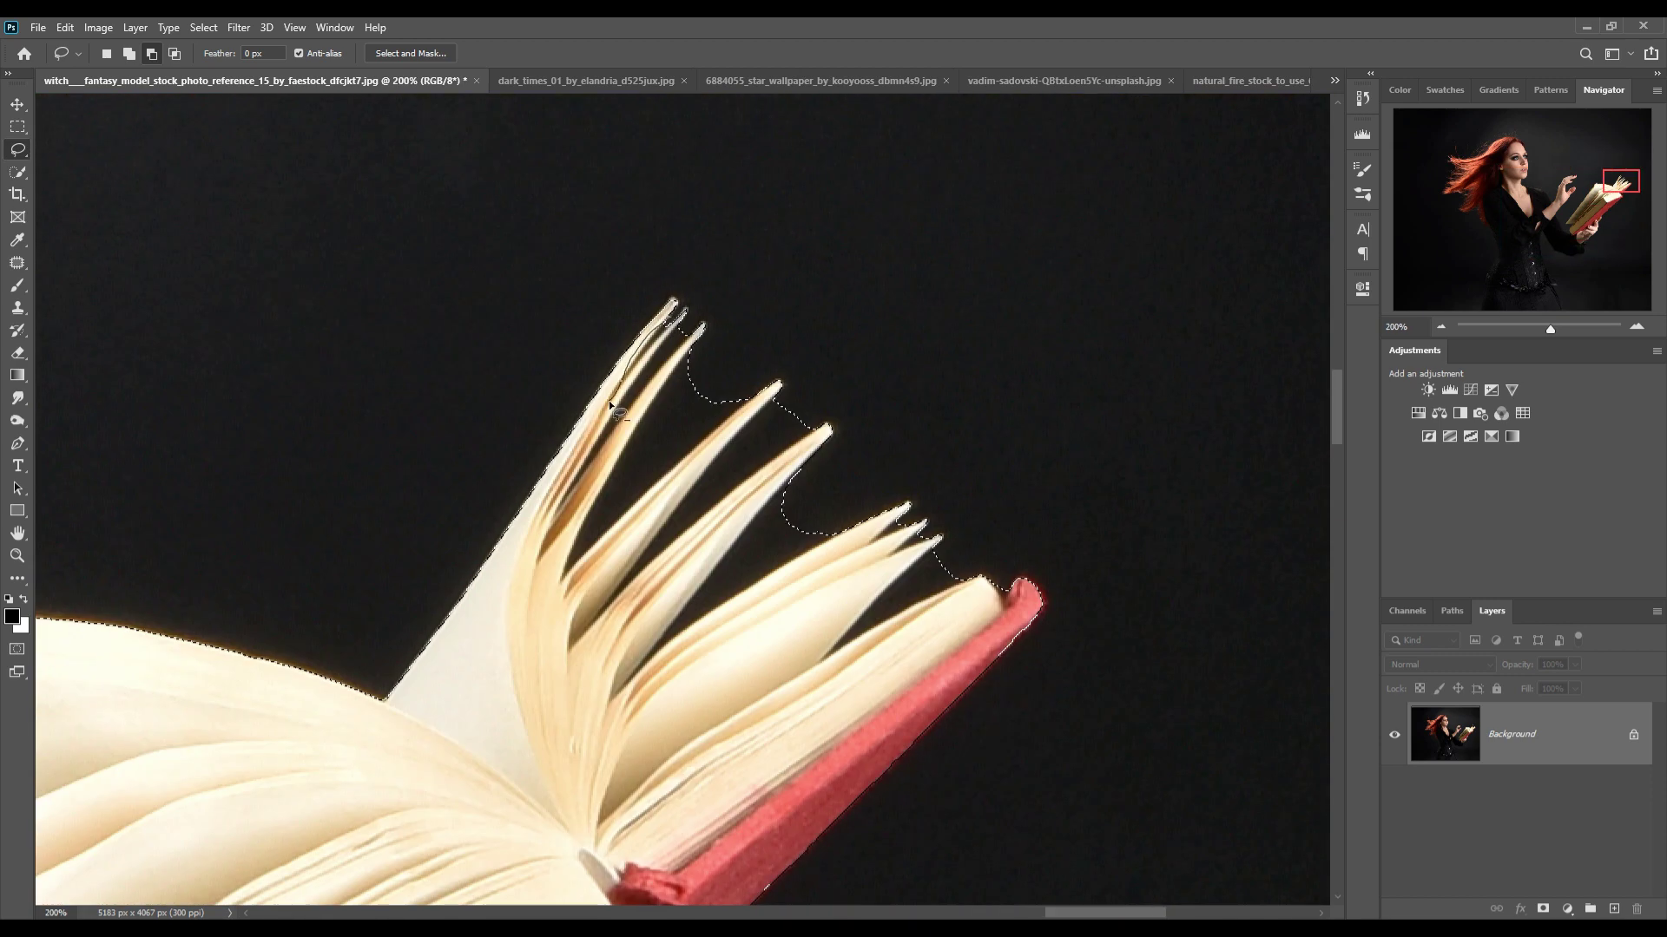
{"action": "mouse_move", "coordinate": [682, 334]}
{"action": "left_mouse_down"}
{"action": "mouse_move", "coordinate": [580, 565]}
{"action": "mouse_move", "coordinate": [807, 494]}
{"action": "left_mouse_up"}
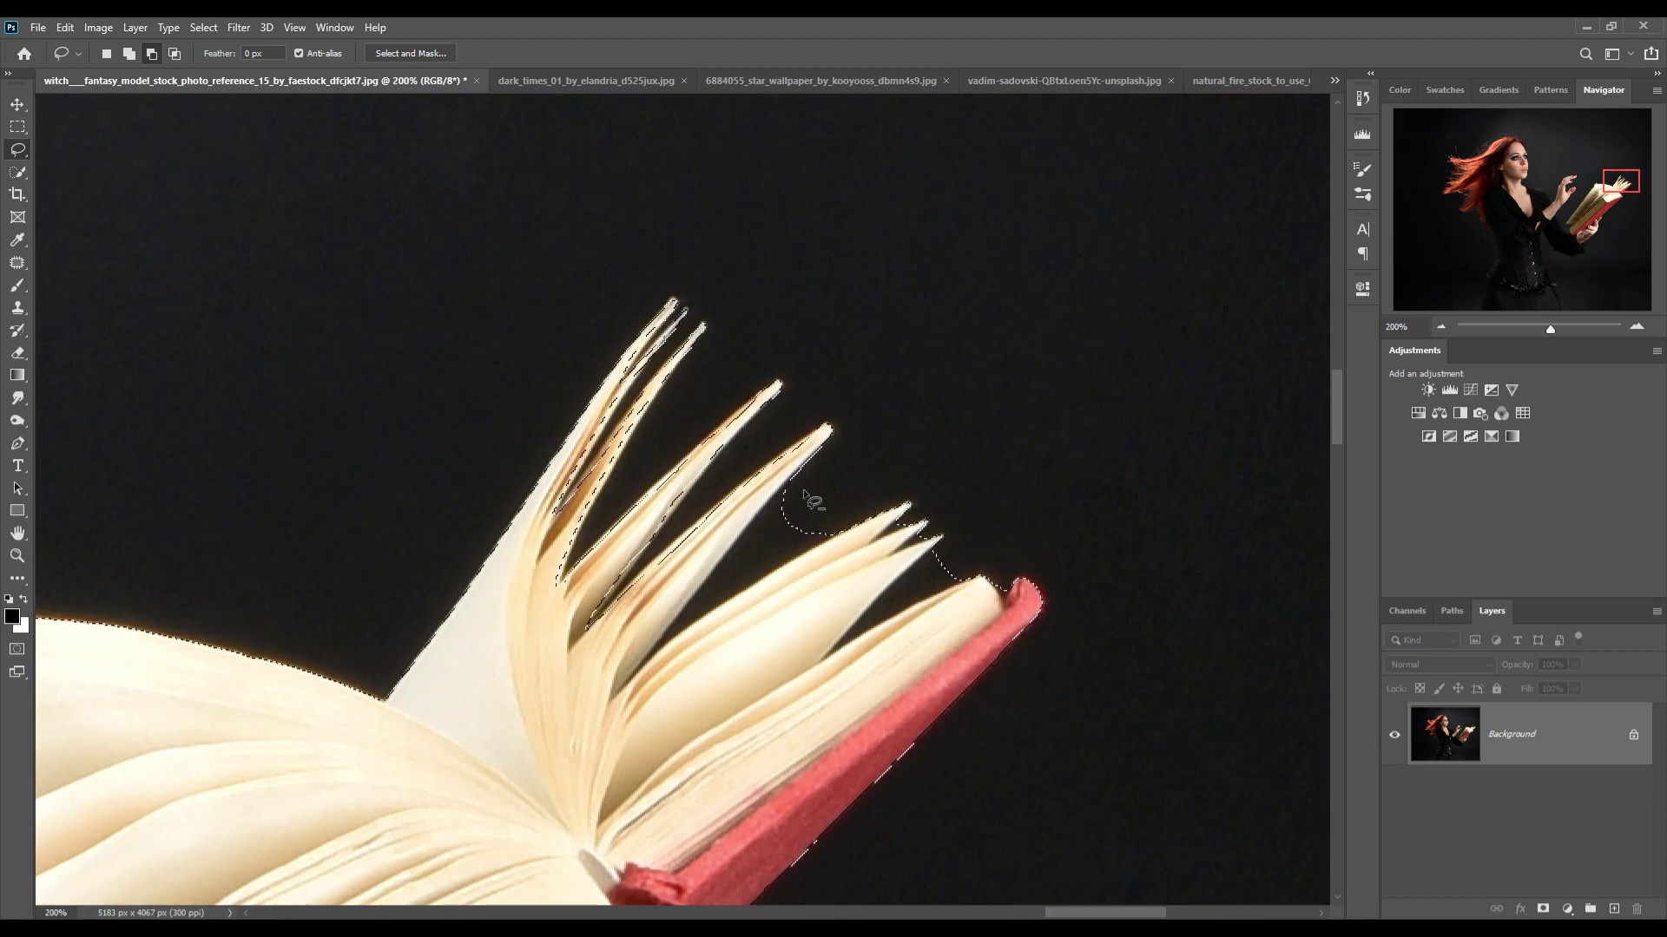
{"action": "mouse_move", "coordinate": [924, 535]}
{"action": "left_mouse_down"}
{"action": "mouse_move", "coordinate": [859, 314]}
{"action": "mouse_move", "coordinate": [760, 447]}
{"action": "mouse_move", "coordinate": [930, 472]}
{"action": "mouse_move", "coordinate": [826, 409]}
{"action": "left_mouse_up"}
{"action": "scroll", "coordinate": [1101, 305], "scroll_direction": "down", "scroll_amount": 6}
{"action": "key", "text": "ctrl+j"}
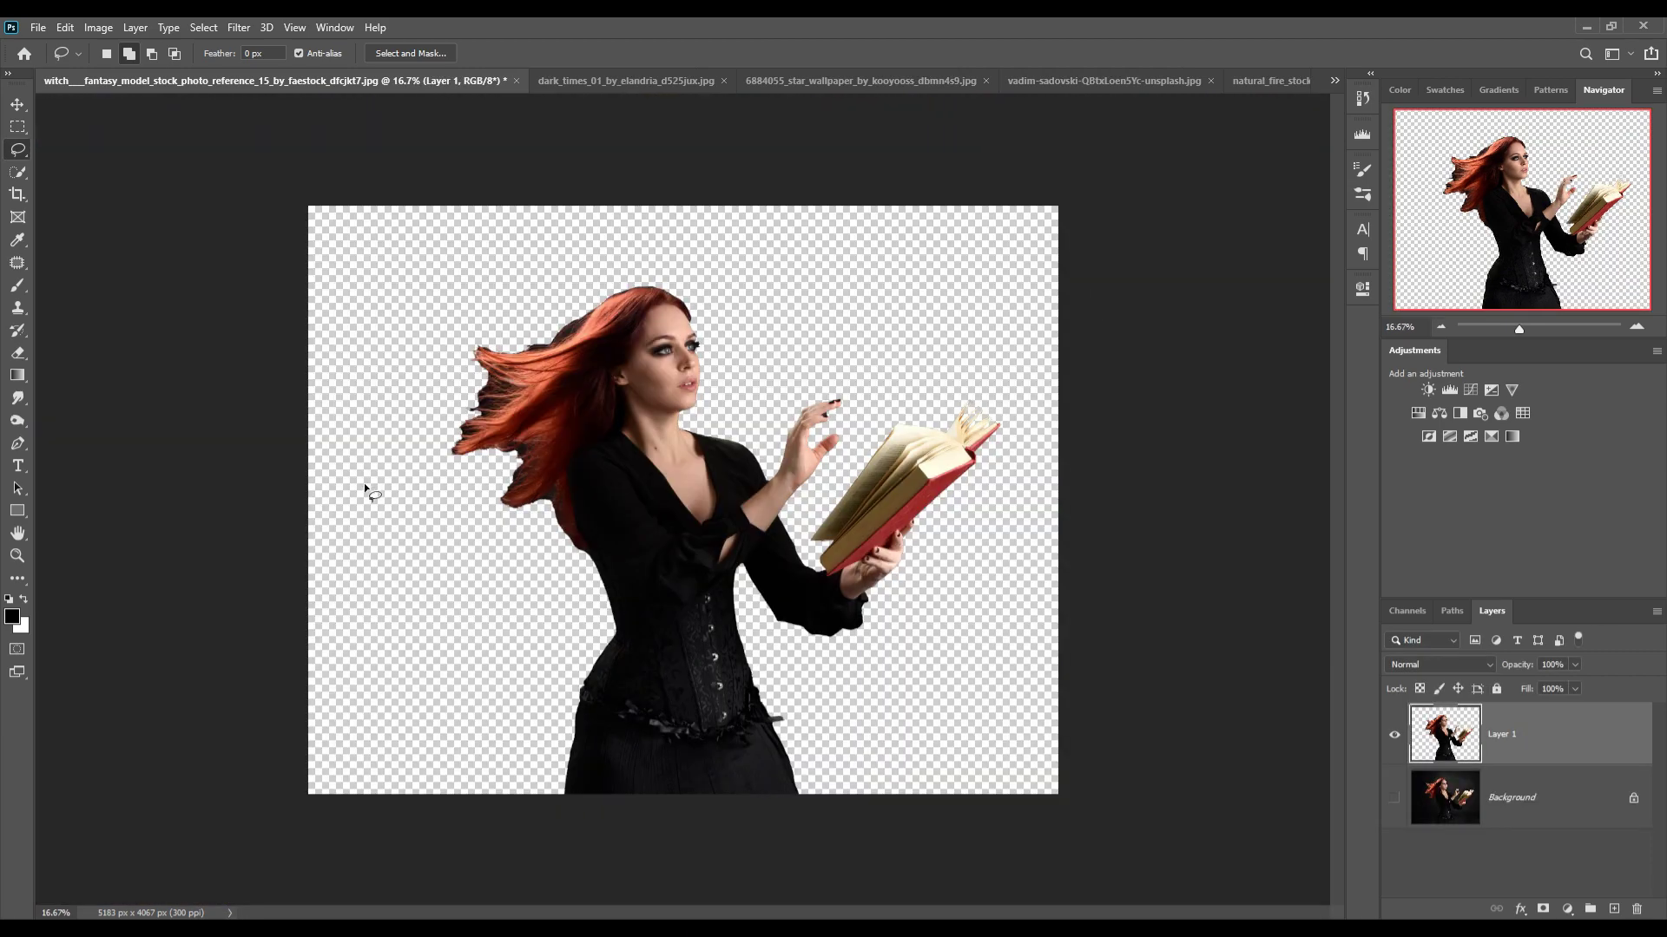
Create a new blank document from the 2790×1860 px preset.
{"action": "key", "text": "v"}
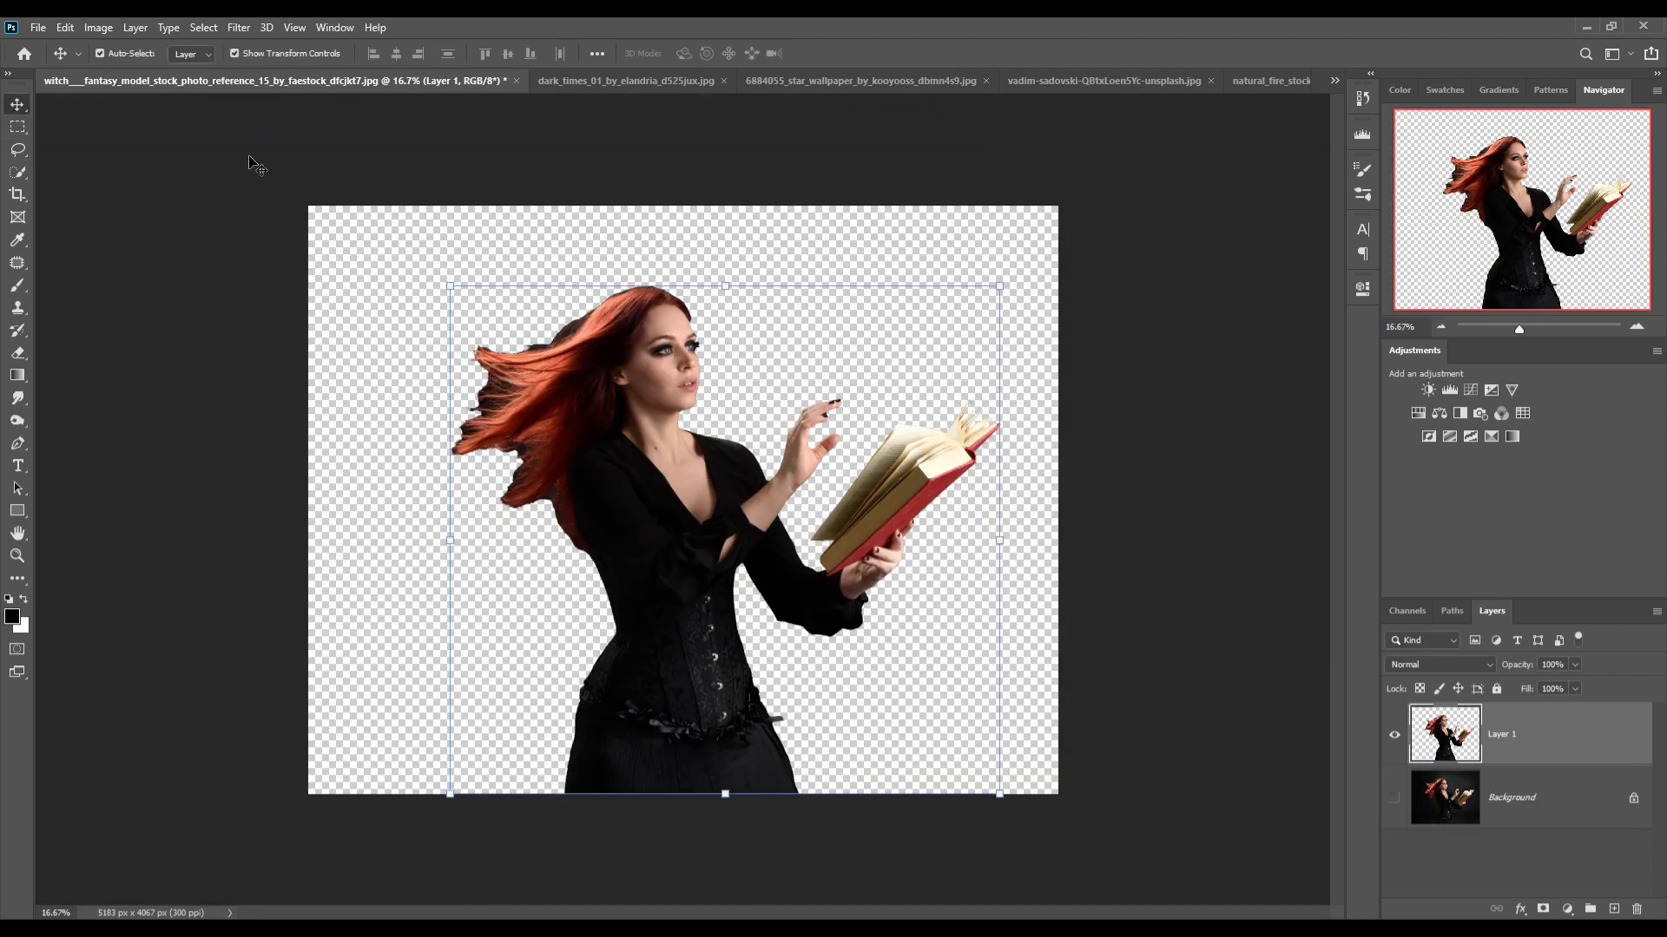
{"action": "left_click", "coordinate": [38, 27]}
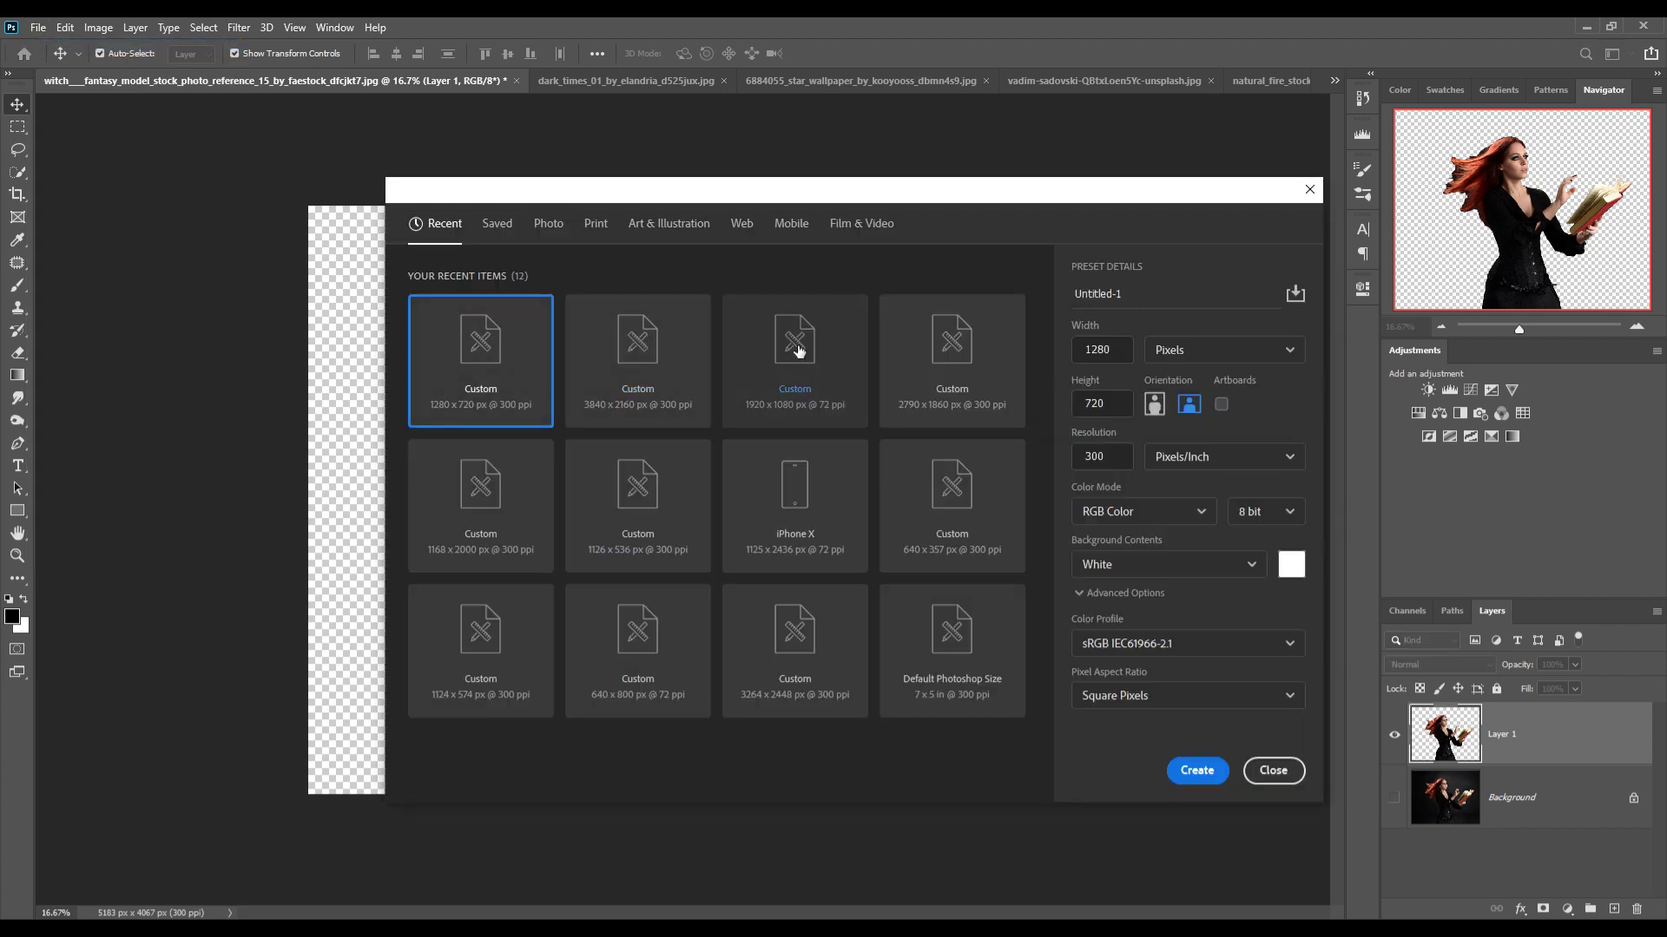
{"action": "left_click", "coordinate": [928, 358]}
{"action": "left_click", "coordinate": [1197, 770]}
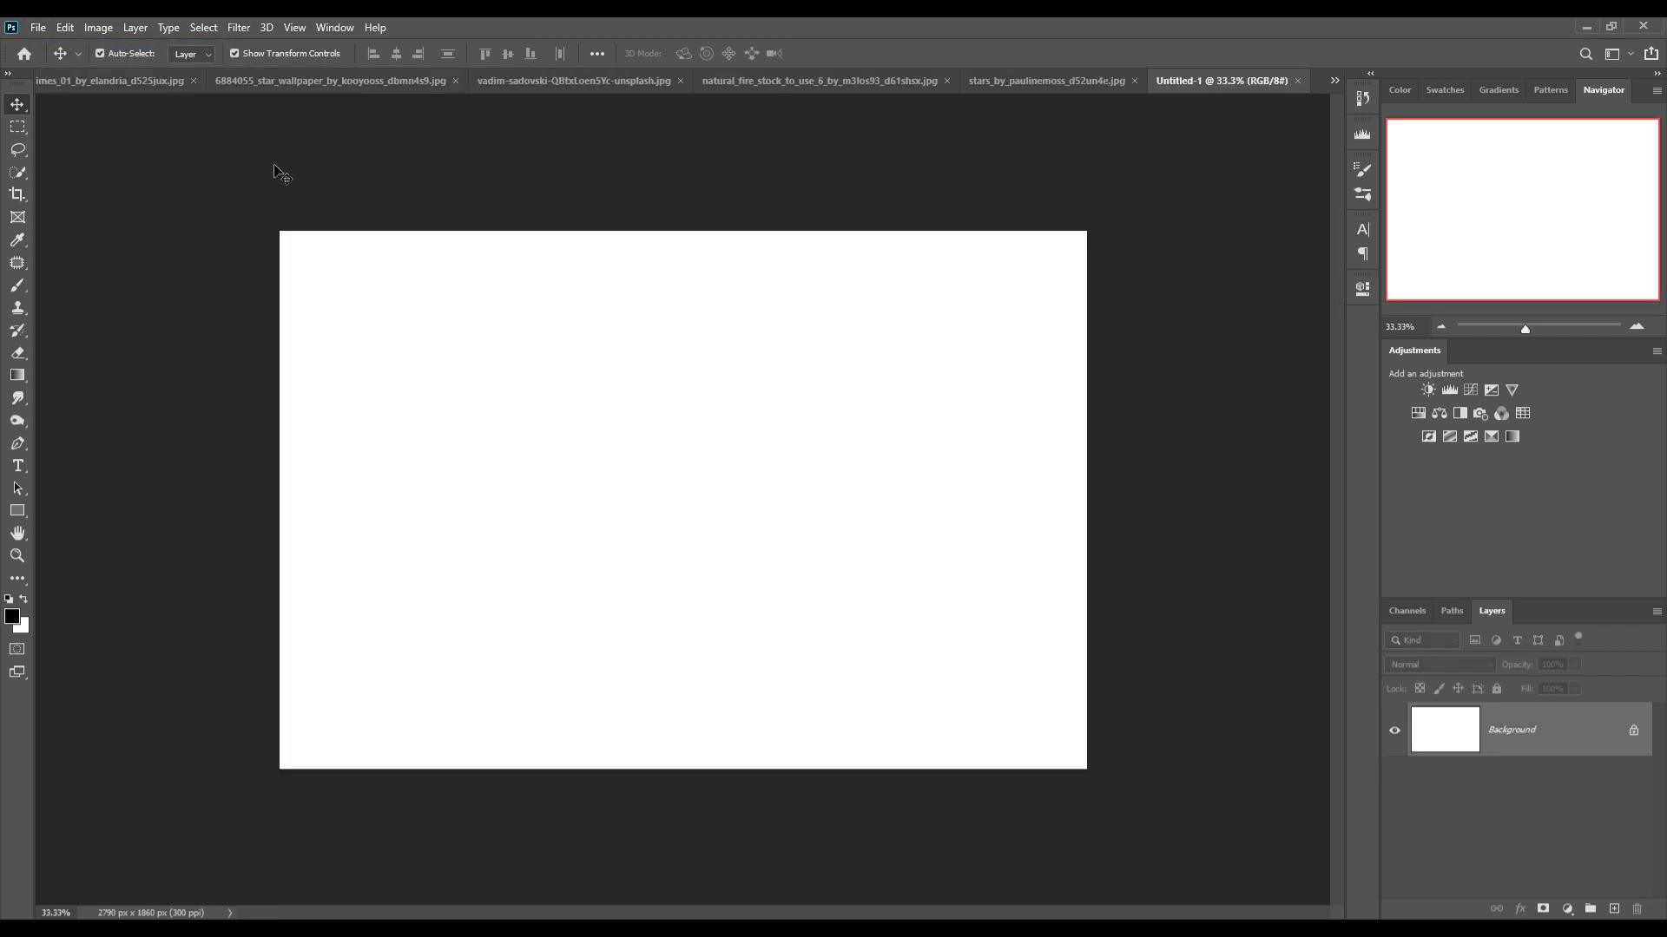
Marquee-select the courtyard photo below its text banner and float its window.
{"action": "left_click", "coordinate": [1001, 81]}
{"action": "left_click", "coordinate": [121, 80]}
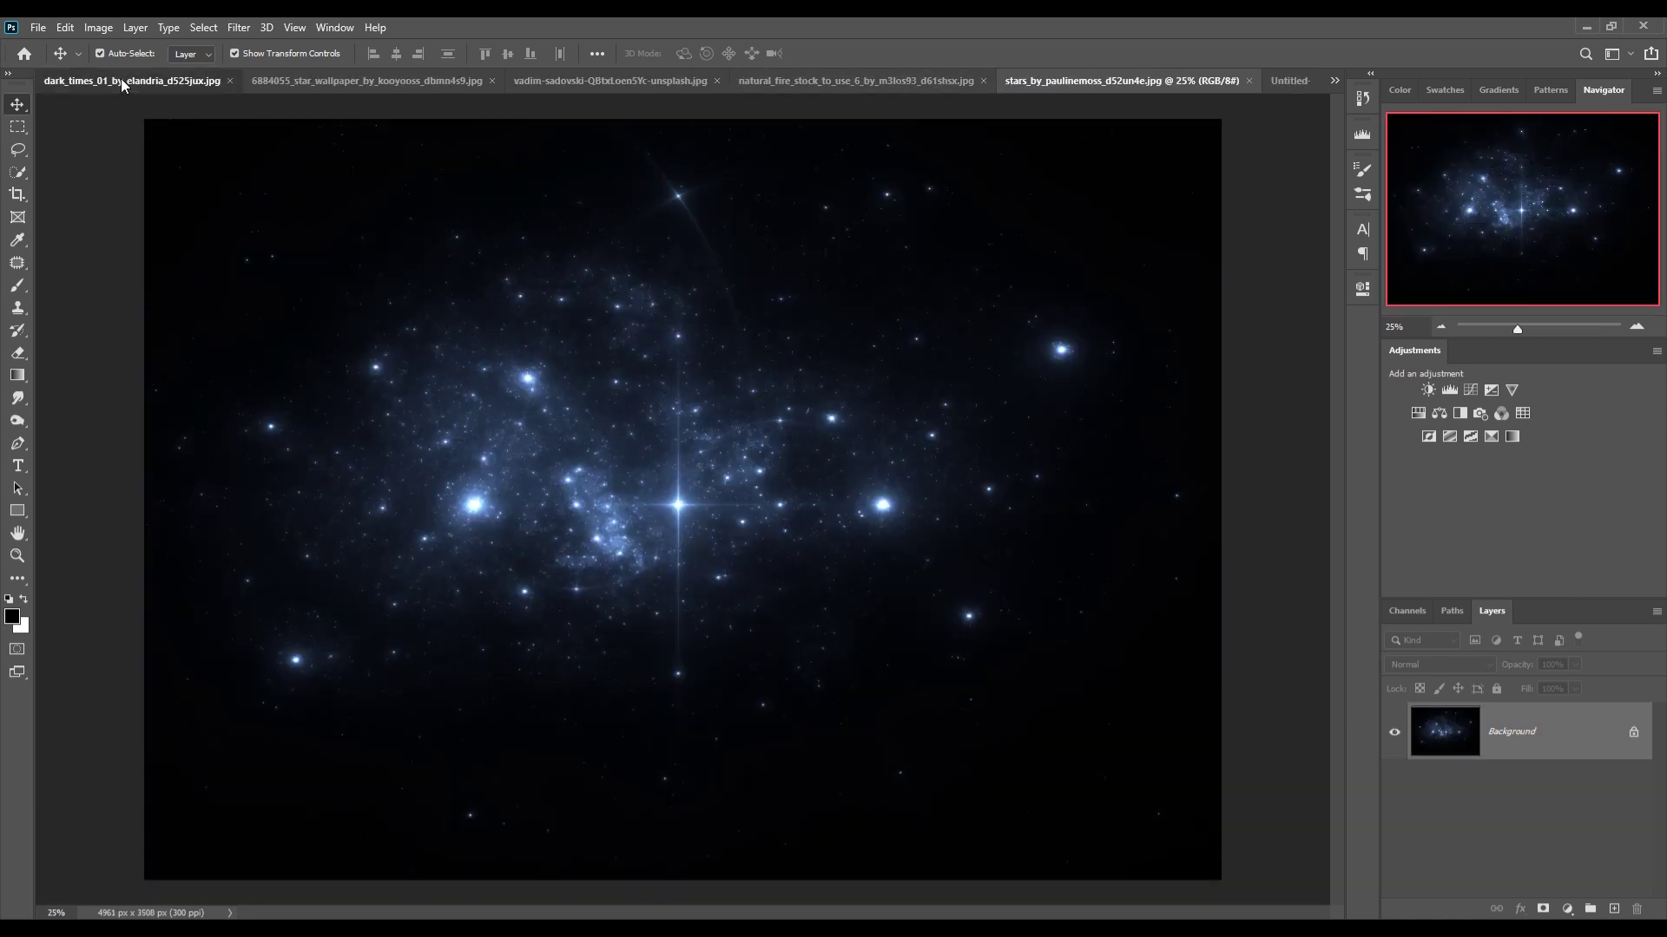
{"action": "left_click", "coordinate": [17, 127]}
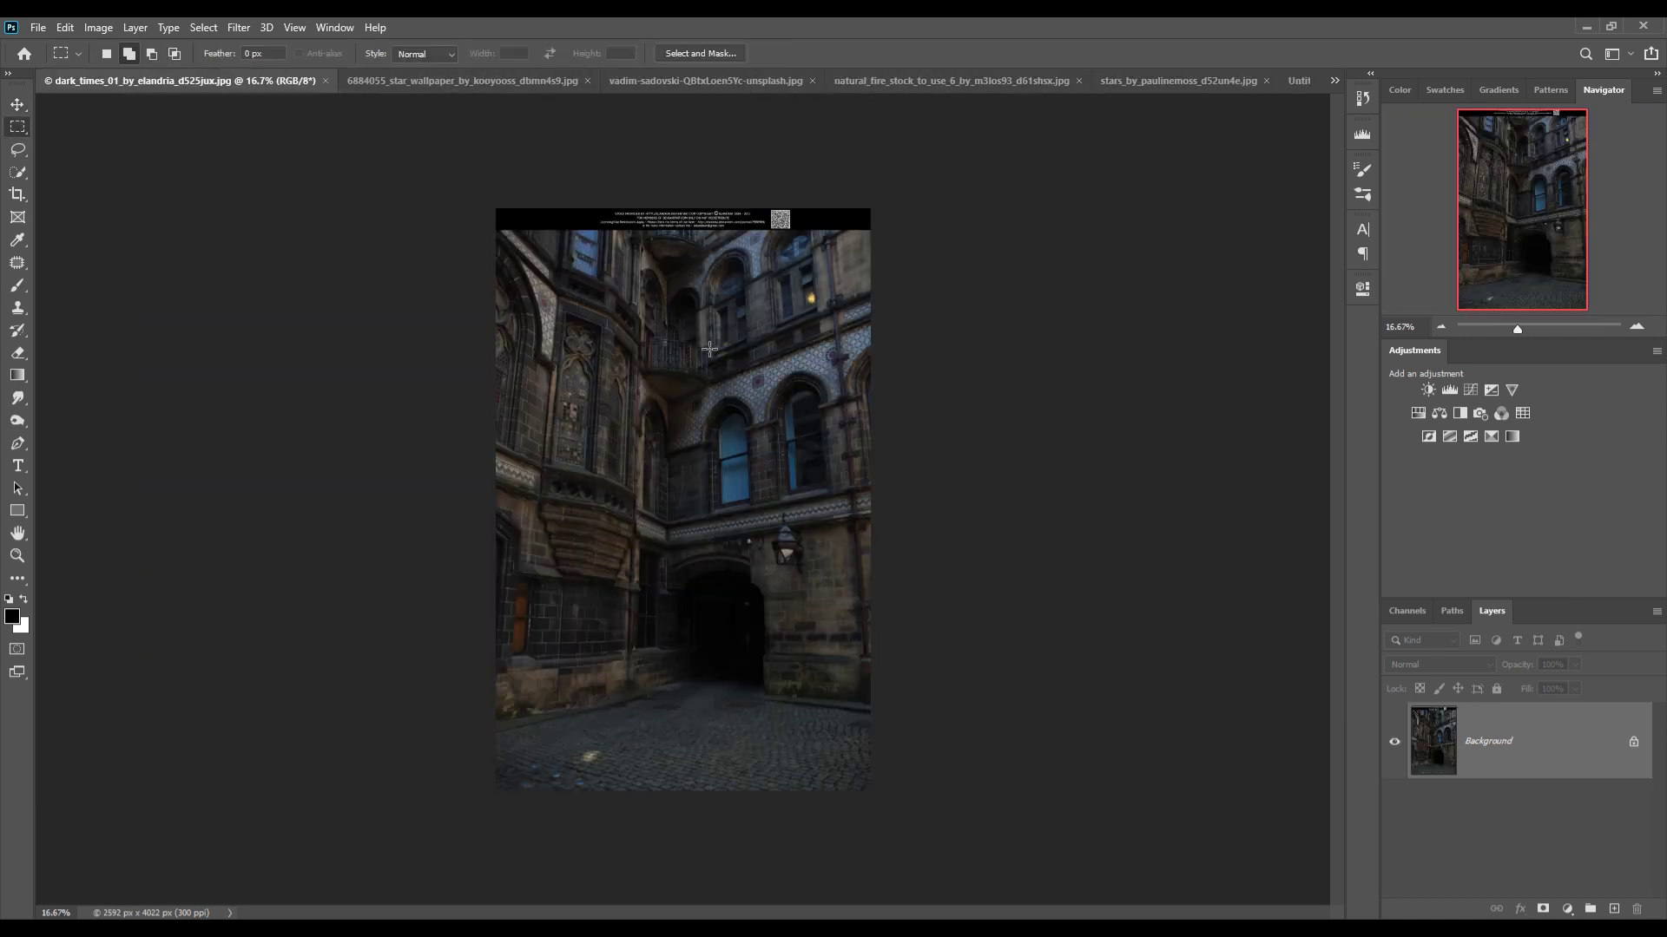
{"action": "left_click_drag", "start_coordinate": [503, 247], "coordinate": [1115, 773]}
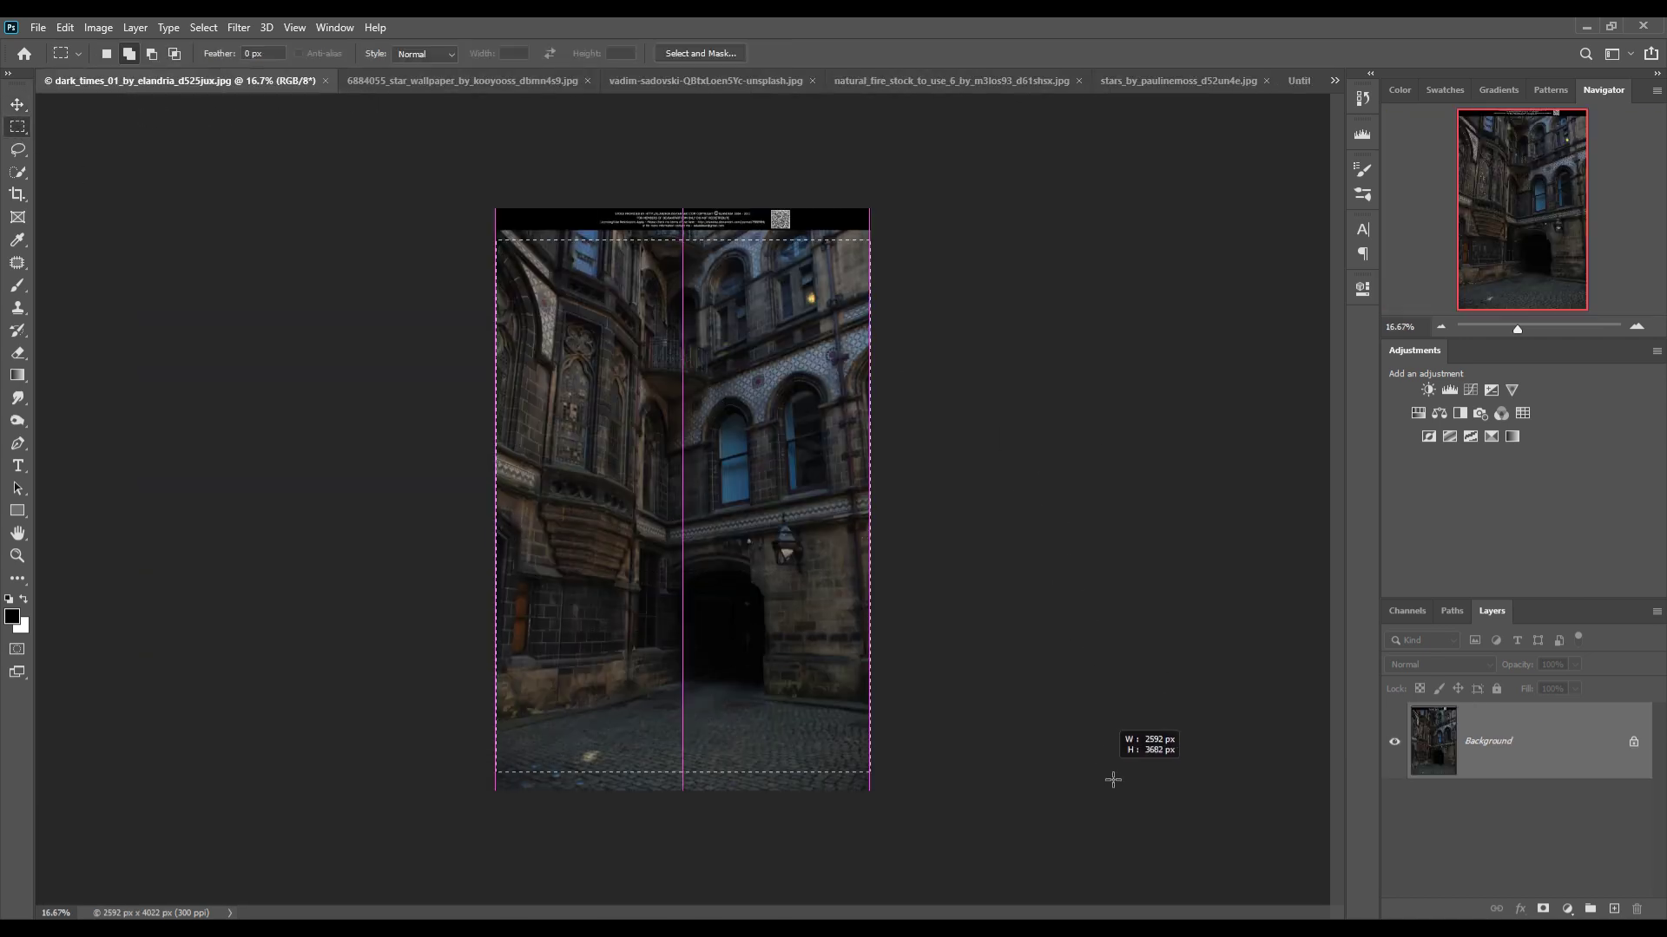
{"action": "left_click", "coordinate": [17, 104]}
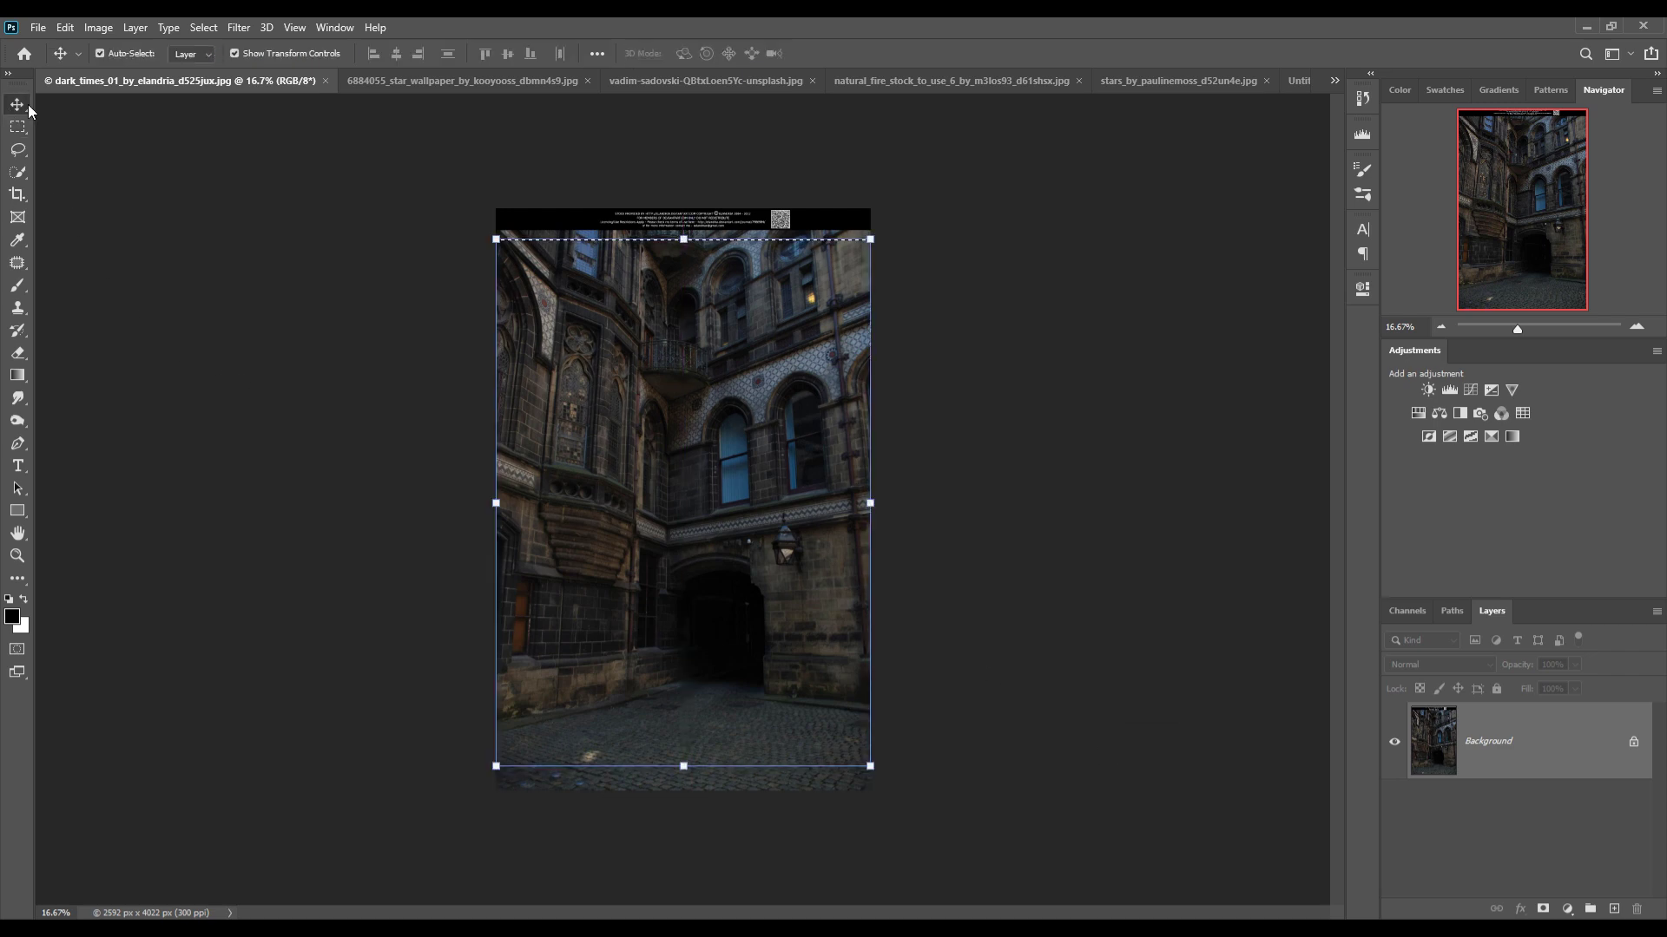
{"action": "mouse_move", "coordinate": [136, 80]}
{"action": "left_mouse_down"}
{"action": "mouse_move", "coordinate": [136, 160]}
{"action": "mouse_move", "coordinate": [816, 309]}
{"action": "left_mouse_up"}
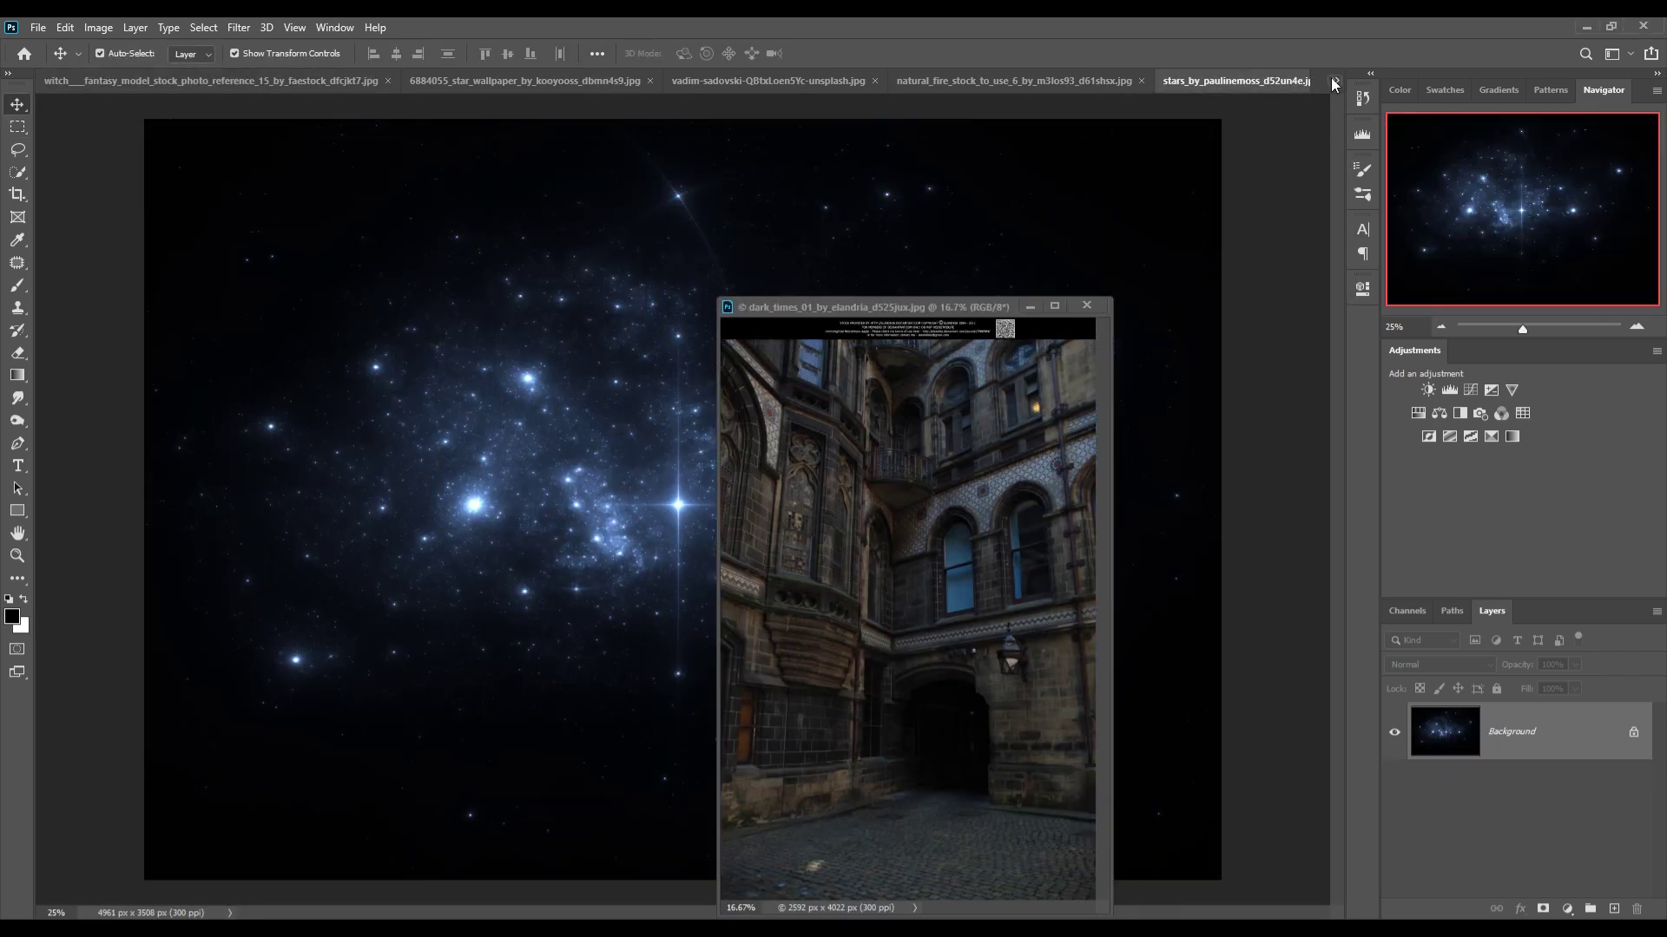
Drag the courtyard selection into Untitled-1 and stretch it to fill the canvas width.
{"action": "left_click", "coordinate": [1335, 80]}
{"action": "left_click", "coordinate": [1122, 175]}
{"action": "left_click_drag", "start_coordinate": [918, 561], "coordinate": [565, 508]}
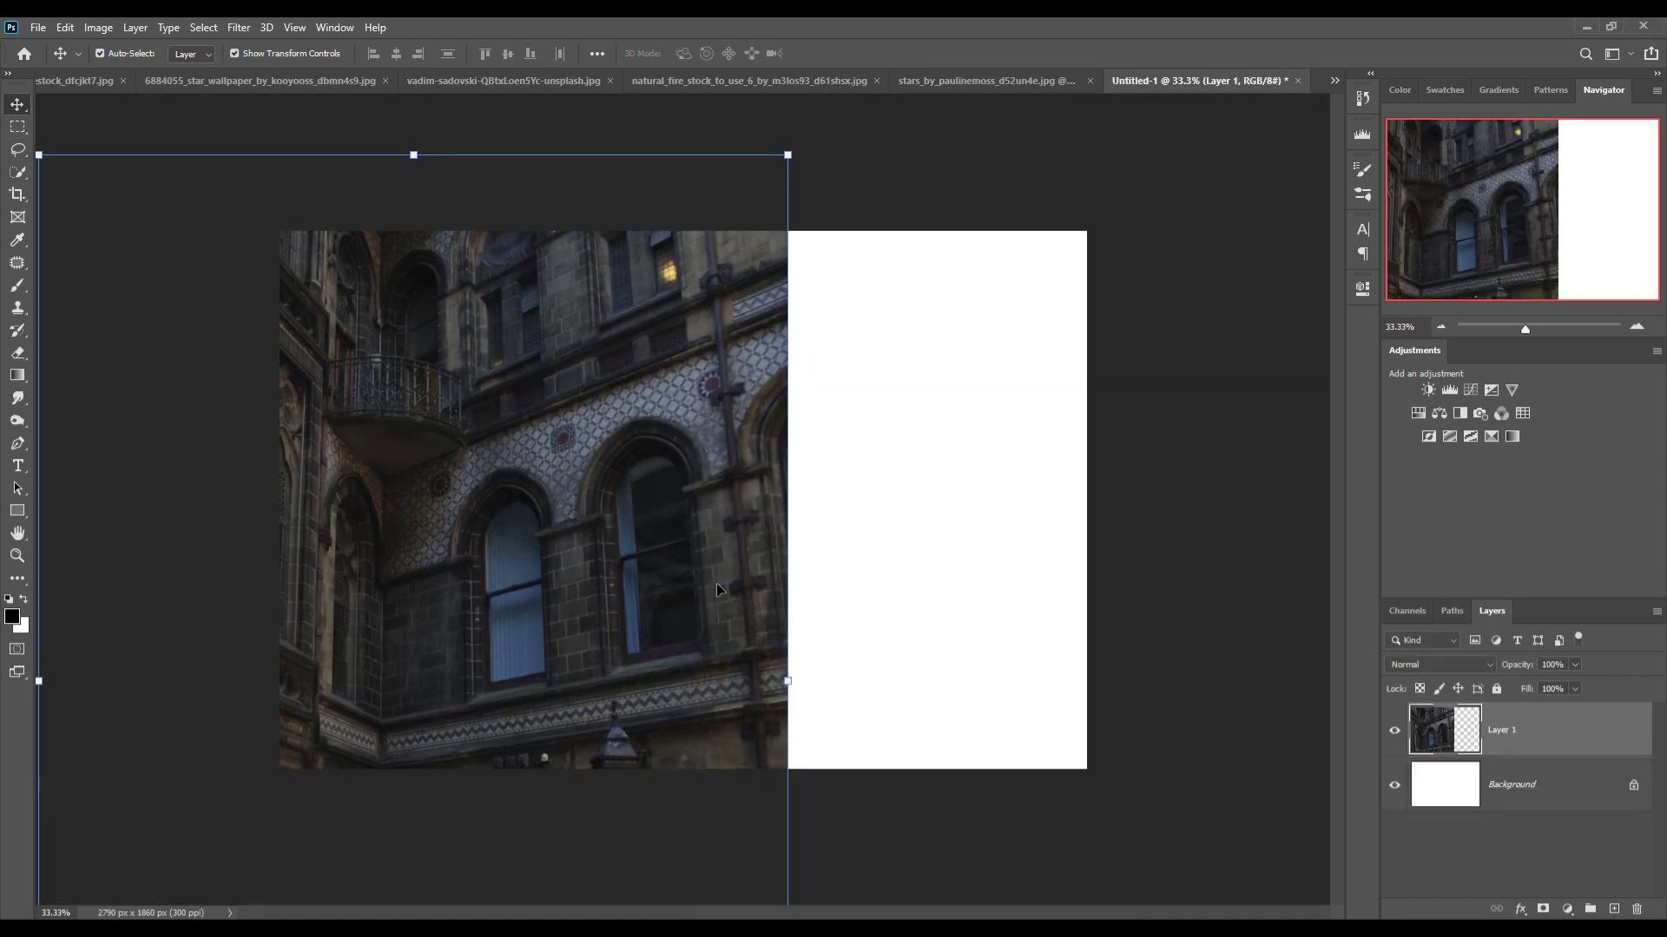
{"action": "mouse_move", "coordinate": [716, 583]}
{"action": "left_mouse_down"}
{"action": "mouse_move", "coordinate": [957, 459]}
{"action": "mouse_move", "coordinate": [950, 382]}
{"action": "left_mouse_up"}
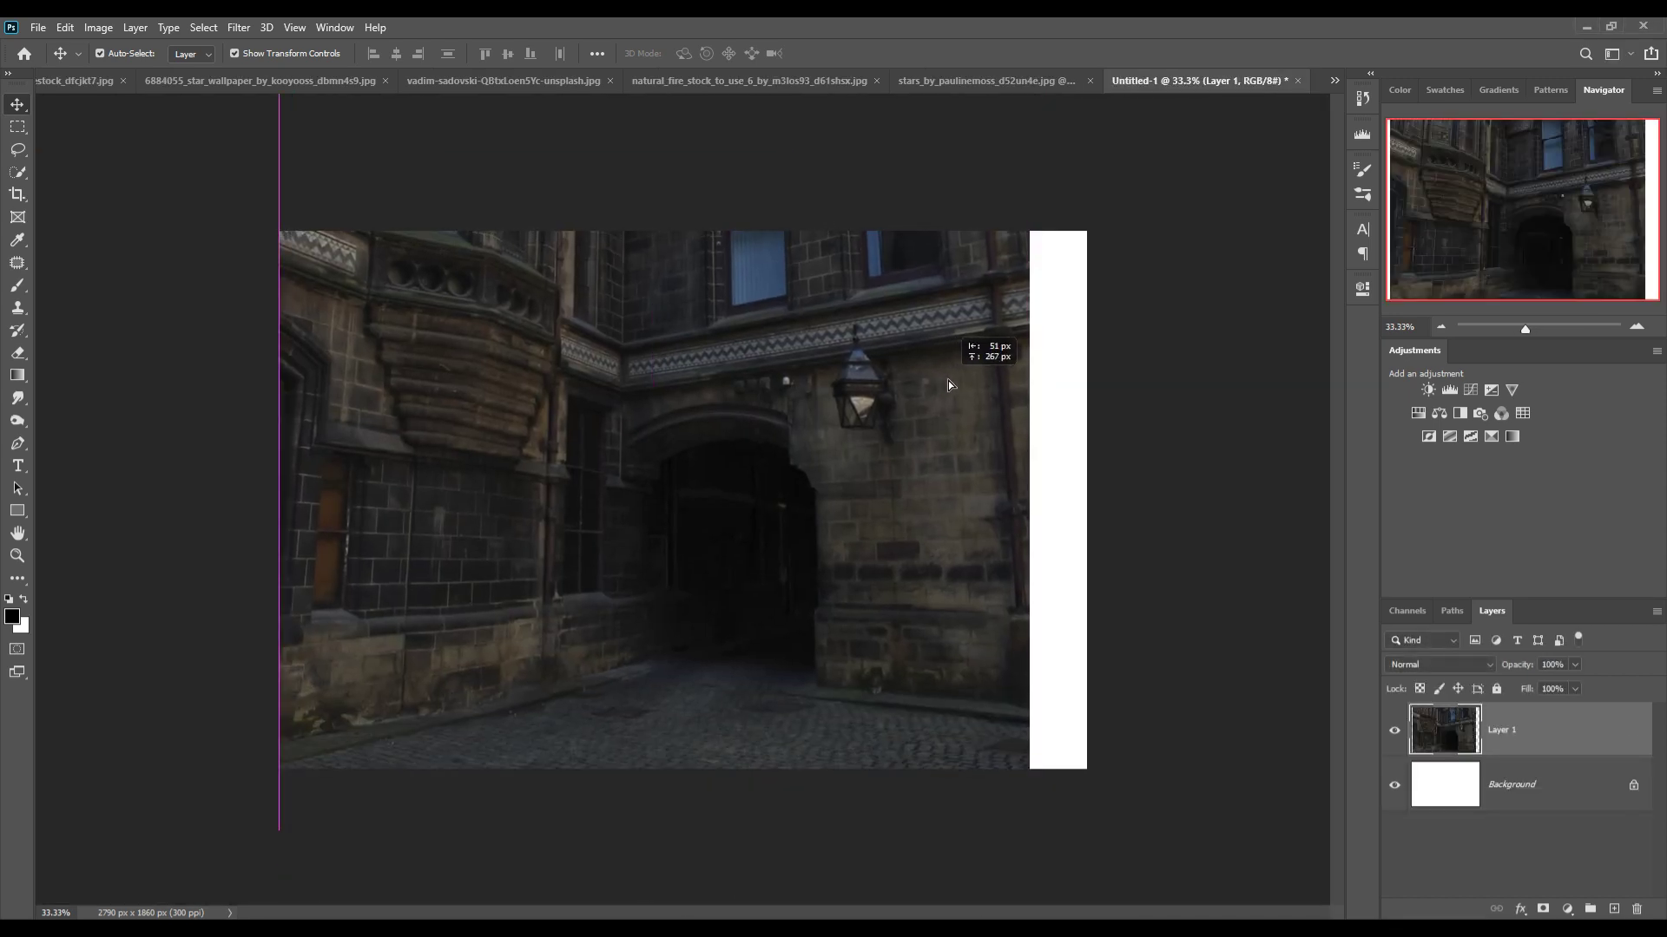
{"action": "left_click_drag", "start_coordinate": [1028, 308], "coordinate": [1086, 307]}
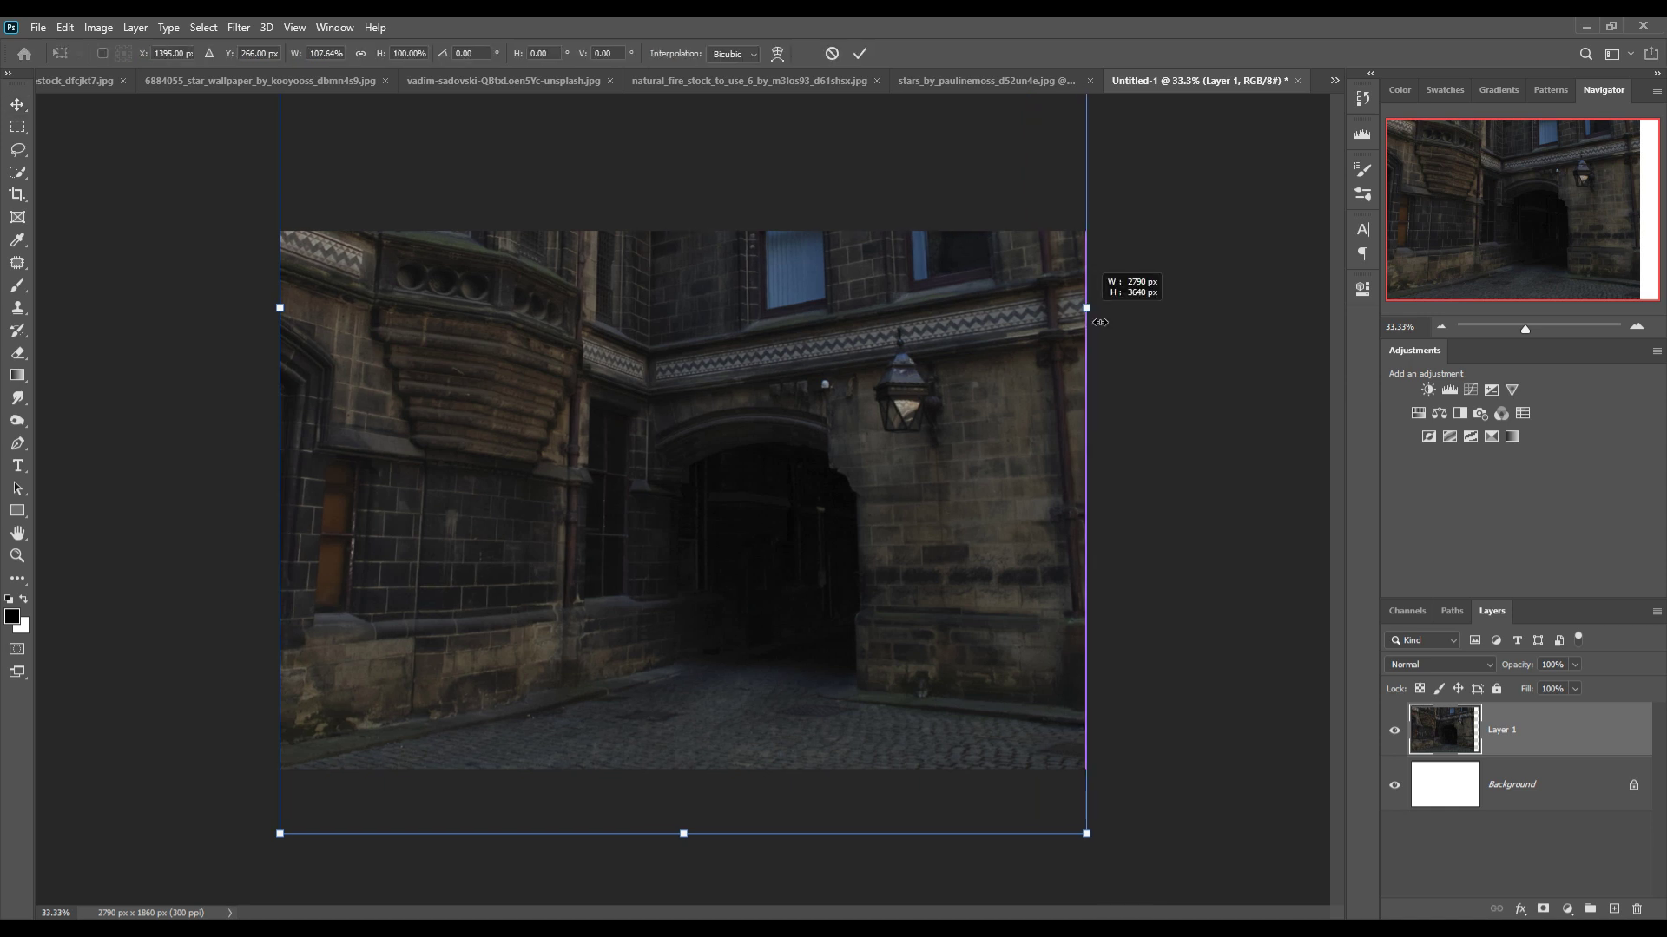
{"action": "left_click", "coordinate": [861, 53]}
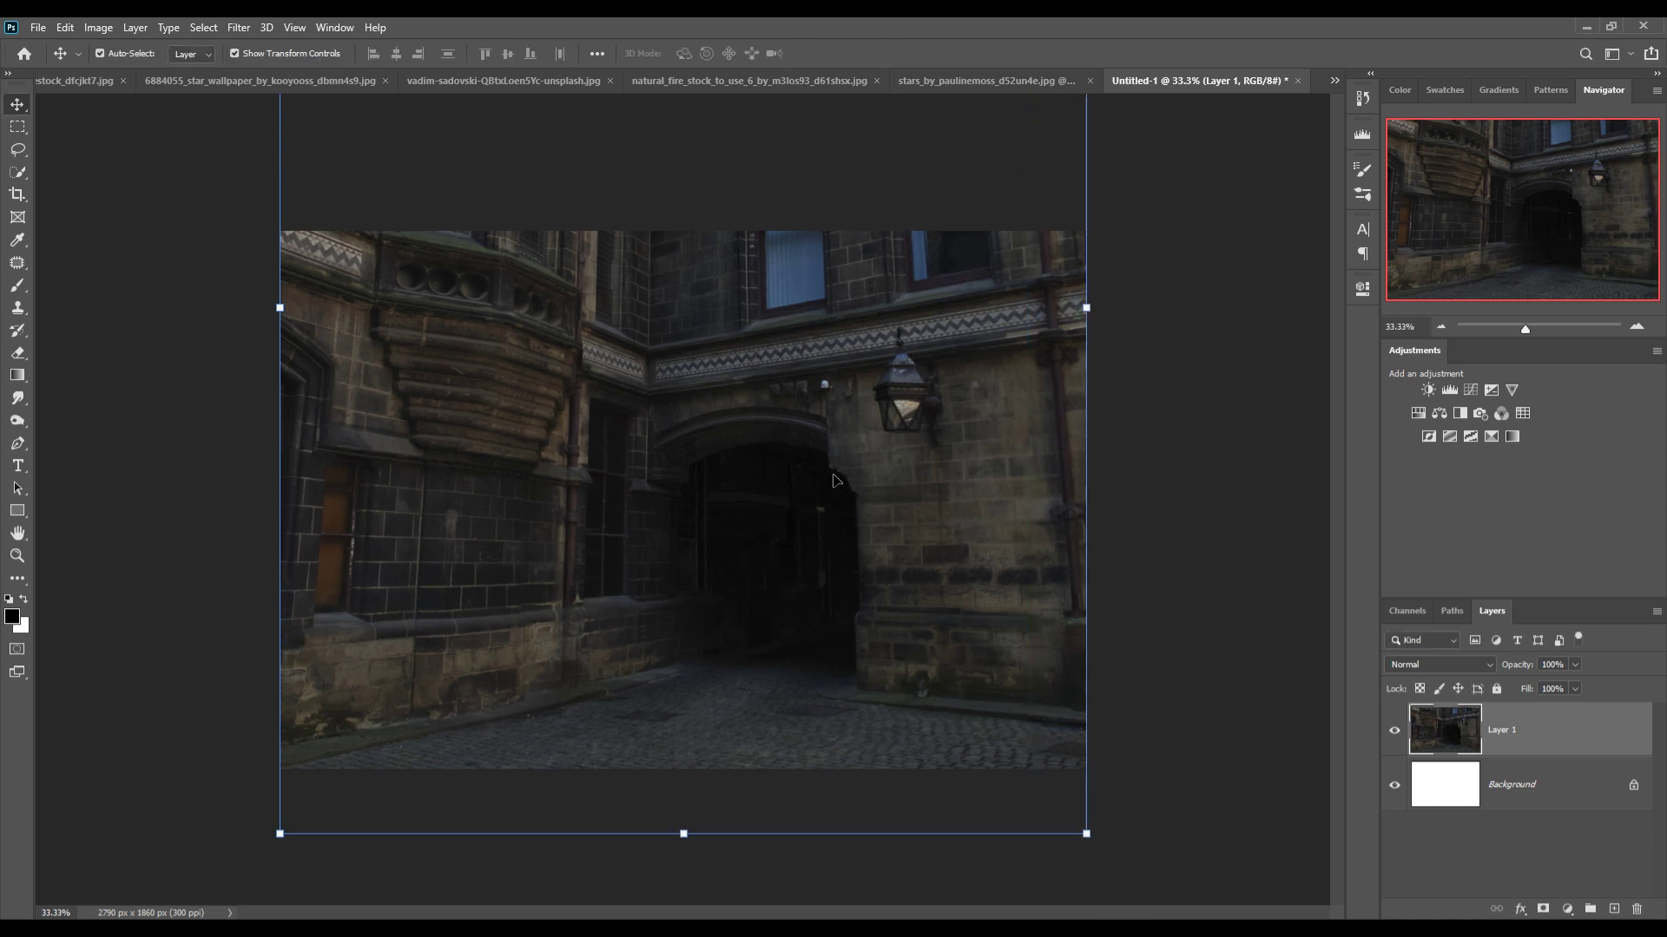
{"action": "left_click", "coordinate": [71, 81]}
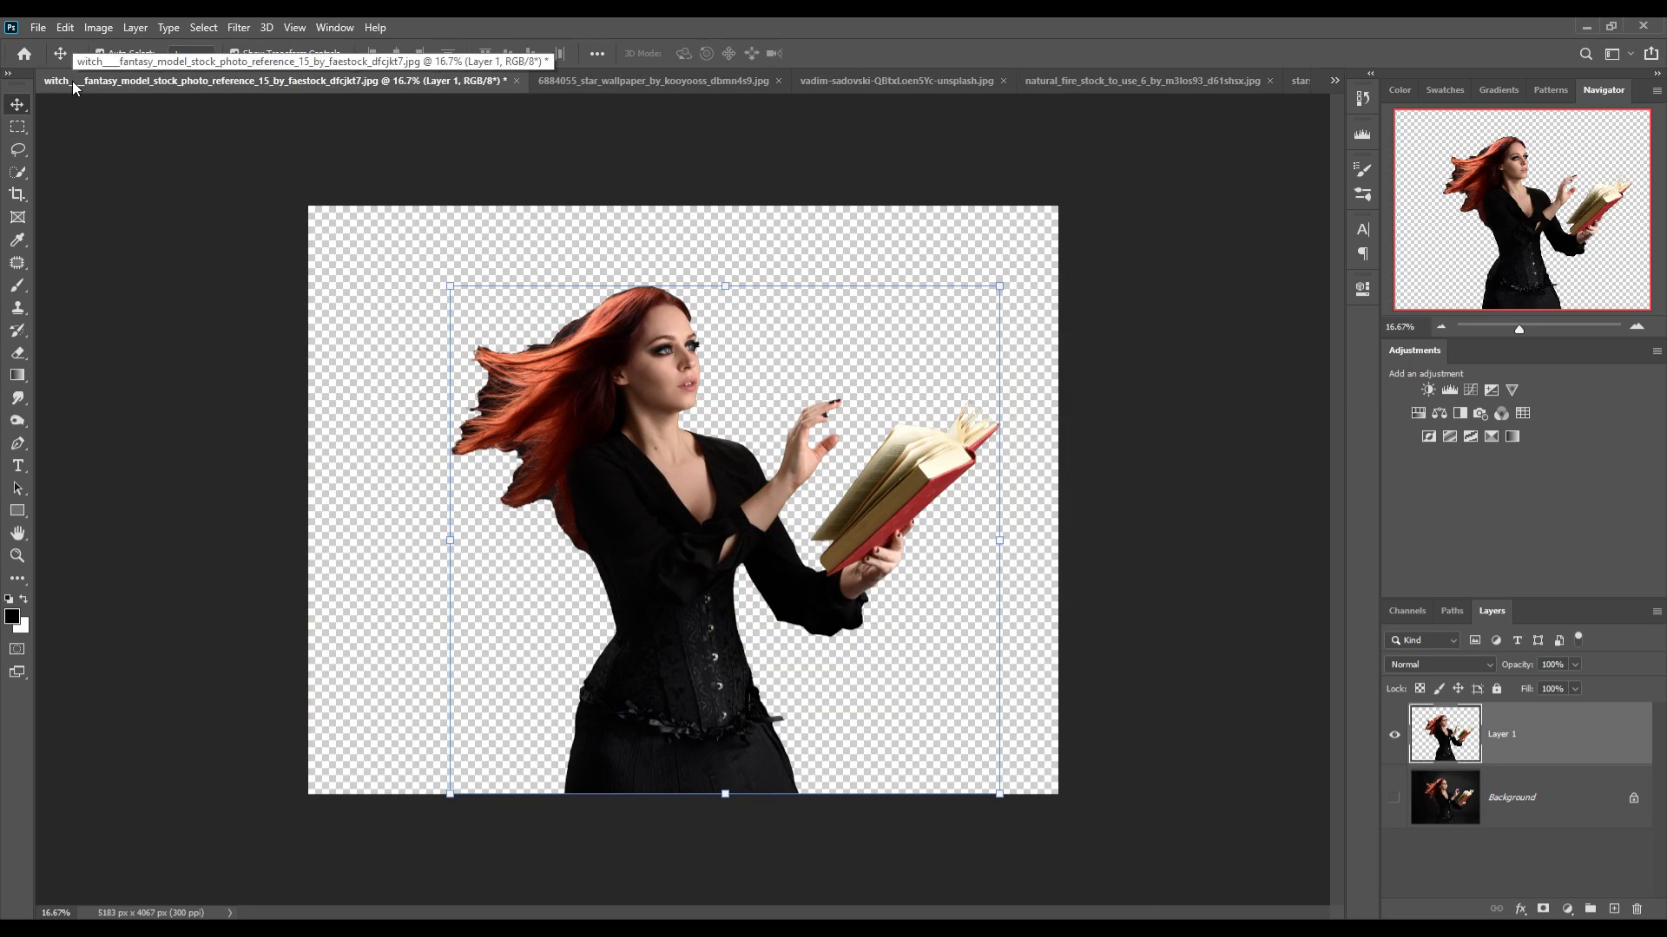
Float the witch document and drag her layer into the courtyard composition as Layer 2.
{"action": "mouse_move", "coordinate": [72, 81]}
{"action": "left_mouse_down"}
{"action": "mouse_move", "coordinate": [252, 134]}
{"action": "mouse_move", "coordinate": [879, 165]}
{"action": "left_mouse_up"}
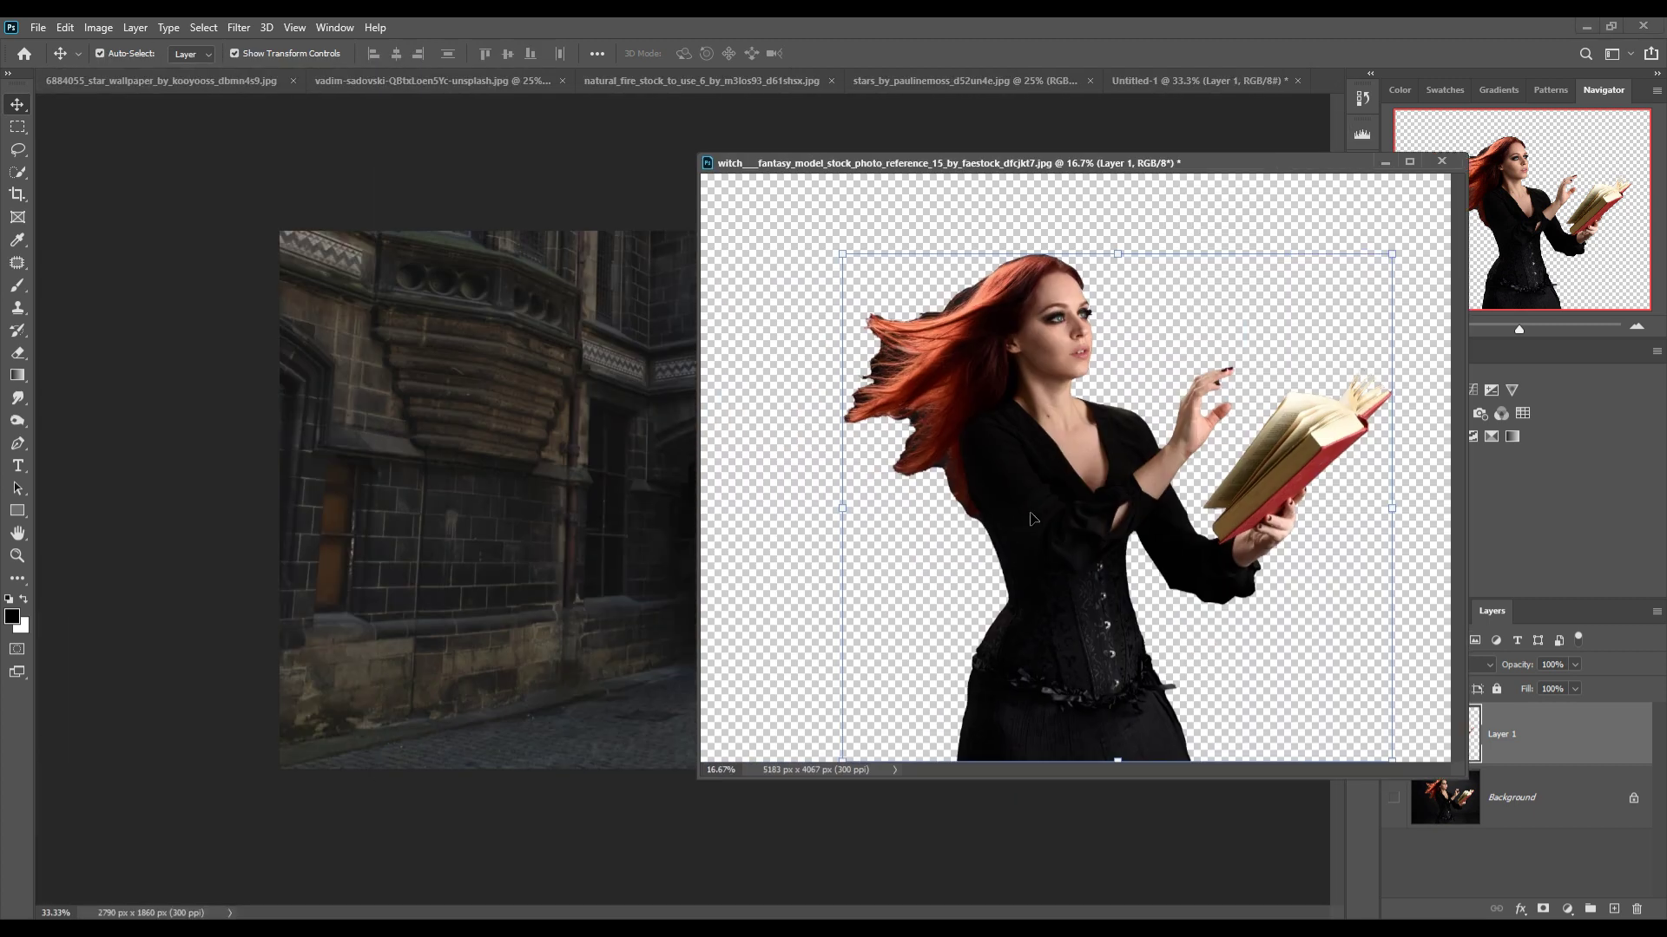
{"action": "left_click_drag", "start_coordinate": [1033, 519], "coordinate": [596, 495]}
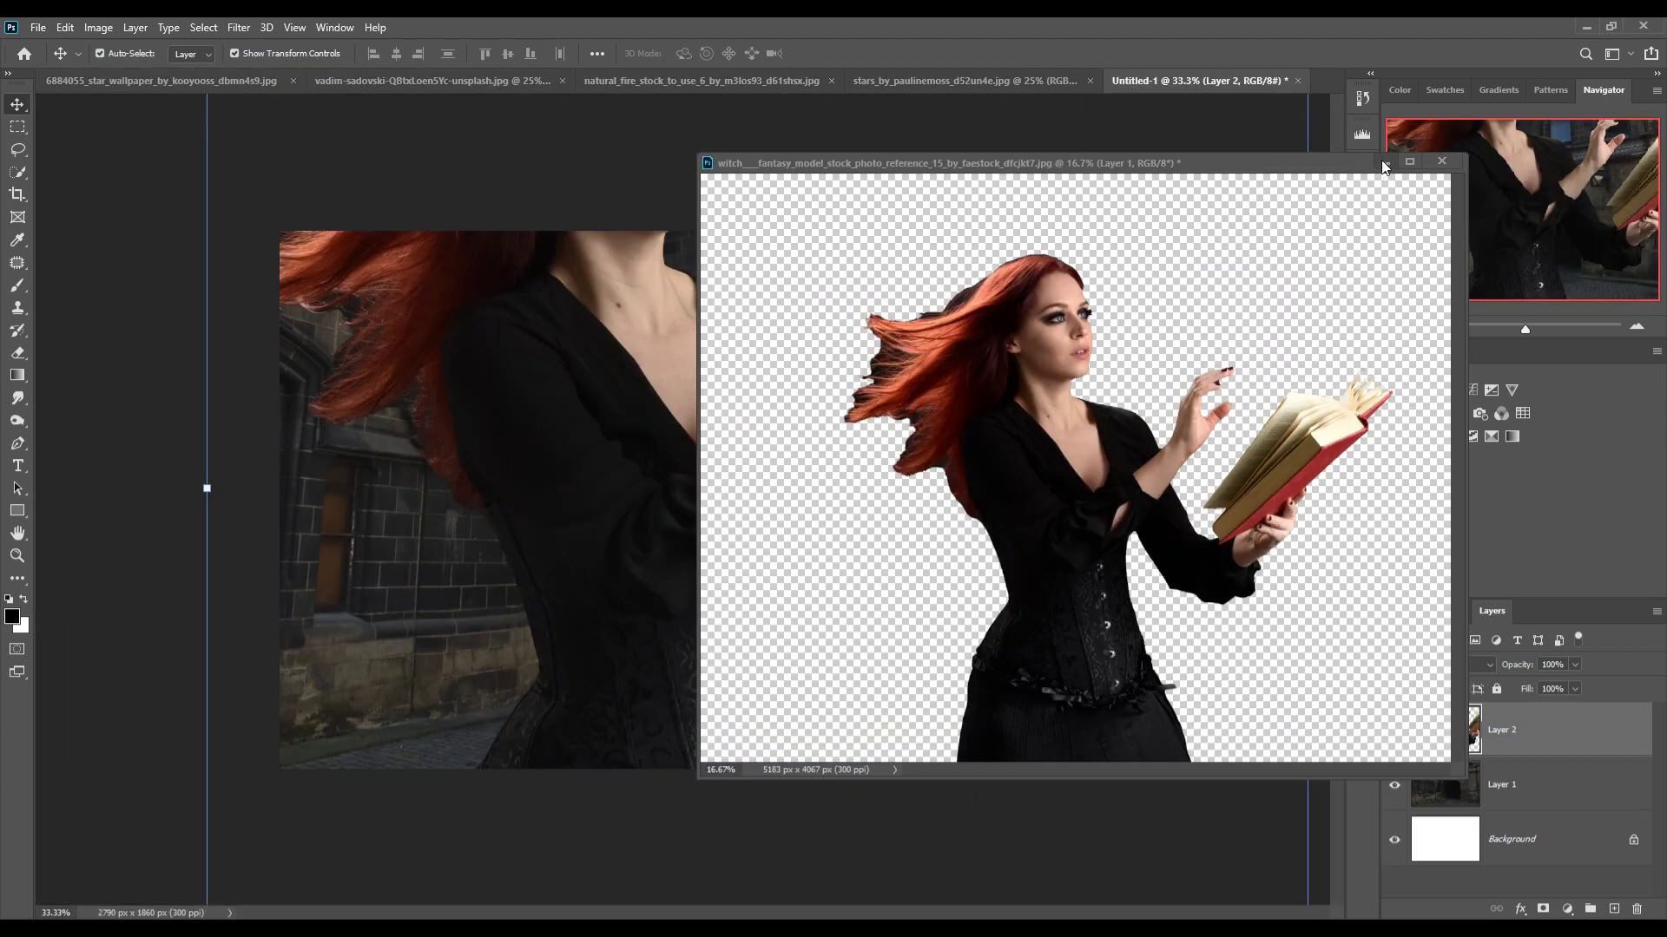
{"action": "left_click", "coordinate": [1382, 161]}
Scale the witch to about 40.76% and position her in front of the courtyard archway.
{"action": "key", "text": "ctrl+t"}
{"action": "left_click_drag", "start_coordinate": [208, 488], "coordinate": [648, 523]}
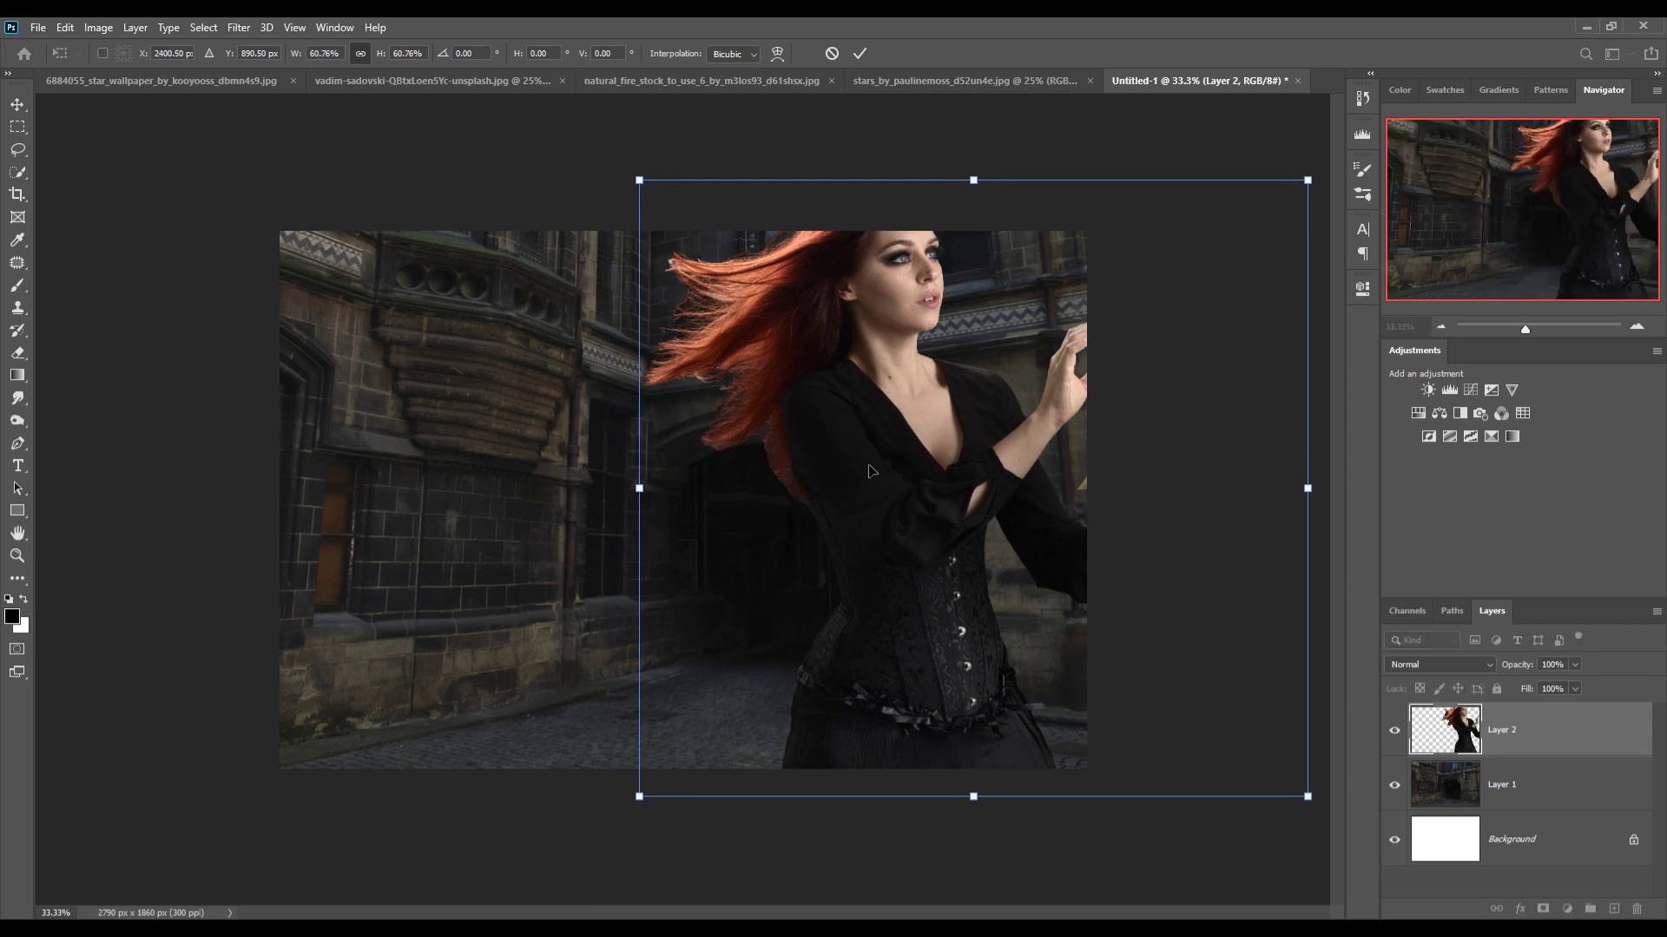
{"action": "mouse_move", "coordinate": [1029, 219]}
{"action": "left_mouse_down"}
{"action": "mouse_move", "coordinate": [809, 230]}
{"action": "mouse_move", "coordinate": [761, 393]}
{"action": "left_mouse_up"}
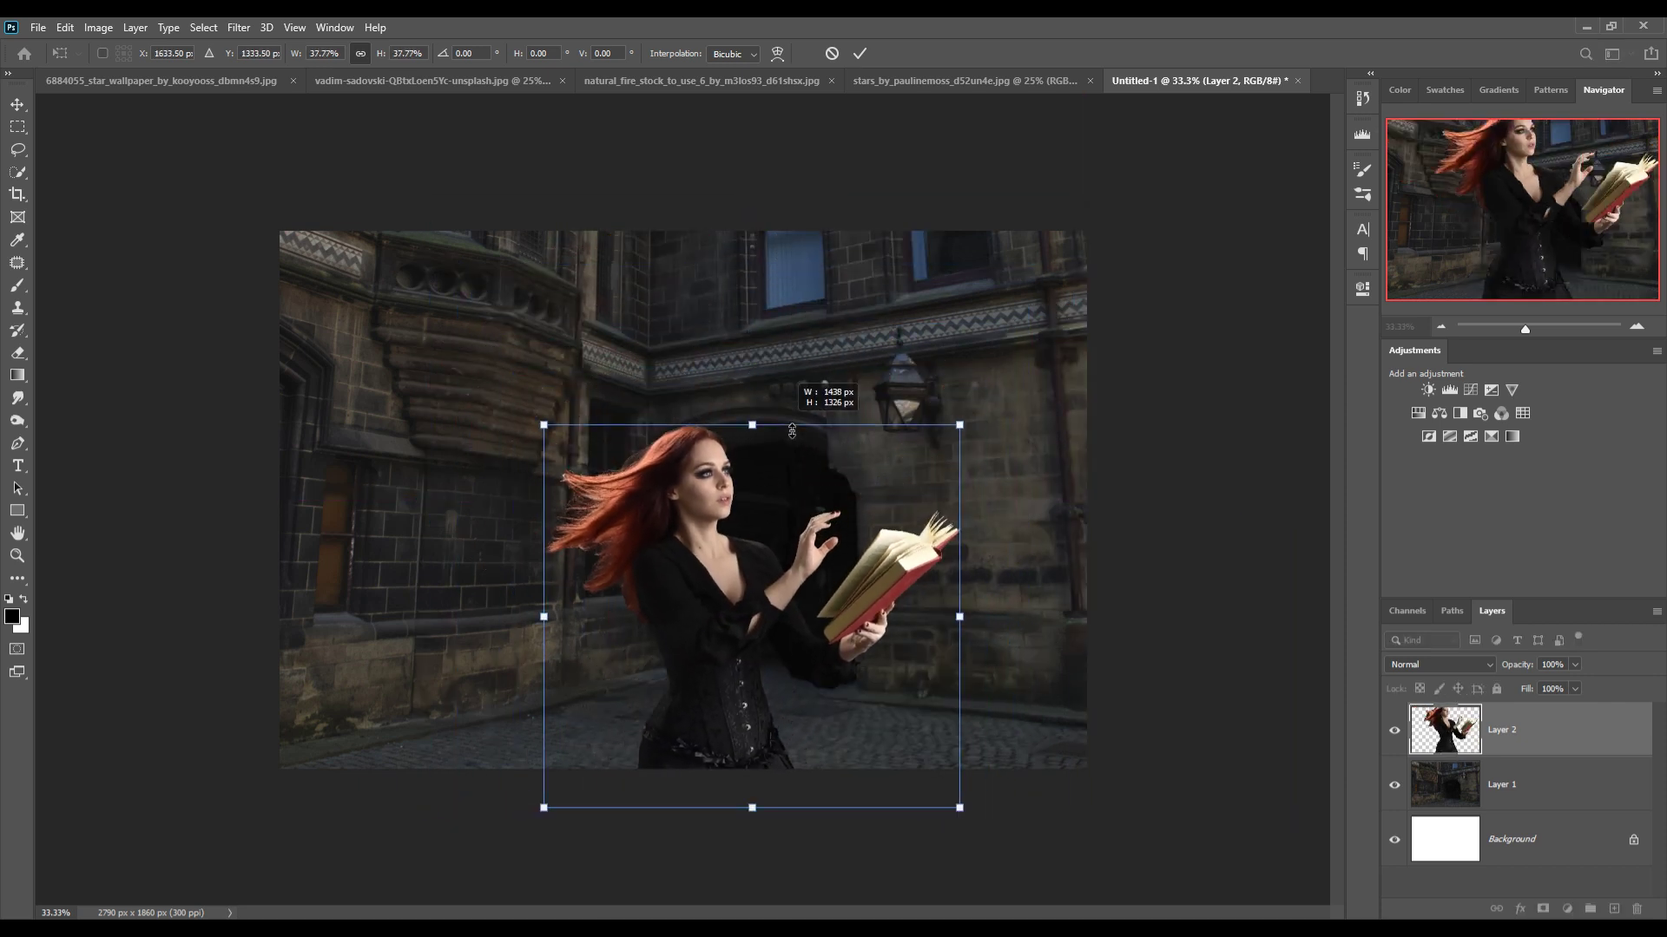
{"action": "left_click_drag", "start_coordinate": [721, 605], "coordinate": [703, 566]}
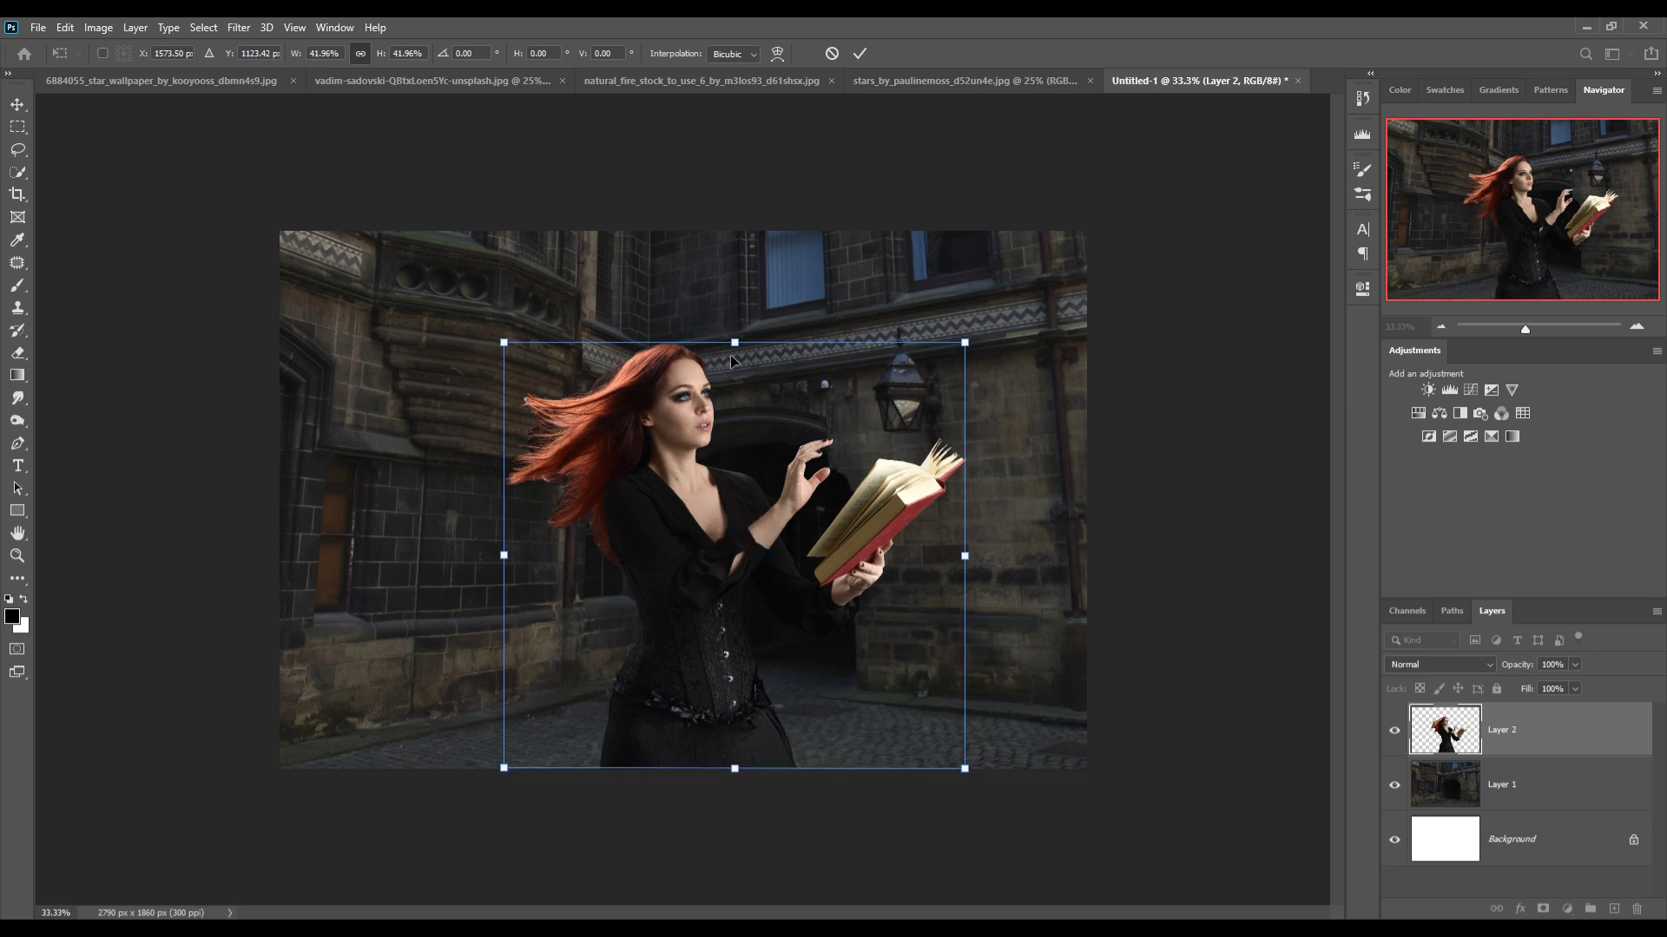
{"action": "left_click_drag", "start_coordinate": [735, 342], "coordinate": [735, 355]}
{"action": "left_click_drag", "start_coordinate": [679, 506], "coordinate": [664, 506]}
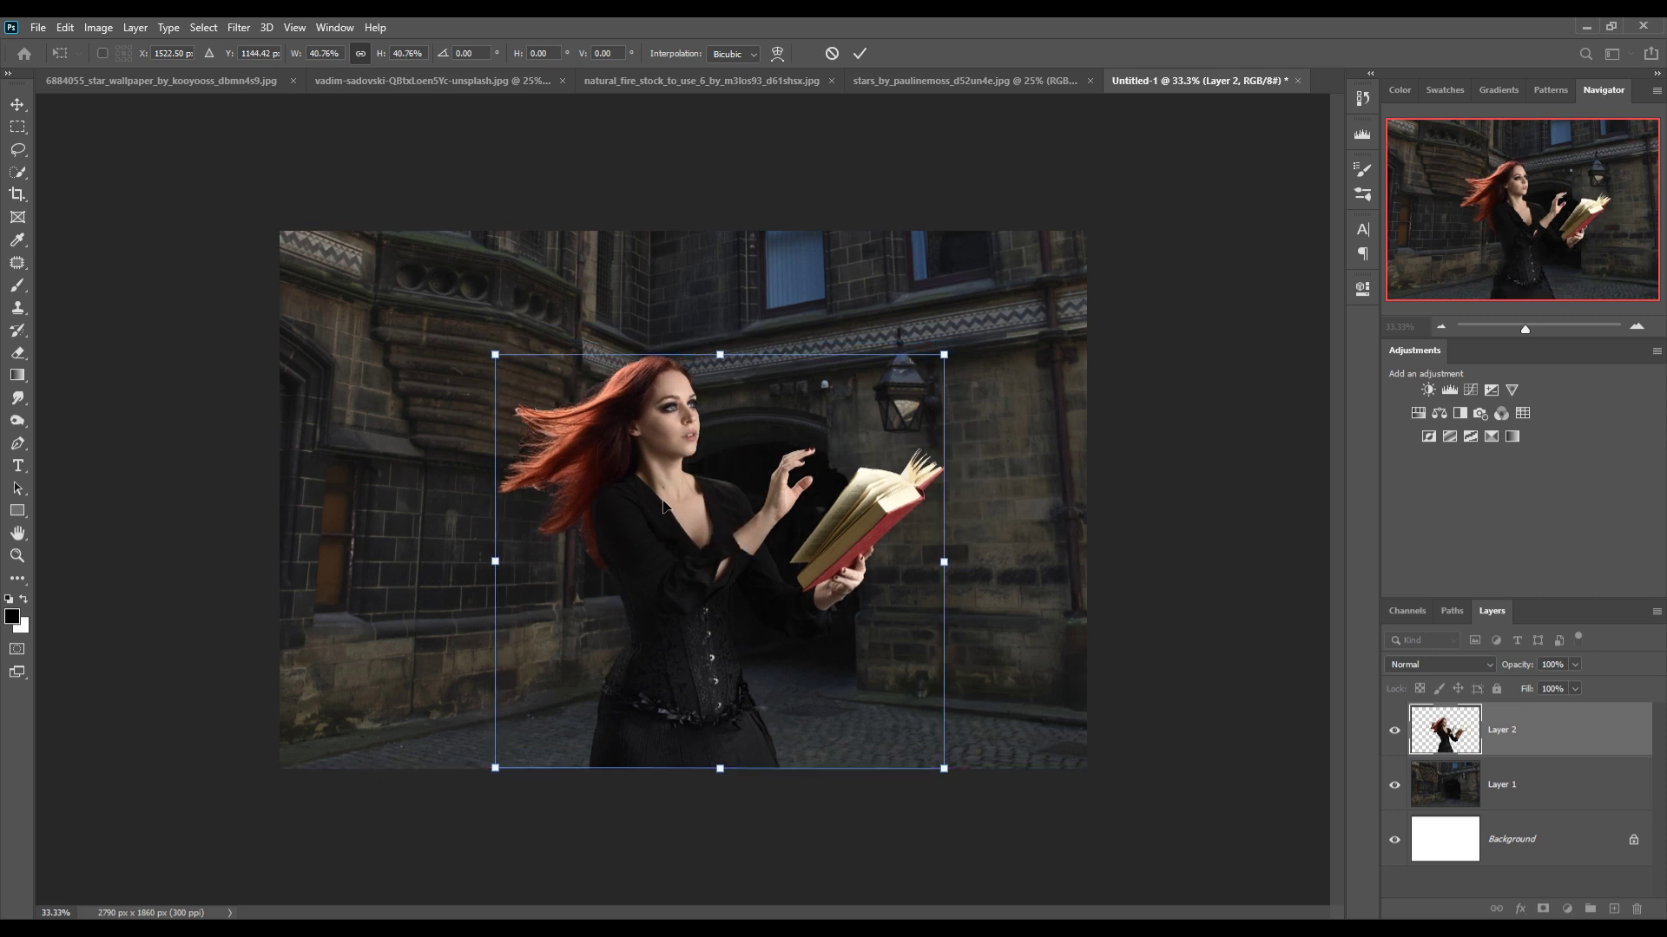
{"action": "left_click_drag", "start_coordinate": [666, 569], "coordinate": [625, 576]}
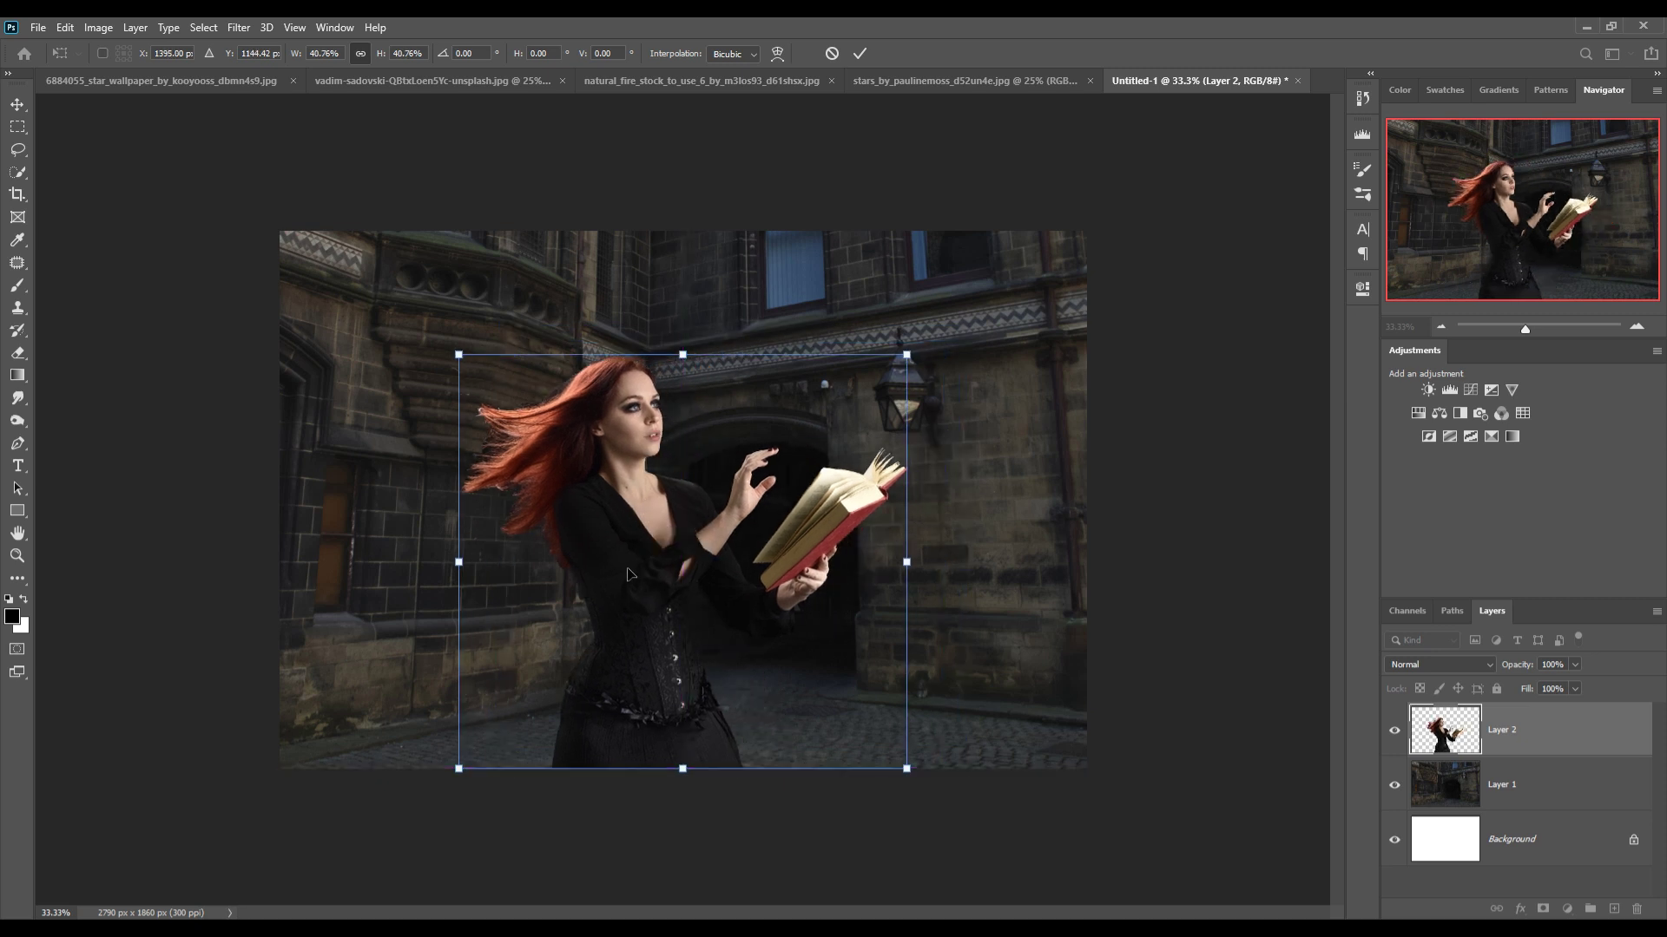
{"action": "left_click", "coordinate": [860, 54]}
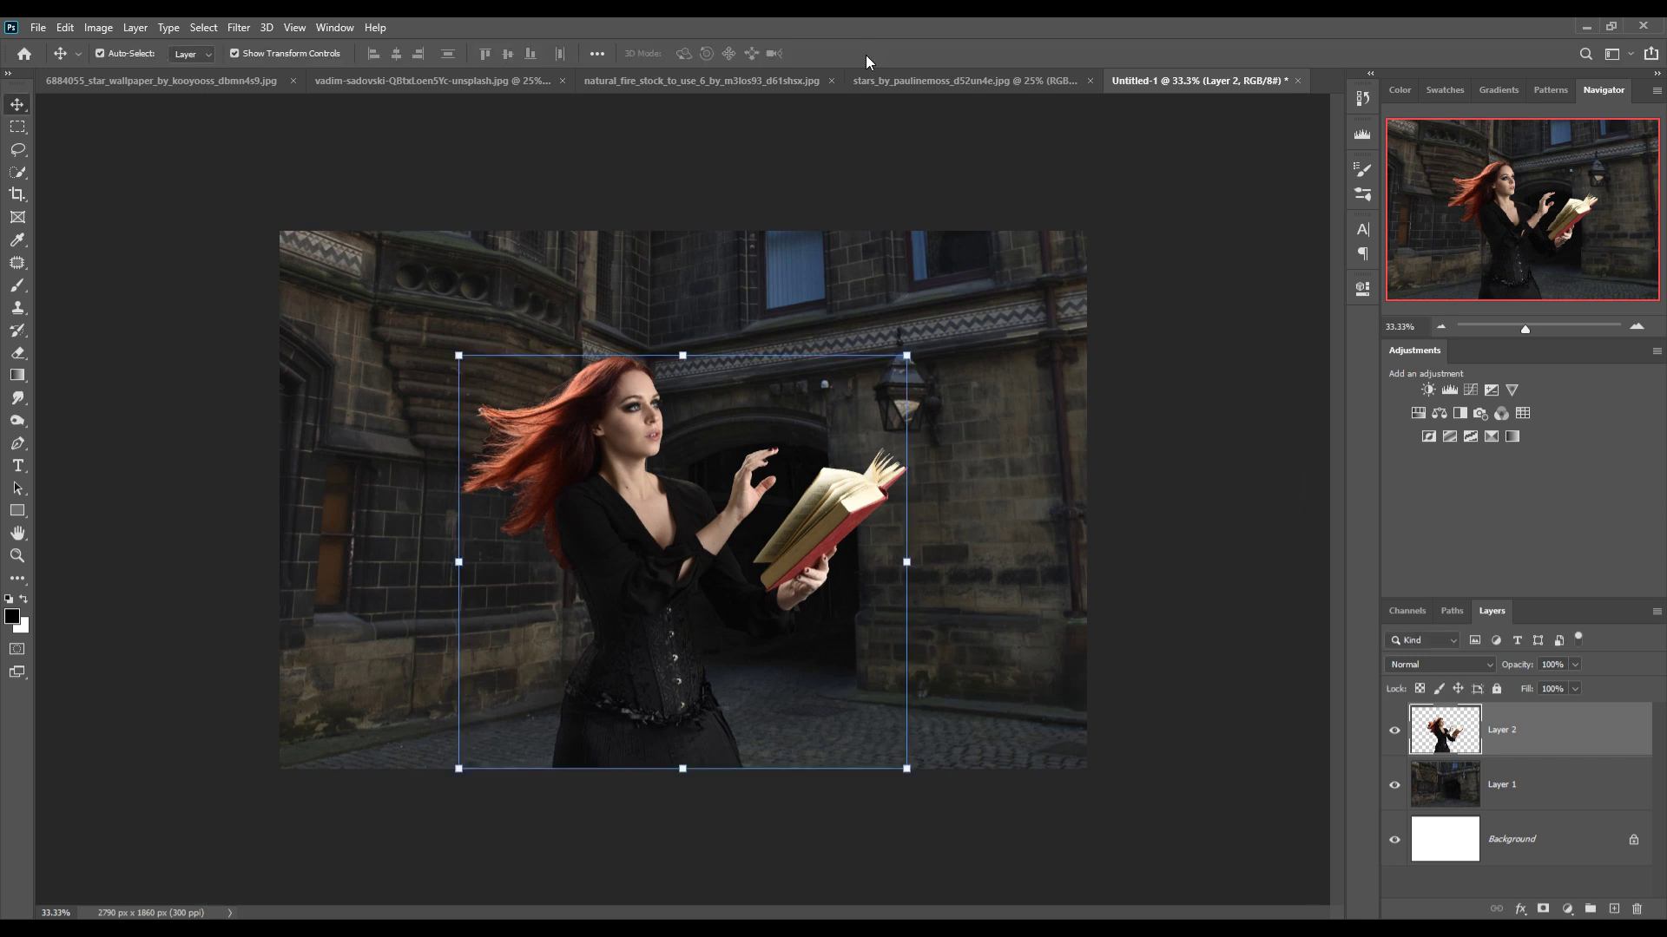
Add a Curves adjustment clipped to the courtyard Layer 1 and pull the curve down to darken it.
{"action": "left_click", "coordinate": [1502, 785]}
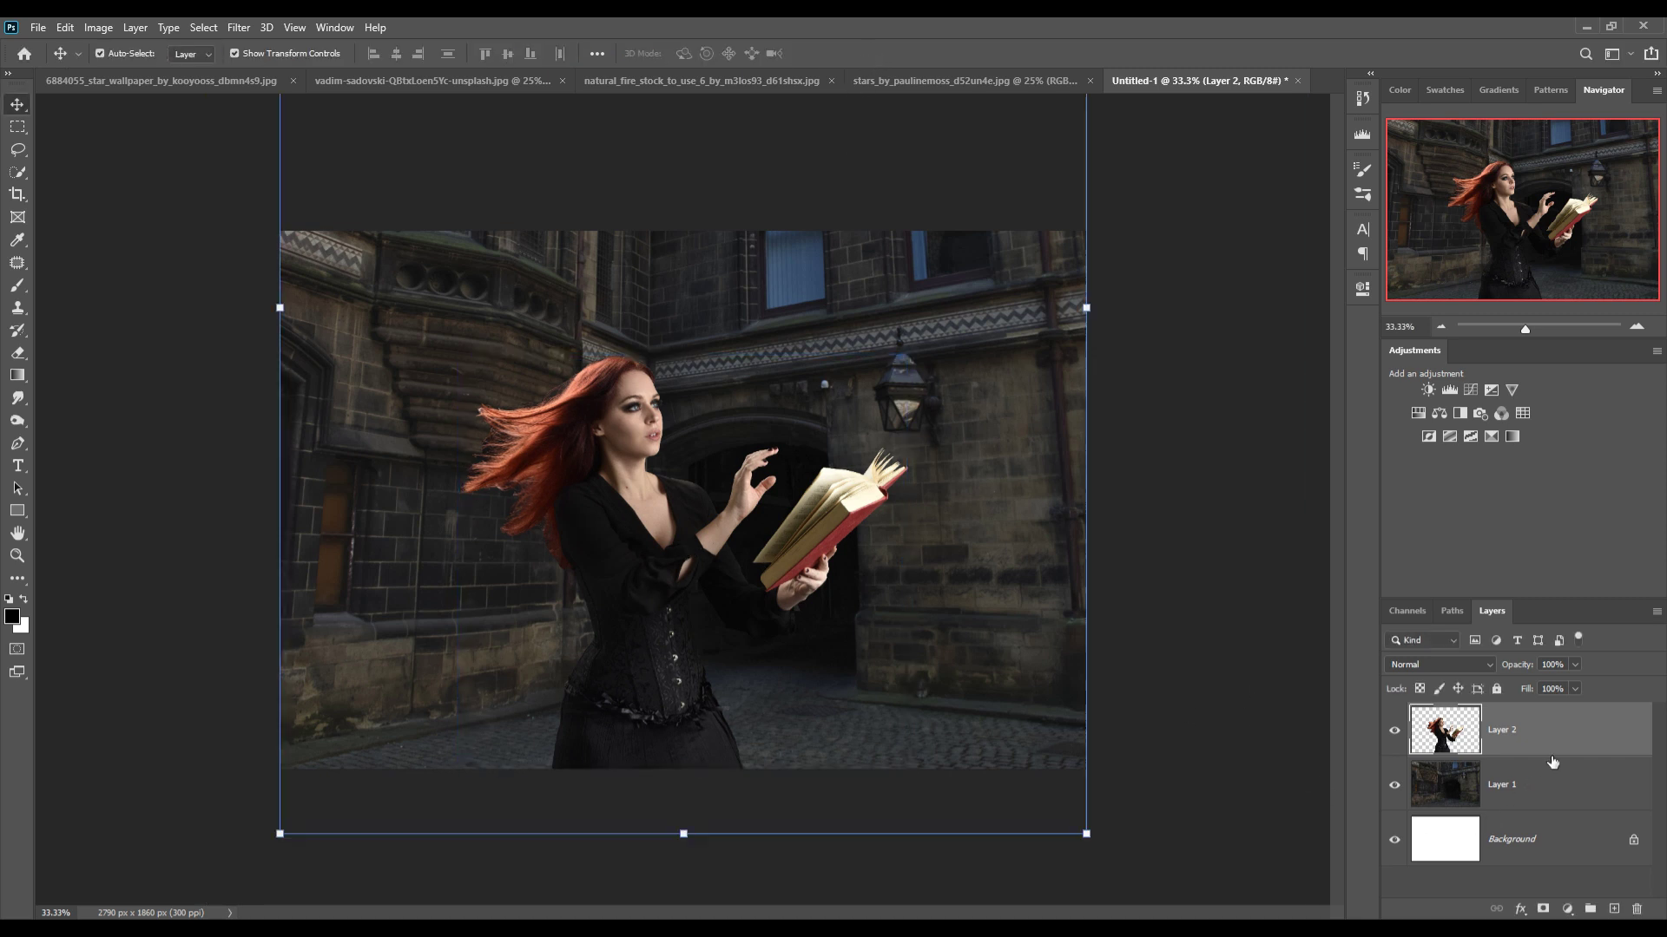
{"action": "left_click", "coordinate": [1567, 908]}
{"action": "left_click", "coordinate": [1558, 684]}
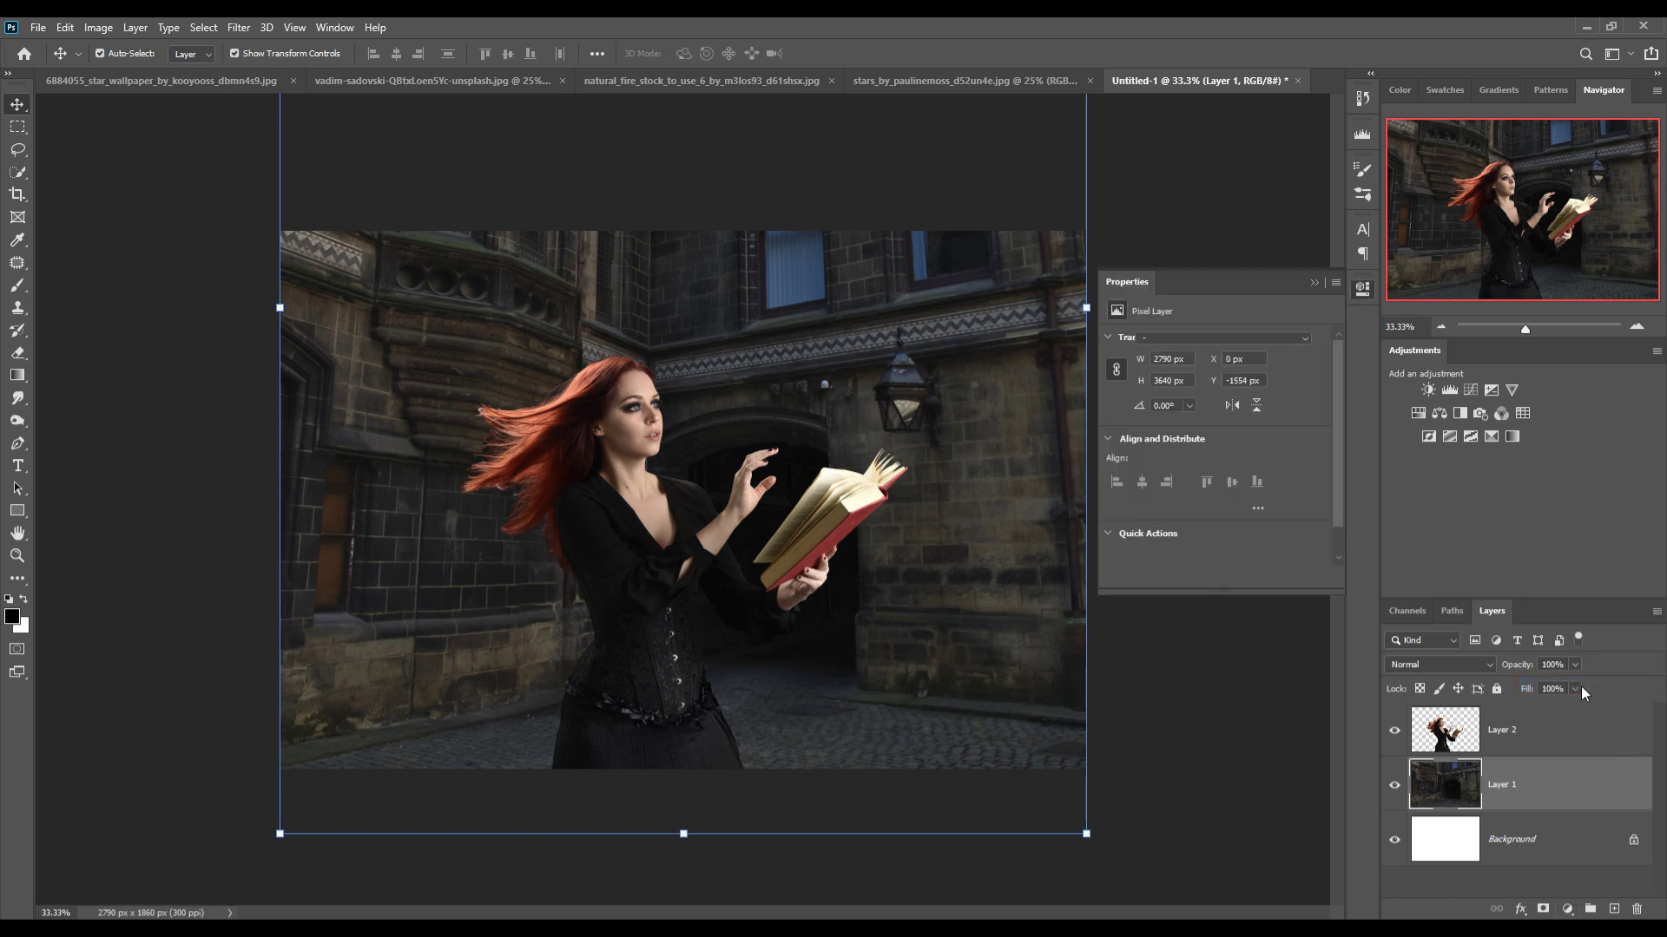
{"action": "left_click", "coordinate": [1222, 578]}
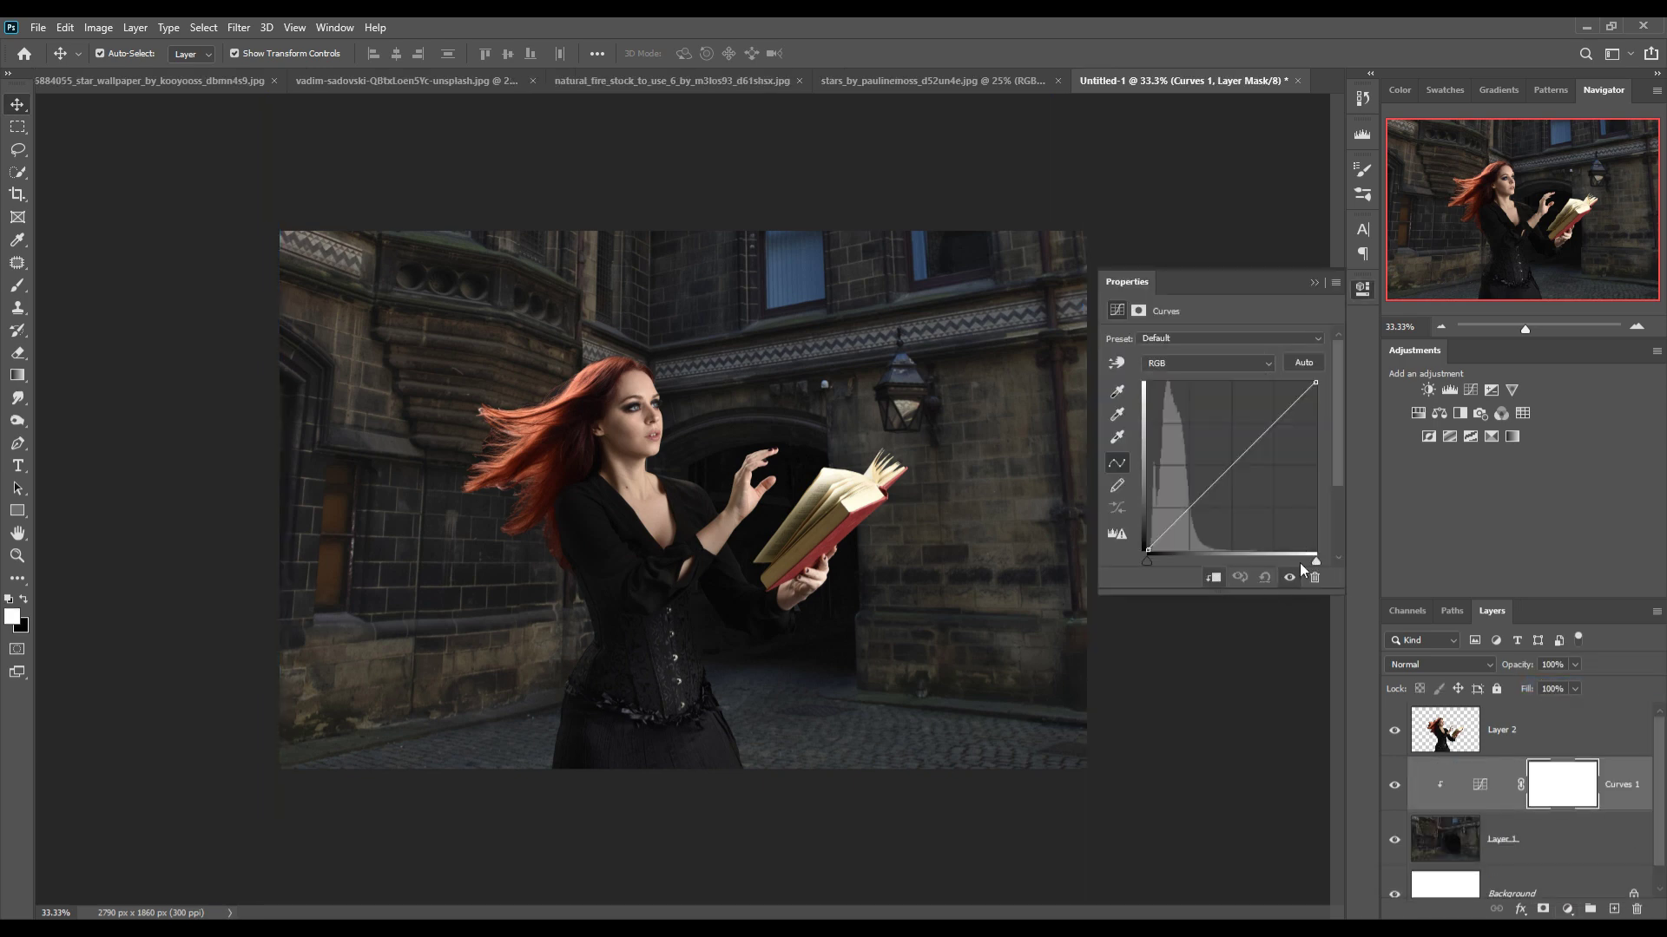
{"action": "left_click_drag", "start_coordinate": [1240, 473], "coordinate": [1263, 492]}
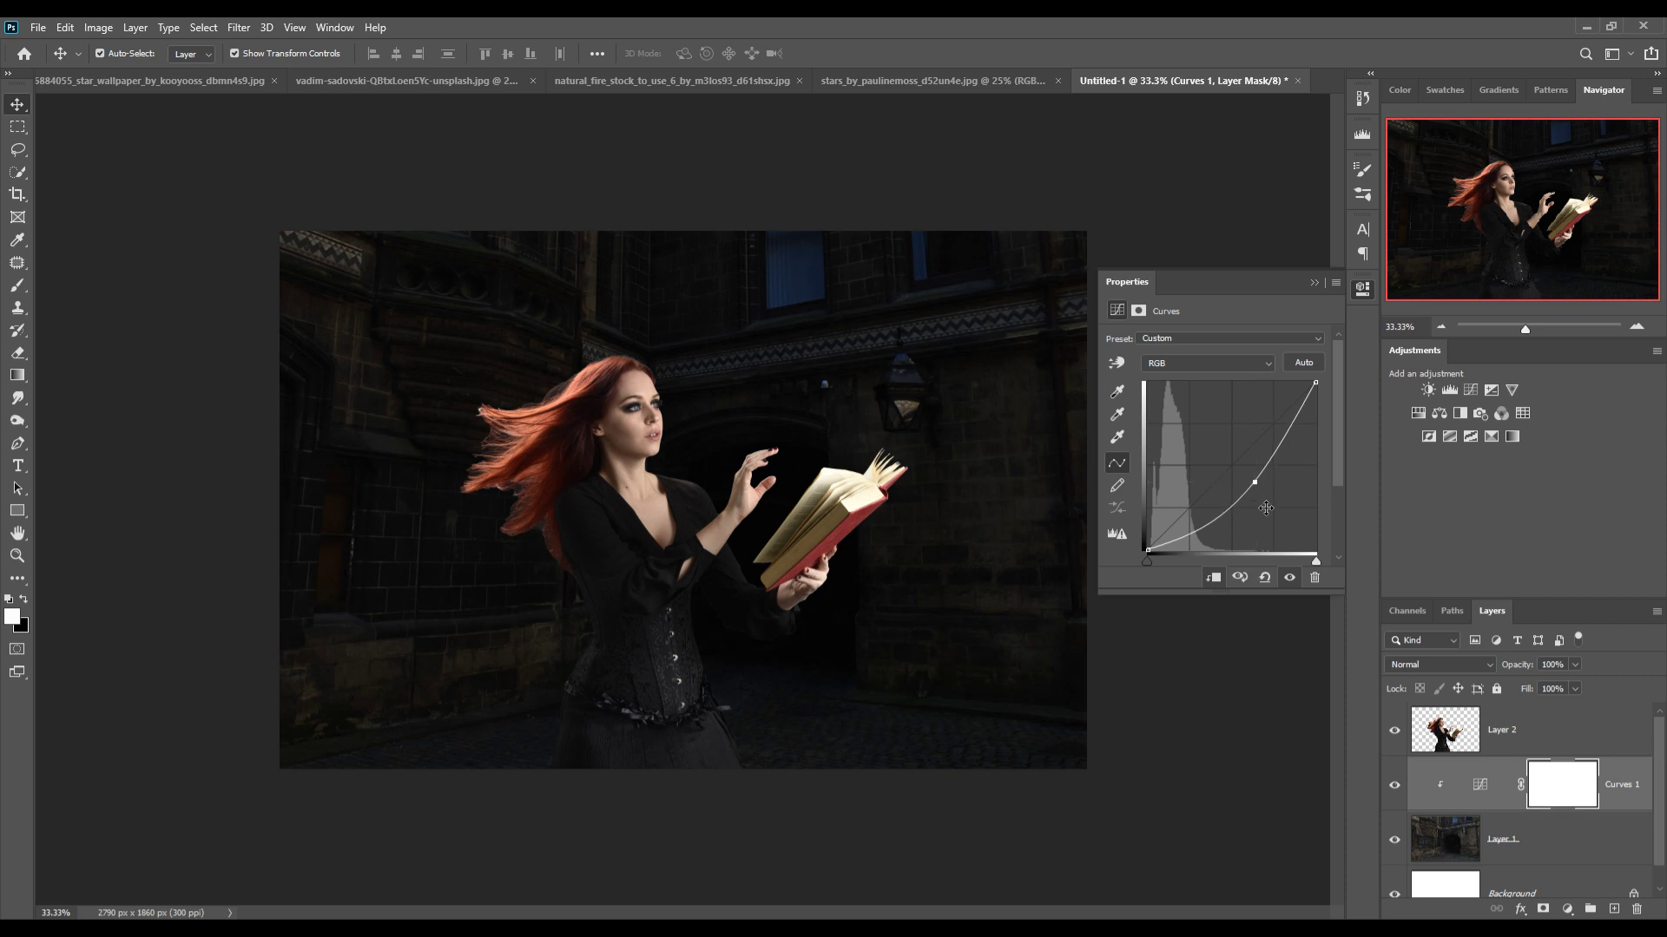
{"action": "left_click", "coordinate": [1312, 283]}
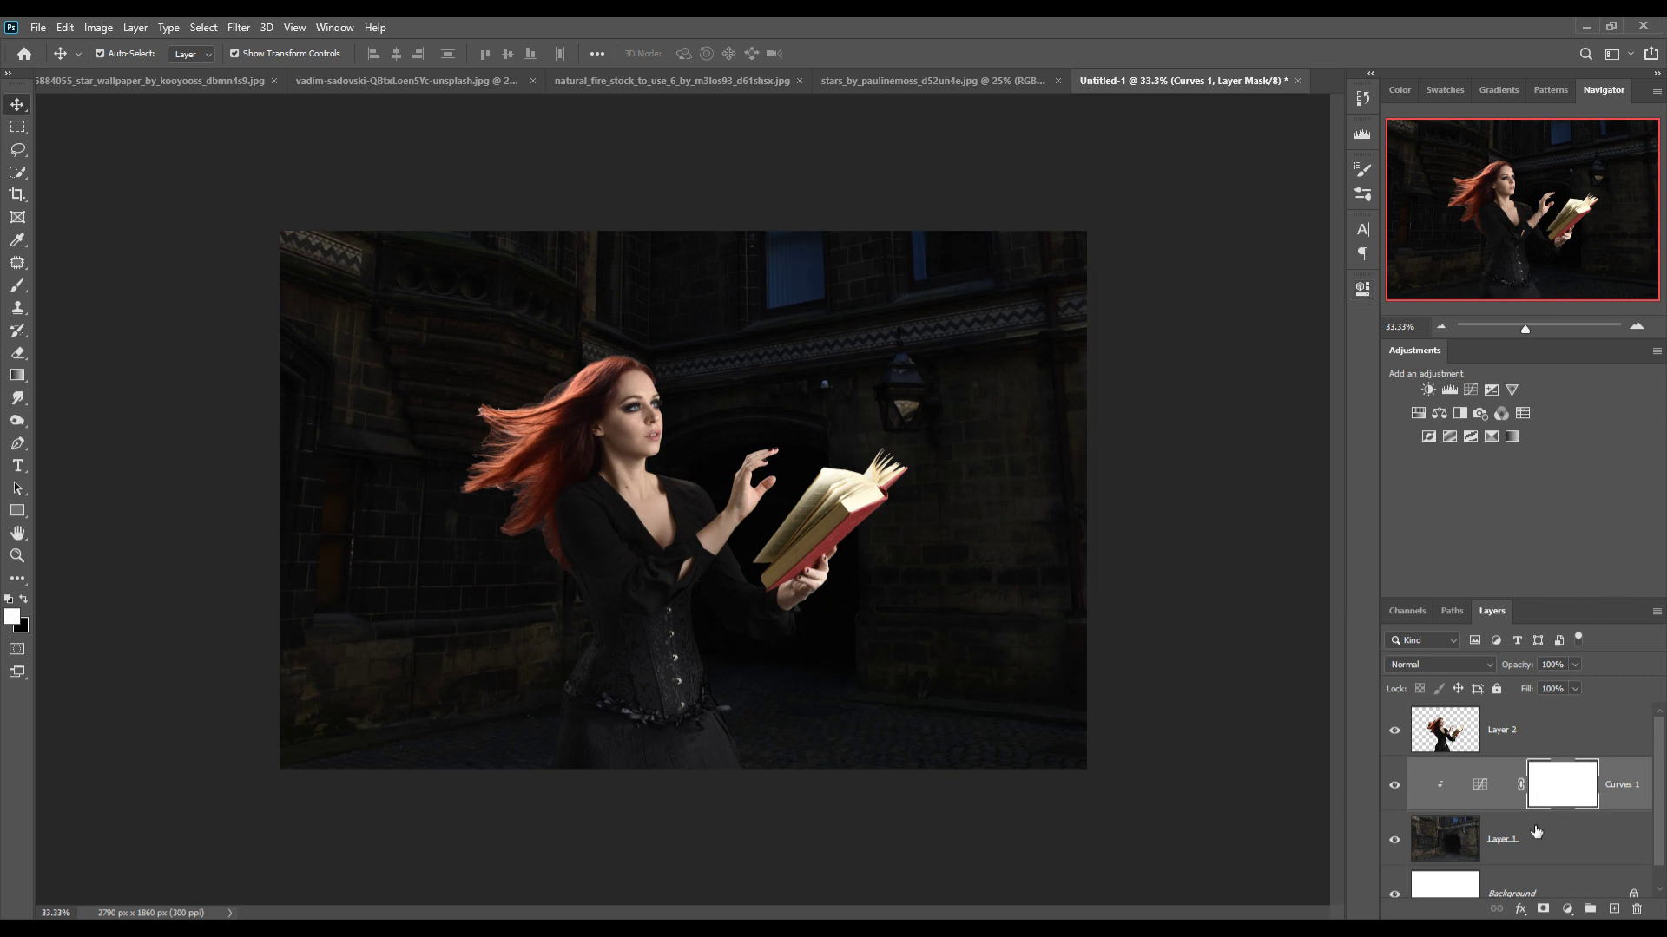
Select the witch's Layer 2 and switch to the Quick Selection tool.
{"action": "left_click", "coordinate": [1629, 787]}
{"action": "left_click", "coordinate": [1567, 909]}
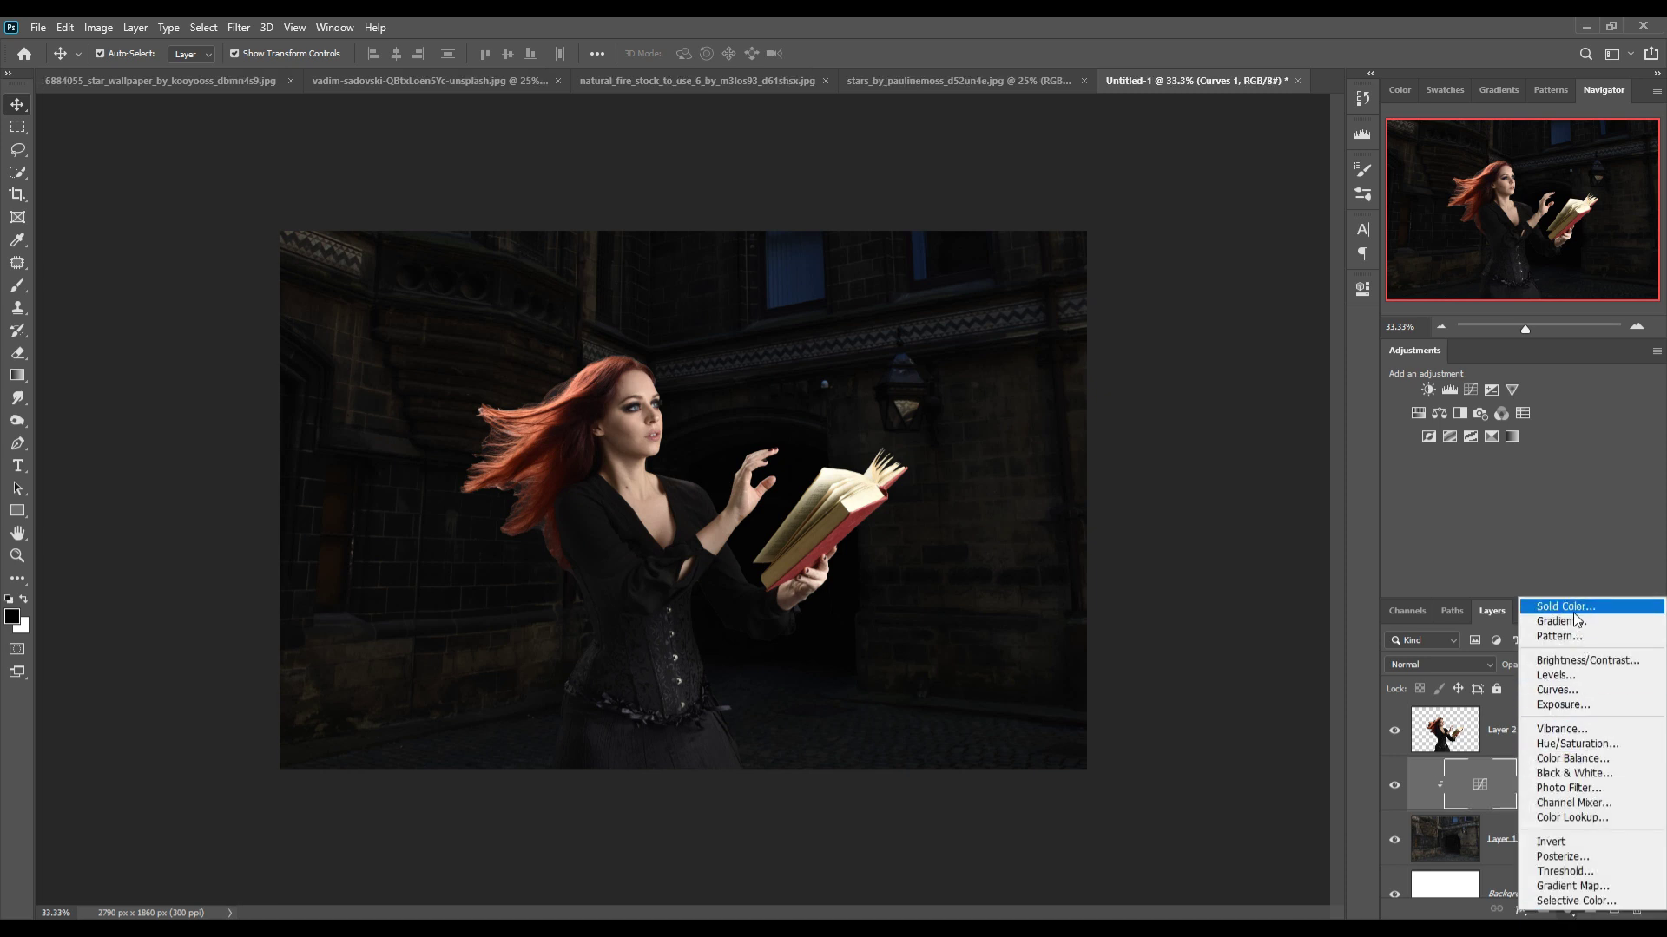
{"action": "left_click", "coordinate": [1356, 595]}
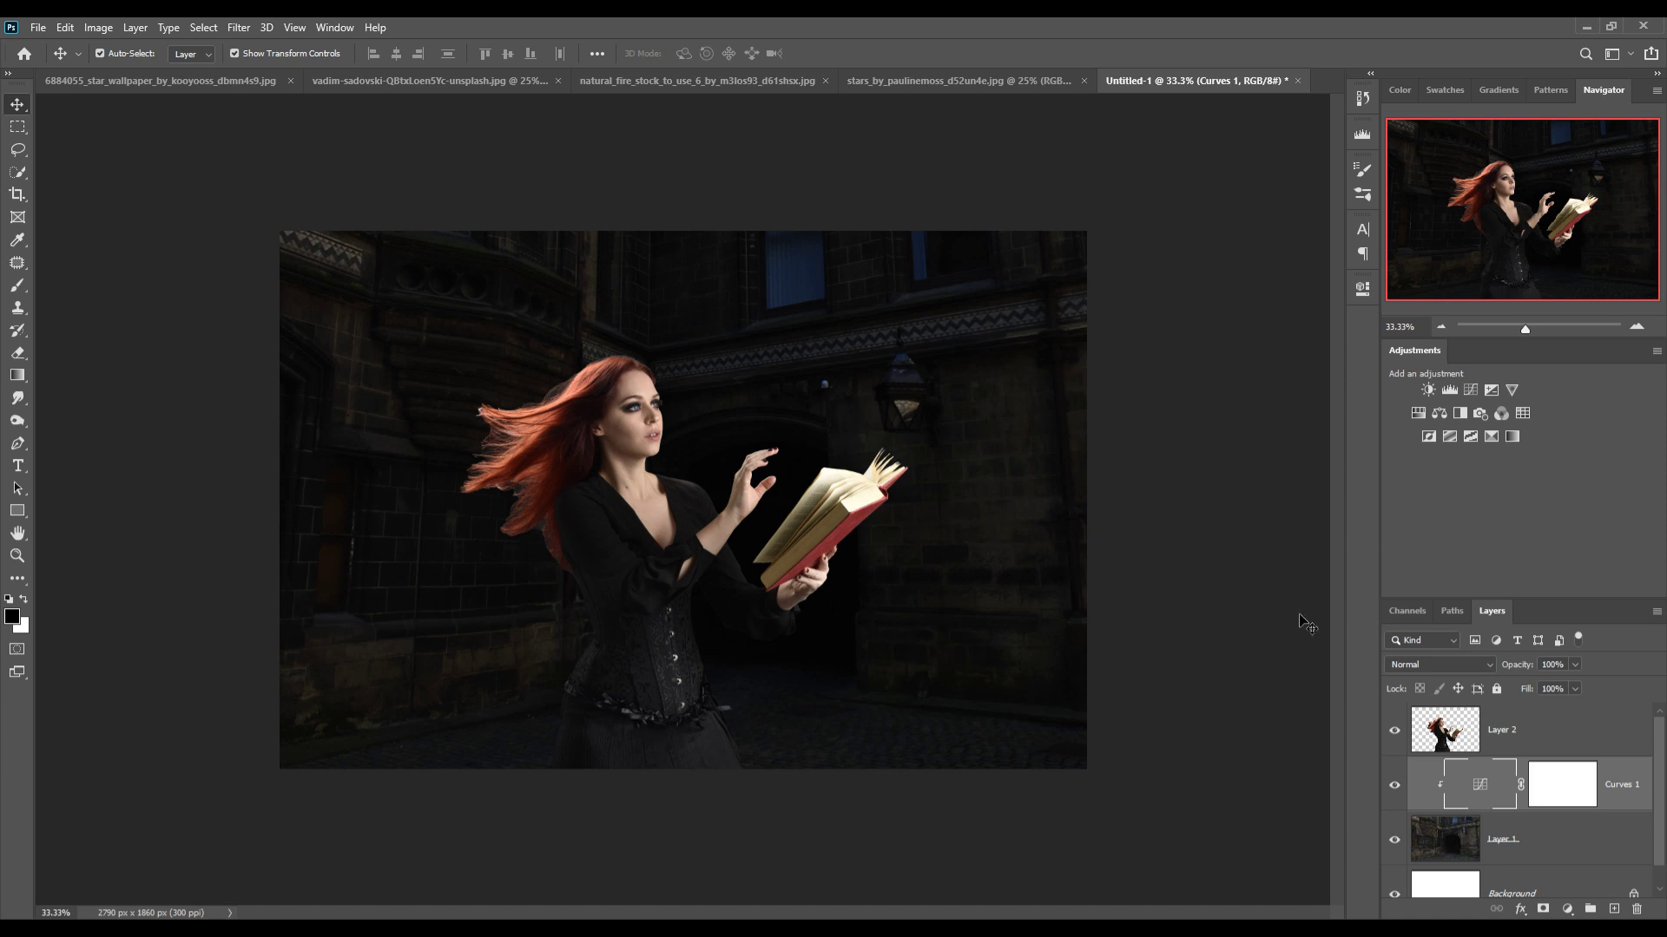
{"action": "left_click", "coordinate": [627, 432]}
{"action": "left_click", "coordinate": [16, 171]}
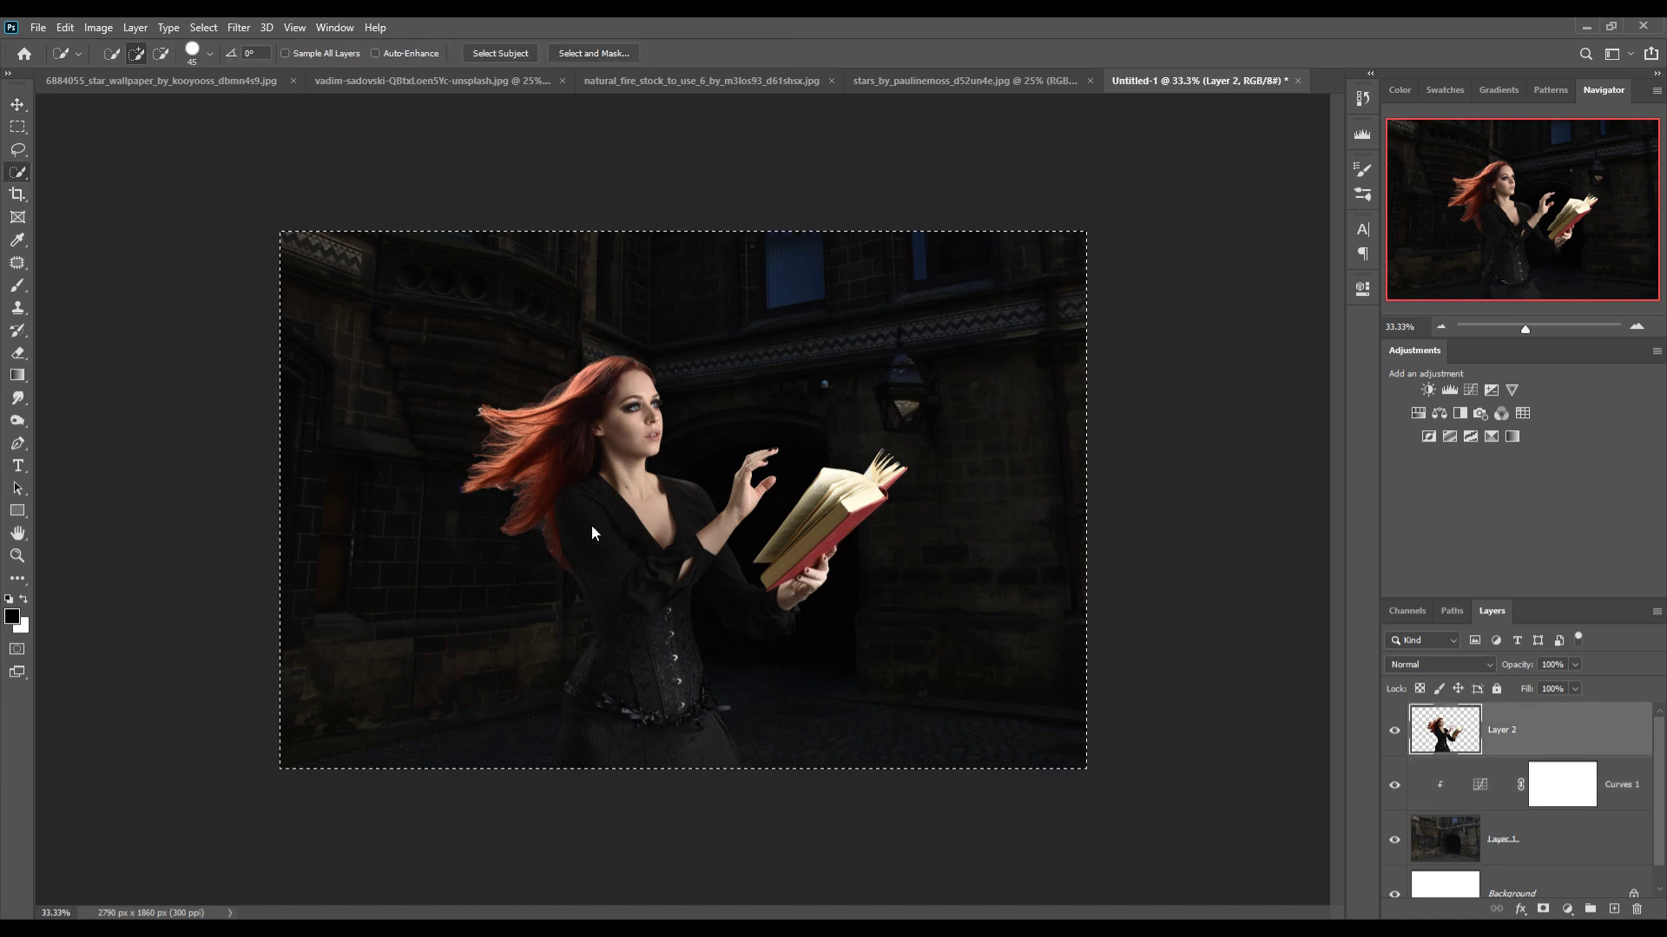
In Select and Mask at 200%, refine the edge along the witch's eyelashes and face with a smaller brush.
{"action": "left_click", "coordinate": [594, 53]}
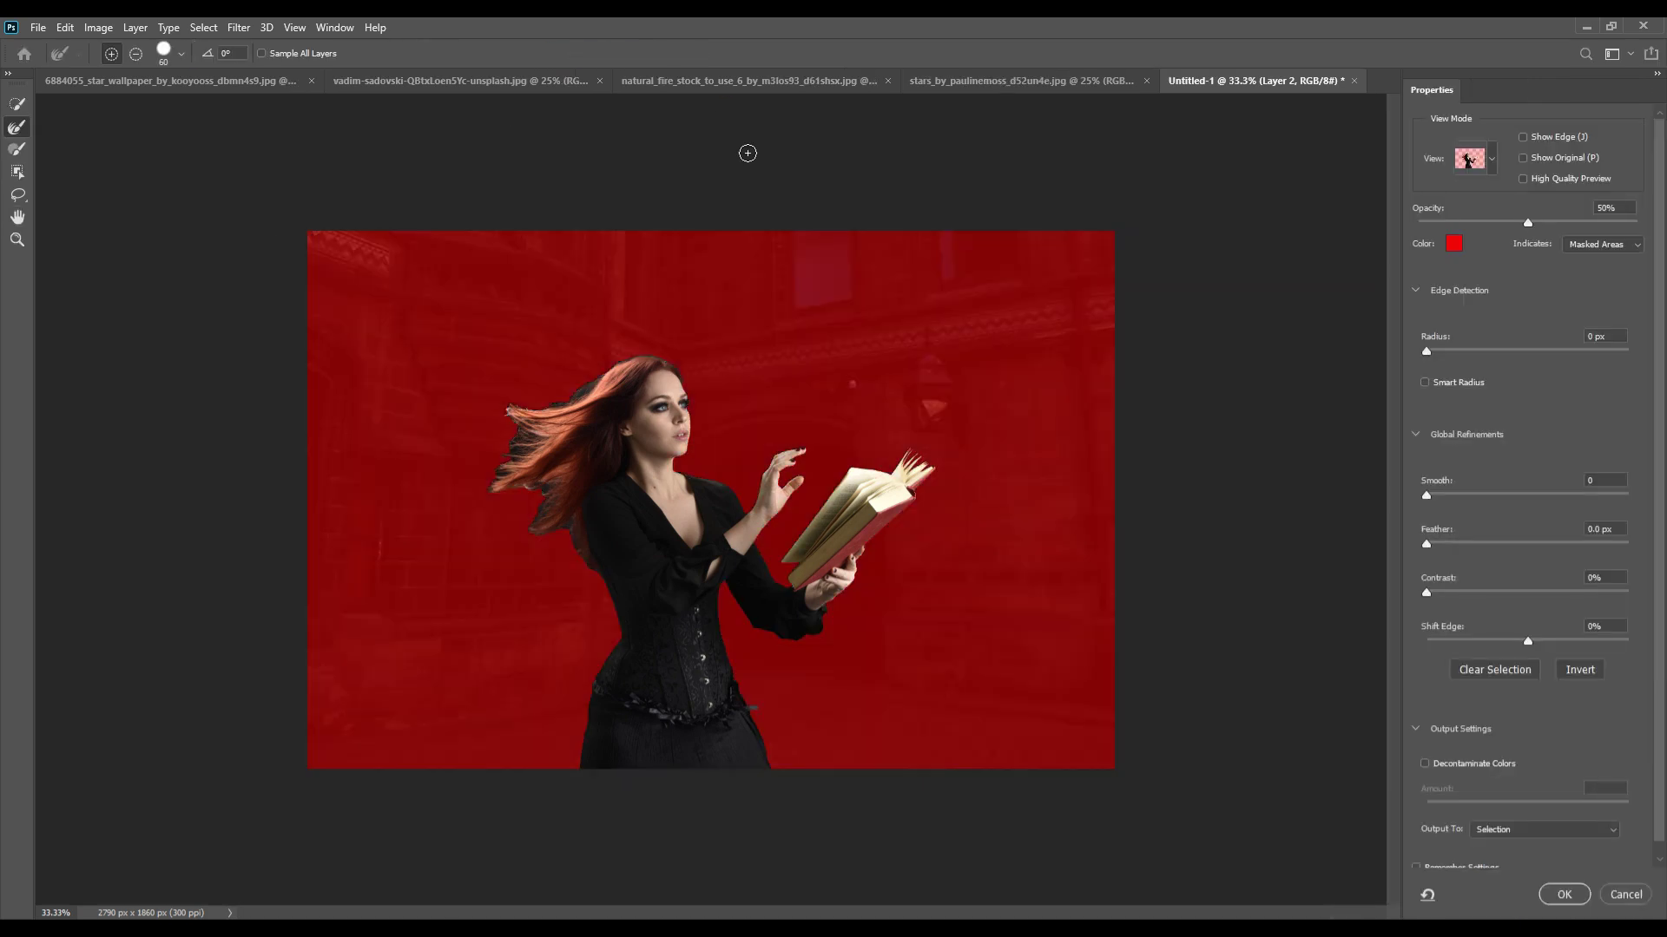
{"action": "key", "text": "ctrl+plus"}
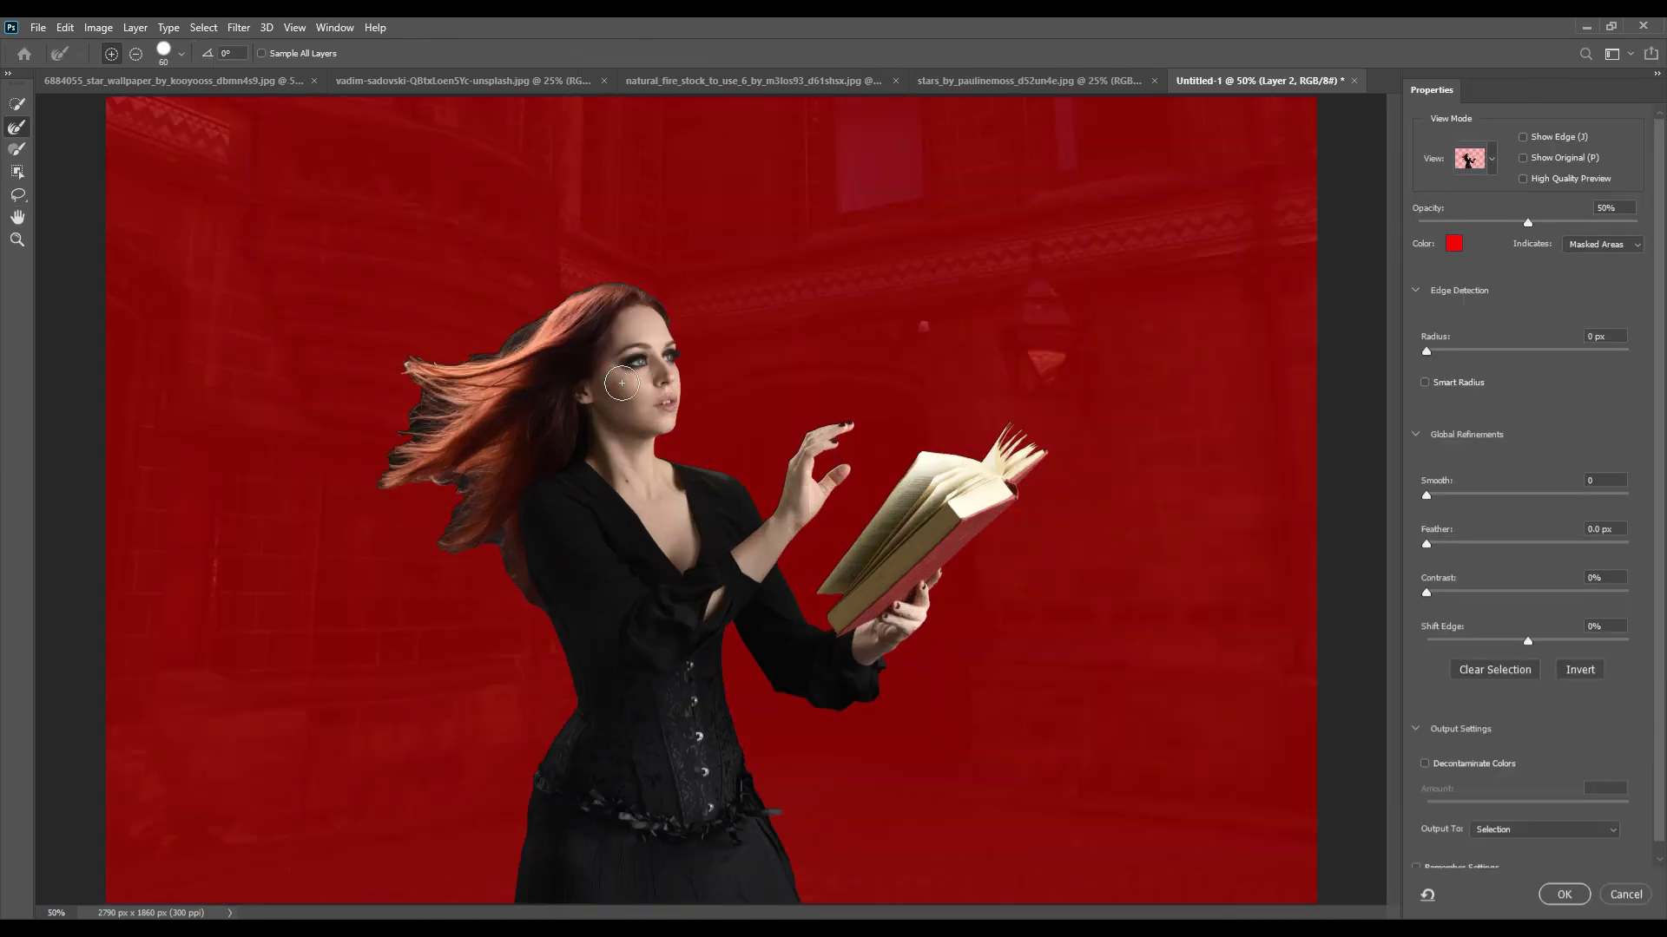
{"action": "key", "text": "ctrl+plus"}
{"action": "key", "text": "ctrl+plus"}
{"action": "key", "text": "ctrl+plus"}
{"action": "mouse_move", "coordinate": [565, 342]}
{"action": "left_mouse_down"}
{"action": "mouse_move", "coordinate": [652, 463]}
{"action": "mouse_move", "coordinate": [723, 706]}
{"action": "left_mouse_up"}
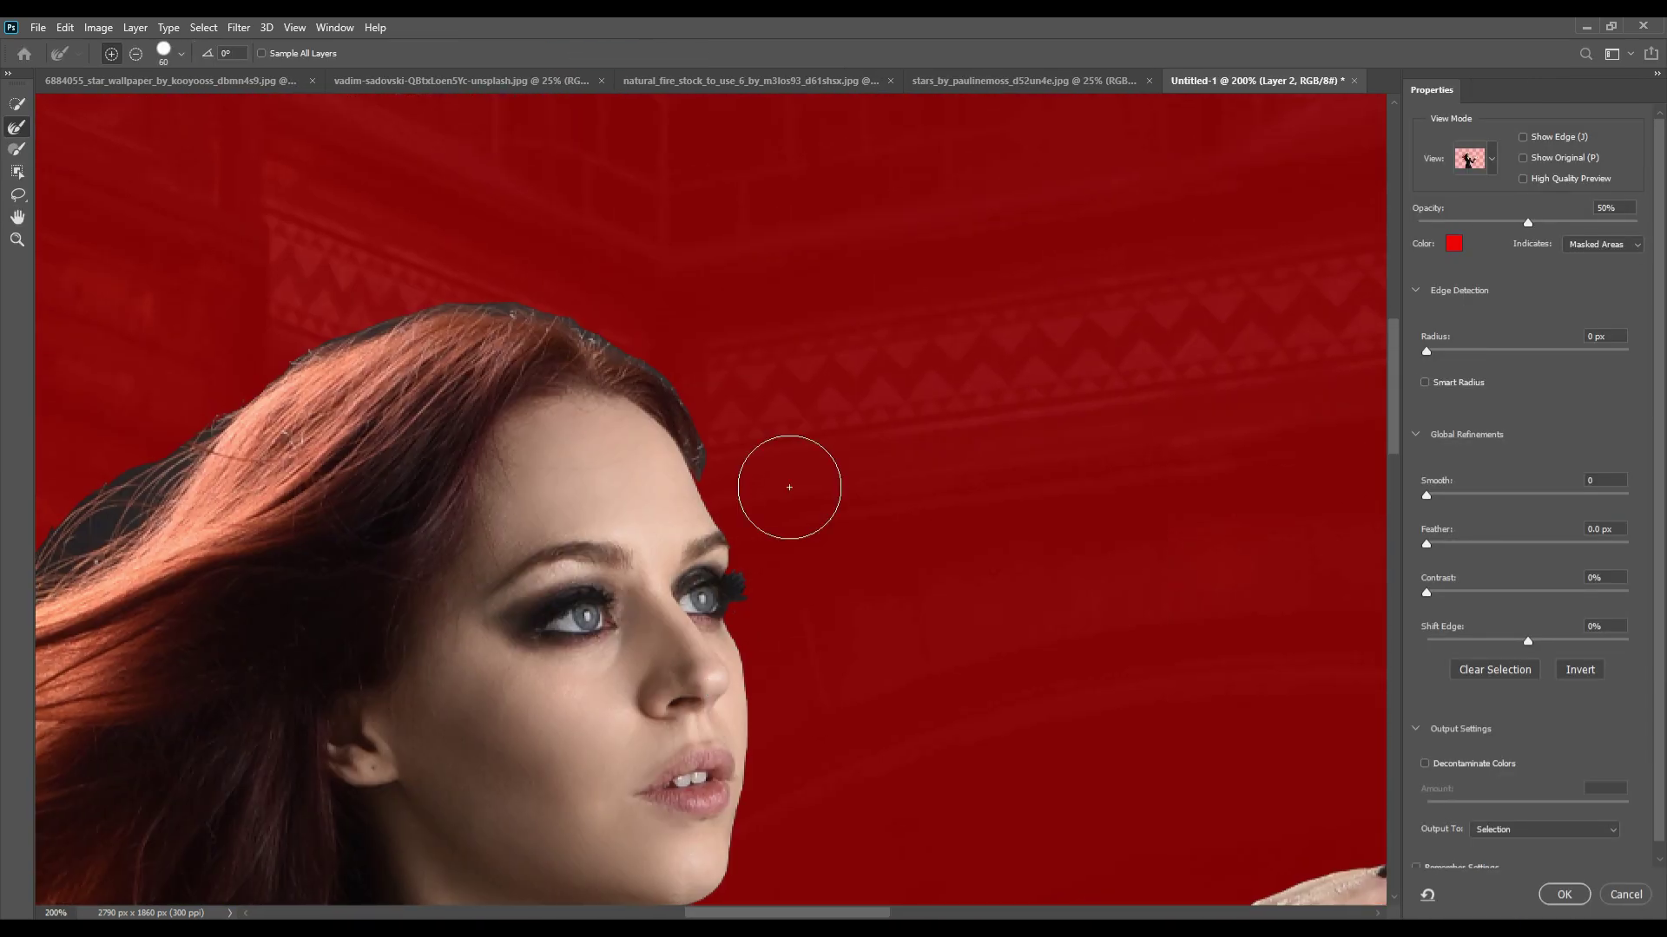
{"action": "key", "text": "bracketleft"}
{"action": "key", "text": "bracketleft"}
{"action": "key", "text": "bracketleft"}
{"action": "left_click_drag", "start_coordinate": [755, 582], "coordinate": [751, 580]}
Refine the edges of the witch's windswept hair strands.
{"action": "left_click_drag", "start_coordinate": [167, 480], "coordinate": [471, 337]}
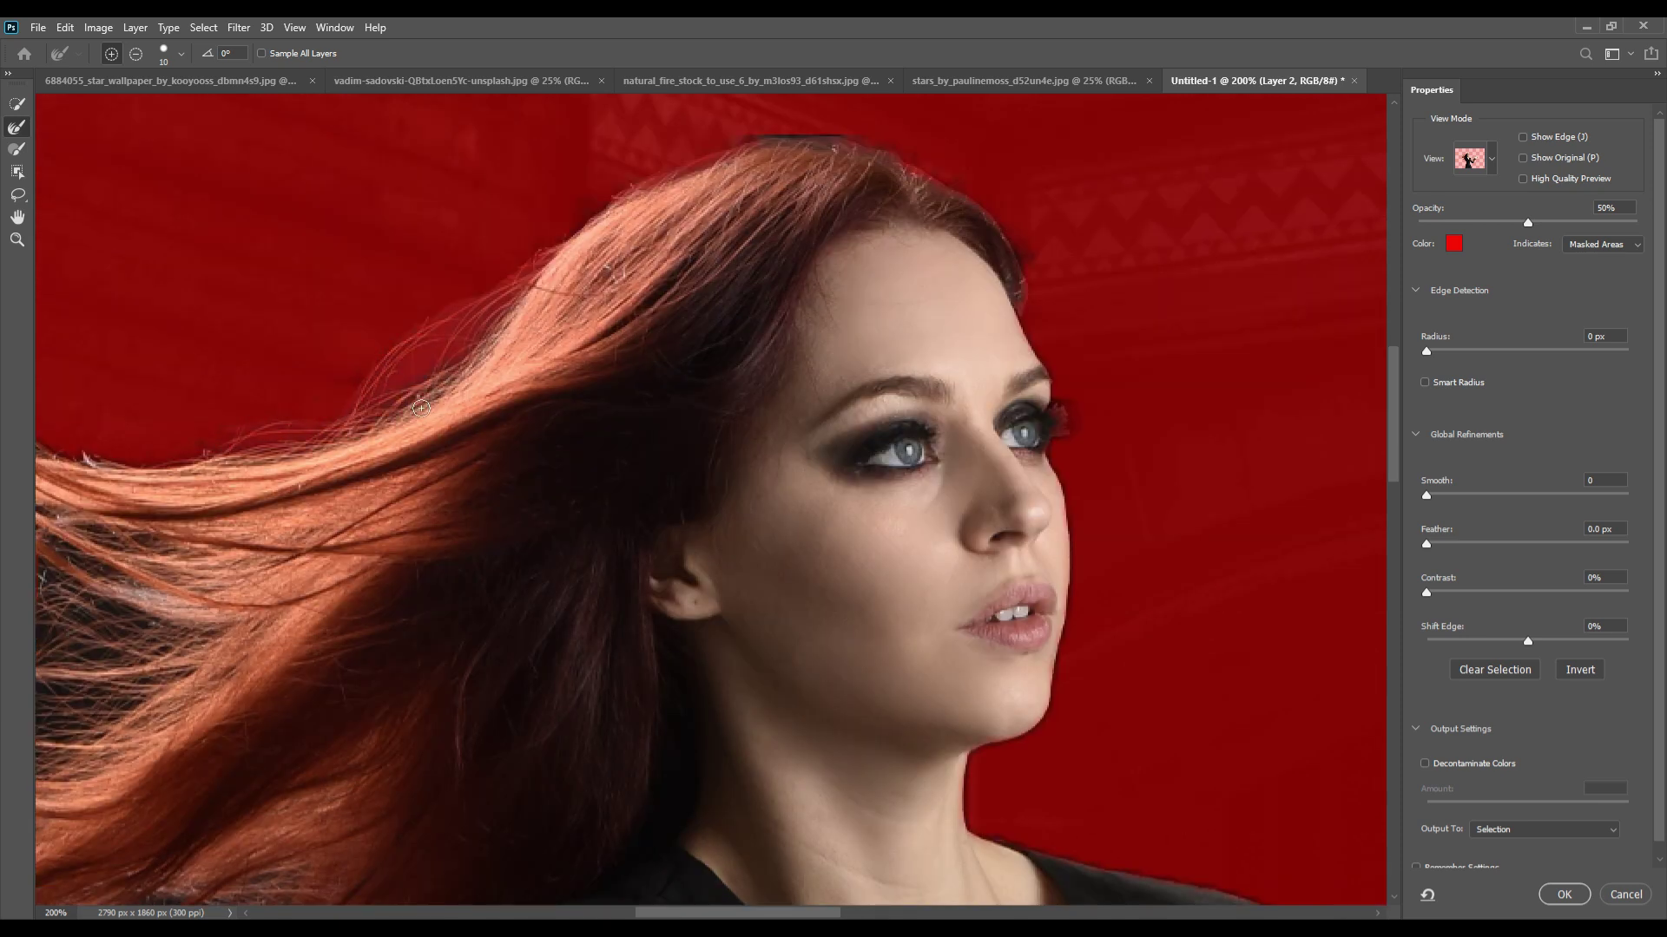
{"action": "left_click_drag", "start_coordinate": [119, 462], "coordinate": [752, 361]}
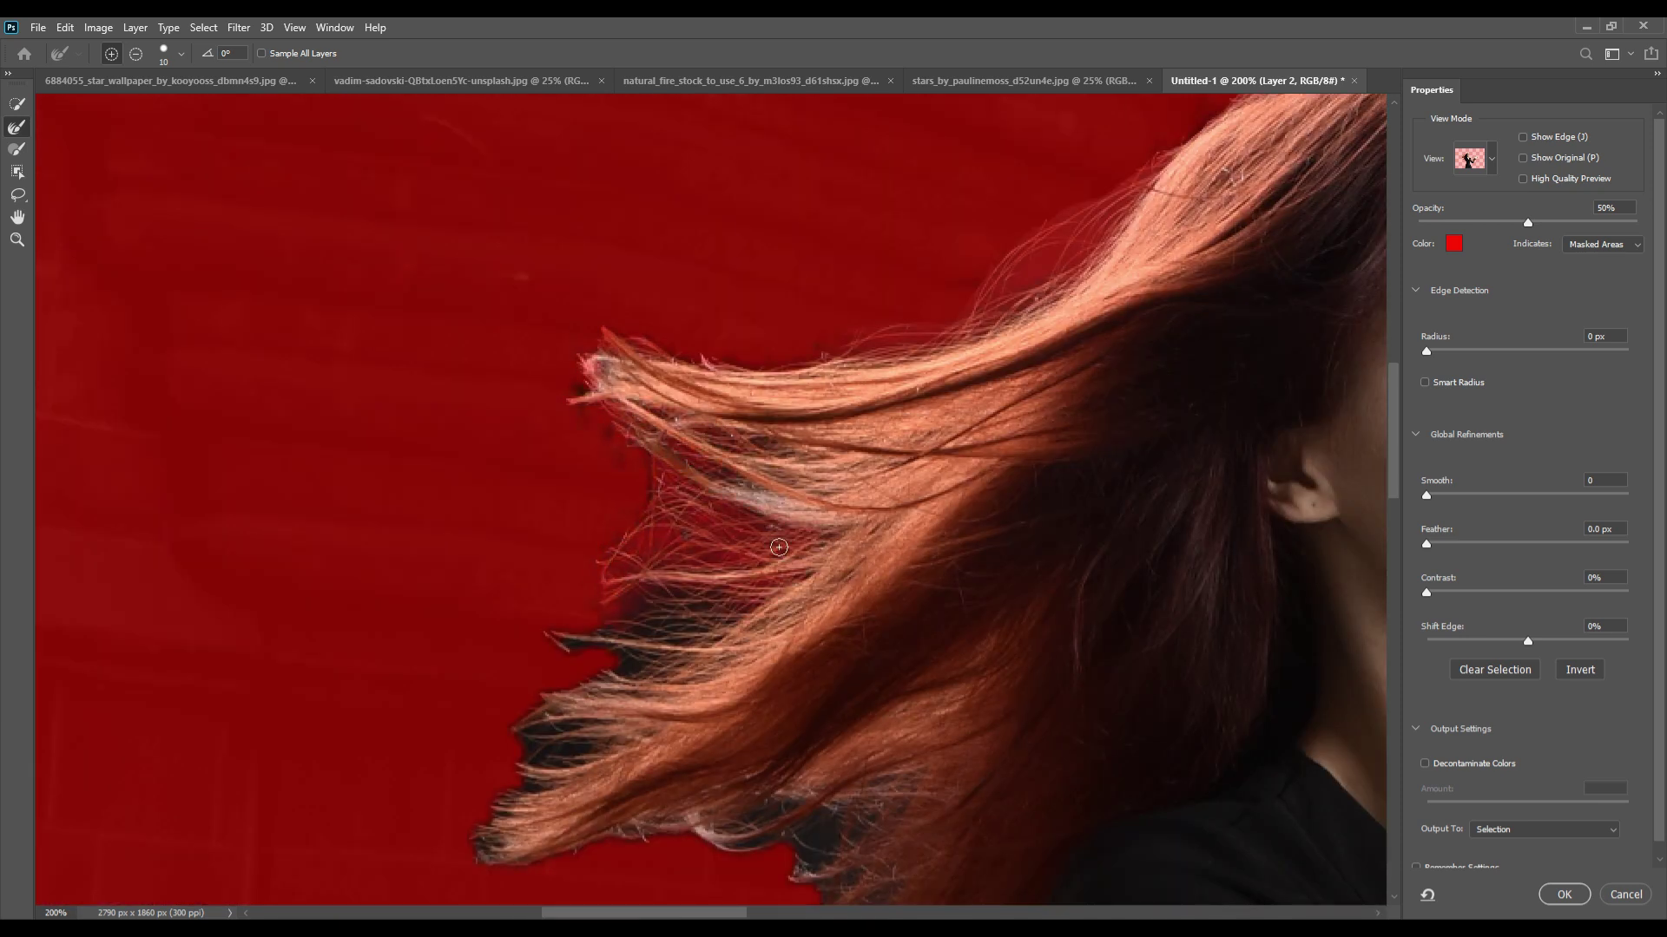
{"action": "left_click_drag", "start_coordinate": [627, 745], "coordinate": [675, 507]}
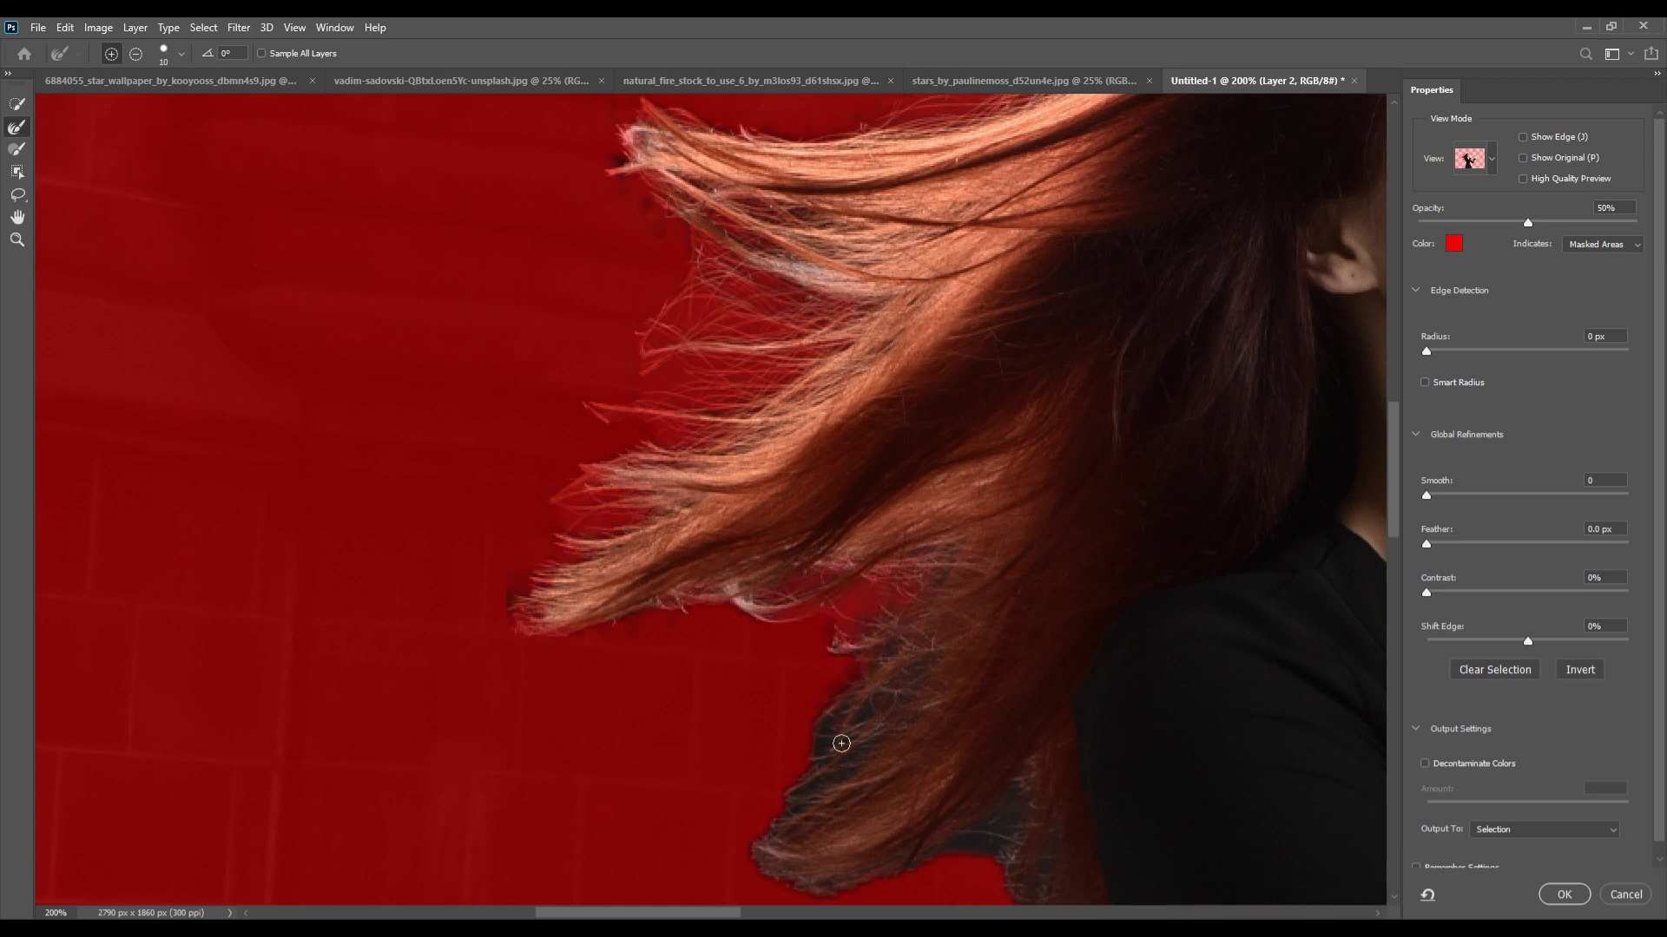
{"action": "mouse_move", "coordinate": [829, 574]}
{"action": "left_mouse_down"}
{"action": "mouse_move", "coordinate": [941, 860]}
{"action": "mouse_move", "coordinate": [1005, 578]}
{"action": "left_mouse_up"}
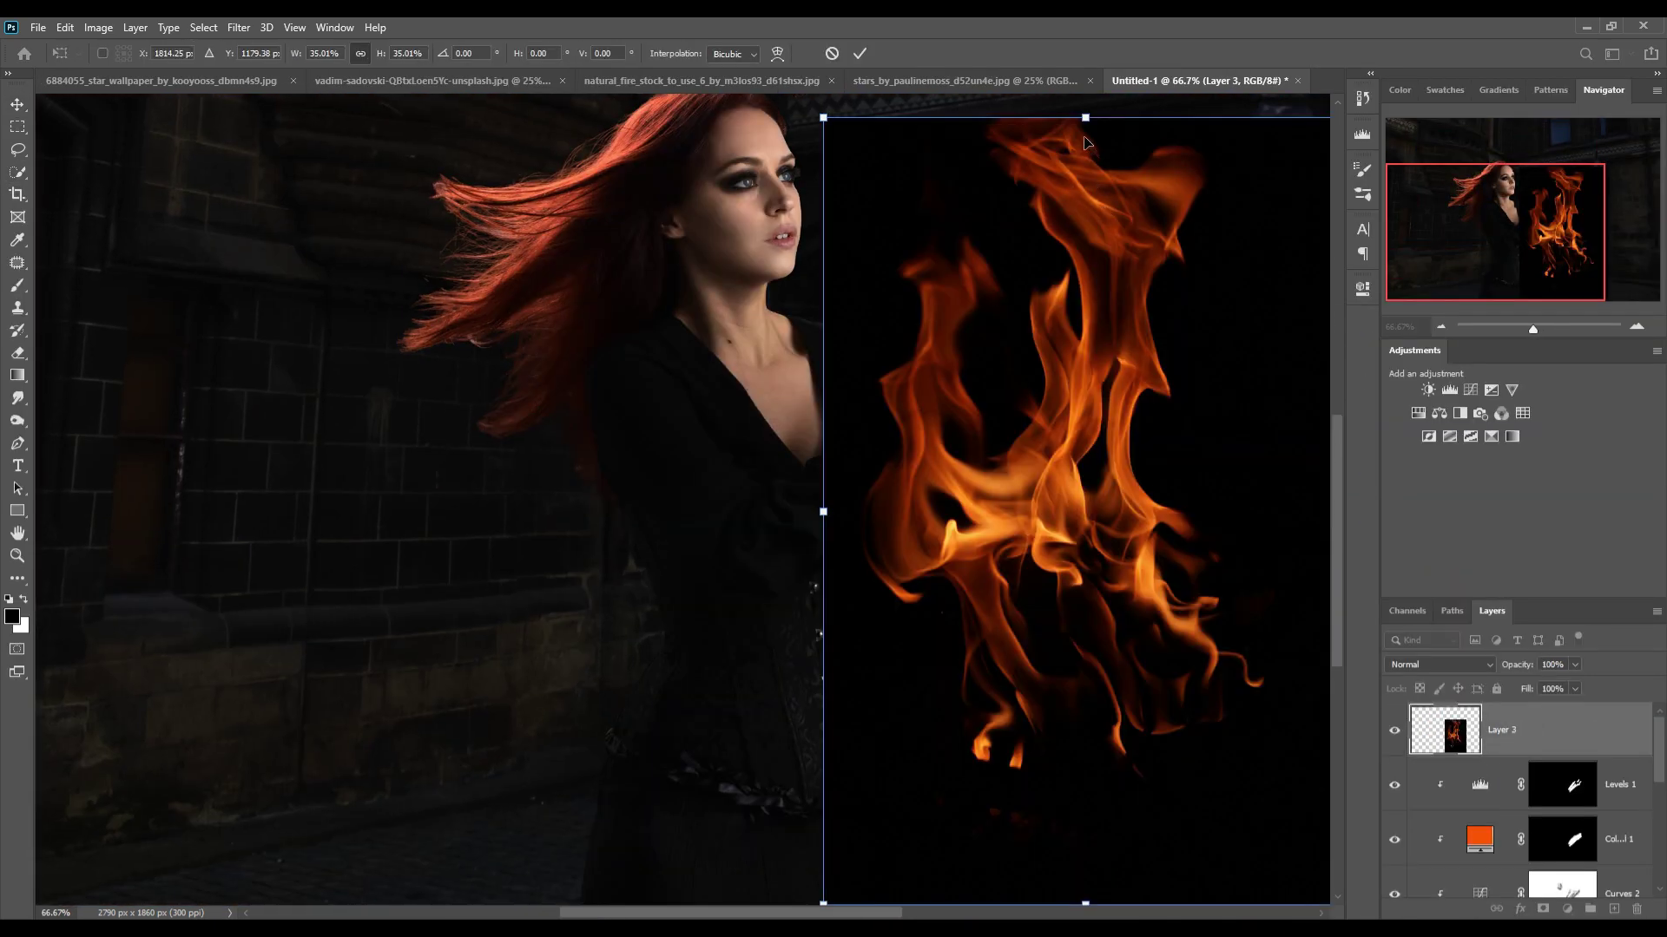
Set the fire Layer 3 to Screen, enlarge it slightly and place the flames over the book.
{"action": "left_click", "coordinate": [859, 53]}
{"action": "left_click", "coordinate": [1467, 664]}
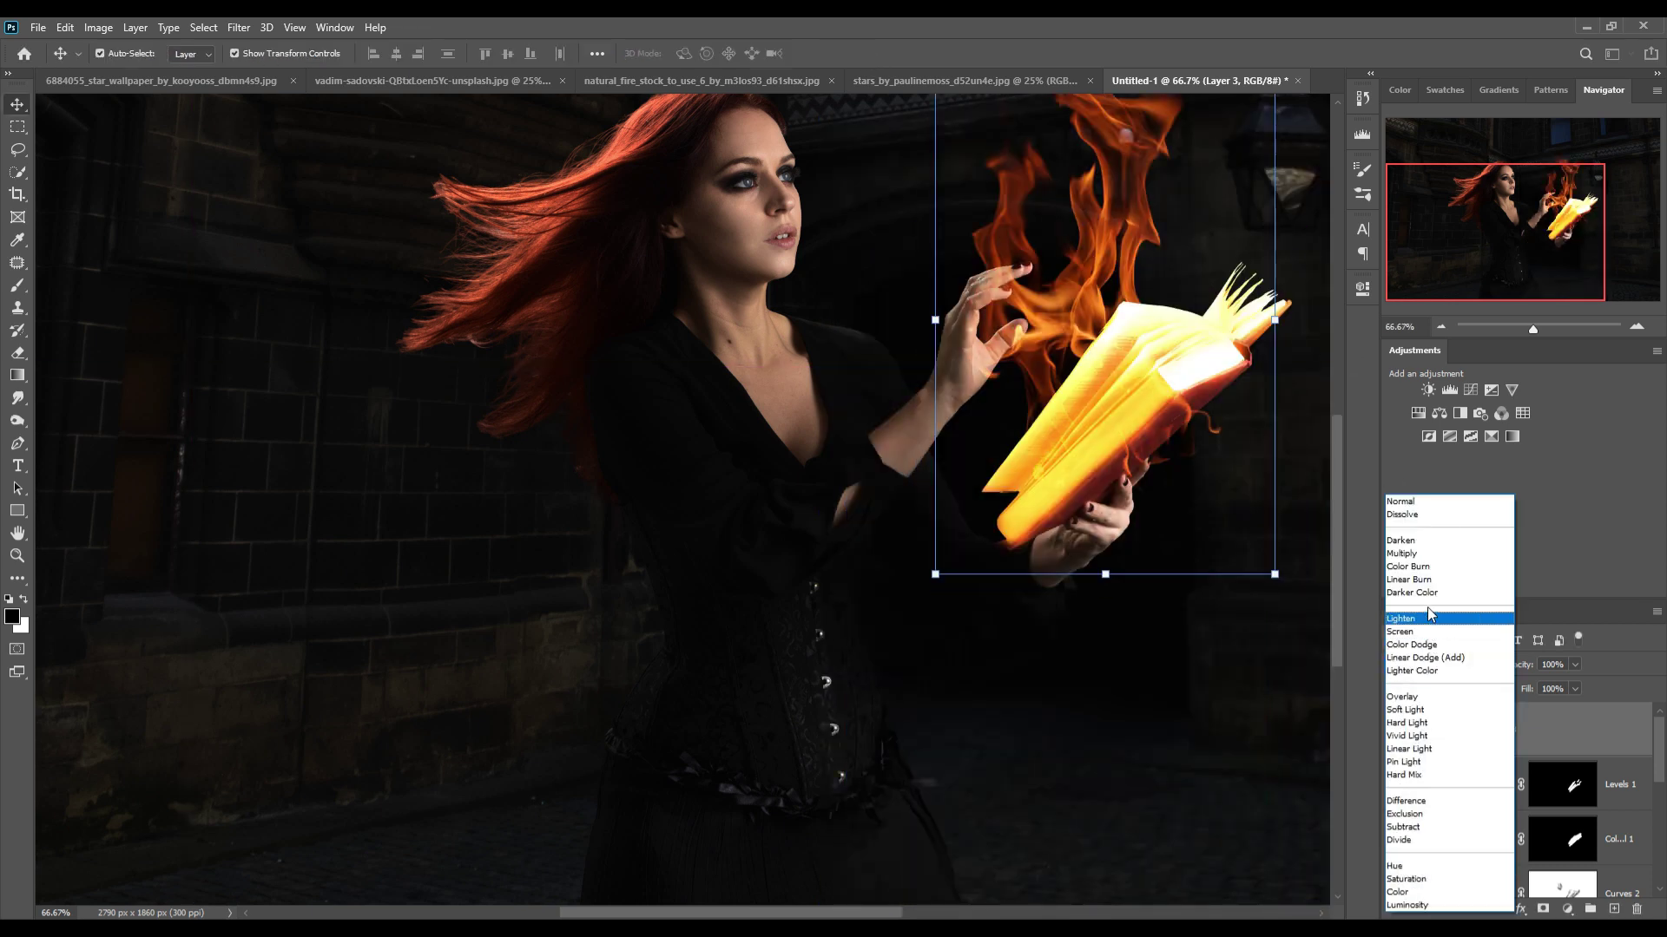
{"action": "left_click", "coordinate": [1432, 641]}
{"action": "left_click_drag", "start_coordinate": [1166, 375], "coordinate": [1178, 346]}
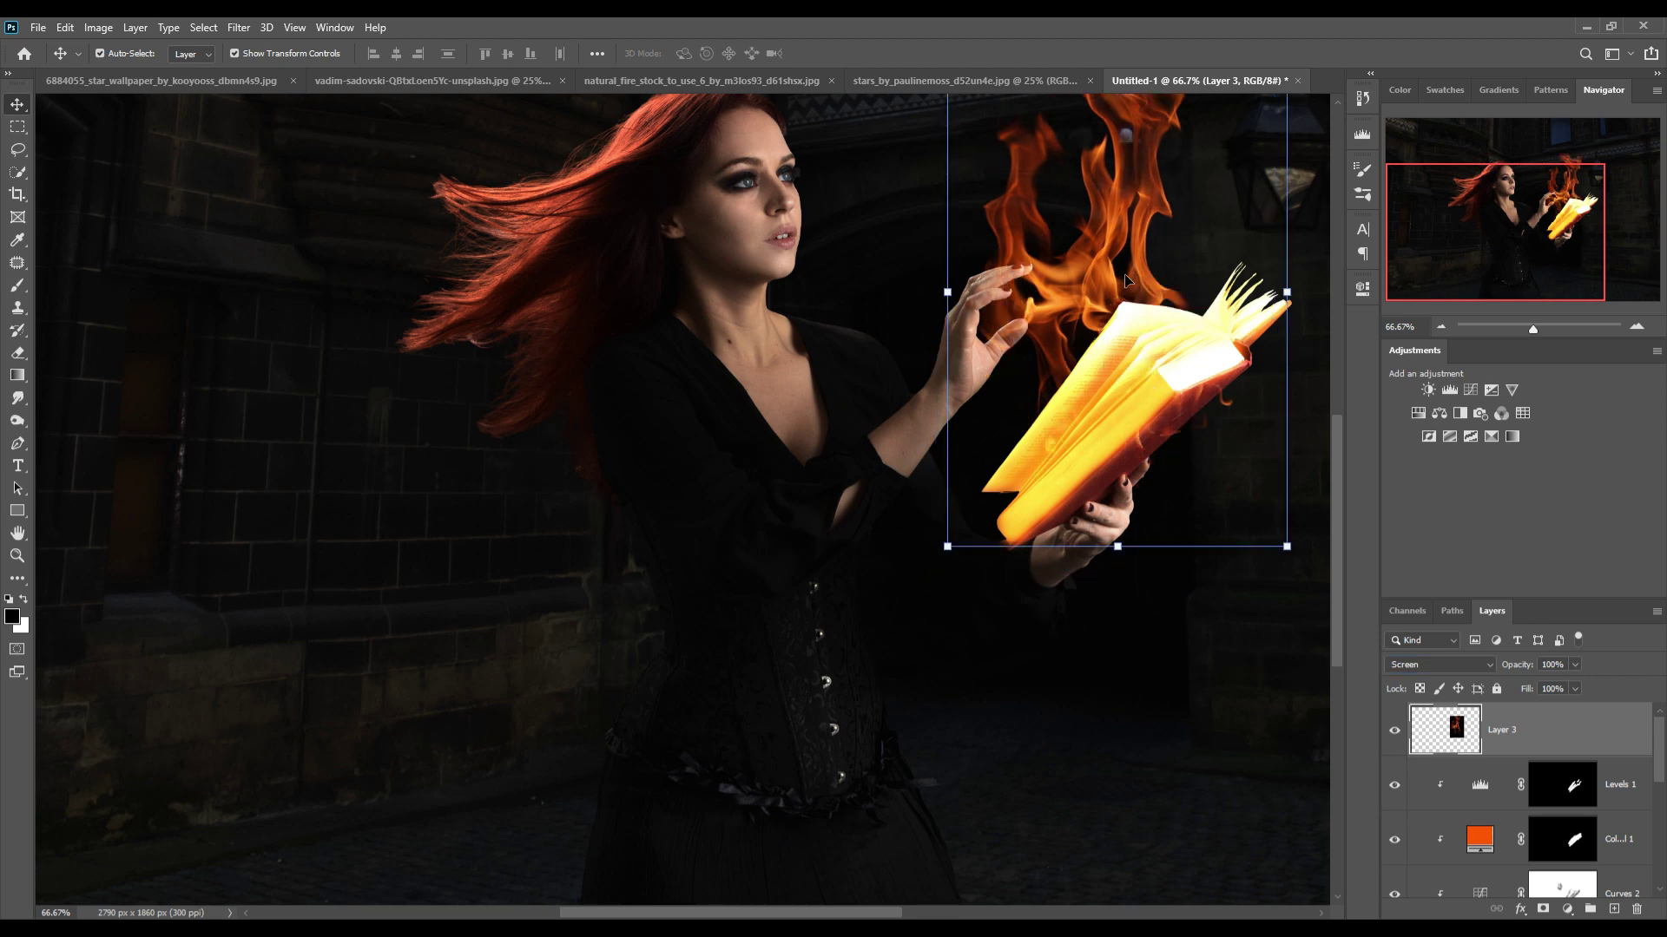
{"action": "key", "text": "ctrl+minus"}
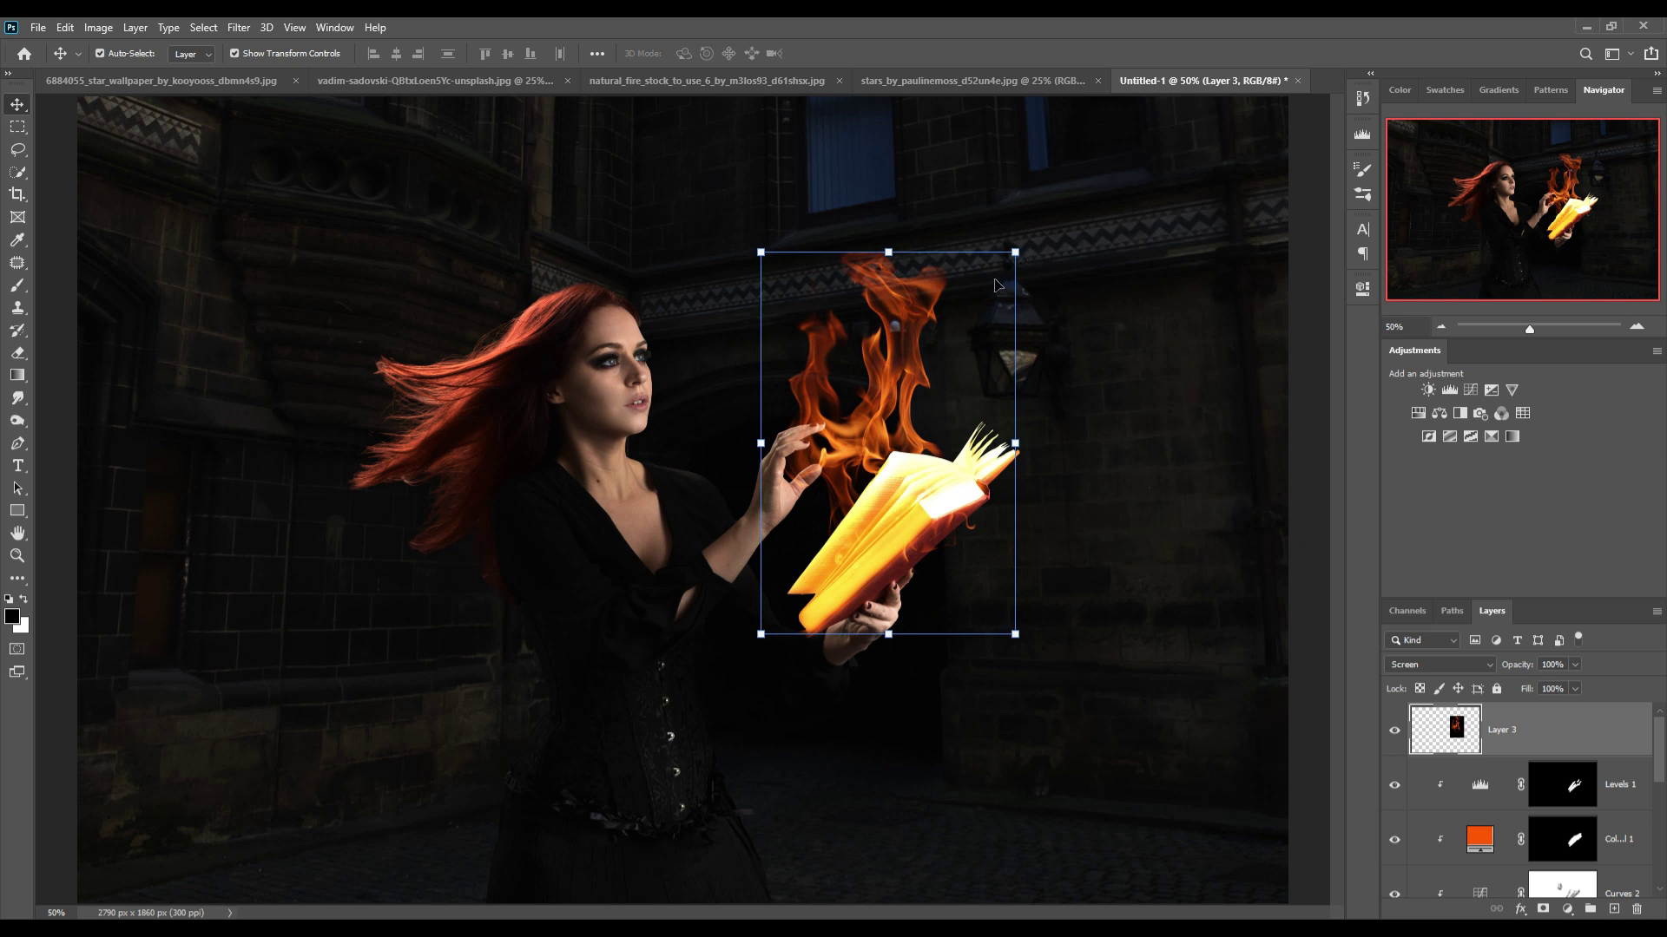
{"action": "left_click_drag", "start_coordinate": [1024, 251], "coordinate": [1038, 231]}
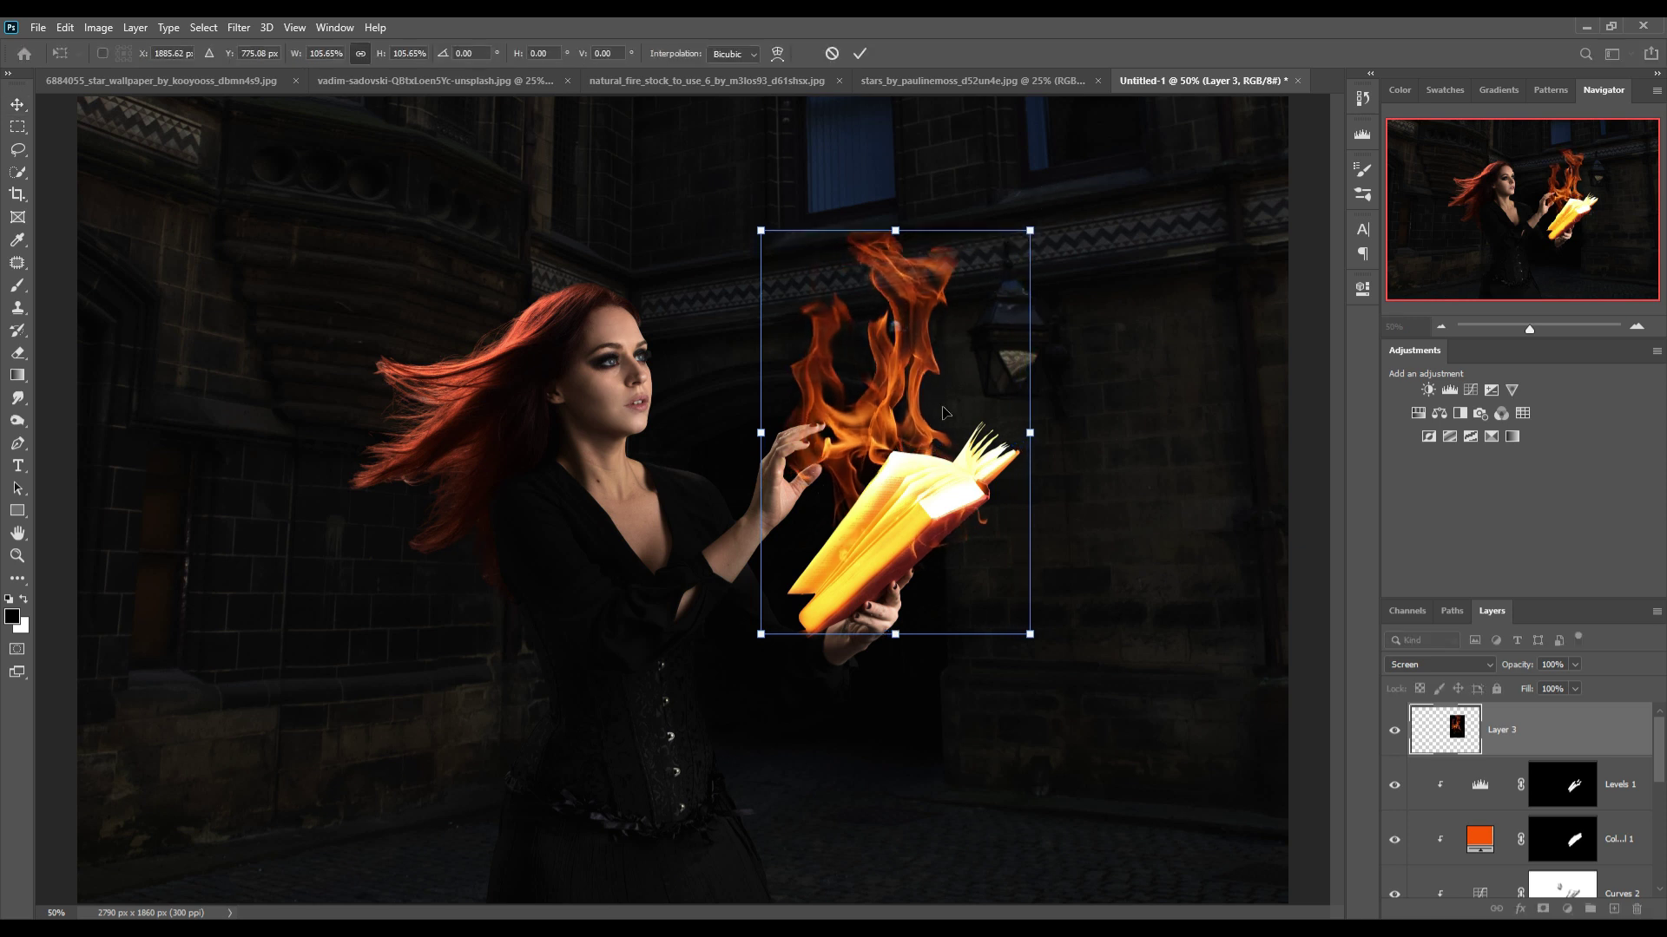
{"action": "left_click_drag", "start_coordinate": [946, 415], "coordinate": [968, 412]}
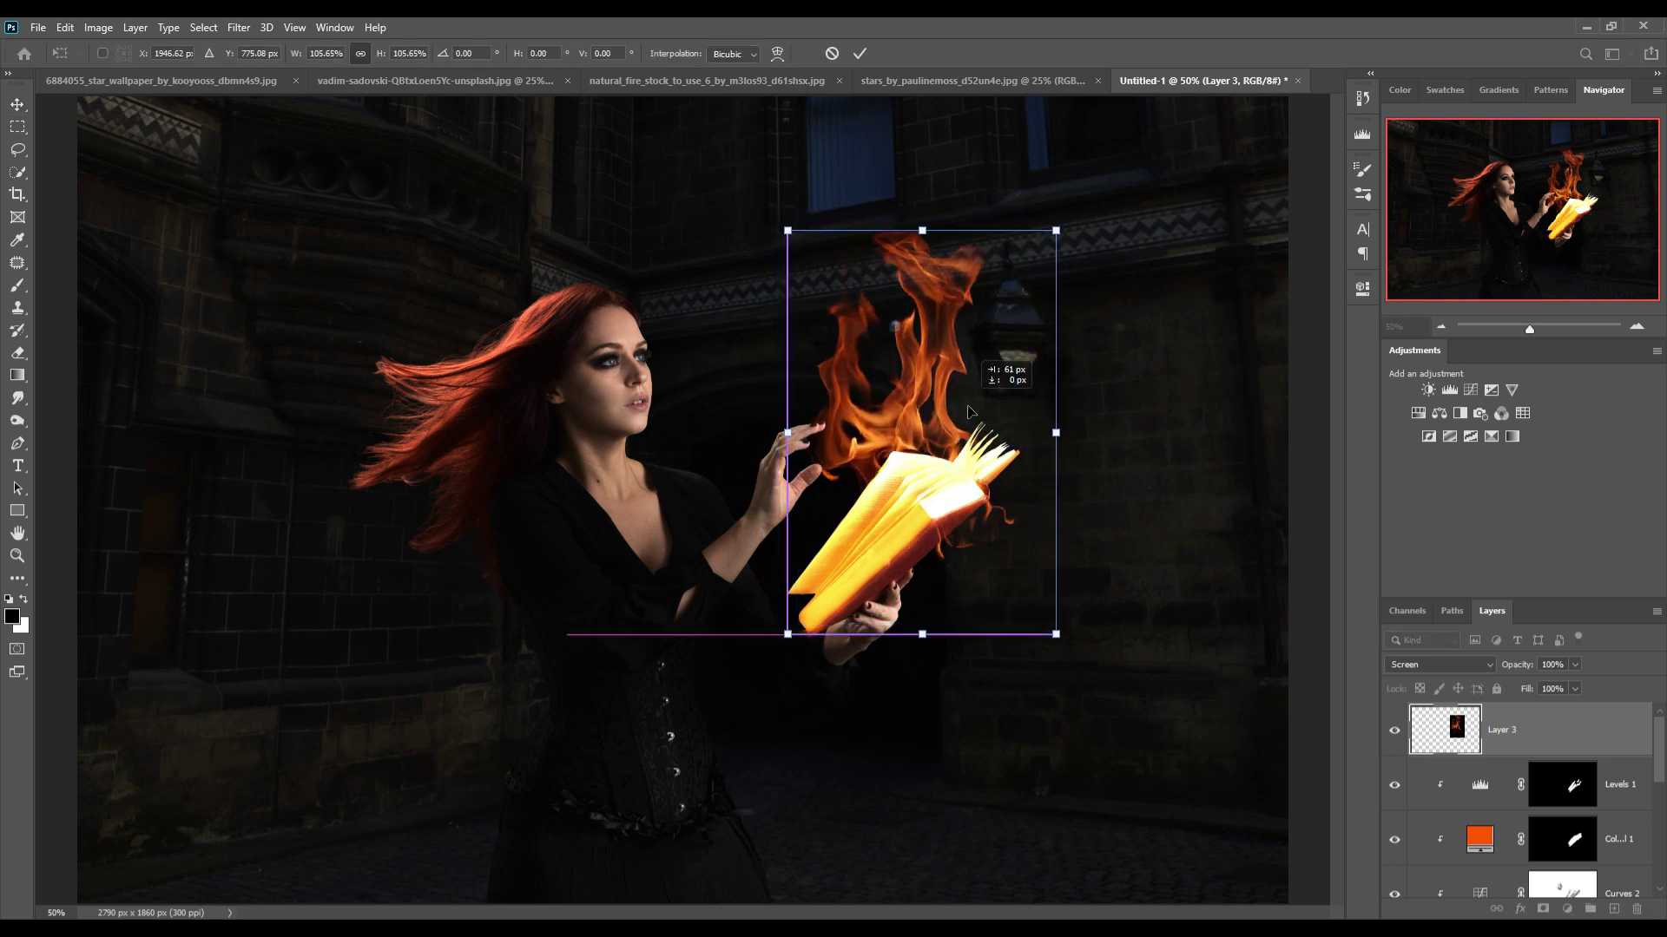
{"action": "left_click", "coordinate": [860, 53]}
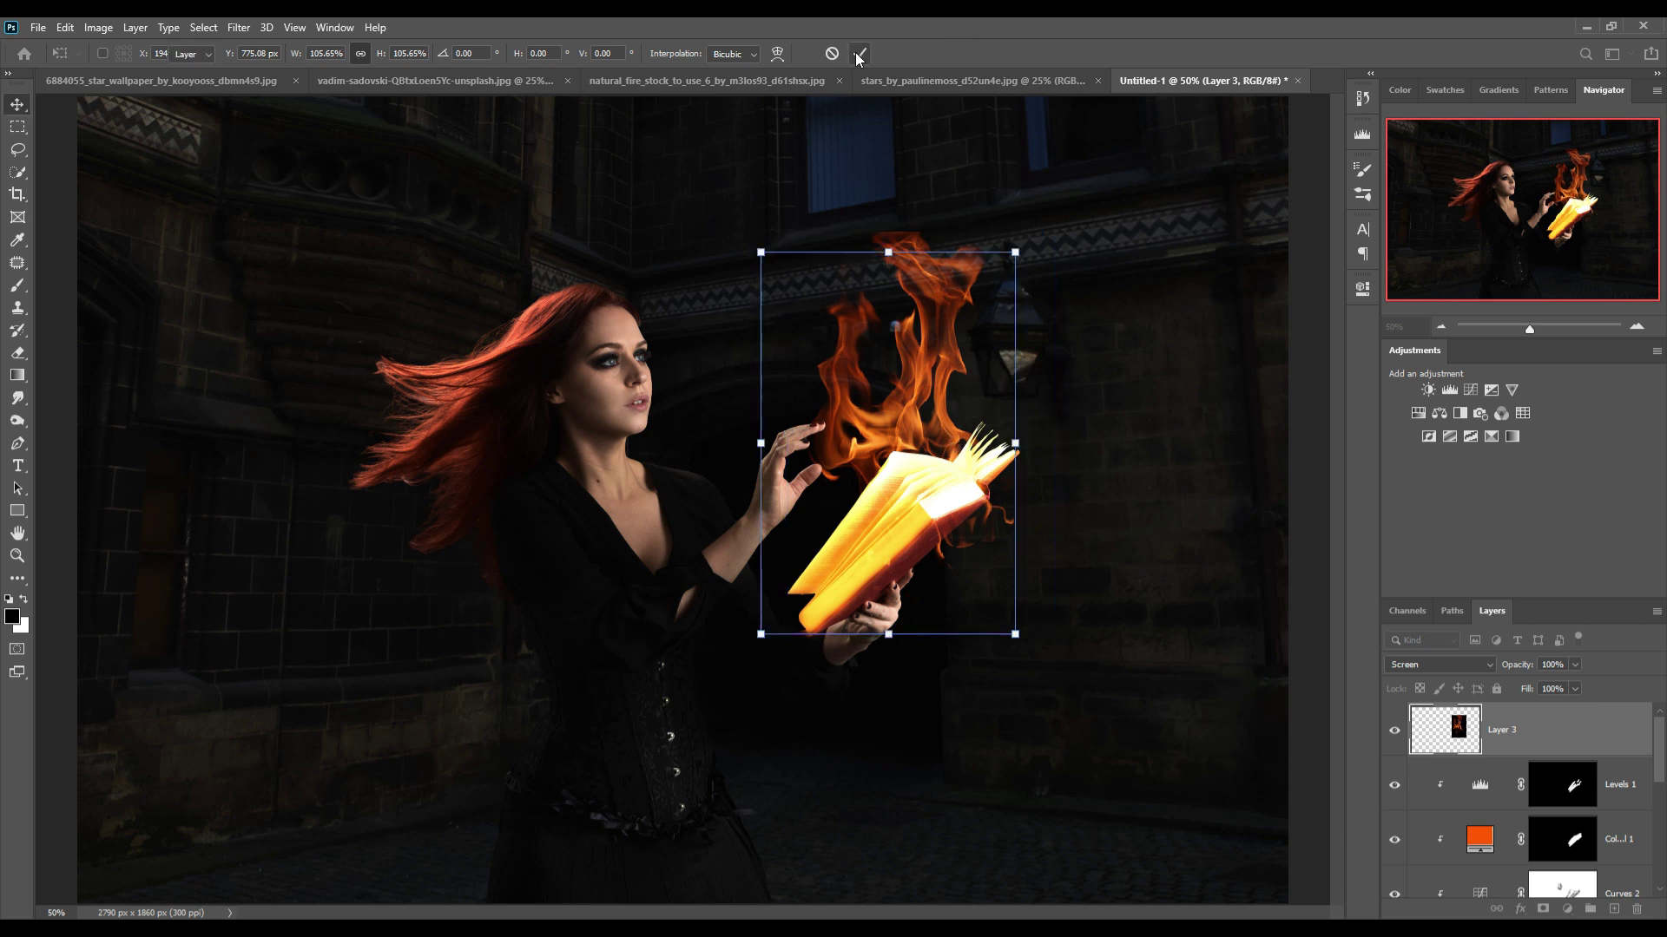
Duplicate the fire layer, shrink the copy to about 91% and move it down around the book.
{"action": "right_click", "coordinate": [1529, 742]}
{"action": "left_click", "coordinate": [1473, 101]}
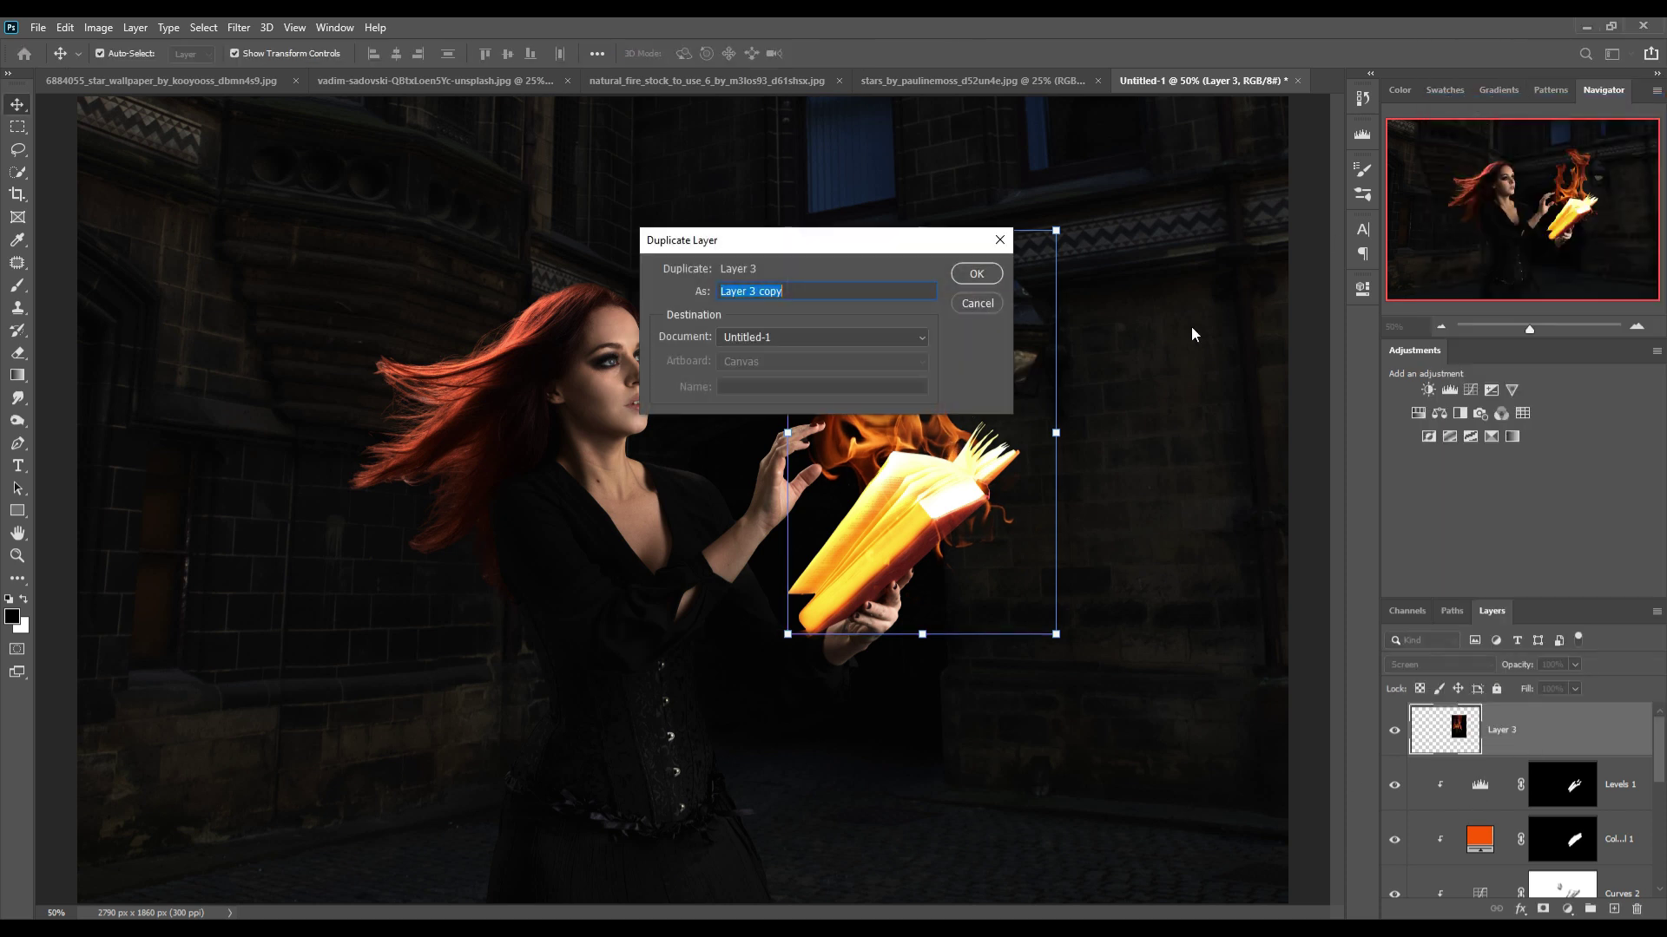
{"action": "left_click", "coordinate": [976, 273]}
{"action": "key", "text": "ctrl+t"}
{"action": "left_click_drag", "start_coordinate": [1056, 230], "coordinate": [1026, 268]}
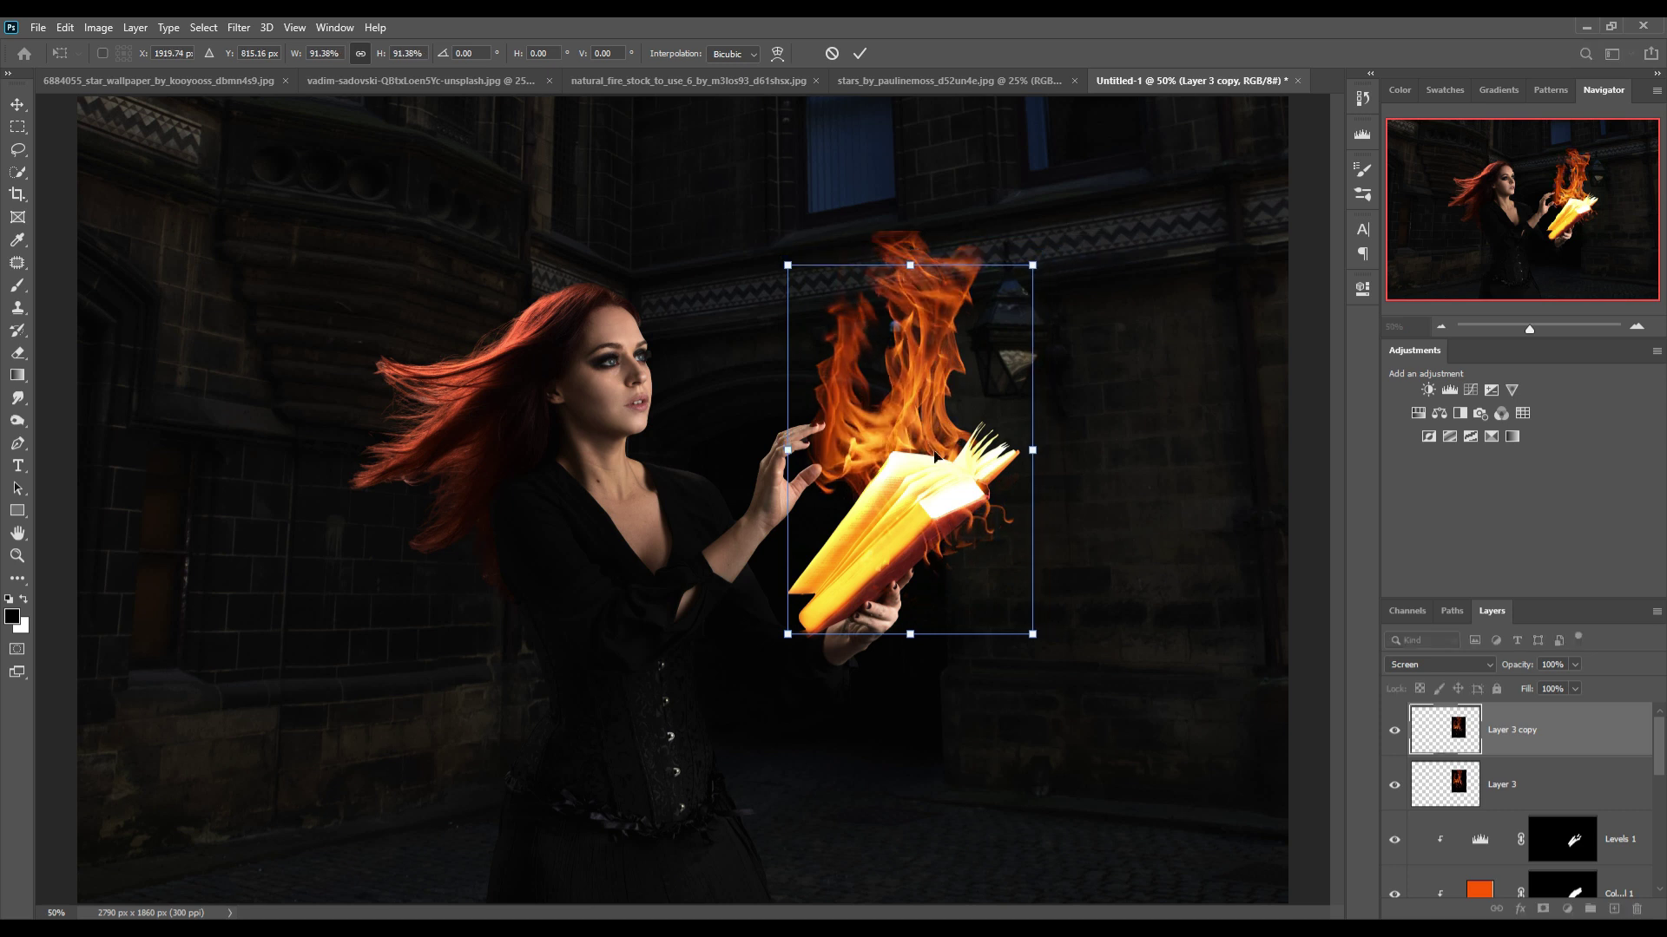
{"action": "left_click_drag", "start_coordinate": [919, 466], "coordinate": [867, 556]}
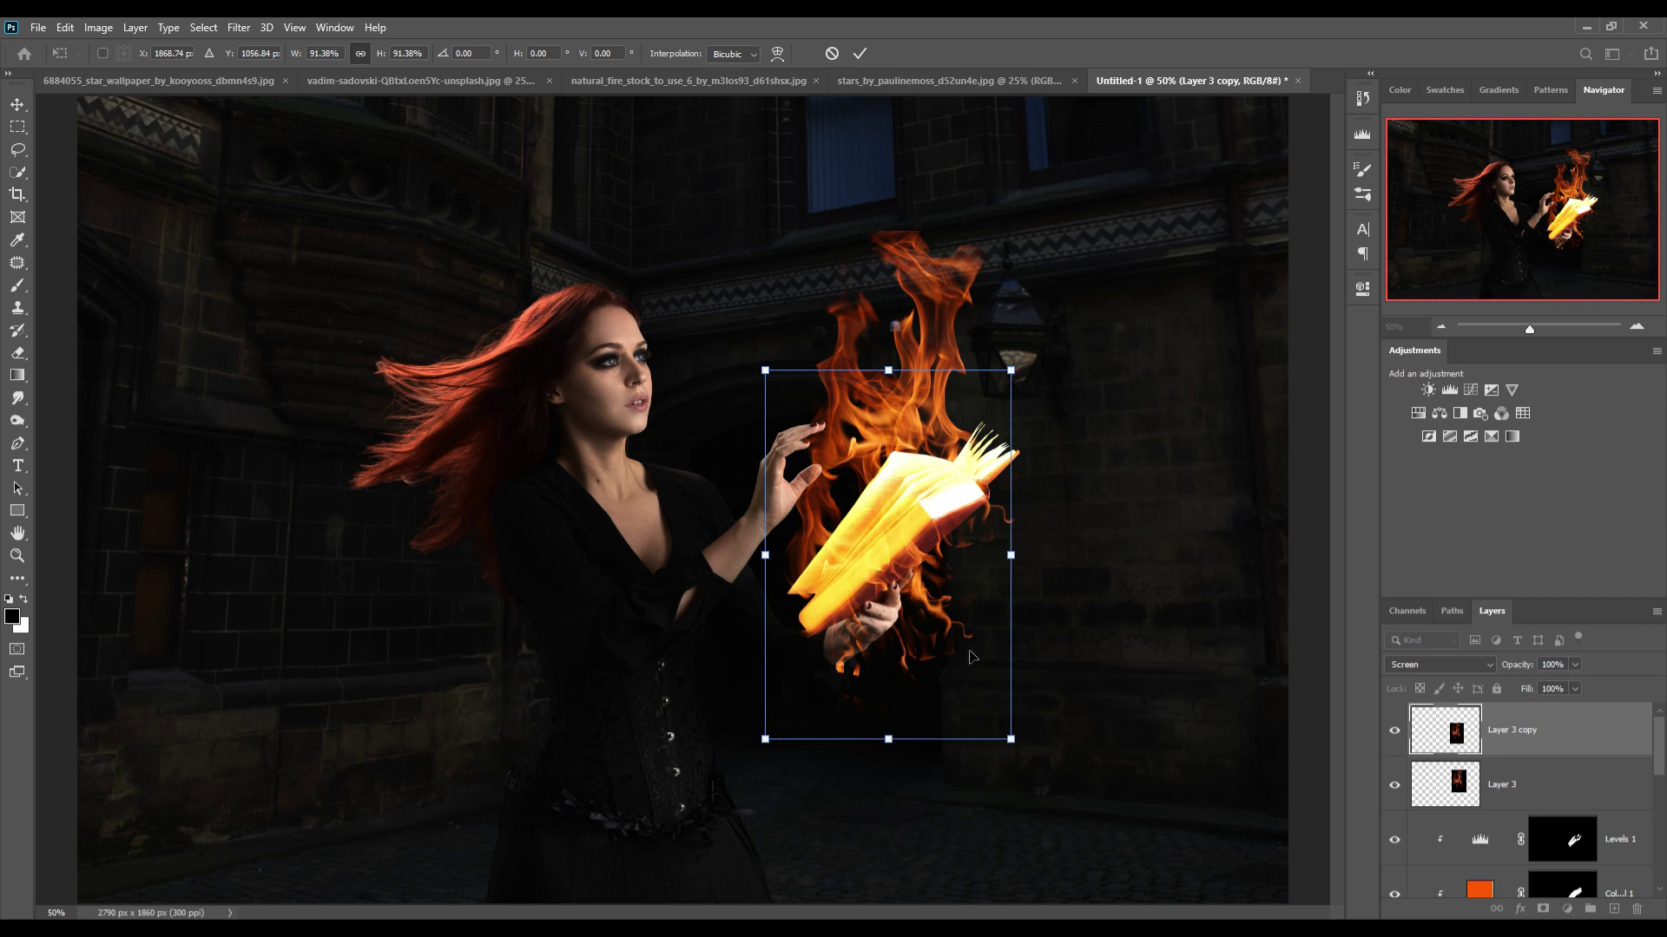
Trace the pen path around the witch's raised hand and fingertips.
{"action": "left_click", "coordinate": [17, 105]}
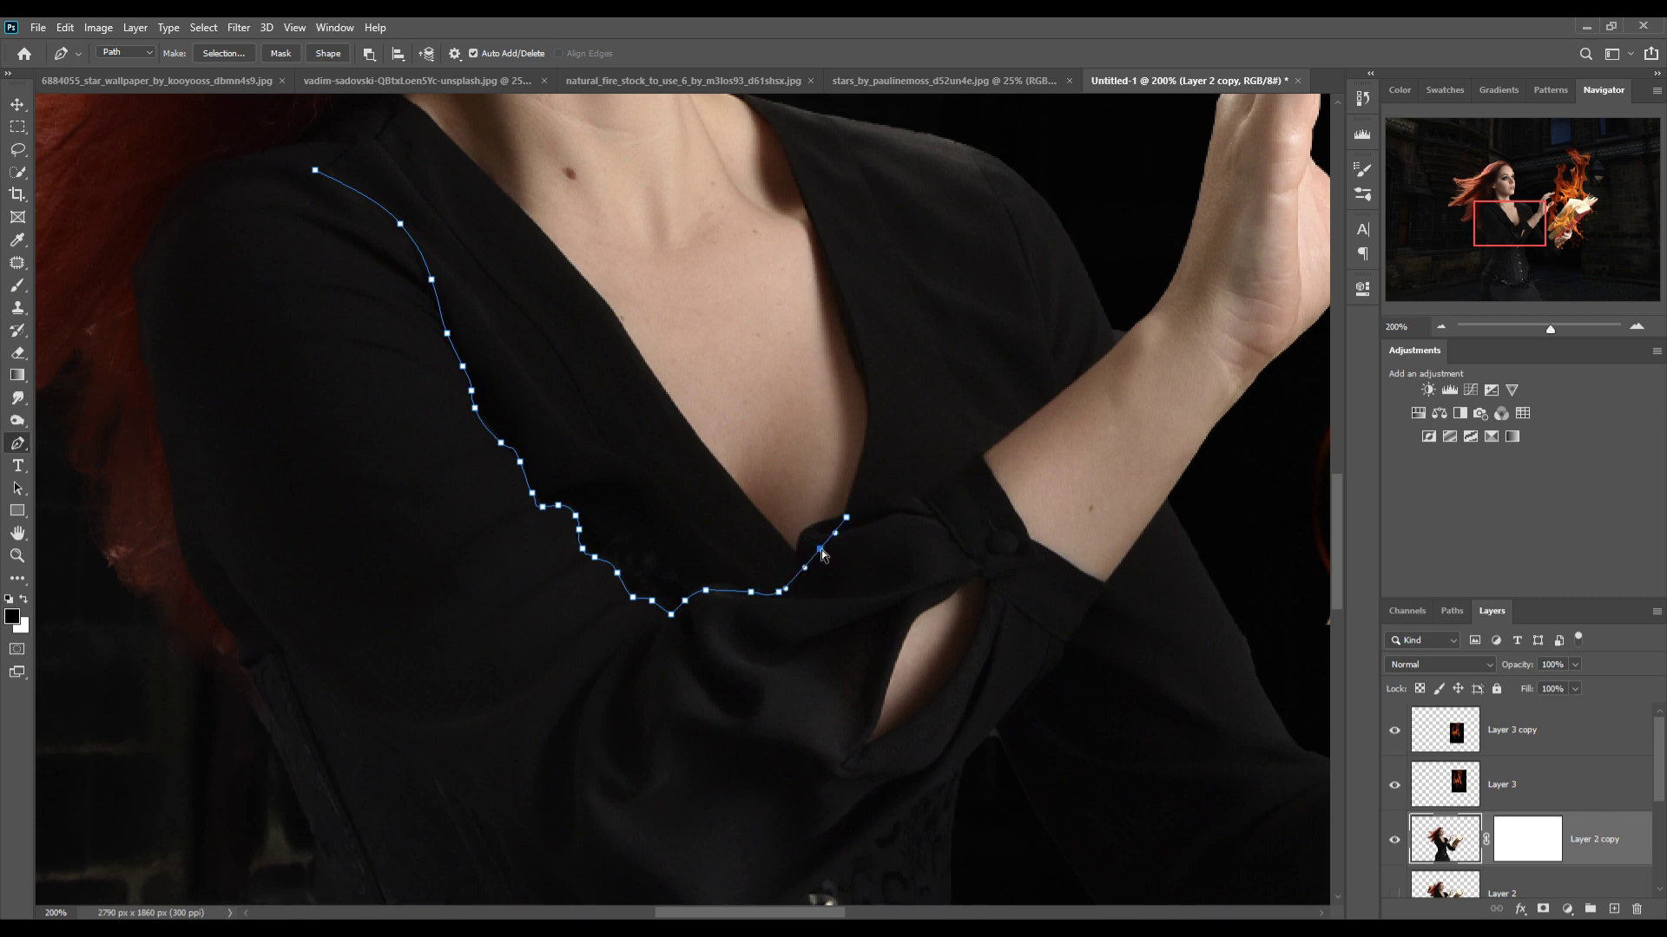
{"action": "scroll", "coordinate": [1134, 331], "scroll_direction": "up", "scroll_amount": 1}
{"action": "mouse_move", "coordinate": [1134, 331]}
{"action": "left_mouse_down"}
{"action": "mouse_move", "coordinate": [529, 613]}
{"action": "mouse_move", "coordinate": [646, 232]}
{"action": "left_mouse_up"}
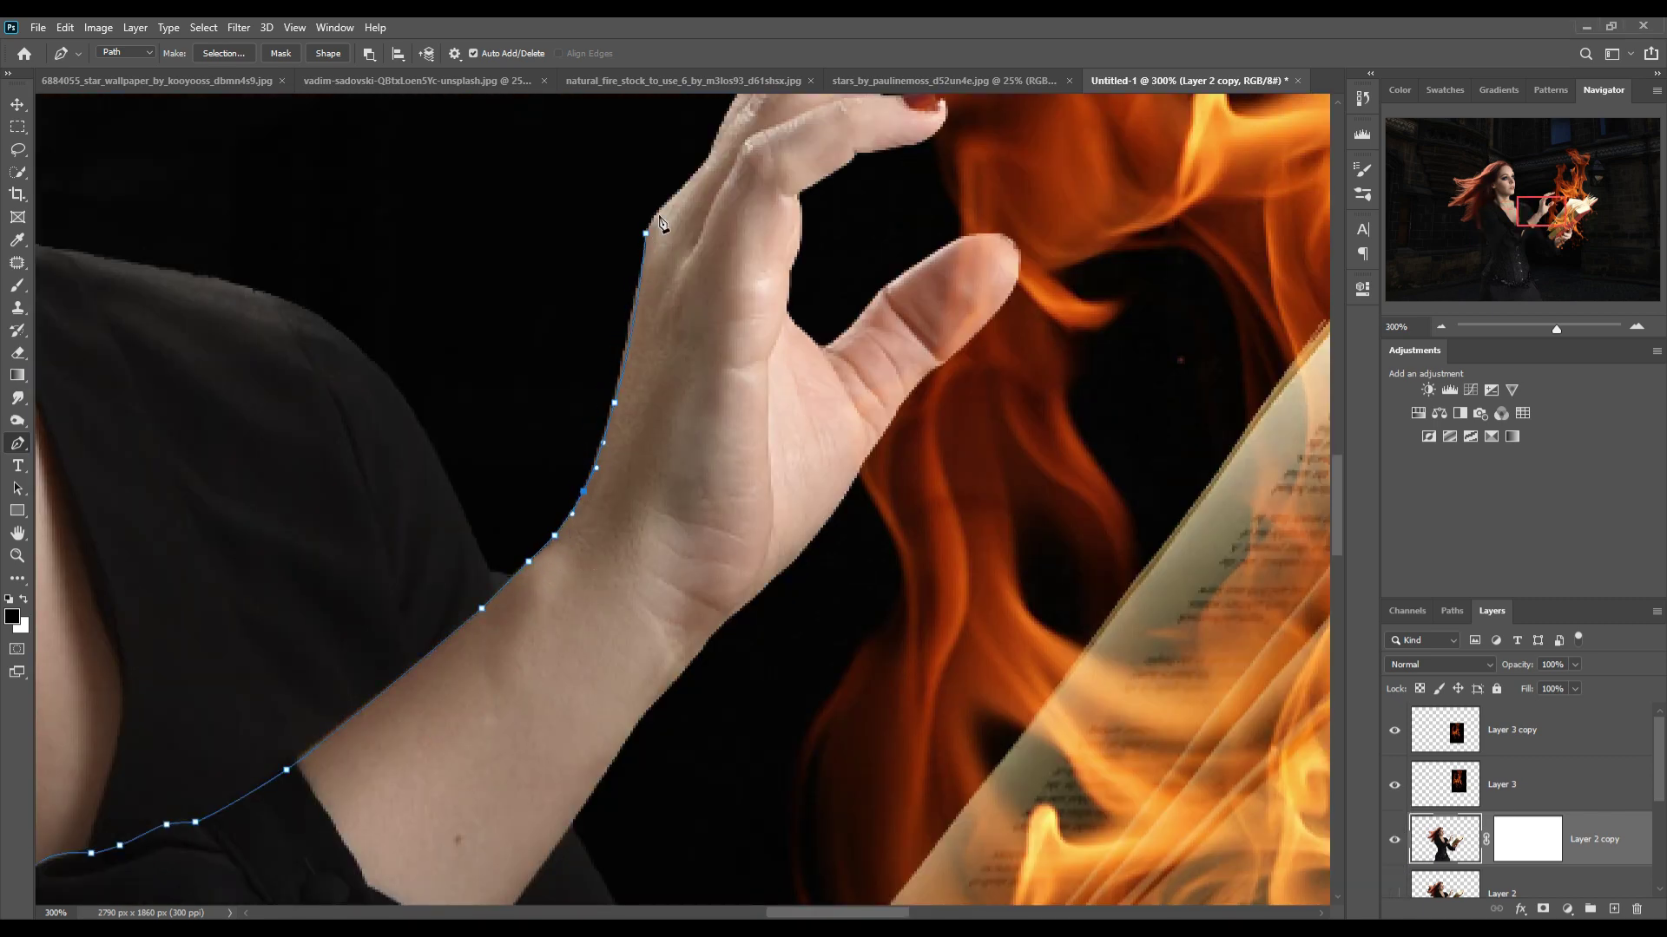
{"action": "left_click_drag", "start_coordinate": [784, 134], "coordinate": [784, 376]}
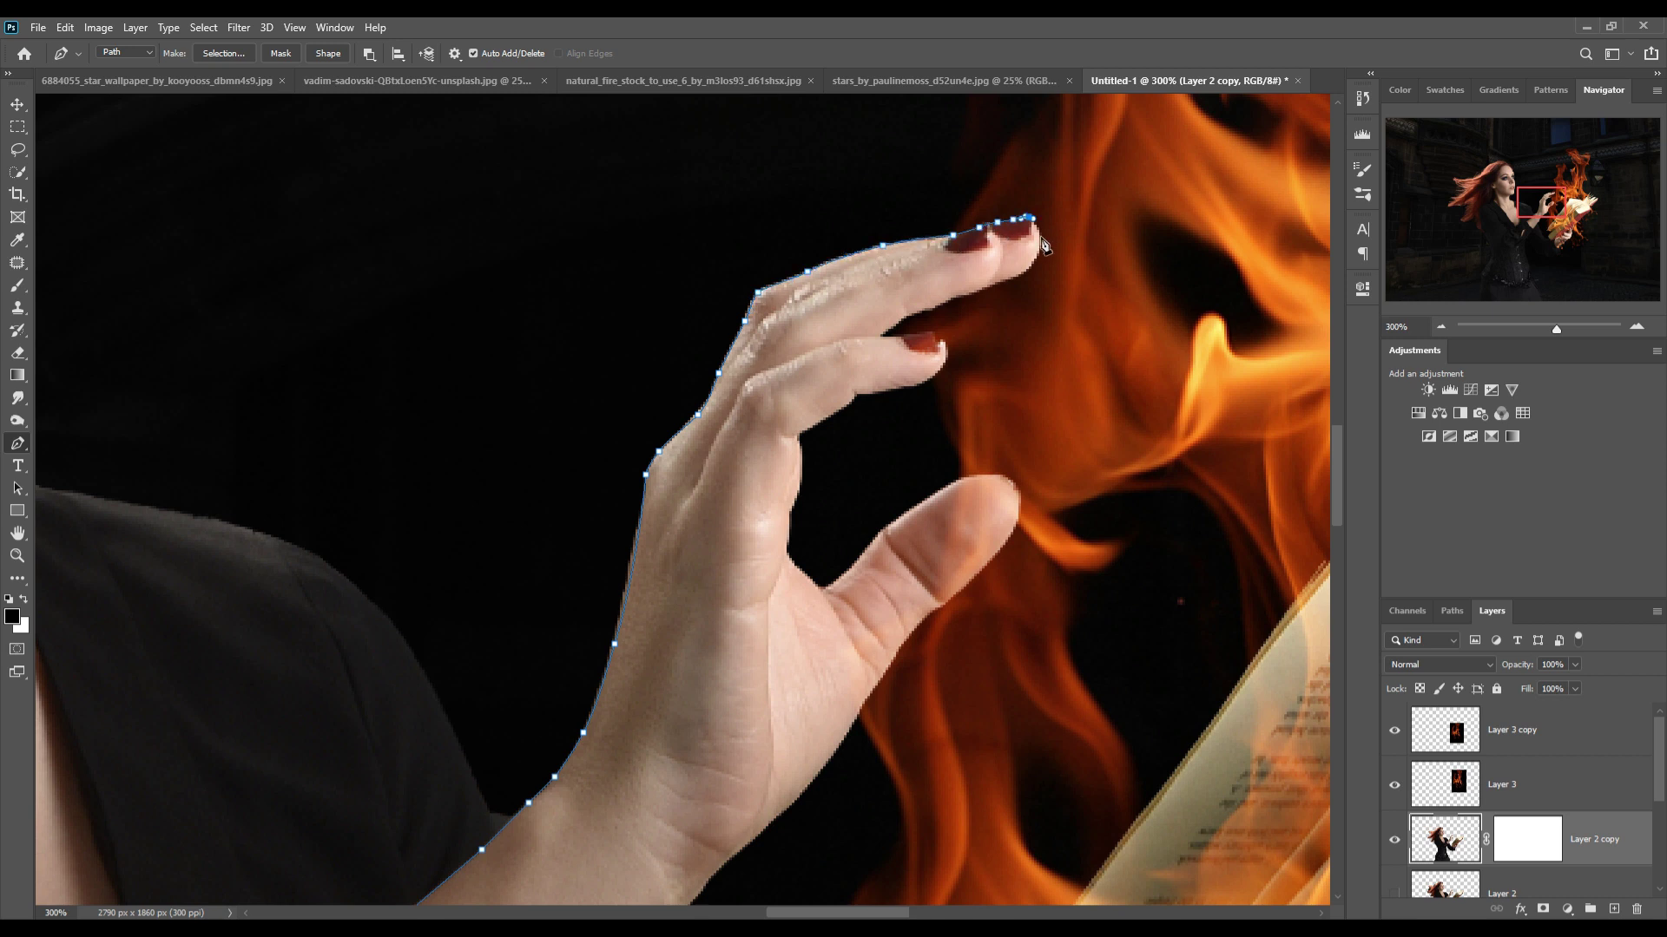
{"action": "left_click_drag", "start_coordinate": [1044, 246], "coordinate": [1014, 280]}
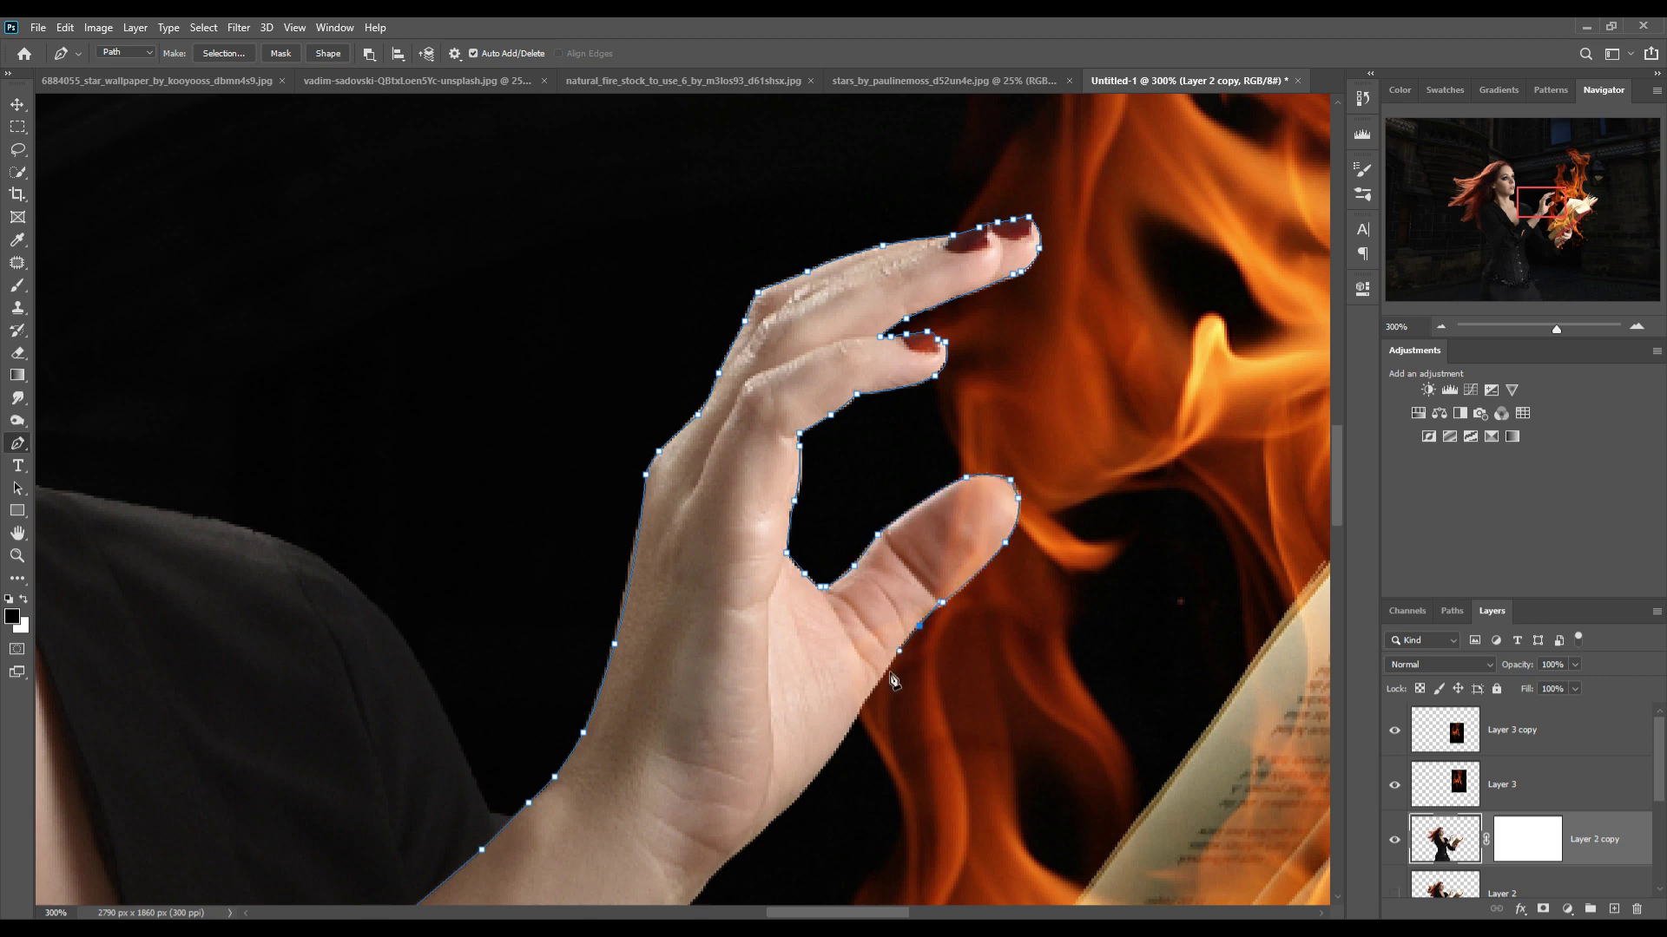
Close the path along the forearm and corset neckline, then open Make Selection at 0-pixel feather.
{"action": "left_click_drag", "start_coordinate": [804, 792], "coordinate": [859, 540]}
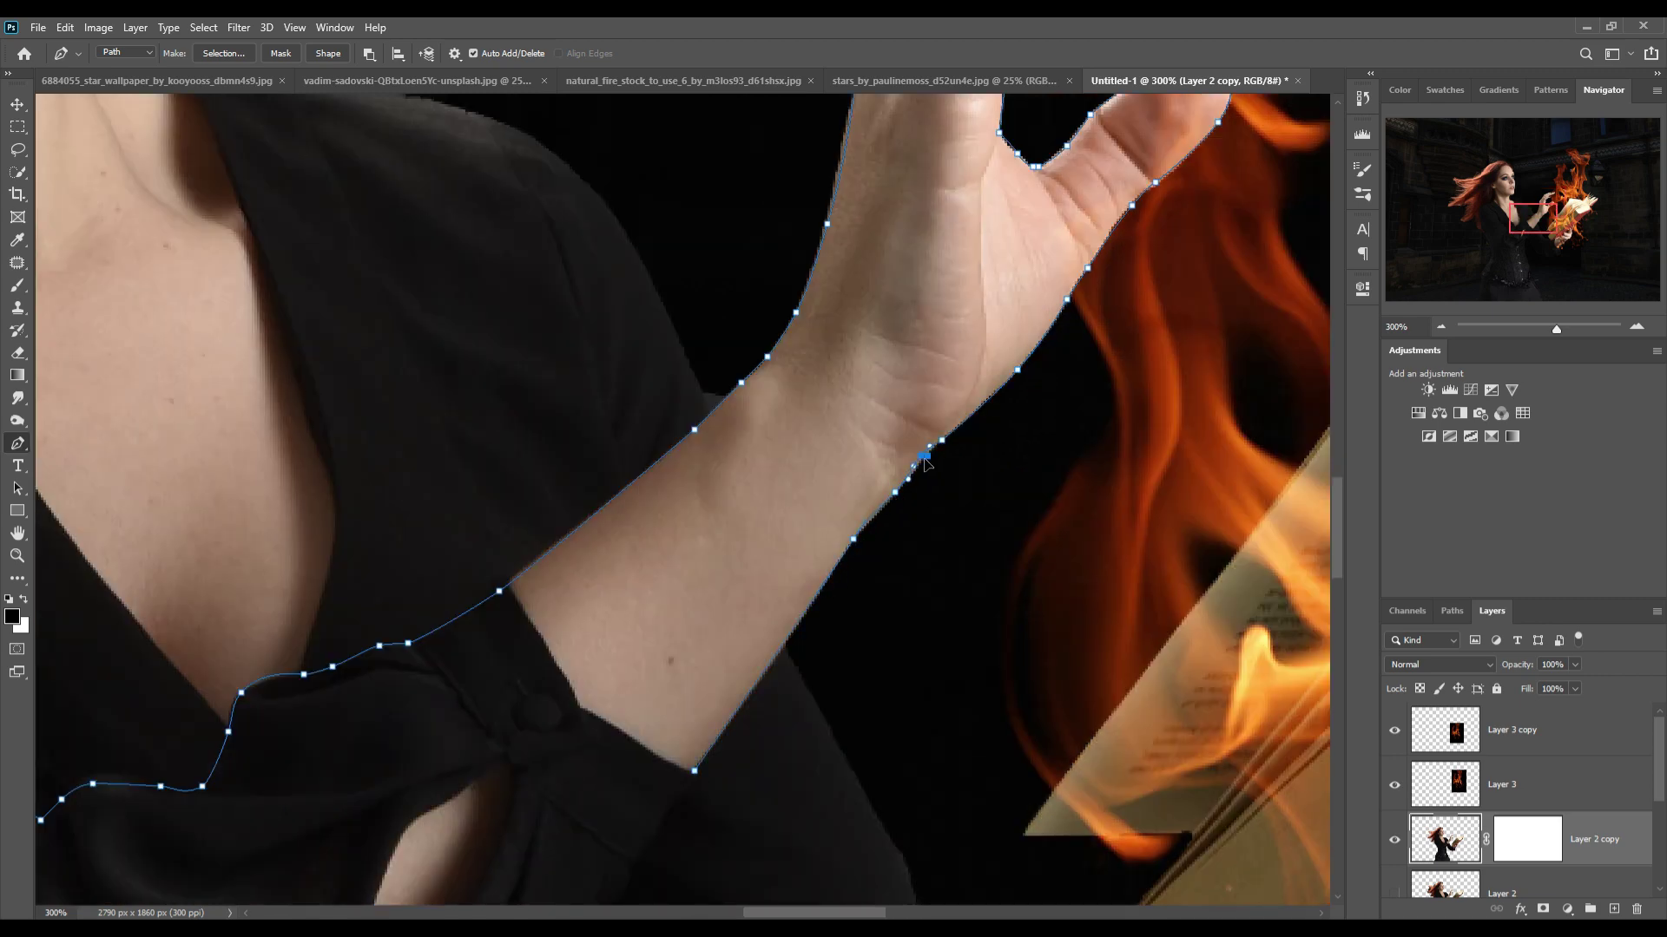
{"action": "left_click_drag", "start_coordinate": [926, 464], "coordinate": [825, 217]}
{"action": "mouse_move", "coordinate": [781, 651]}
{"action": "left_mouse_down"}
{"action": "mouse_move", "coordinate": [781, 304]}
{"action": "mouse_move", "coordinate": [825, 390]}
{"action": "left_mouse_up"}
{"action": "left_click", "coordinate": [600, 392]}
{"action": "left_click", "coordinate": [517, 275]}
{"action": "left_click", "coordinate": [448, 200]}
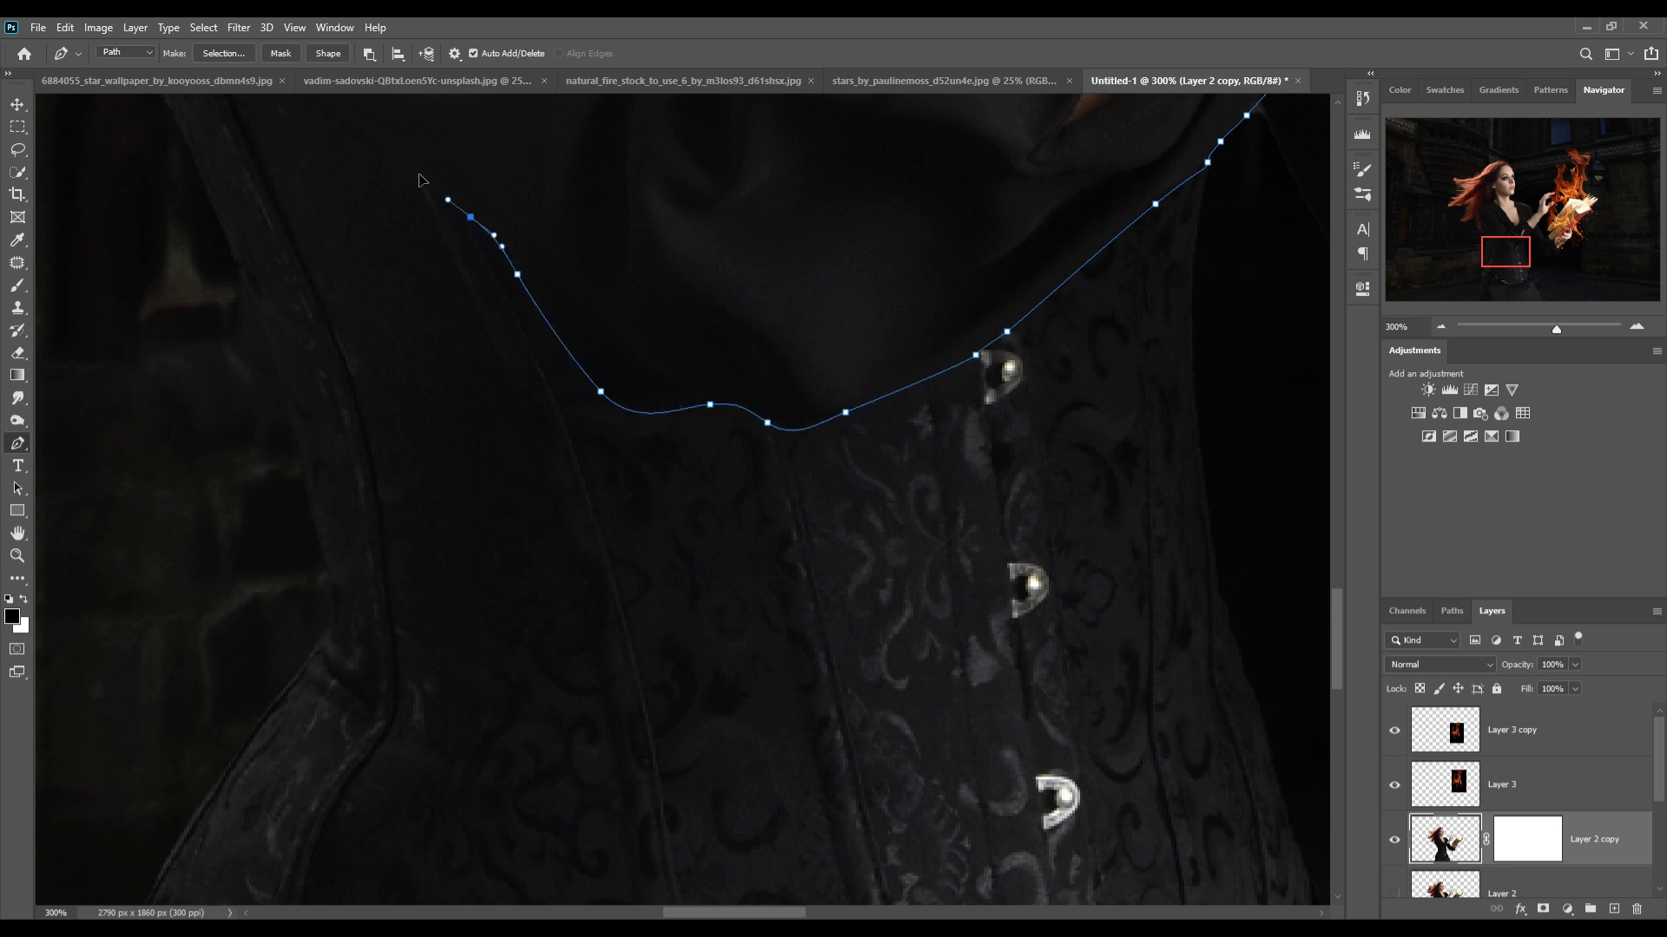
{"action": "mouse_move", "coordinate": [420, 179]}
{"action": "left_mouse_down"}
{"action": "mouse_move", "coordinate": [476, 327]}
{"action": "mouse_move", "coordinate": [613, 231]}
{"action": "left_mouse_up"}
{"action": "key", "text": "ctrl+minus"}
{"action": "key", "text": "ctrl+minus"}
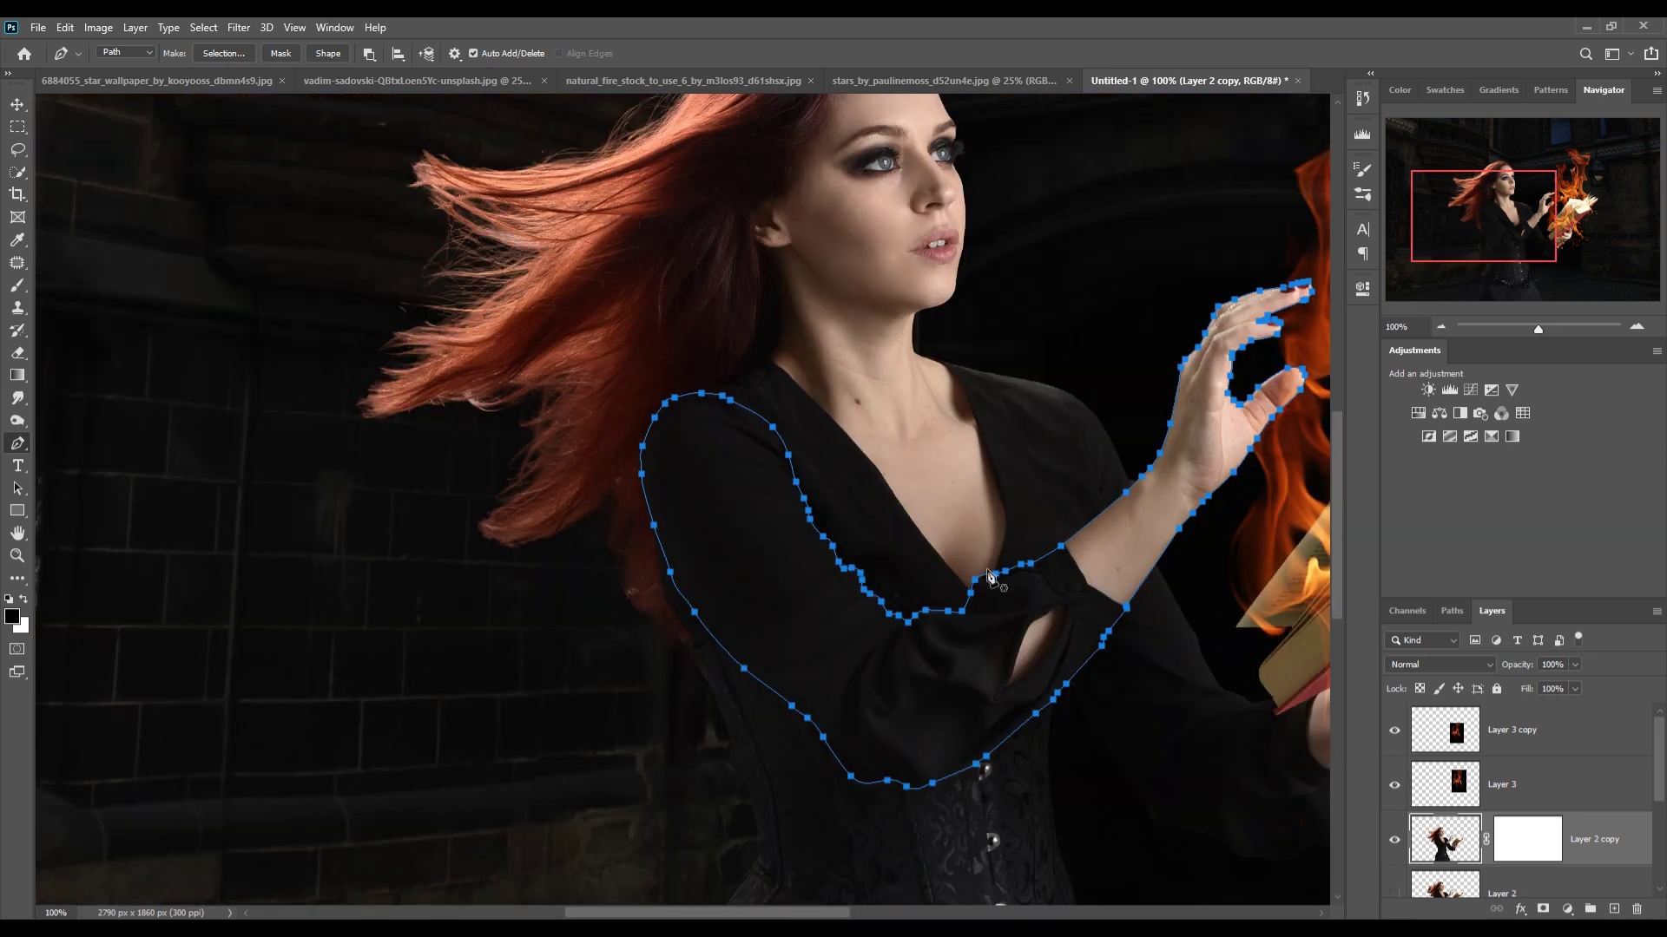
{"action": "right_click", "coordinate": [816, 673]}
{"action": "left_click", "coordinate": [892, 353]}
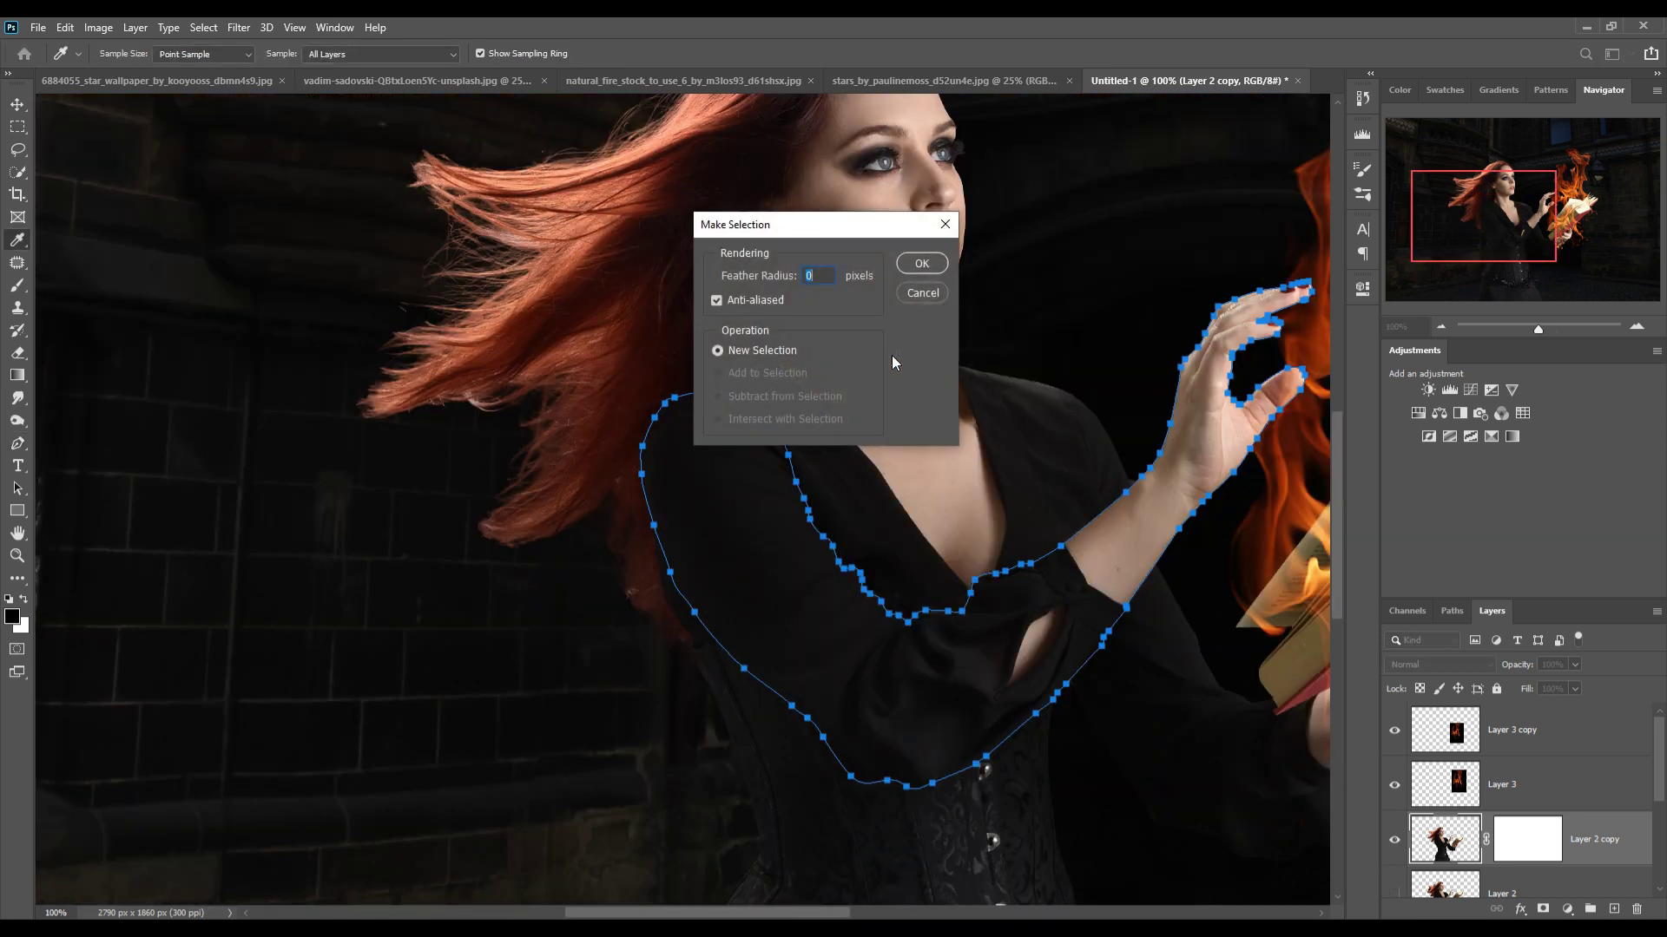
Confirm Make Selection and copy the traced arm onto its own Layer 4.
{"action": "left_click", "coordinate": [921, 264]}
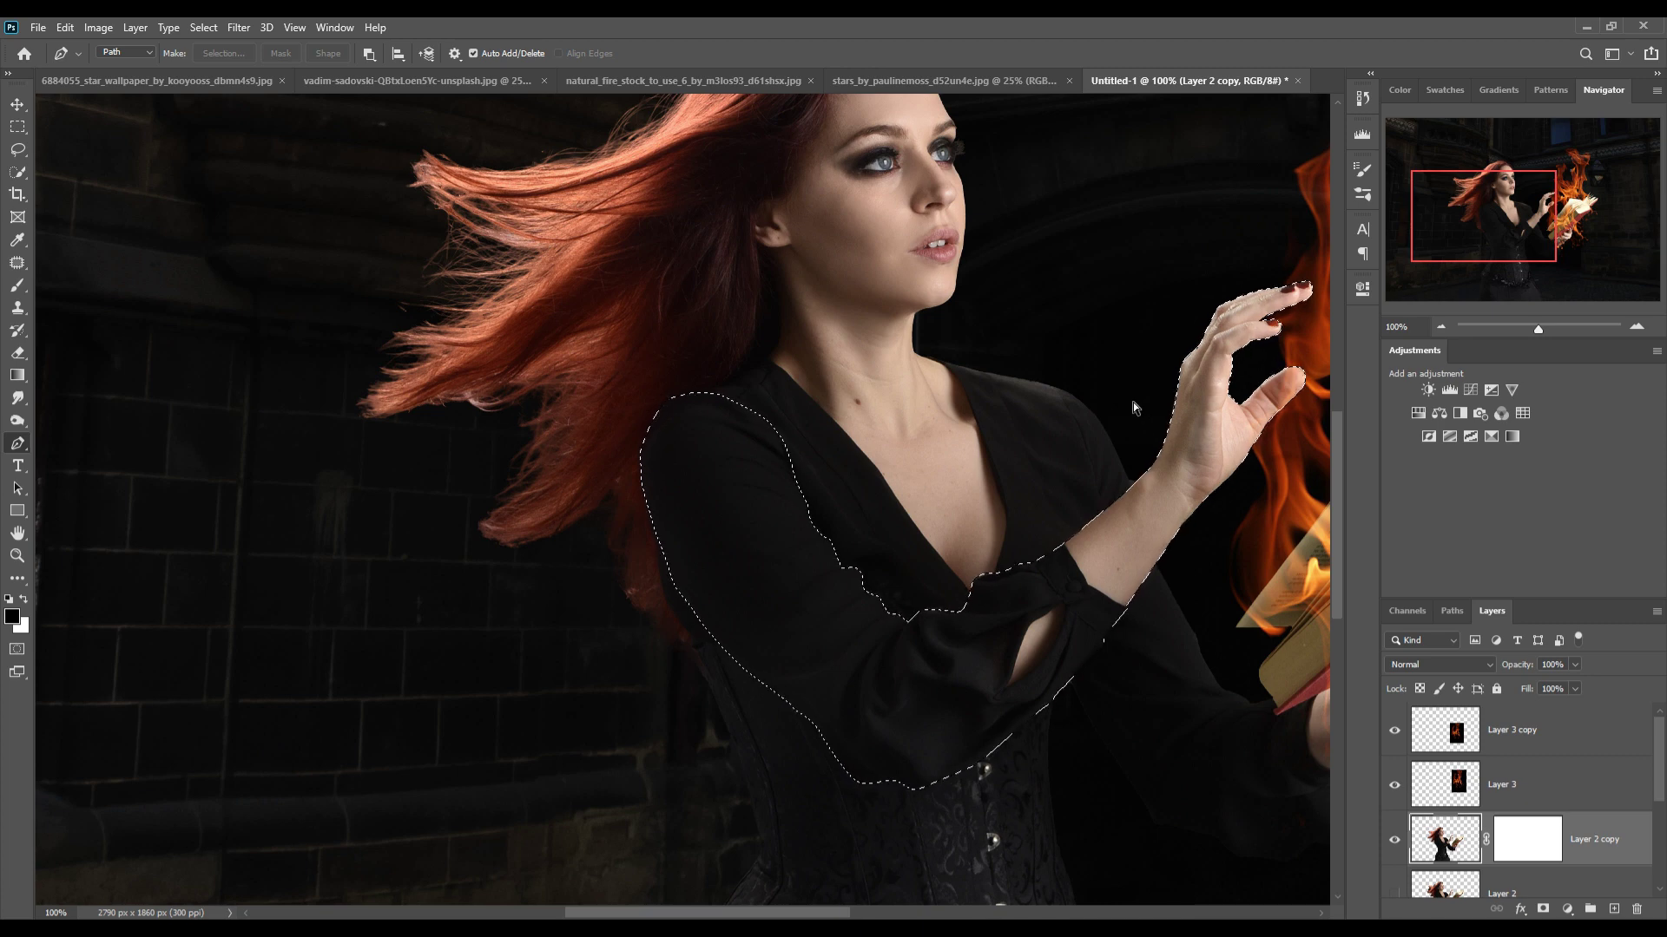
{"action": "key", "text": "ctrl+shift+alt+n"}
{"action": "key", "text": "ctrl+shift+alt+e"}
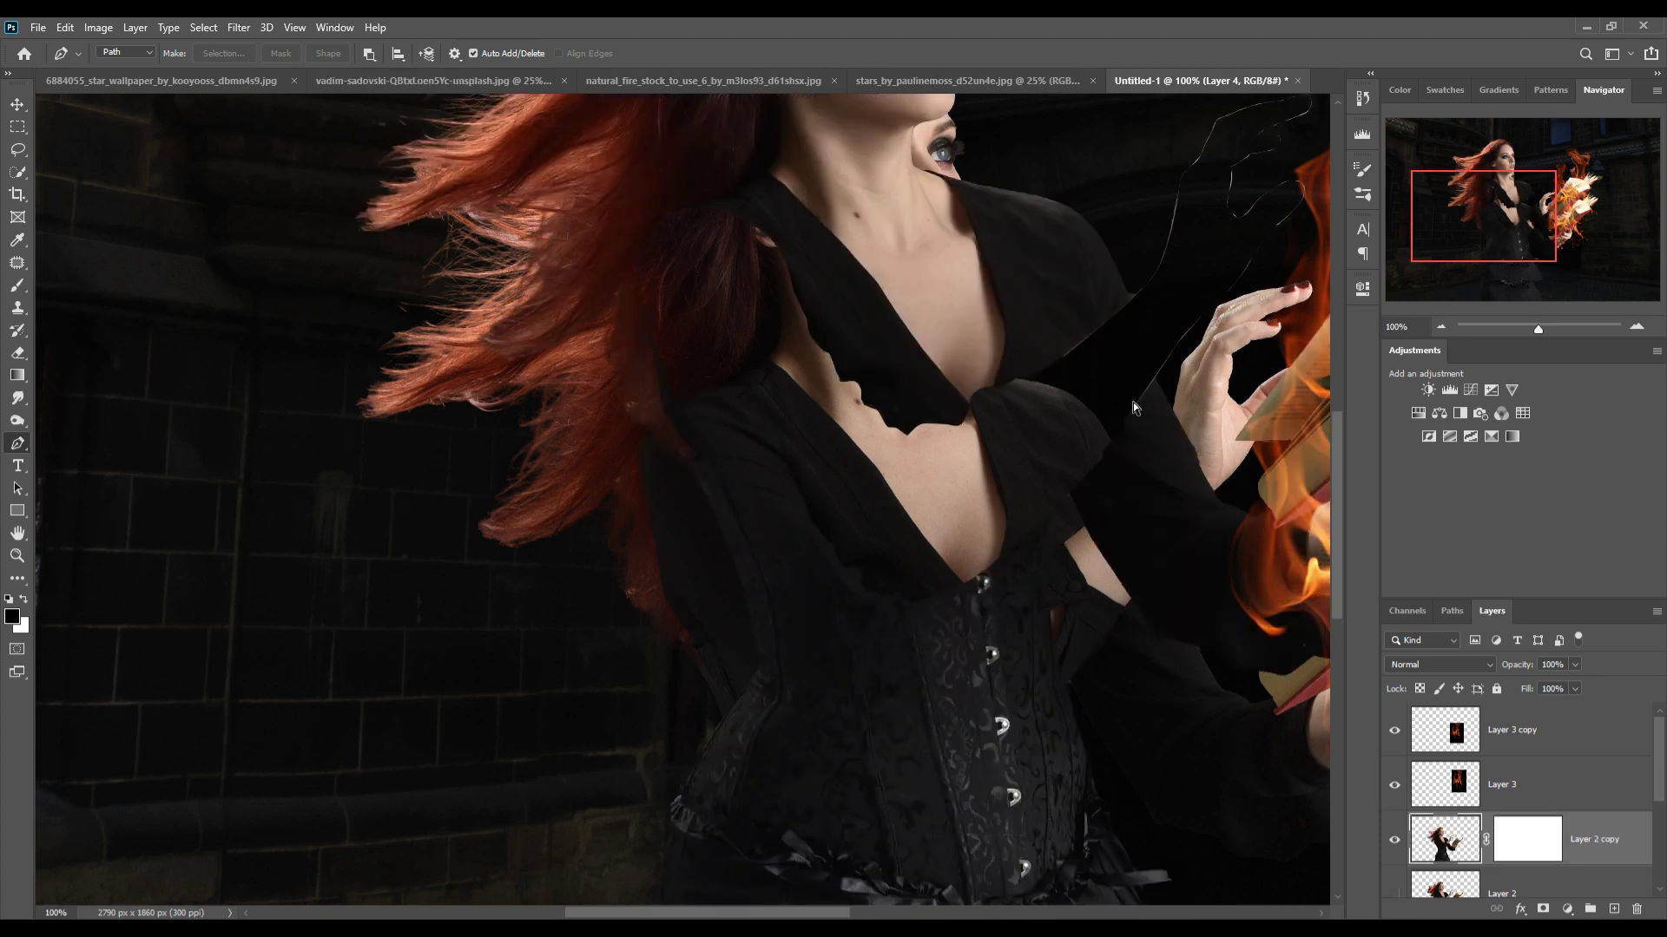
{"action": "key", "text": "ctrl+Return"}
{"action": "left_click", "coordinate": [202, 27]}
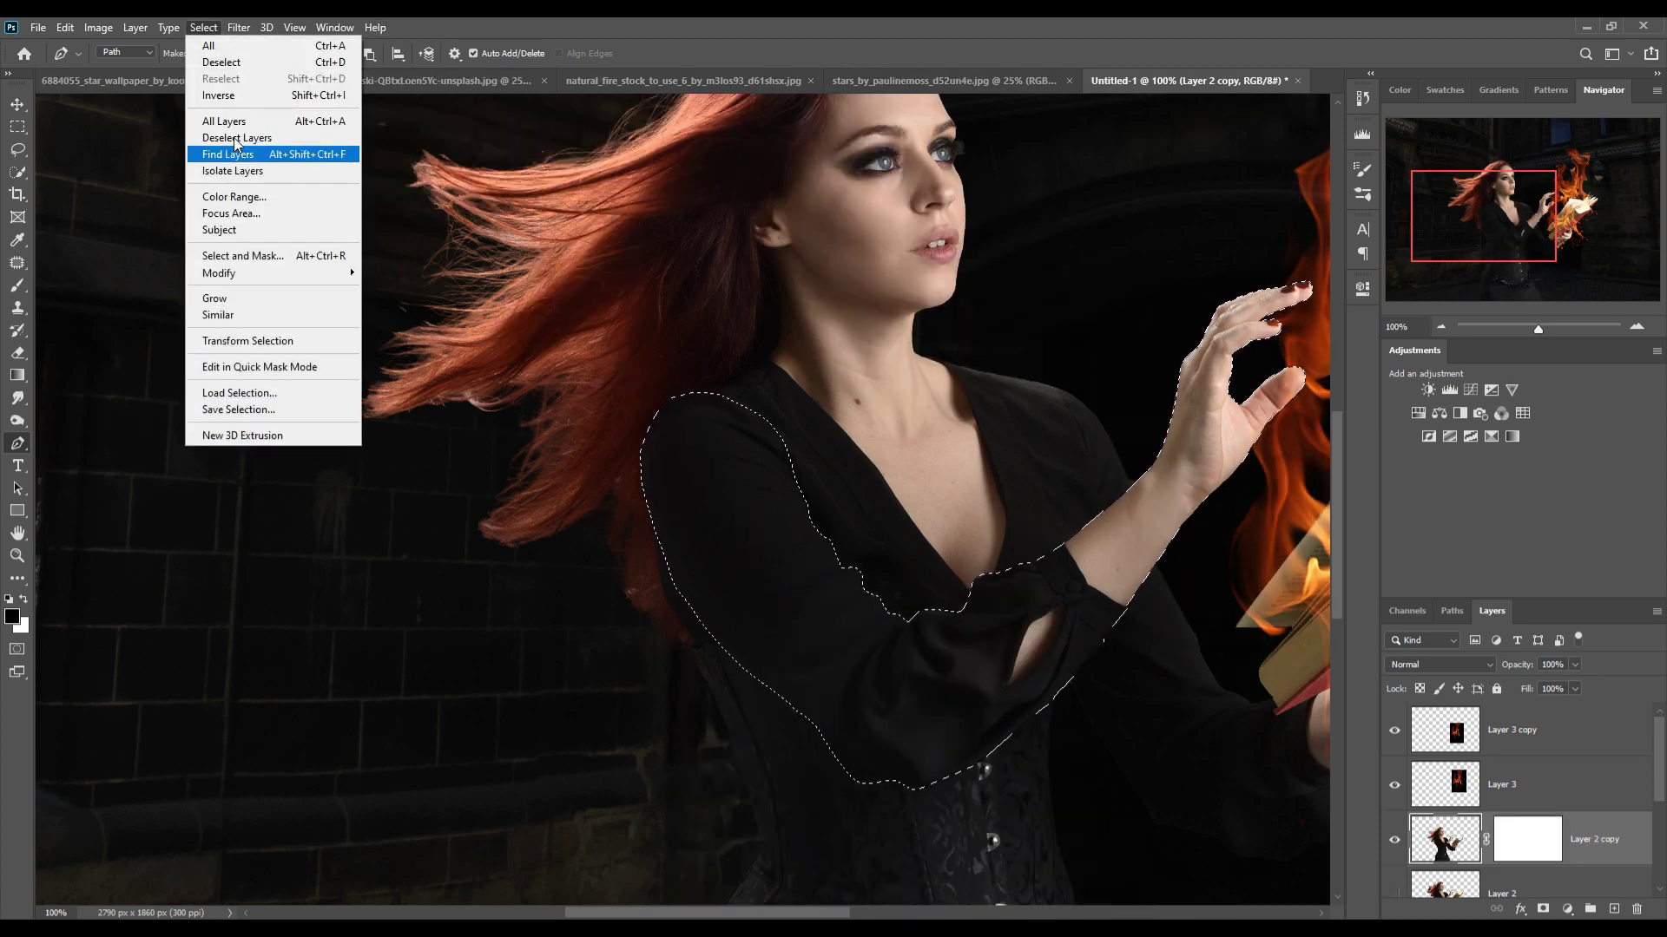
{"action": "left_click", "coordinate": [219, 96]}
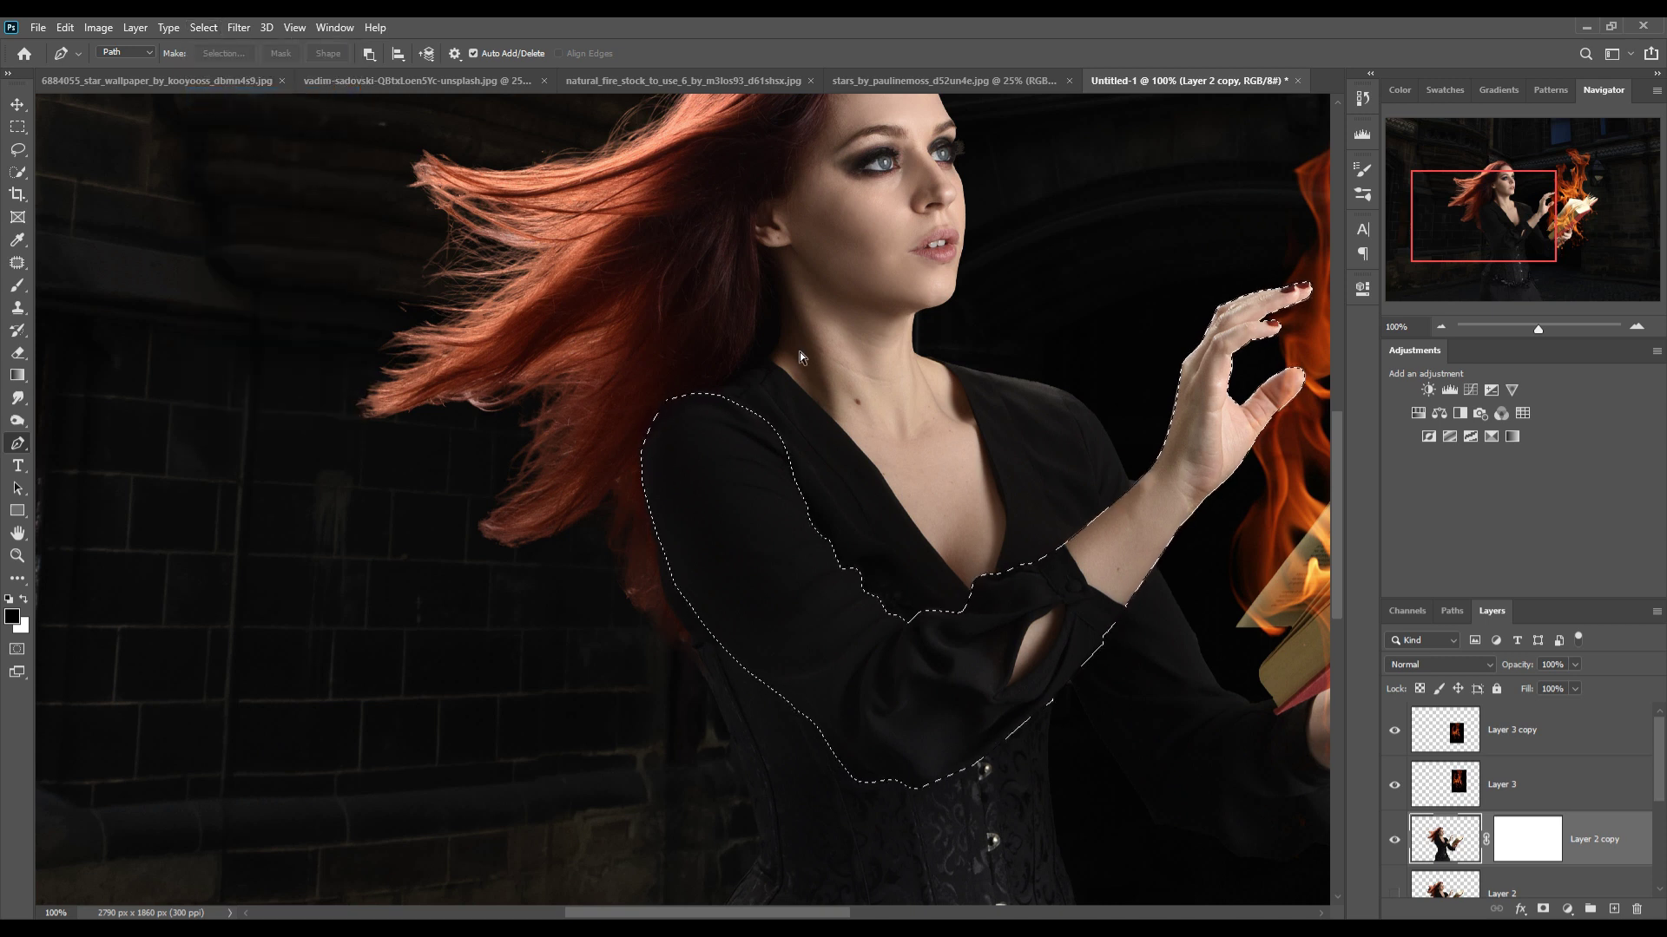
{"action": "key", "text": "ctrl+j"}
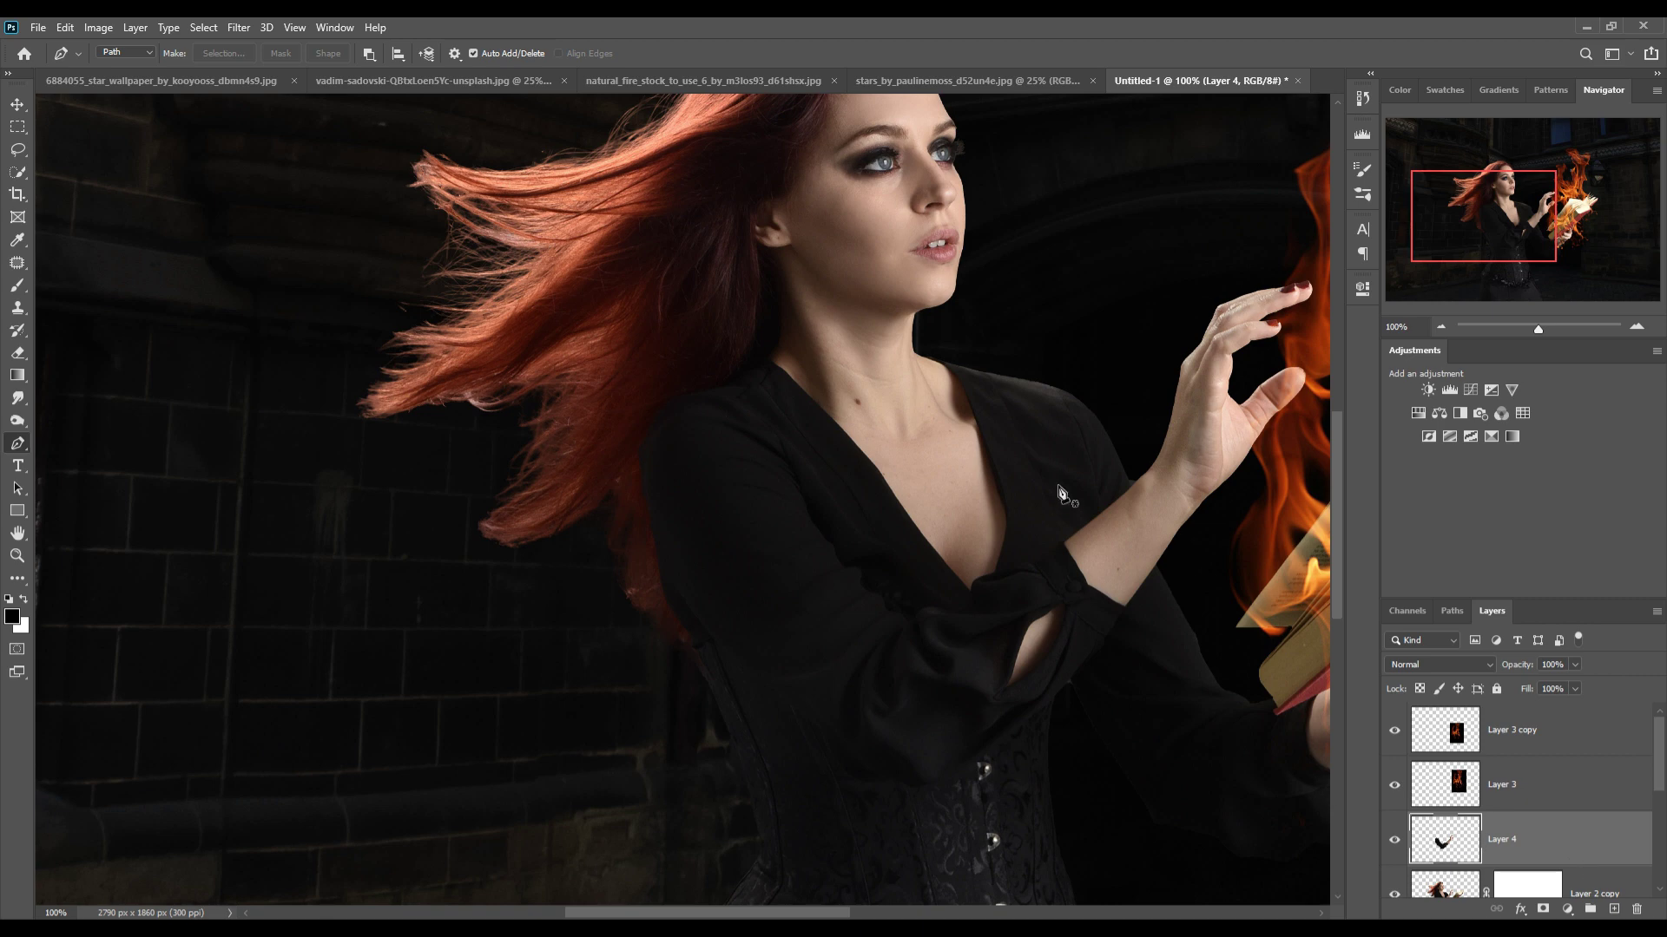
{"action": "mouse_move", "coordinate": [1069, 493]}
{"action": "left_mouse_down"}
{"action": "mouse_move", "coordinate": [903, 347]}
{"action": "mouse_move", "coordinate": [903, 453]}
{"action": "mouse_move", "coordinate": [910, 429]}
{"action": "mouse_move", "coordinate": [952, 691]}
{"action": "mouse_move", "coordinate": [822, 651]}
{"action": "left_mouse_up"}
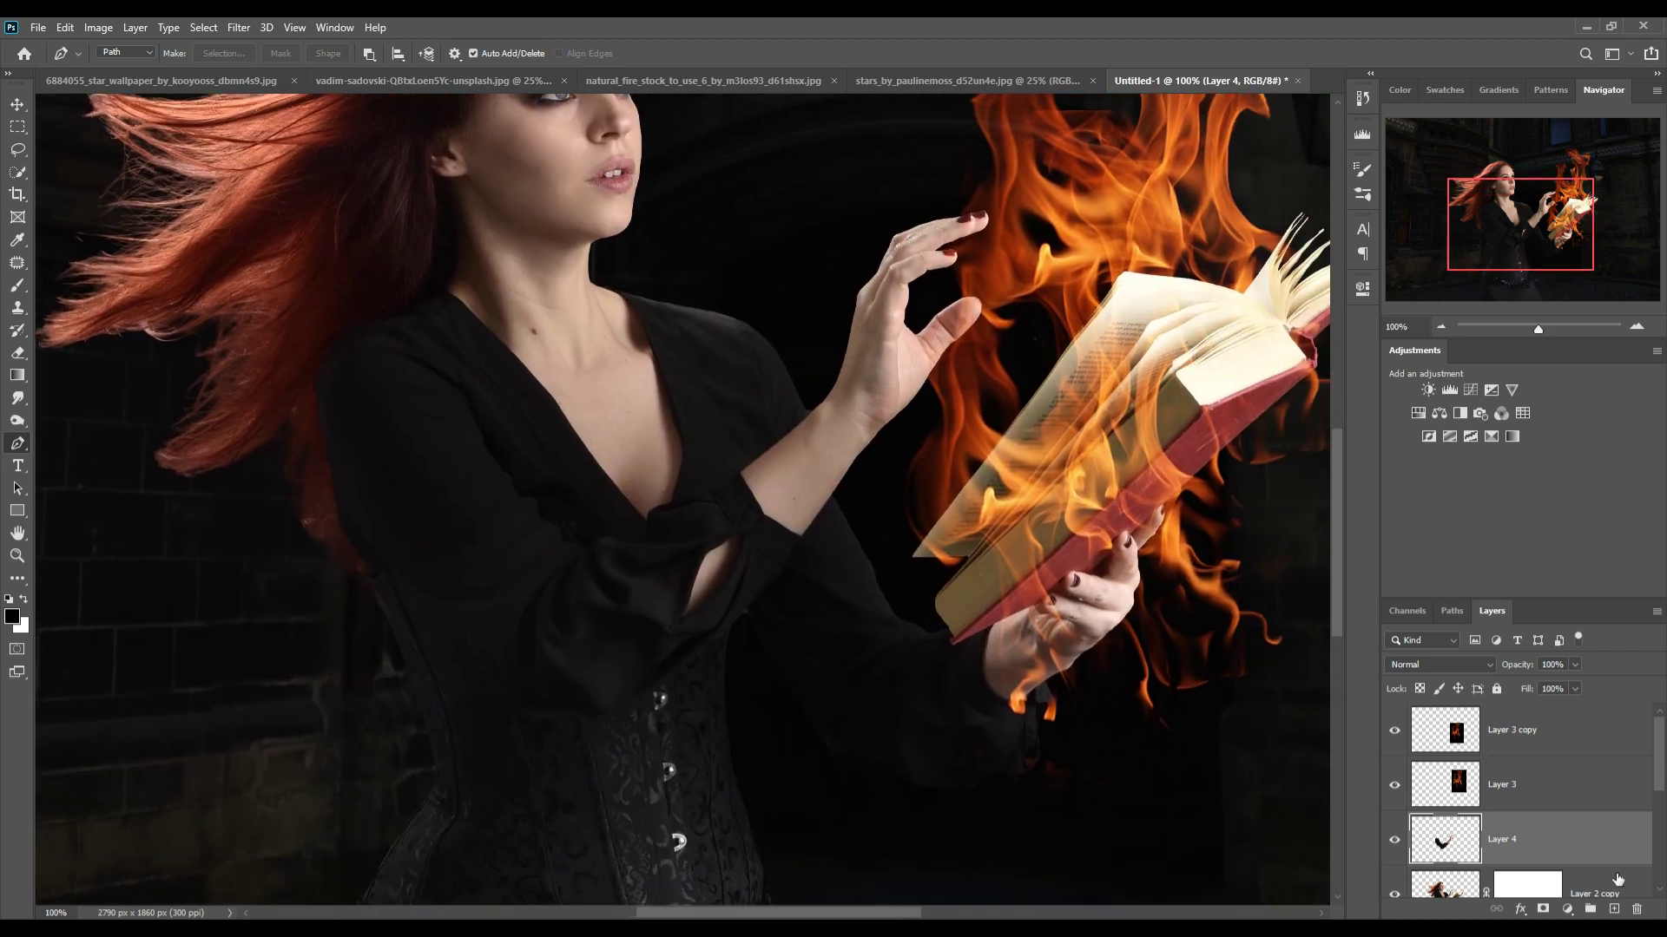
Select the witch's Layer 2 copy and add a new empty Layer 5 above it.
{"action": "scroll", "coordinate": [1602, 868], "scroll_direction": "down", "scroll_amount": 1}
{"action": "left_click", "coordinate": [1606, 859]}
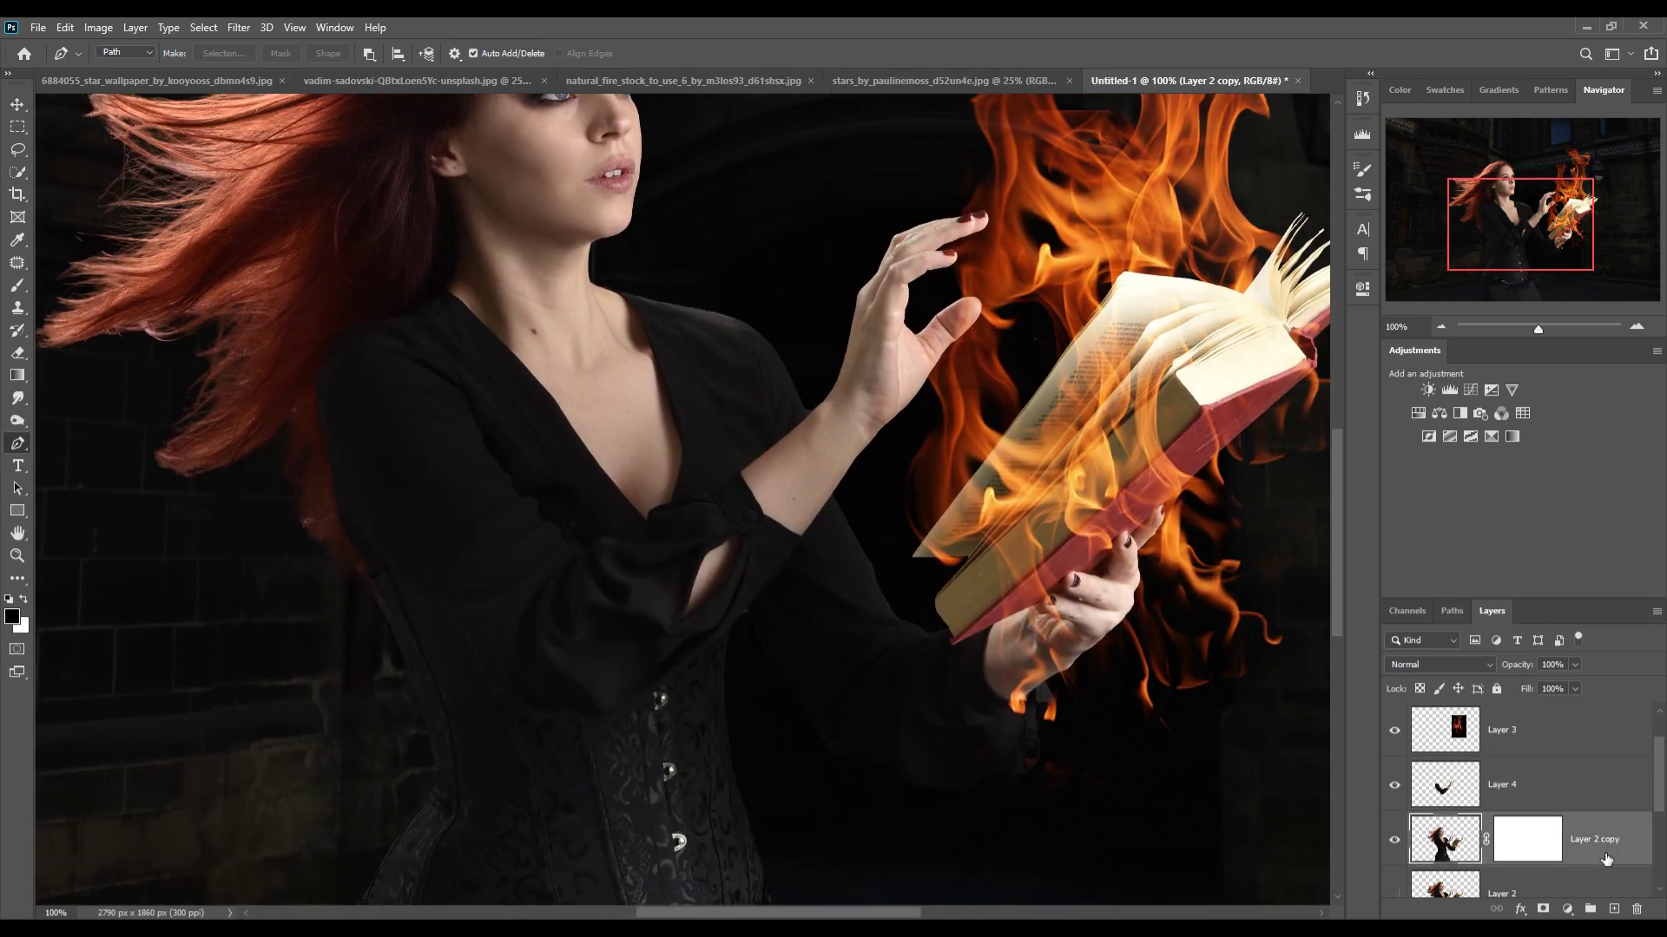
{"action": "left_click", "coordinate": [1567, 908]}
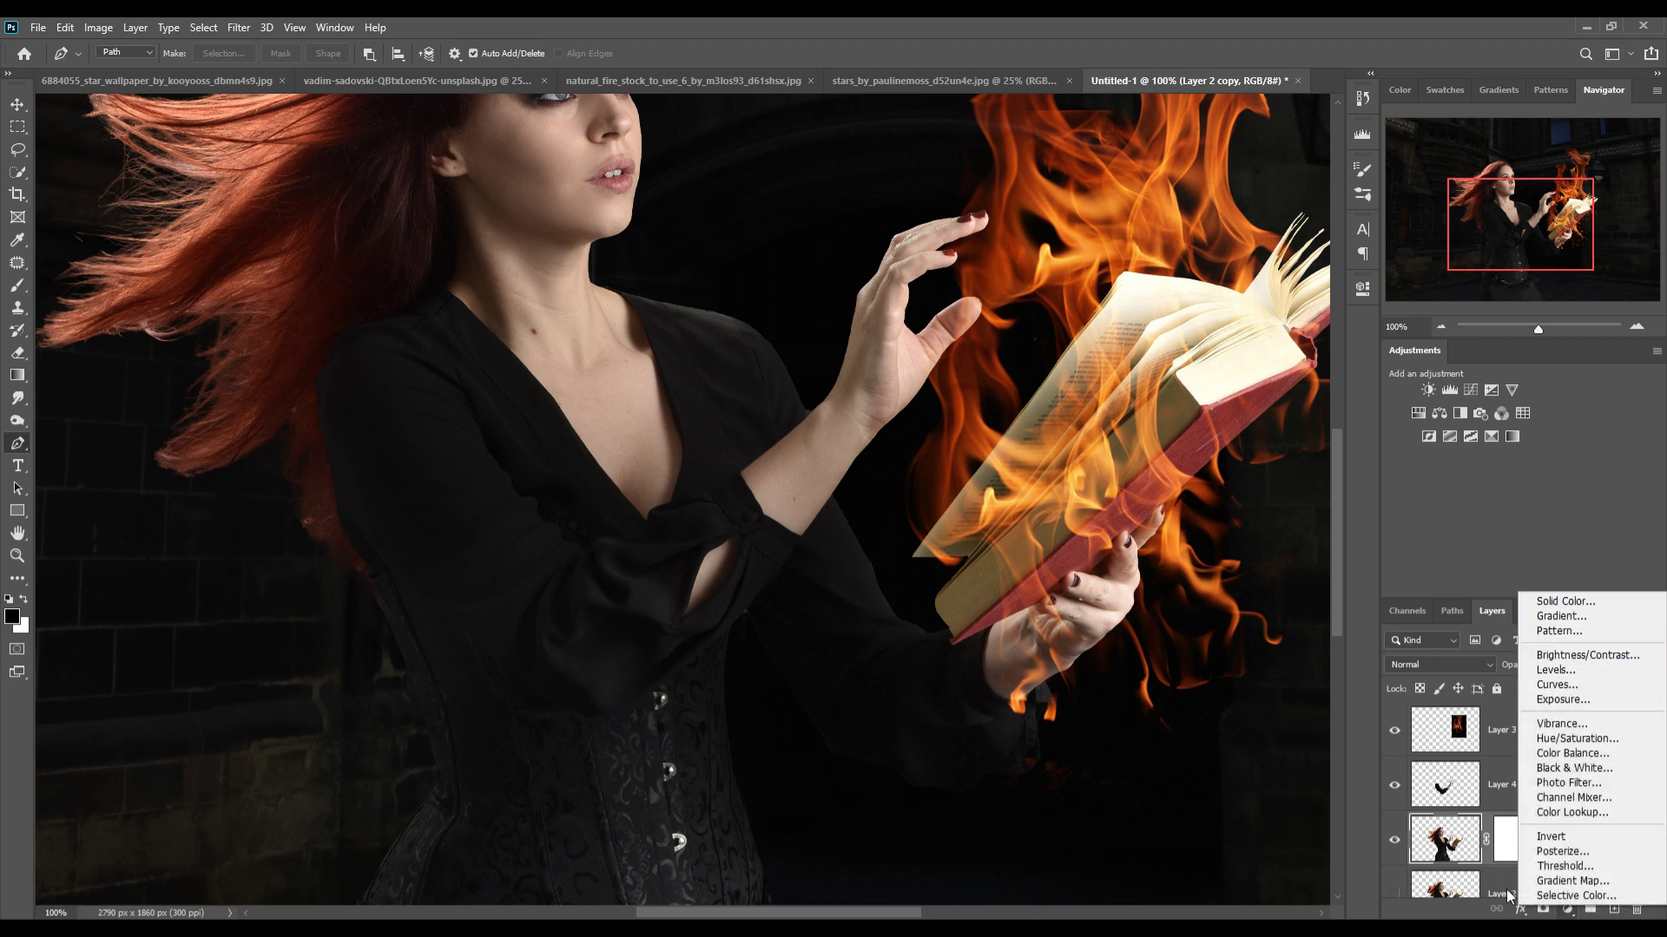
{"action": "left_click", "coordinate": [1355, 861]}
{"action": "left_click", "coordinate": [1613, 909]}
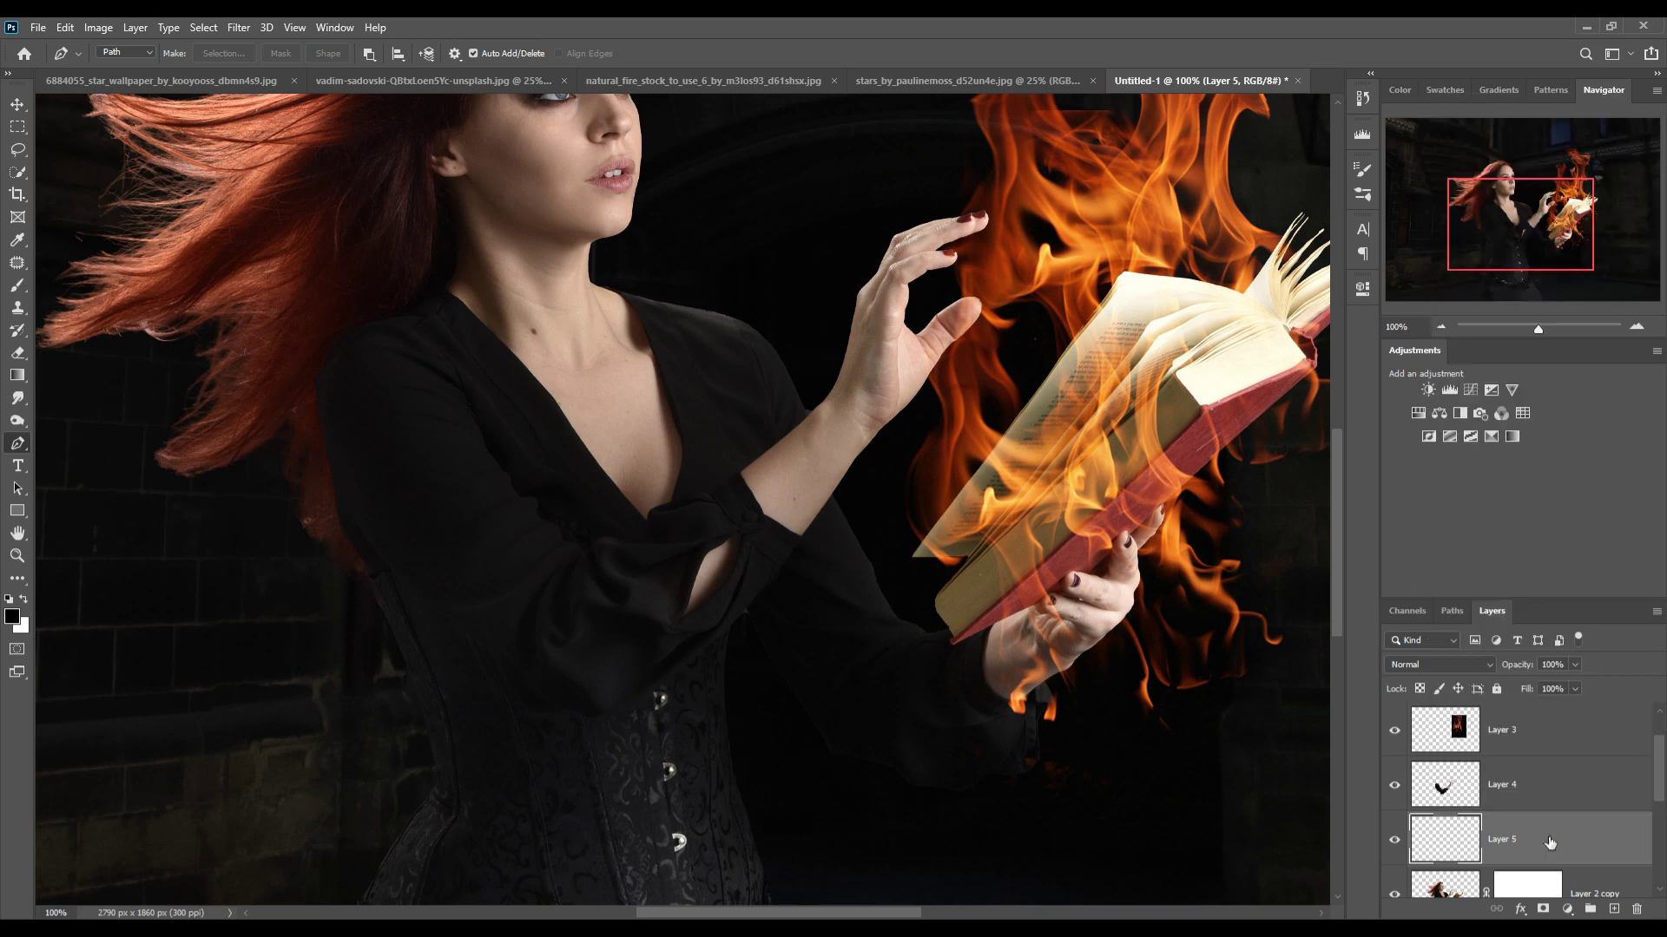
Clip Layer 5 to Layer 2 copy and set its blend mode to Linear Dodge (Add).
{"action": "right_click", "coordinate": [1550, 842]}
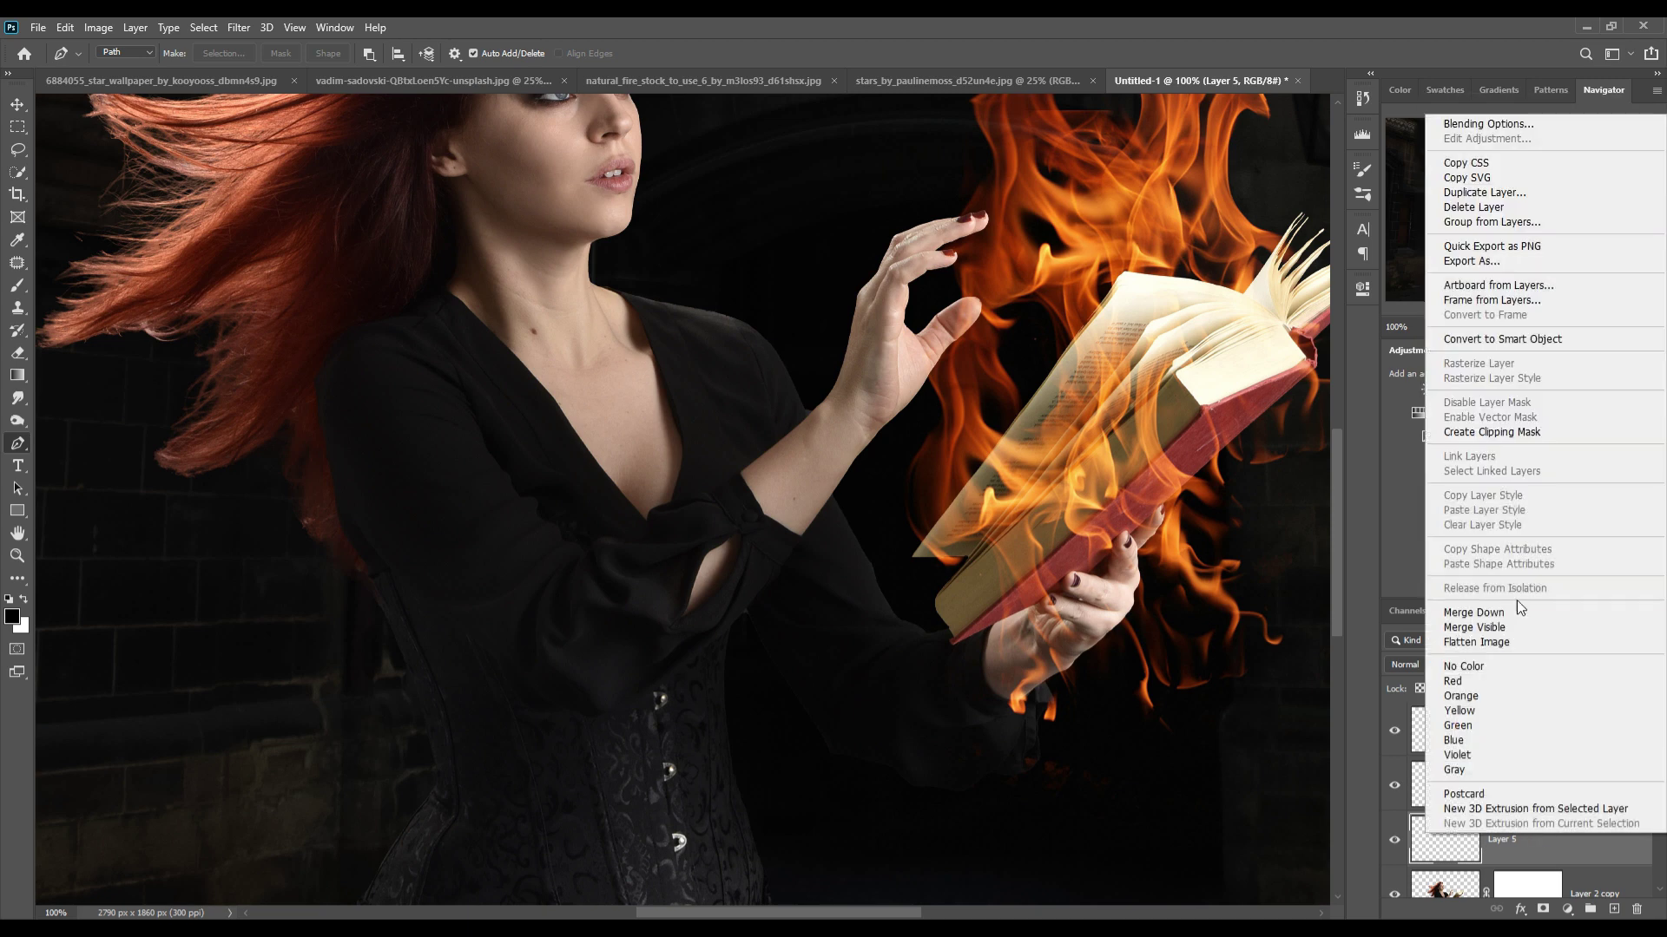
{"action": "left_click", "coordinate": [1491, 434]}
{"action": "left_click", "coordinate": [1467, 665]}
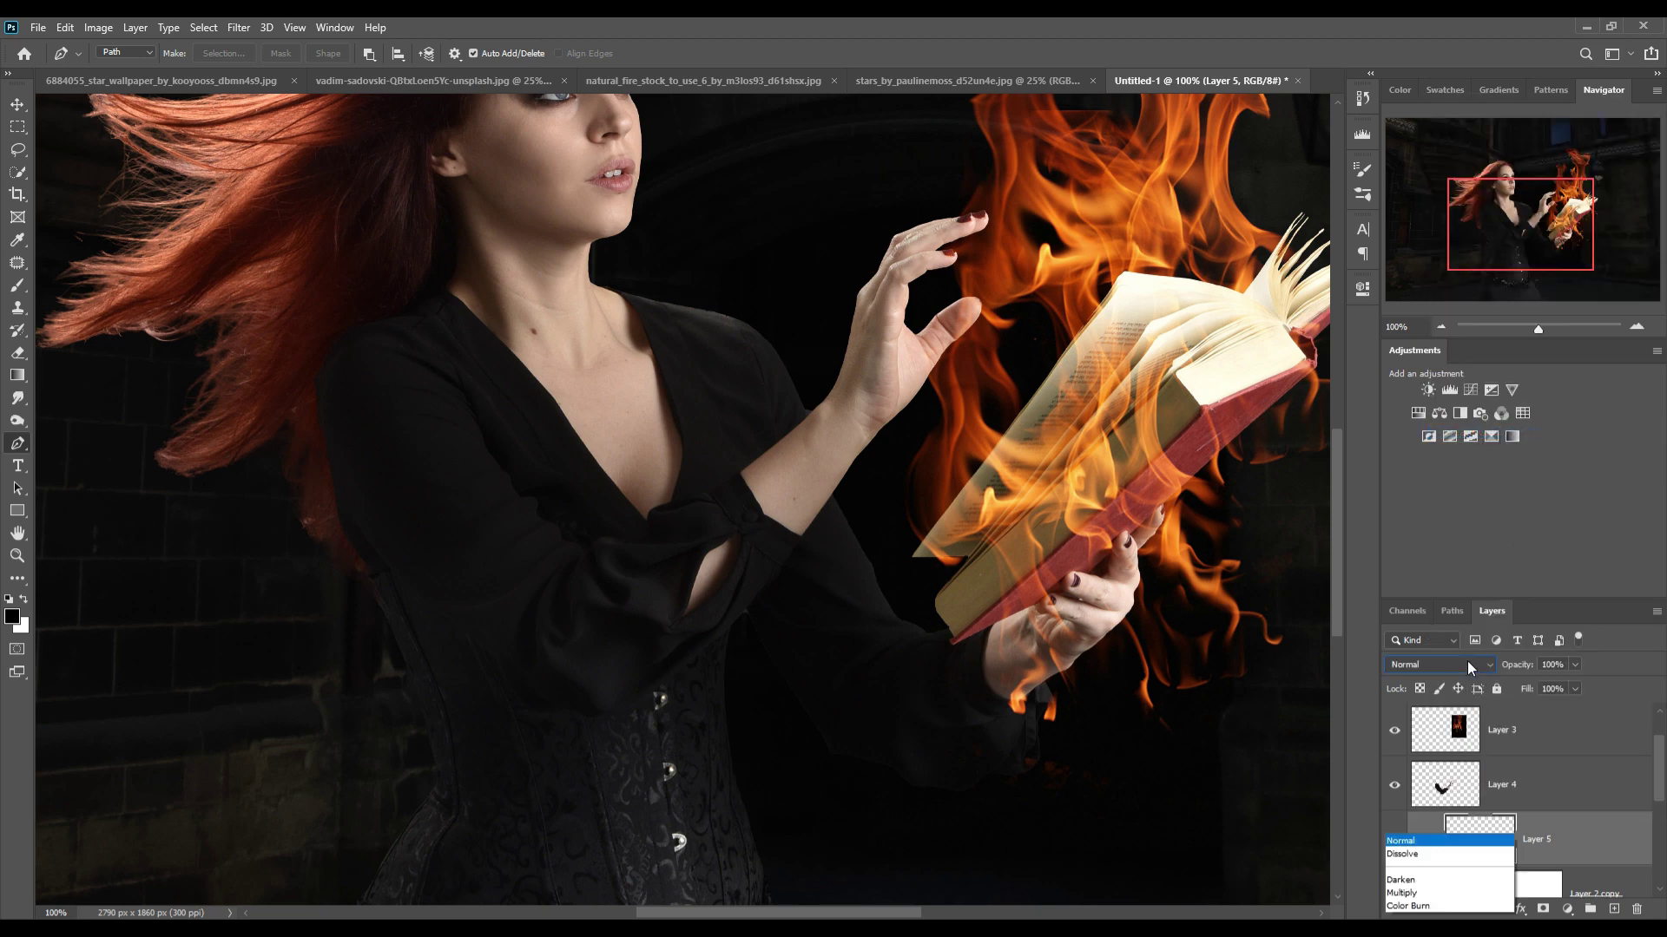
{"action": "left_click", "coordinate": [1466, 655]}
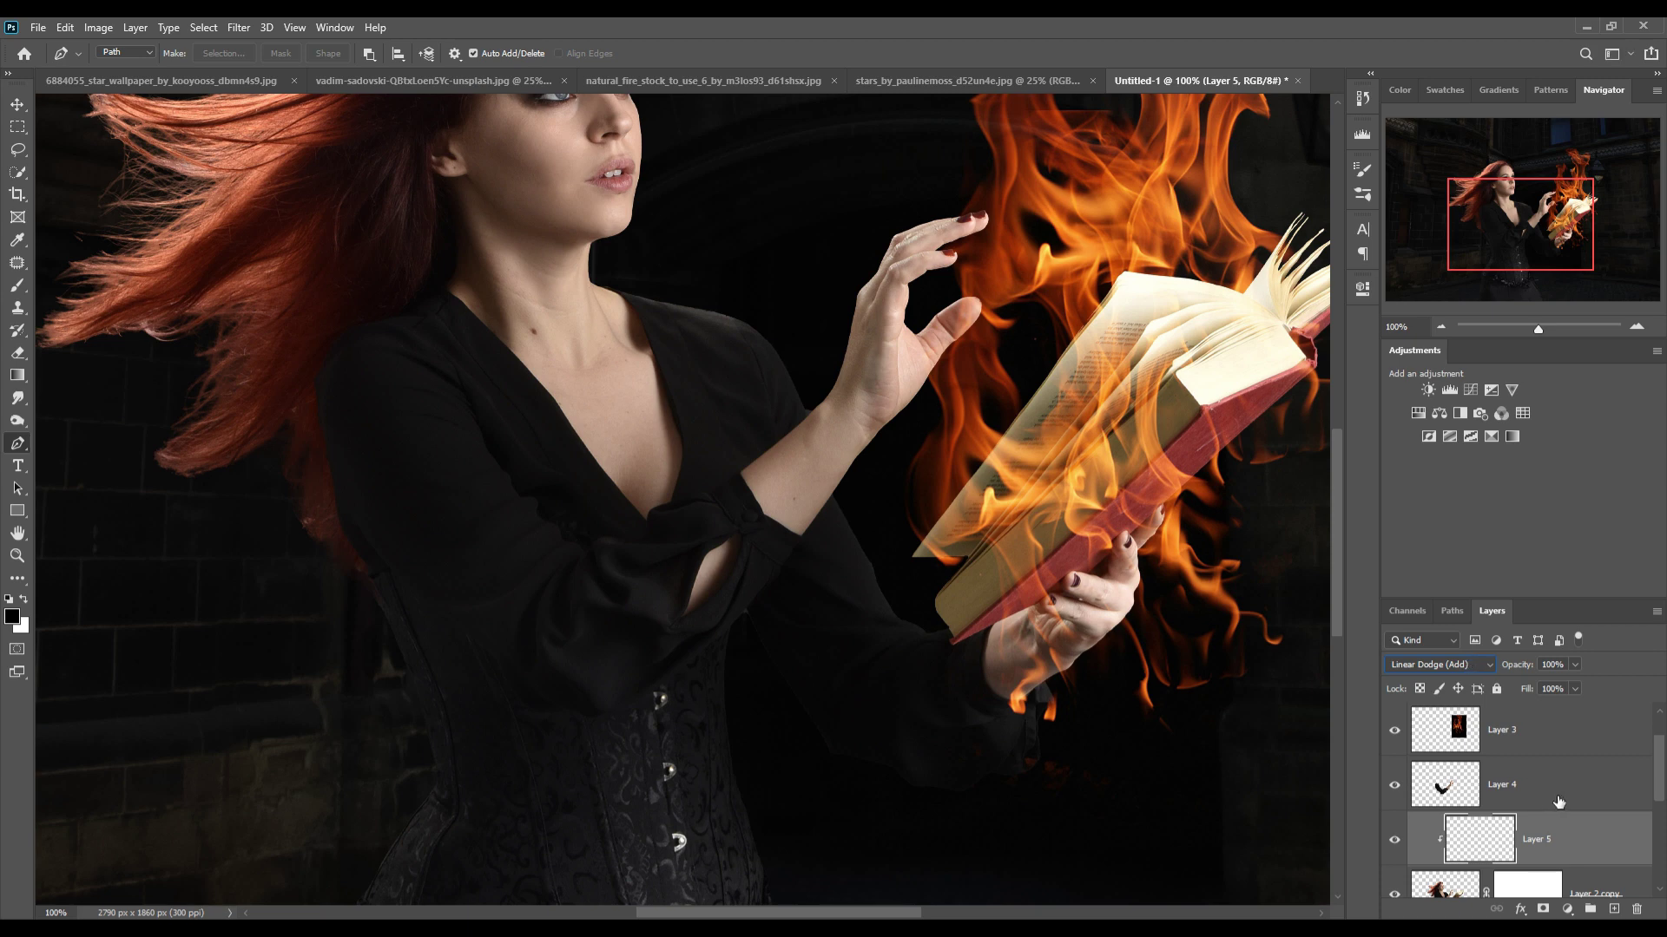
{"action": "left_click", "coordinate": [1568, 912]}
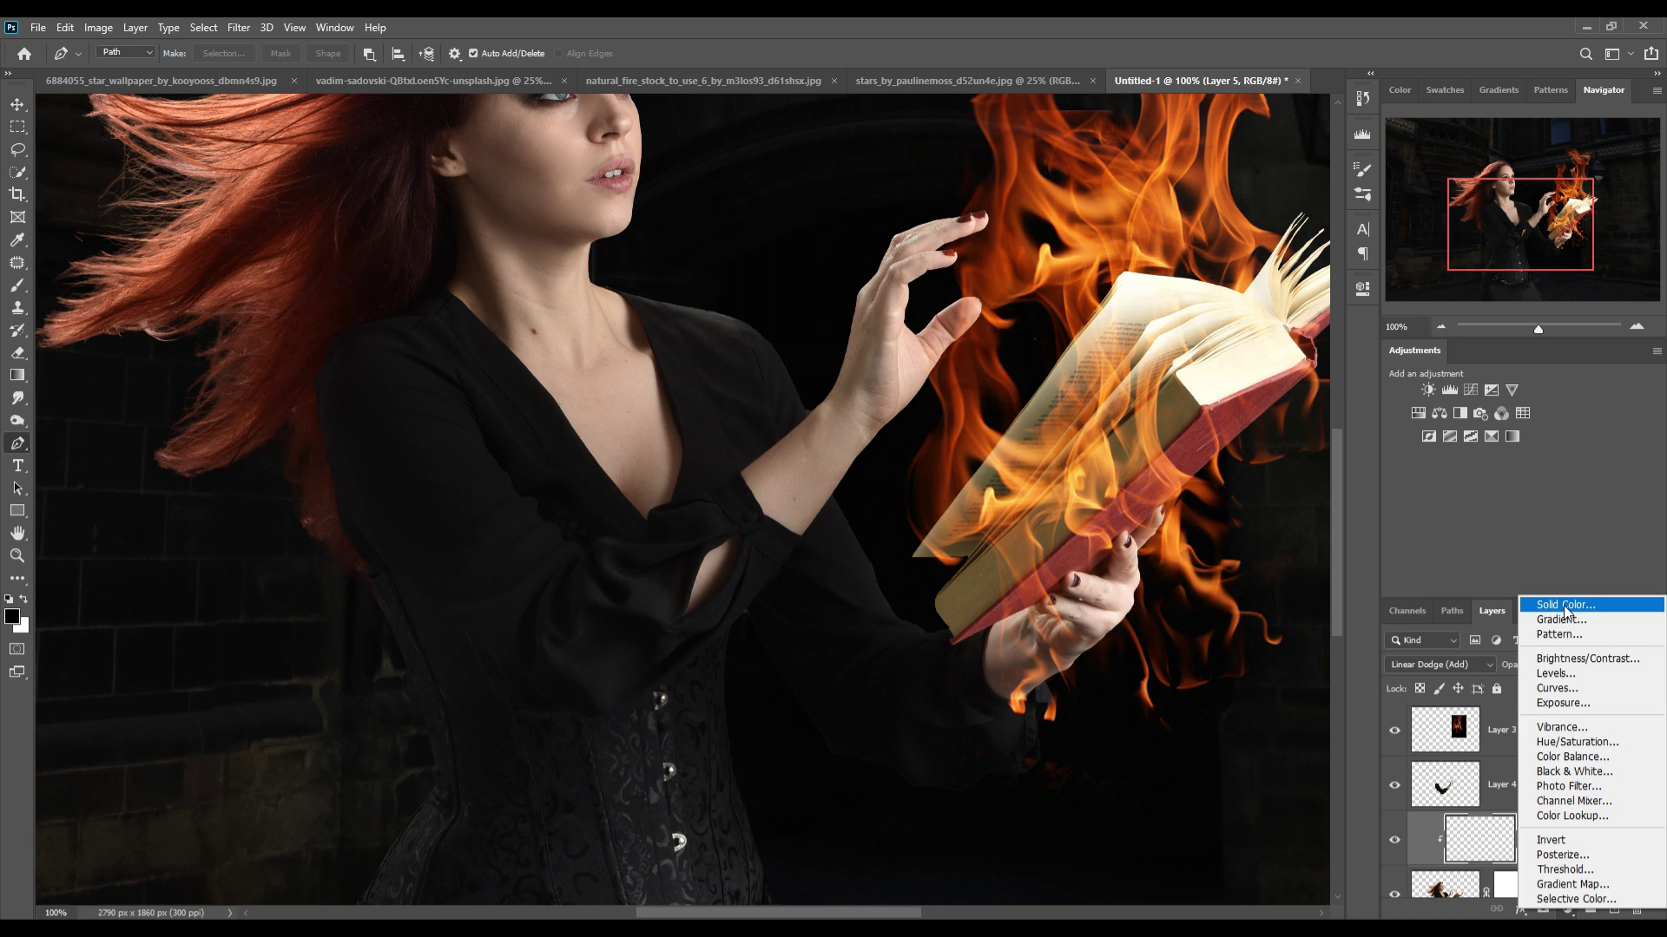
Add a Solid Color fill layer in orange #fd6703.
{"action": "left_click", "coordinate": [1566, 605]}
{"action": "left_click_drag", "start_coordinate": [1438, 547], "coordinate": [1433, 529]}
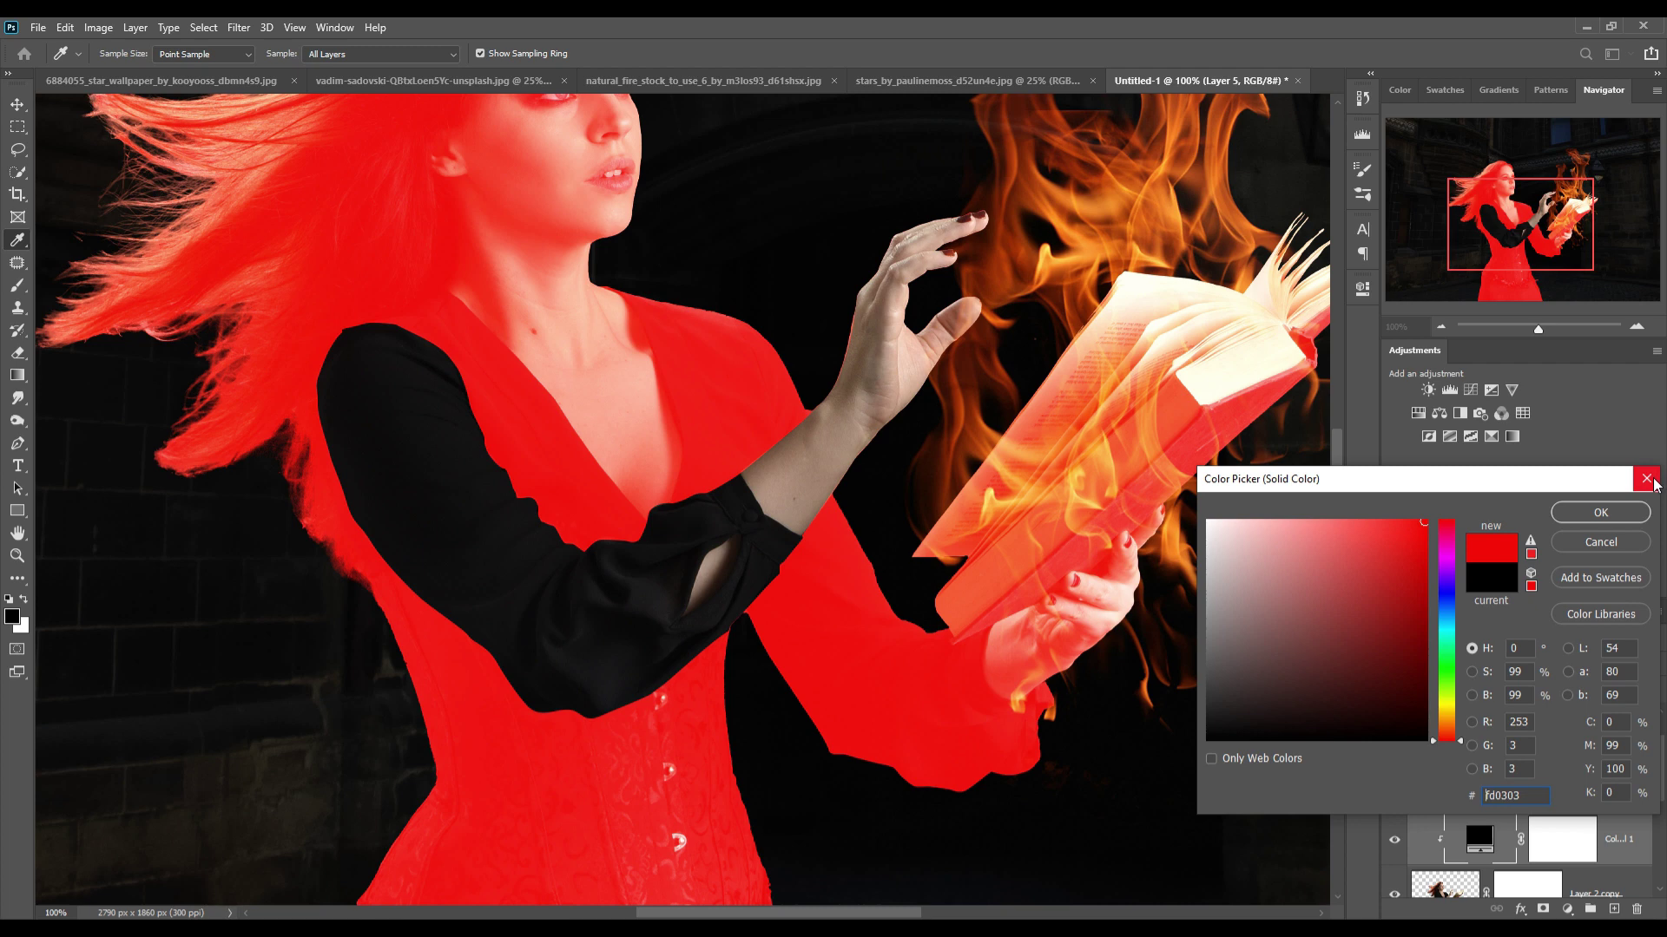
{"action": "left_click_drag", "start_coordinate": [1458, 757], "coordinate": [1458, 727]}
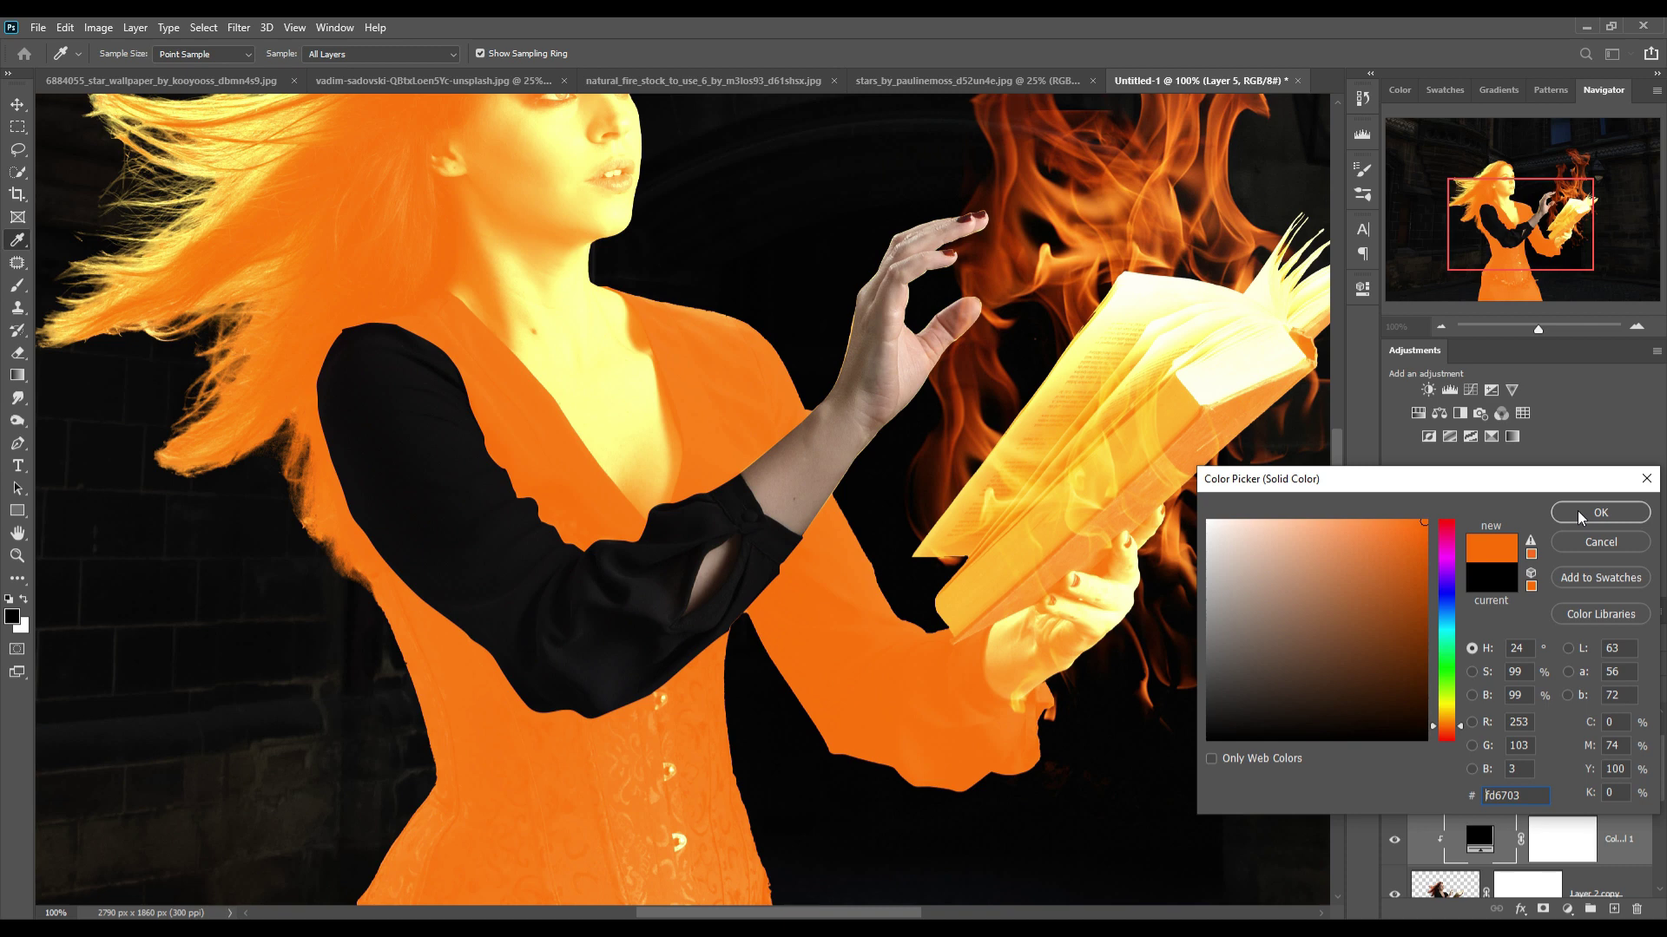
{"action": "left_click", "coordinate": [1577, 510]}
Split the fill's Underlying Layer black Blend If slider to 0/23 to keep darks clear.
{"action": "right_click", "coordinate": [1489, 841]}
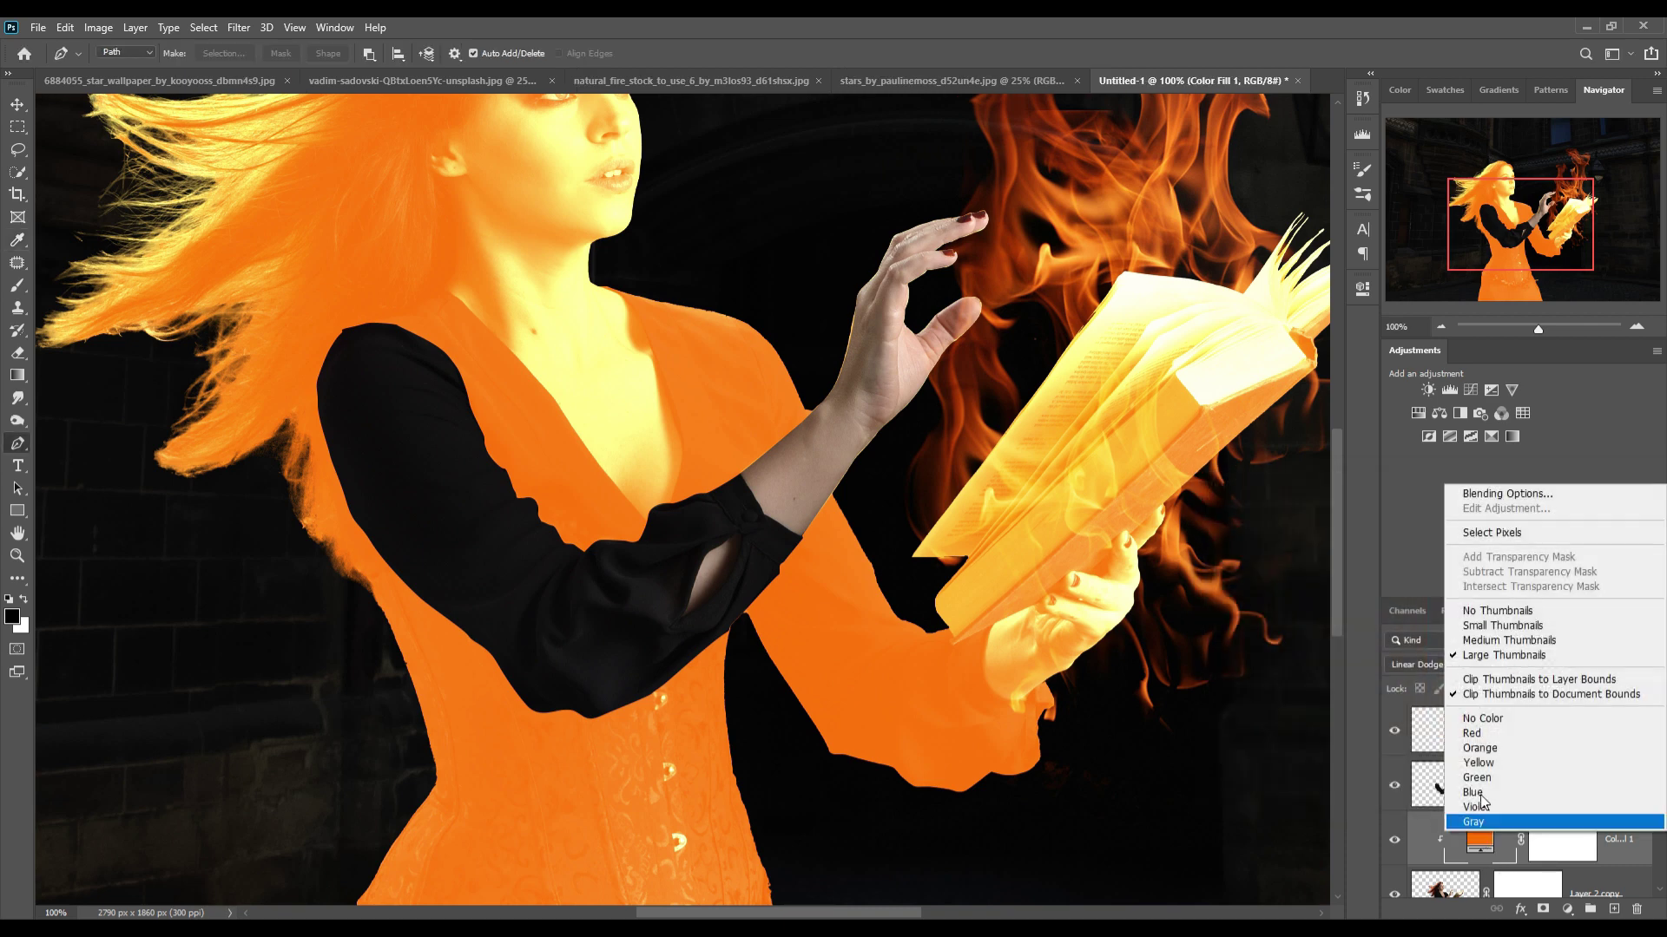
{"action": "left_click", "coordinate": [1480, 491]}
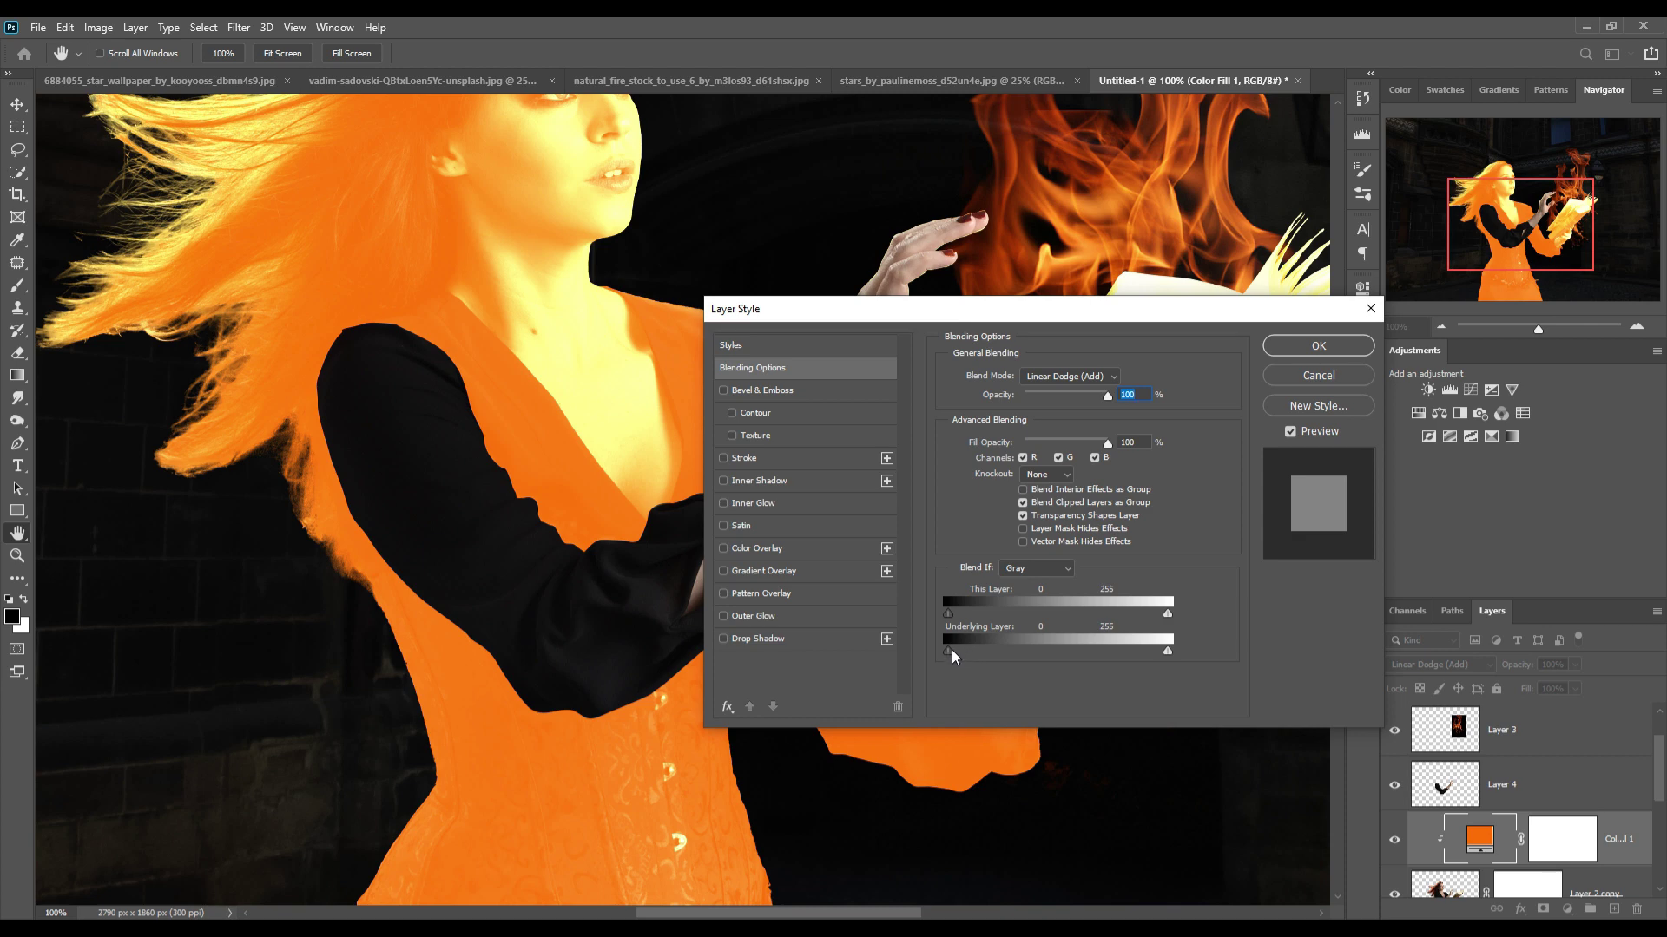
{"action": "left_click_drag", "start_coordinate": [952, 655], "coordinate": [969, 657]}
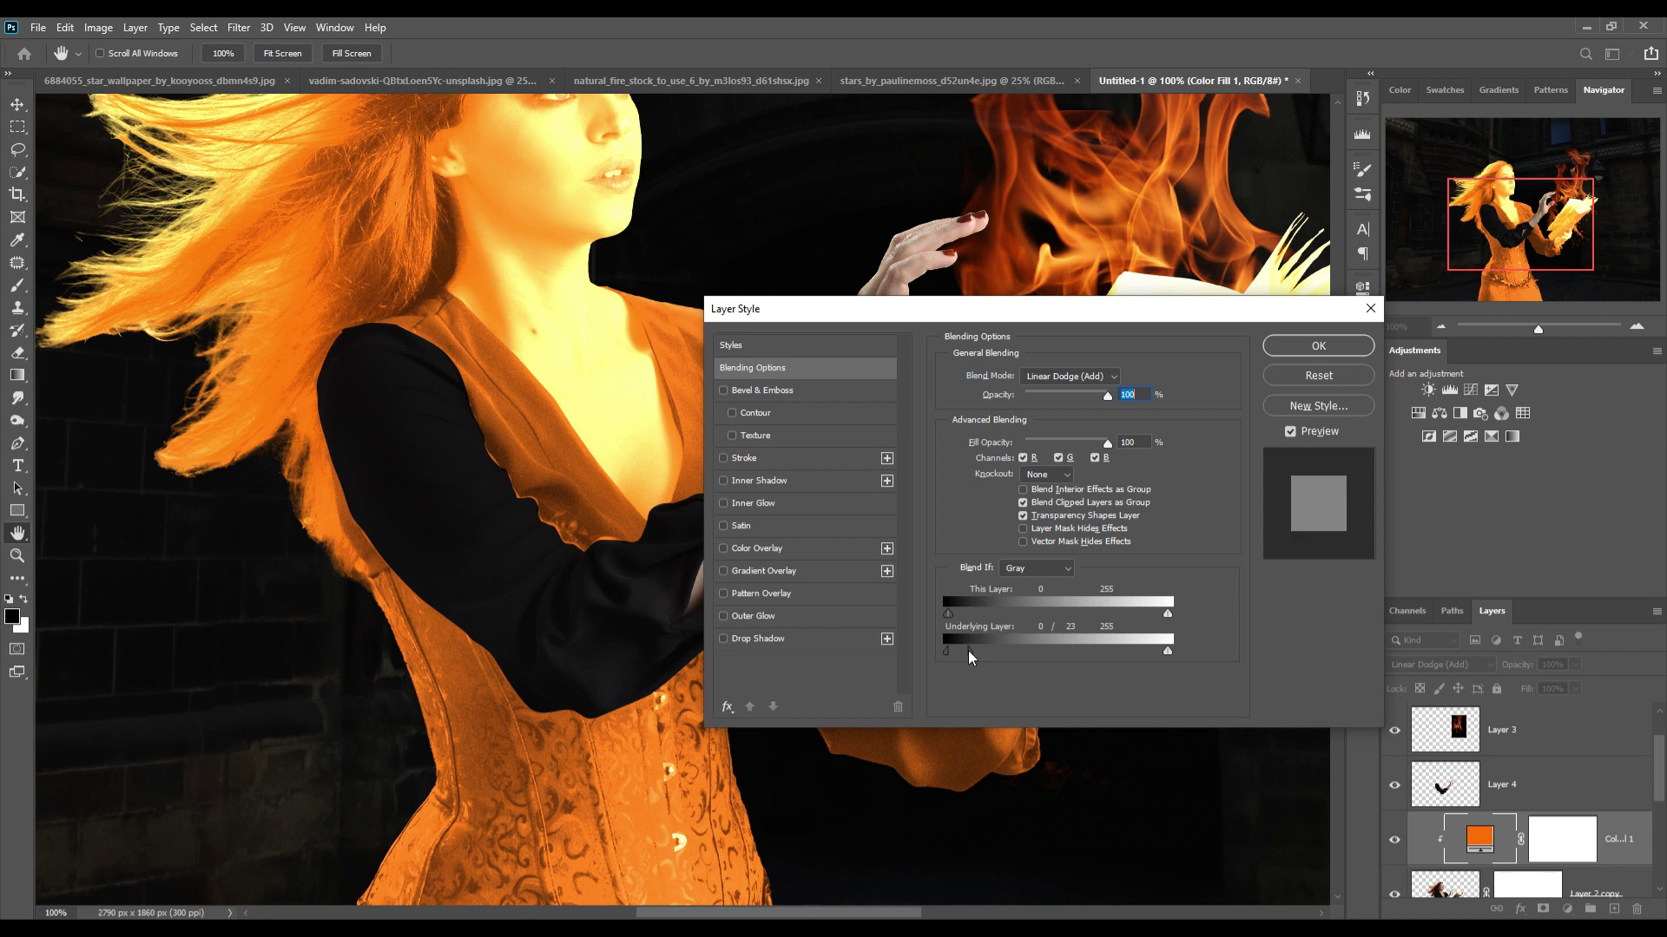
{"action": "left_click", "coordinate": [1318, 346]}
Select the arm's Layer 4 and add a new empty layer above it.
{"action": "key", "text": "p"}
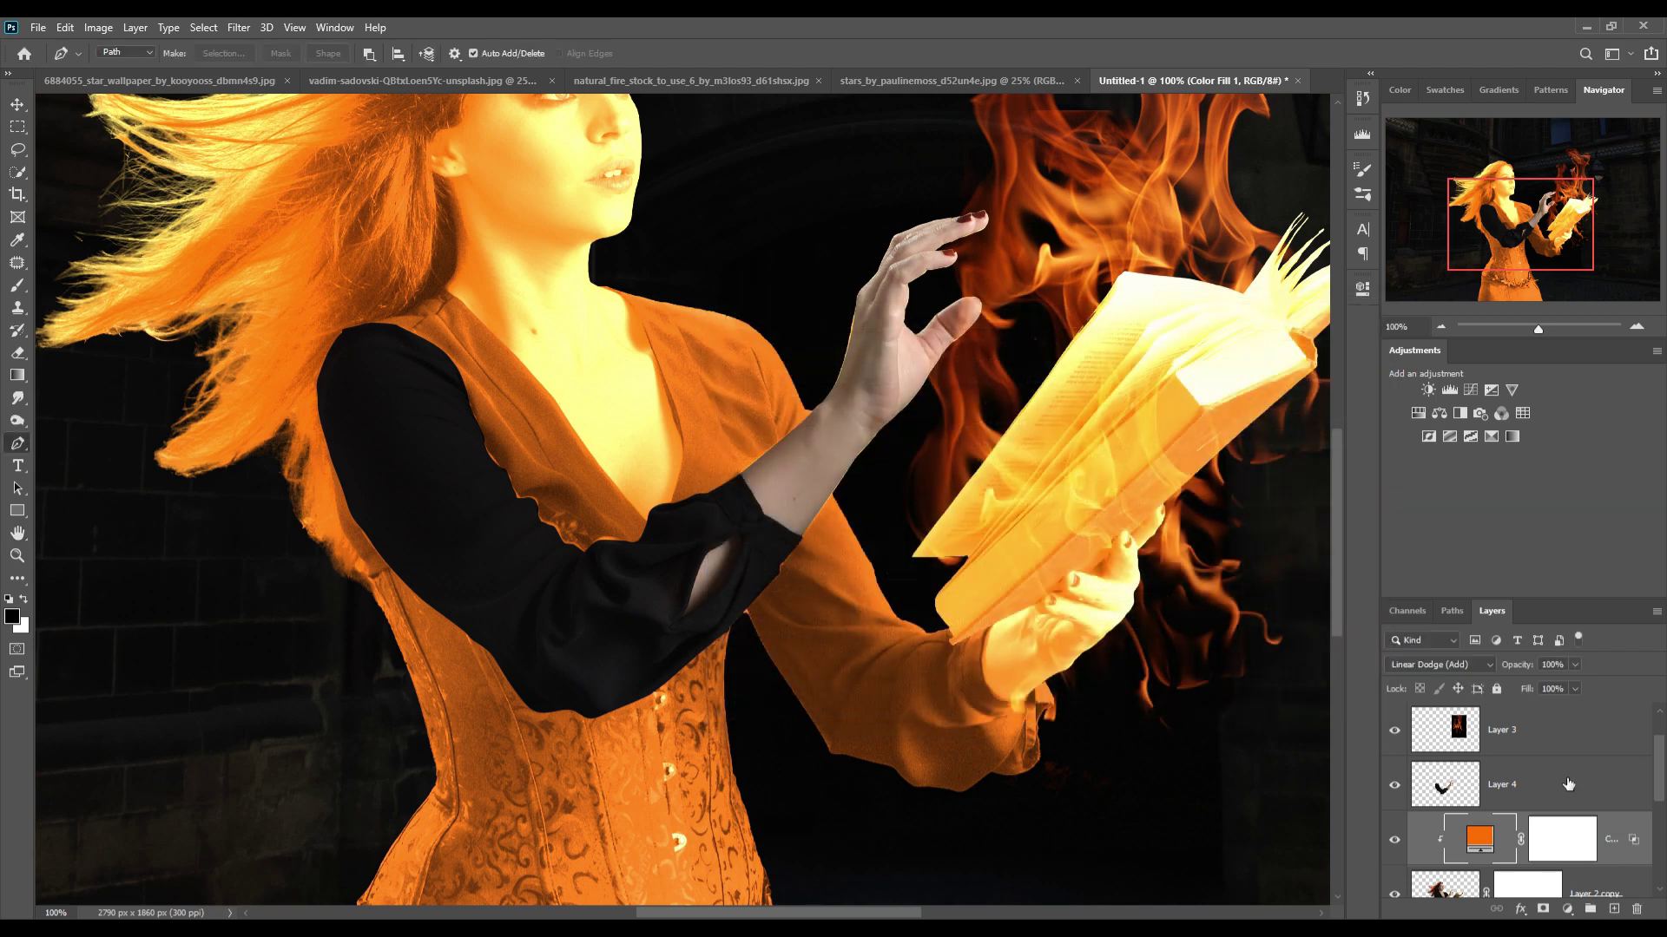
{"action": "left_click", "coordinate": [1568, 786]}
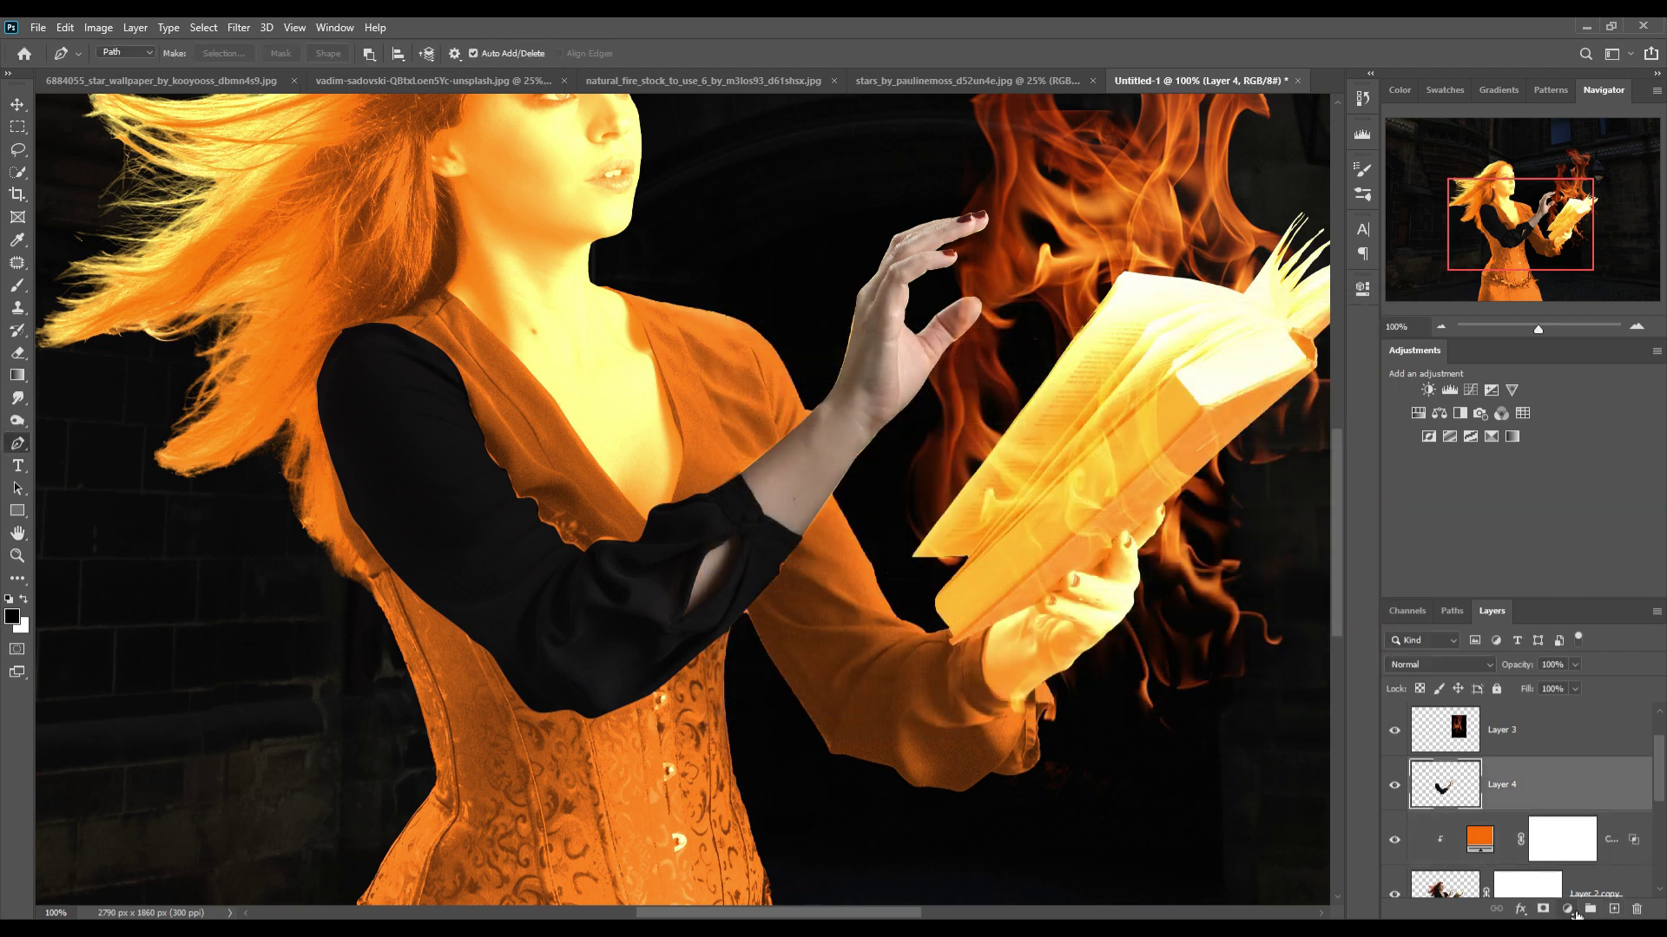
{"action": "left_click", "coordinate": [1567, 909]}
{"action": "key", "text": "Escape"}
{"action": "left_click", "coordinate": [1614, 909]}
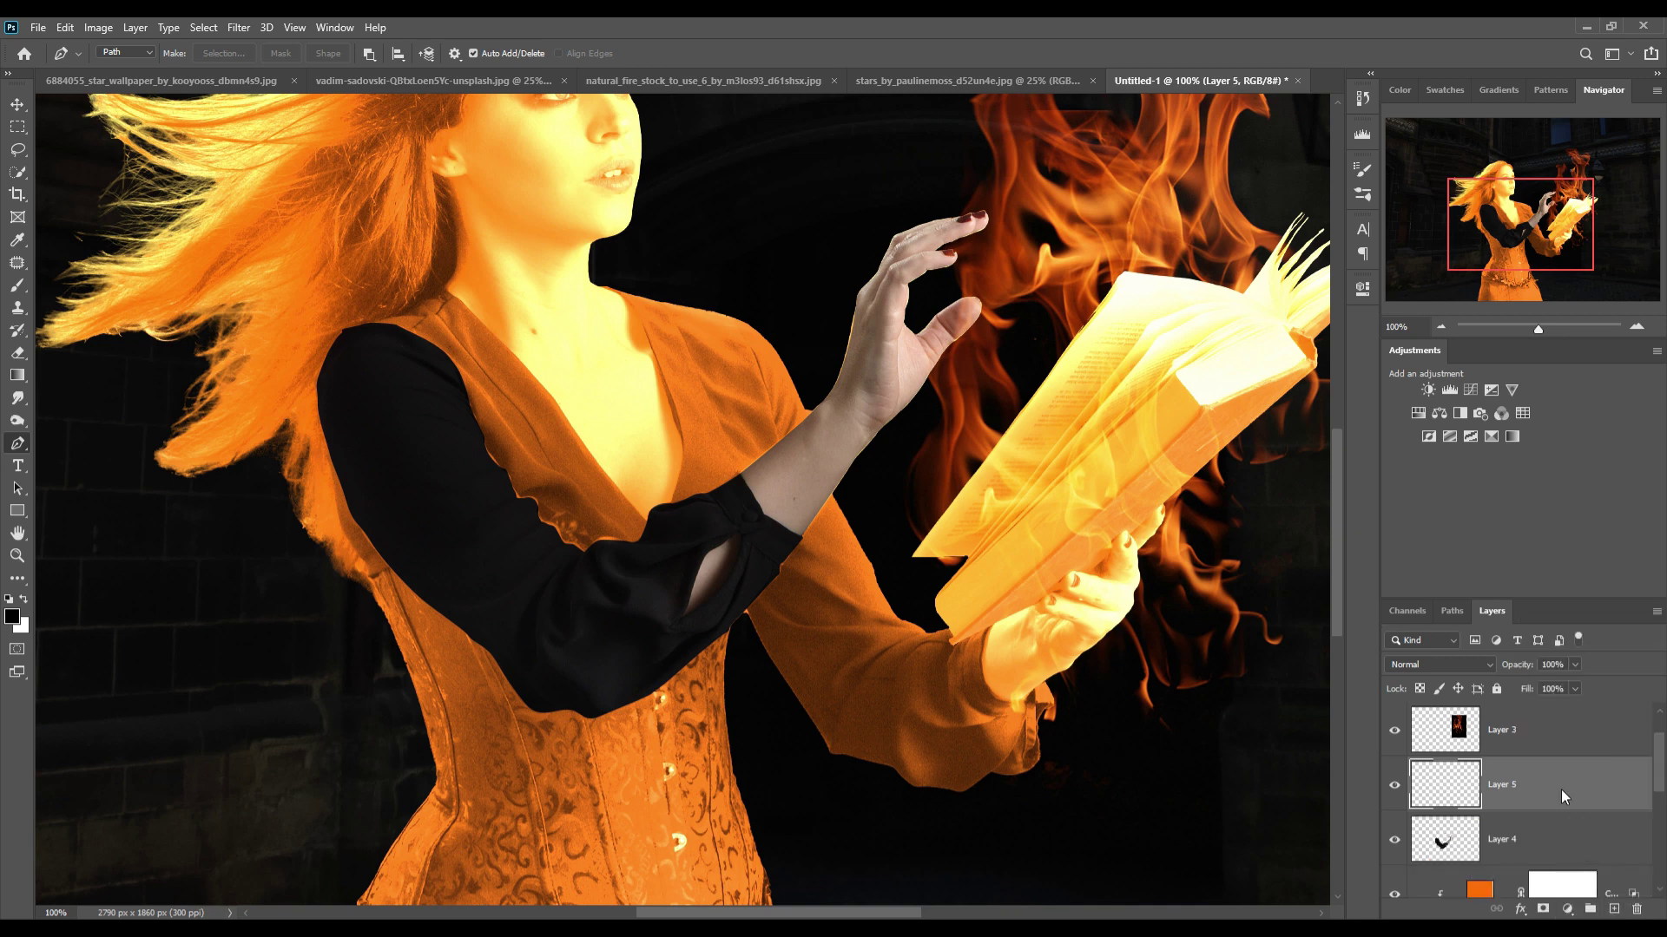
Clip the new Layer 5 to Layer 4 and set it to Linear Dodge (Add).
{"action": "right_click", "coordinate": [1560, 789]}
{"action": "left_click", "coordinate": [1467, 387]}
{"action": "left_click", "coordinate": [1462, 664]}
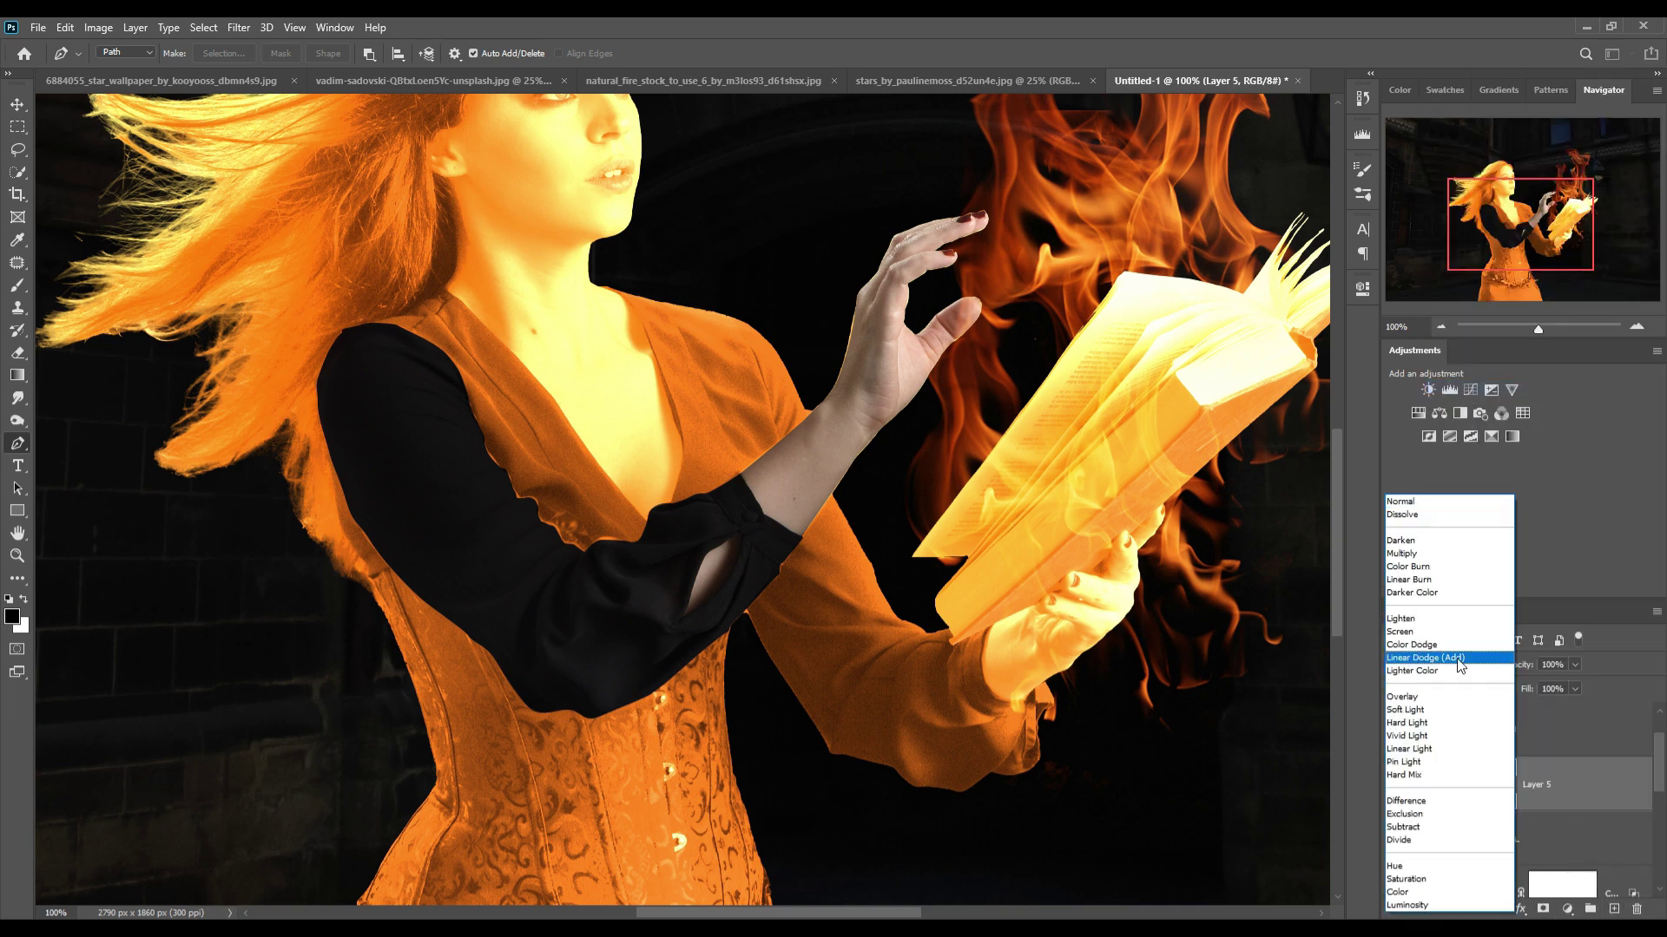
{"action": "left_click", "coordinate": [1459, 659]}
{"action": "left_click", "coordinate": [1568, 909]}
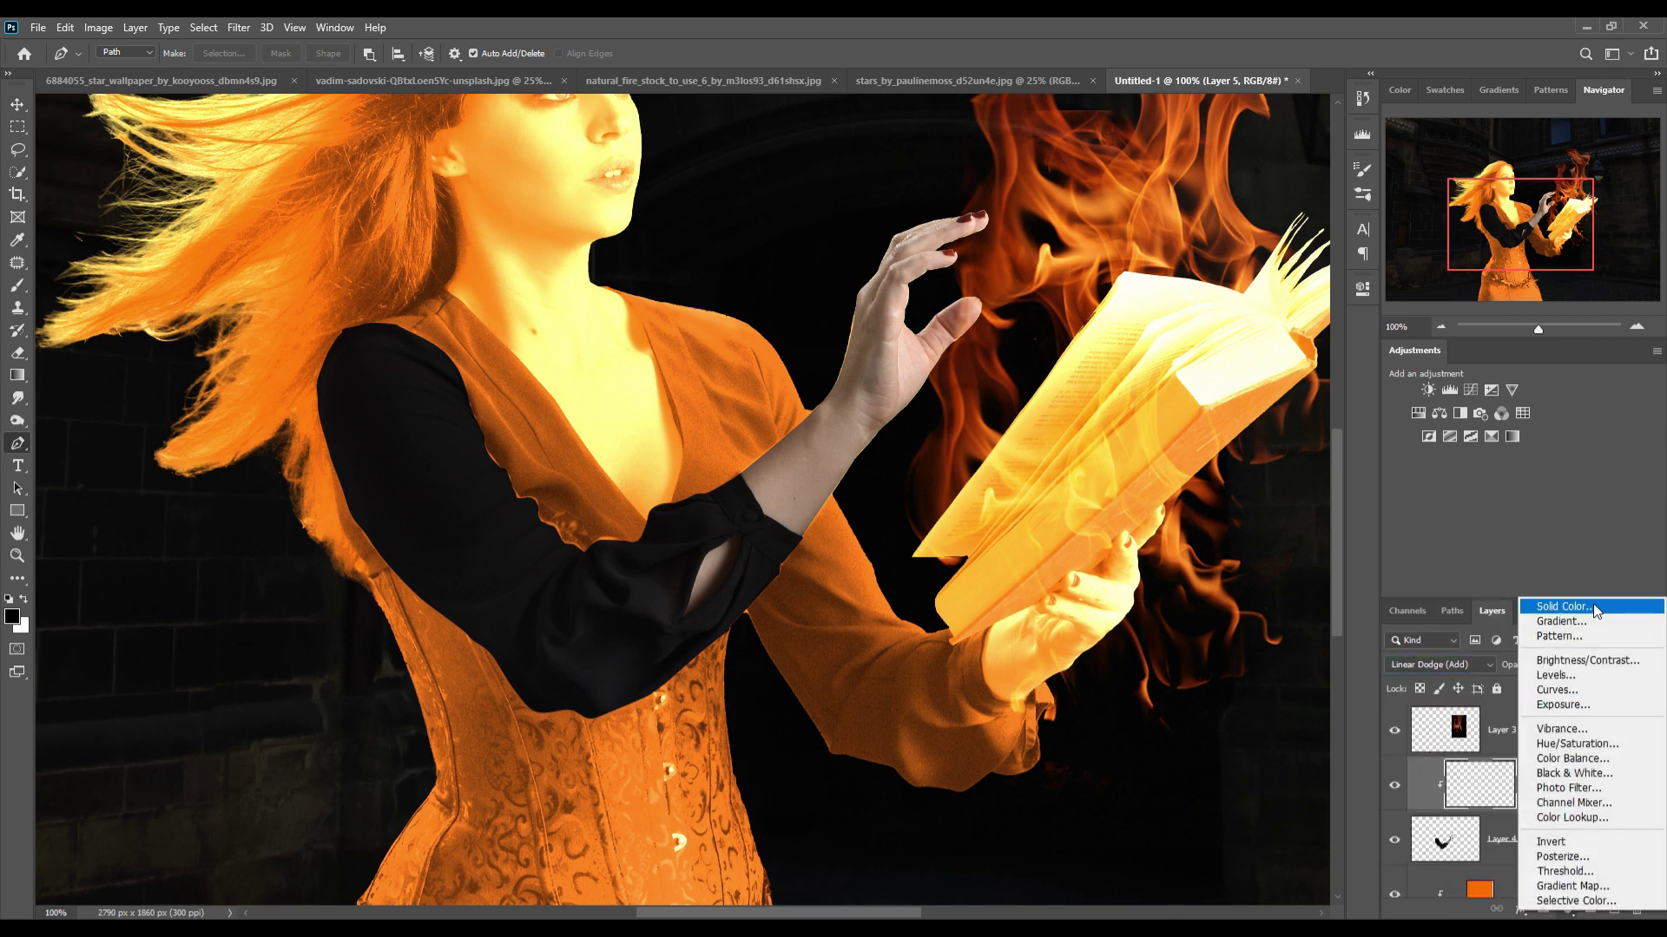
Add a saturated red-orange Solid Color fill sampled from the canvas.
{"action": "left_click", "coordinate": [1592, 605]}
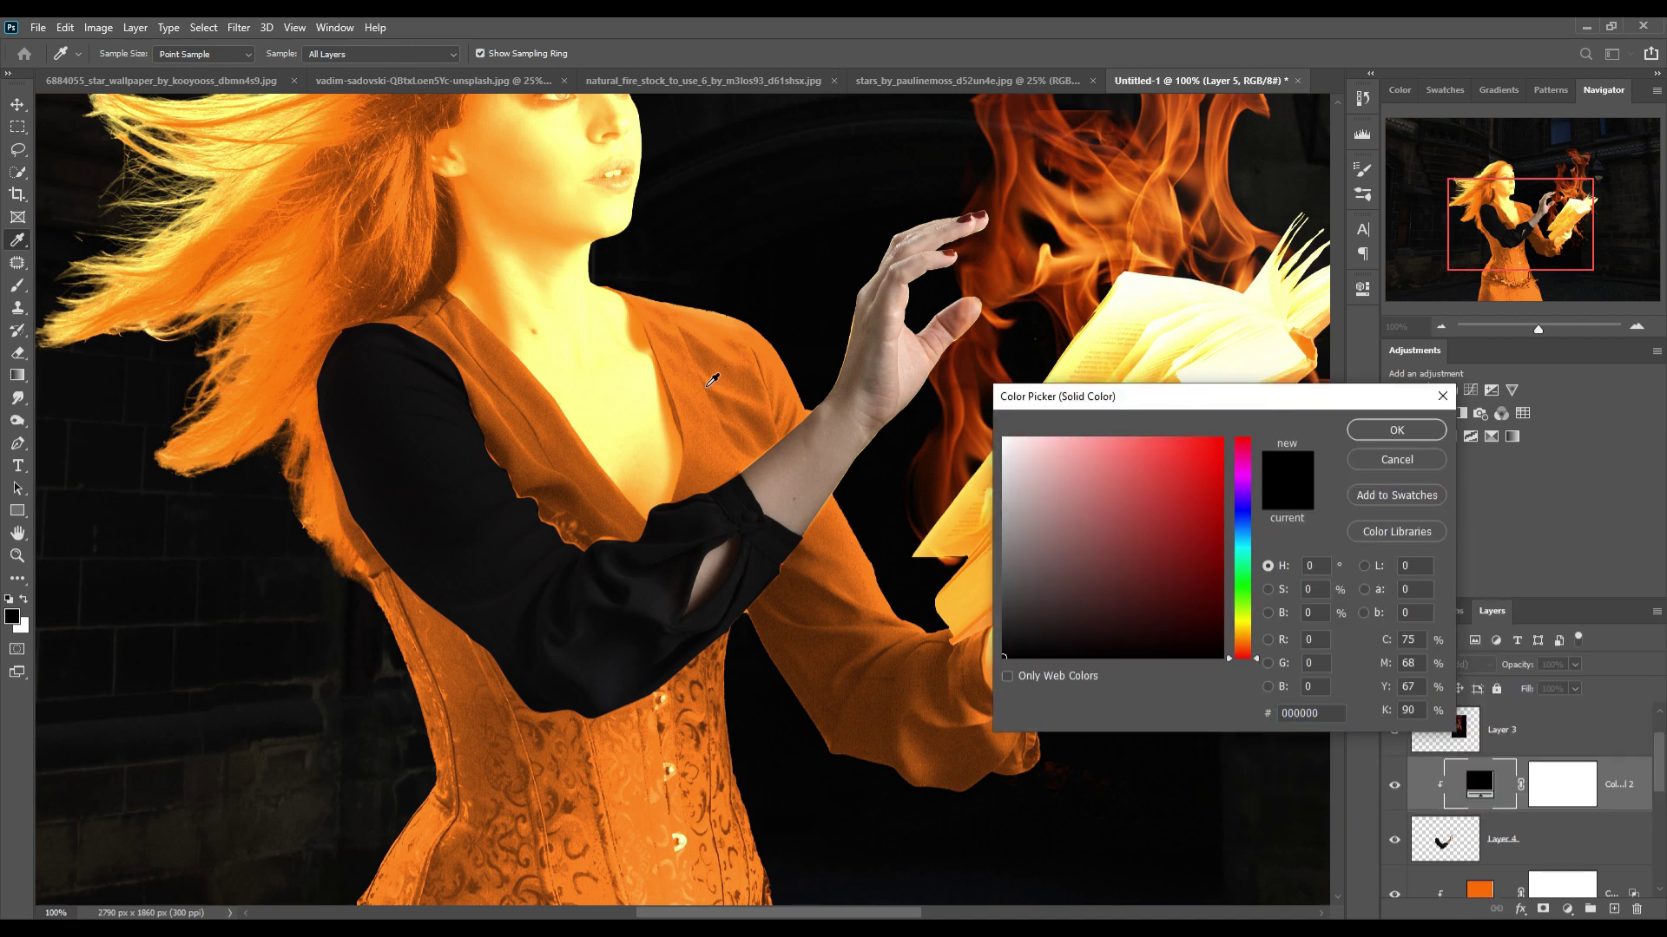
{"action": "left_click", "coordinate": [712, 380]}
{"action": "left_click", "coordinate": [1221, 442]}
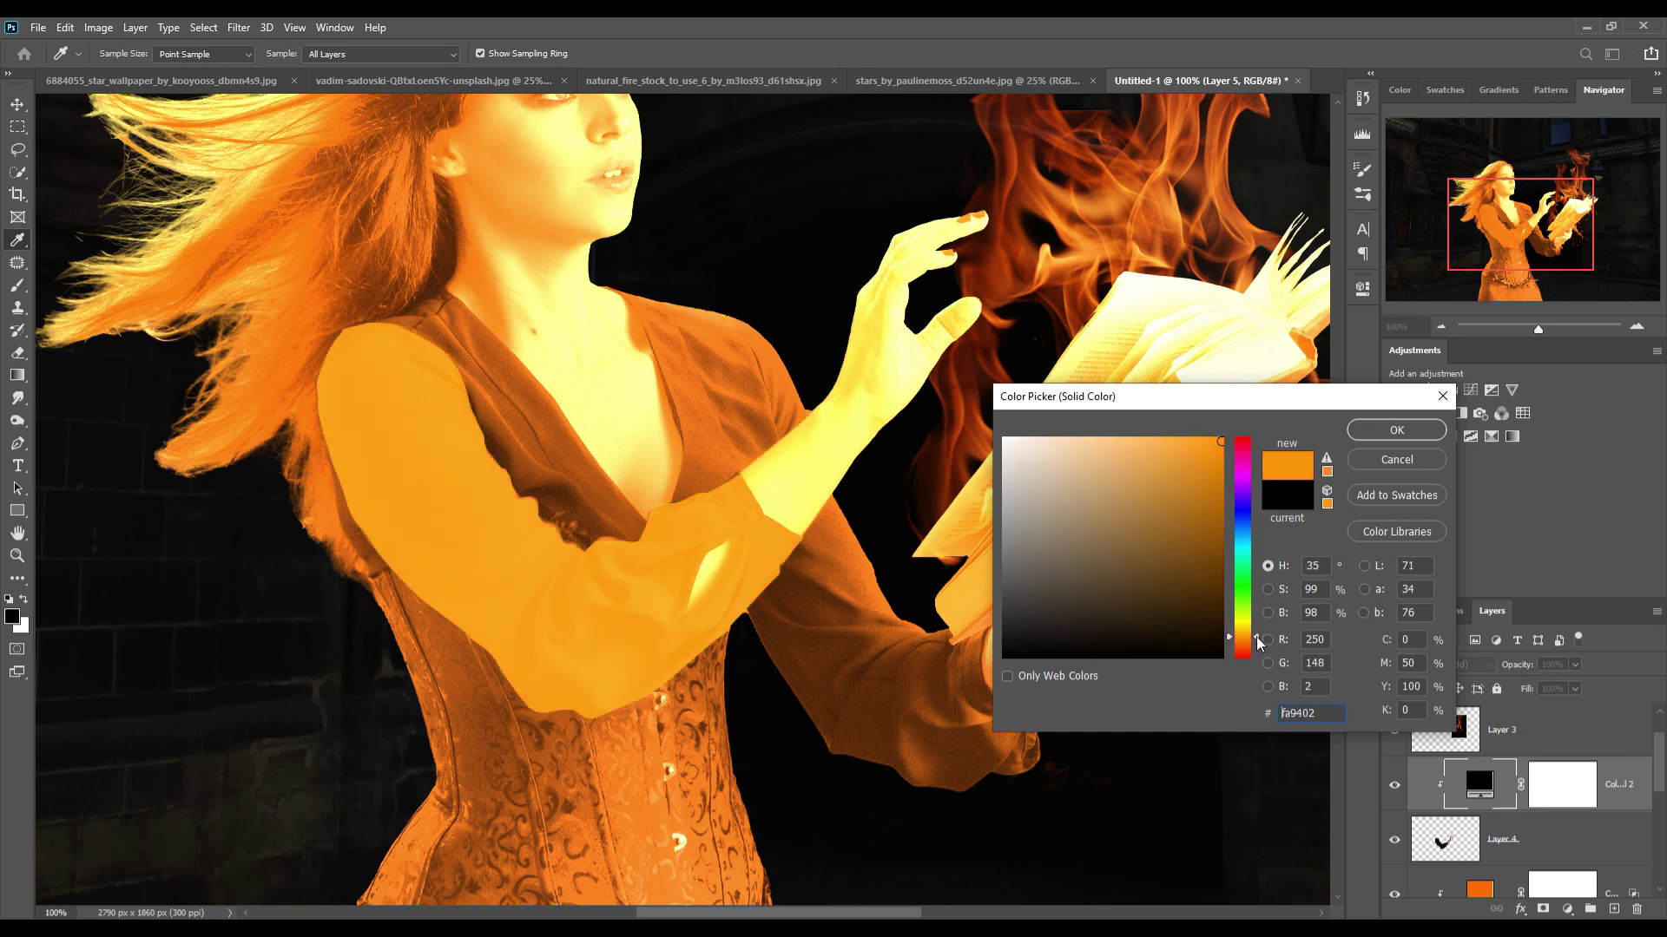
{"action": "left_click_drag", "start_coordinate": [1258, 646], "coordinate": [1259, 650]}
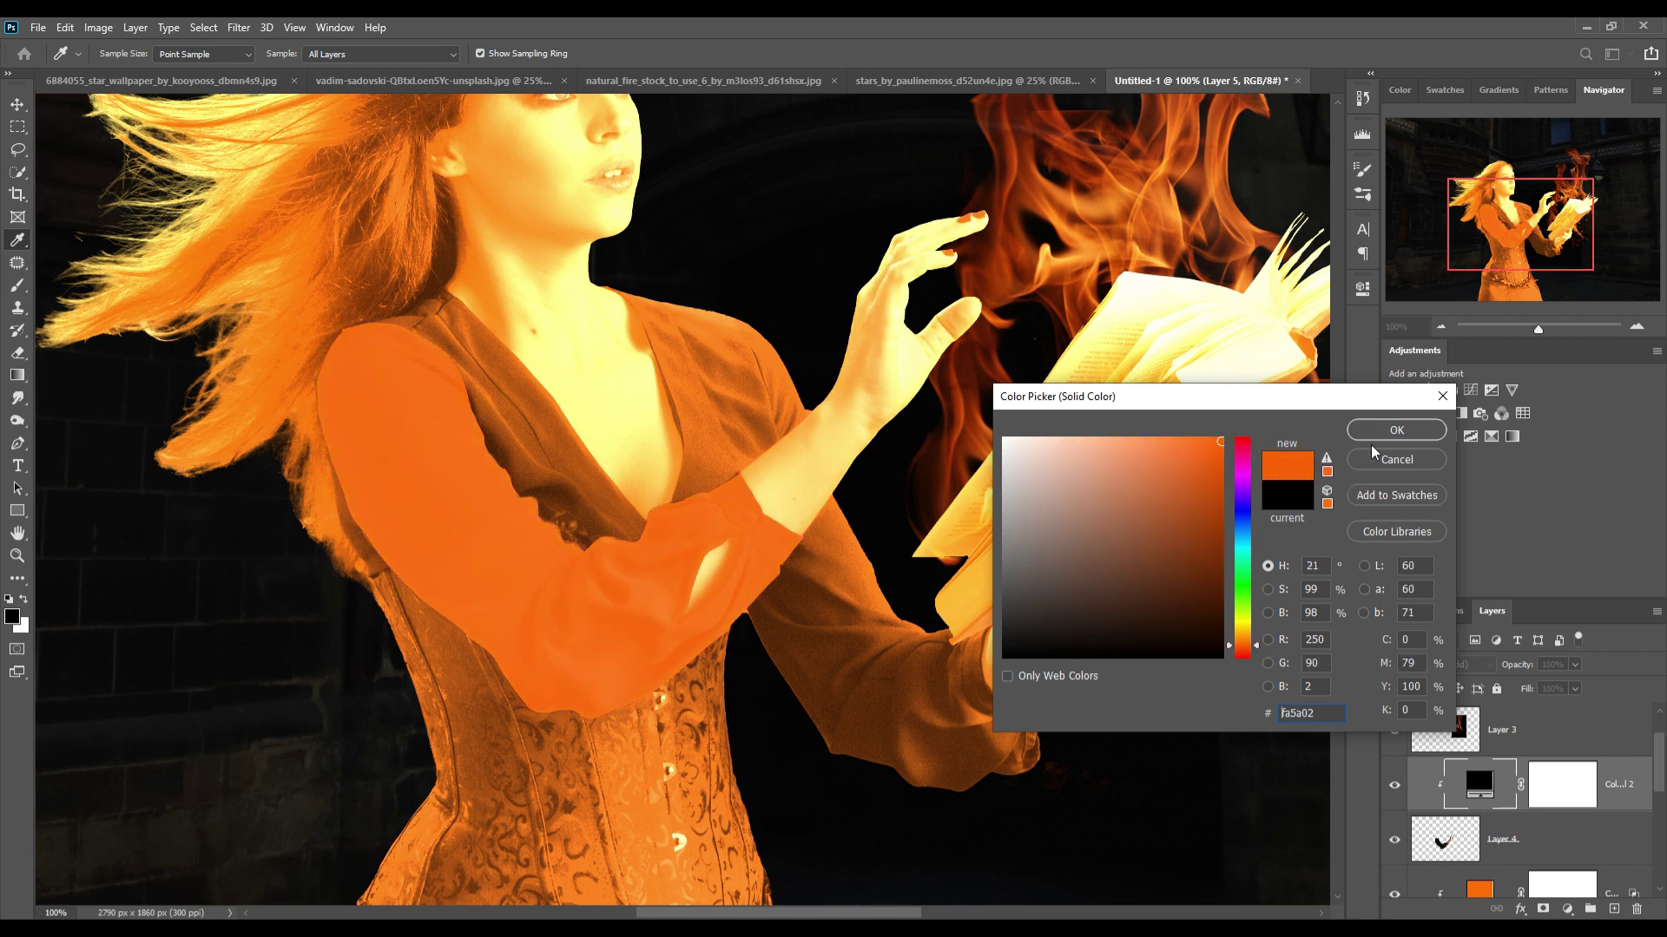
{"action": "left_click", "coordinate": [1396, 430]}
Fade the orange fill out of the shadows with Blend If 0/18, then select its mask.
{"action": "left_click", "coordinate": [1577, 784]}
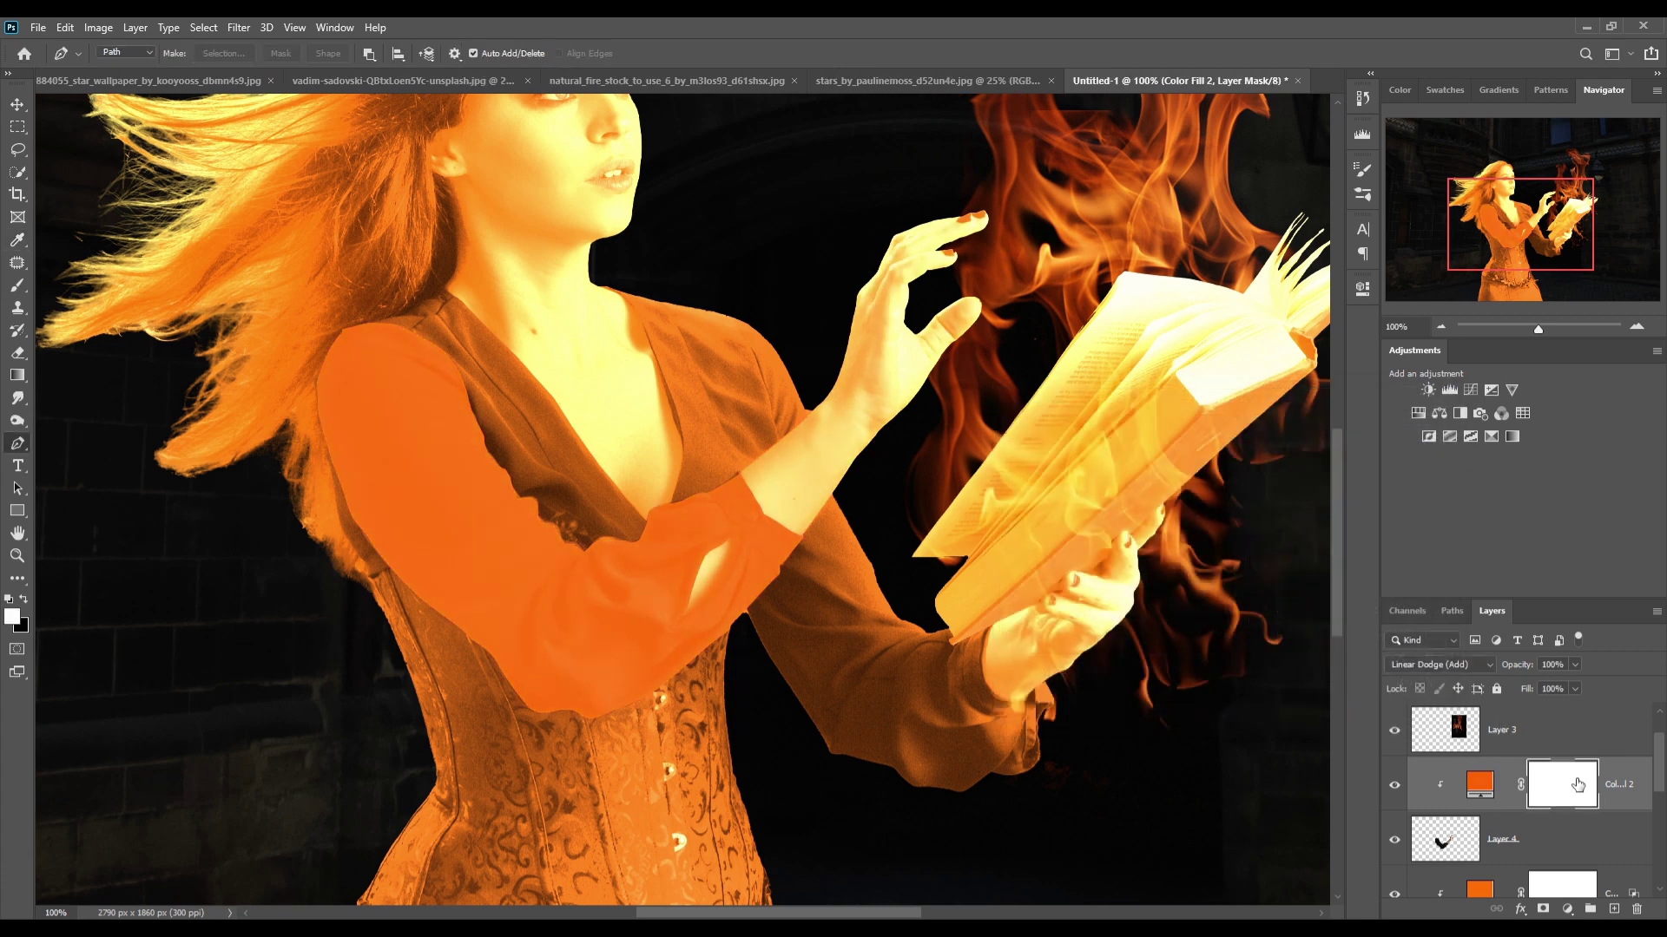
{"action": "right_click", "coordinate": [1491, 791]}
{"action": "key", "text": "Escape"}
{"action": "right_click", "coordinate": [1487, 792]}
{"action": "key", "text": "Escape"}
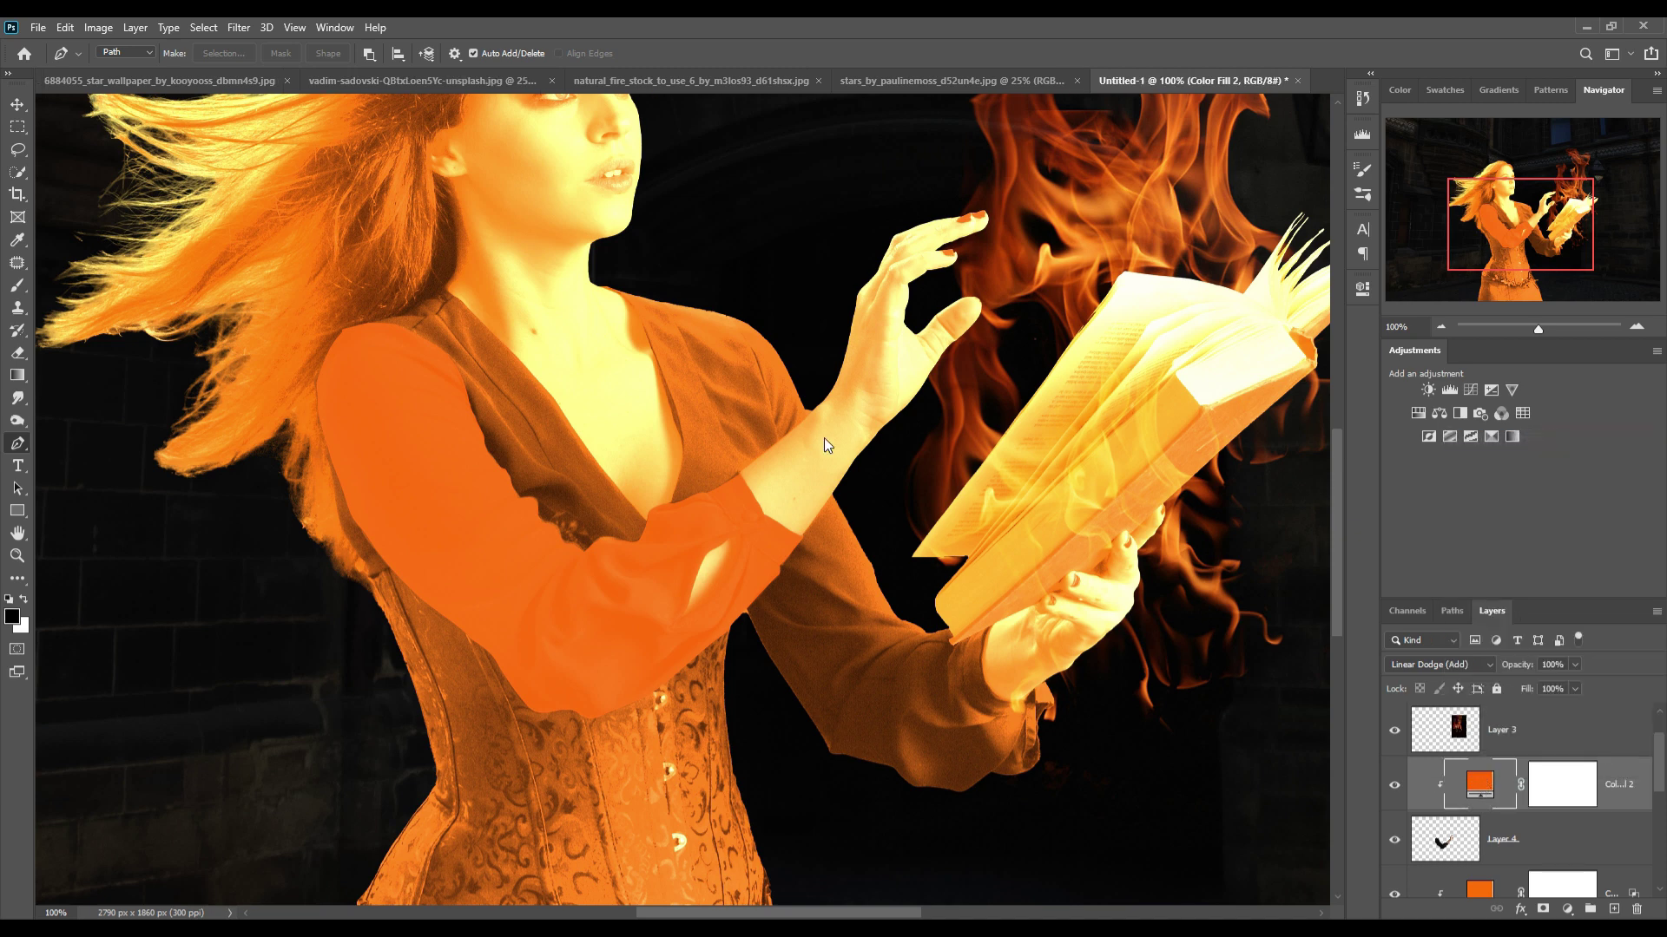
{"action": "left_click_drag", "start_coordinate": [947, 650], "coordinate": [966, 657]}
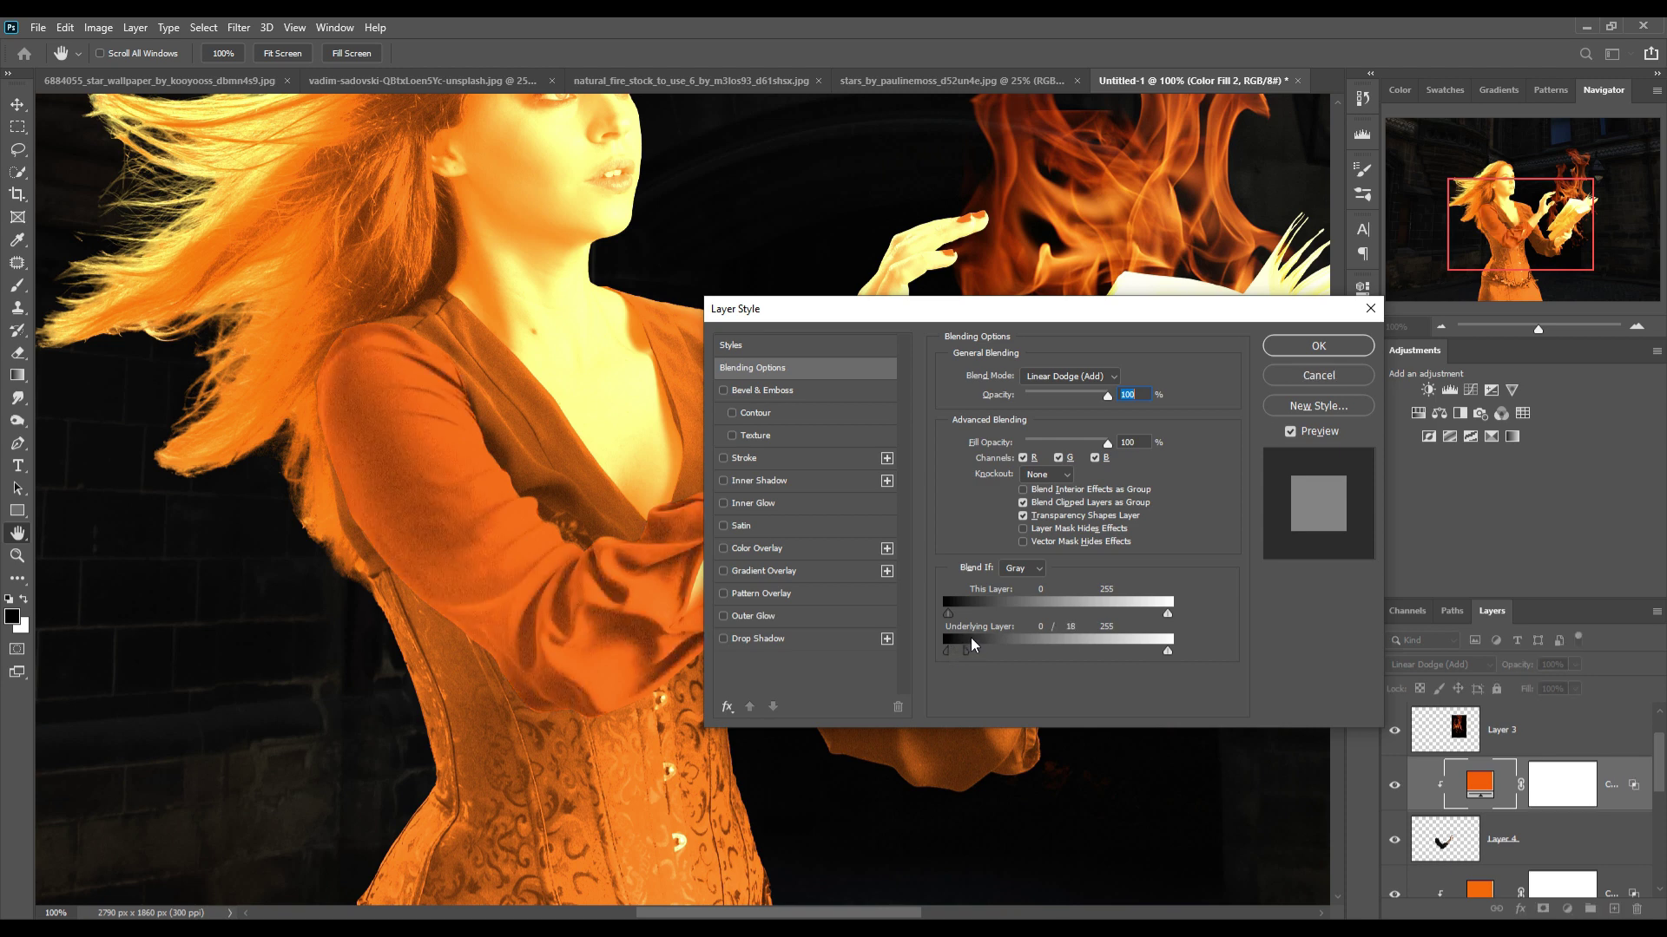
{"action": "left_click", "coordinate": [1317, 346]}
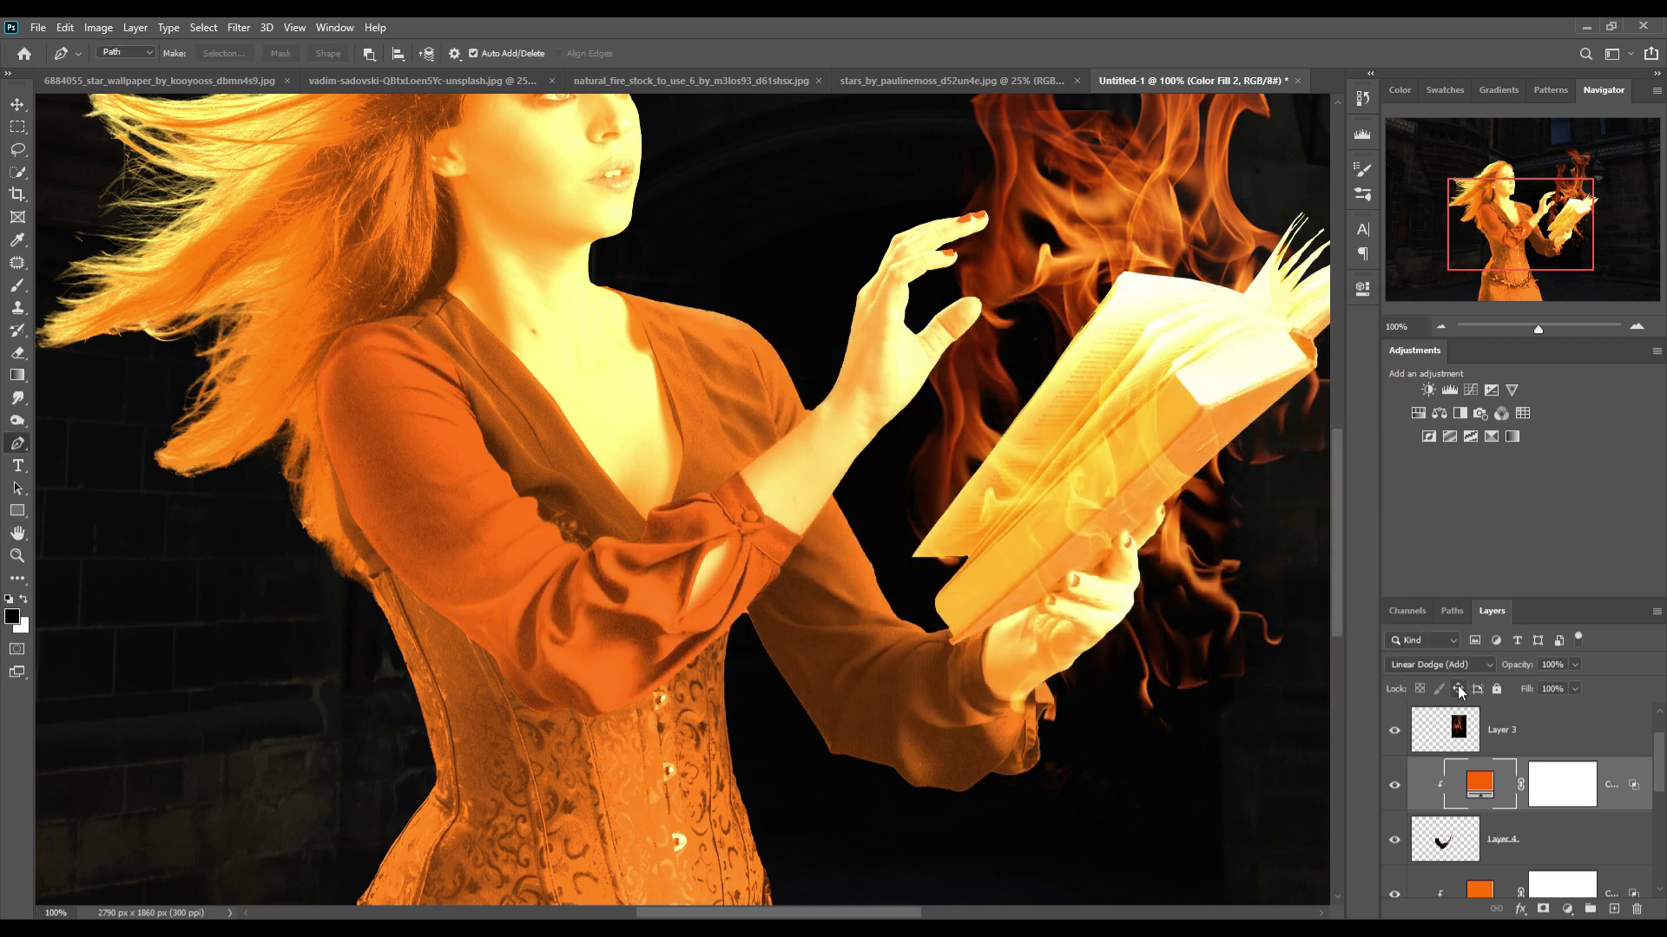
{"action": "scroll", "coordinate": [1569, 825], "scroll_direction": "down", "scroll_amount": 1}
{"action": "left_click", "coordinate": [1575, 839]}
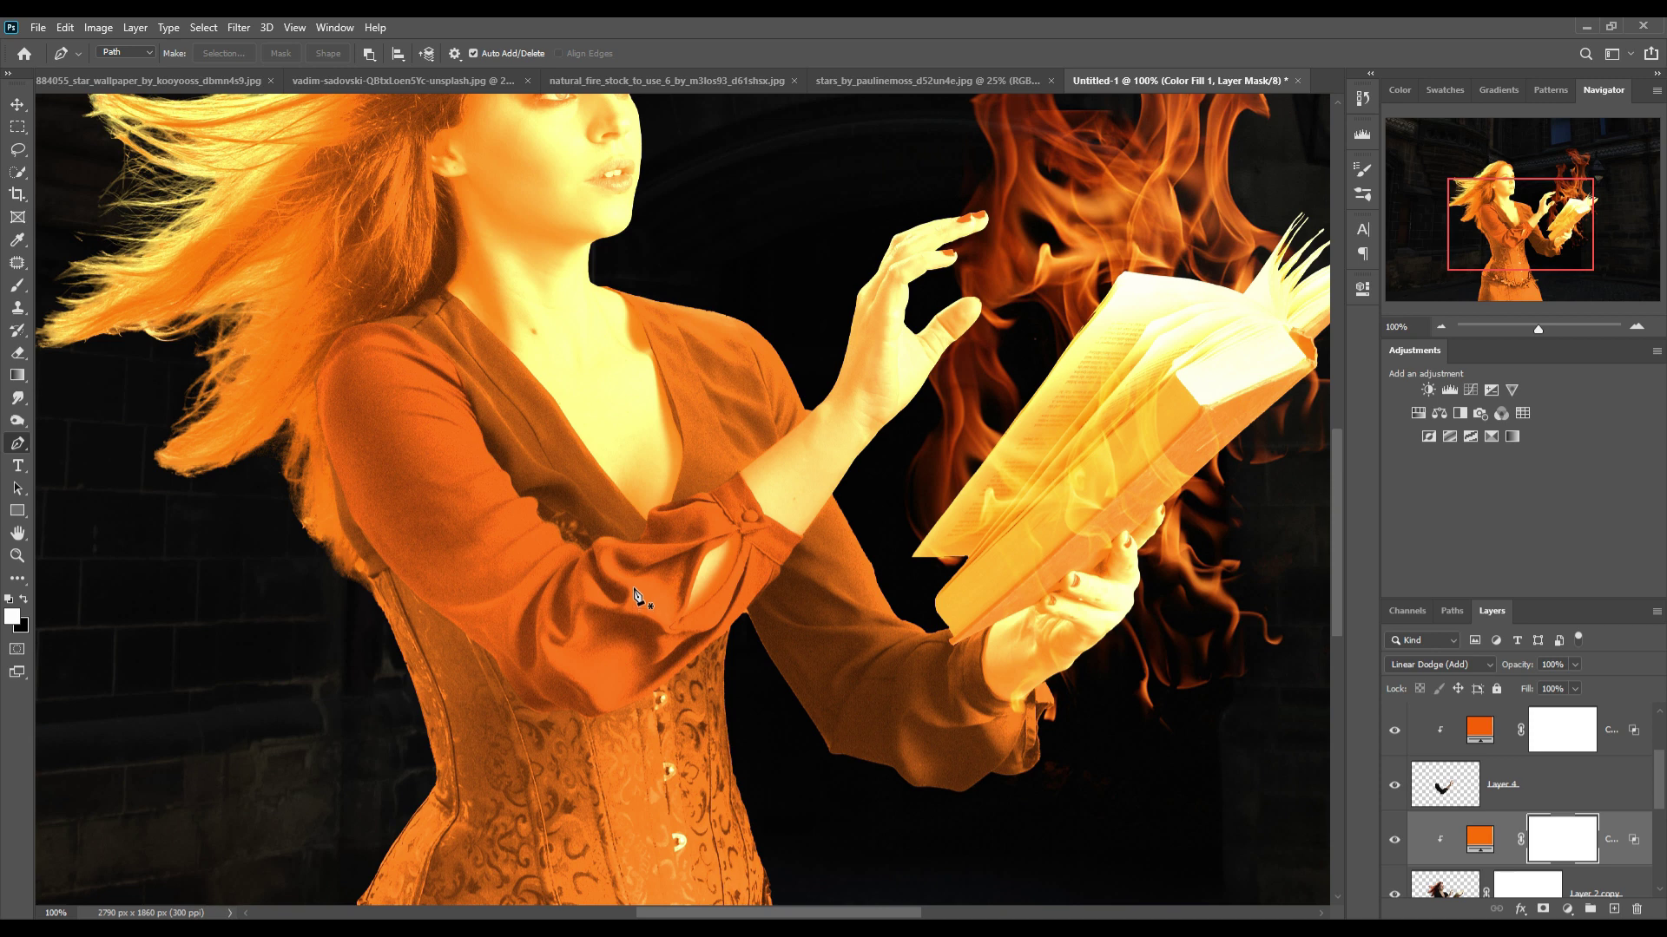
Invert the Color Fill 1 mask to hide the glow and set up a smaller brush.
{"action": "left_click", "coordinate": [17, 105]}
{"action": "key", "text": "ctrl+i"}
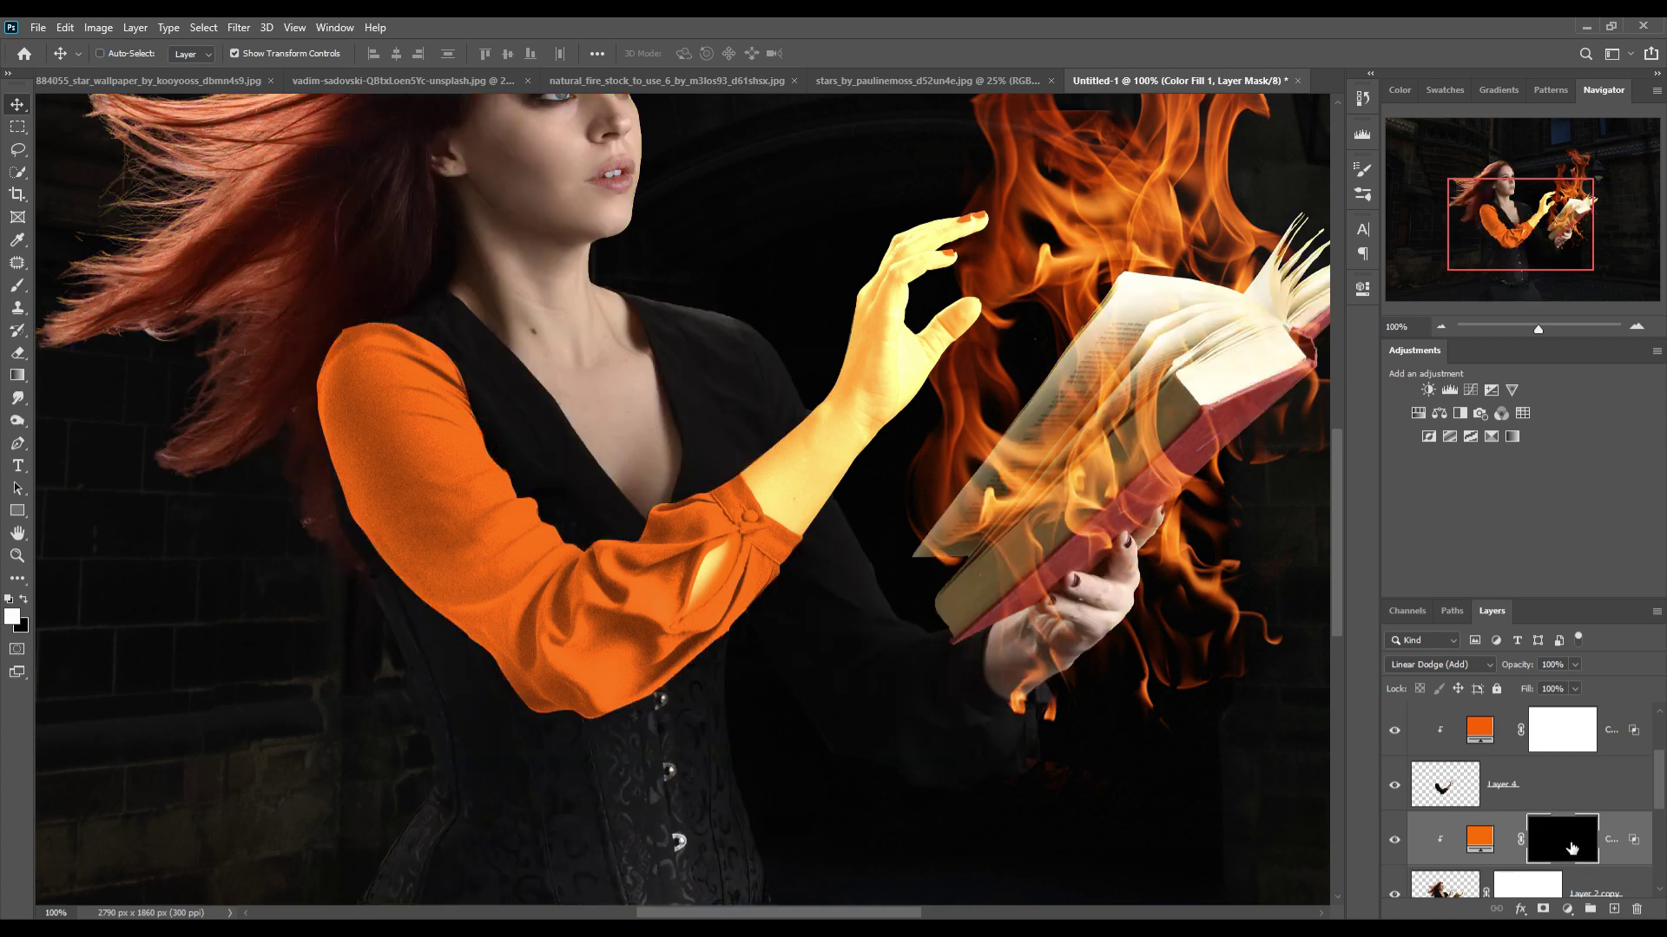
{"action": "left_click", "coordinate": [11, 290]}
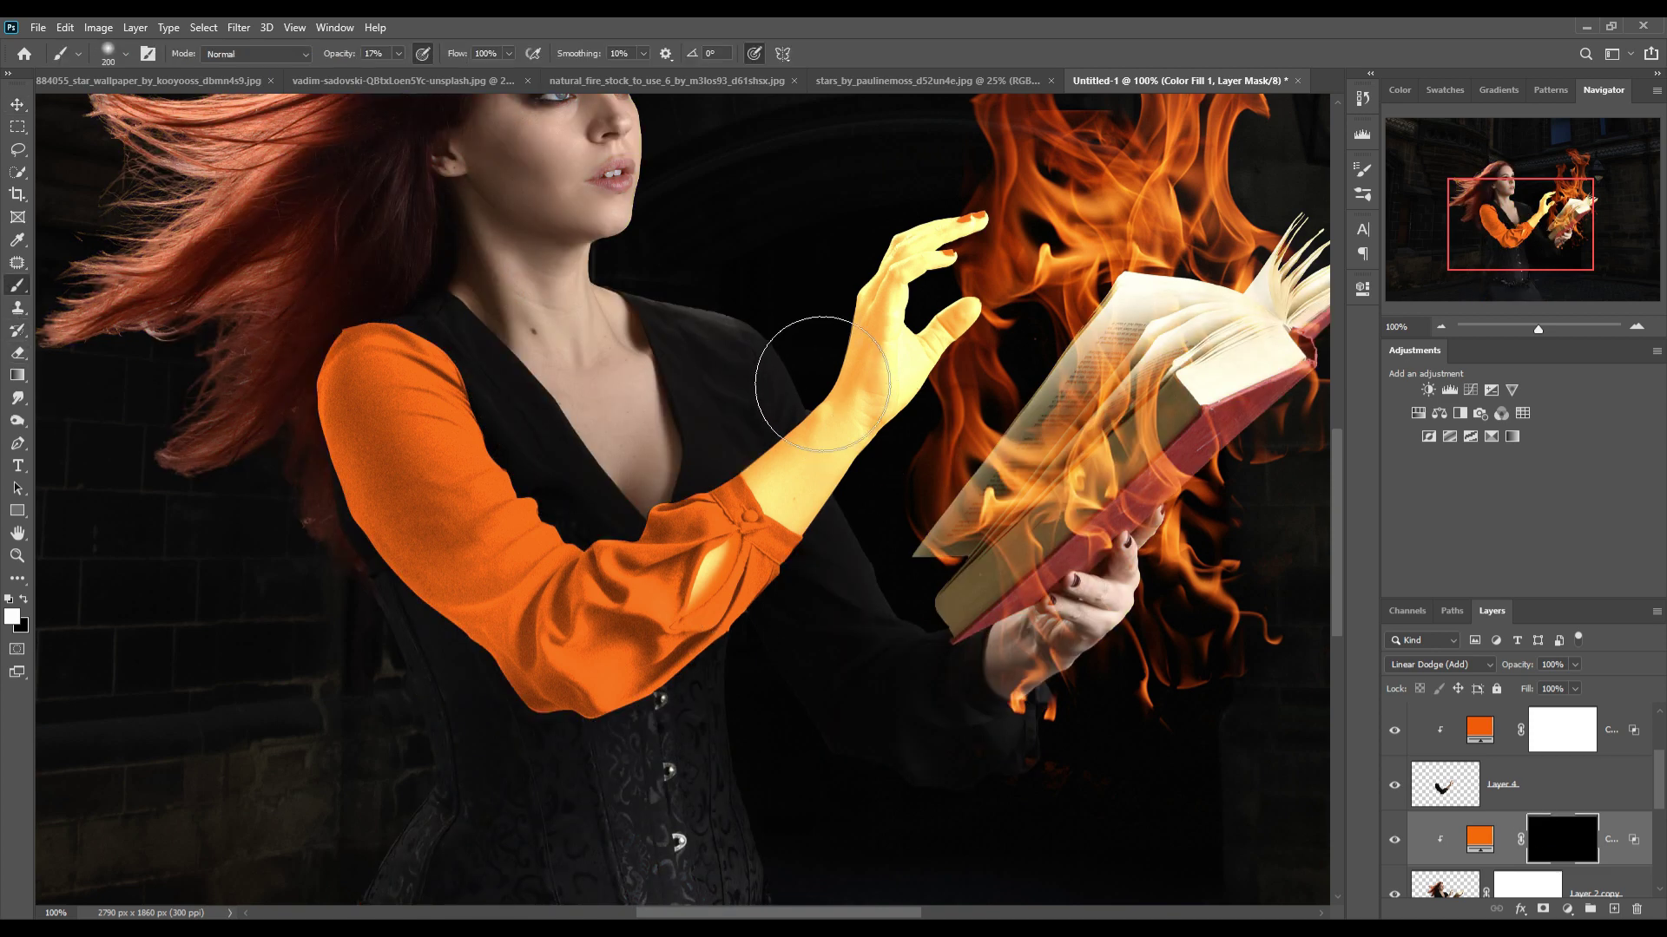
{"action": "key", "text": "bracketleft"}
{"action": "key", "text": "bracketleft"}
{"action": "key", "text": "bracketleft"}
{"action": "key", "text": "bracketleft"}
{"action": "key", "text": "bracketleft"}
{"action": "key", "text": "bracketleft"}
{"action": "key", "text": "bracketleft"}
{"action": "left_click_drag", "start_coordinate": [400, 56], "coordinate": [402, 73]}
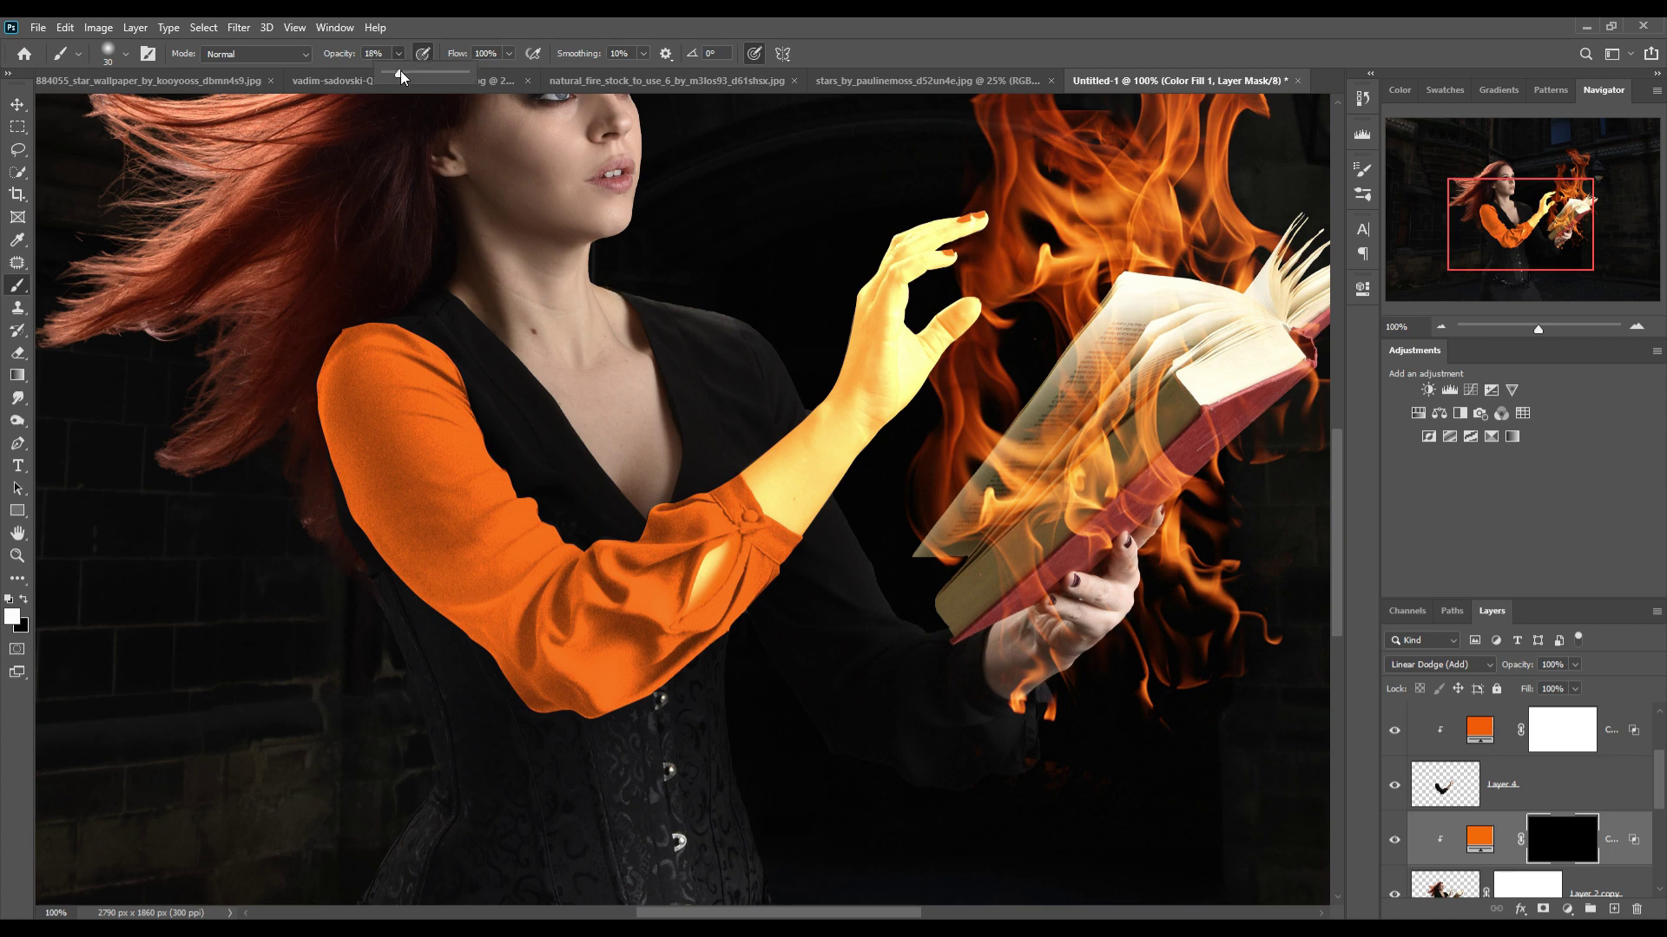
{"action": "key", "text": "bracketleft"}
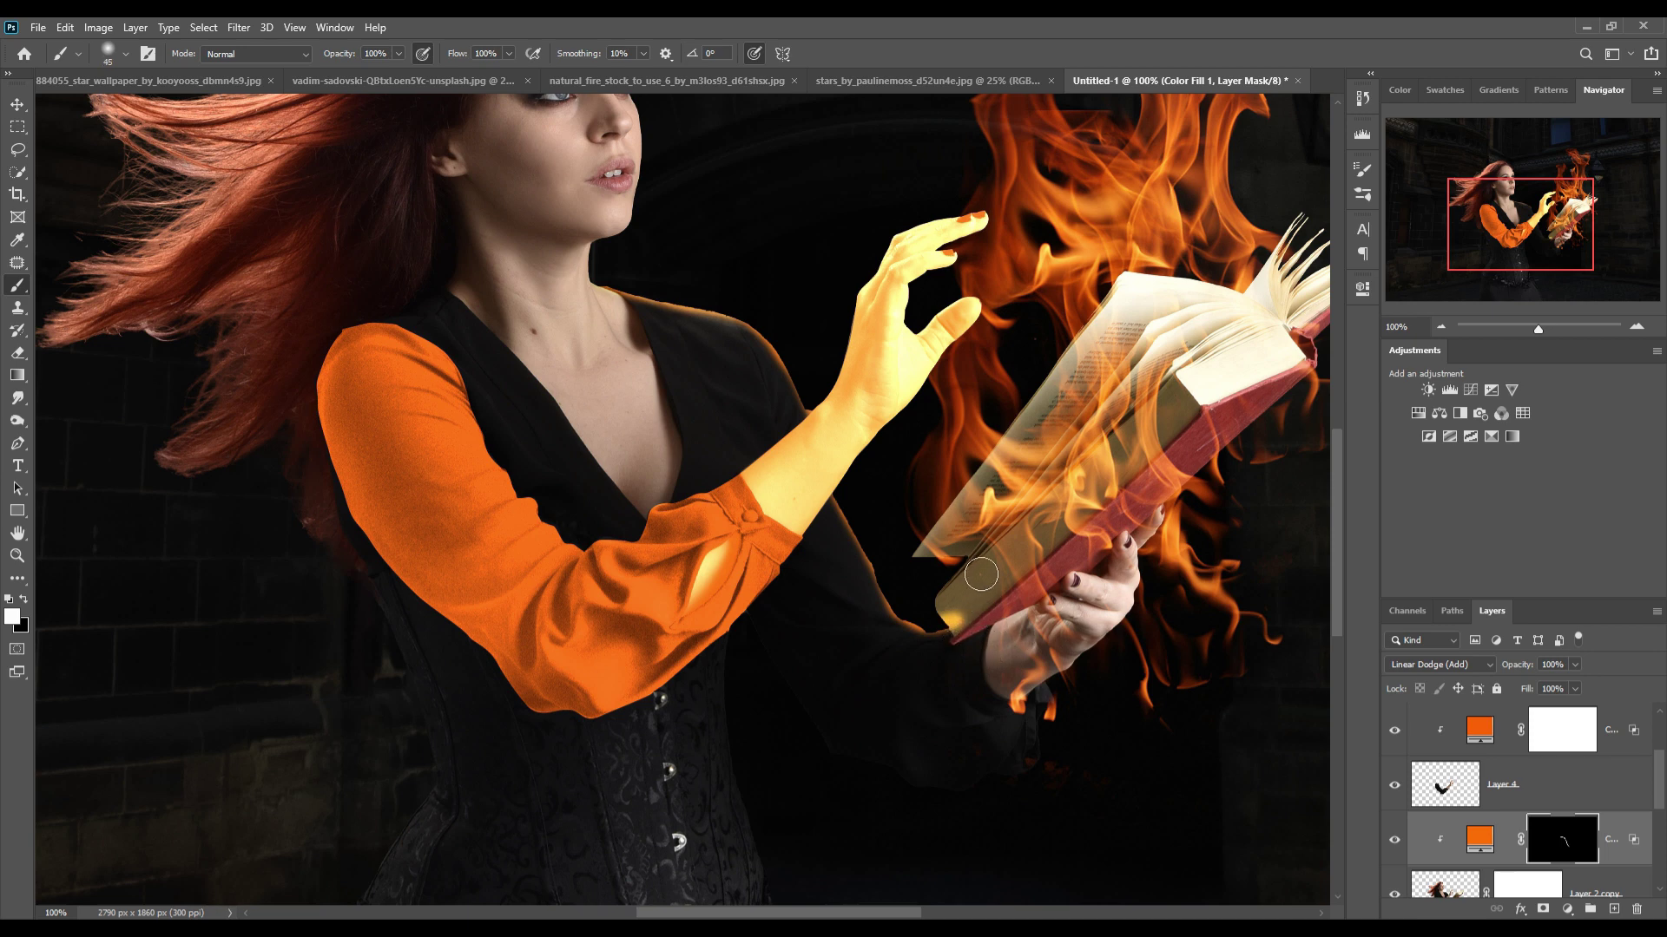
Paint white on the mask to restore orange glow on the book pages, spine and hand.
{"action": "mouse_move", "coordinate": [981, 574]}
{"action": "left_mouse_down"}
{"action": "mouse_move", "coordinate": [1034, 517]}
{"action": "mouse_move", "coordinate": [1069, 557]}
{"action": "mouse_move", "coordinate": [1308, 391]}
{"action": "mouse_move", "coordinate": [1100, 513]}
{"action": "mouse_move", "coordinate": [1161, 406]}
{"action": "left_mouse_up"}
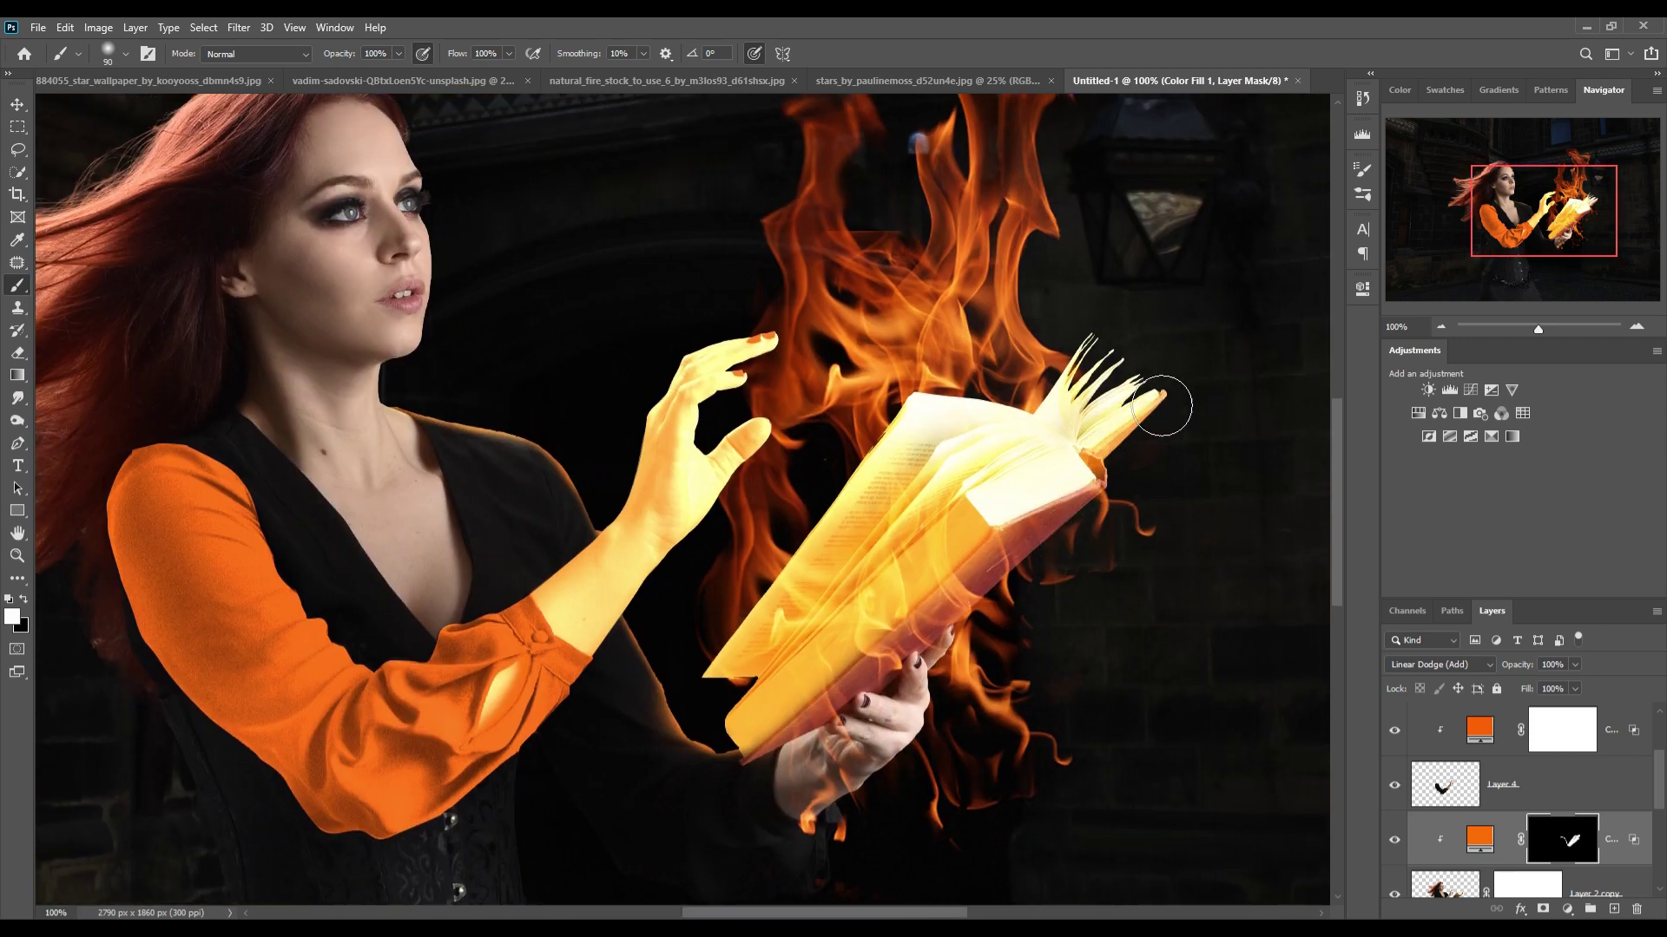
{"action": "mouse_move", "coordinate": [1046, 521]}
{"action": "left_mouse_down"}
{"action": "mouse_move", "coordinate": [1090, 513]}
{"action": "mouse_move", "coordinate": [783, 748]}
{"action": "left_mouse_up"}
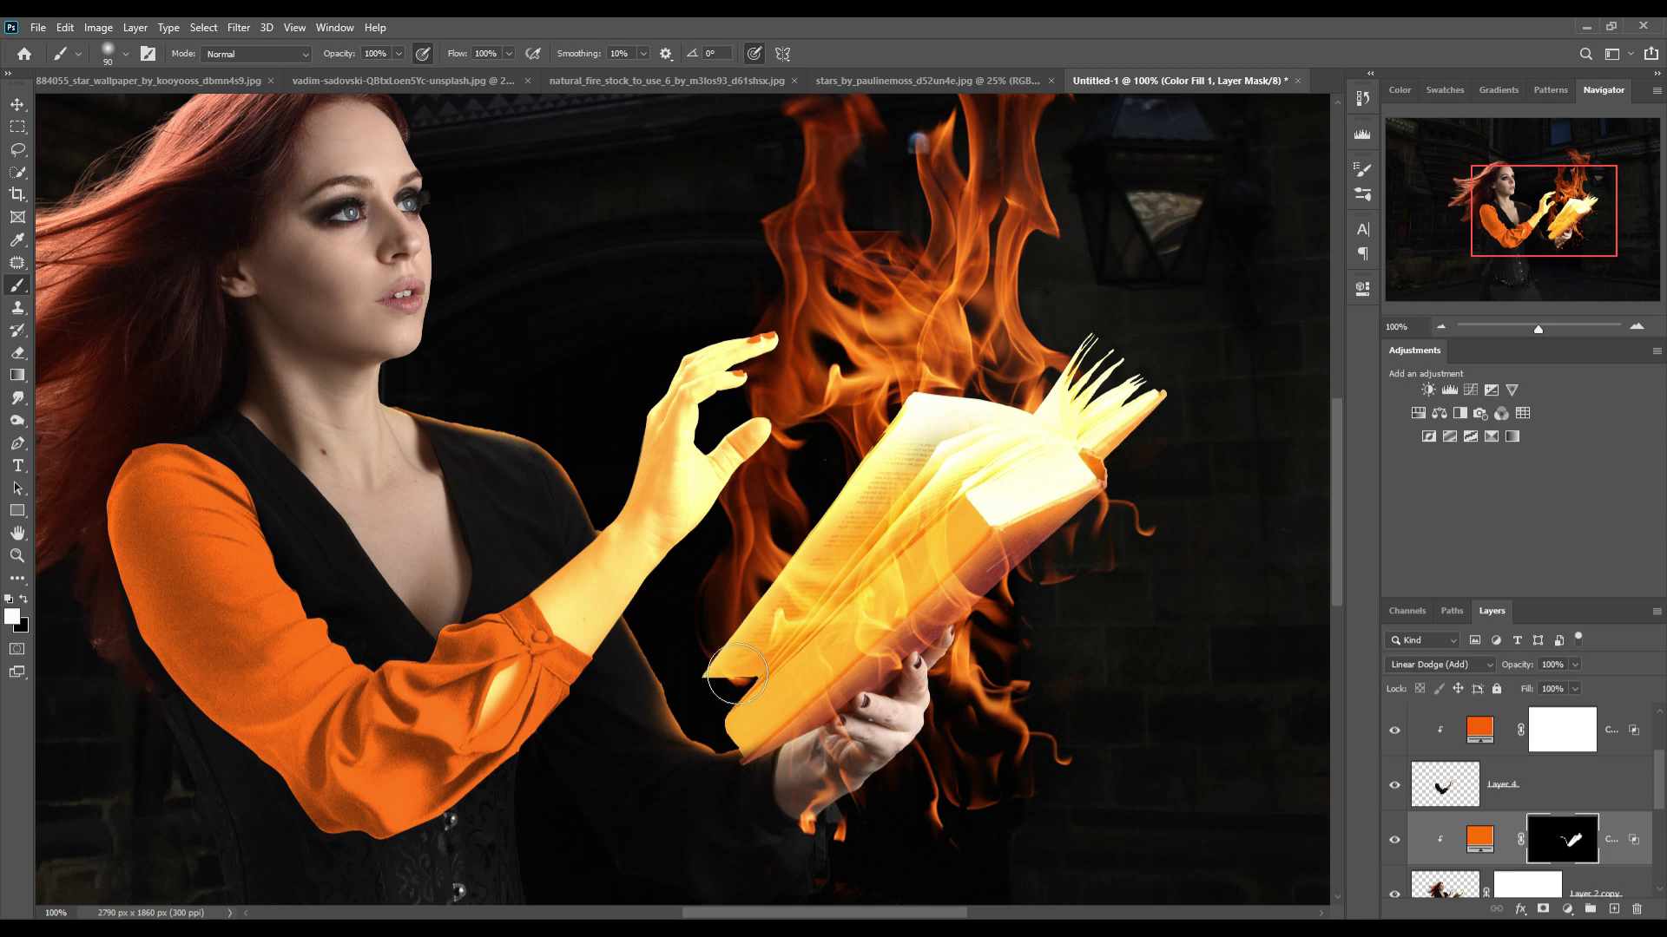
{"action": "key", "text": "bracketleft"}
{"action": "key", "text": "bracketleft"}
{"action": "key", "text": "bracketleft"}
{"action": "key", "text": "bracketright"}
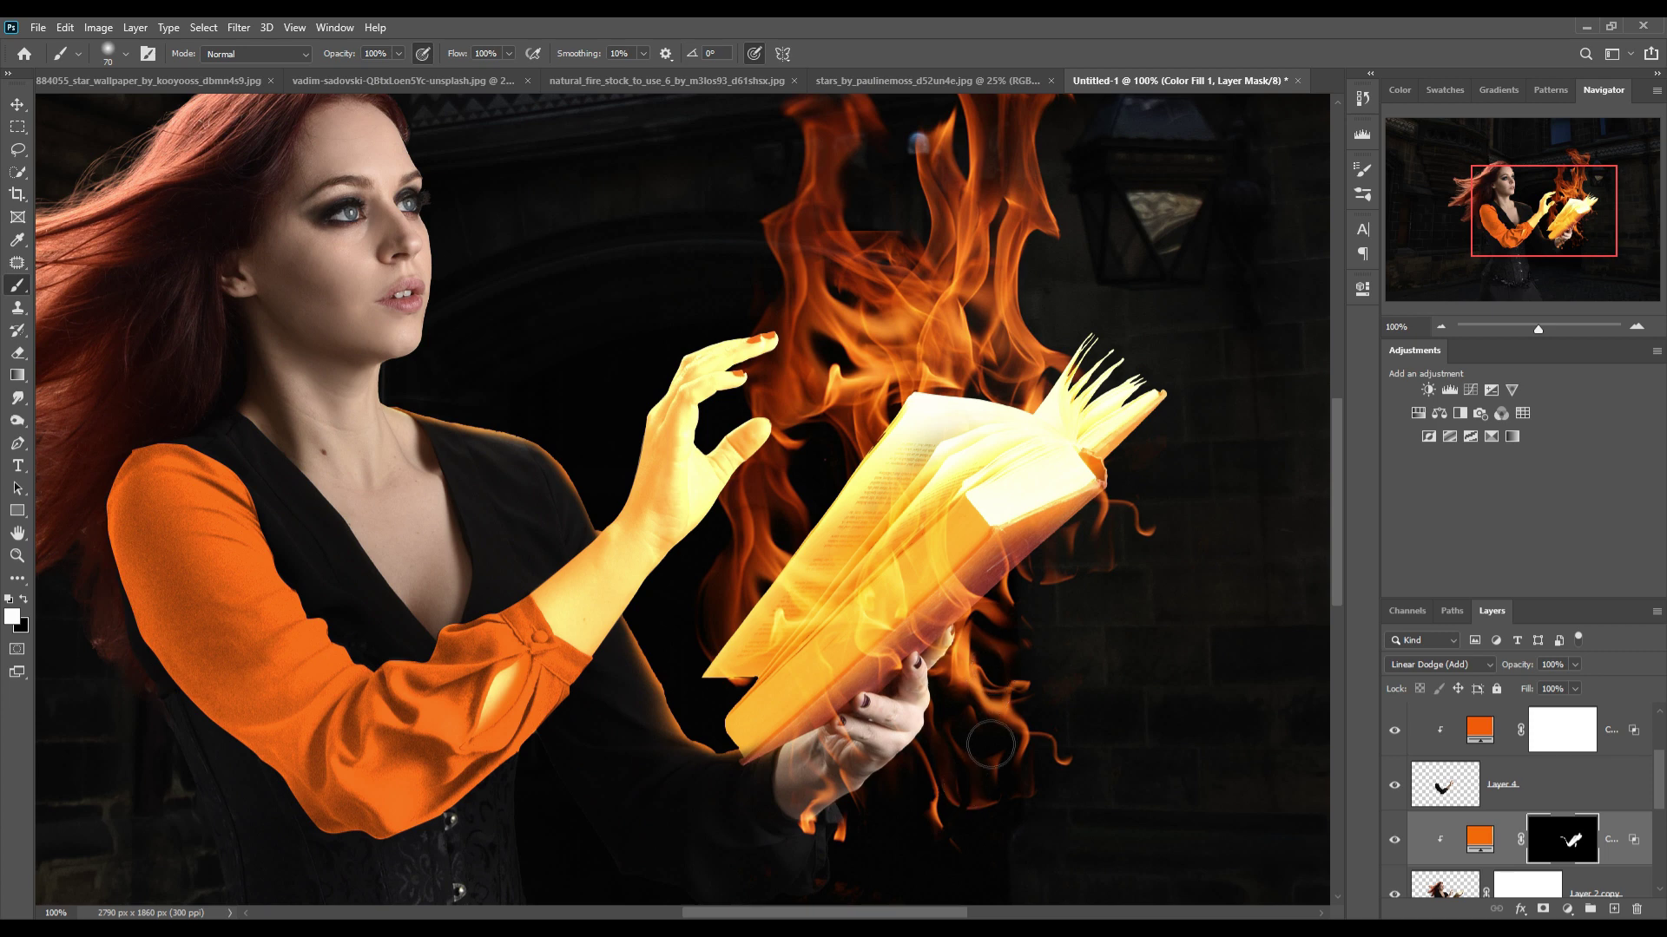
{"action": "key", "text": "bracketleft"}
{"action": "key", "text": "bracketleft"}
{"action": "key", "text": "bracketleft"}
{"action": "left_click_drag", "start_coordinate": [875, 826], "coordinate": [923, 622]}
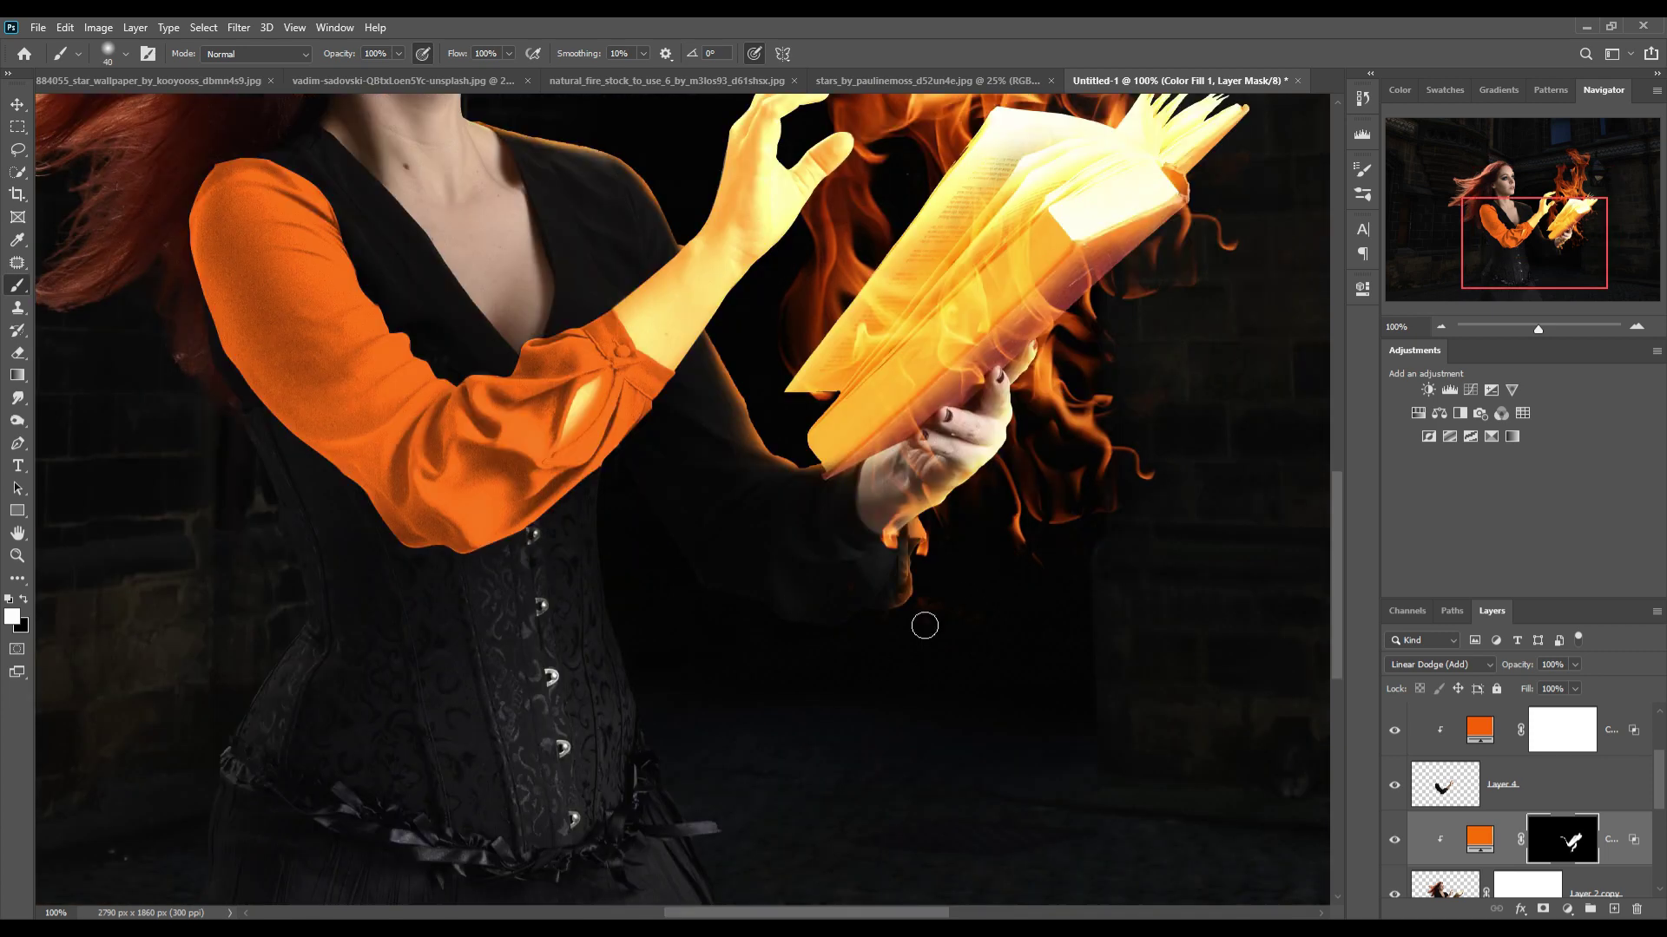
{"action": "key", "text": "bracketright"}
{"action": "key", "text": "bracketright"}
{"action": "key", "text": "bracketright"}
{"action": "left_click_drag", "start_coordinate": [685, 200], "coordinate": [730, 344]}
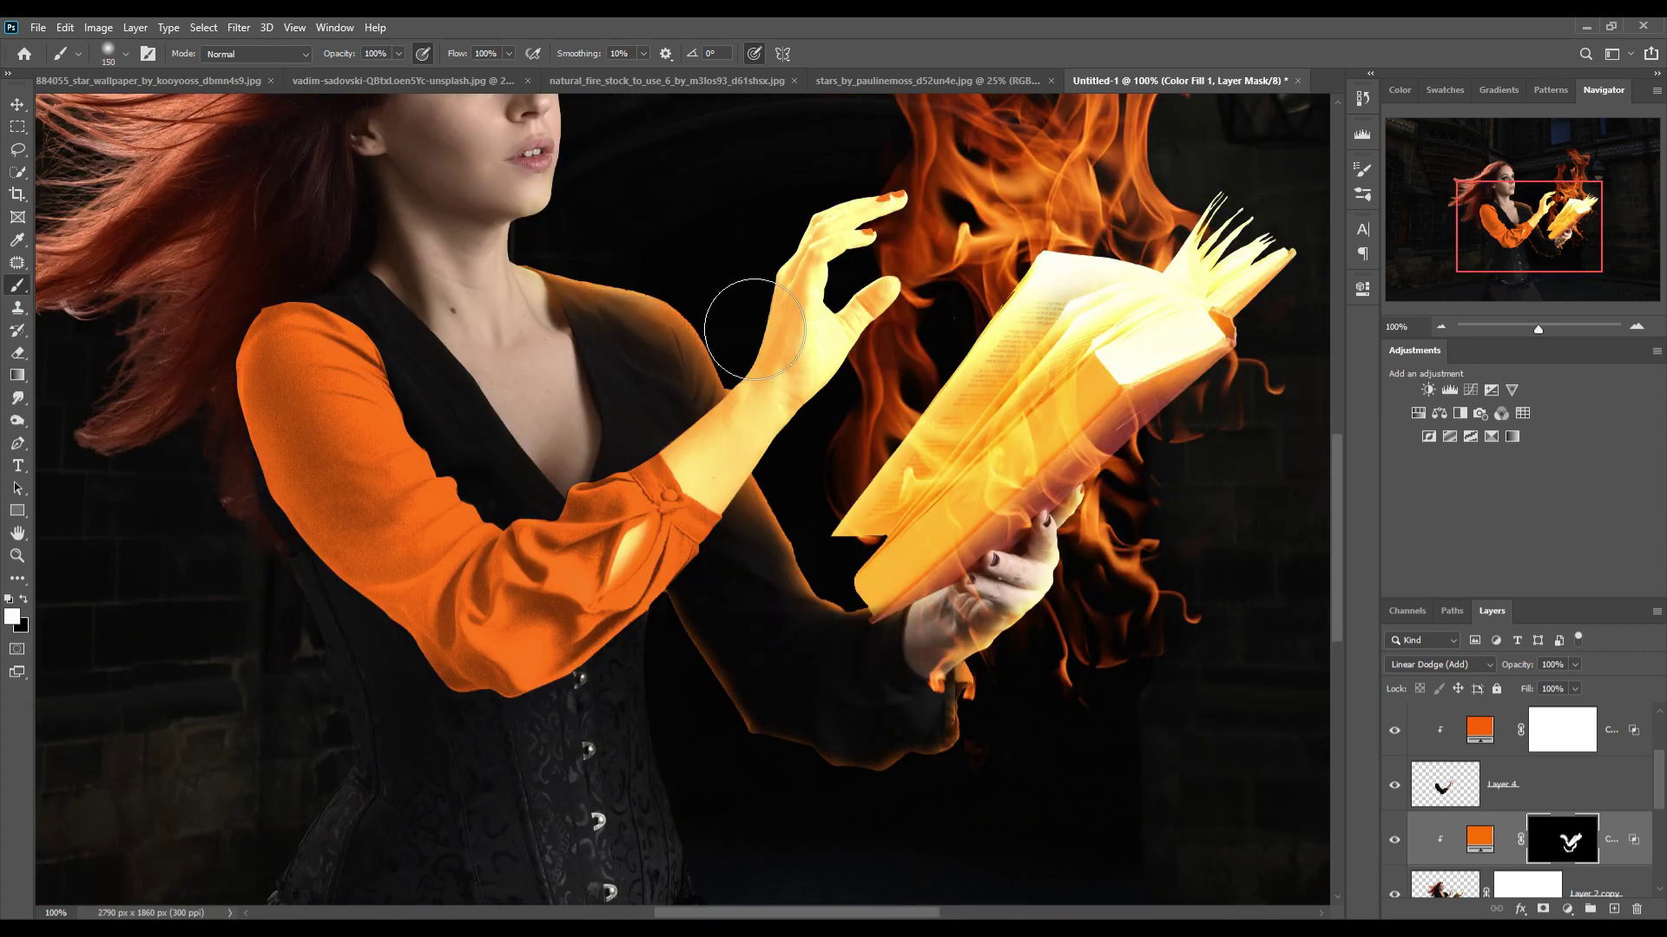
{"action": "key", "text": "bracketright"}
{"action": "key", "text": "bracketright"}
{"action": "key", "text": "bracketright"}
{"action": "key", "text": "bracketleft"}
{"action": "key", "text": "bracketleft"}
{"action": "key", "text": "bracketleft"}
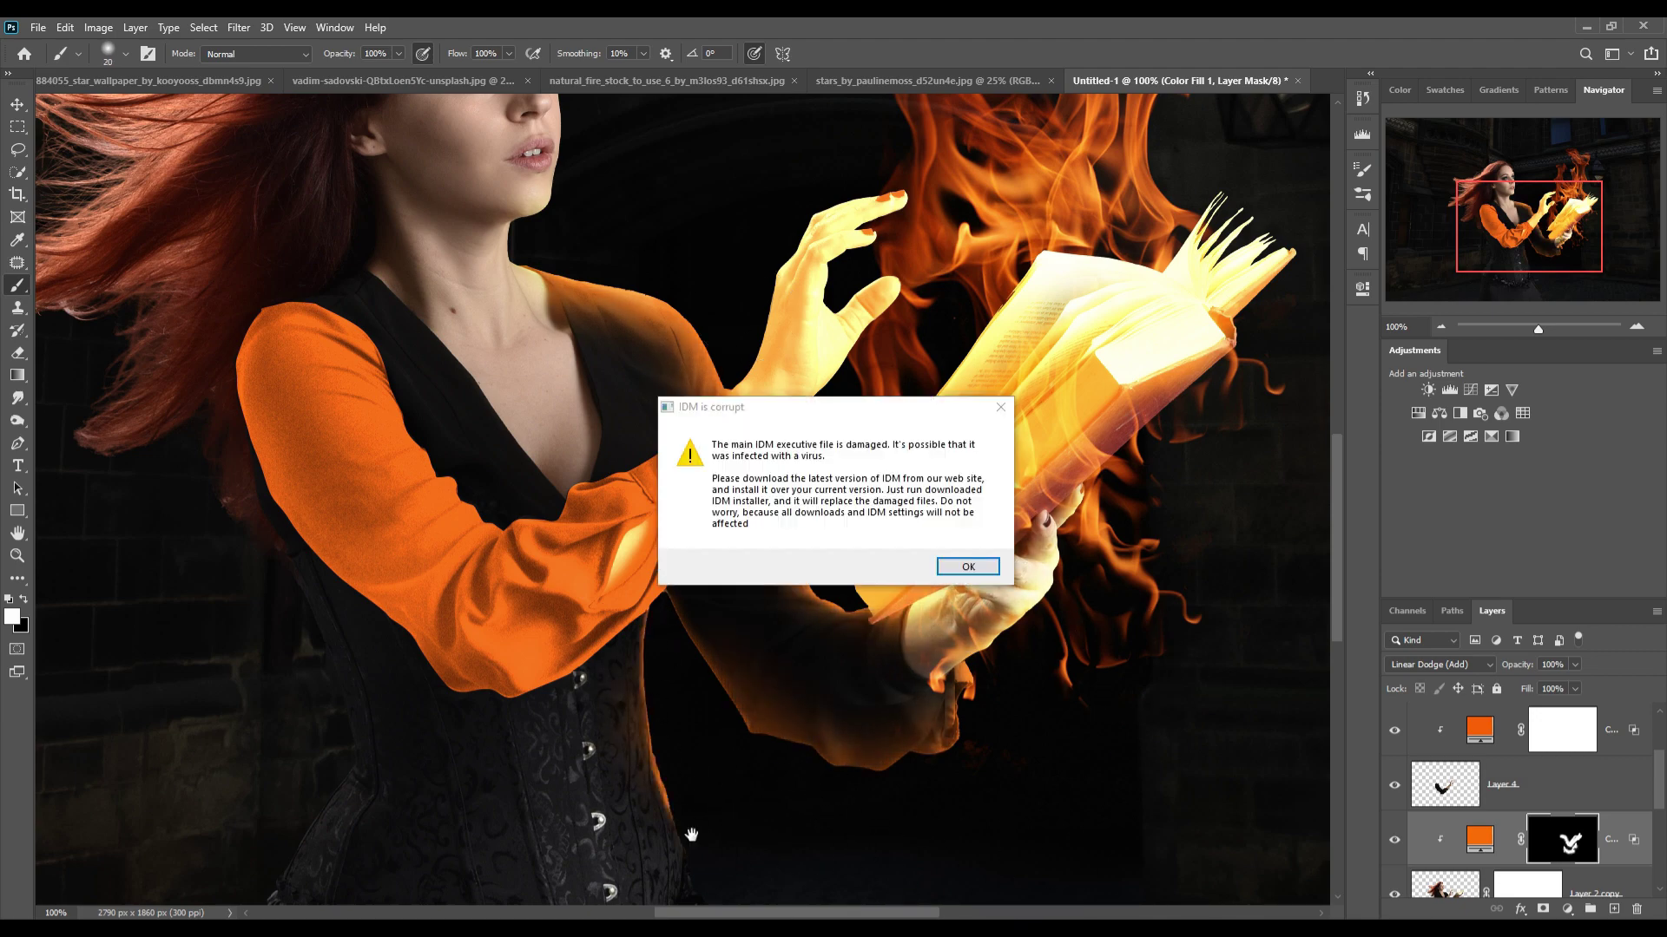
Switch to black and add a Levels 1 adjustment clipped above the orange fill.
{"action": "key", "text": "Return"}
{"action": "scroll", "coordinate": [732, 501], "scroll_direction": "down", "scroll_amount": 5}
{"action": "scroll", "coordinate": [819, 743], "scroll_direction": "up", "scroll_amount": 5}
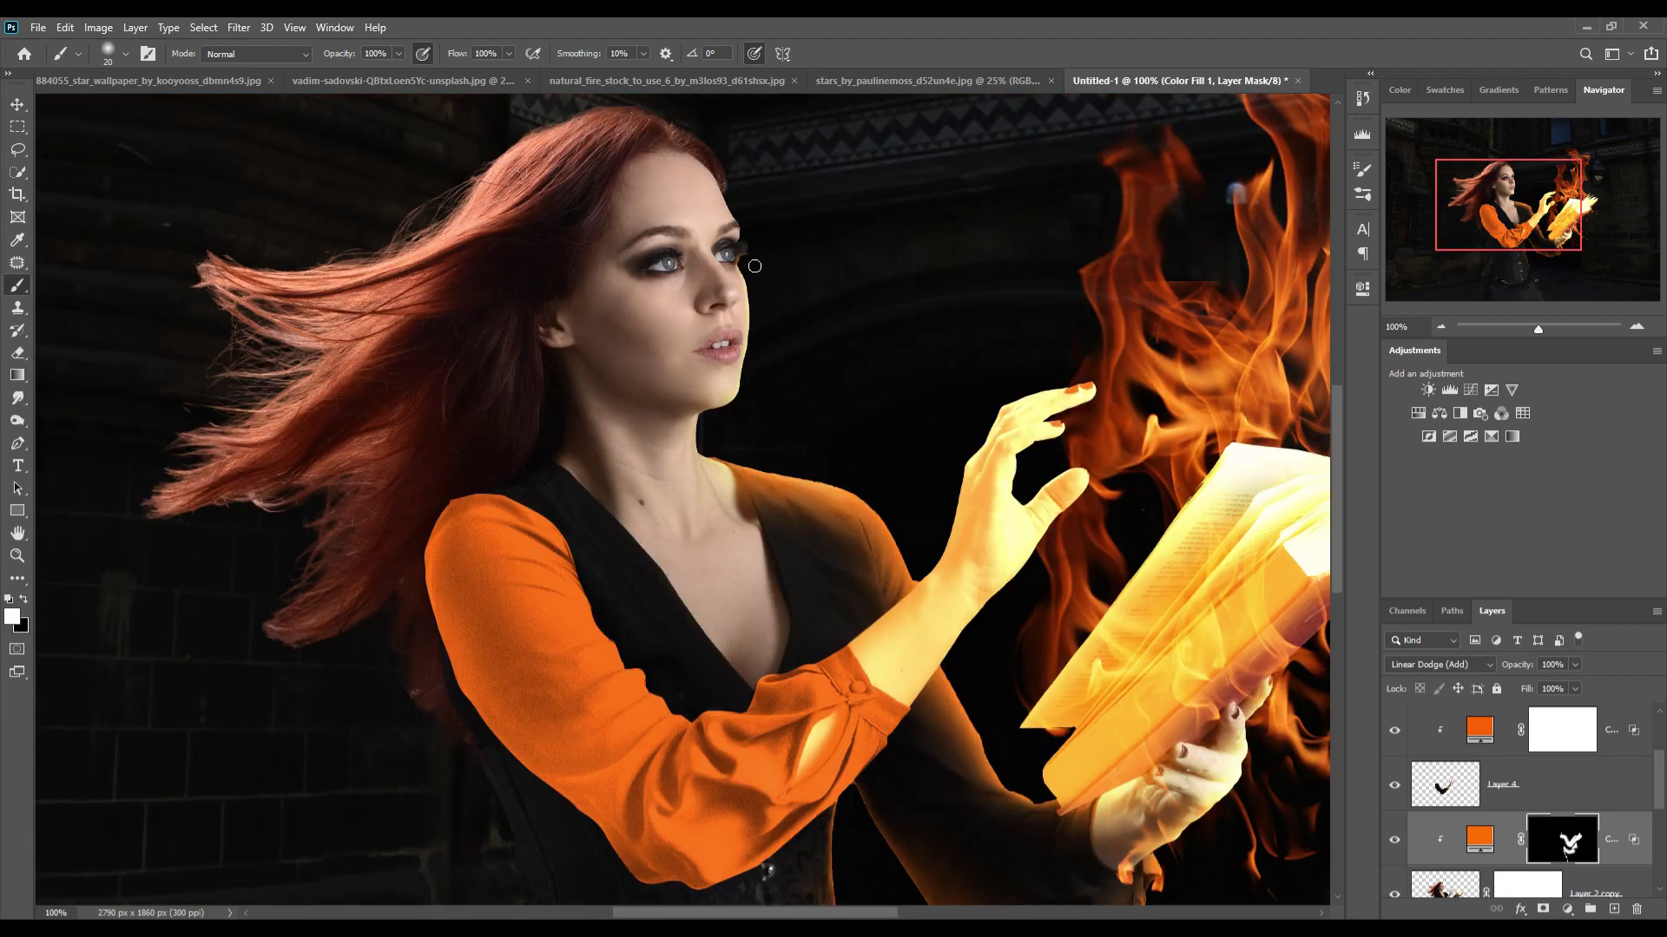
{"action": "scroll", "coordinate": [737, 197], "scroll_direction": "up", "scroll_amount": 2}
{"action": "mouse_move", "coordinate": [694, 192]}
{"action": "left_mouse_down"}
{"action": "mouse_move", "coordinate": [855, 356]}
{"action": "mouse_move", "coordinate": [756, 26]}
{"action": "left_mouse_up"}
{"action": "key", "text": "x"}
{"action": "key", "text": "bracketright"}
{"action": "key", "text": "bracketright"}
{"action": "key", "text": "bracketright"}
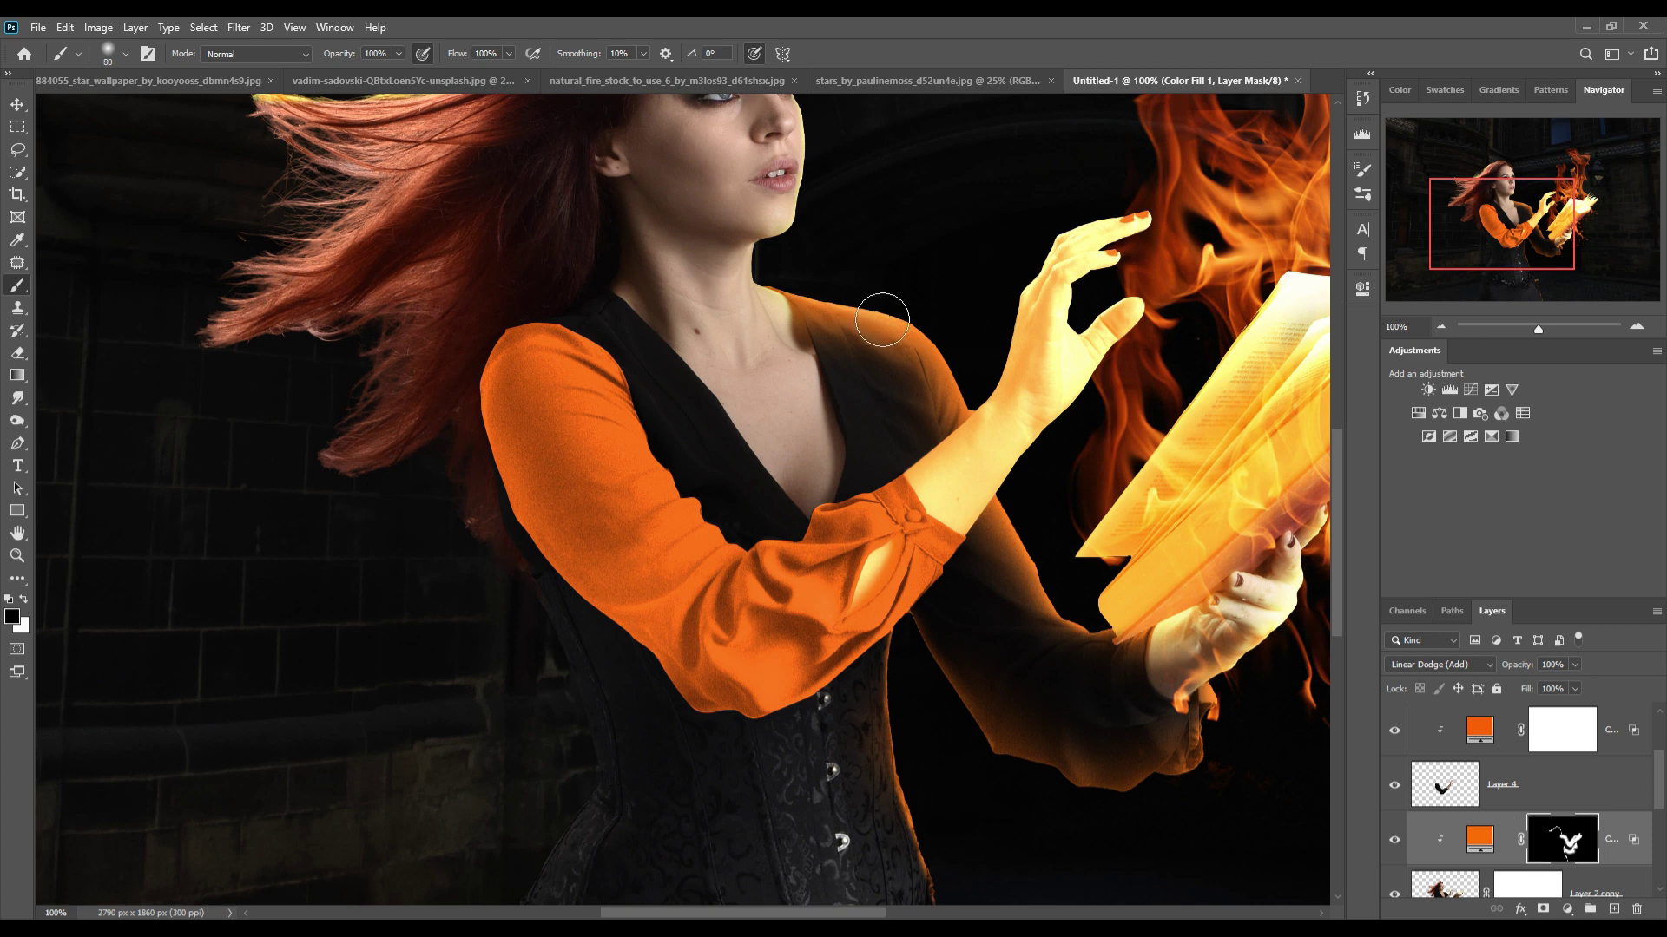
{"action": "left_click", "coordinate": [1479, 839]}
{"action": "left_click", "coordinate": [1567, 909]}
Invert the Levels mask and paint the Levels effect onto the hand area.
{"action": "key", "text": "ctrl+i"}
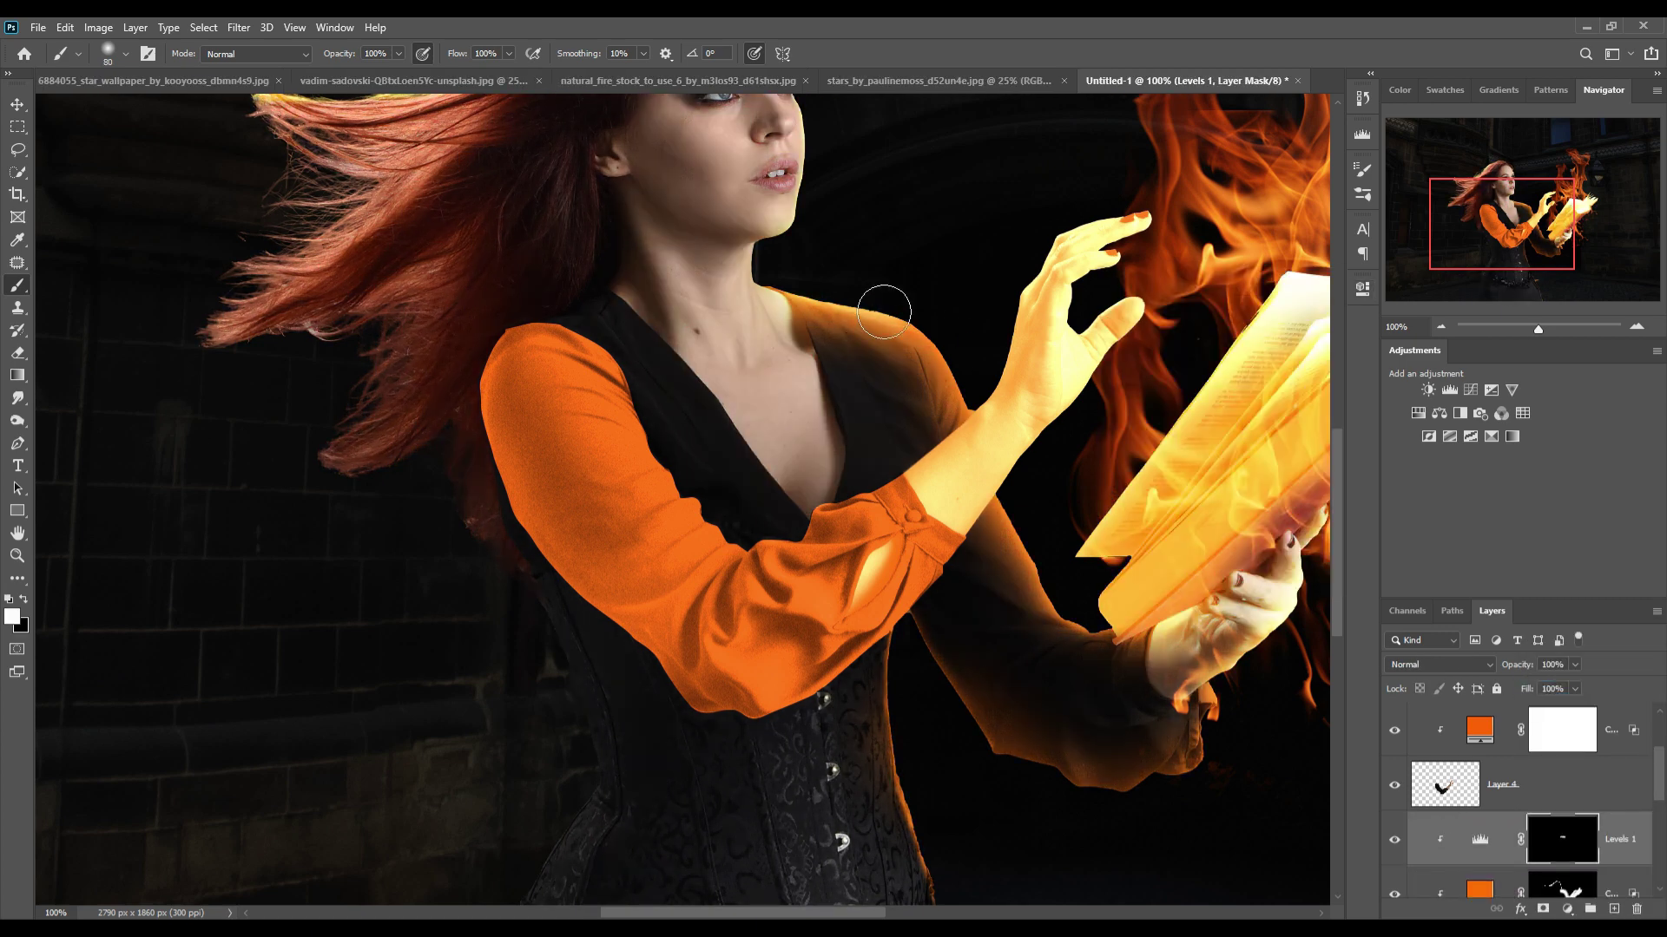
{"action": "left_click_drag", "start_coordinate": [881, 310], "coordinate": [1191, 618]}
{"action": "left_click_drag", "start_coordinate": [1000, 773], "coordinate": [636, 652]}
Set the upper orange fill to Linear Dodge (Add) and invert its mask to hide the sleeve.
{"action": "left_click", "coordinate": [1562, 729]}
{"action": "double_click", "coordinate": [1623, 746]}
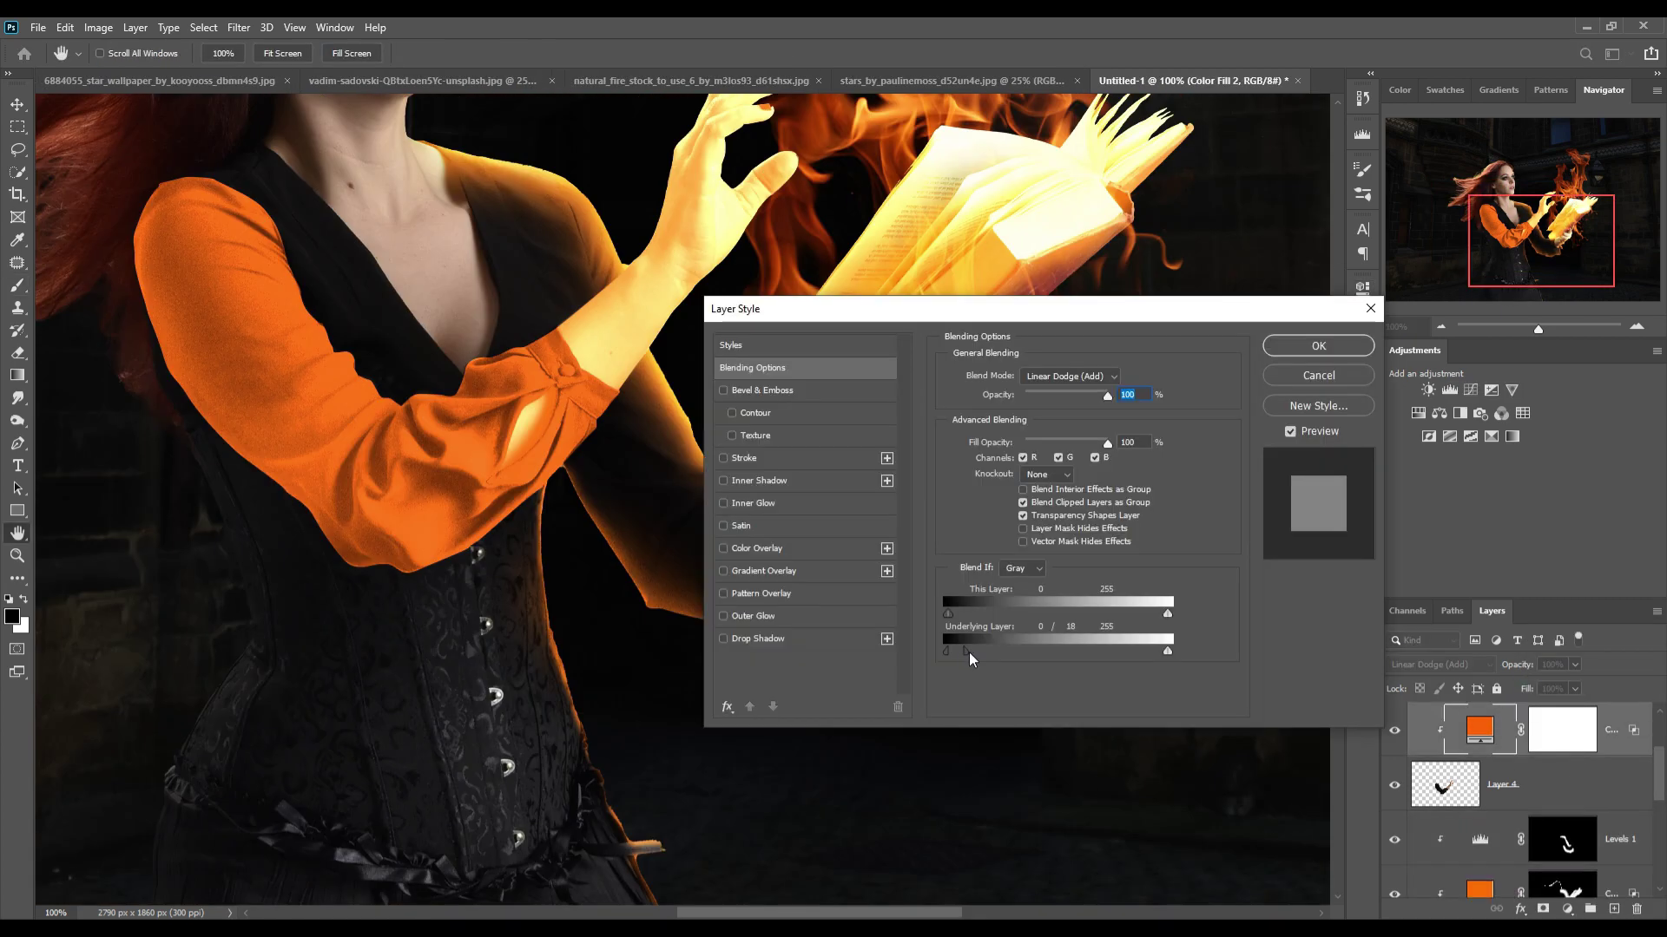
{"action": "key", "text": "Return"}
{"action": "key", "text": "ctrl+i"}
Paint an orange rim glow along the arm, sleeve and torso edges.
{"action": "left_click_drag", "start_coordinate": [794, 167], "coordinate": [143, 261]}
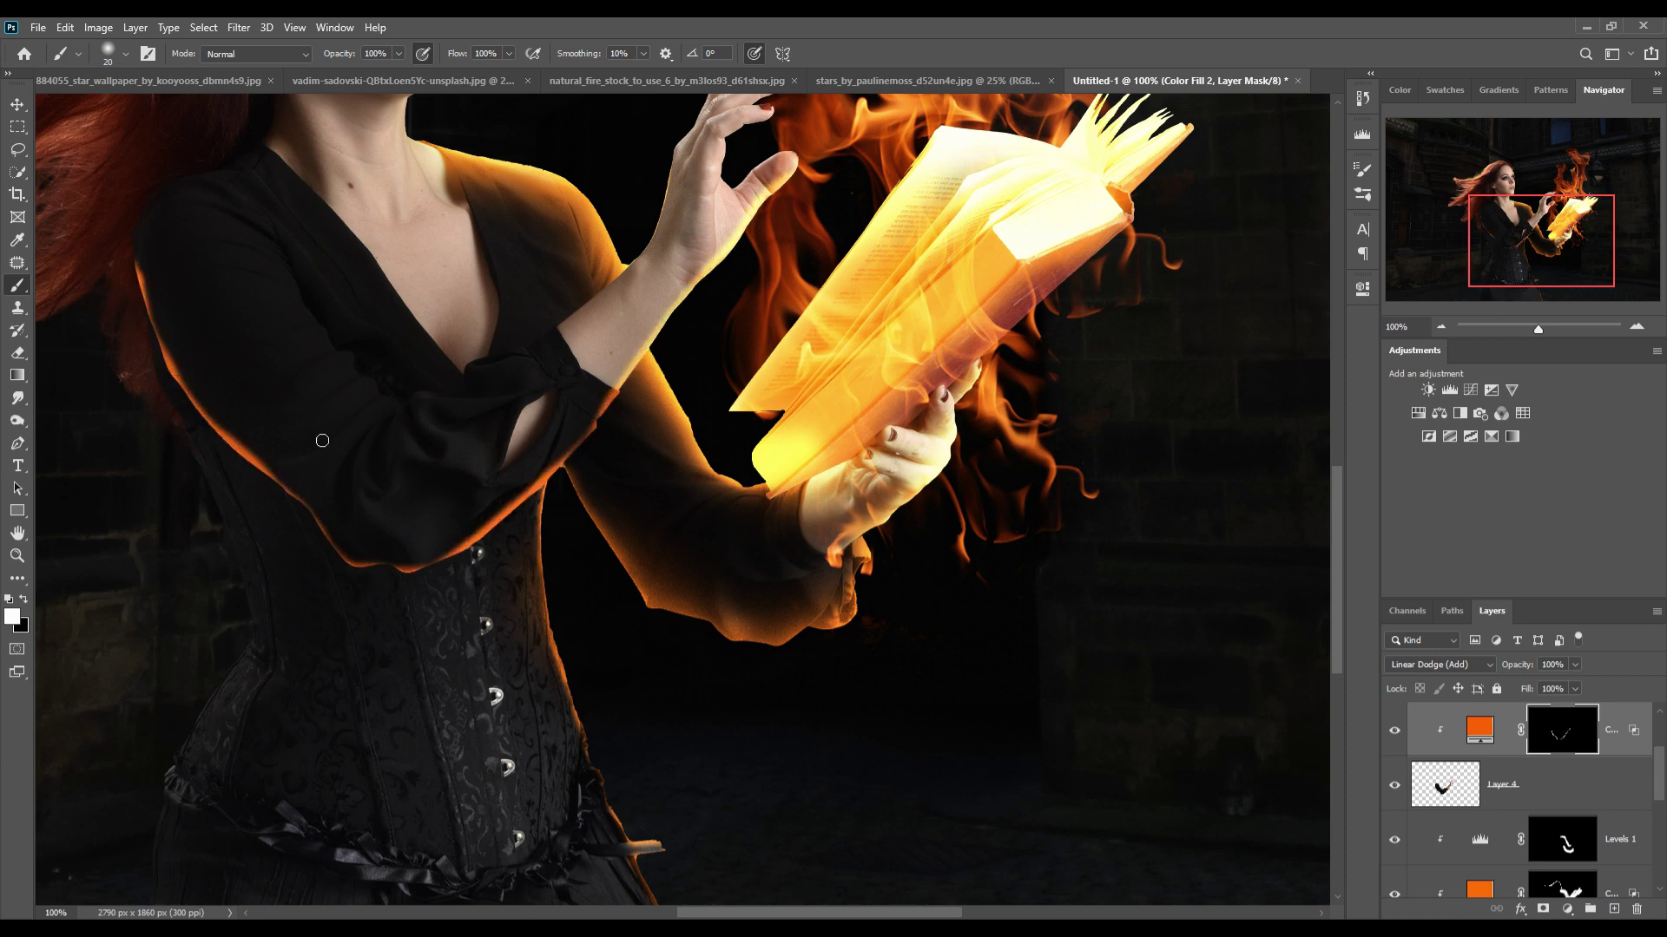
{"action": "key", "text": "bracketright"}
{"action": "key", "text": "bracketright"}
{"action": "key", "text": "bracketright"}
{"action": "left_click_drag", "start_coordinate": [861, 304], "coordinate": [844, 408]}
{"action": "left_click_drag", "start_coordinate": [707, 640], "coordinate": [369, 466]}
{"action": "key", "text": "bracketleft"}
{"action": "key", "text": "bracketleft"}
{"action": "key", "text": "bracketleft"}
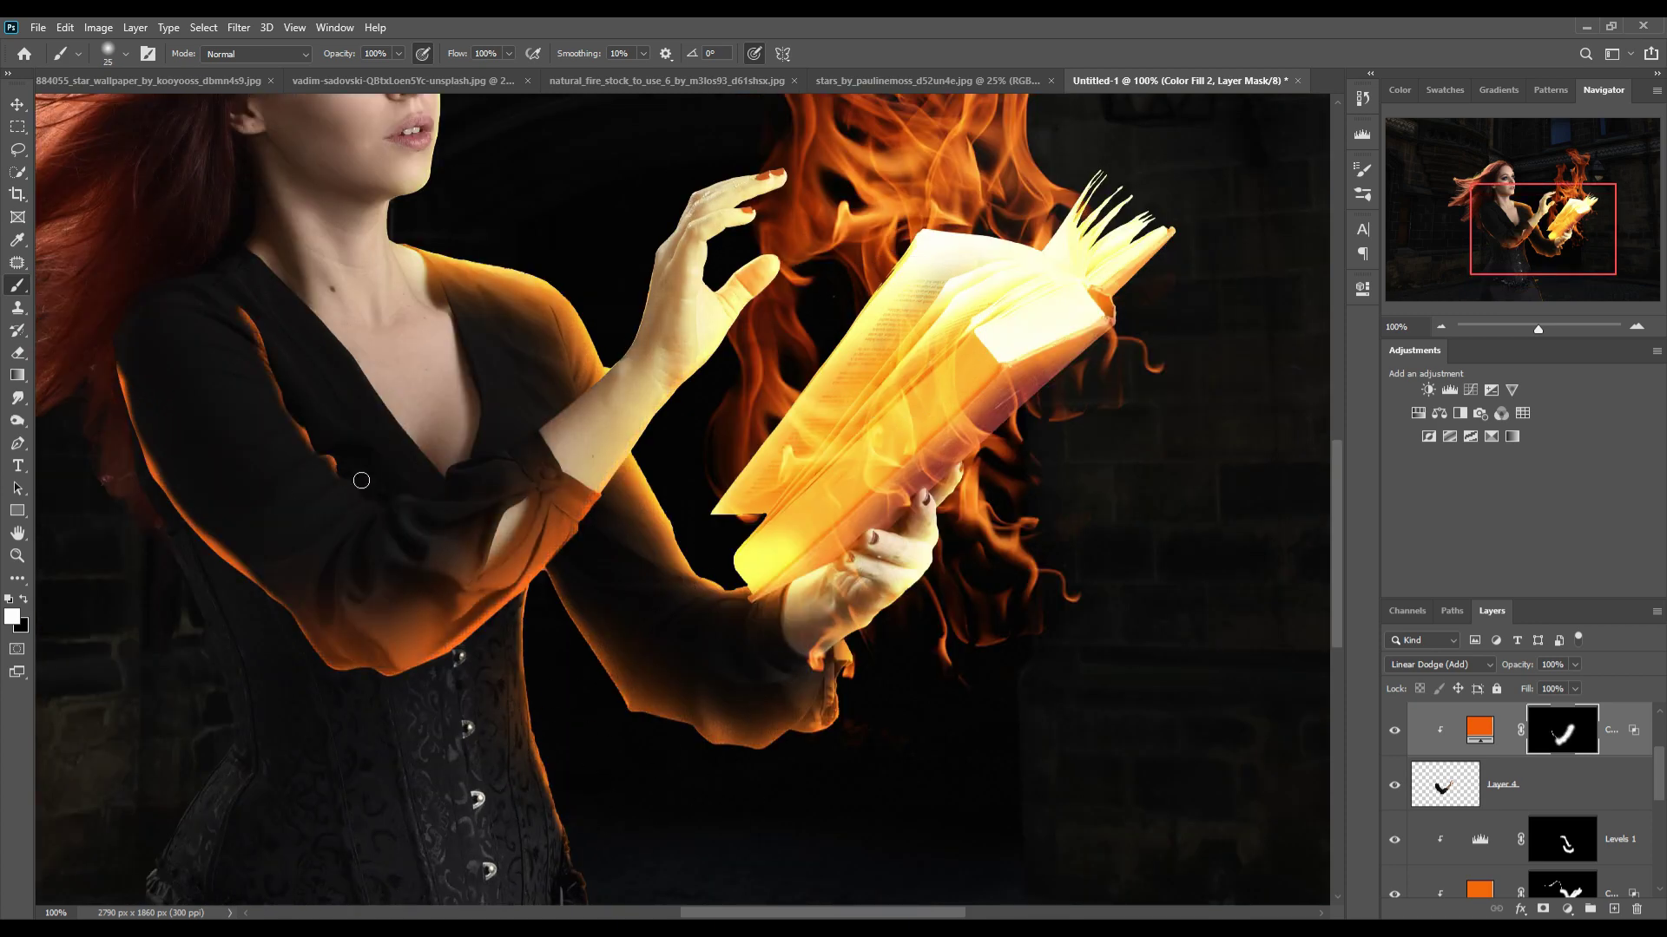
{"action": "key", "text": "bracketright"}
{"action": "key", "text": "bracketright"}
{"action": "key", "text": "bracketright"}
{"action": "left_click_drag", "start_coordinate": [476, 447], "coordinate": [540, 595]}
{"action": "left_click", "coordinate": [1479, 729]}
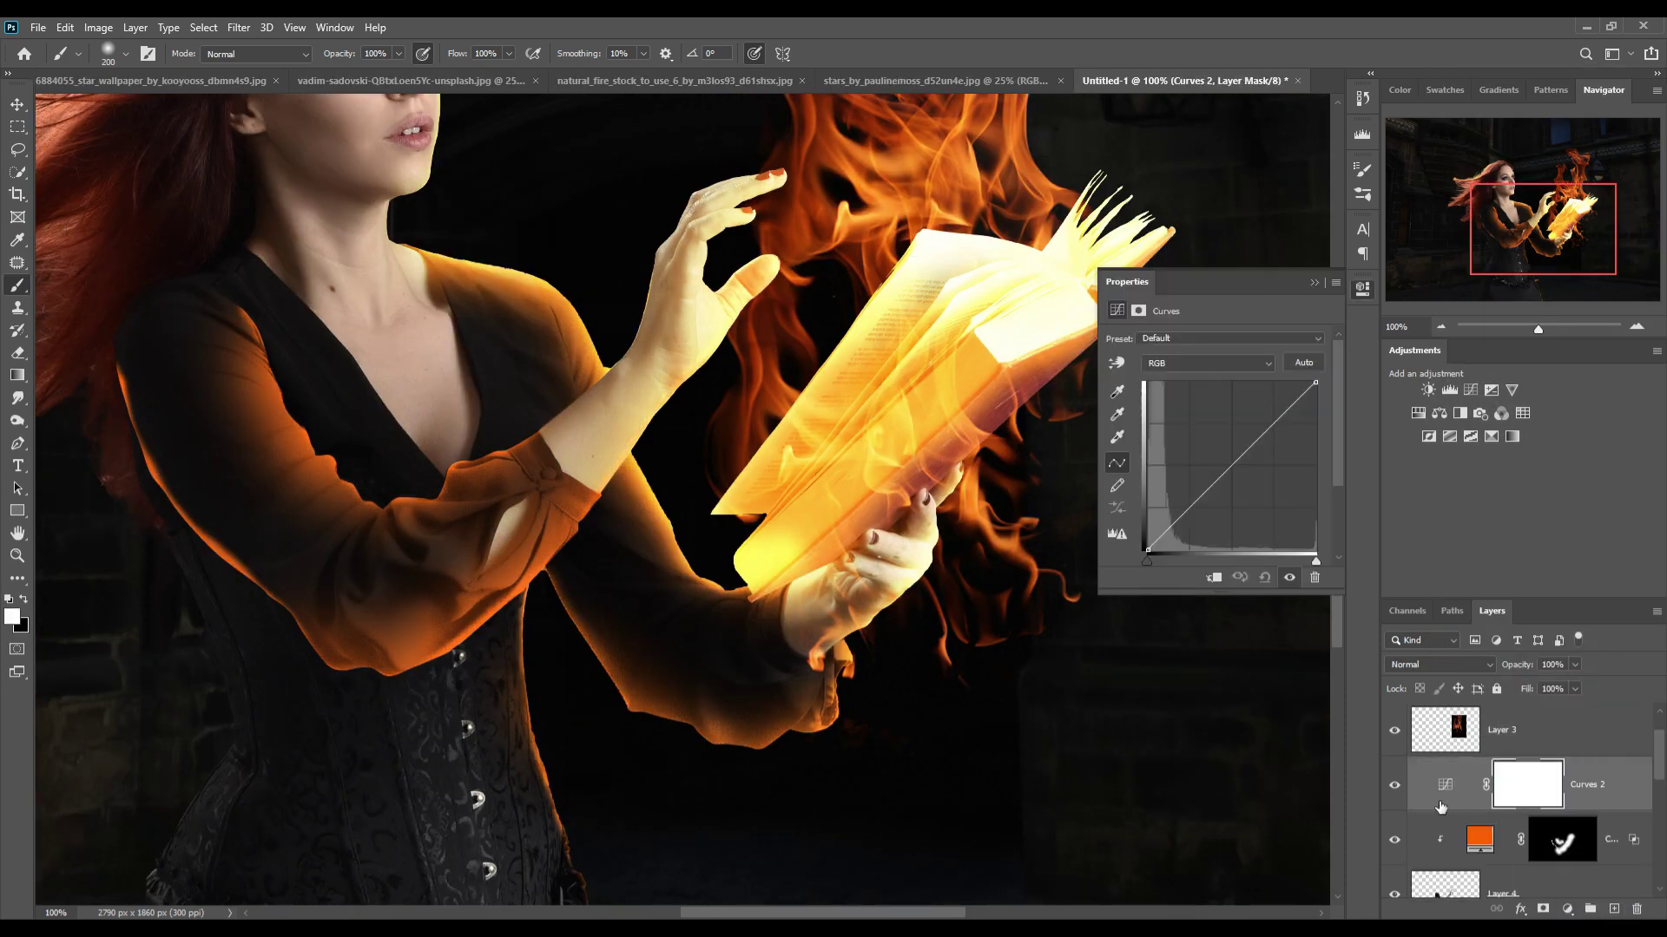
On Layer 4, add a Curves adjustment and a new clipped empty layer.
{"action": "left_click", "coordinate": [1444, 840]}
{"action": "key", "text": "bracketleft"}
{"action": "key", "text": "bracketleft"}
{"action": "key", "text": "bracketleft"}
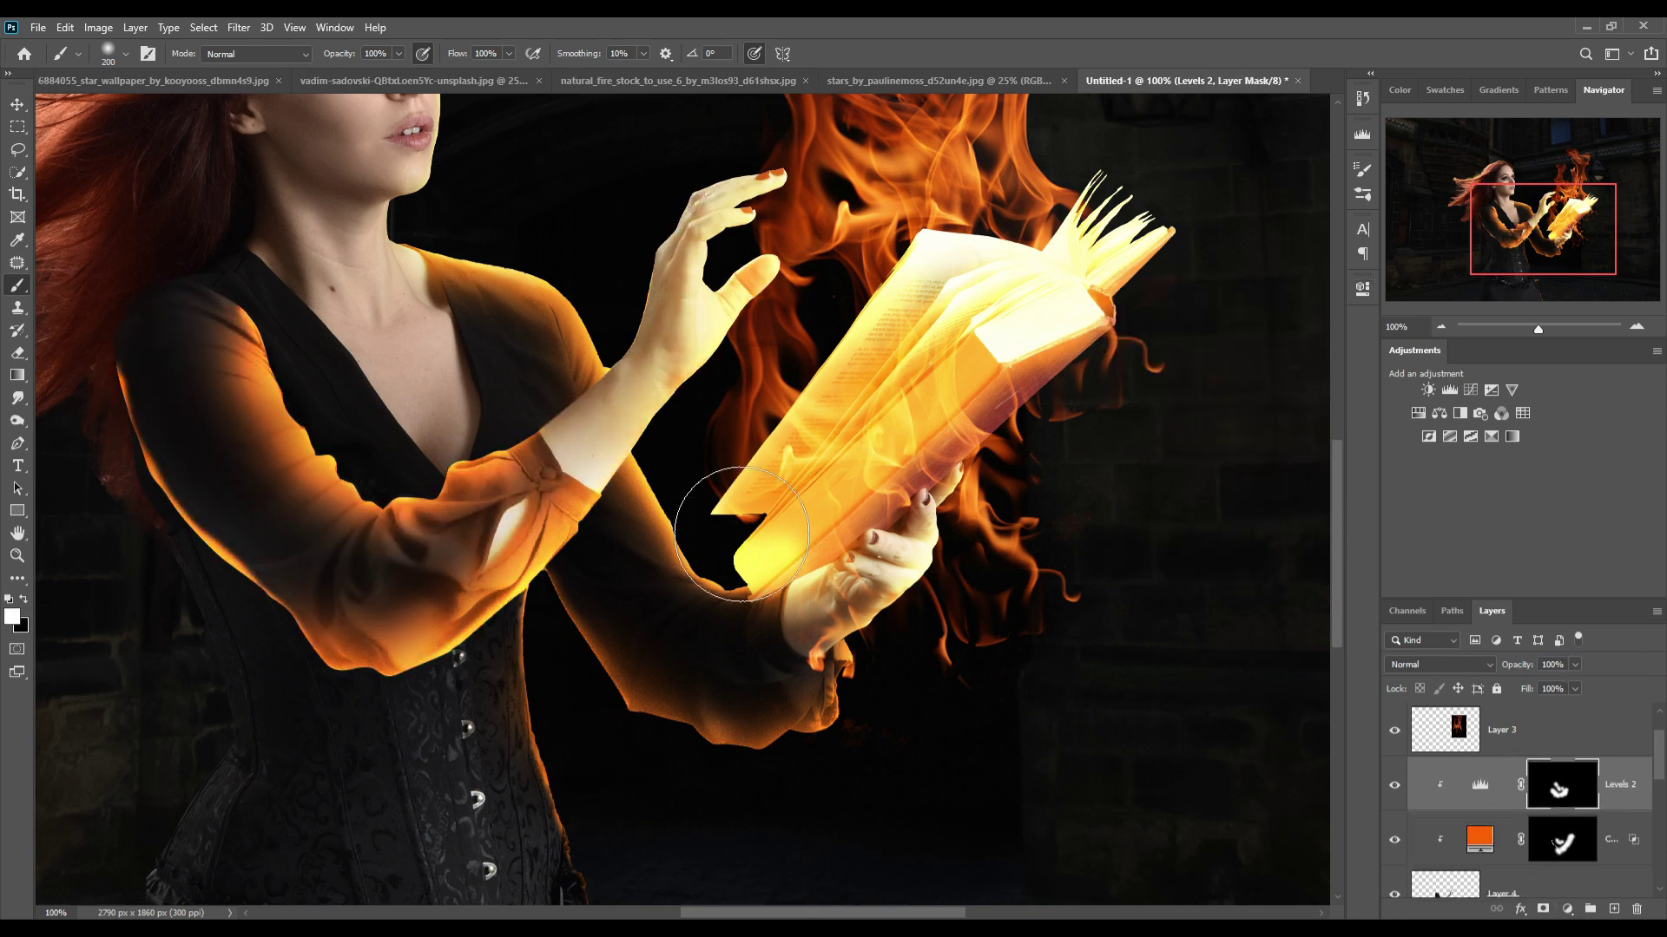
{"action": "left_click", "coordinate": [1567, 909]}
{"action": "left_click", "coordinate": [1556, 686]}
{"action": "left_click", "coordinate": [1613, 908], "text": "ctrl"}
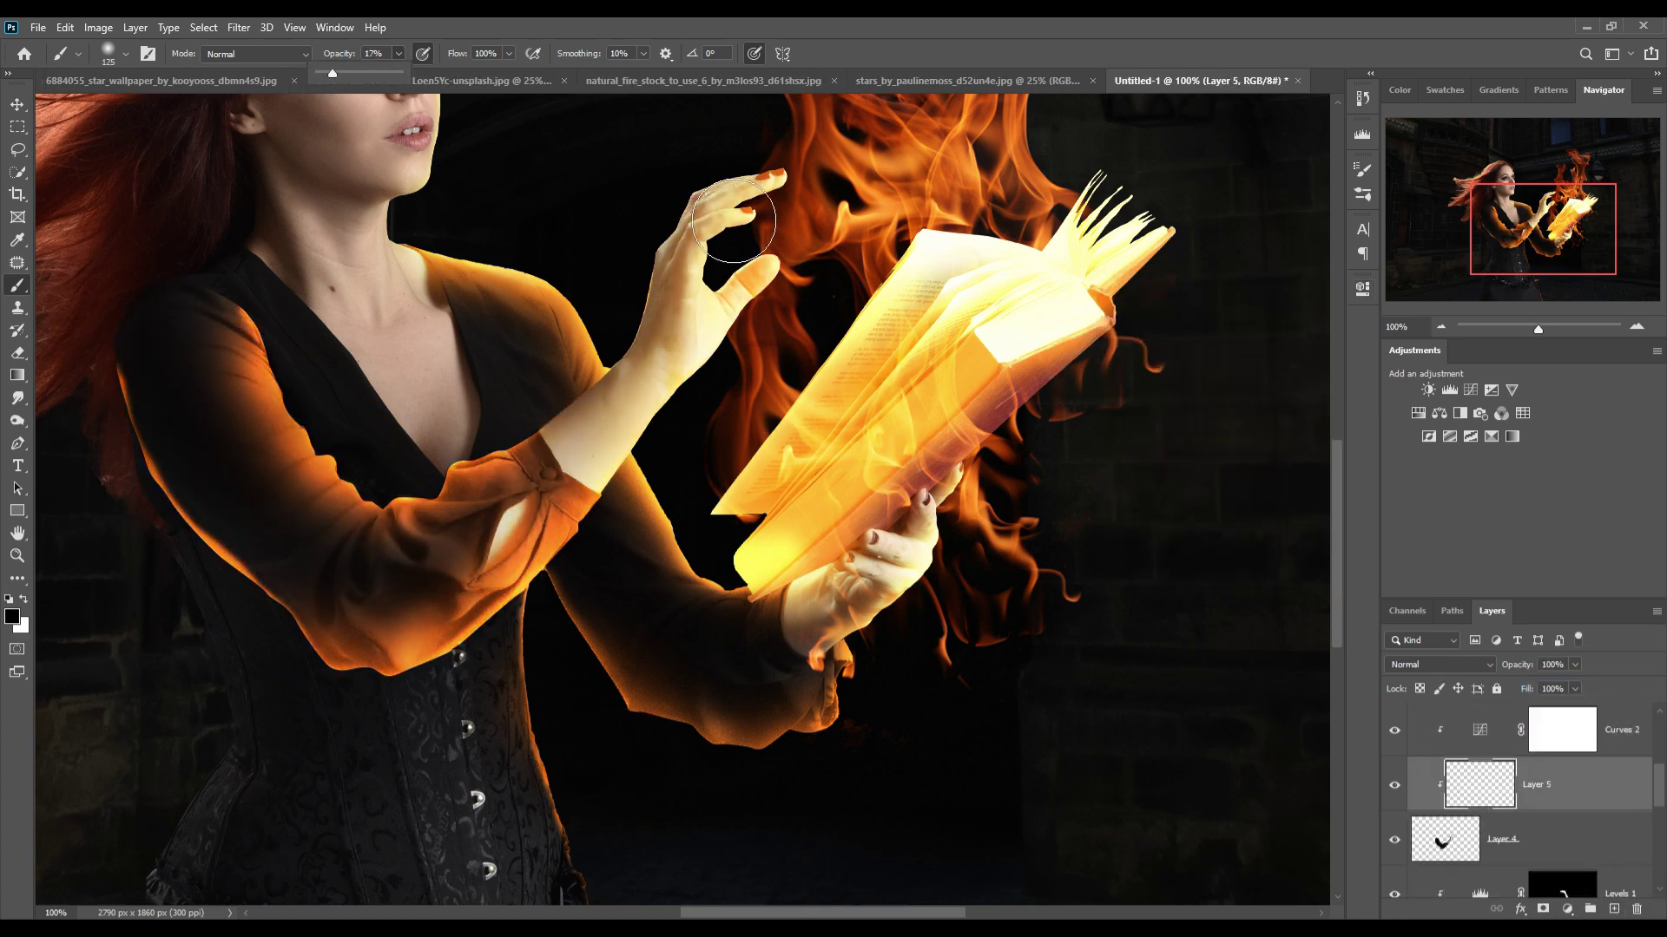
{"action": "key", "text": "1"}
{"action": "key", "text": "7"}
{"action": "key", "text": "bracketleft"}
{"action": "key", "text": "bracketleft"}
{"action": "key", "text": "bracketleft"}
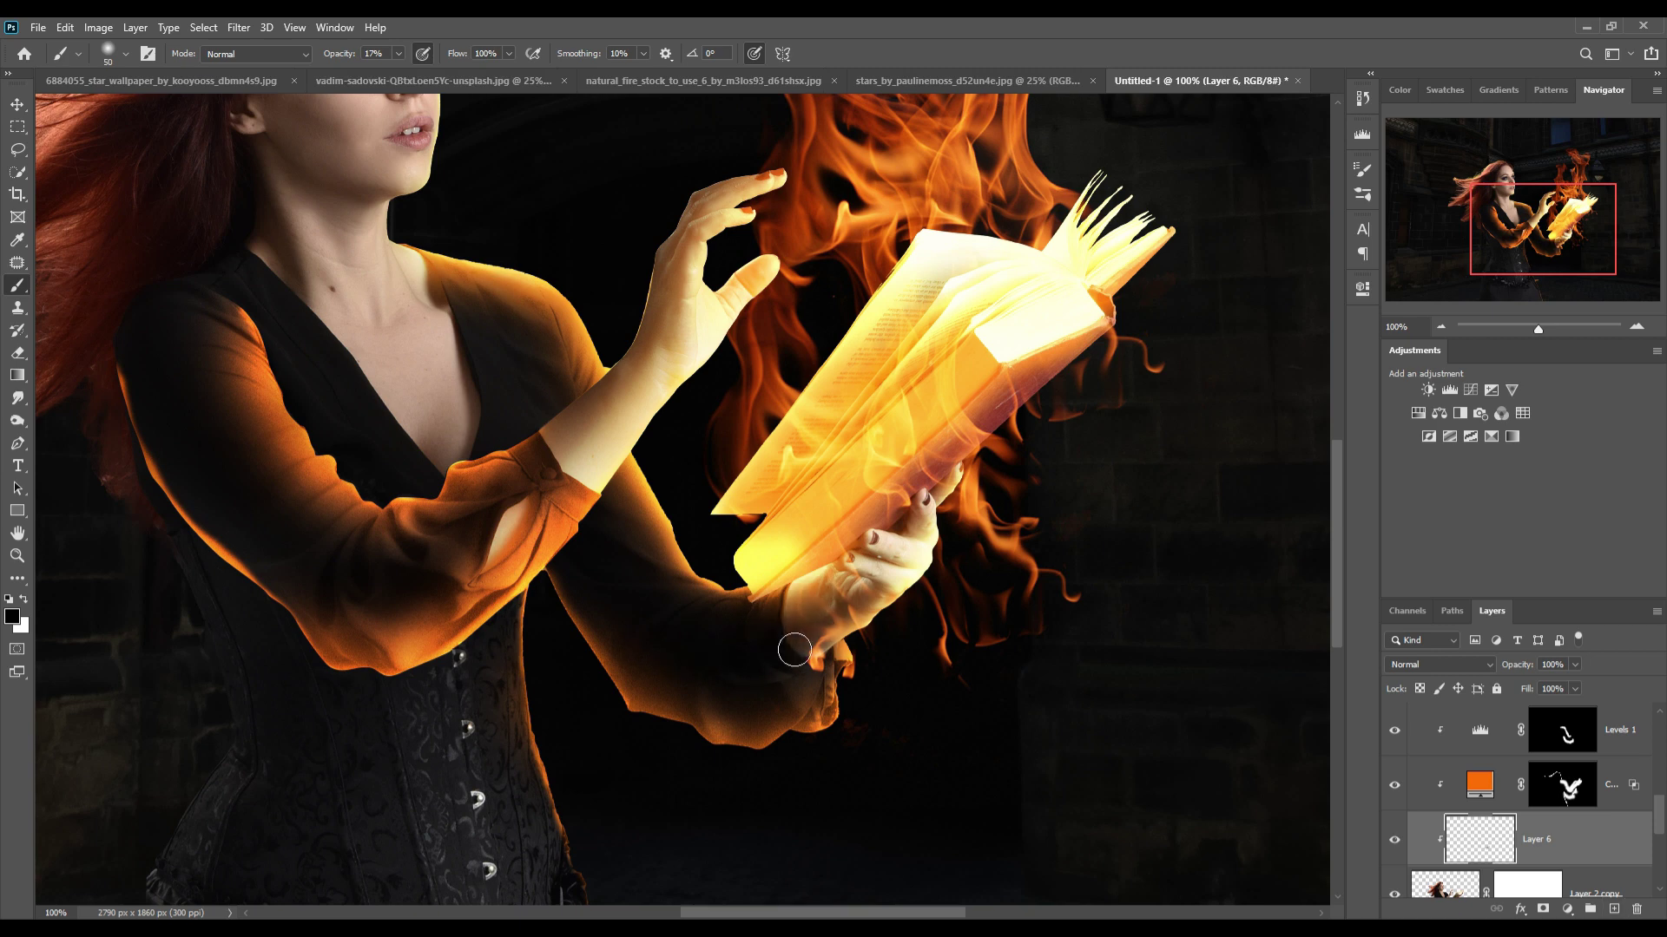
{"action": "key", "text": "alt+bracketright"}
{"action": "key", "text": "bracketright"}
{"action": "key", "text": "bracketright"}
{"action": "key", "text": "bracketright"}
Brighten the lower dress, corset and chest on Levels 1 with a full-opacity white brush.
{"action": "key", "text": "x"}
{"action": "scroll", "coordinate": [694, 782], "scroll_direction": "down", "scroll_amount": 3}
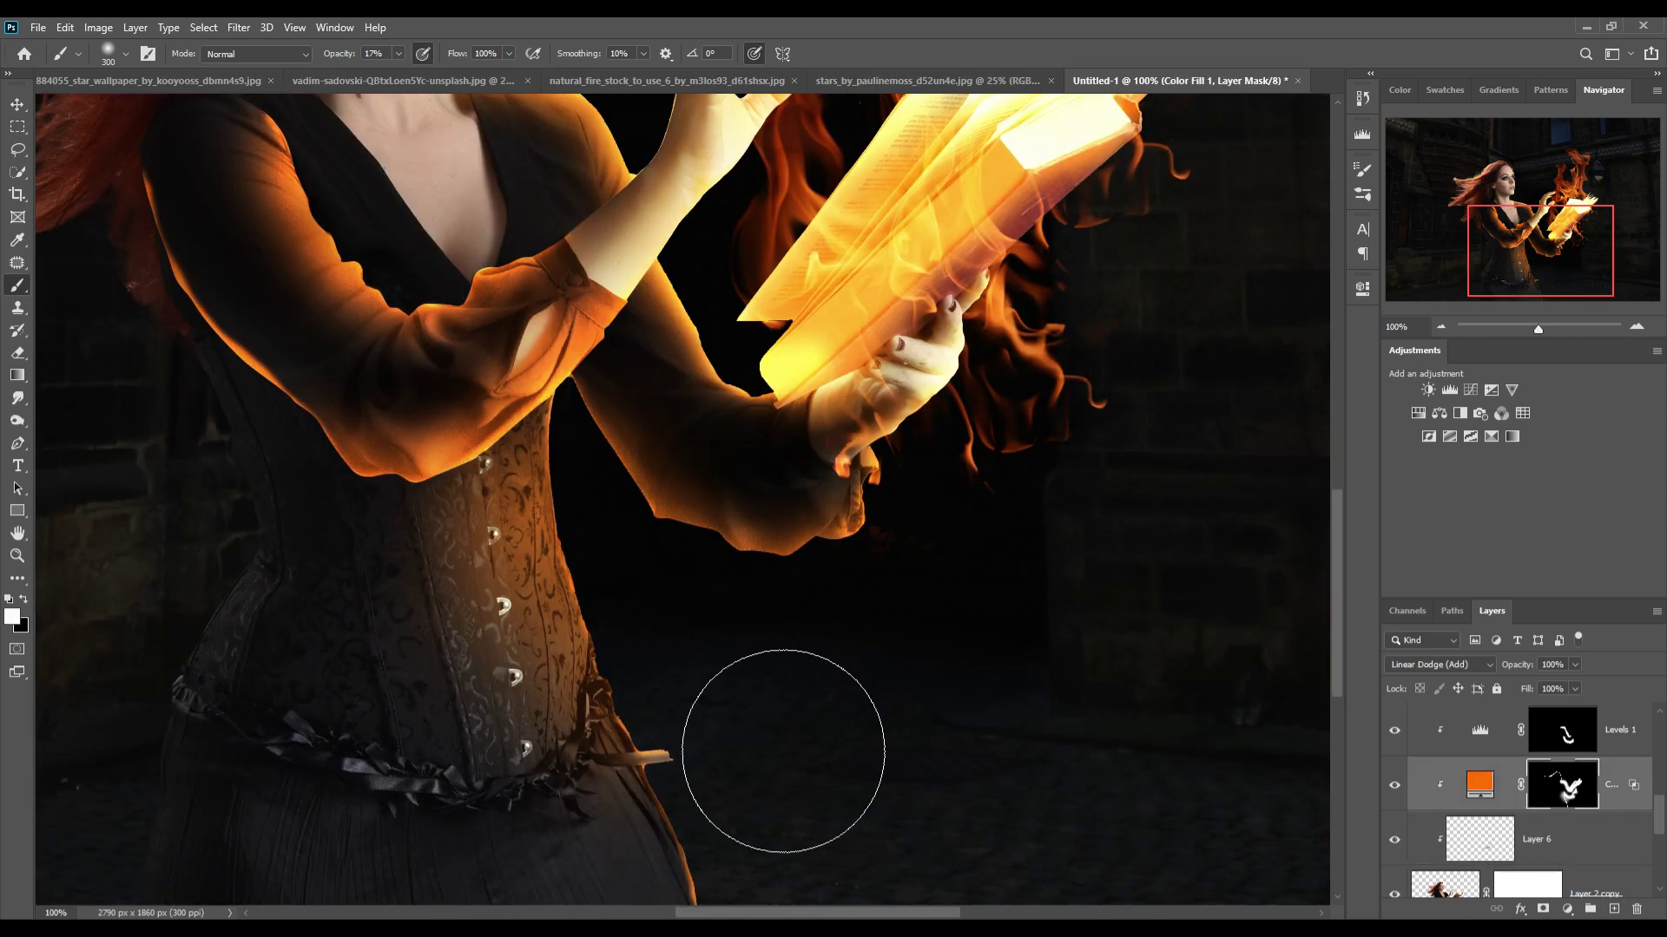
{"action": "key", "text": "bracketleft"}
{"action": "key", "text": "bracketleft"}
{"action": "key", "text": "bracketleft"}
{"action": "key", "text": "0"}
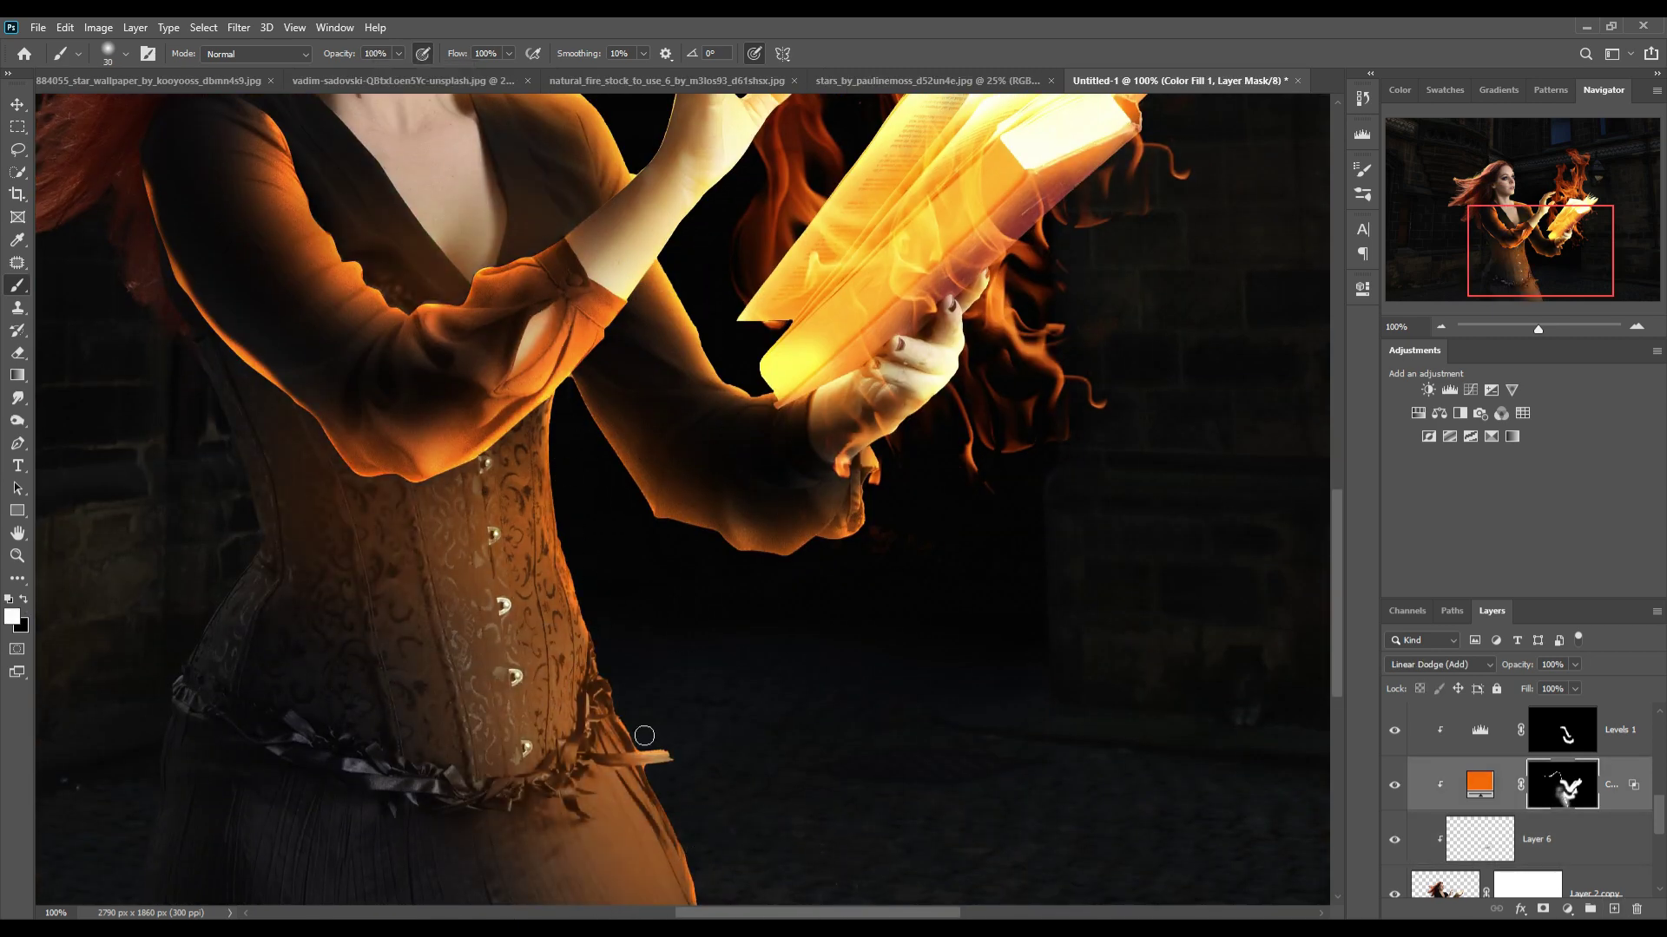
{"action": "key", "text": "alt+bracketright"}
{"action": "left_click_drag", "start_coordinate": [664, 803], "coordinate": [703, 884]}
{"action": "key", "text": "bracketright"}
{"action": "left_click_drag", "start_coordinate": [486, 190], "coordinate": [376, 249]}
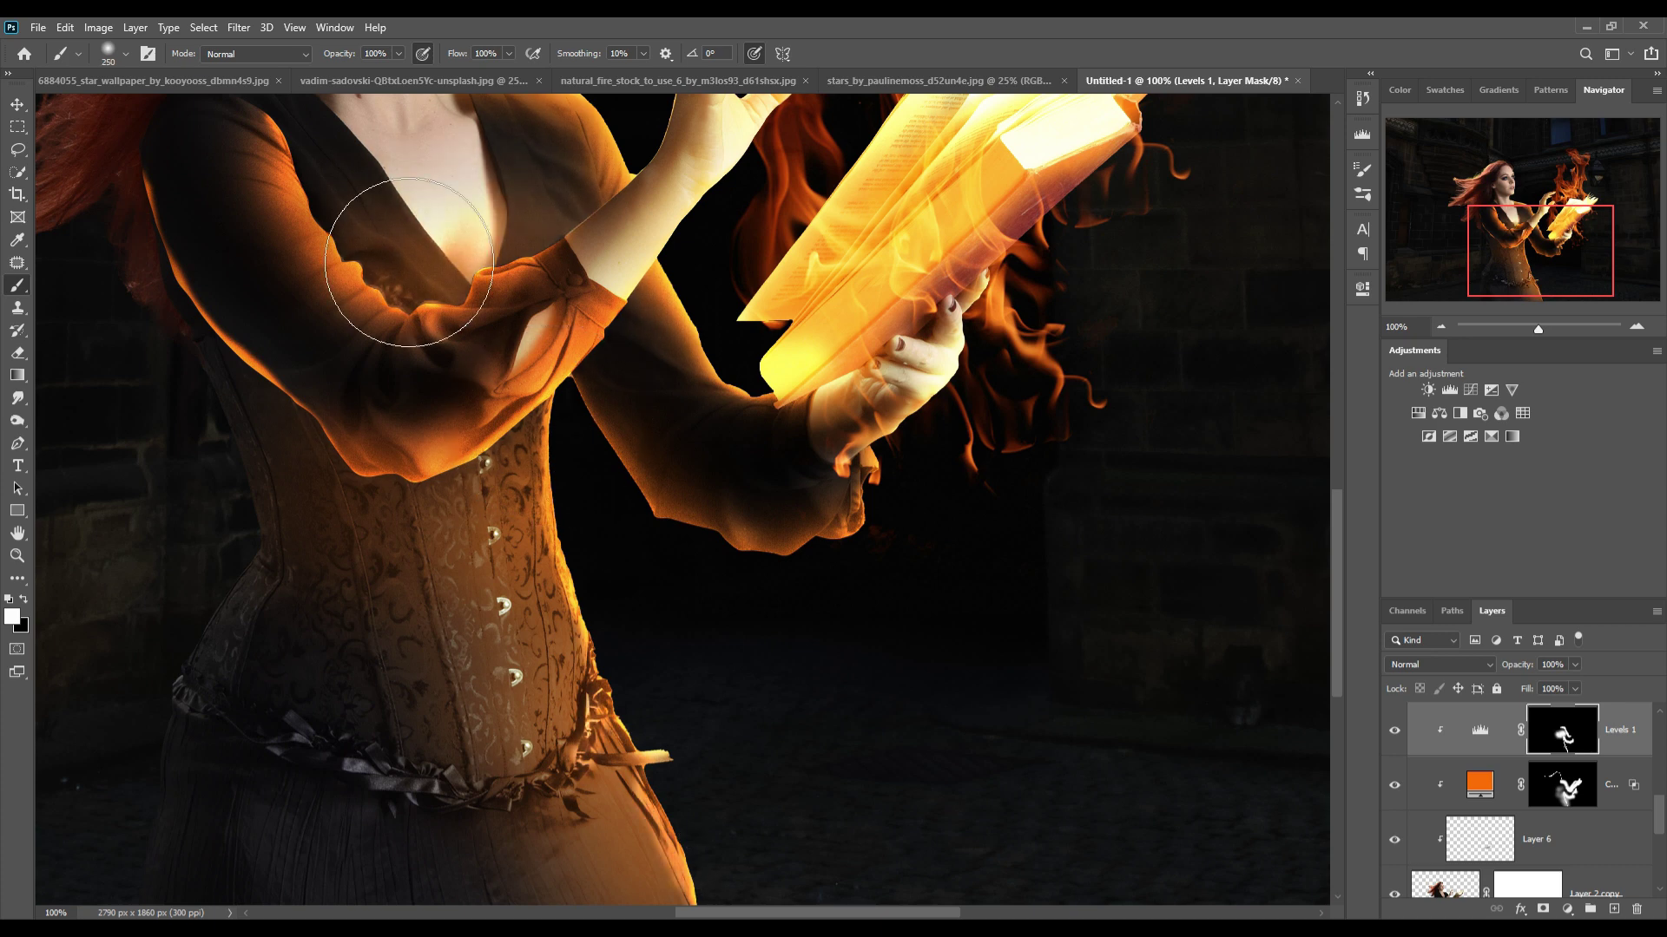
Add orange glow to the neck and chest, then remove it from the face in black.
{"action": "key", "text": "alt+bracketleft"}
{"action": "scroll", "coordinate": [694, 434], "scroll_direction": "up", "scroll_amount": 5}
{"action": "key", "text": "bracketright"}
{"action": "key", "text": "bracketright"}
{"action": "key", "text": "bracketright"}
{"action": "left_click_drag", "start_coordinate": [740, 302], "coordinate": [608, 451]}
{"action": "left_click_drag", "start_coordinate": [521, 327], "coordinate": [608, 564]}
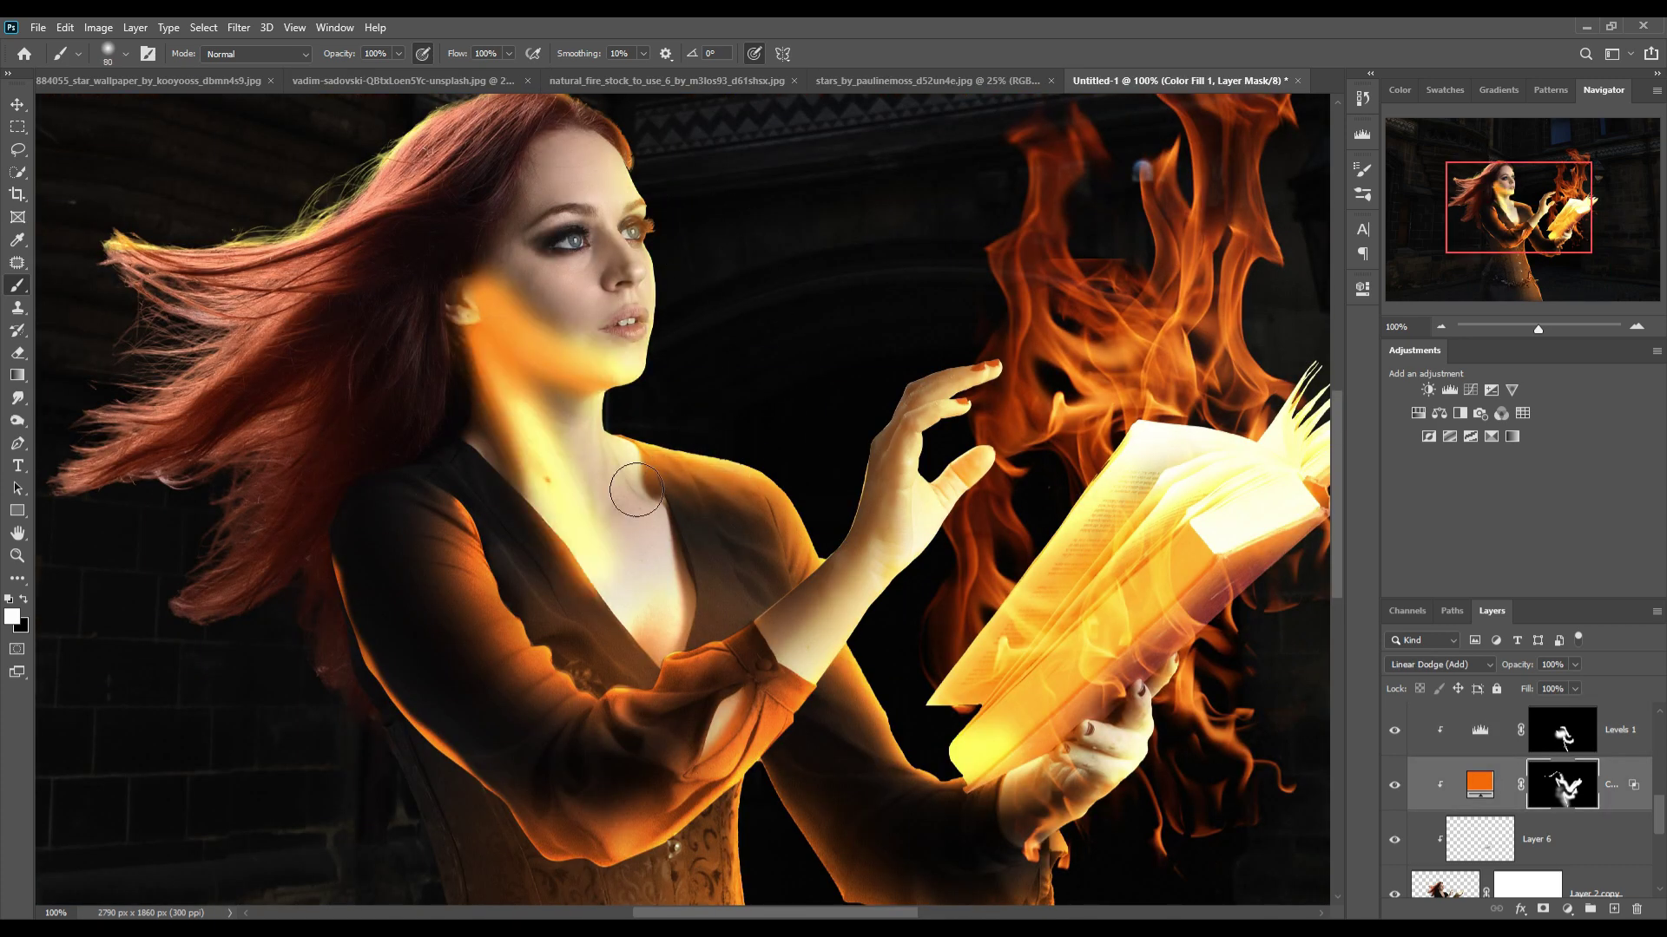
{"action": "key", "text": "x"}
{"action": "left_click_drag", "start_coordinate": [492, 269], "coordinate": [642, 608]}
Soften the face brightening at 29% opacity and repaint orange glow over face and neck.
{"action": "key", "text": "alt+bracketright"}
{"action": "key", "text": "bracketleft"}
{"action": "key", "text": "bracketleft"}
{"action": "key", "text": "2"}
{"action": "key", "text": "9"}
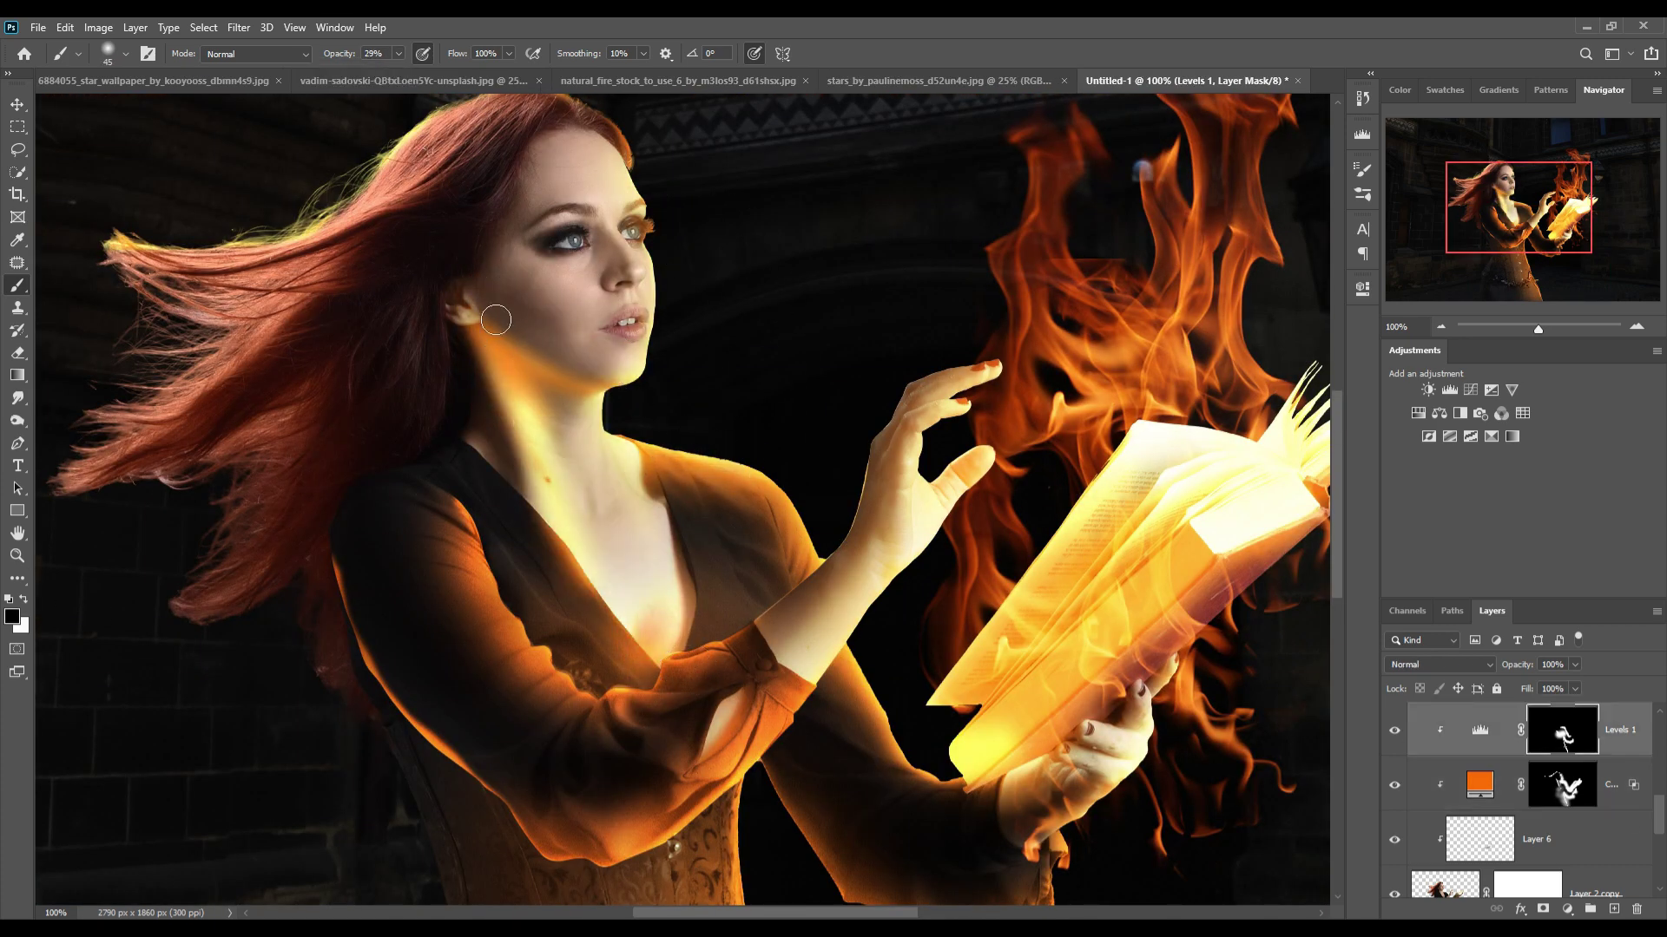
{"action": "key", "text": "x"}
{"action": "left_click_drag", "start_coordinate": [483, 304], "coordinate": [658, 383]}
{"action": "key", "text": "alt+bracketleft"}
{"action": "key", "text": "alt+bracketright"}
{"action": "key", "text": "alt+bracketleft"}
{"action": "key", "text": "bracketright"}
{"action": "key", "text": "bracketright"}
{"action": "key", "text": "bracketright"}
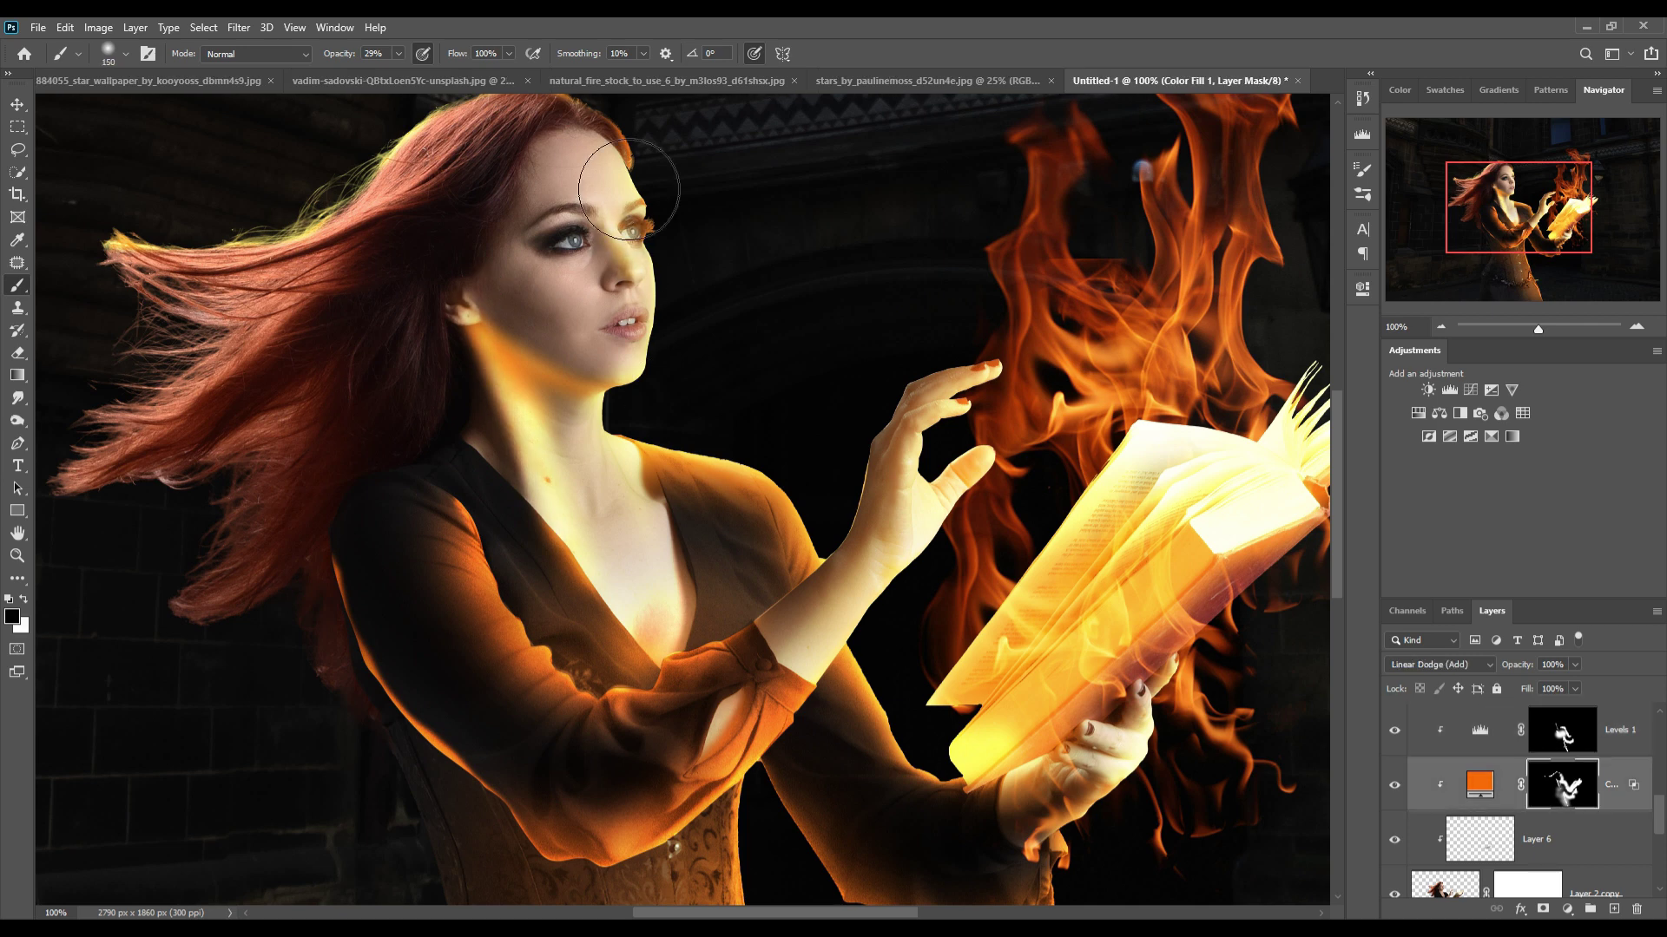
{"action": "mouse_move", "coordinate": [555, 174]}
{"action": "left_mouse_down"}
{"action": "mouse_move", "coordinate": [544, 375]}
{"action": "mouse_move", "coordinate": [568, 434]}
{"action": "left_mouse_up"}
Paint a soft orange glow onto the neck at 17–45% brush opacity.
{"action": "key", "text": "alt+bracketleft"}
{"action": "key", "text": "1"}
{"action": "key", "text": "7"}
{"action": "key", "text": "ctrl+z"}
{"action": "key", "text": "x"}
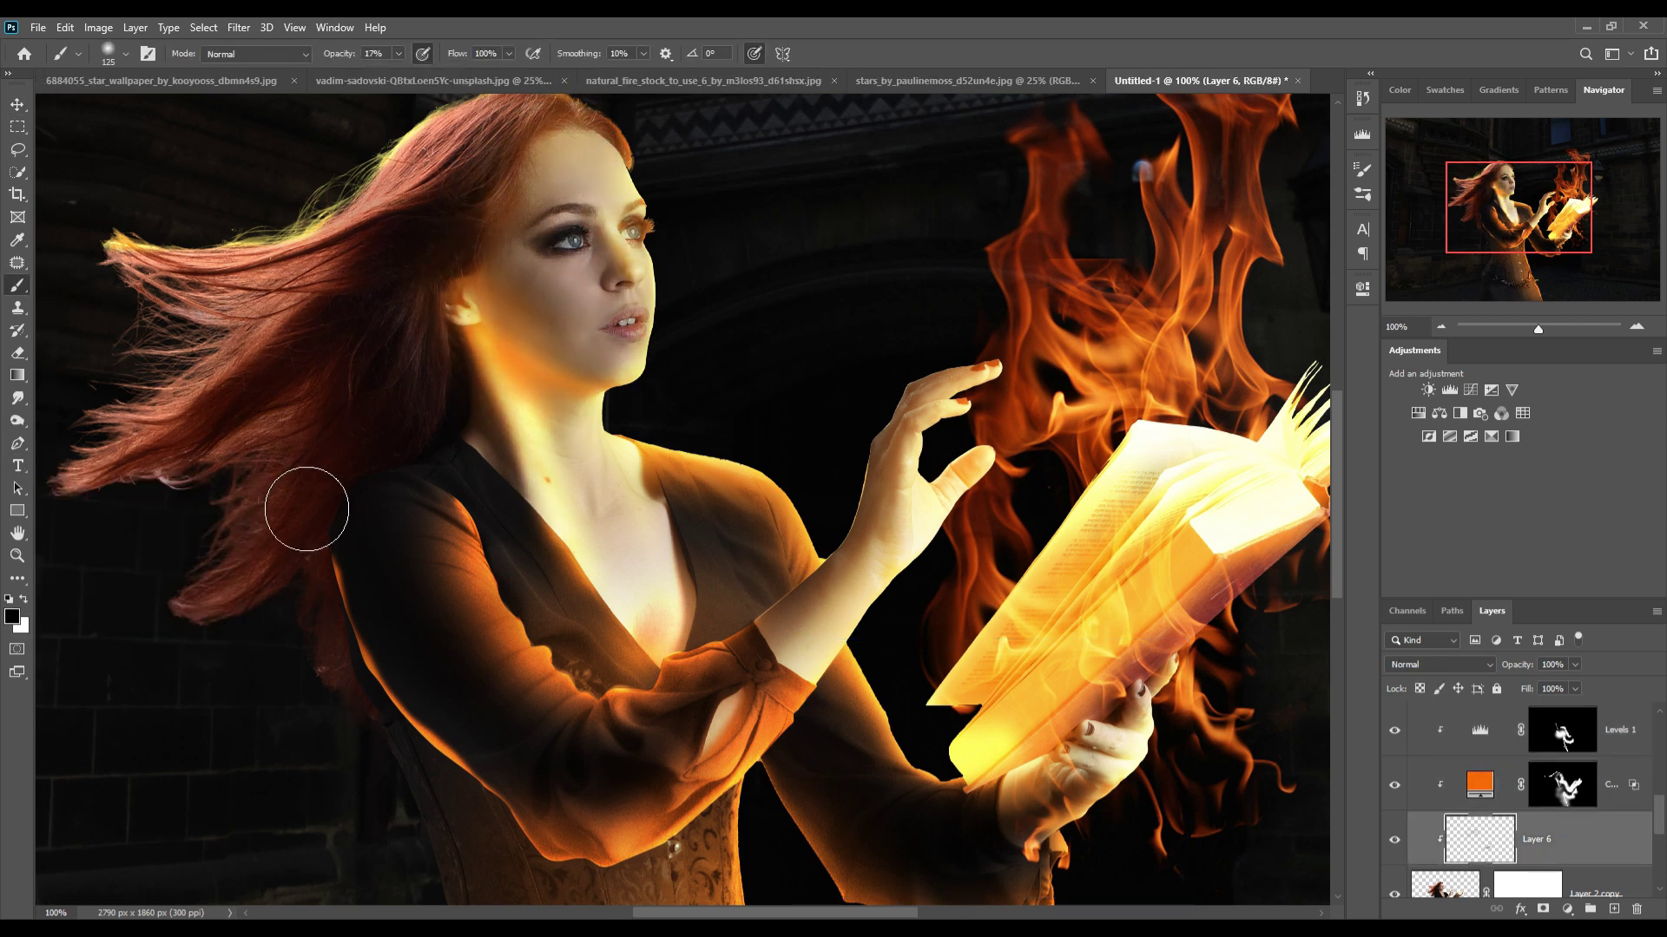
{"action": "key", "text": "bracketleft"}
{"action": "key", "text": "alt+bracketright"}
{"action": "key", "text": "alt+bracketright"}
{"action": "key", "text": "alt+bracketleft"}
{"action": "key", "text": "4"}
{"action": "key", "text": "5"}
{"action": "key", "text": "x"}
{"action": "key", "text": "bracketleft"}
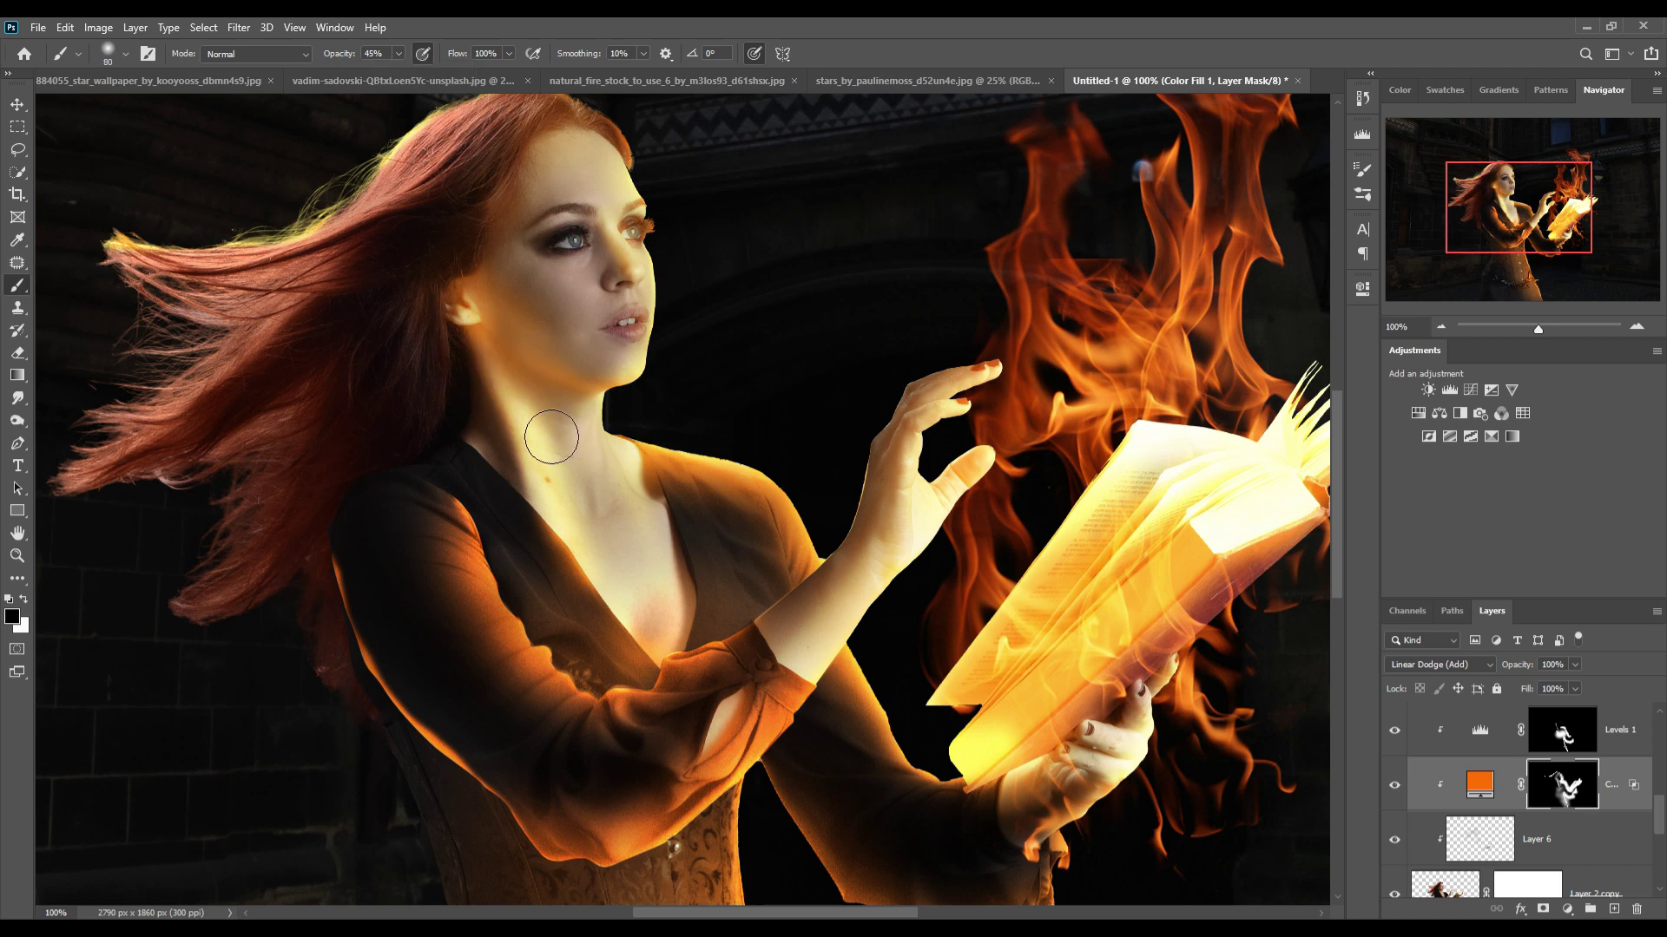
{"action": "left_click_drag", "start_coordinate": [521, 286], "coordinate": [535, 398]}
Undo the Curves adjustment and paint orange glow onto the flowing hair strands with a small brush.
{"action": "key", "text": "1"}
{"action": "key", "text": "4"}
{"action": "key", "text": "bracketright"}
{"action": "key", "text": "bracketright"}
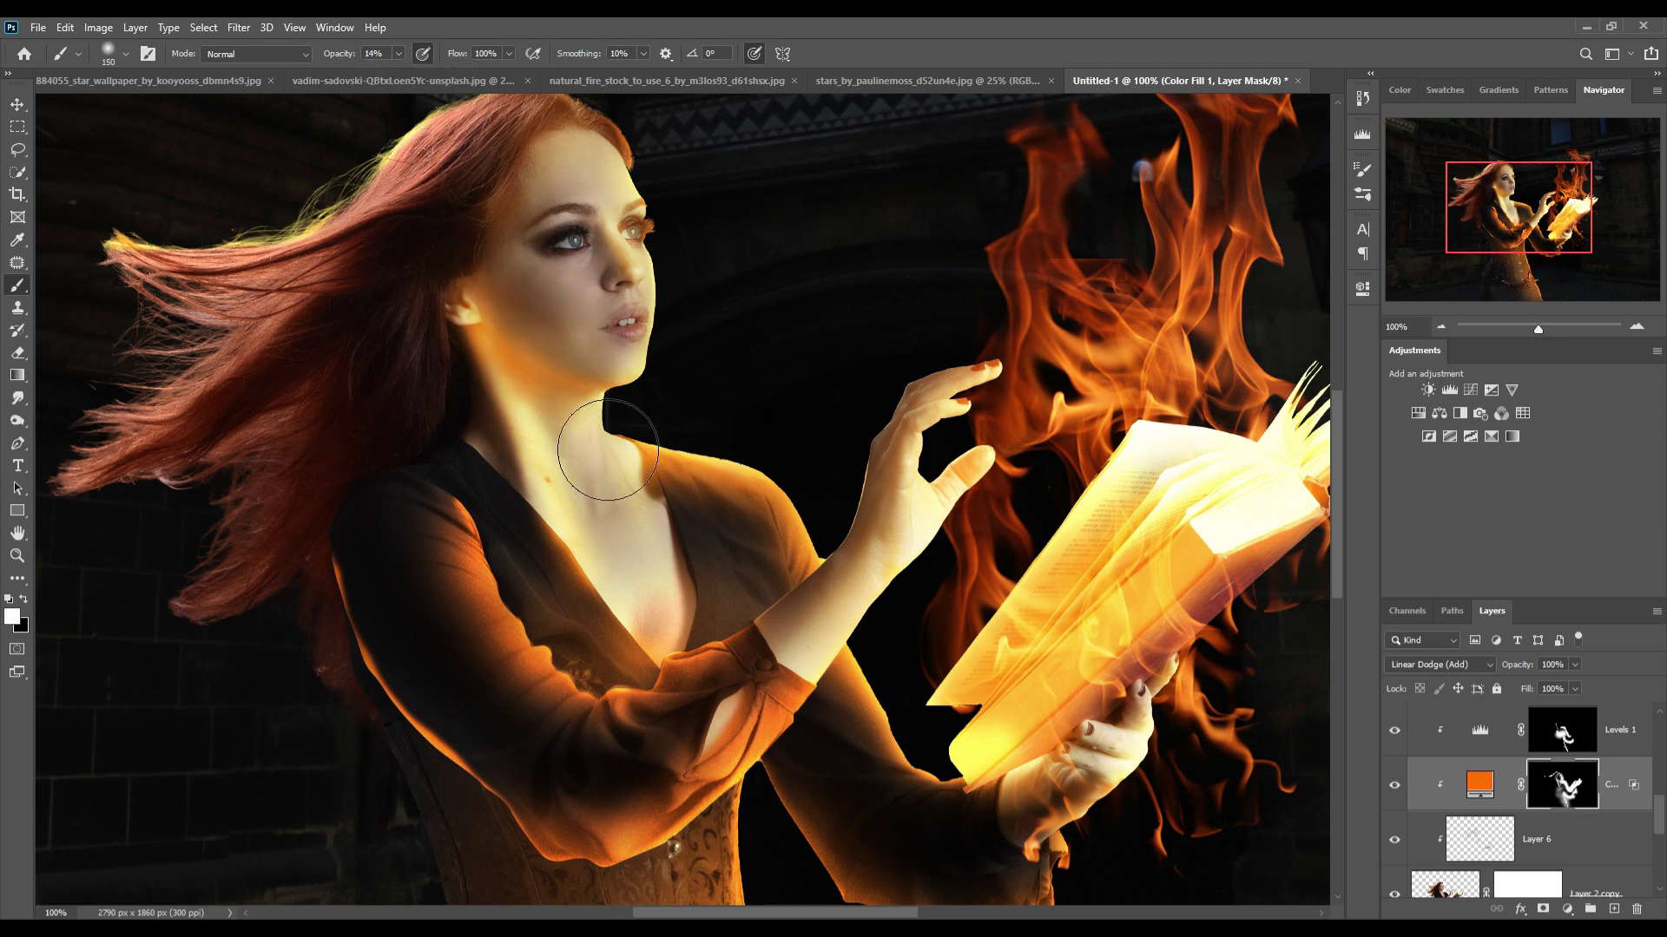
{"action": "left_click_drag", "start_coordinate": [365, 173], "coordinate": [324, 643]}
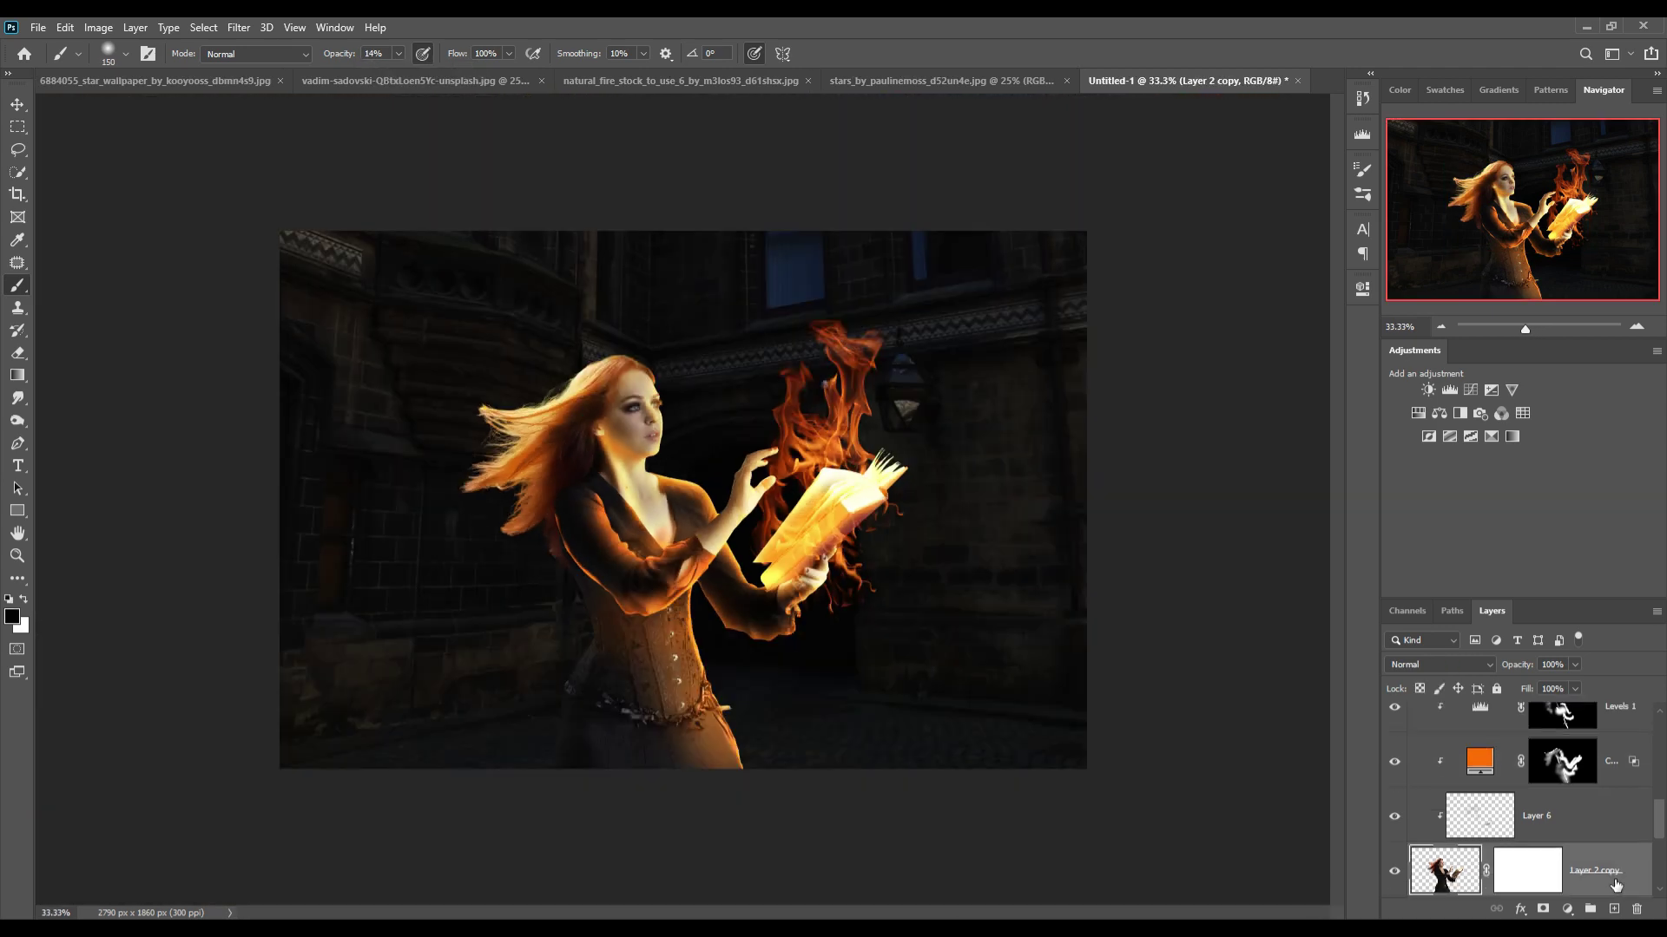
{"action": "key", "text": "ctrl+z"}
{"action": "key", "text": "ctrl+z"}
{"action": "key", "text": "0"}
{"action": "key", "text": "bracketleft"}
{"action": "key", "text": "bracketleft"}
{"action": "key", "text": "bracketleft"}
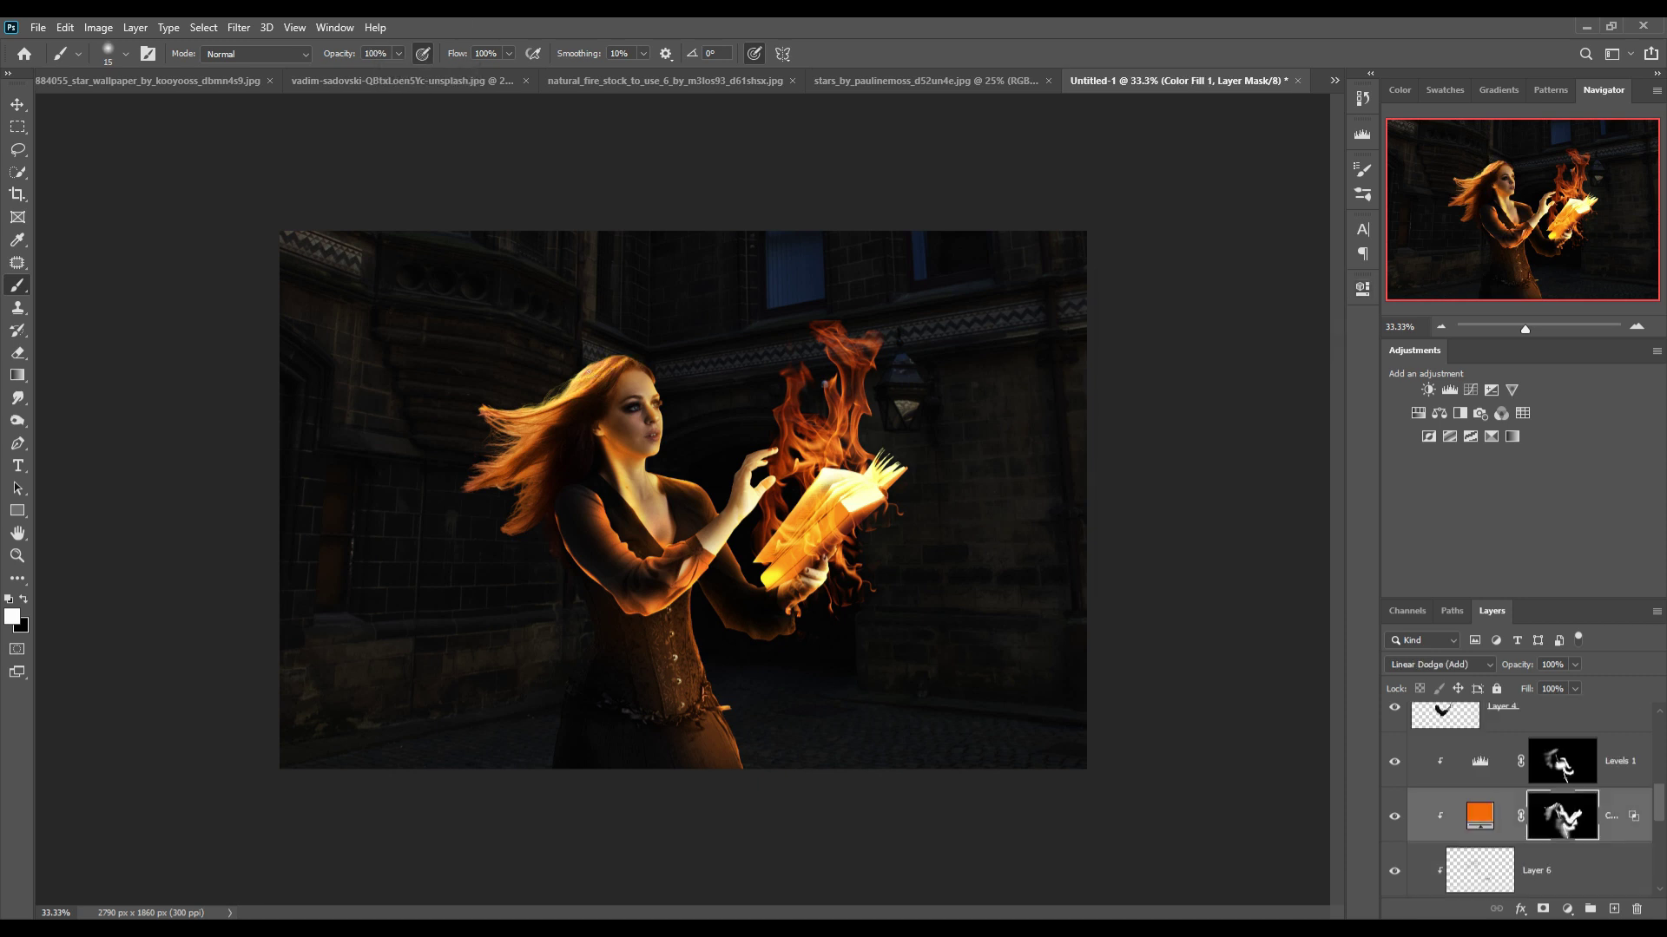
{"action": "left_click_drag", "start_coordinate": [556, 412], "coordinate": [549, 468]}
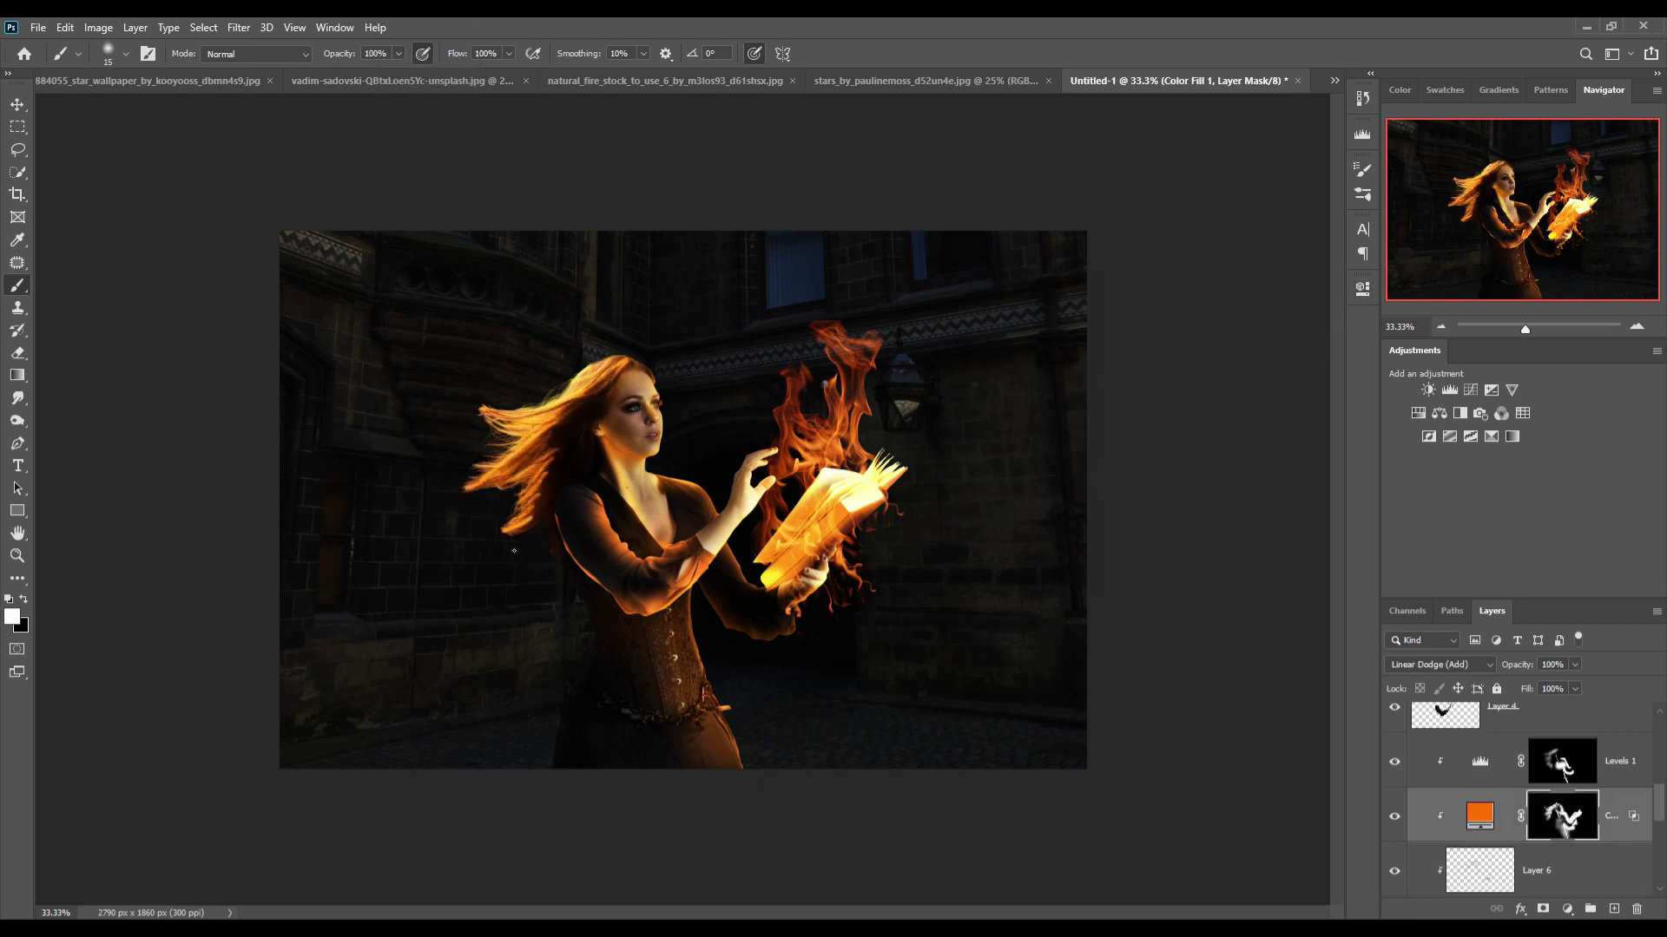
{"action": "mouse_move", "coordinate": [514, 551]}
{"action": "left_mouse_down"}
{"action": "mouse_move", "coordinate": [555, 451]}
{"action": "mouse_move", "coordinate": [550, 487]}
{"action": "left_mouse_up"}
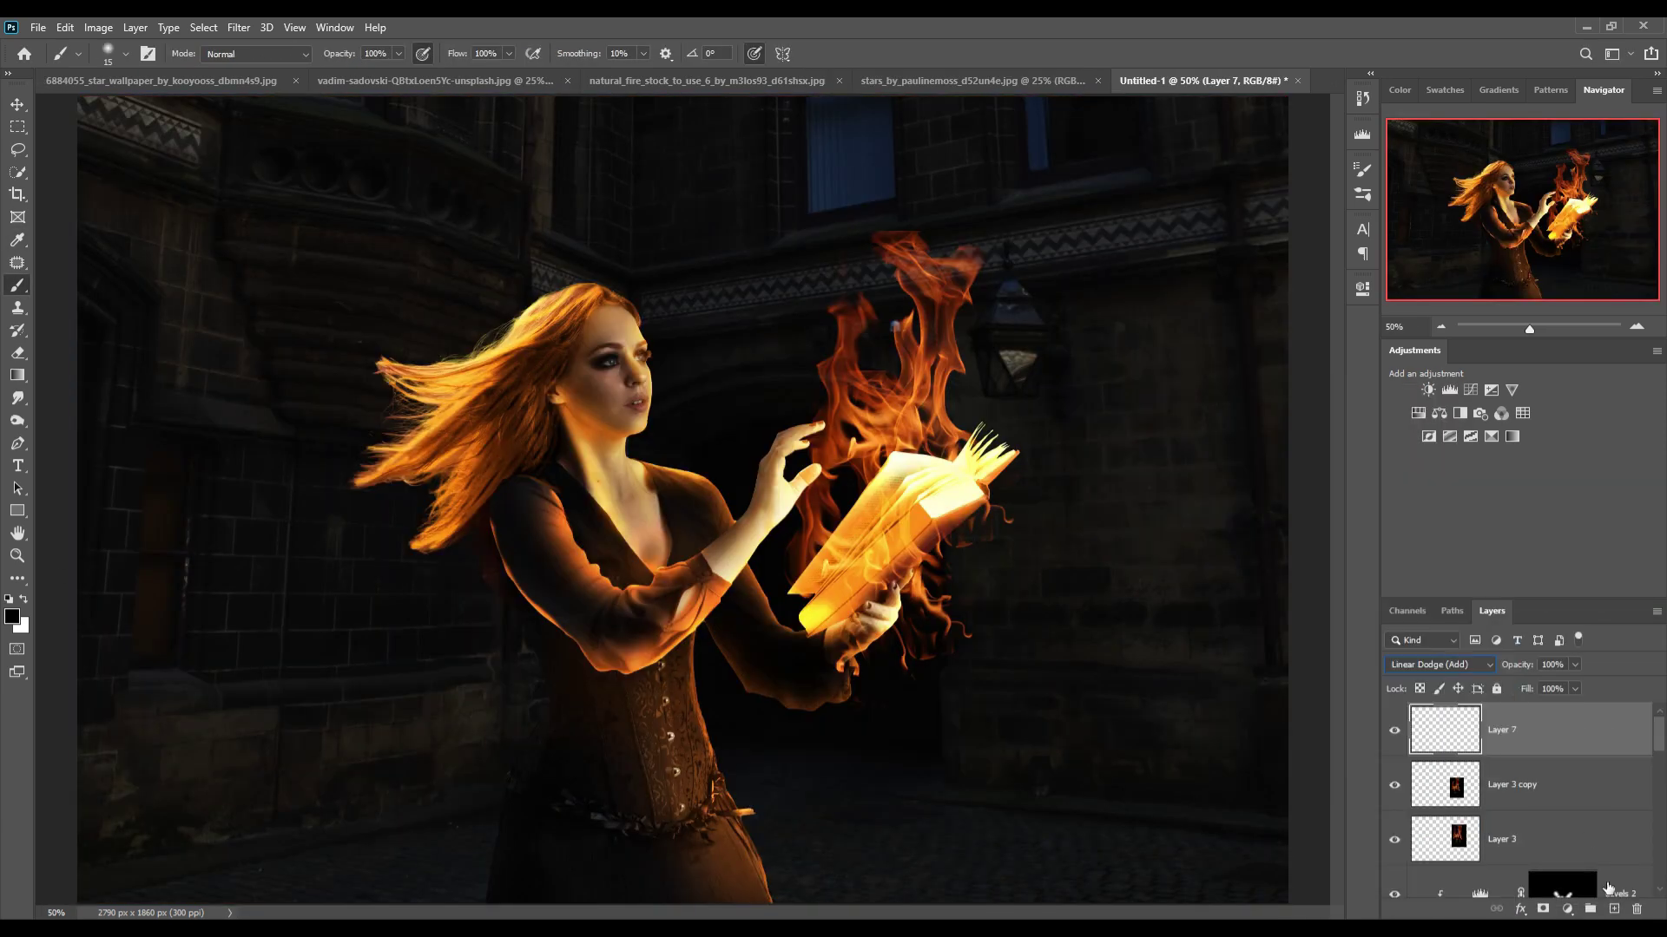
Add a Solid Color fill layer in orange #fd8505.
{"action": "left_click", "coordinate": [1566, 910]}
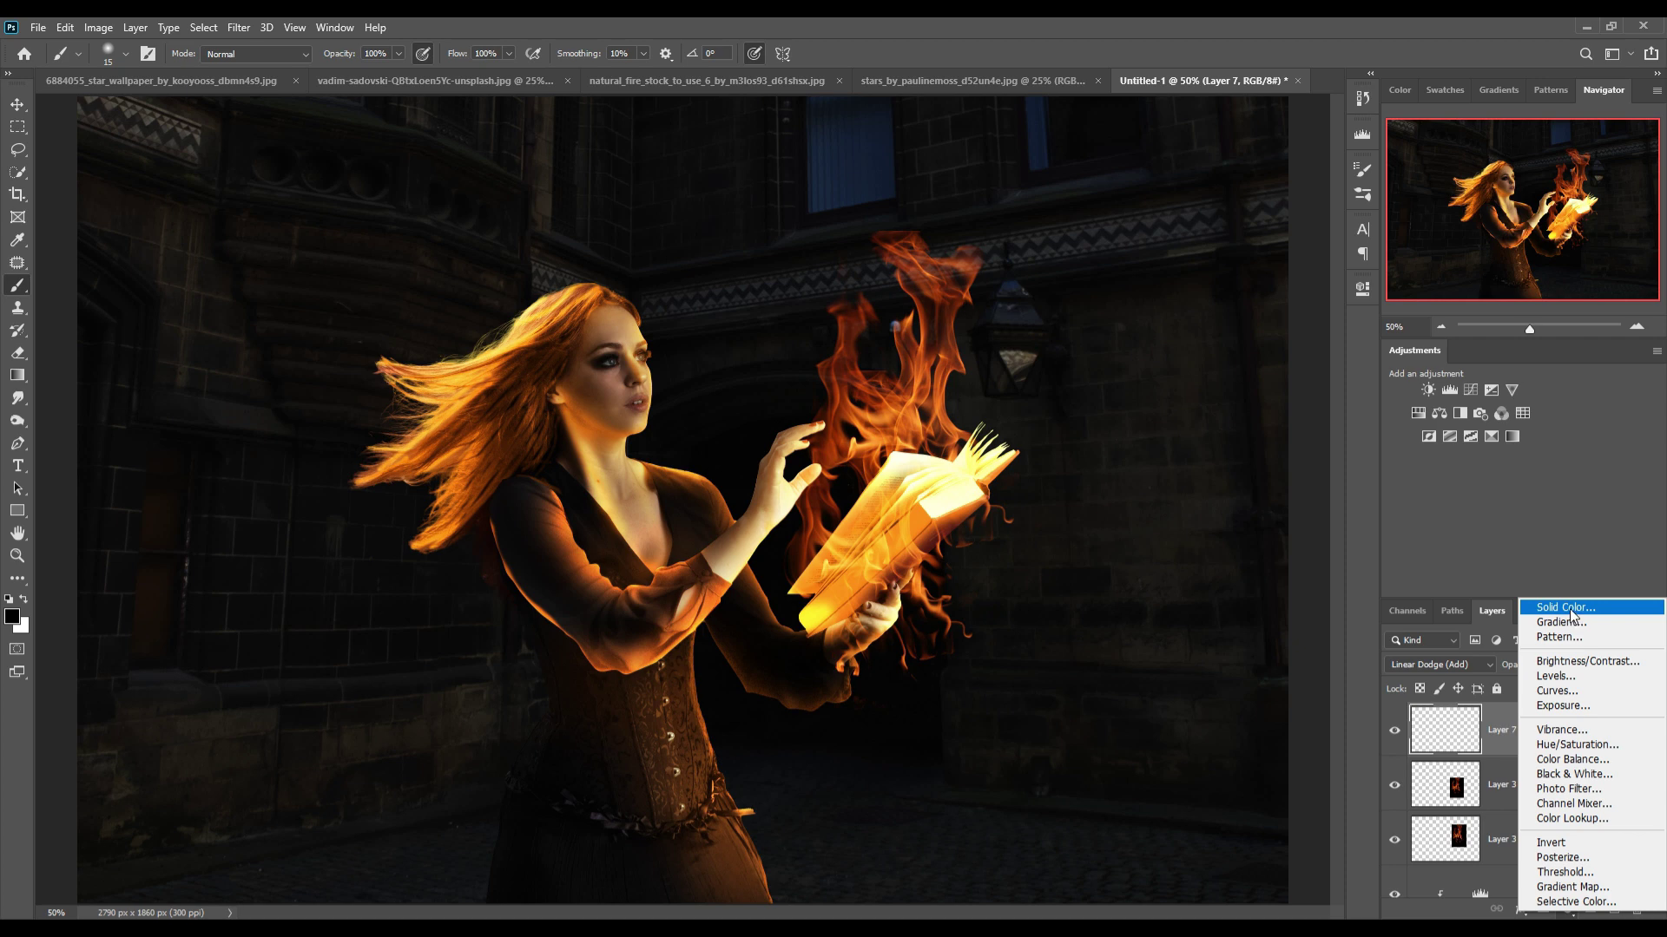
{"action": "left_click", "coordinate": [1571, 609]}
{"action": "left_click", "coordinate": [919, 505]}
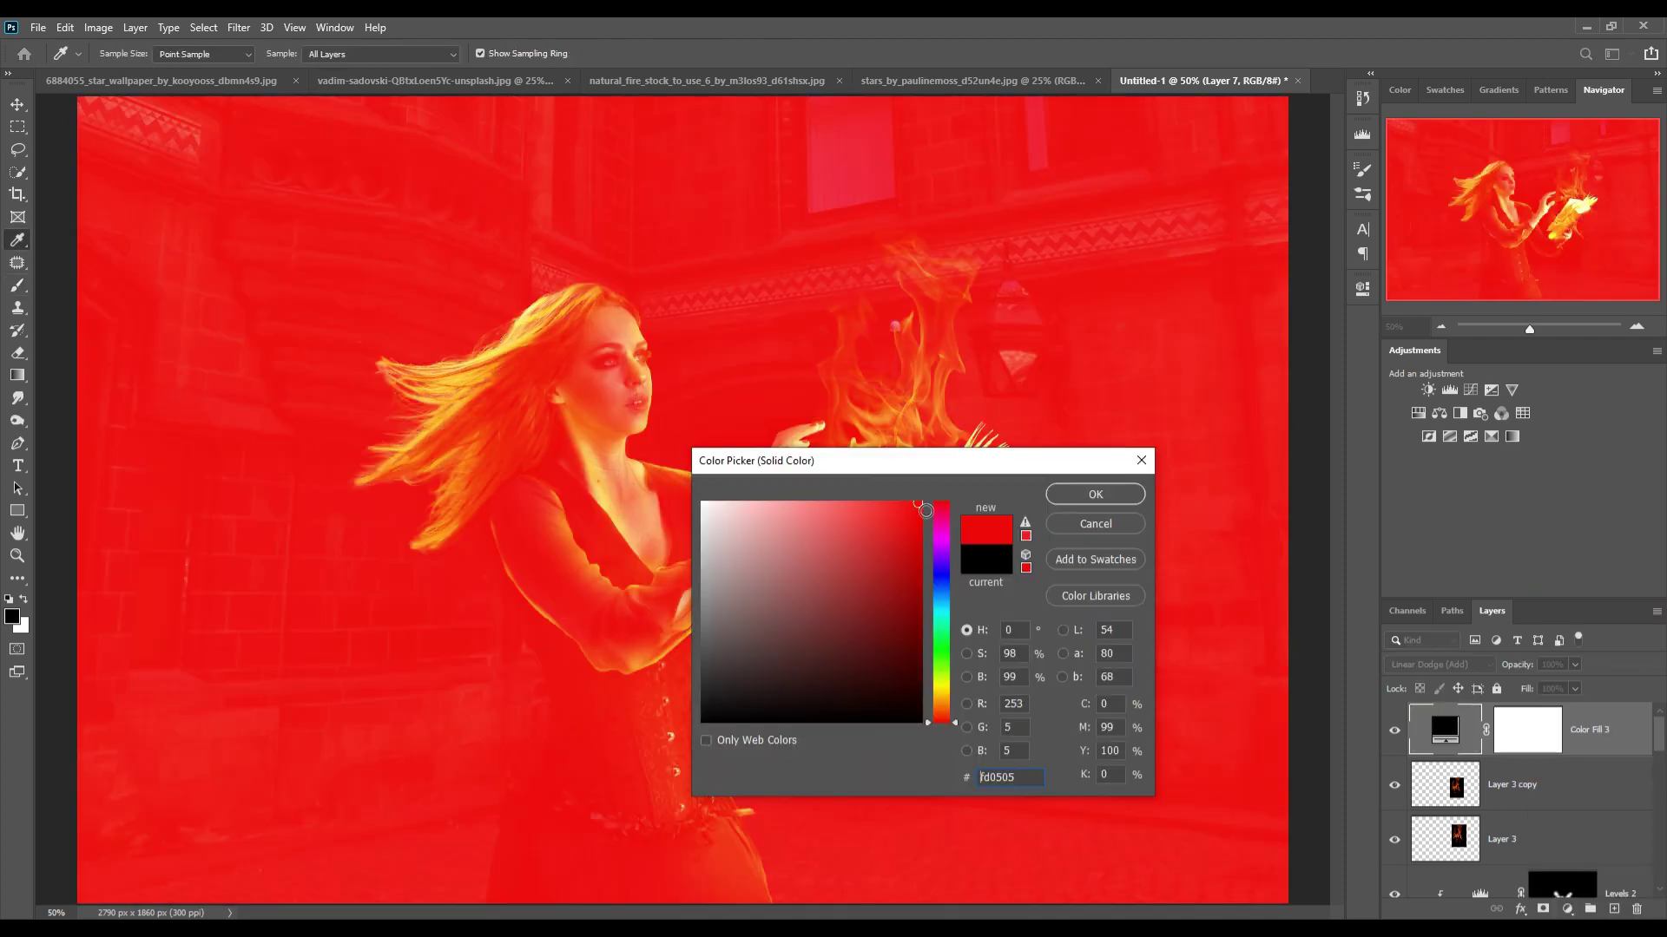
{"action": "left_click", "coordinate": [944, 702]}
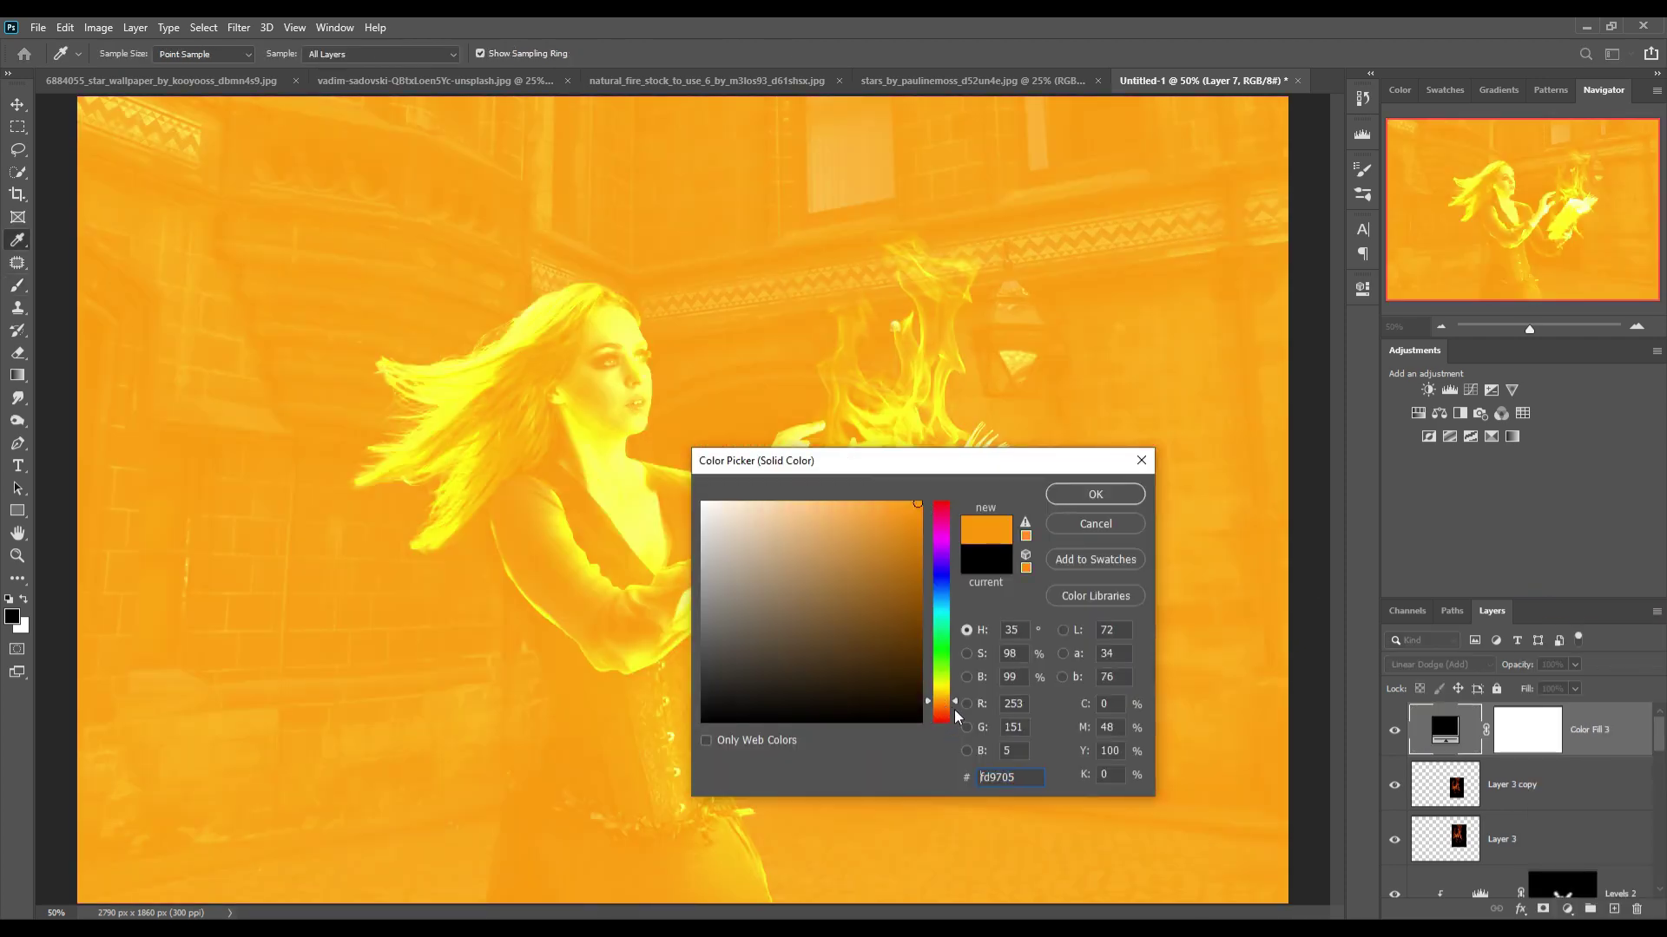
{"action": "left_click_drag", "start_coordinate": [954, 710], "coordinate": [957, 704]}
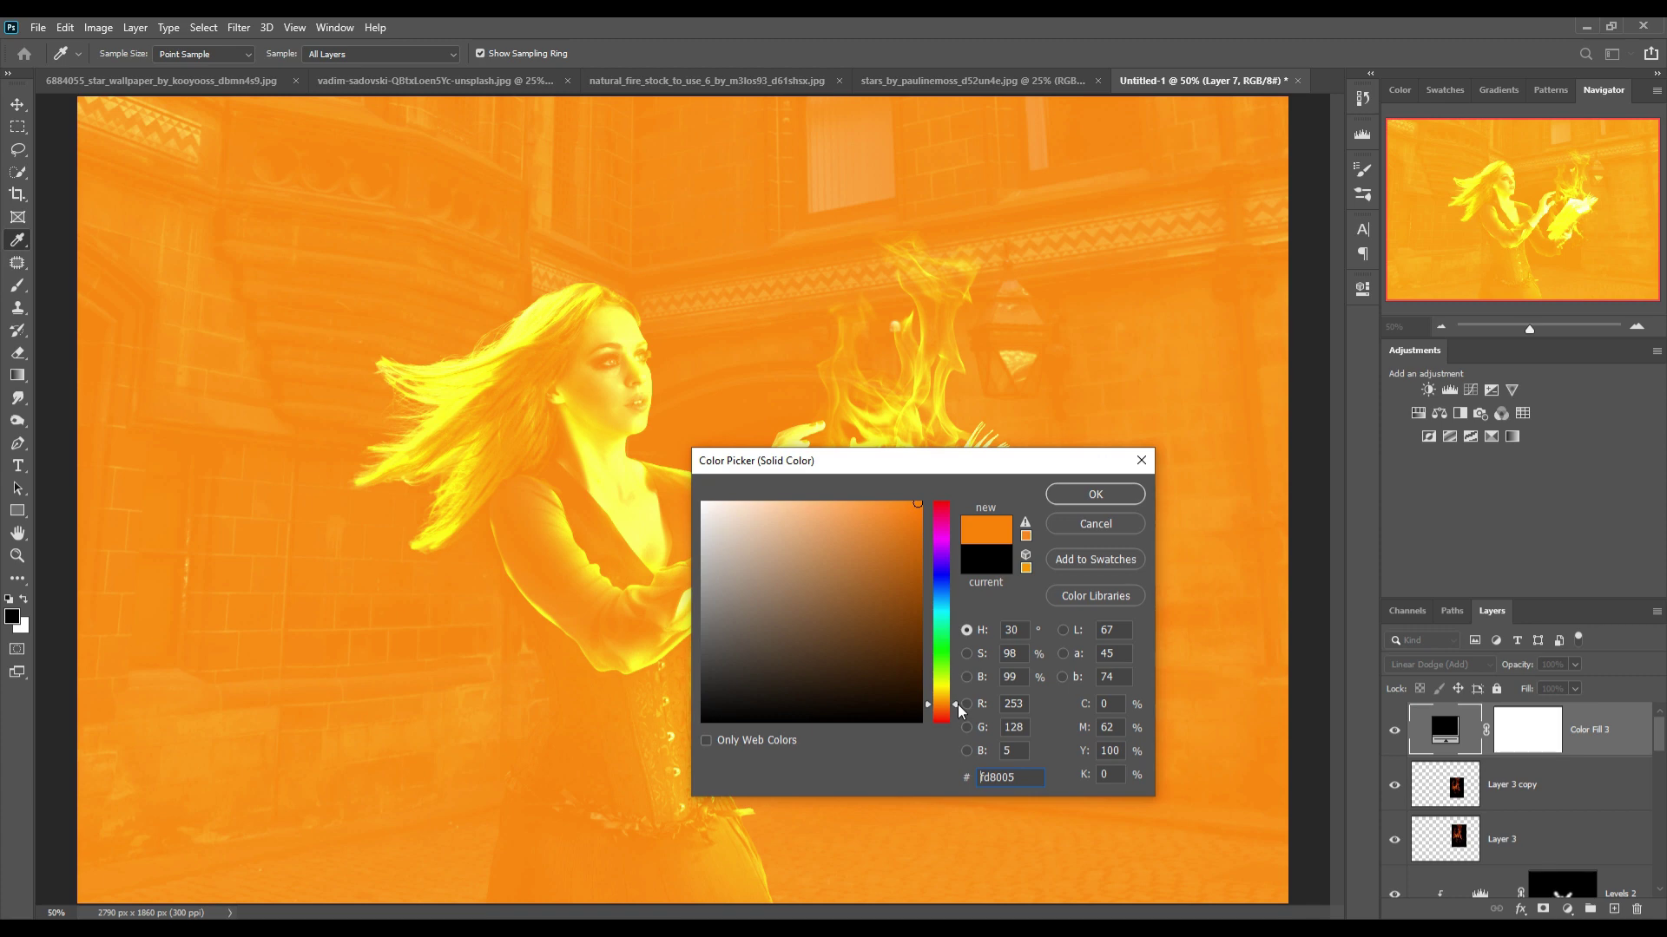
{"action": "left_click", "coordinate": [1090, 495]}
Invert the orange fill's mask to black so the fill is fully hidden.
{"action": "key", "text": "b"}
{"action": "key", "text": "x"}
{"action": "left_click", "coordinate": [1537, 738]}
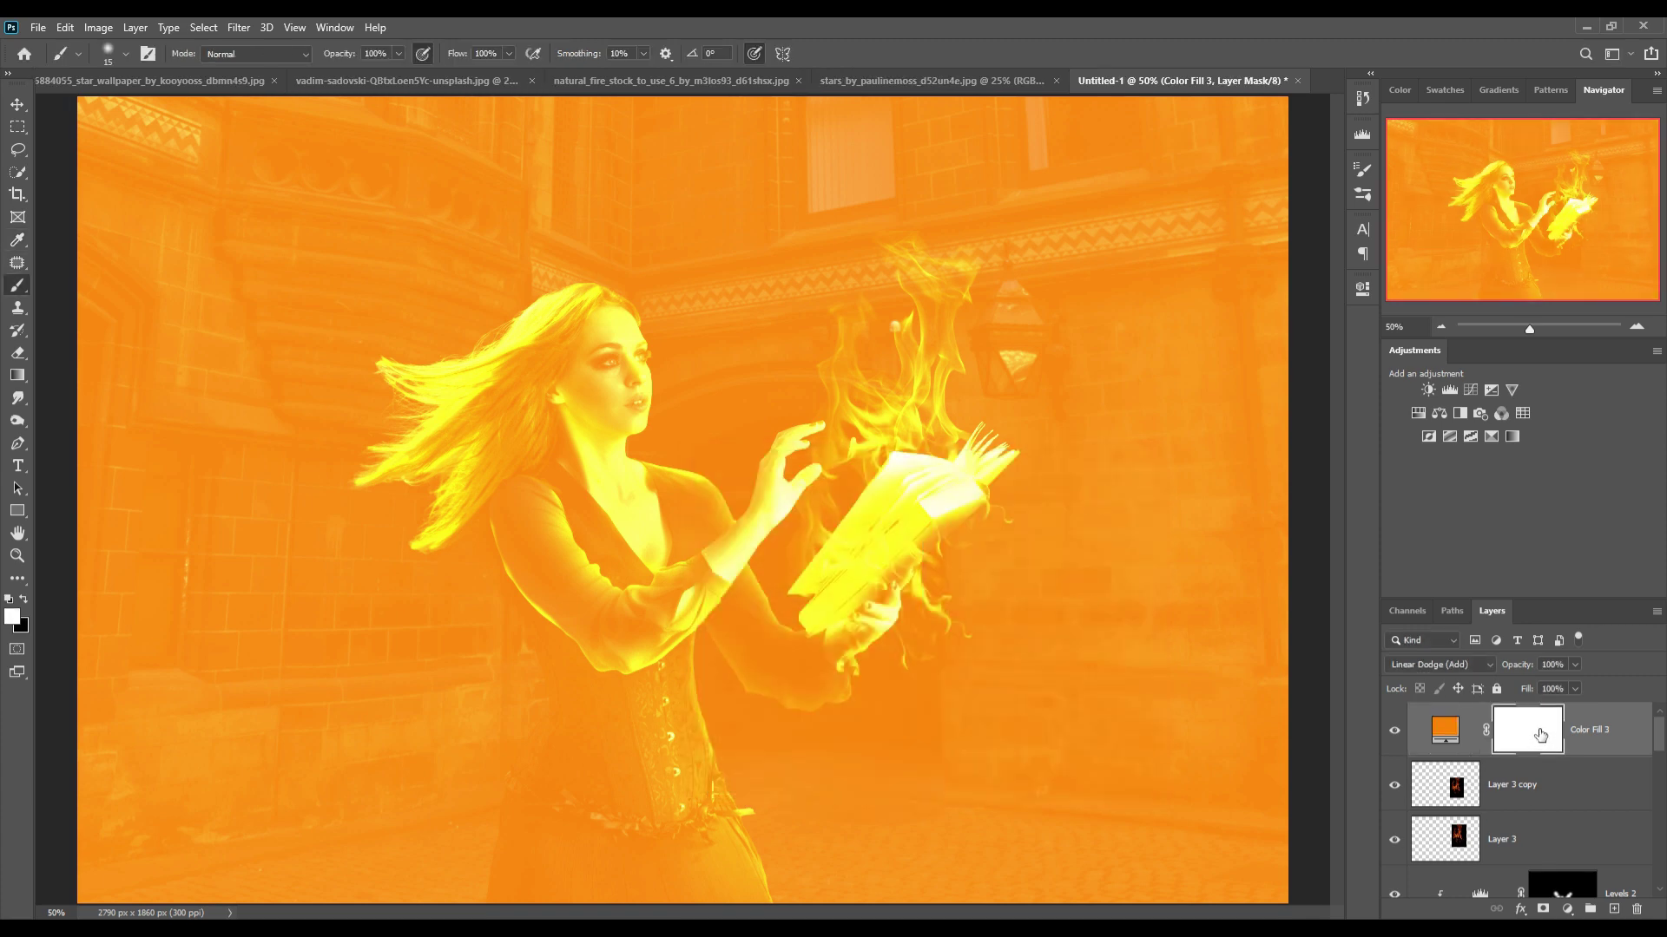
{"action": "key", "text": "ctrl+i"}
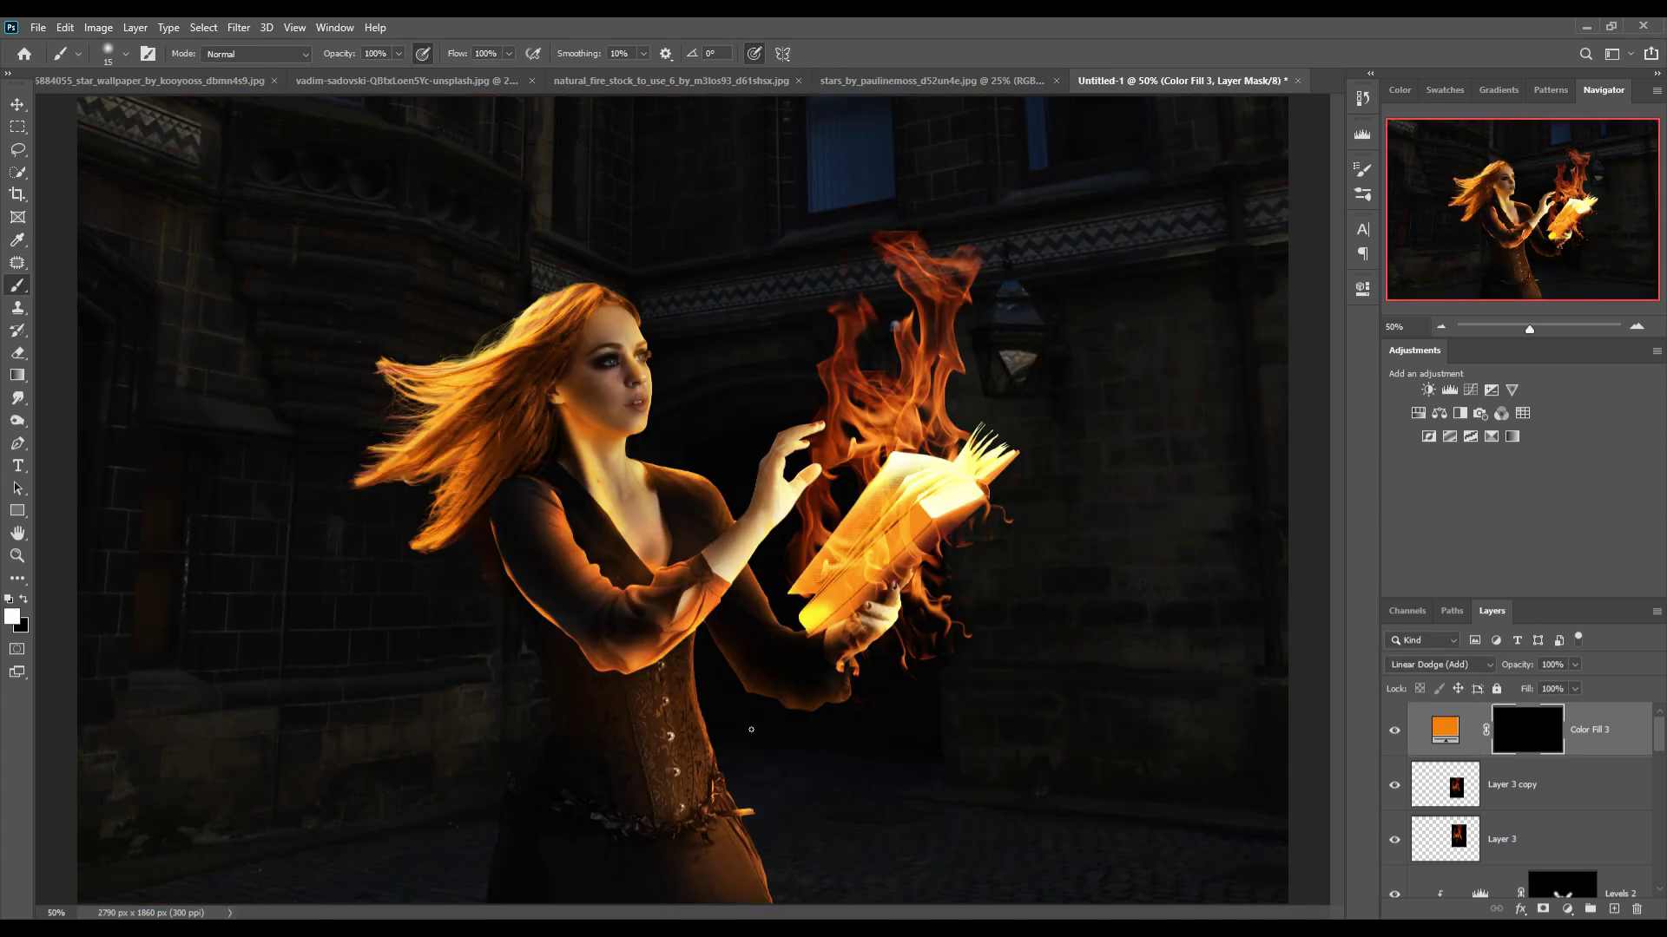
{"action": "key", "text": "ctrl+minus"}
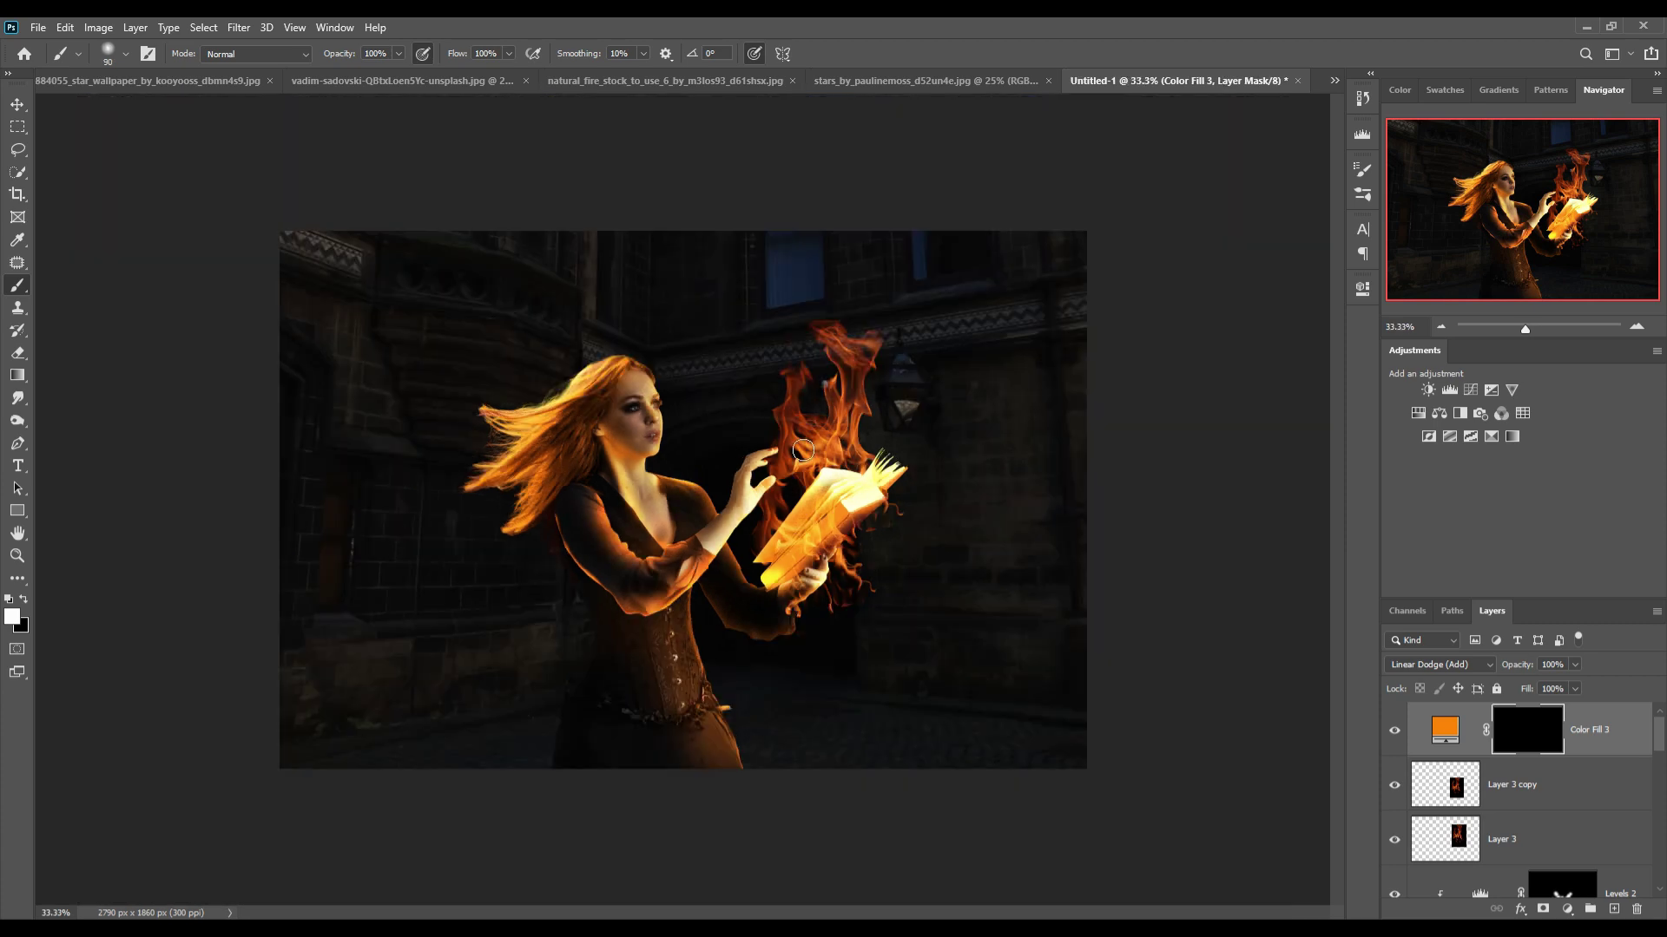
Paint a soft orange glow around the book with a large 8% opacity brush.
{"action": "key", "text": "bracketright"}
{"action": "key", "text": "bracketright"}
{"action": "key", "text": "bracketright"}
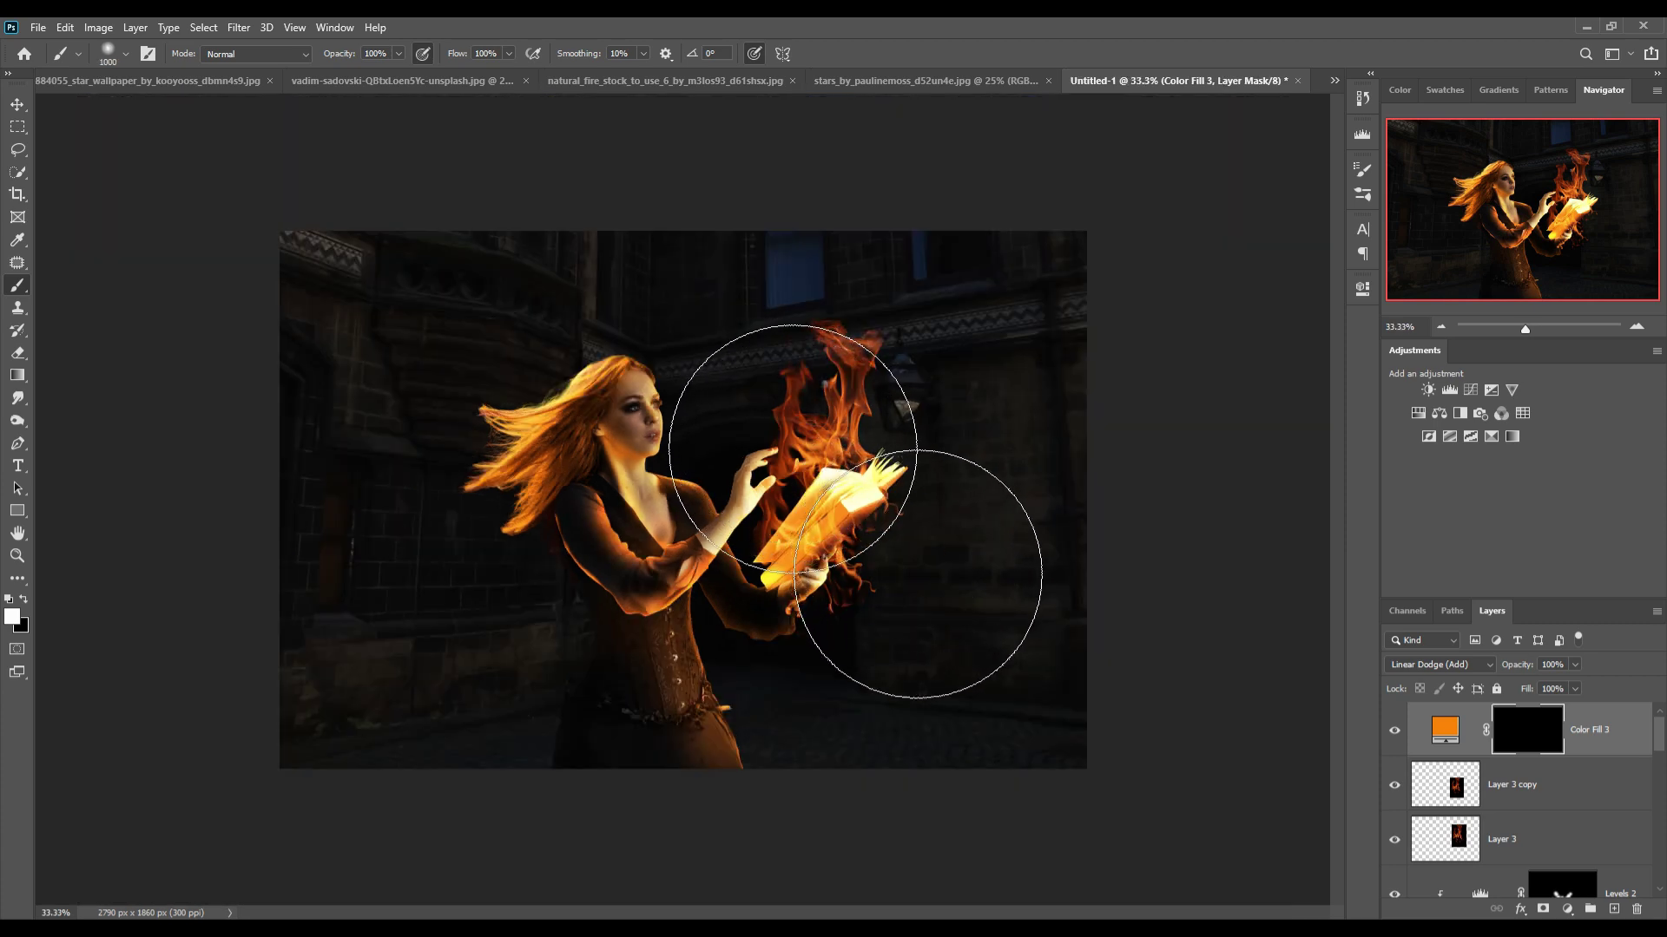
{"action": "key", "text": "bracketright"}
{"action": "left_click", "coordinate": [399, 53]}
{"action": "left_click_drag", "start_coordinate": [401, 73], "coordinate": [327, 78]}
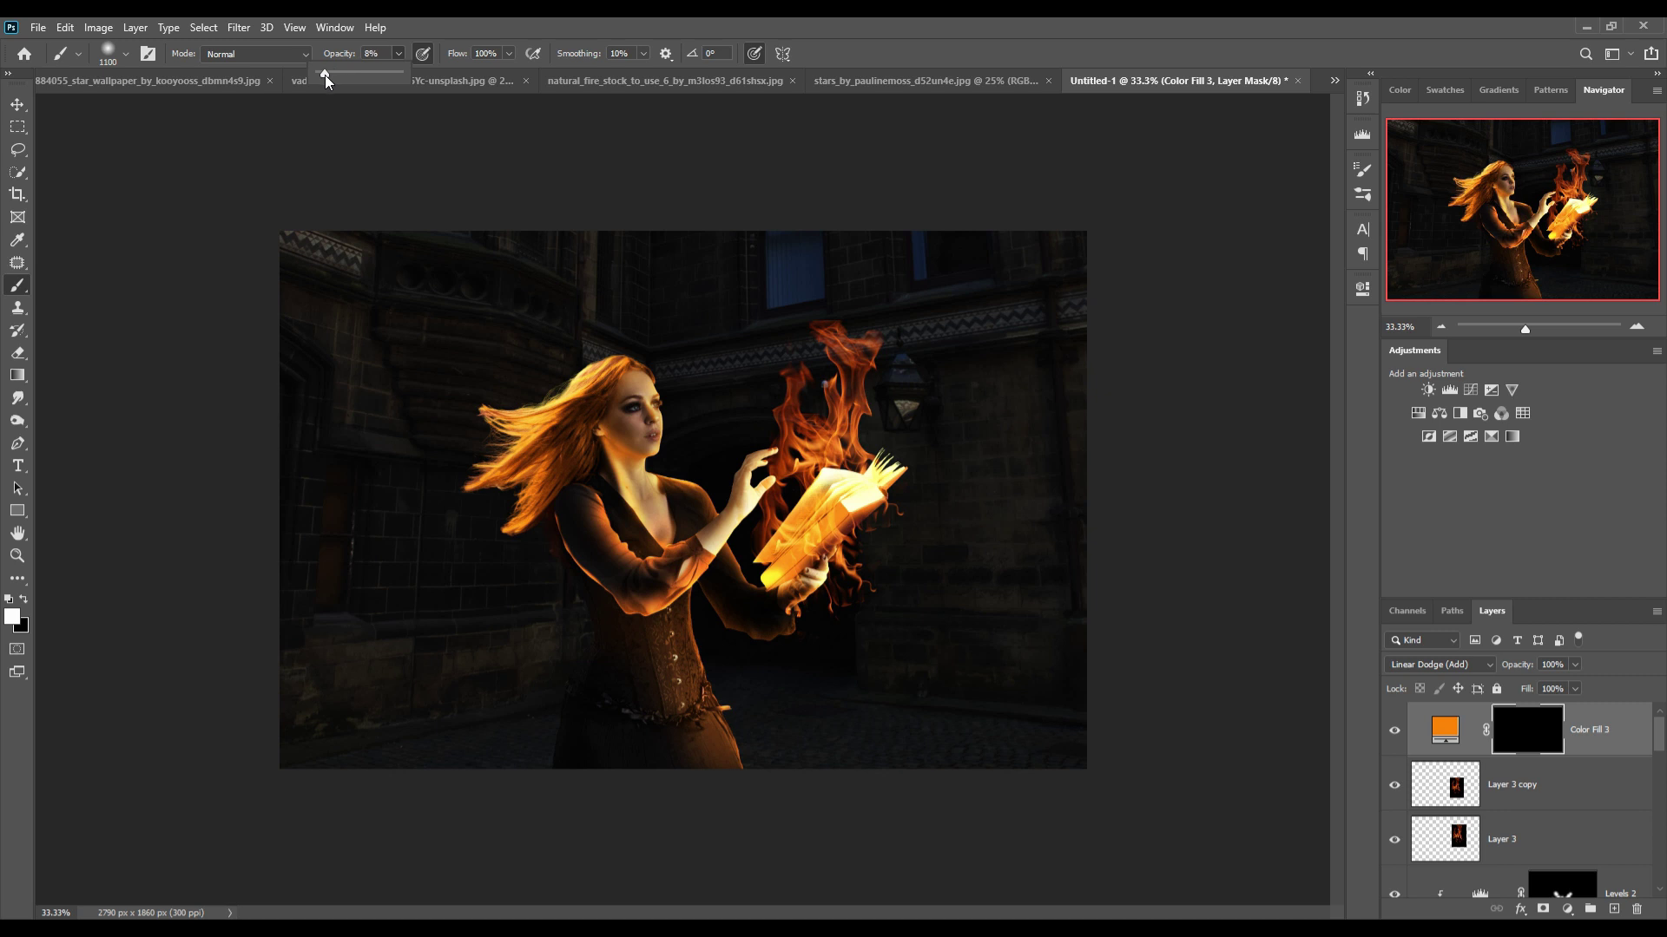
{"action": "key", "text": "bracketright"}
{"action": "key", "text": "bracketright"}
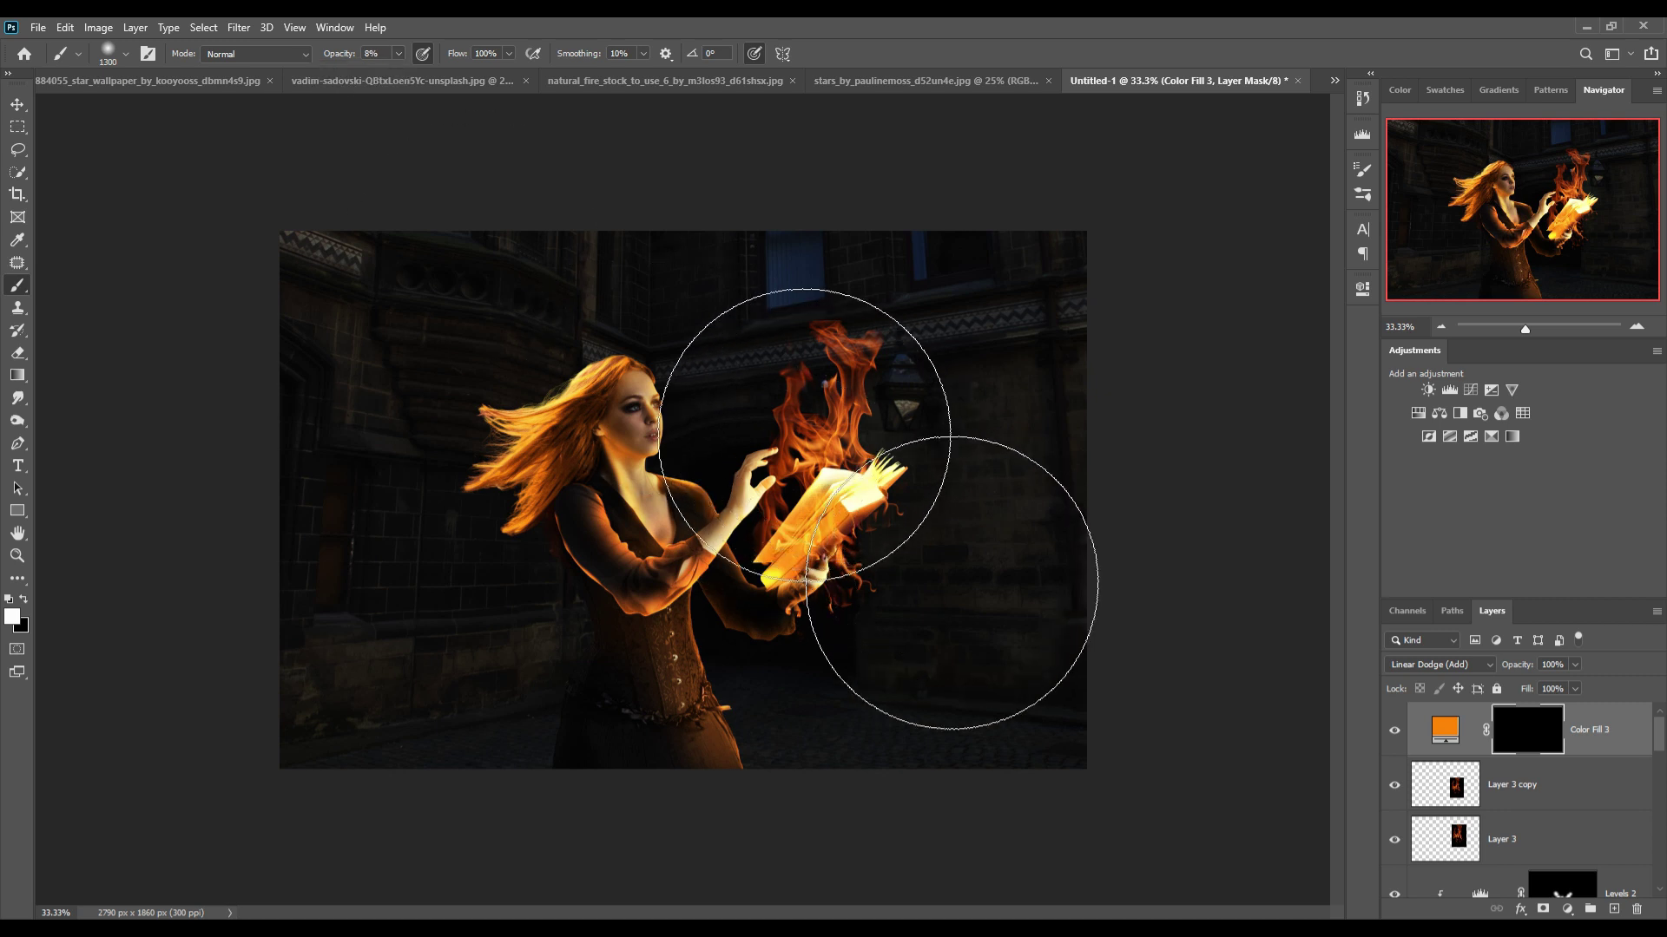
{"action": "mouse_move", "coordinate": [804, 434]}
{"action": "left_mouse_down"}
{"action": "mouse_move", "coordinate": [760, 436]}
{"action": "mouse_move", "coordinate": [743, 414]}
{"action": "mouse_move", "coordinate": [816, 404]}
{"action": "left_mouse_up"}
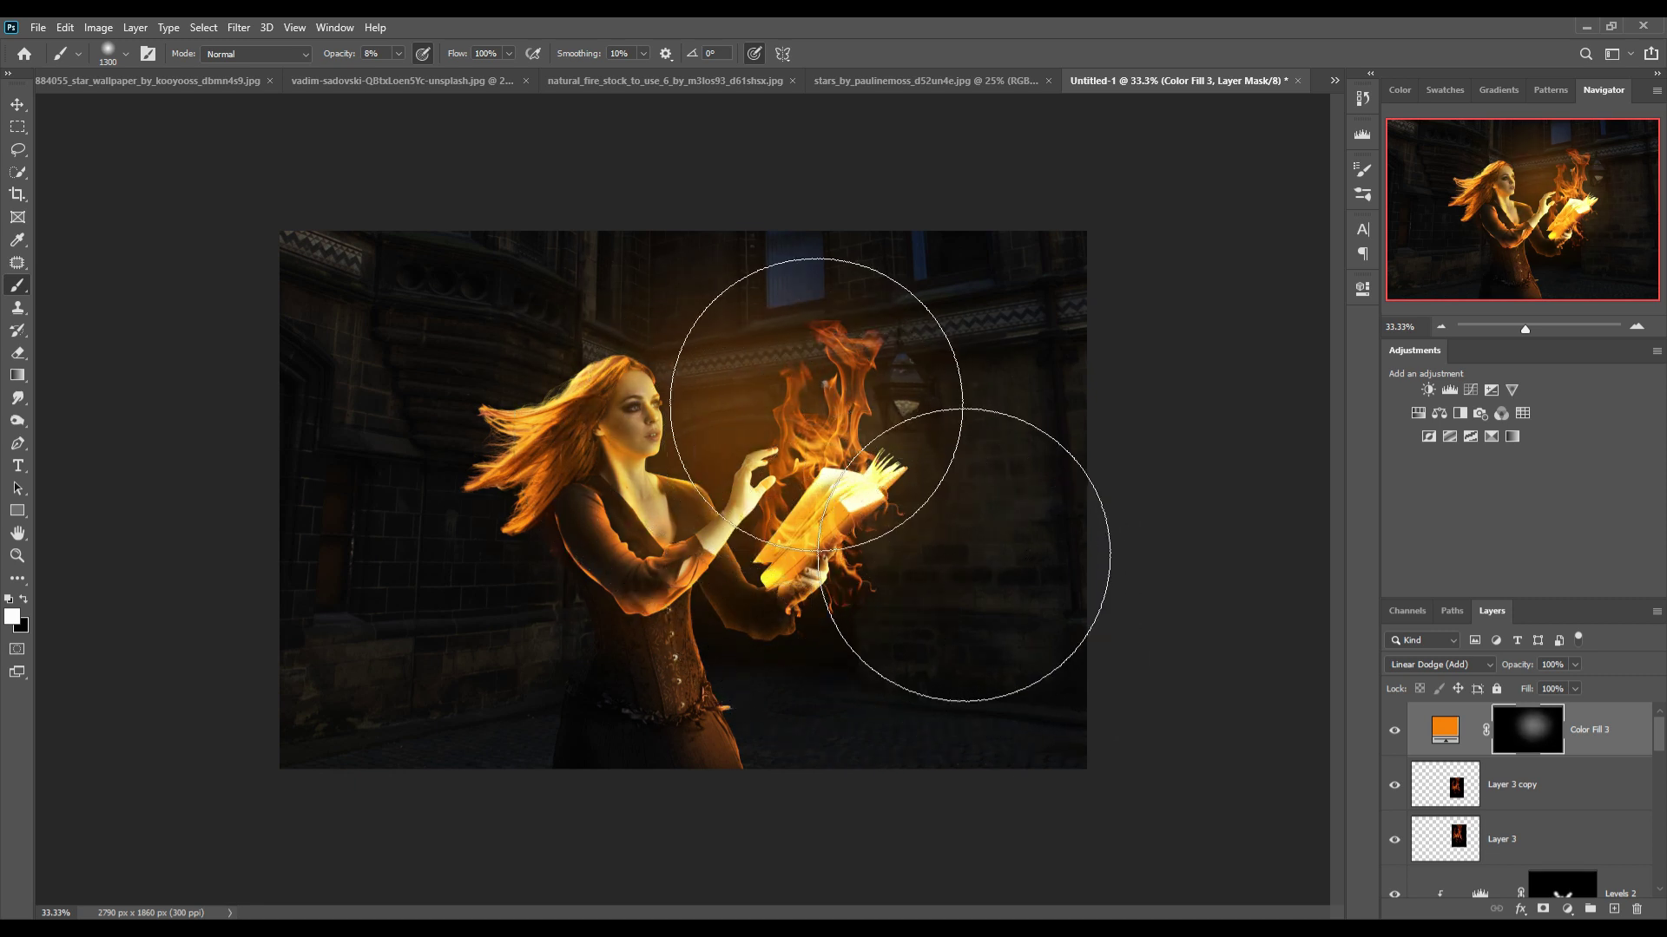
{"action": "key", "text": "bracketleft"}
{"action": "key", "text": "bracketleft"}
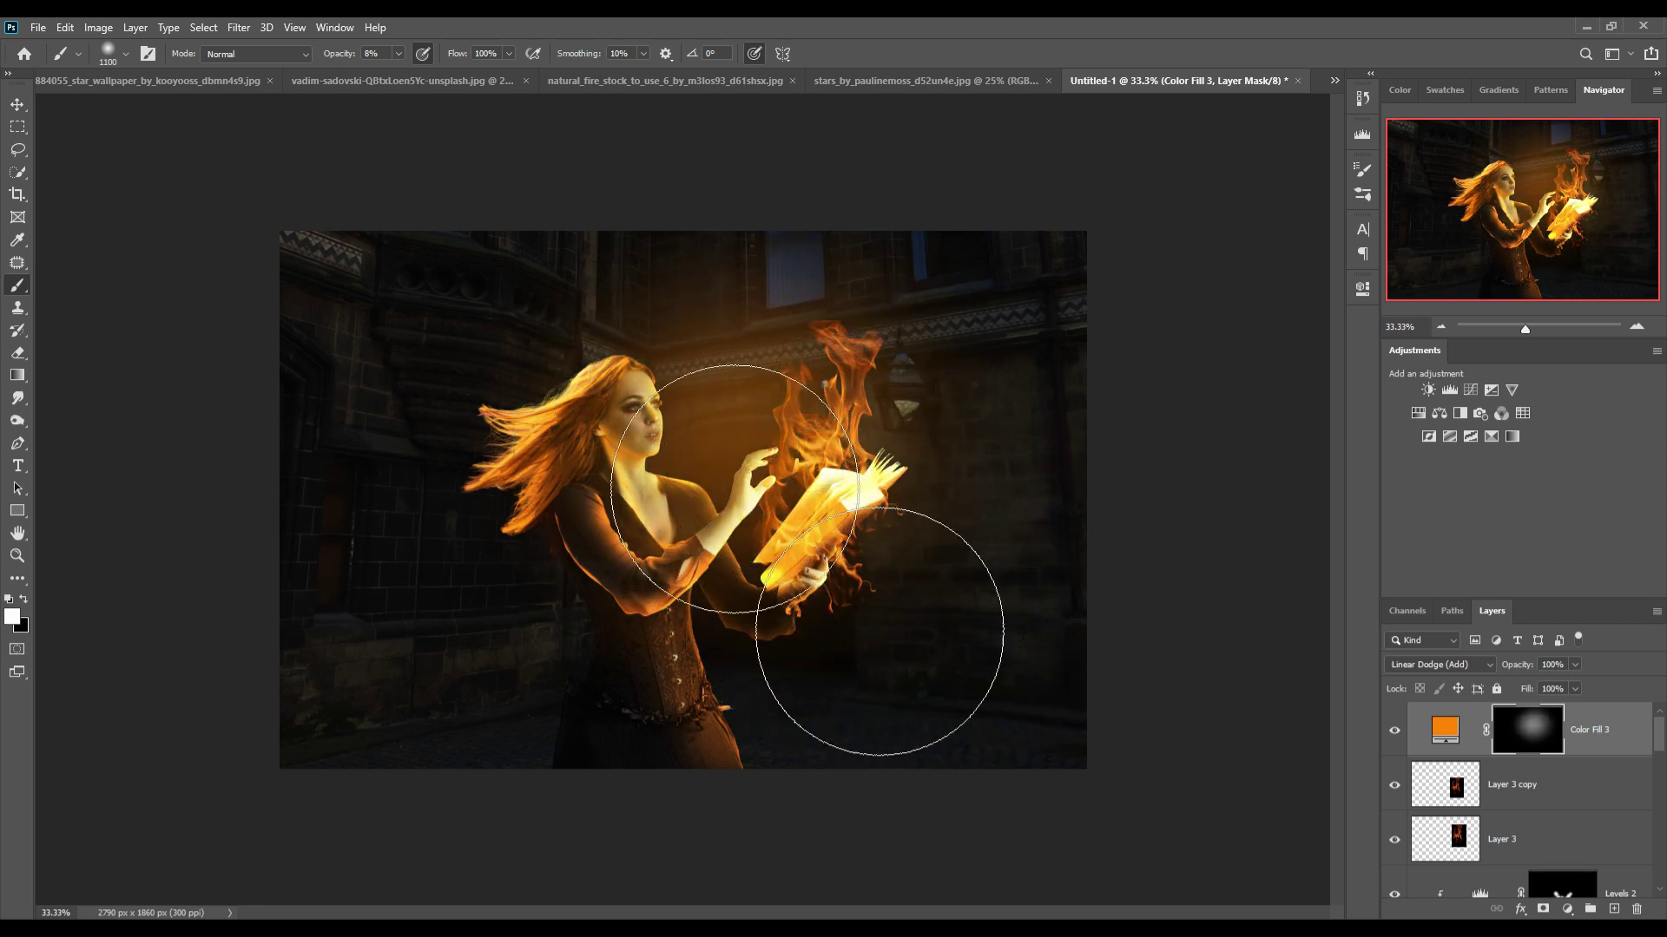
{"action": "key", "text": "bracketleft"}
{"action": "key", "text": "bracketleft"}
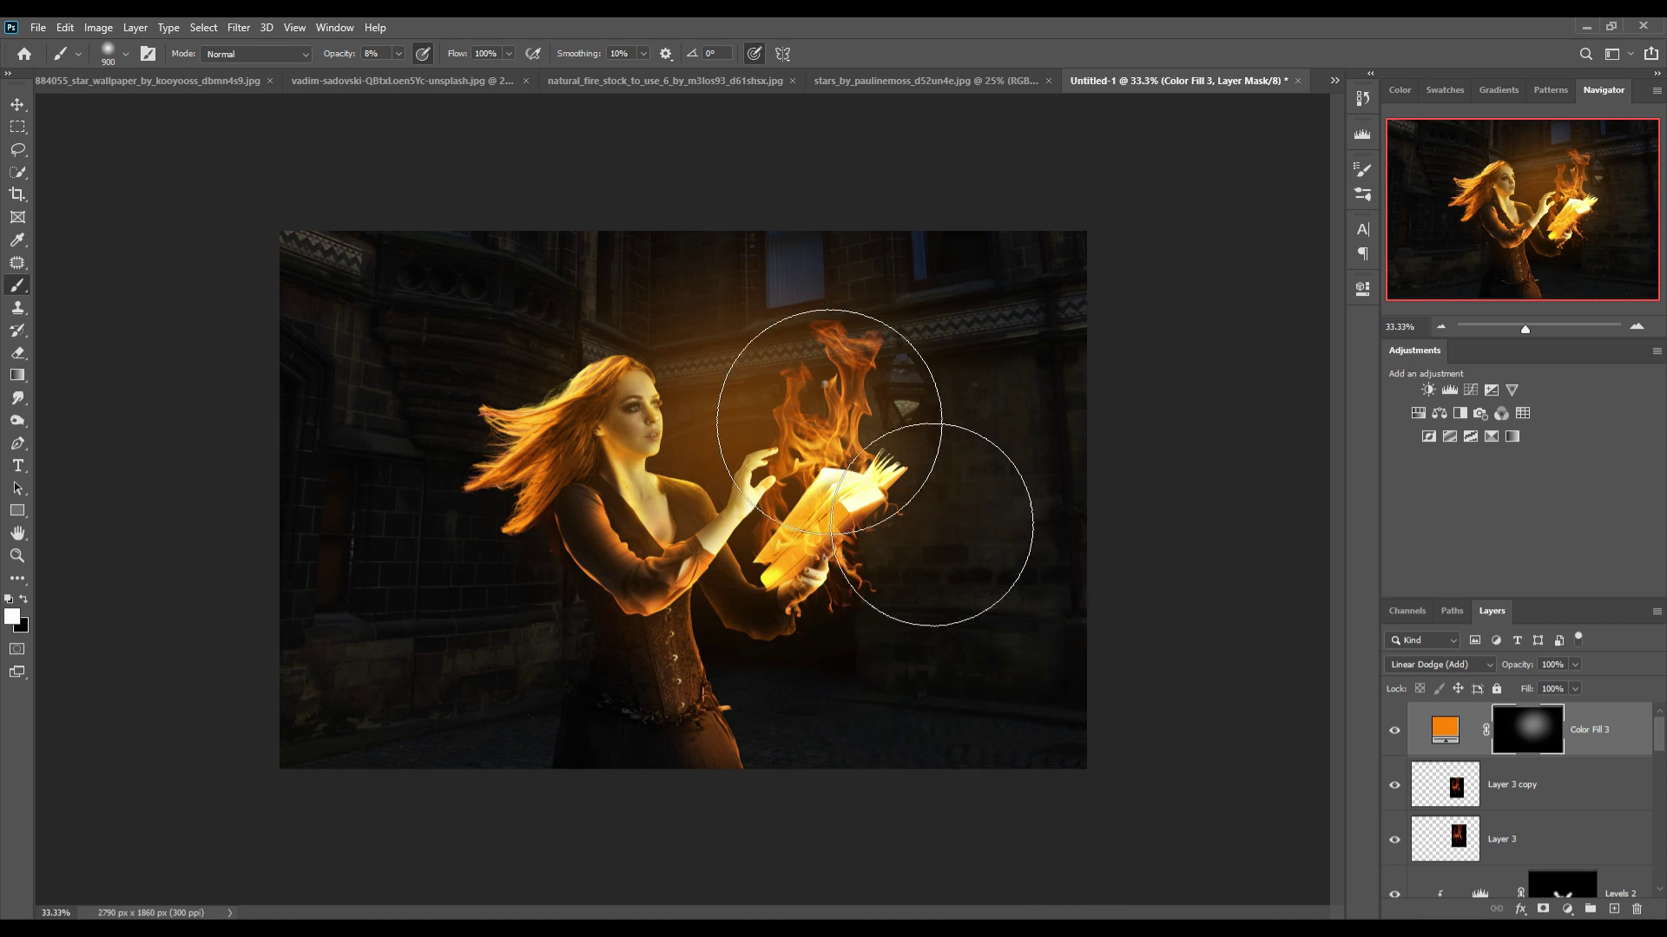
{"action": "key", "text": "bracketleft"}
{"action": "key", "text": "bracketleft"}
{"action": "key", "text": "bracketleft"}
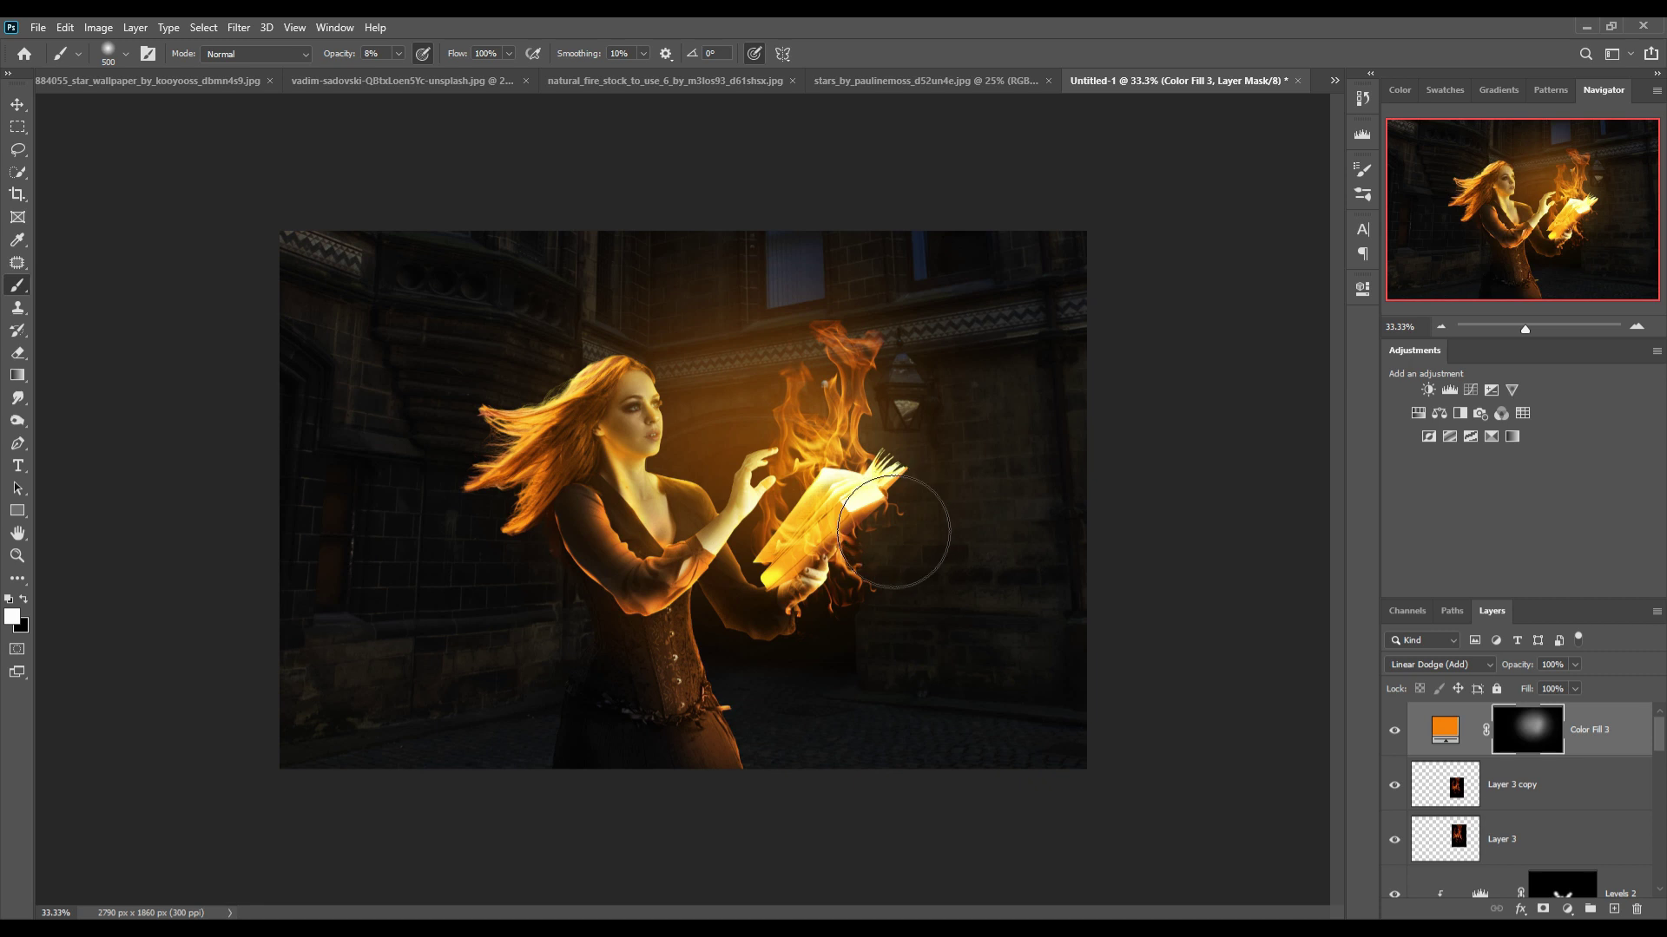
{"action": "mouse_move", "coordinate": [894, 531]}
{"action": "left_mouse_down"}
{"action": "mouse_move", "coordinate": [848, 596]}
{"action": "mouse_move", "coordinate": [875, 550]}
{"action": "mouse_move", "coordinate": [895, 562]}
{"action": "left_mouse_up"}
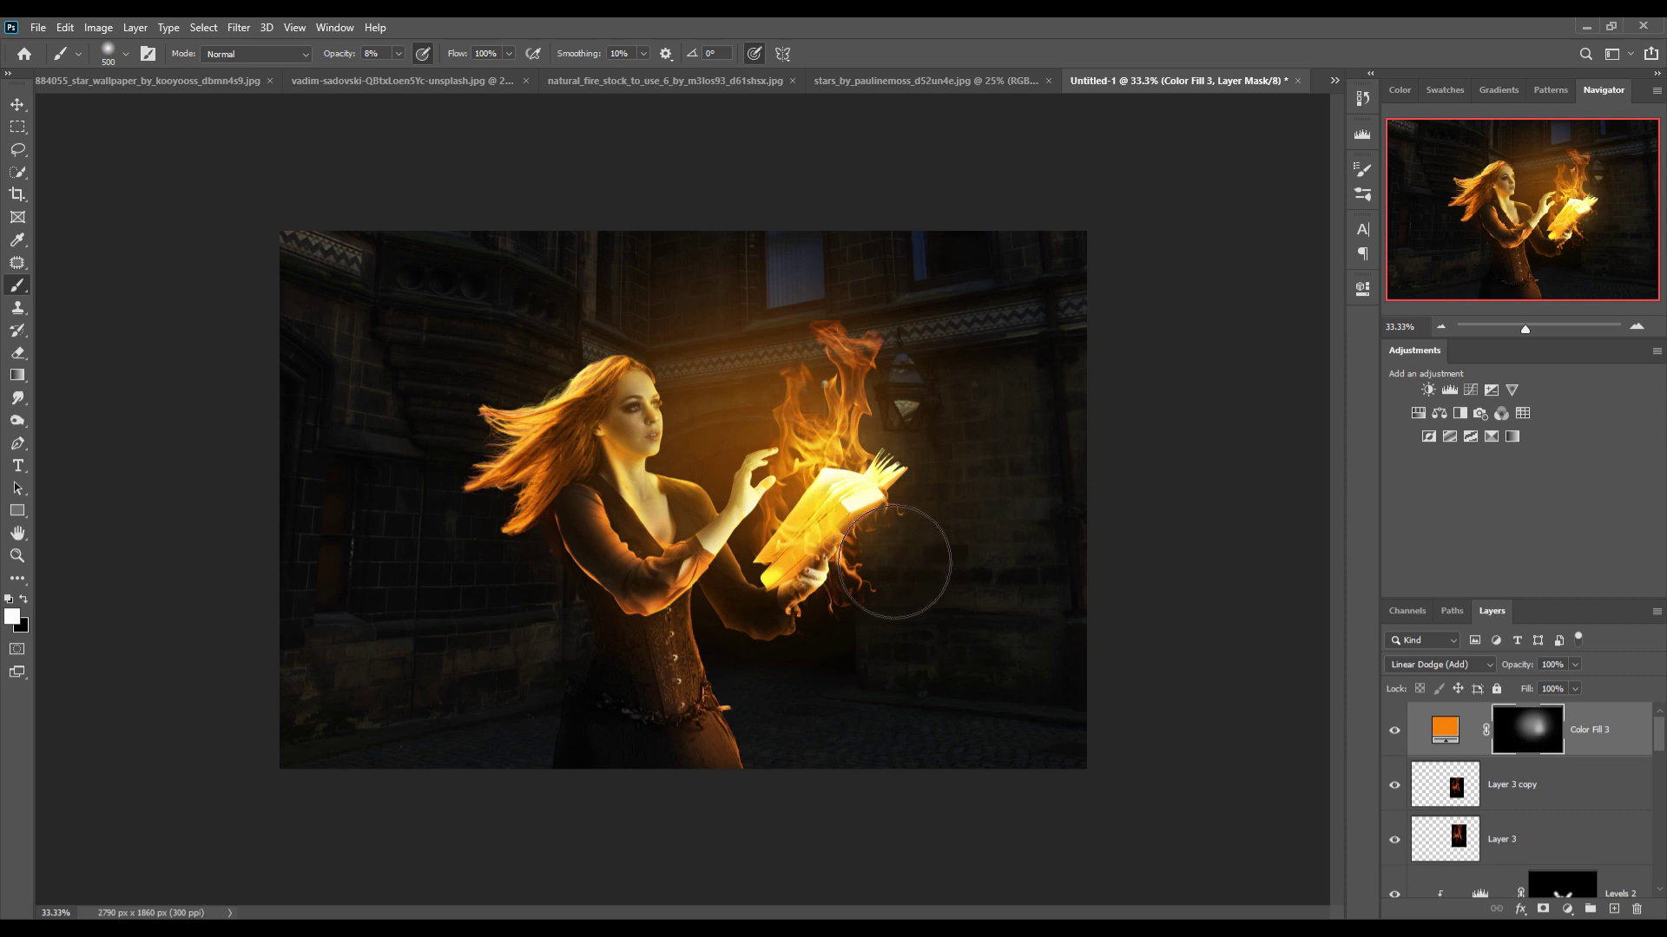
{"action": "left_click", "coordinate": [17, 104]}
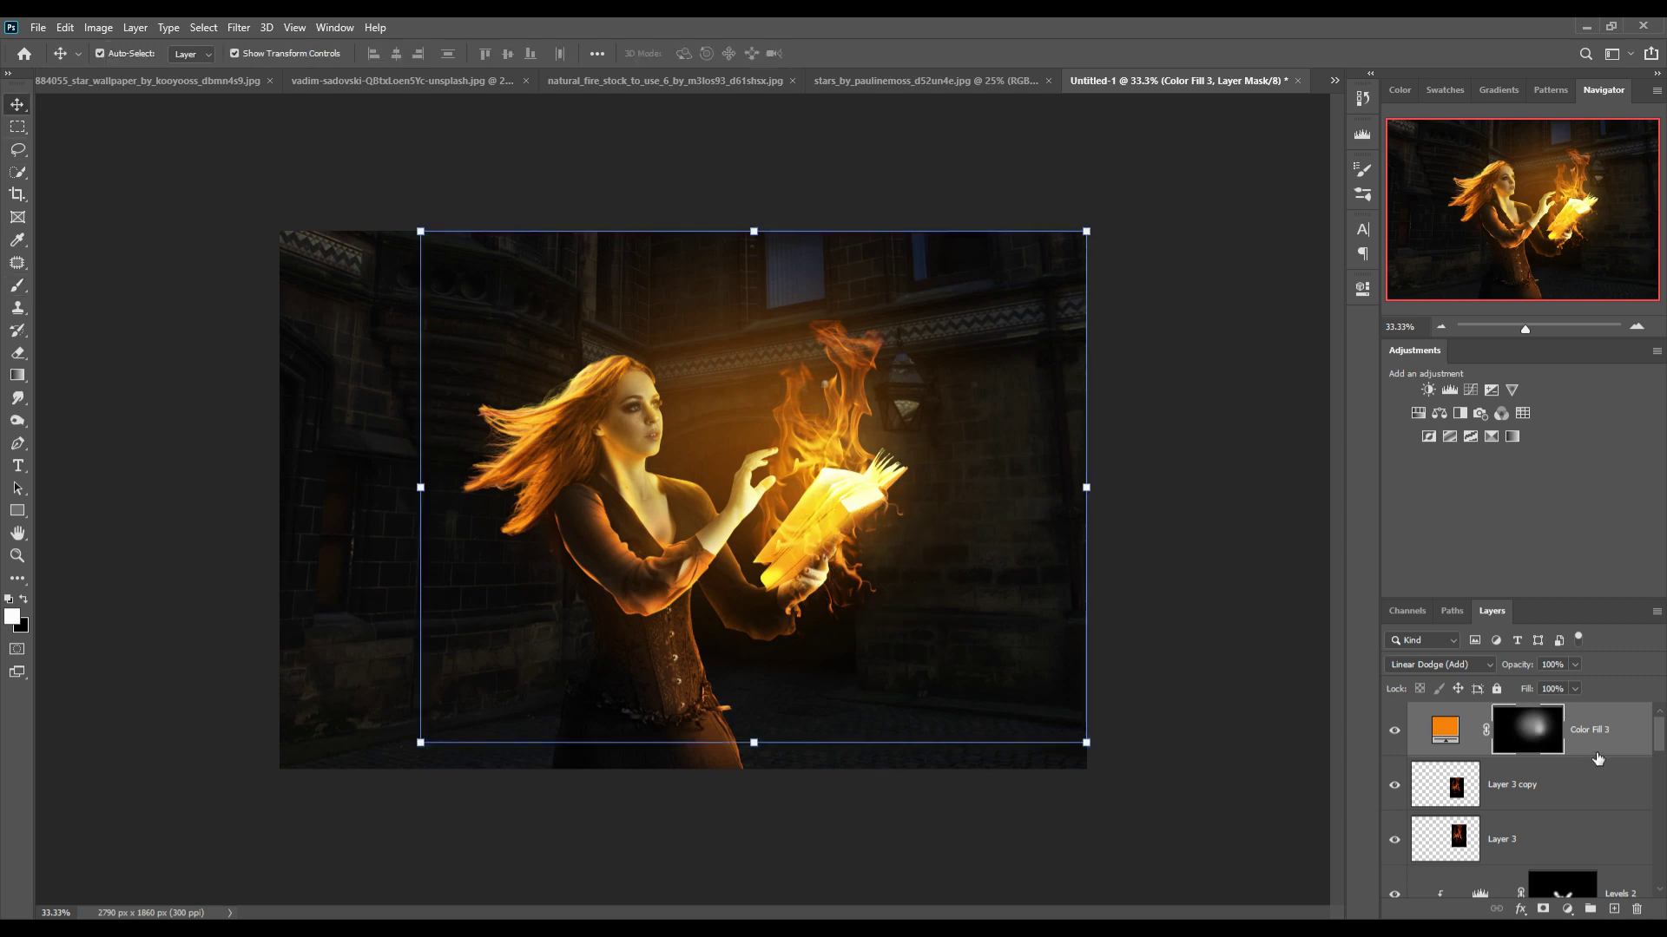
Select the courtyard Layer 1 and discard a trial Black & White adjustment.
{"action": "scroll", "coordinate": [1594, 755], "scroll_direction": "down", "scroll_amount": 2}
{"action": "scroll", "coordinate": [1593, 764], "scroll_direction": "down", "scroll_amount": 2}
{"action": "scroll", "coordinate": [1593, 764], "scroll_direction": "down", "scroll_amount": 2}
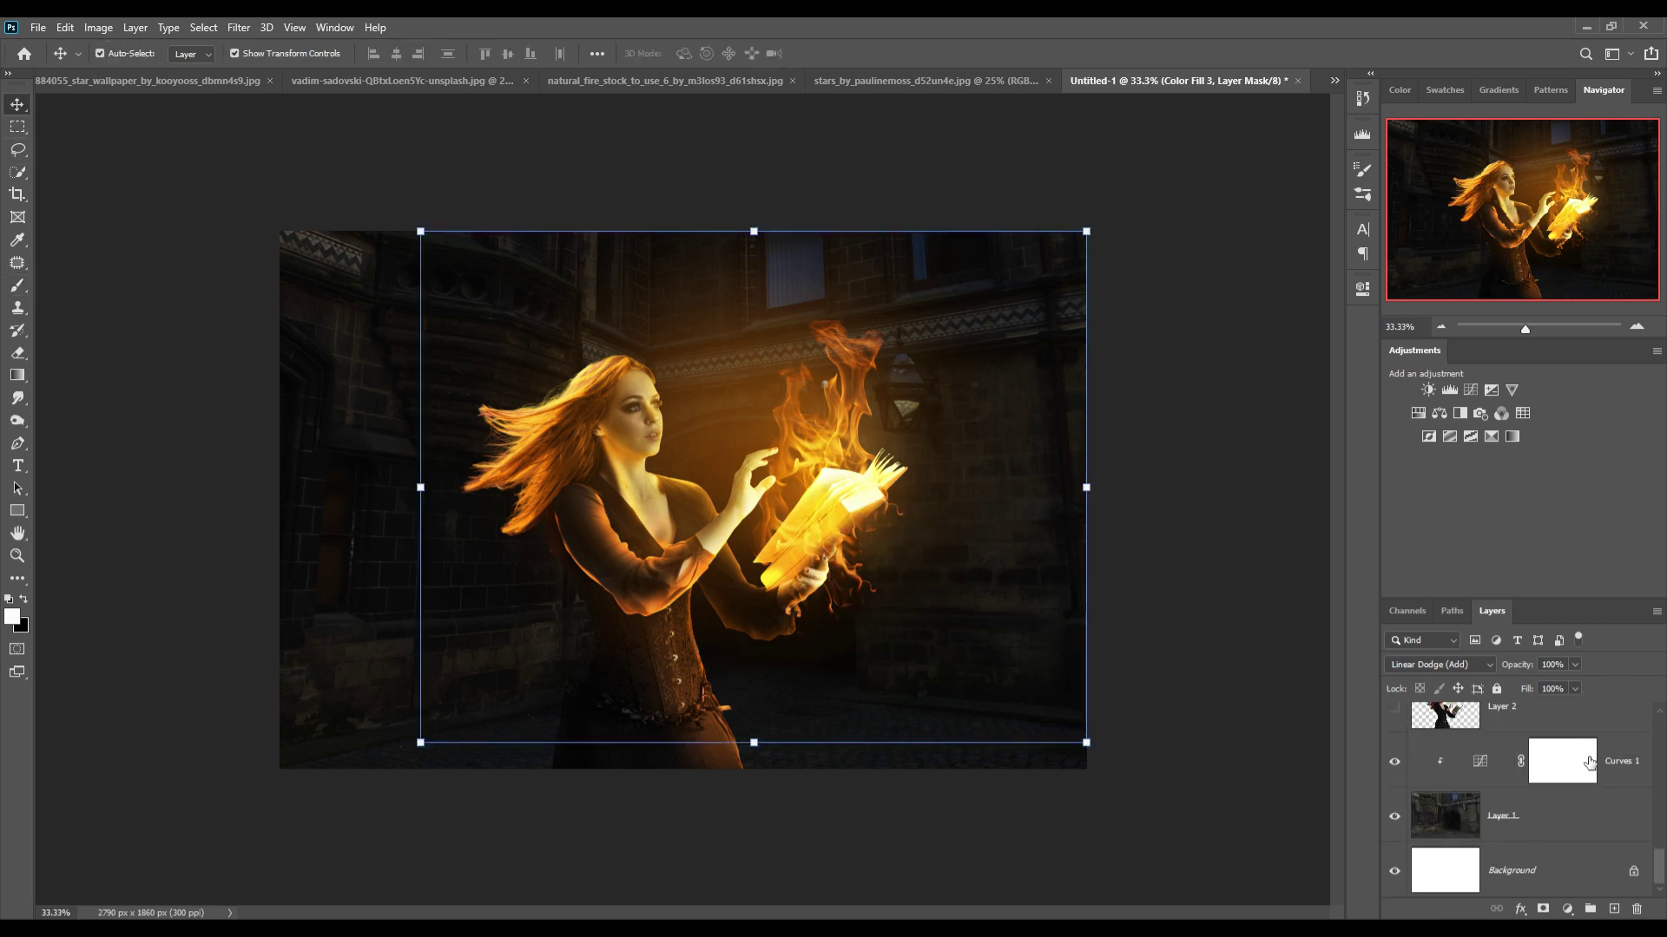
{"action": "left_click", "coordinate": [1570, 824]}
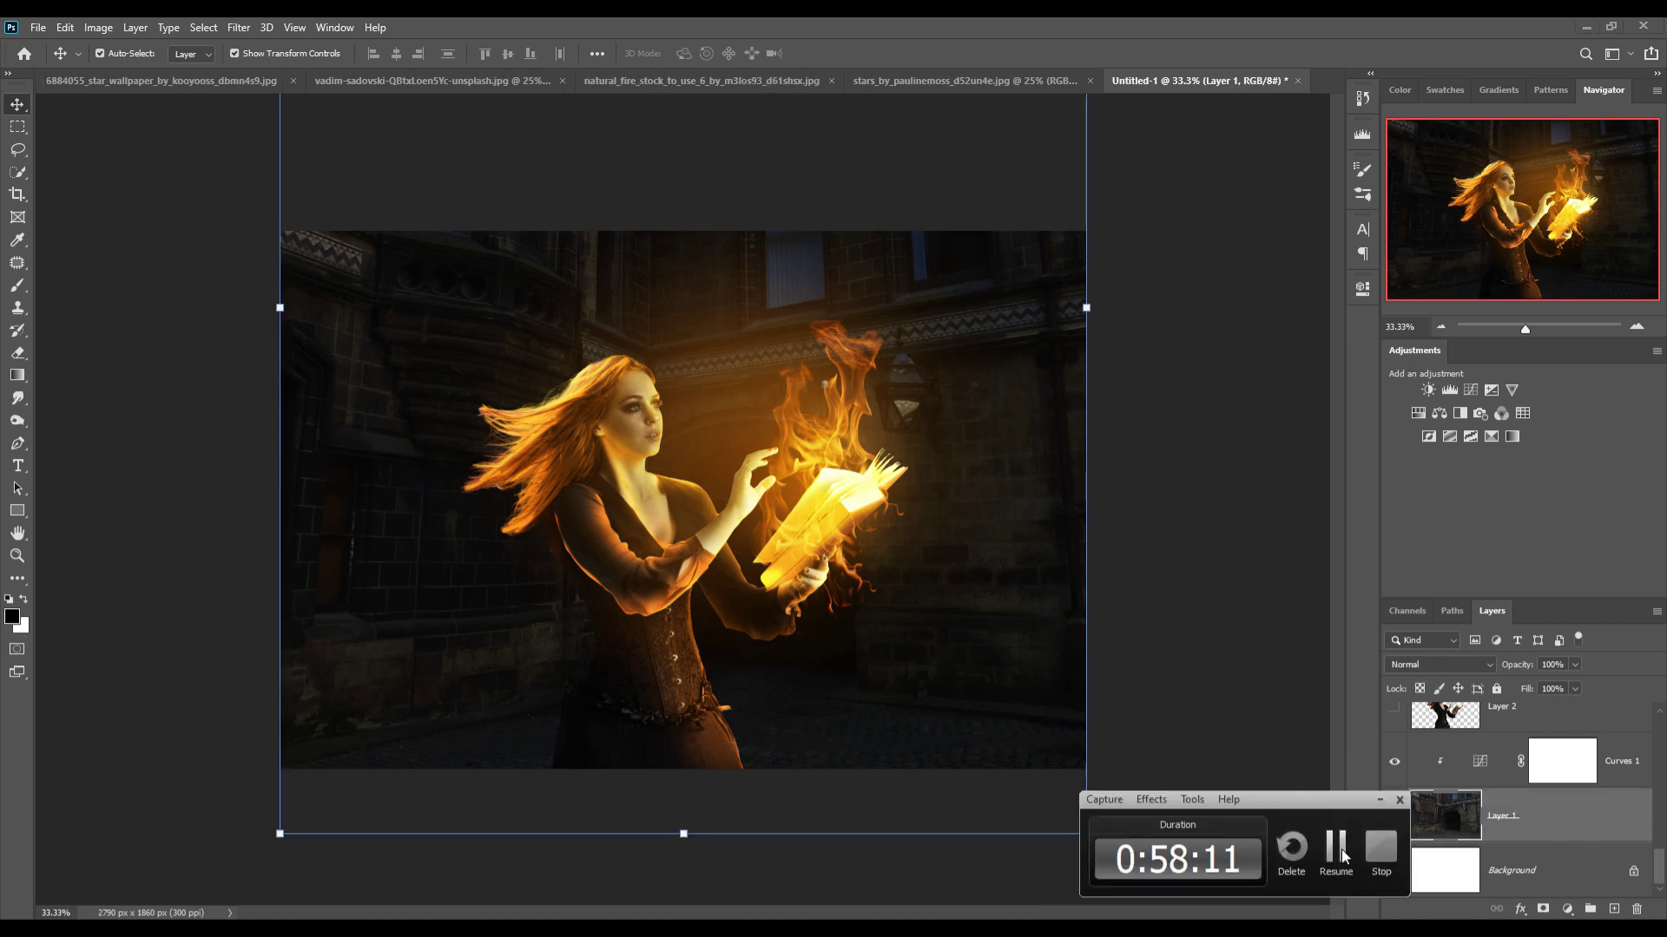
{"action": "left_click", "coordinate": [1568, 909]}
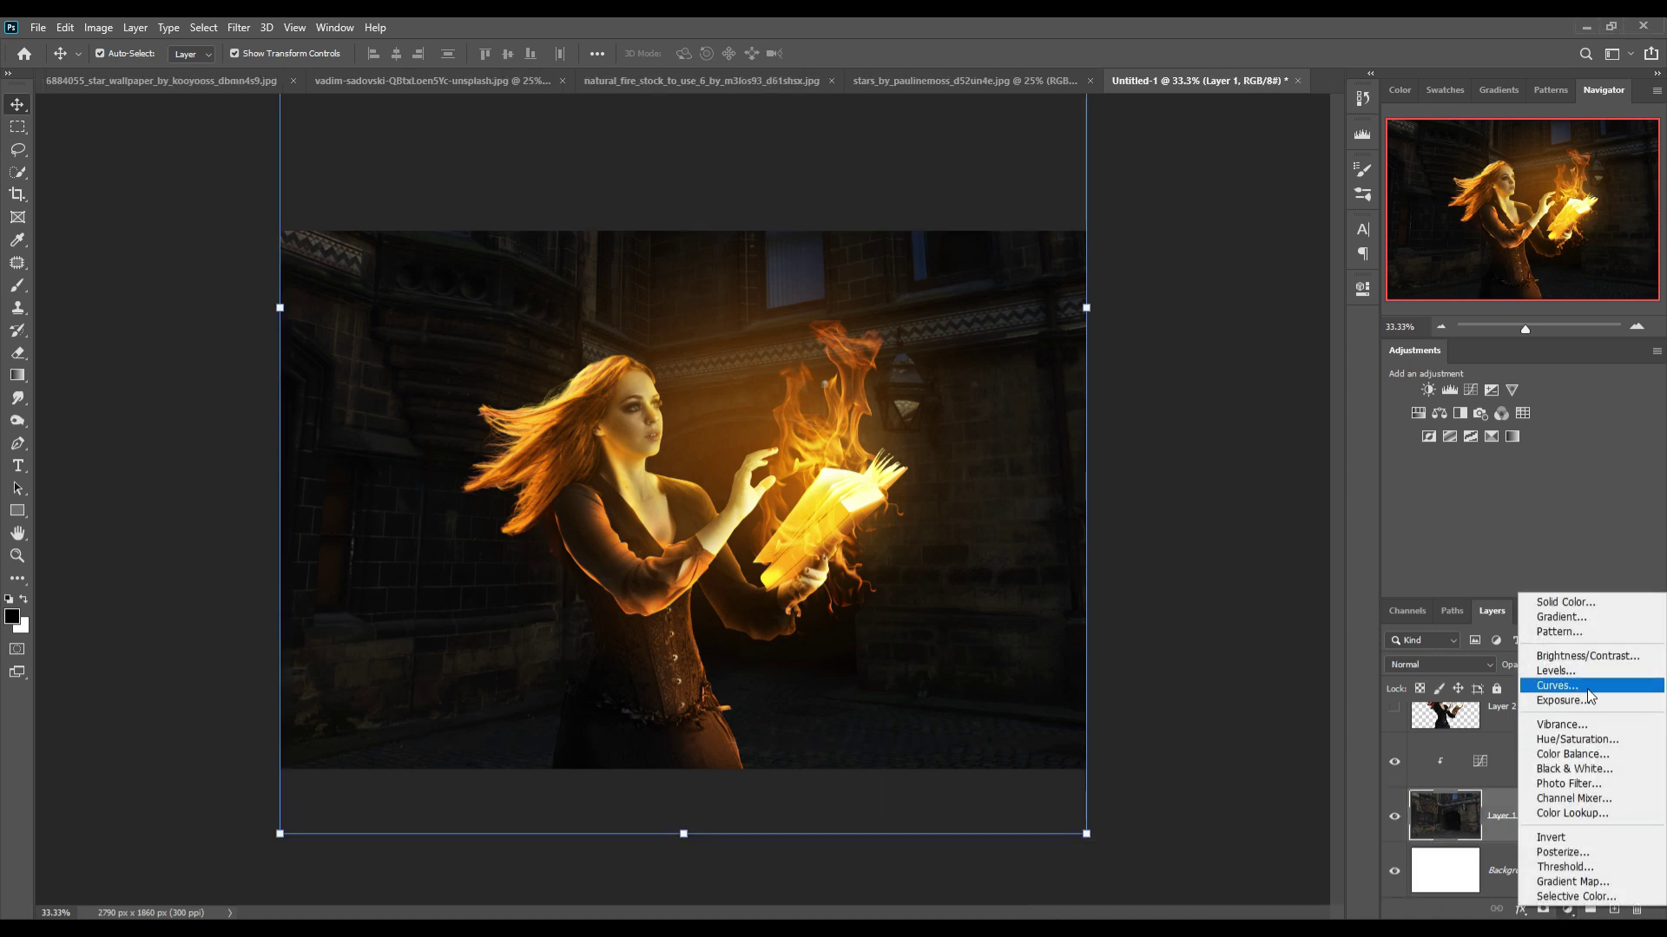
{"action": "left_click", "coordinate": [1573, 769]}
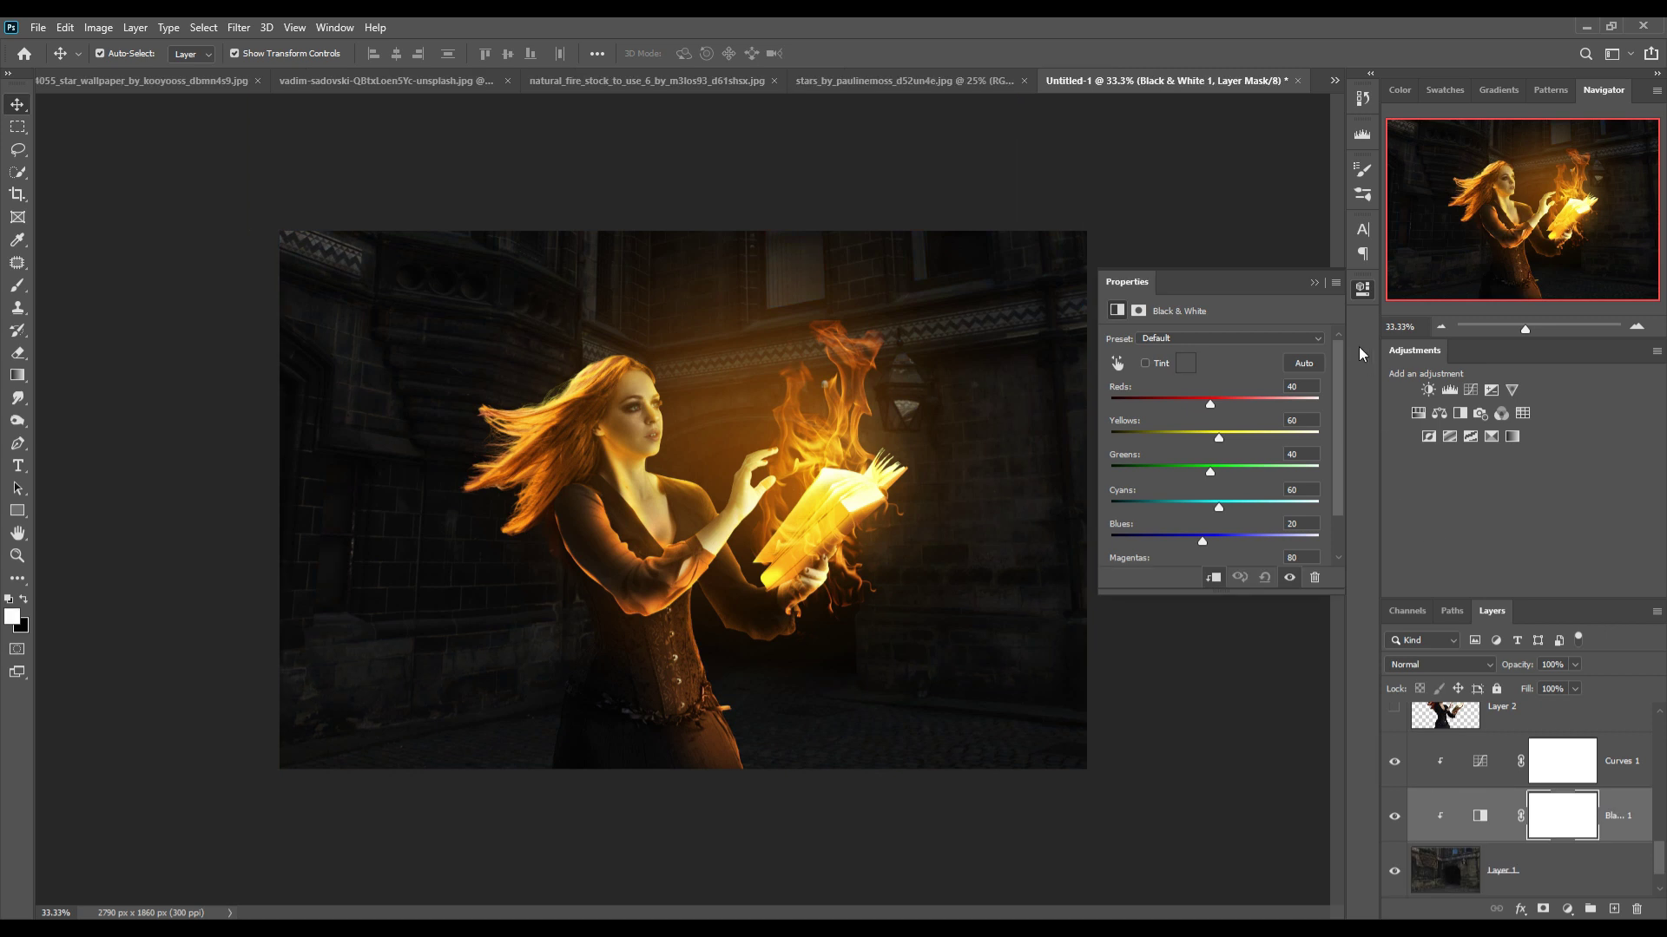
{"action": "left_click", "coordinate": [1585, 821]}
{"action": "key", "text": "ctrl+z"}
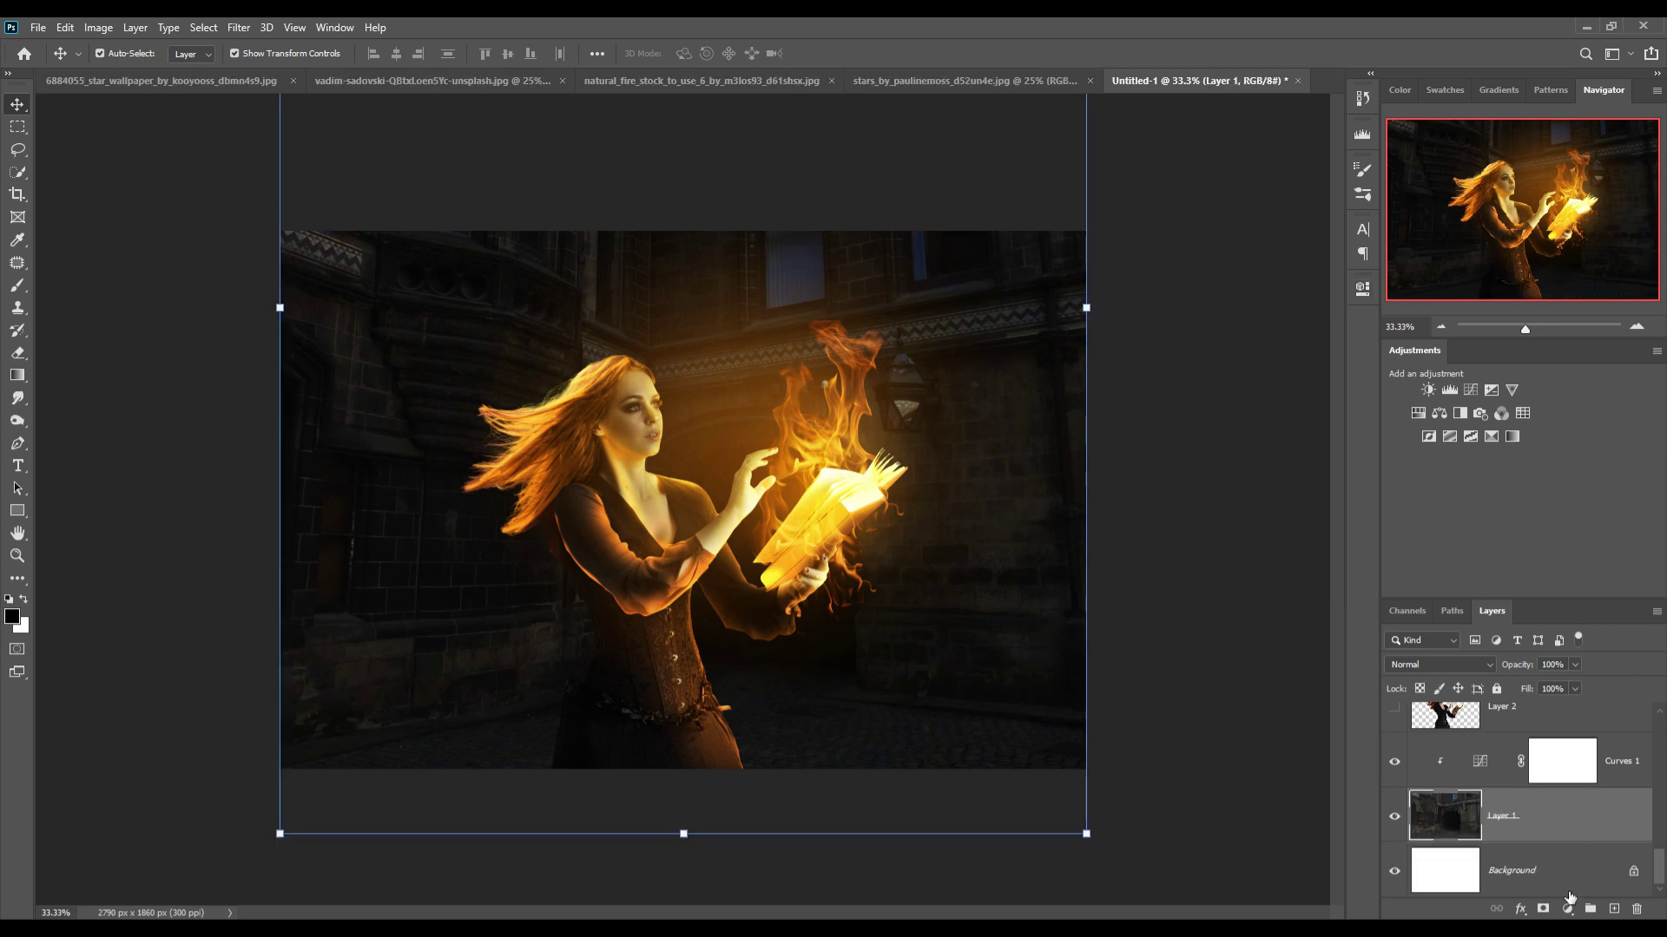
Add a Color Balance cooling the courtyard midtones to +9 red and +59 blue.
{"action": "left_click", "coordinate": [1567, 907]}
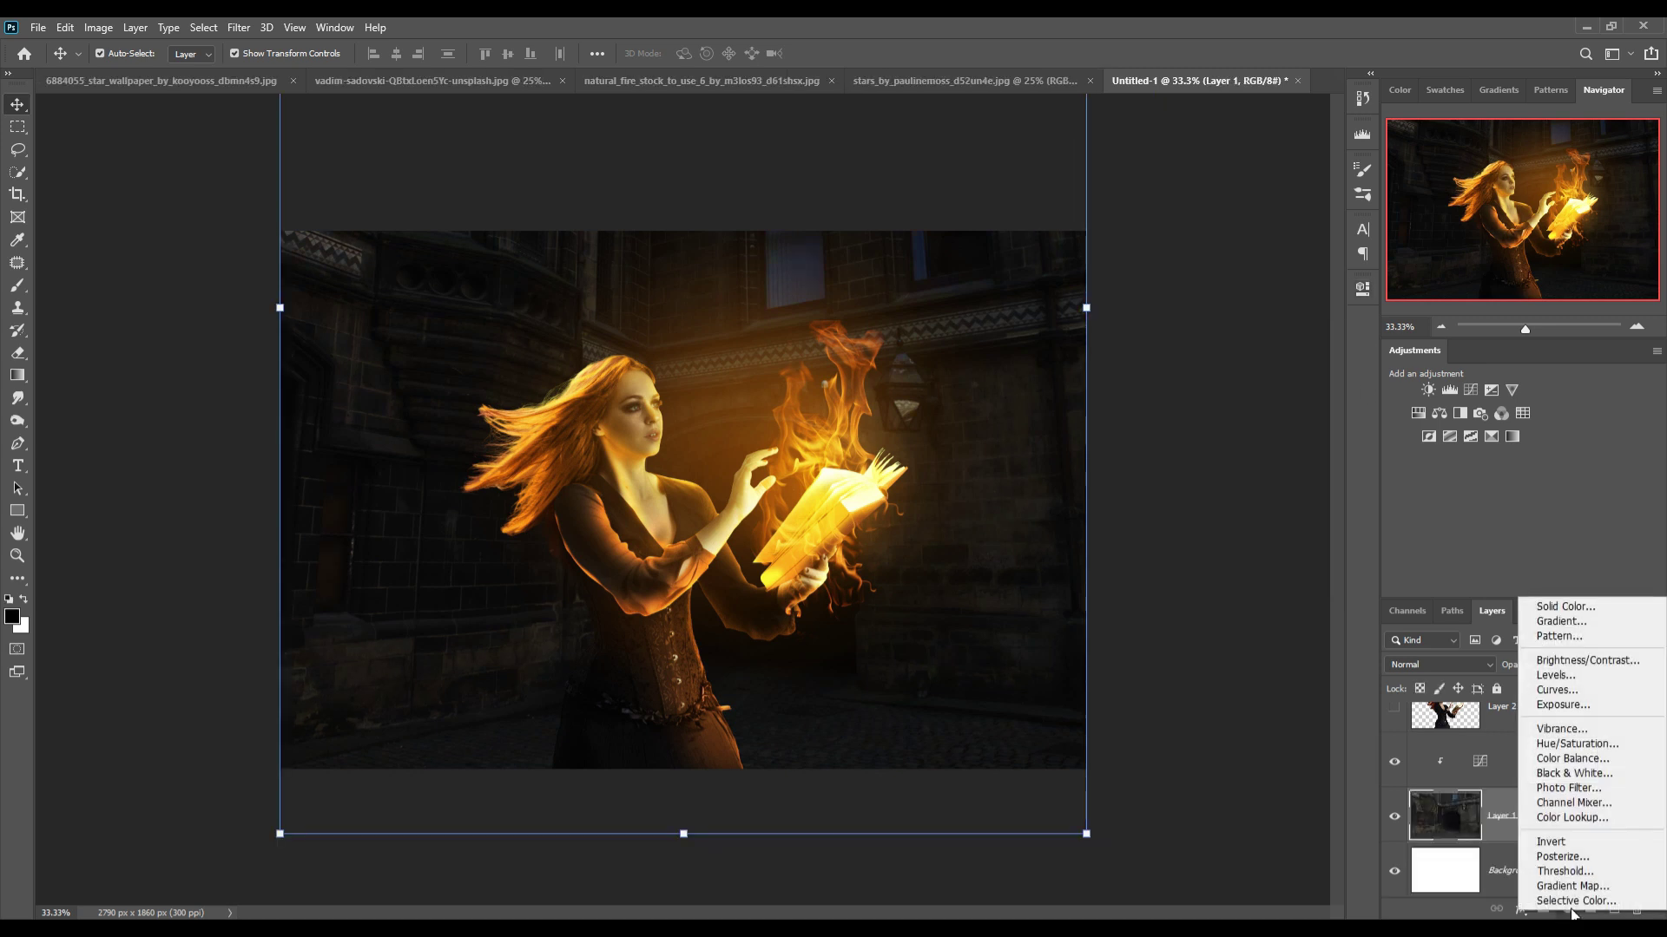
{"action": "left_click", "coordinate": [1573, 759]}
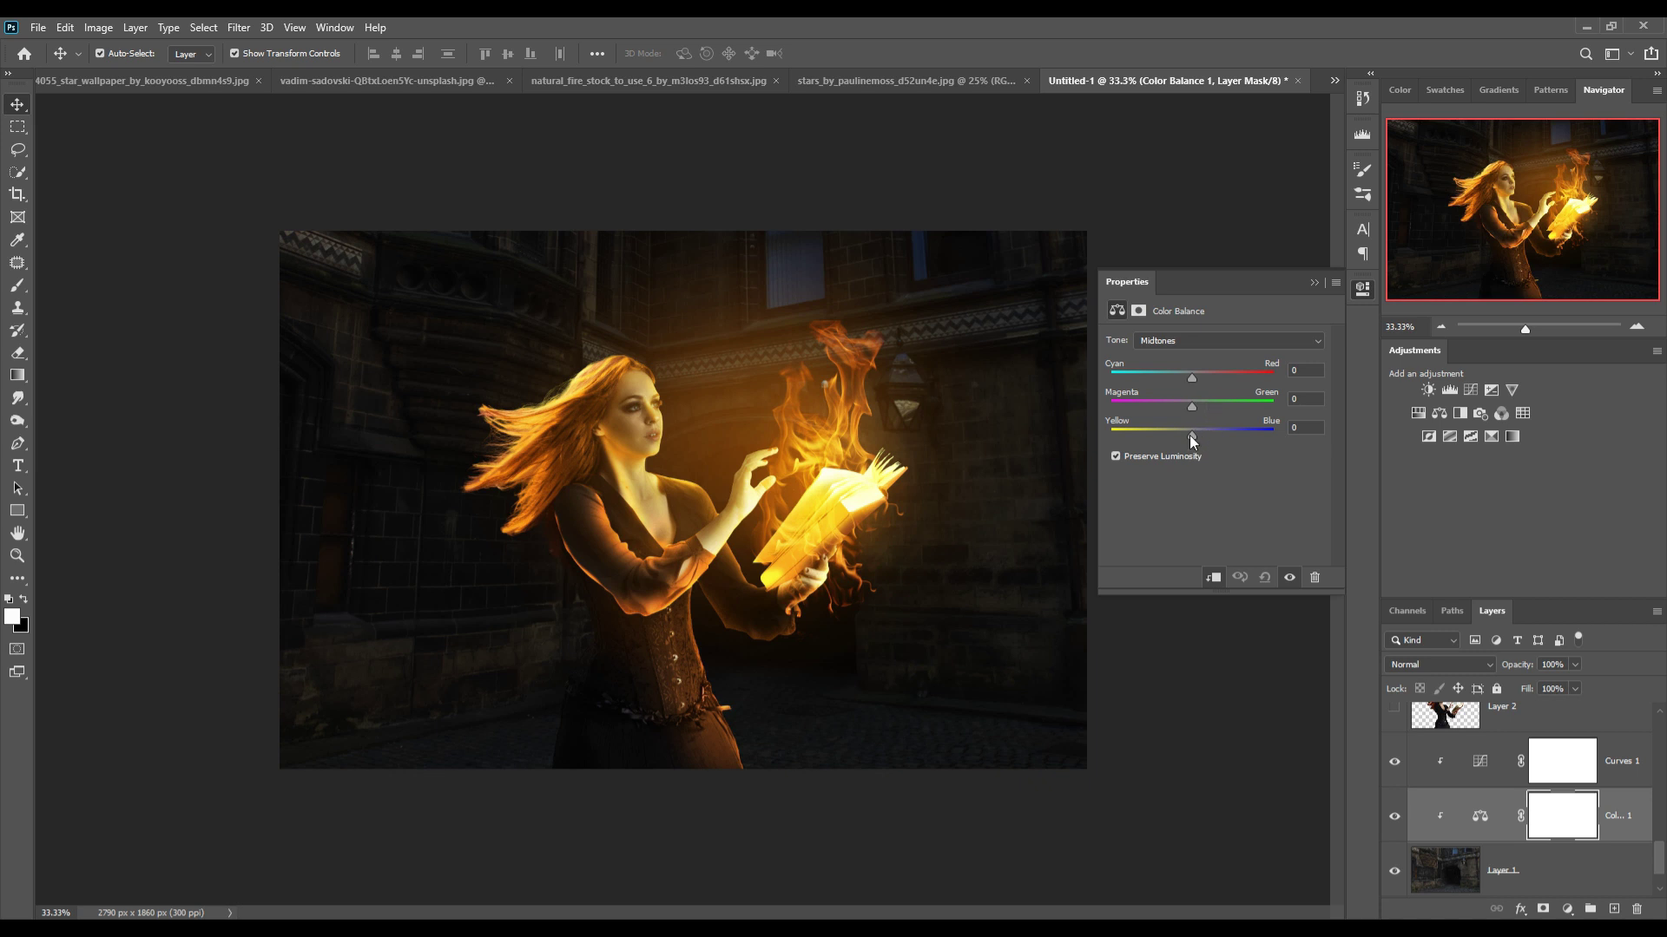
{"action": "left_click_drag", "start_coordinate": [1194, 436], "coordinate": [1172, 436]}
{"action": "left_click_drag", "start_coordinate": [1193, 379], "coordinate": [1227, 376]}
{"action": "left_click_drag", "start_coordinate": [1170, 435], "coordinate": [1227, 434]}
{"action": "left_click_drag", "start_coordinate": [1227, 378], "coordinate": [1134, 379]}
{"action": "left_click", "coordinate": [1314, 282]}
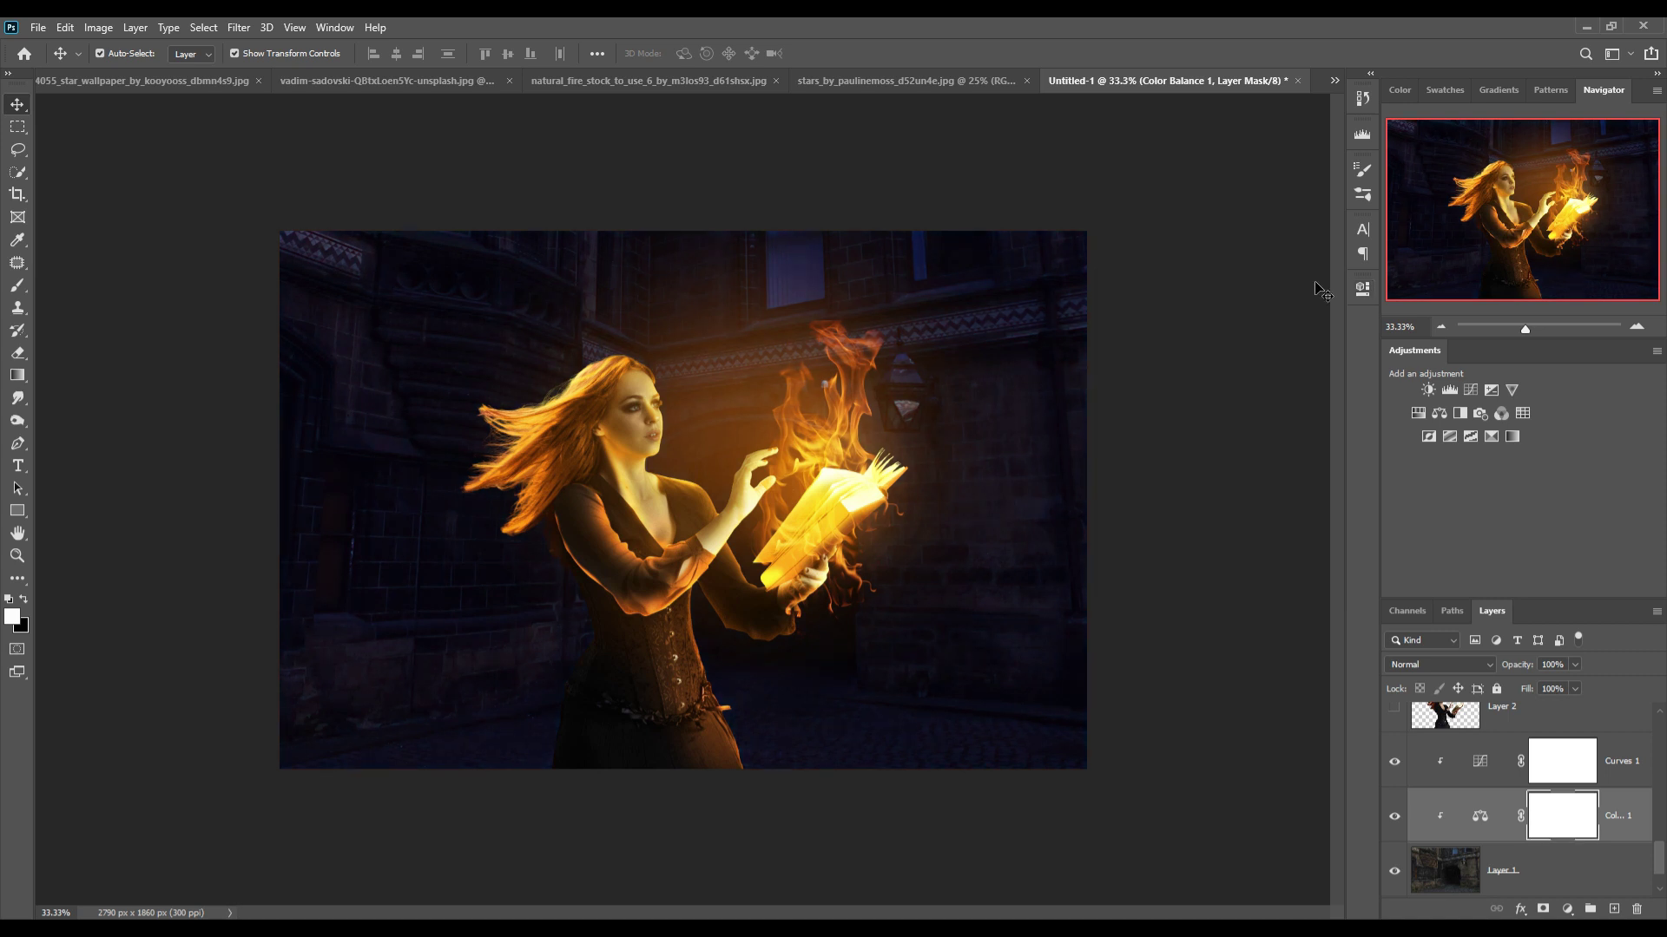
{"action": "left_click", "coordinate": [1630, 772]}
Clip a Color Balance to Levels 1, warming its midtones toward red and slightly blue.
{"action": "scroll", "coordinate": [1628, 769], "scroll_direction": "up", "scroll_amount": 1}
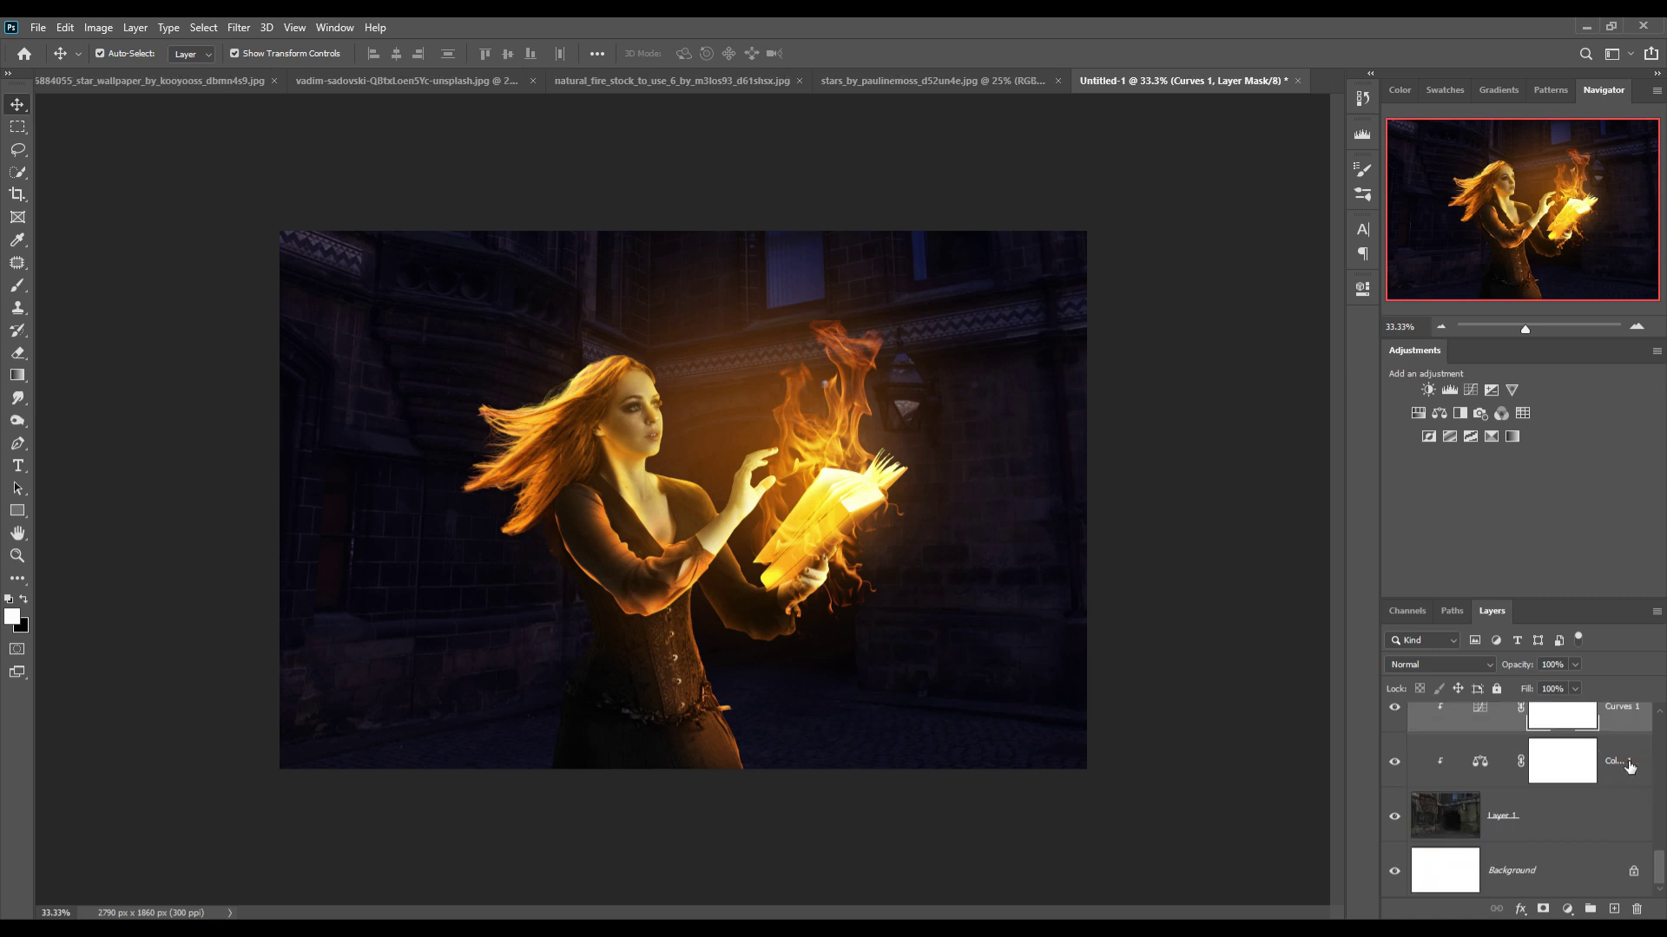
{"action": "scroll", "coordinate": [1628, 769], "scroll_direction": "up", "scroll_amount": 1}
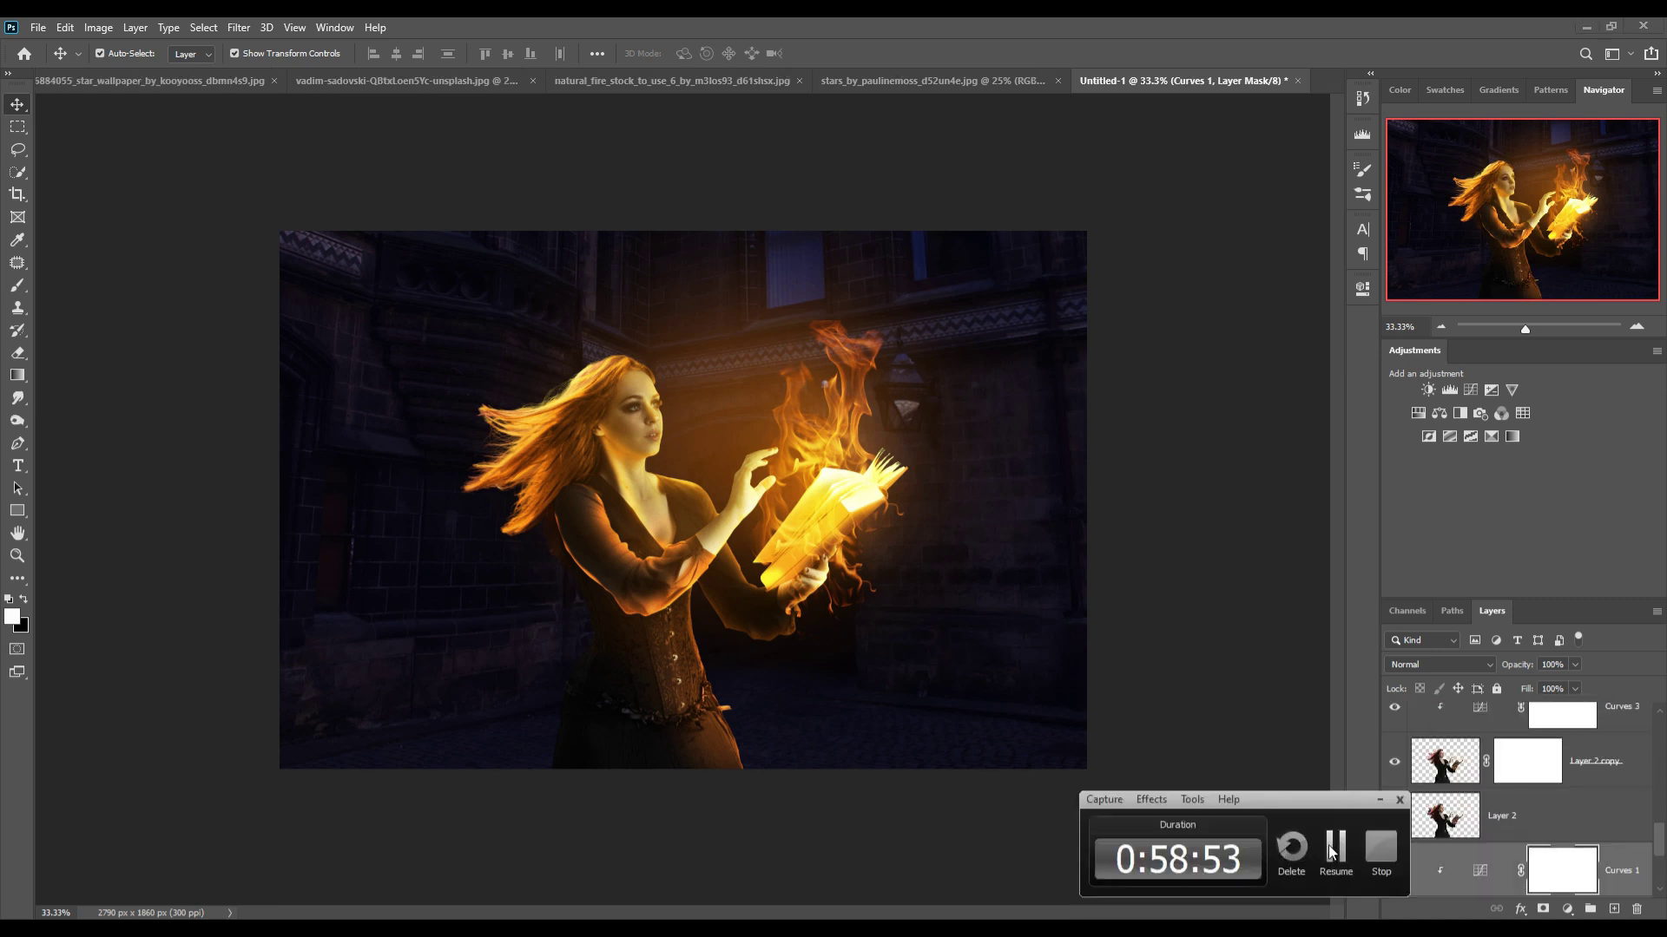
{"action": "scroll", "coordinate": [1585, 821], "scroll_direction": "up", "scroll_amount": 1}
{"action": "scroll", "coordinate": [1585, 821], "scroll_direction": "up", "scroll_amount": 2}
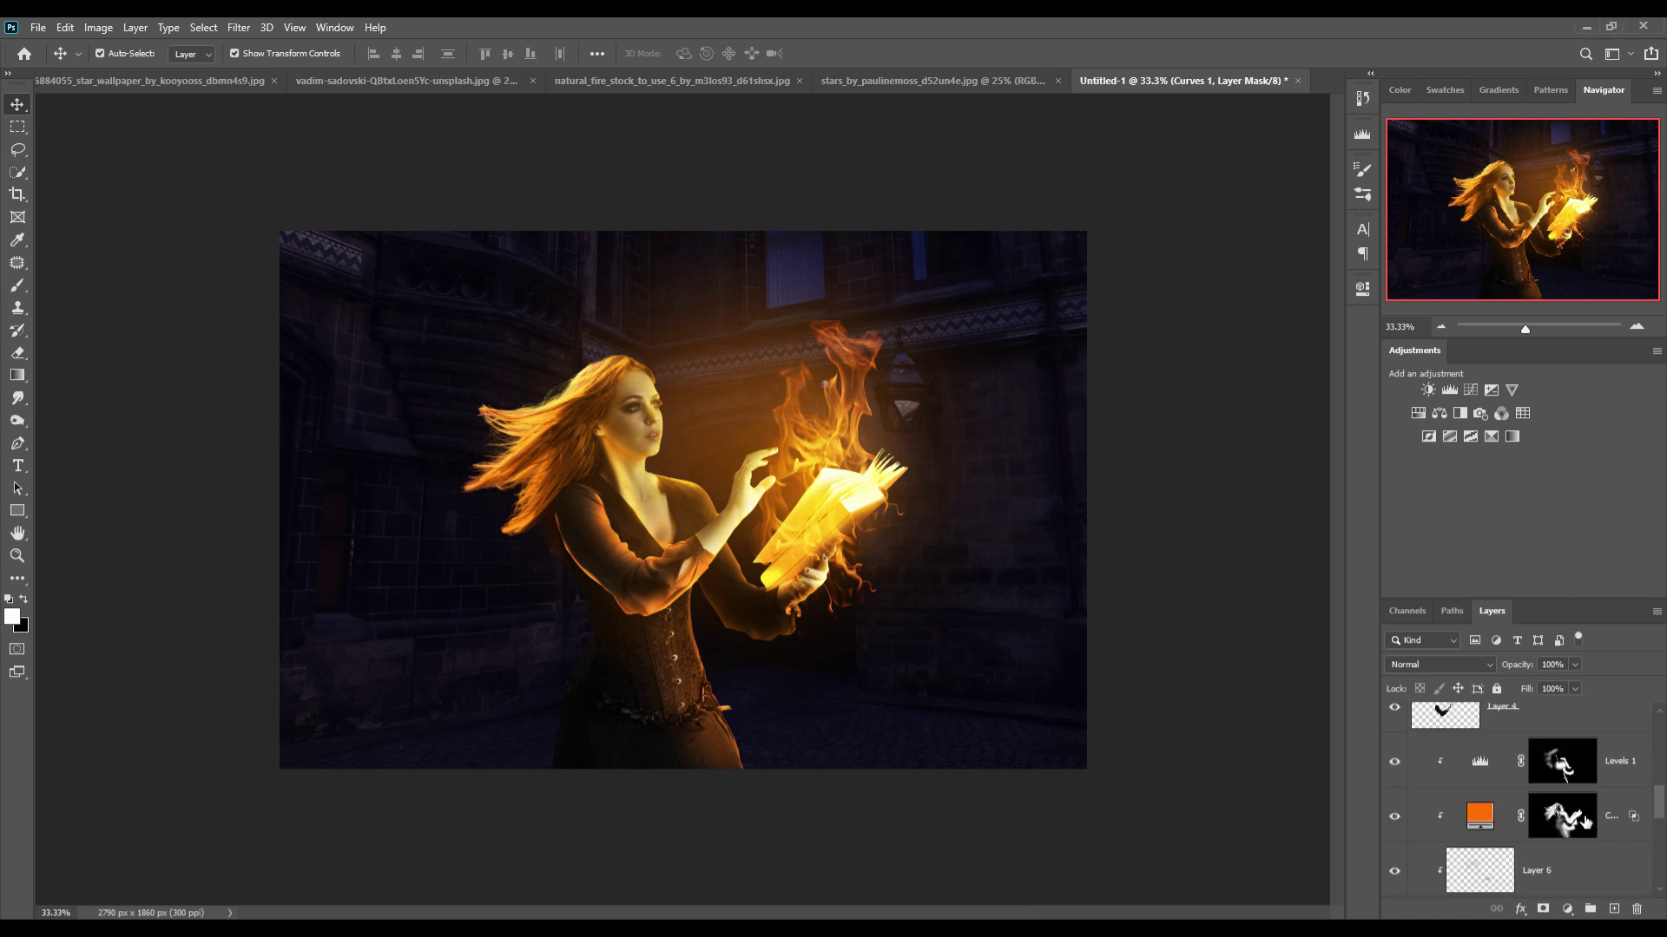
{"action": "scroll", "coordinate": [1571, 814], "scroll_direction": "up", "scroll_amount": 2}
{"action": "scroll", "coordinate": [1572, 808], "scroll_direction": "down", "scroll_amount": 2}
{"action": "scroll", "coordinate": [1573, 808], "scroll_direction": "down", "scroll_amount": 2}
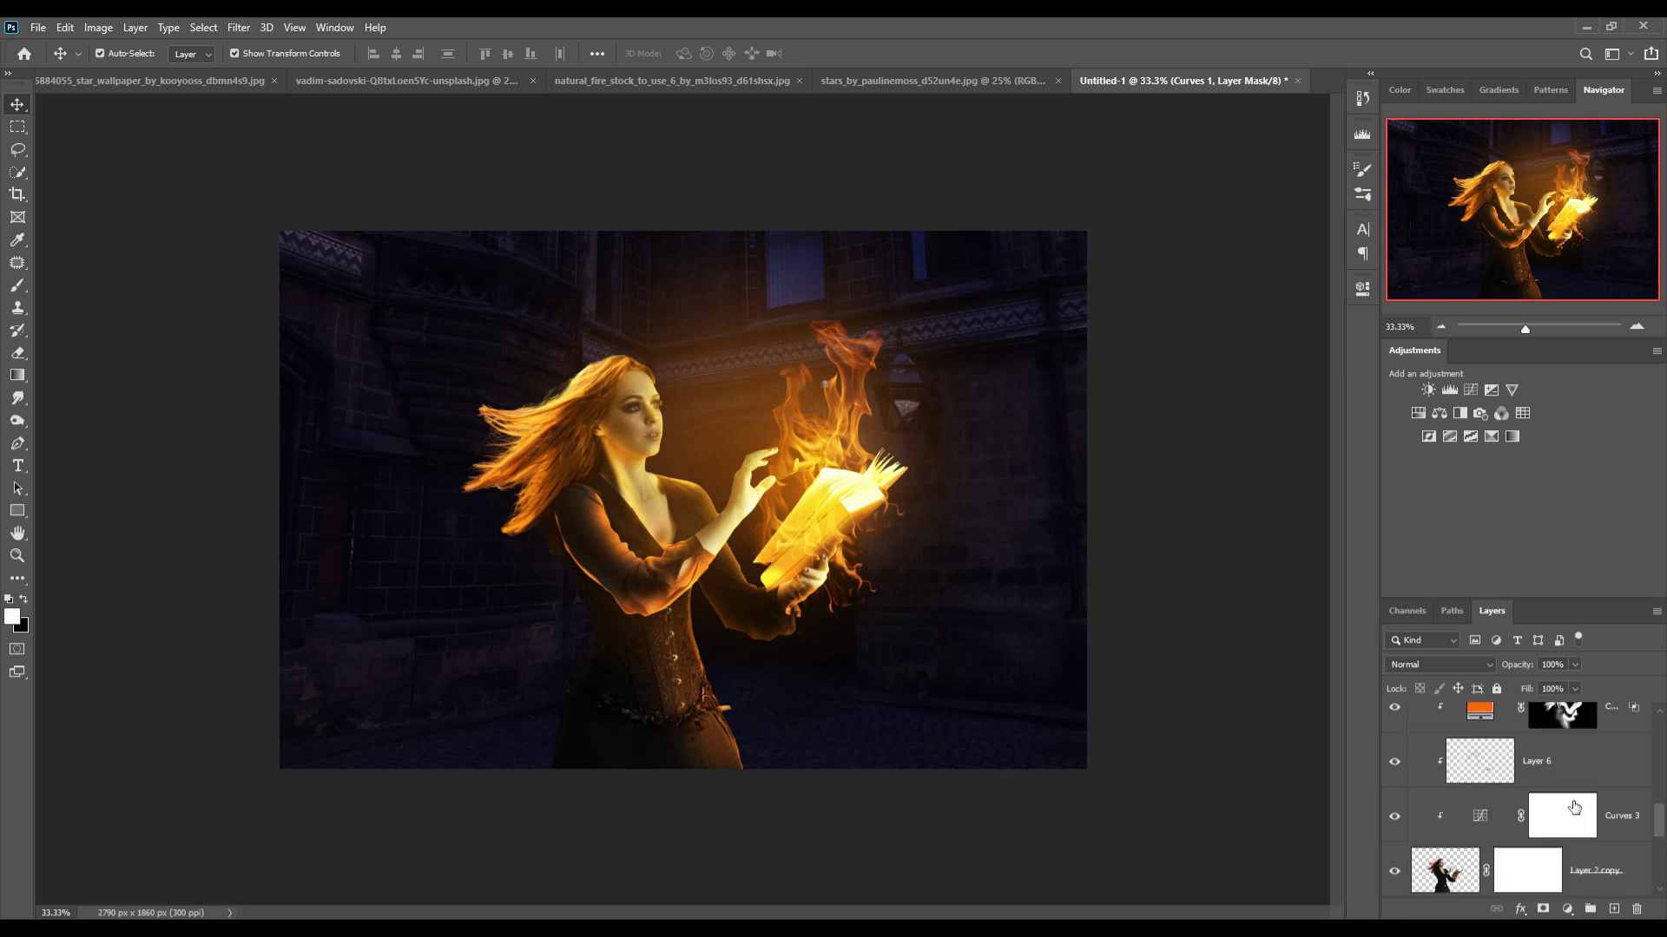
{"action": "scroll", "coordinate": [1574, 807], "scroll_direction": "up", "scroll_amount": 2}
{"action": "left_click", "coordinate": [1649, 766]}
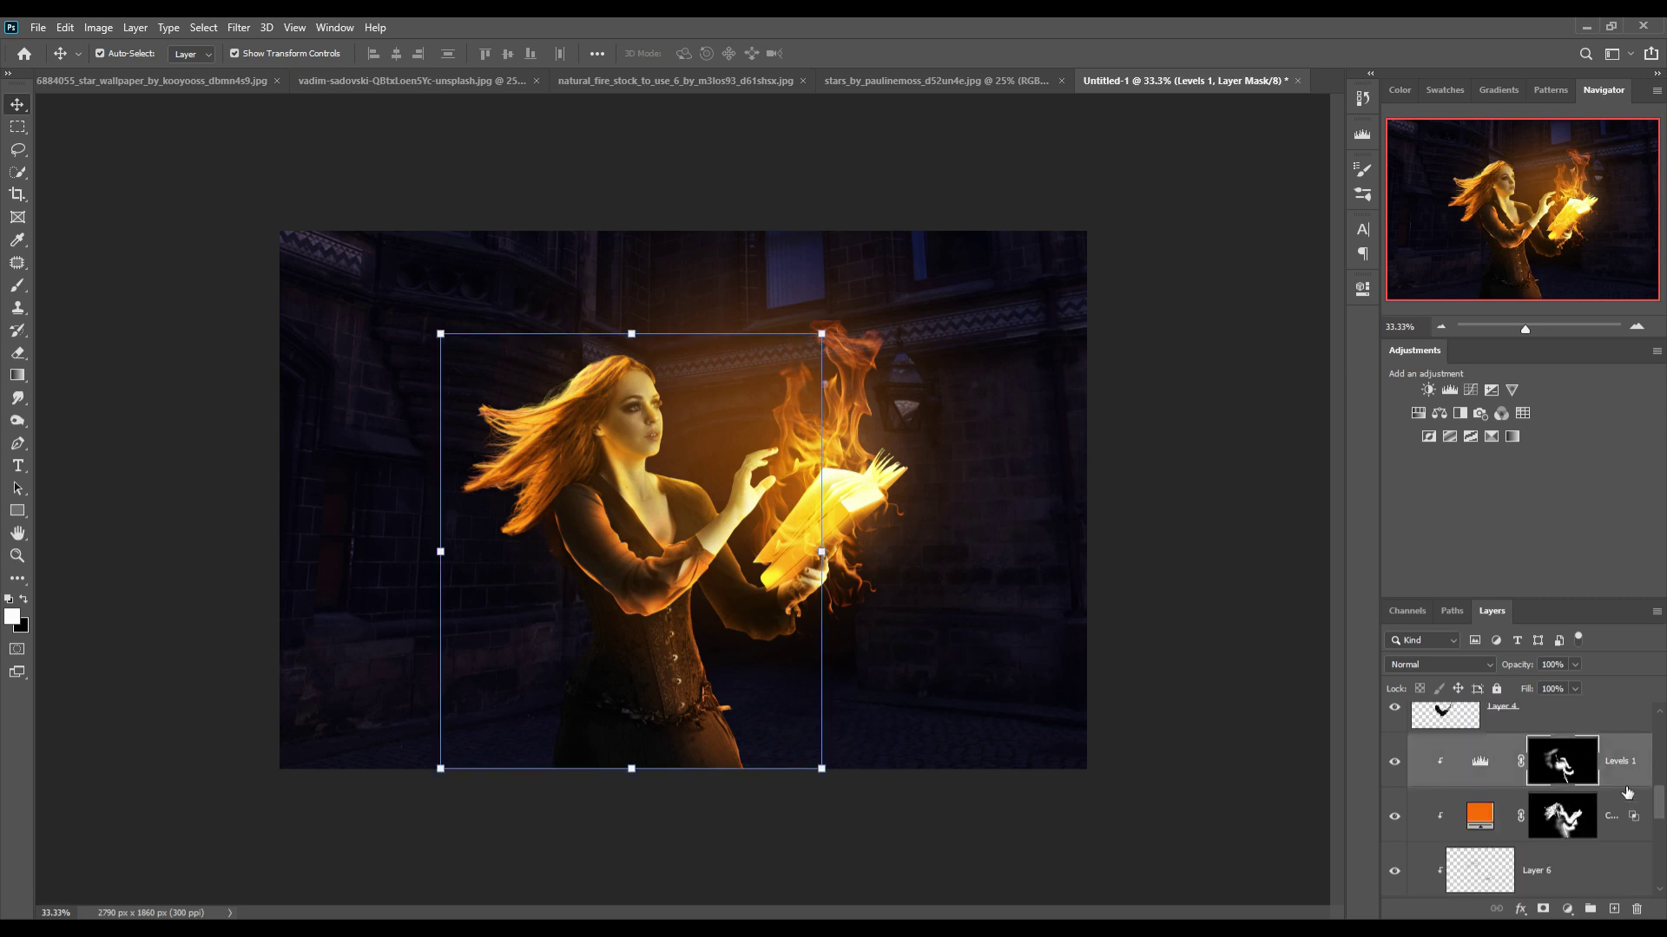
{"action": "left_click", "coordinate": [1568, 909]}
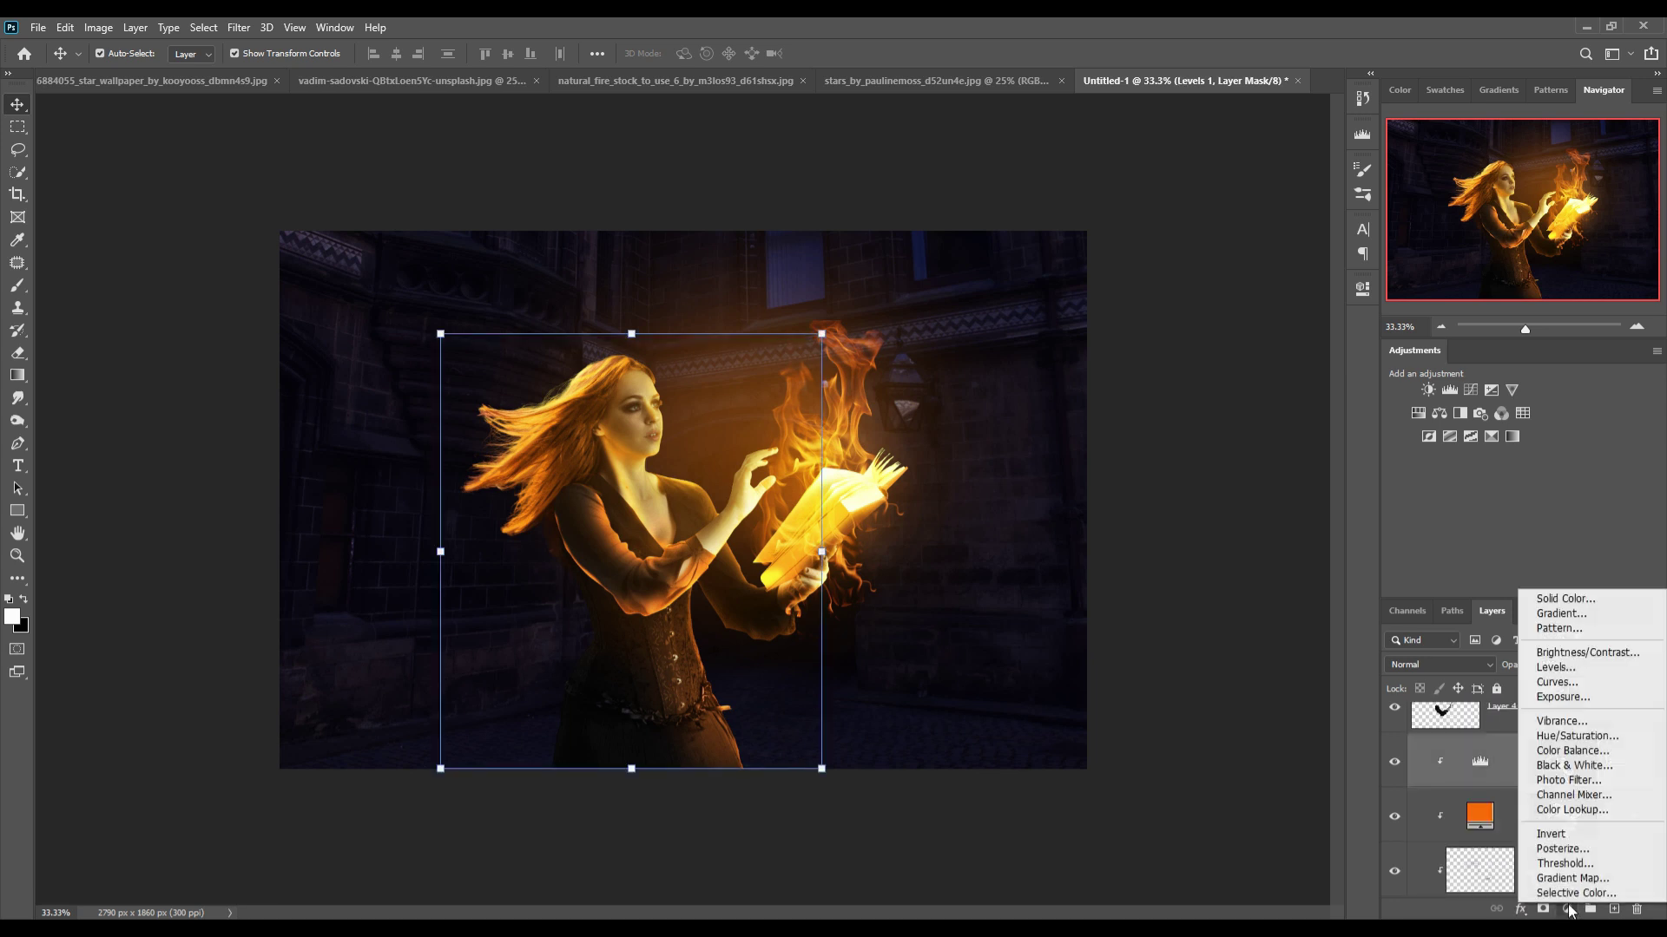
{"action": "left_click", "coordinate": [1573, 752]}
{"action": "left_click", "coordinate": [1213, 578]}
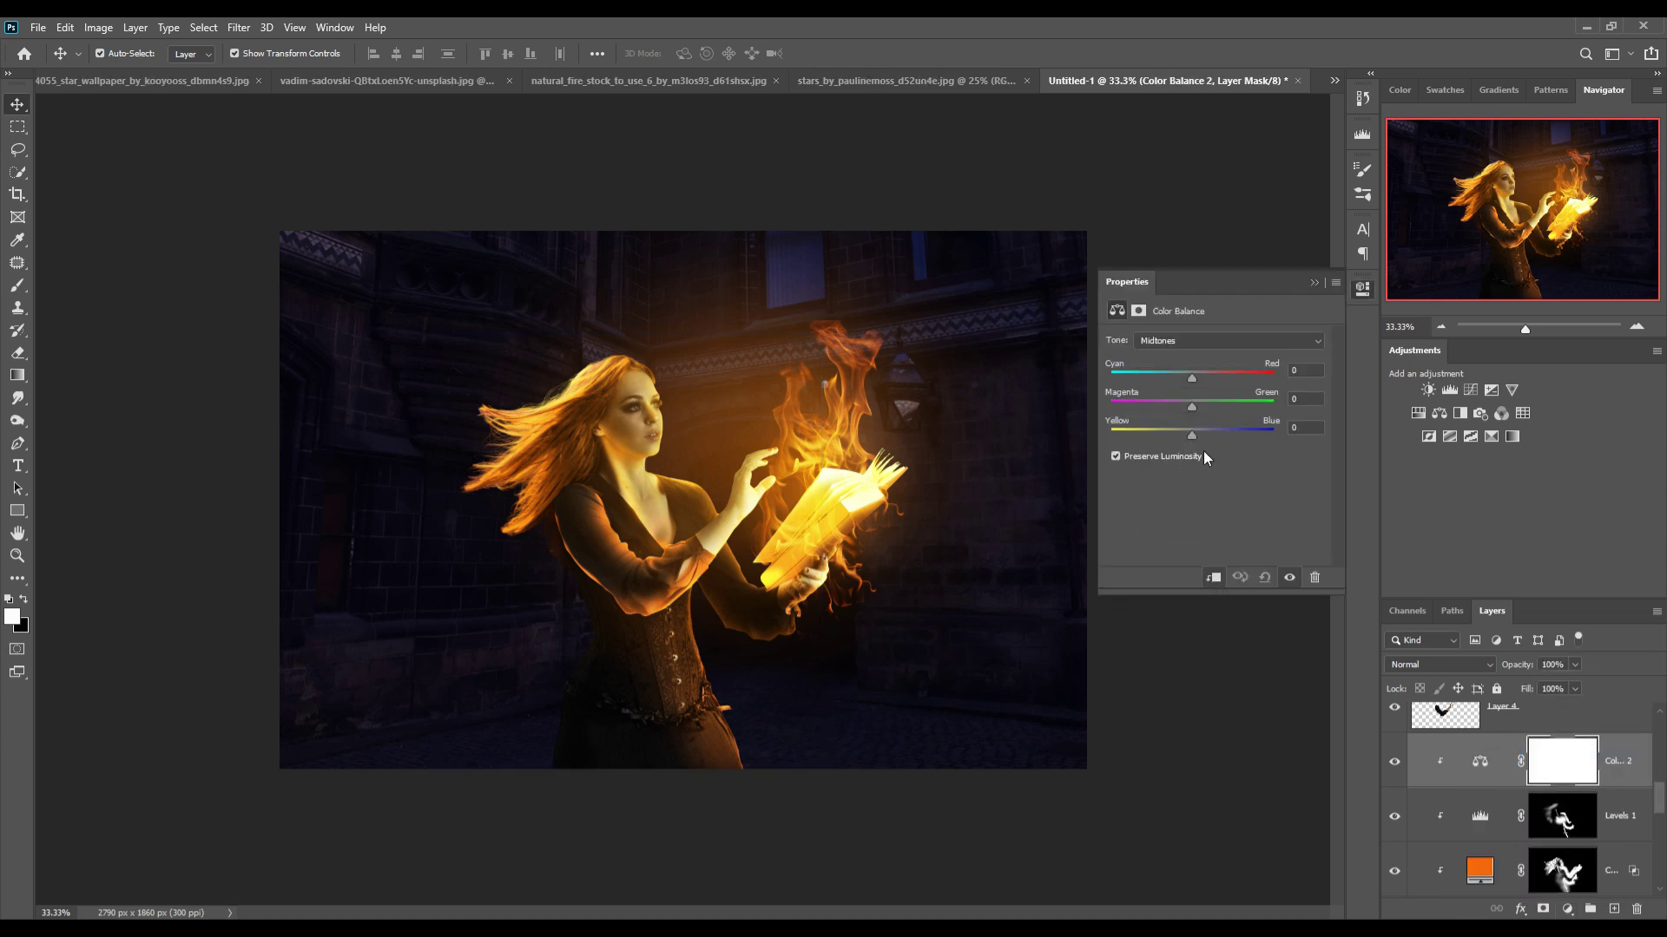
{"action": "left_click_drag", "start_coordinate": [1191, 435], "coordinate": [1196, 435]}
{"action": "left_click_drag", "start_coordinate": [1192, 376], "coordinate": [1209, 376]}
{"action": "left_click", "coordinate": [1313, 283]}
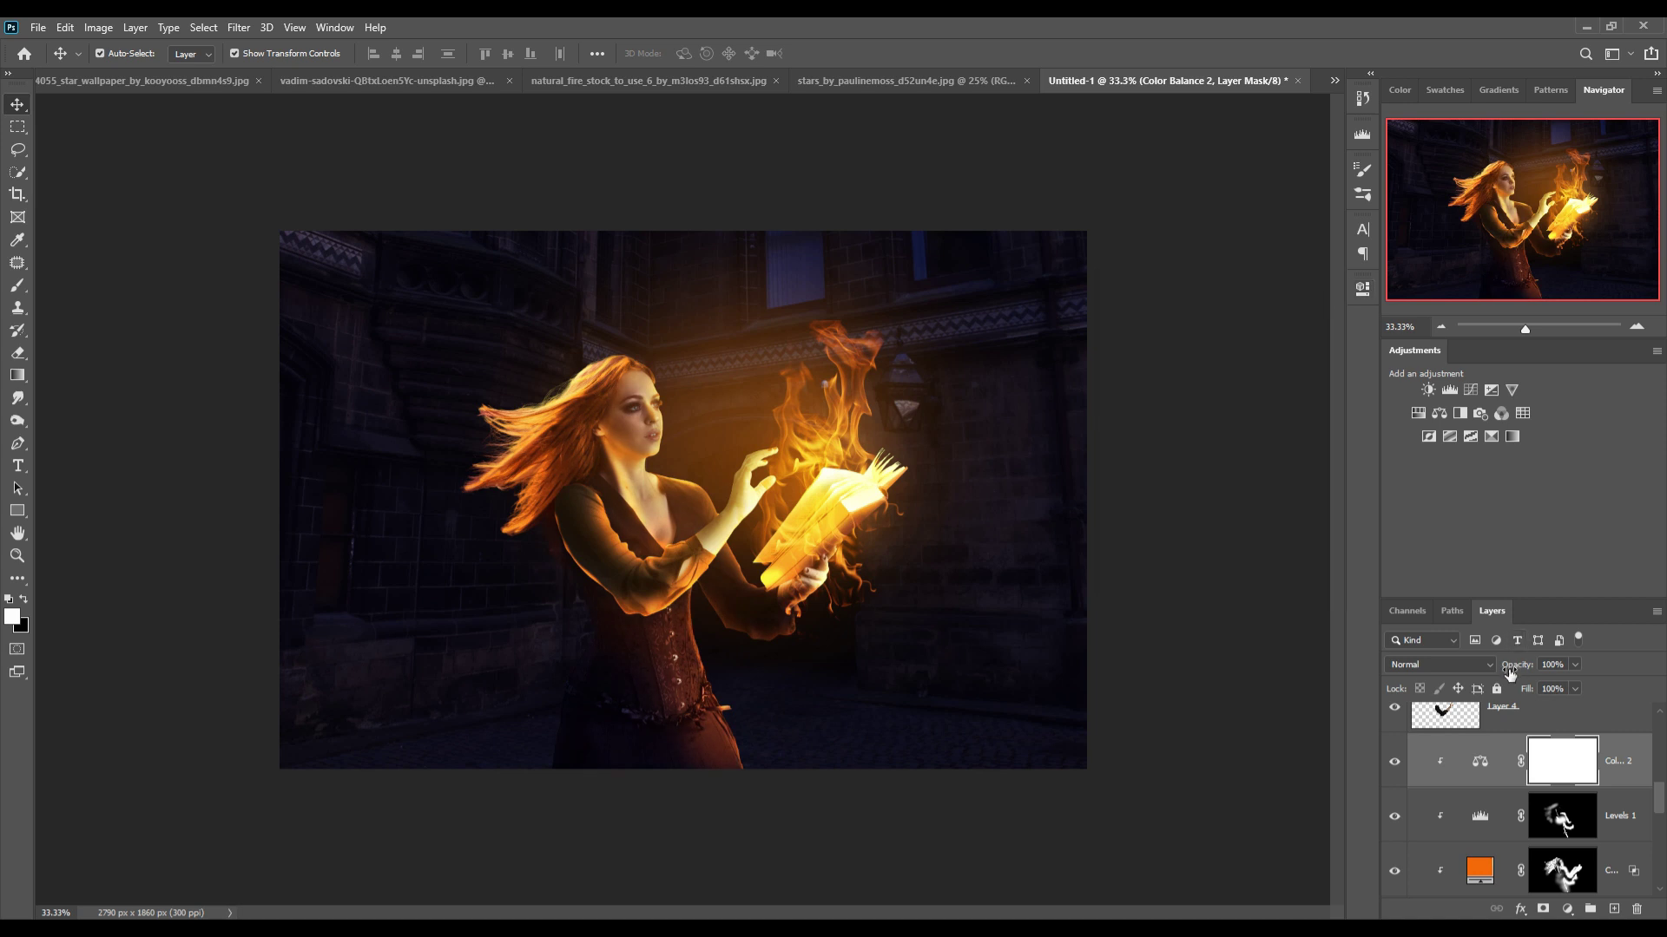
Clip another Color Balance to Levels 2 with midtones at +23 red and +35 blue.
{"action": "scroll", "coordinate": [1541, 758], "scroll_direction": "up", "scroll_amount": 3}
{"action": "left_click", "coordinate": [1625, 812]}
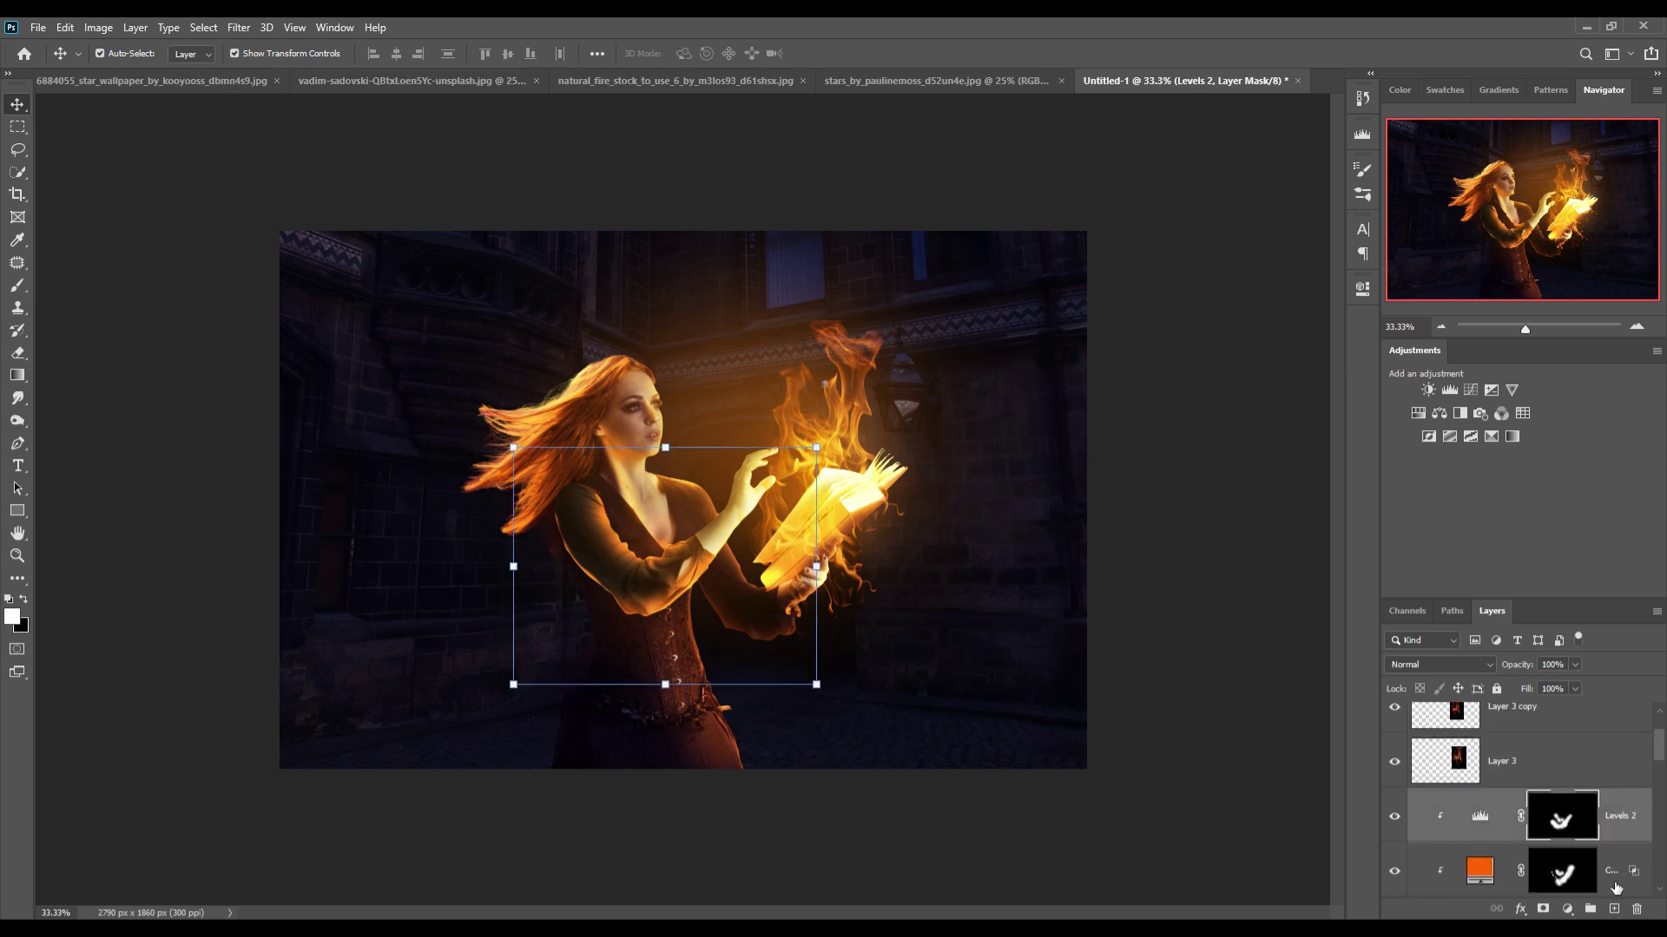
{"action": "left_click", "coordinate": [1567, 909]}
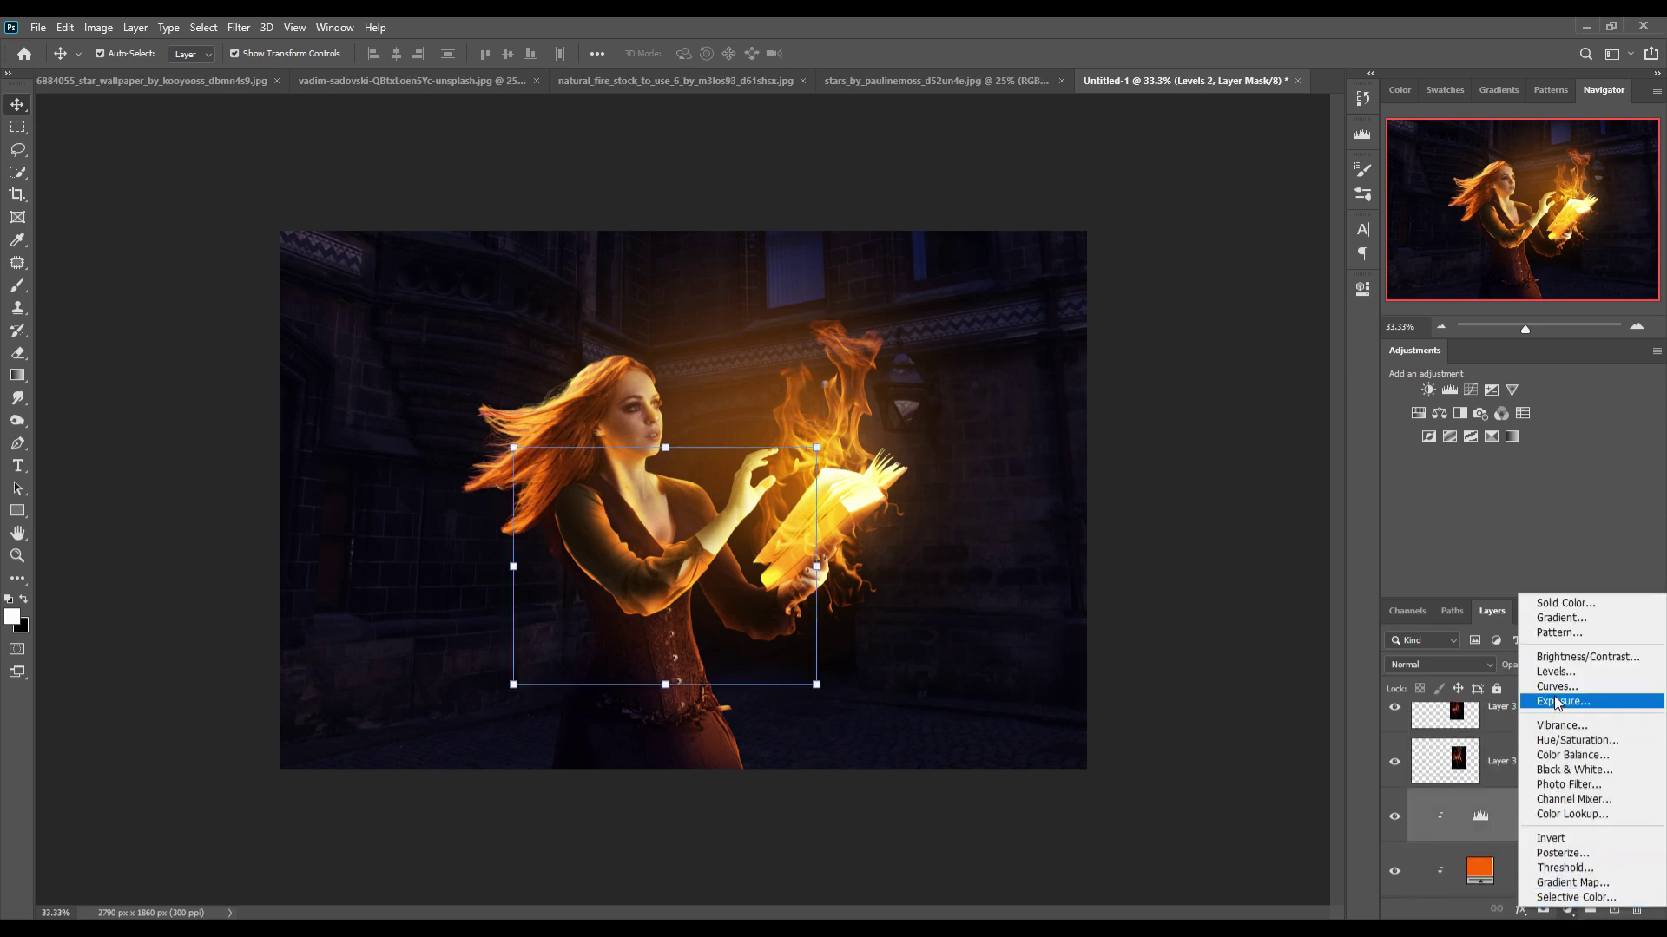
{"action": "left_click", "coordinate": [1566, 755]}
{"action": "left_click_drag", "start_coordinate": [1193, 380], "coordinate": [1200, 378]}
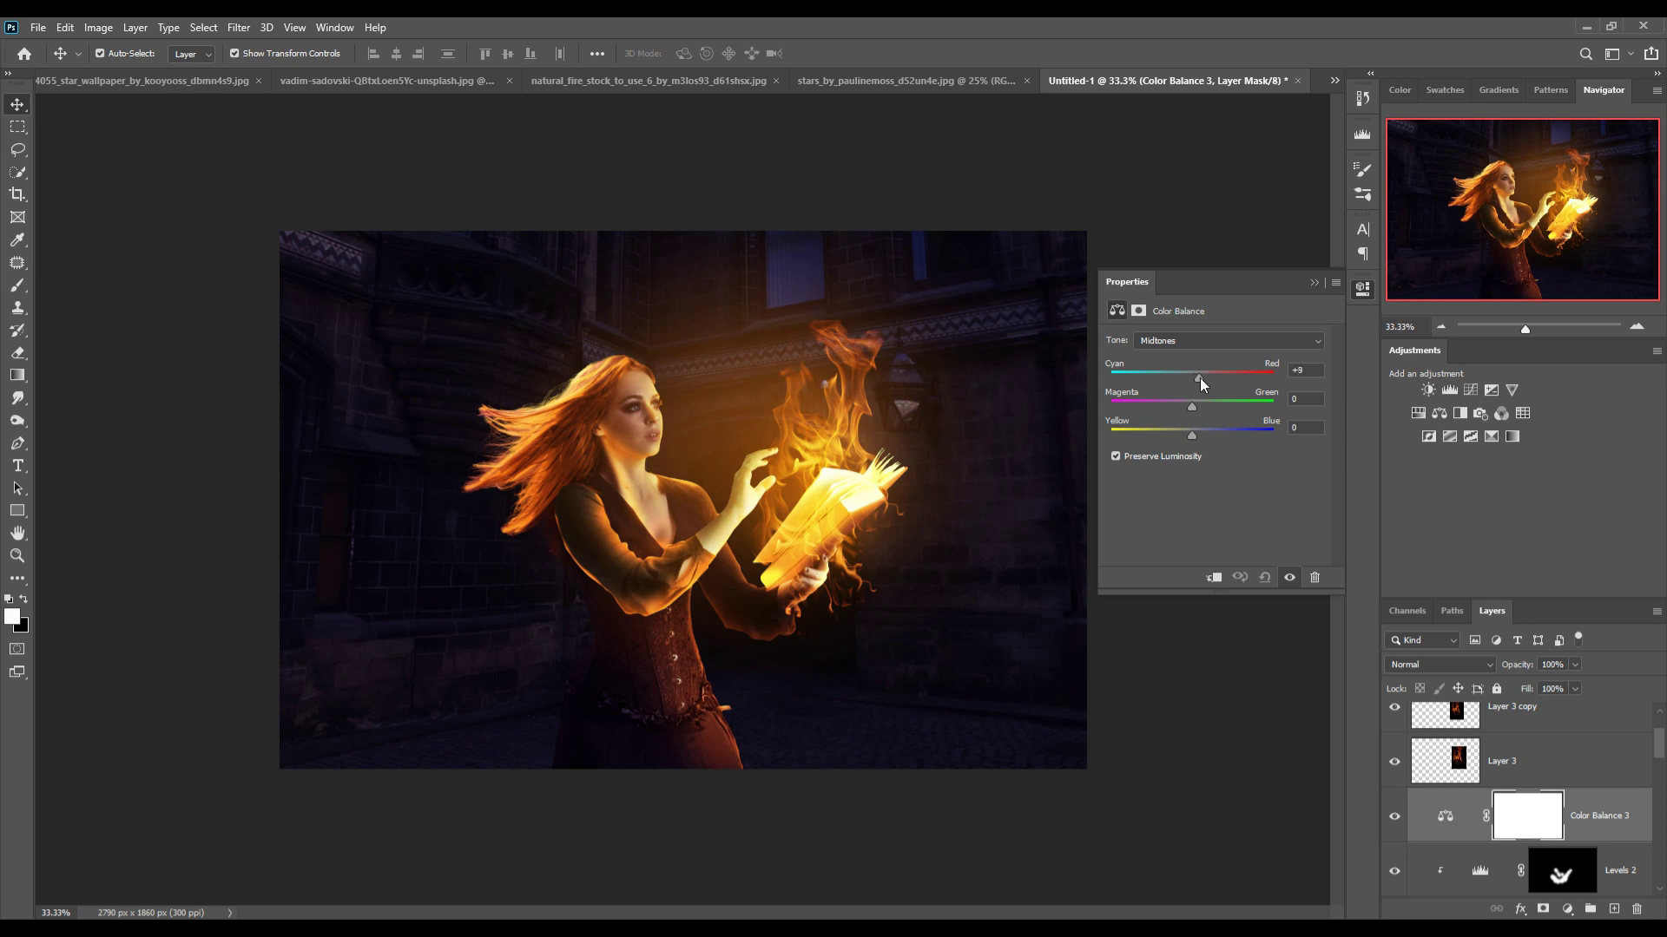
{"action": "left_click", "coordinate": [1202, 434]}
{"action": "left_click", "coordinate": [1214, 577]}
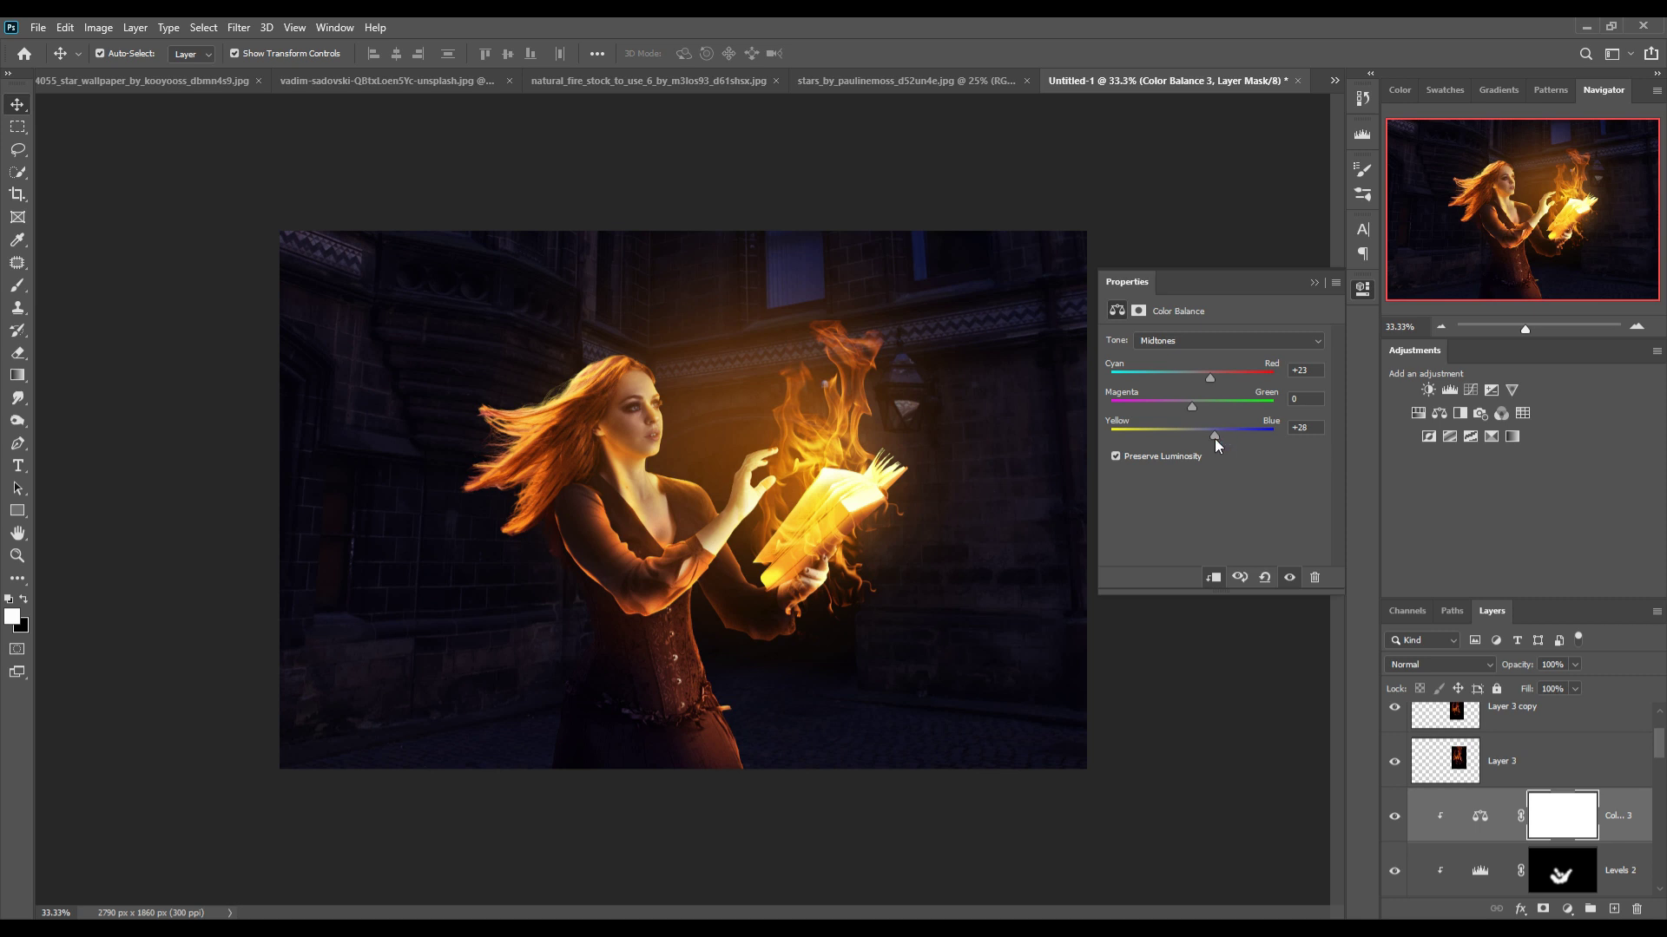
{"action": "left_click_drag", "start_coordinate": [1216, 439], "coordinate": [1217, 439]}
{"action": "left_click", "coordinate": [1313, 283]}
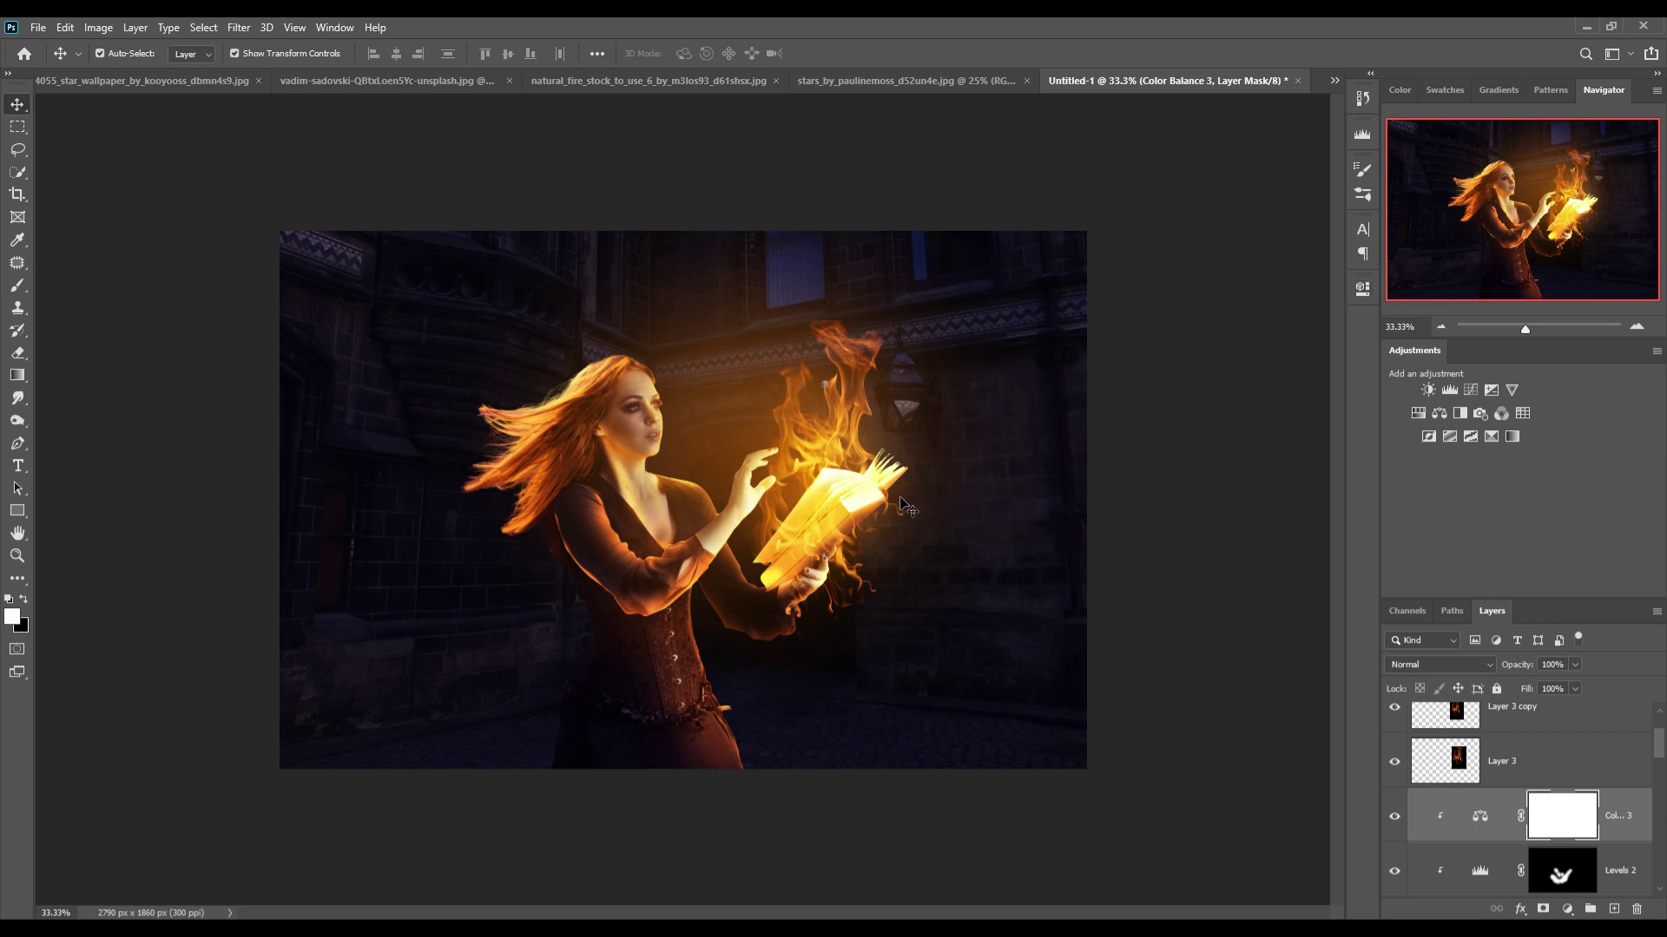
{"action": "left_click", "coordinate": [709, 80]}
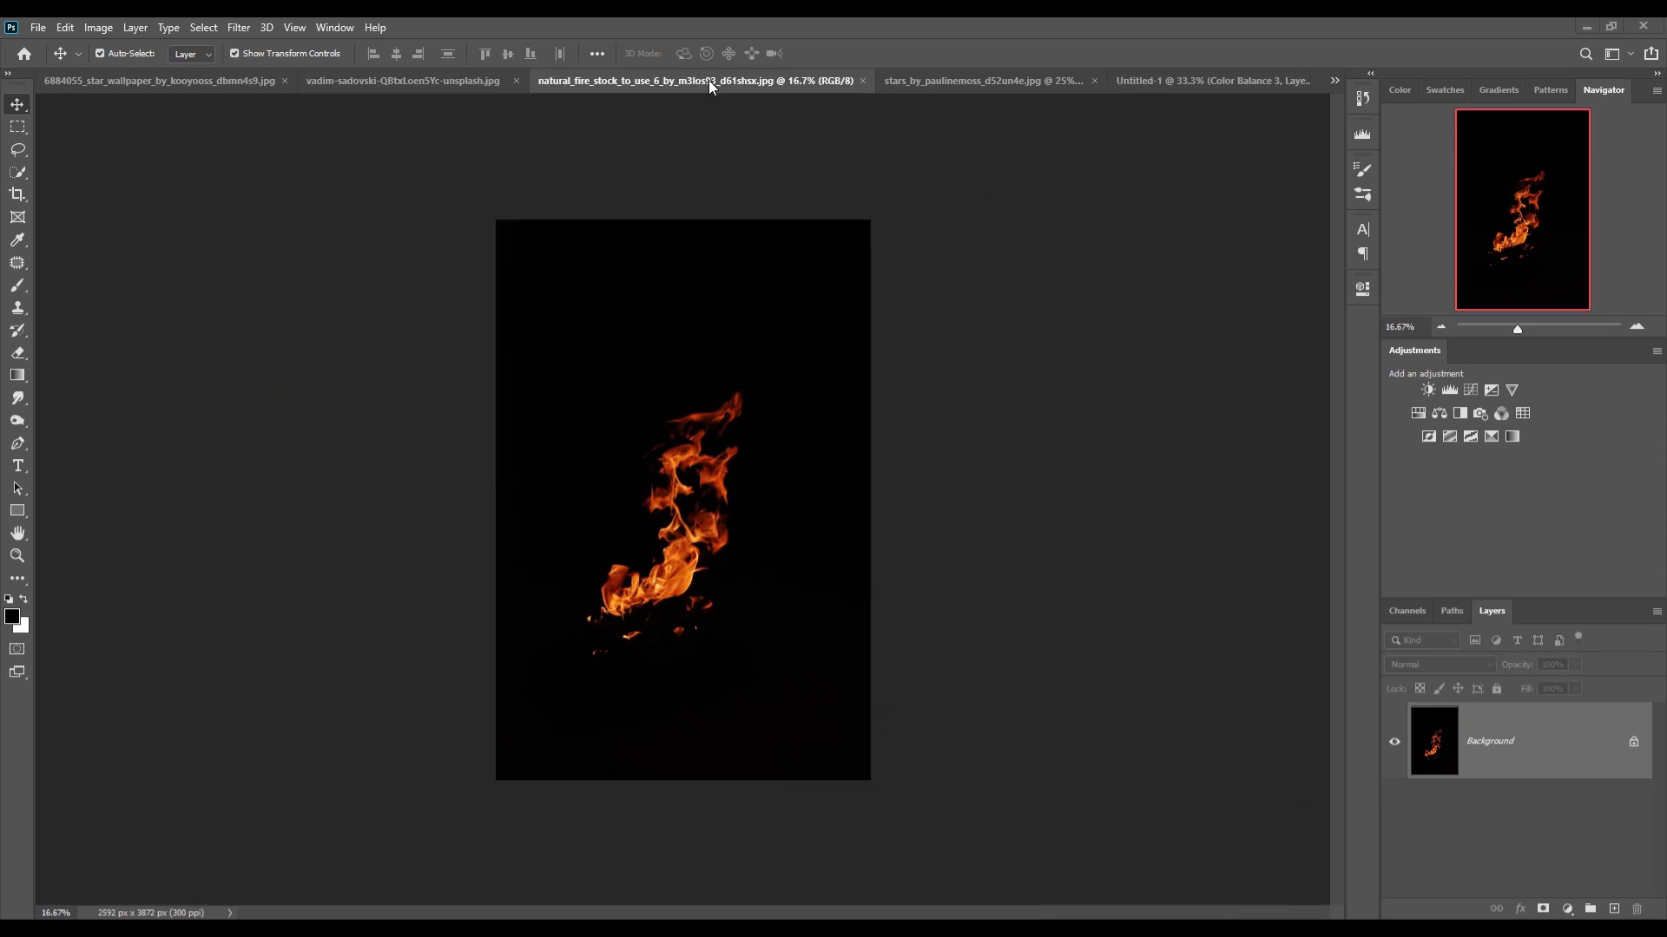
{"action": "left_click_drag", "start_coordinate": [708, 80], "coordinate": [1404, 195]}
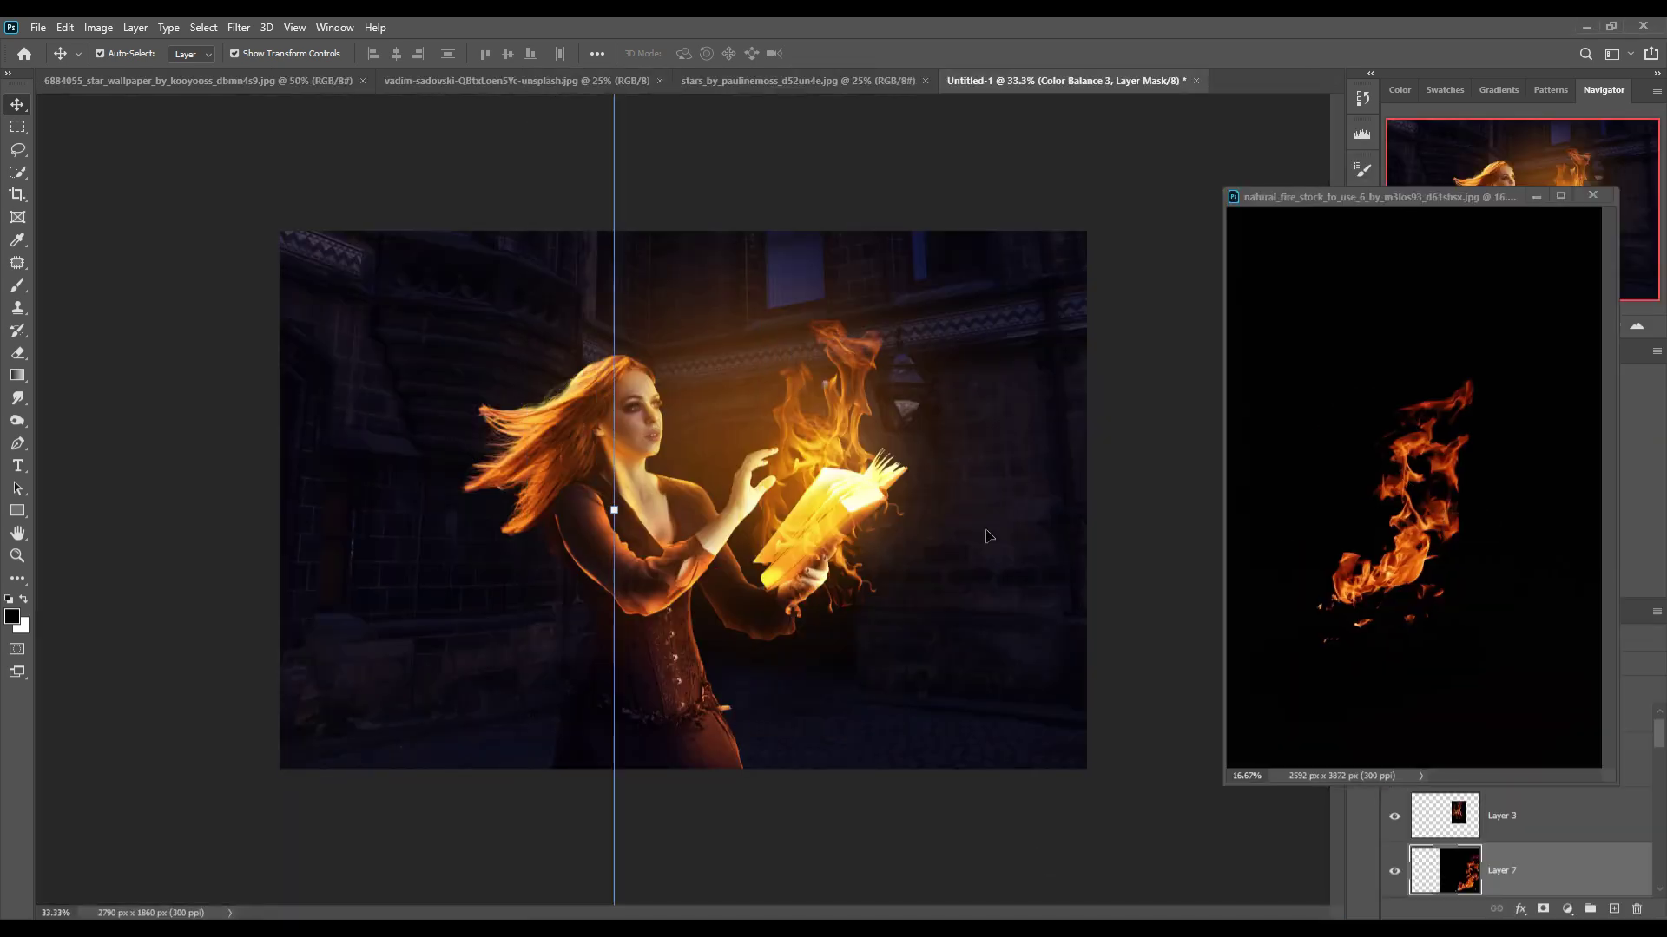
{"action": "left_click_drag", "start_coordinate": [1419, 504], "coordinate": [999, 521]}
{"action": "left_click", "coordinate": [1476, 665]}
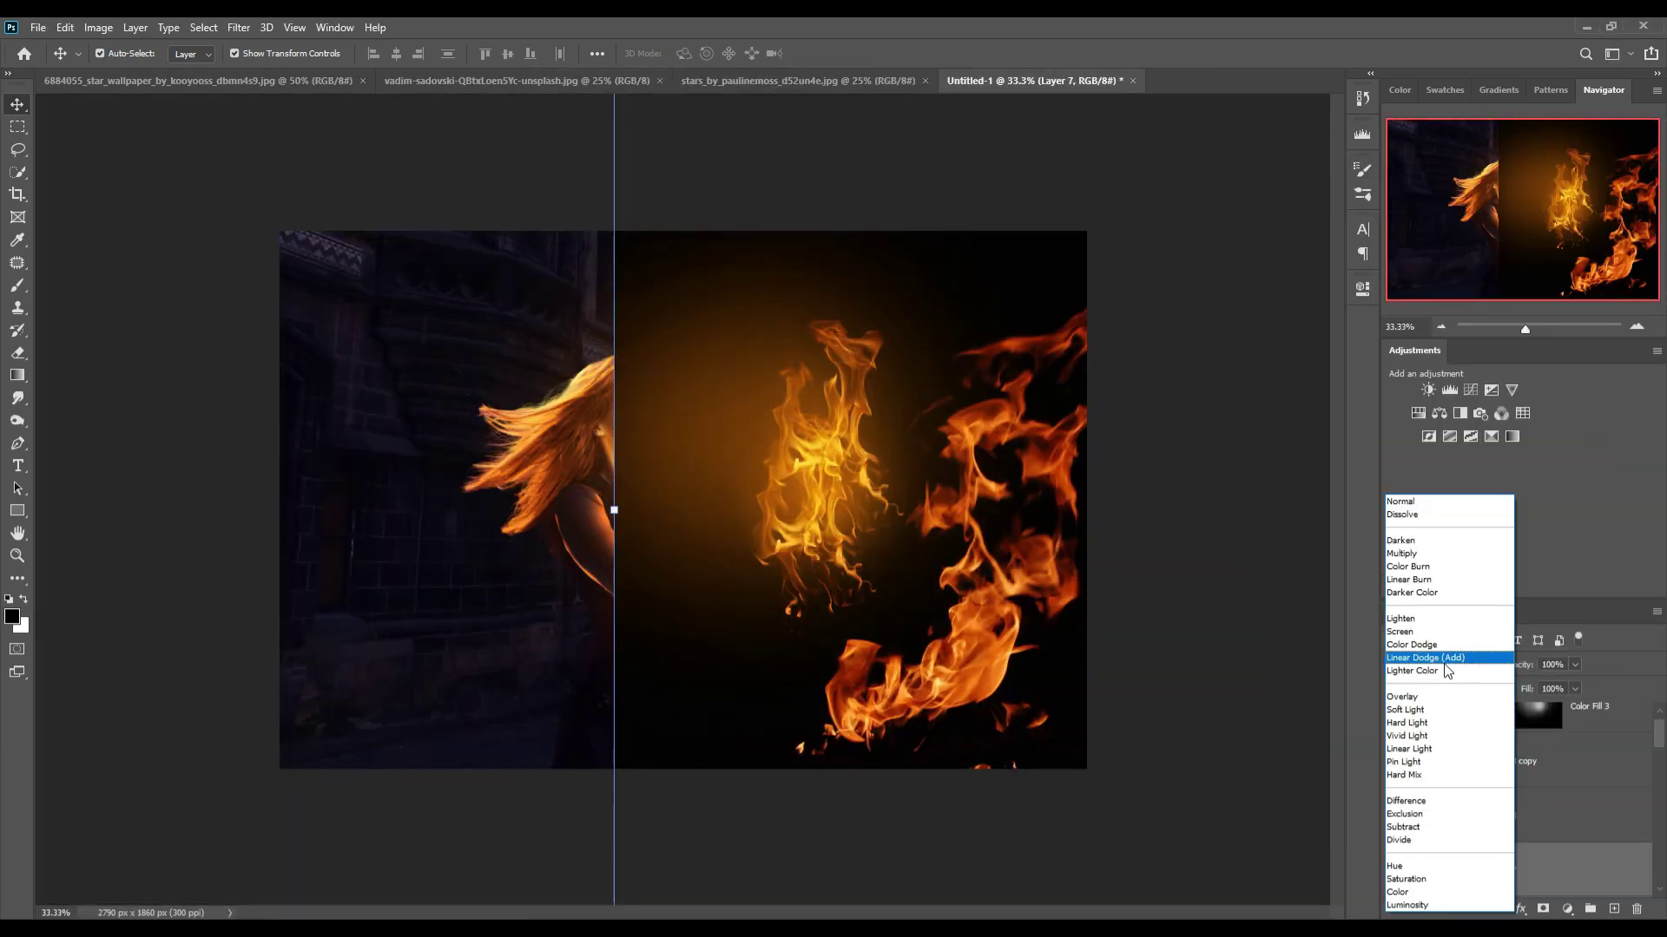
{"action": "left_click", "coordinate": [1409, 632]}
{"action": "left_click_drag", "start_coordinate": [952, 564], "coordinate": [587, 564]}
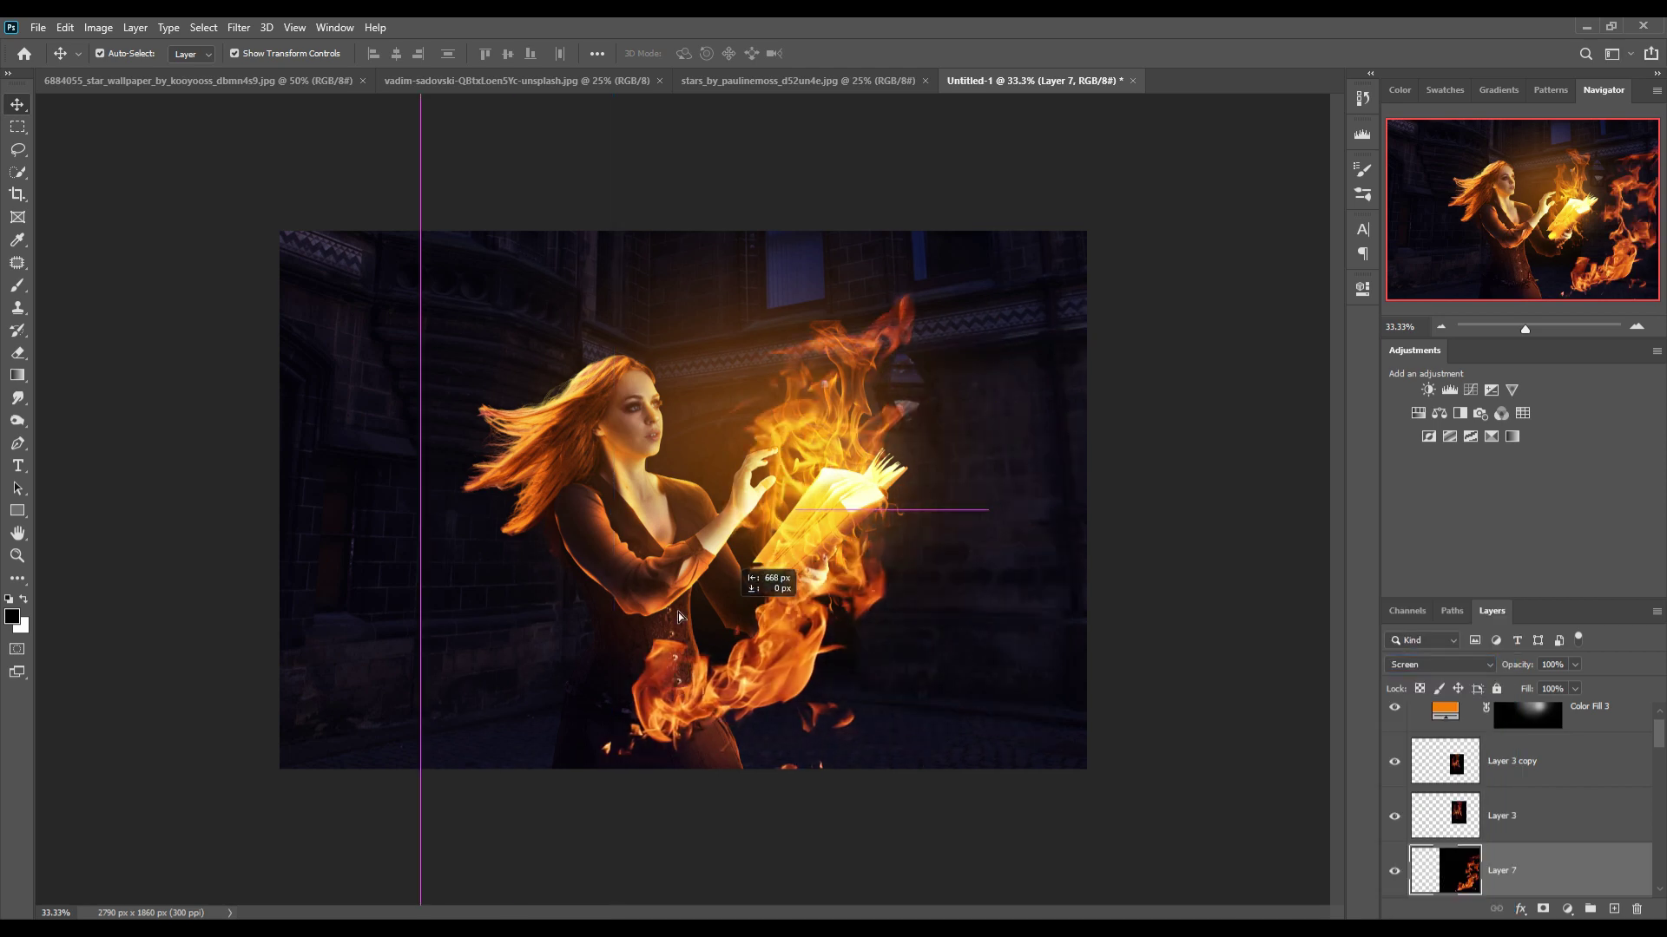
{"action": "left_click_drag", "start_coordinate": [1009, 519], "coordinate": [481, 511]}
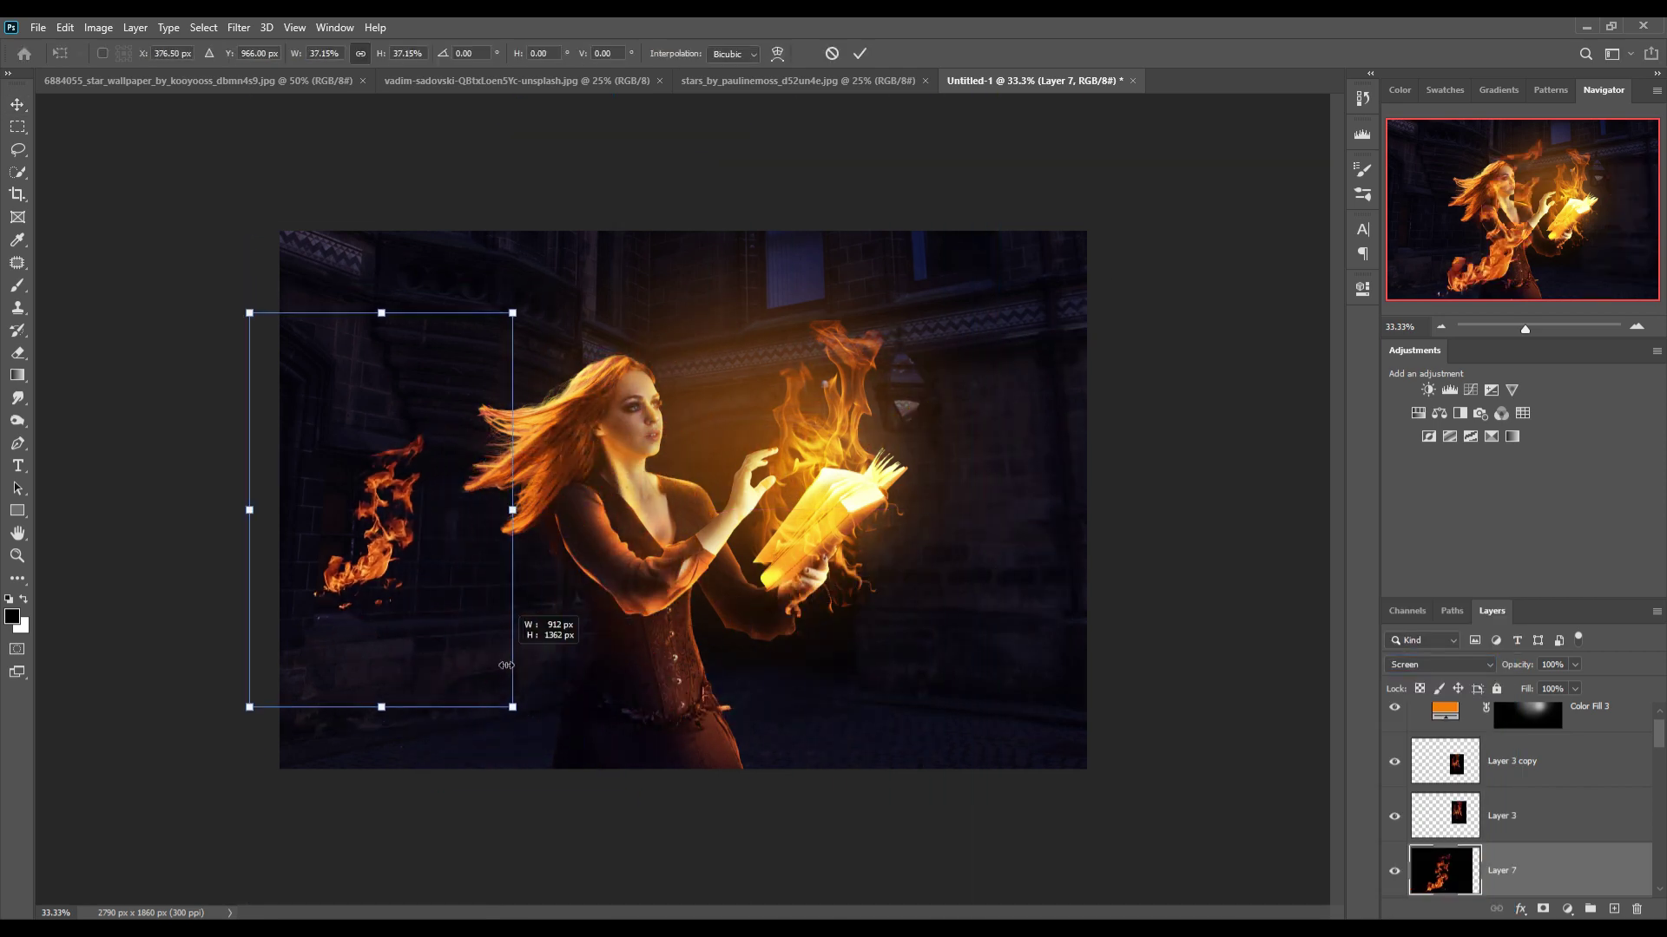
{"action": "mouse_move", "coordinate": [362, 530]}
{"action": "left_mouse_down"}
{"action": "mouse_move", "coordinate": [879, 680]}
{"action": "mouse_move", "coordinate": [854, 699]}
{"action": "left_mouse_up"}
{"action": "left_click_drag", "start_coordinate": [960, 495], "coordinate": [942, 529]}
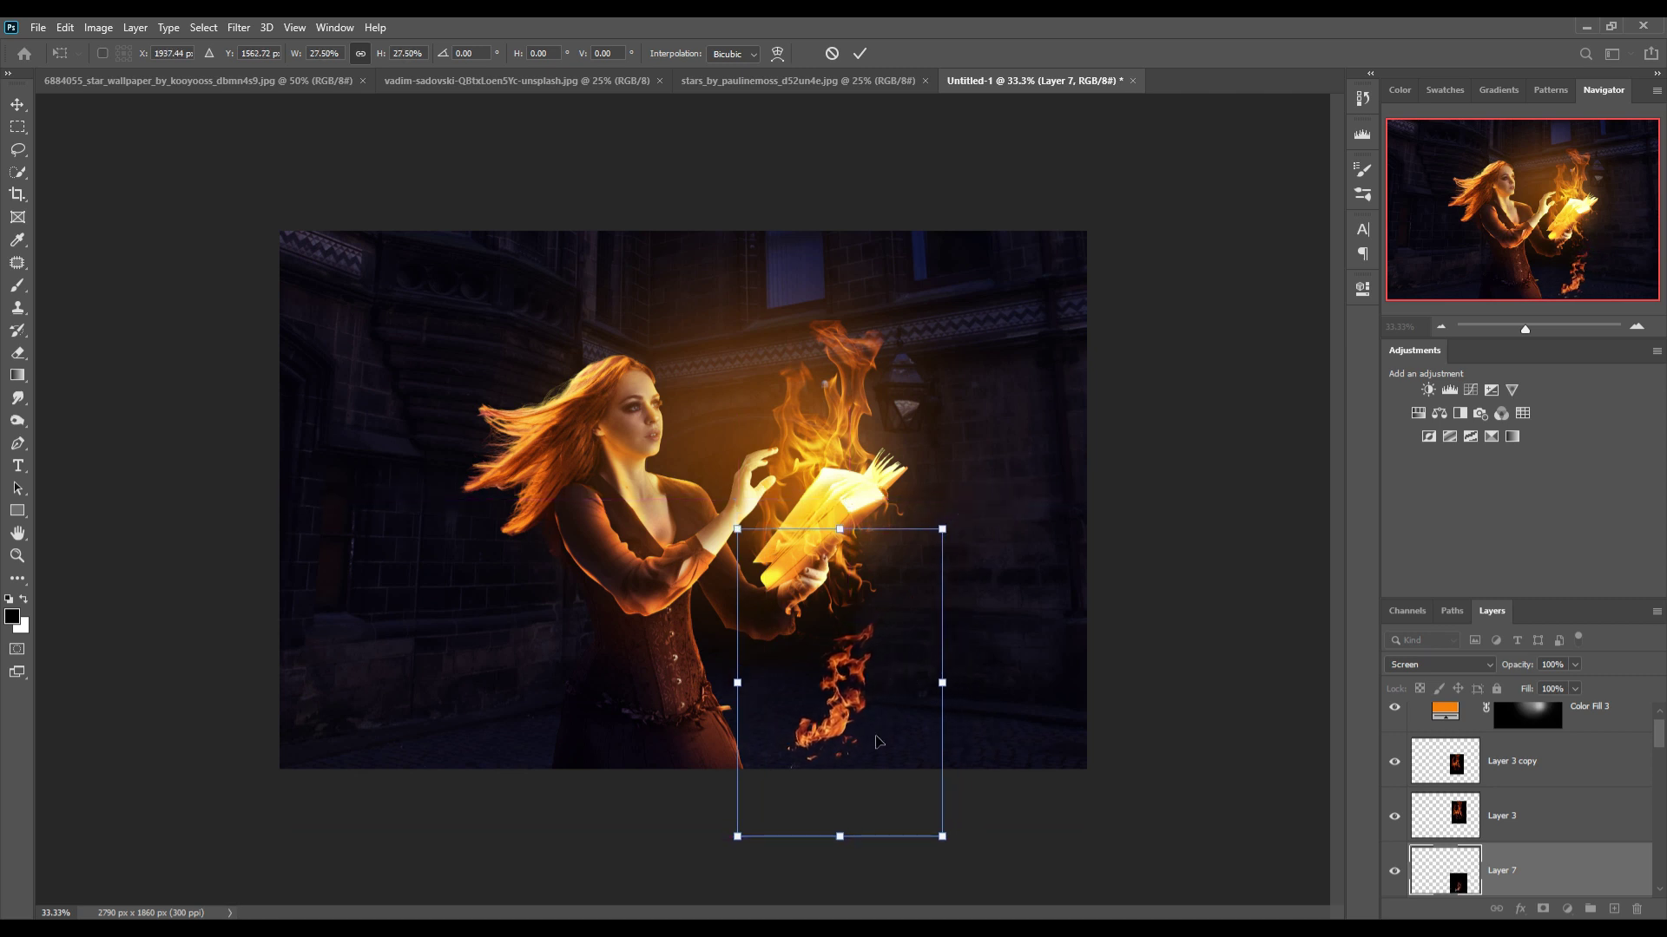
{"action": "left_click_drag", "start_coordinate": [870, 731], "coordinate": [926, 663]}
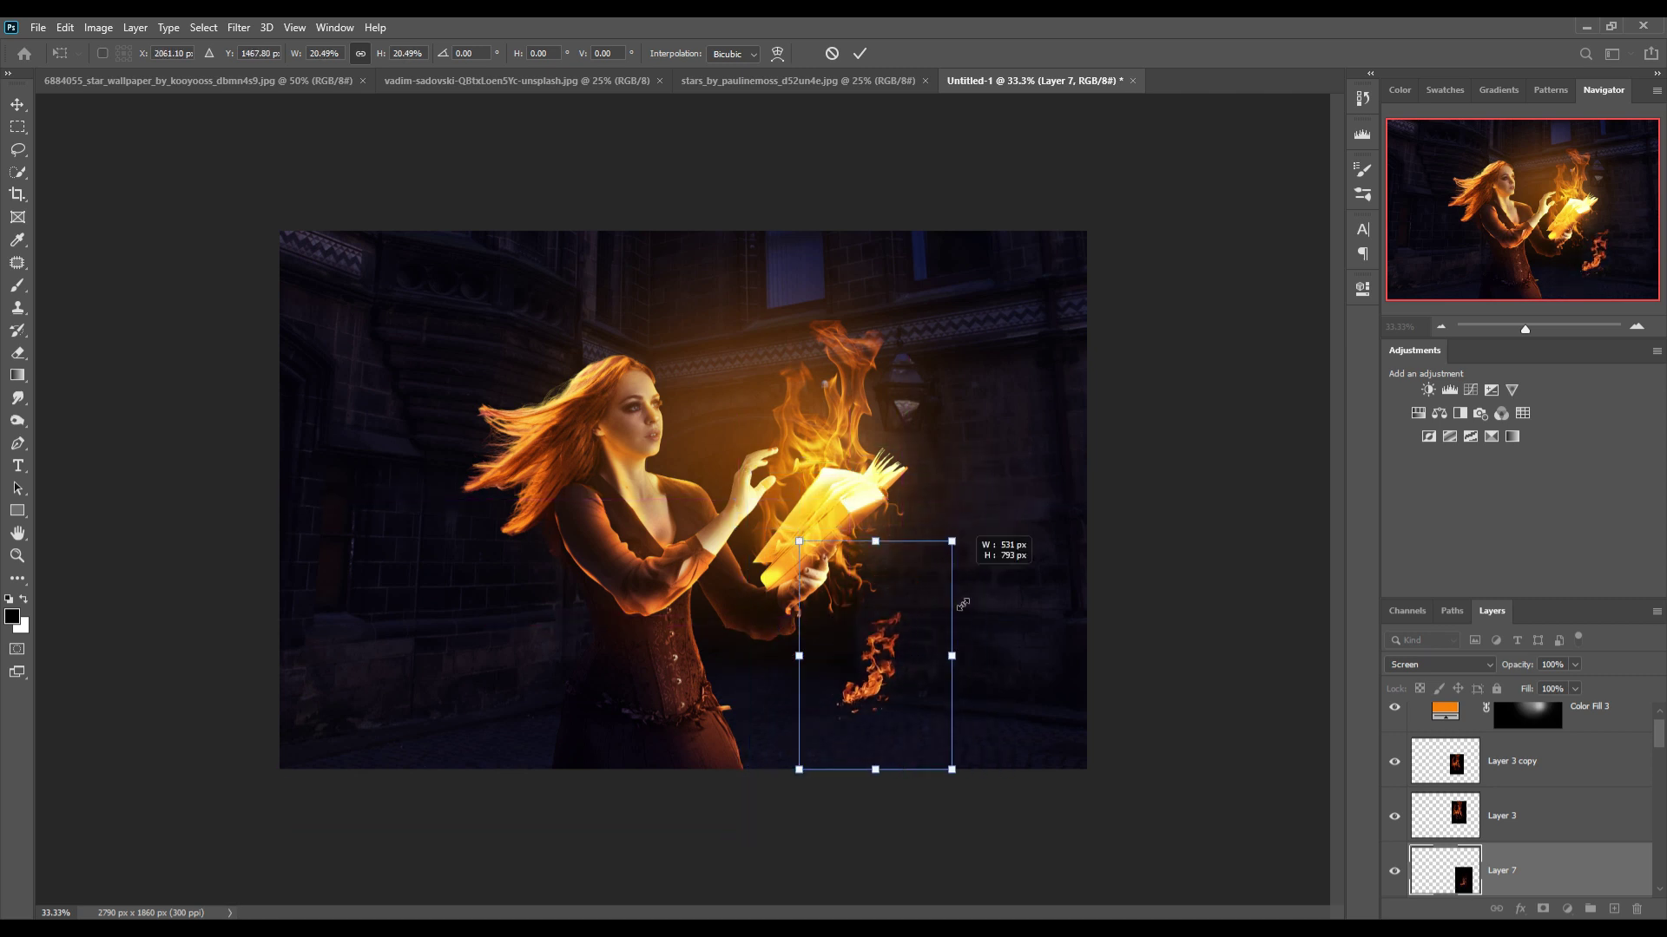
{"action": "left_click_drag", "start_coordinate": [1005, 461], "coordinate": [909, 604]}
{"action": "left_click", "coordinate": [859, 53]}
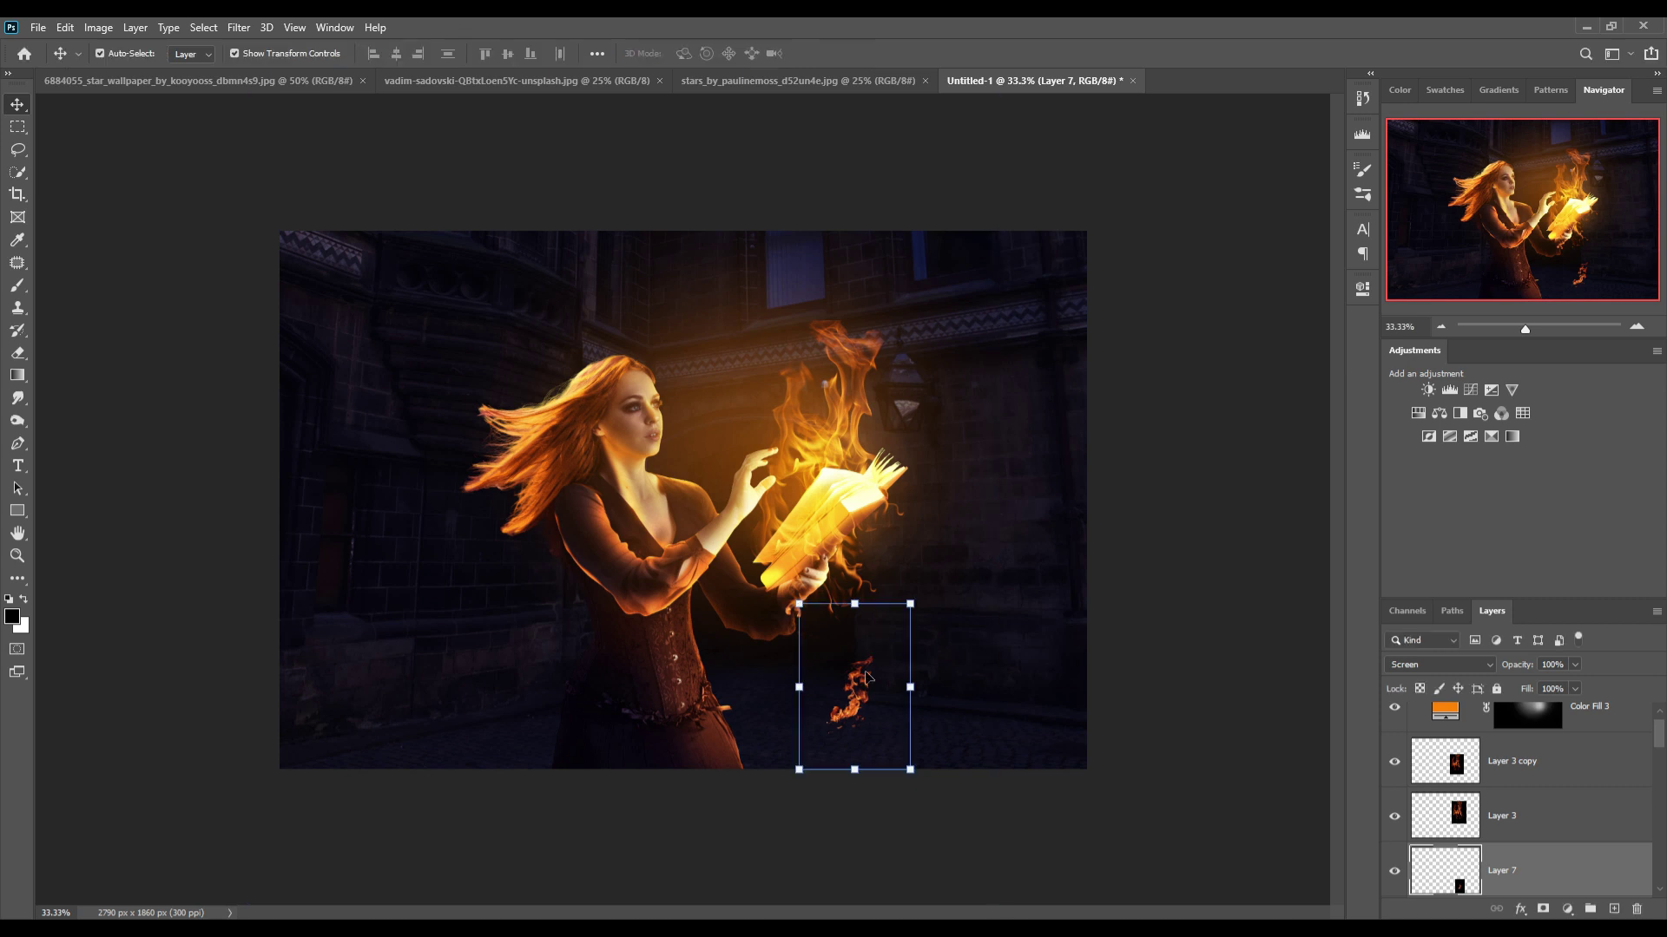
{"action": "key", "text": "Delete"}
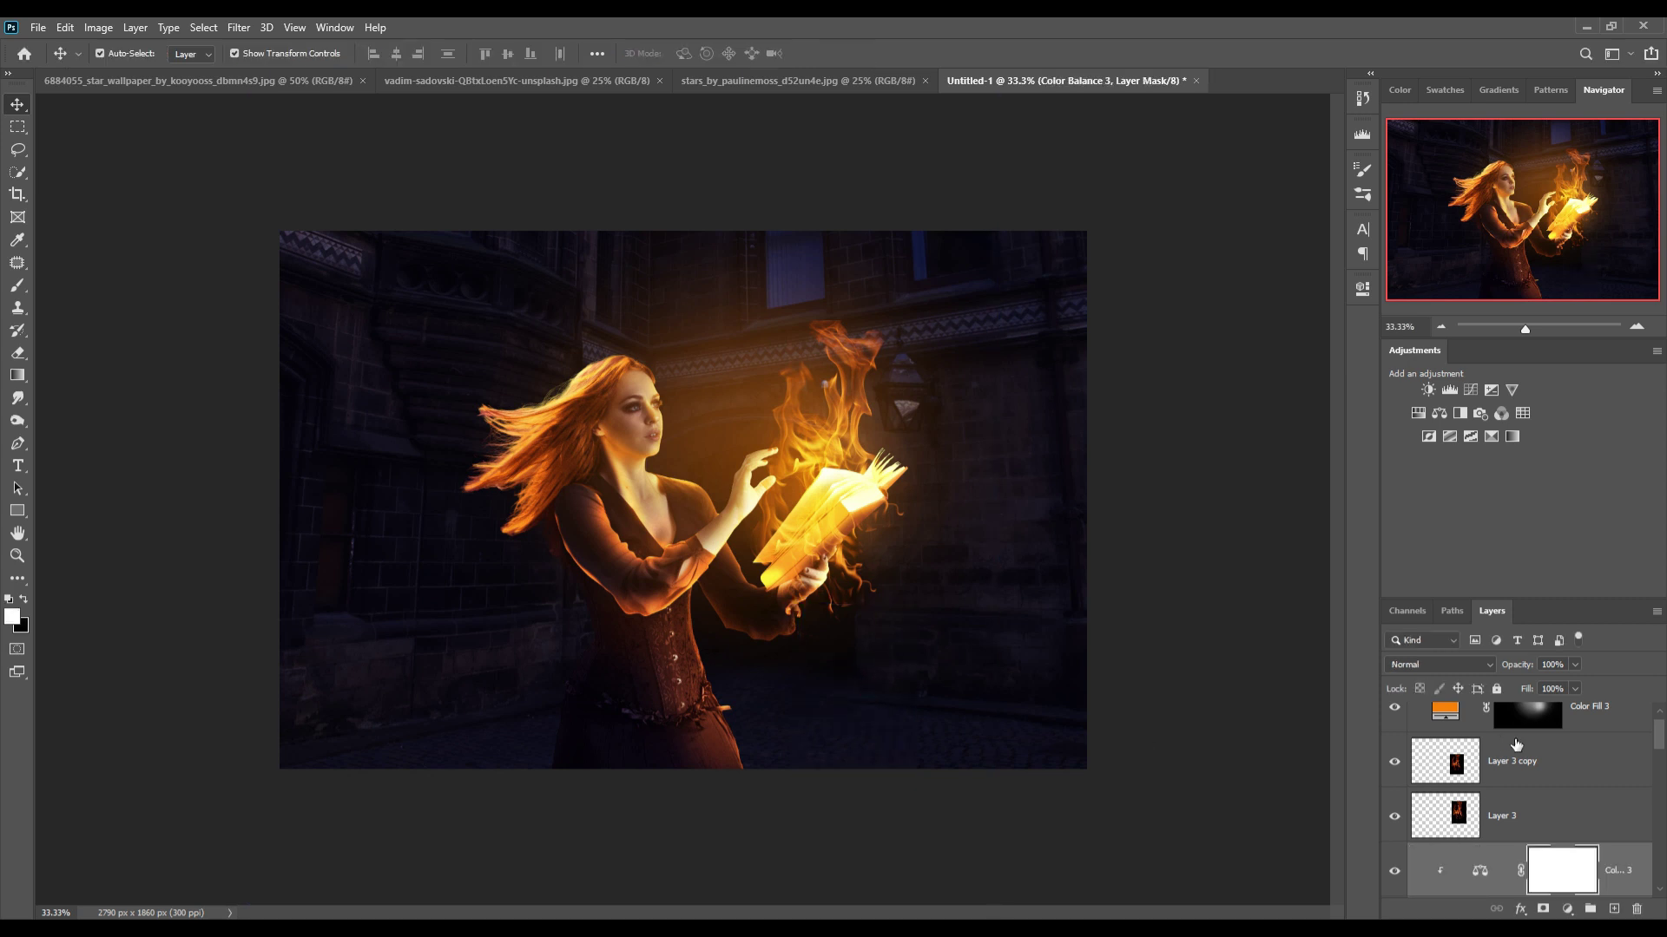
{"action": "left_click", "coordinate": [1555, 749]}
{"action": "left_click", "coordinate": [1552, 785]}
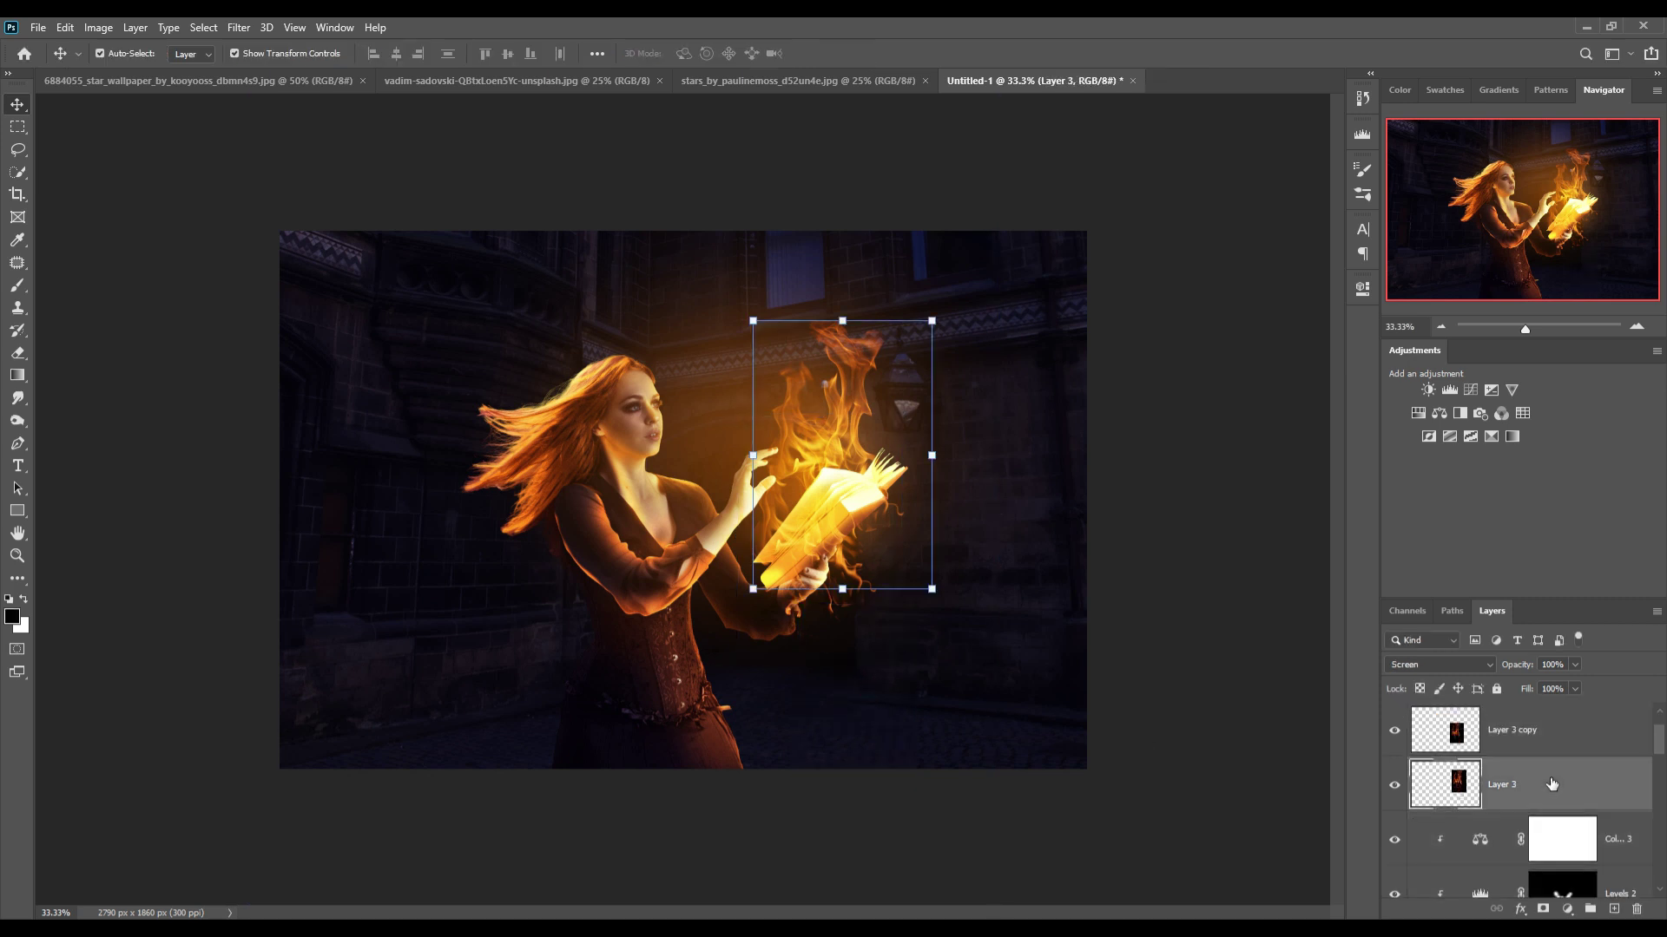
{"action": "left_click", "coordinate": [1551, 750]}
{"action": "scroll", "coordinate": [1546, 759], "scroll_direction": "up", "scroll_amount": 1}
{"action": "right_click", "coordinate": [1572, 793]}
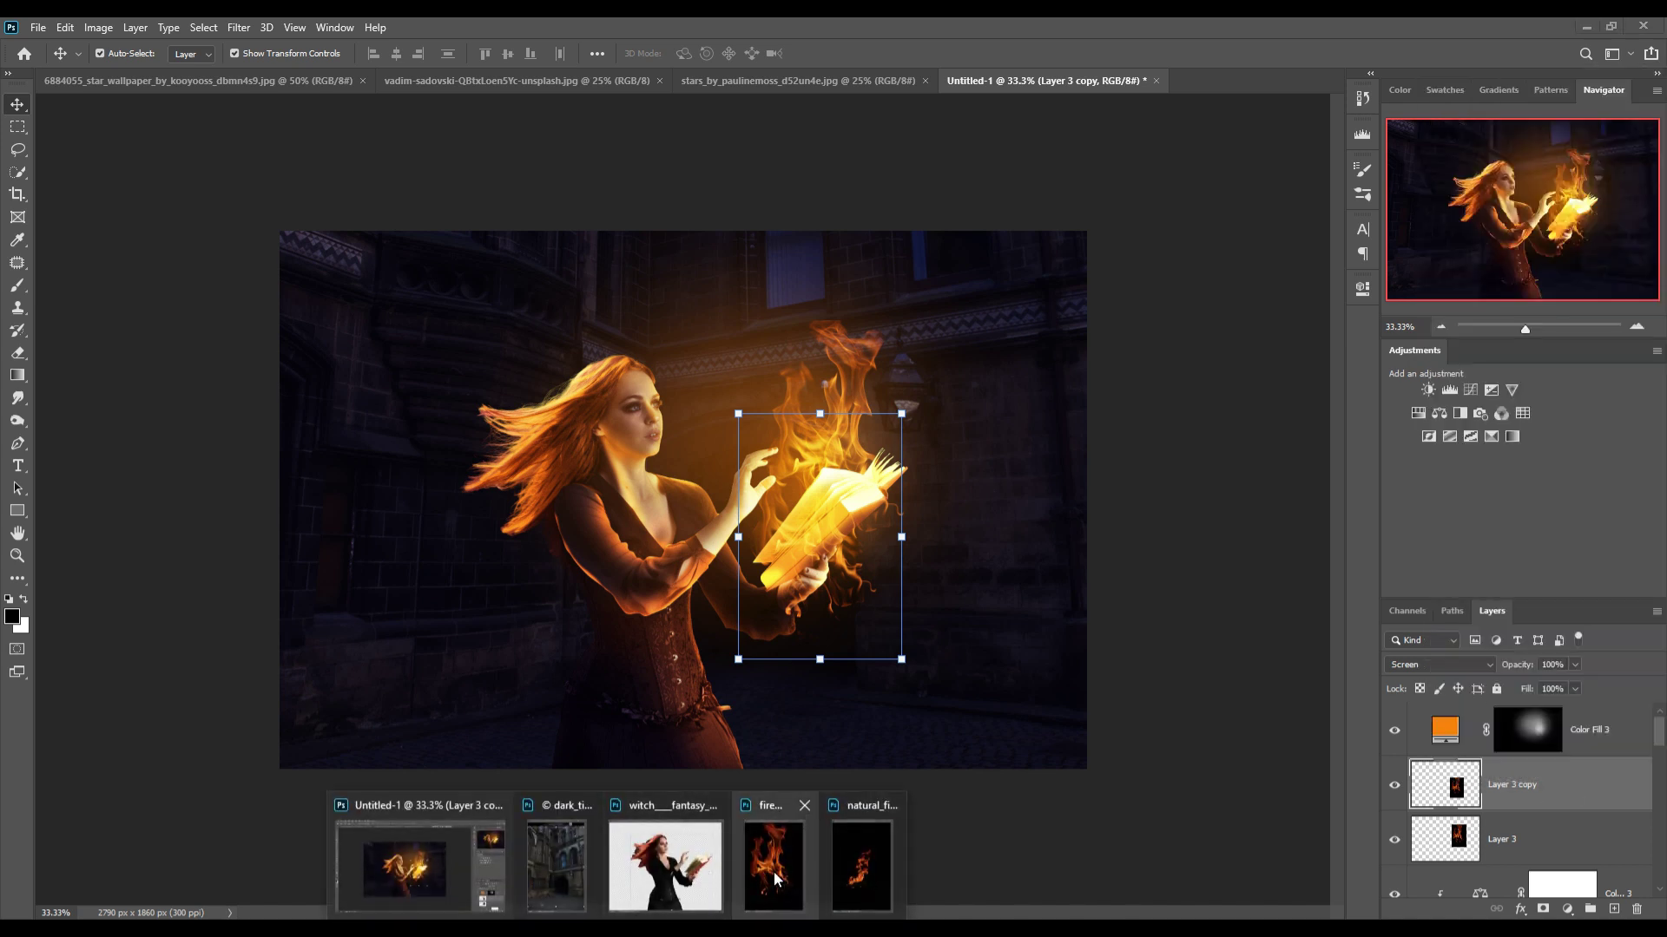
Place fire_stock_2 as a small Screen-blended flame below the book, then add an empty layer.
{"action": "left_click", "coordinate": [773, 867]}
{"action": "mouse_move", "coordinate": [1193, 426]}
{"action": "left_mouse_down"}
{"action": "mouse_move", "coordinate": [1113, 524]}
{"action": "mouse_move", "coordinate": [919, 658]}
{"action": "left_mouse_up"}
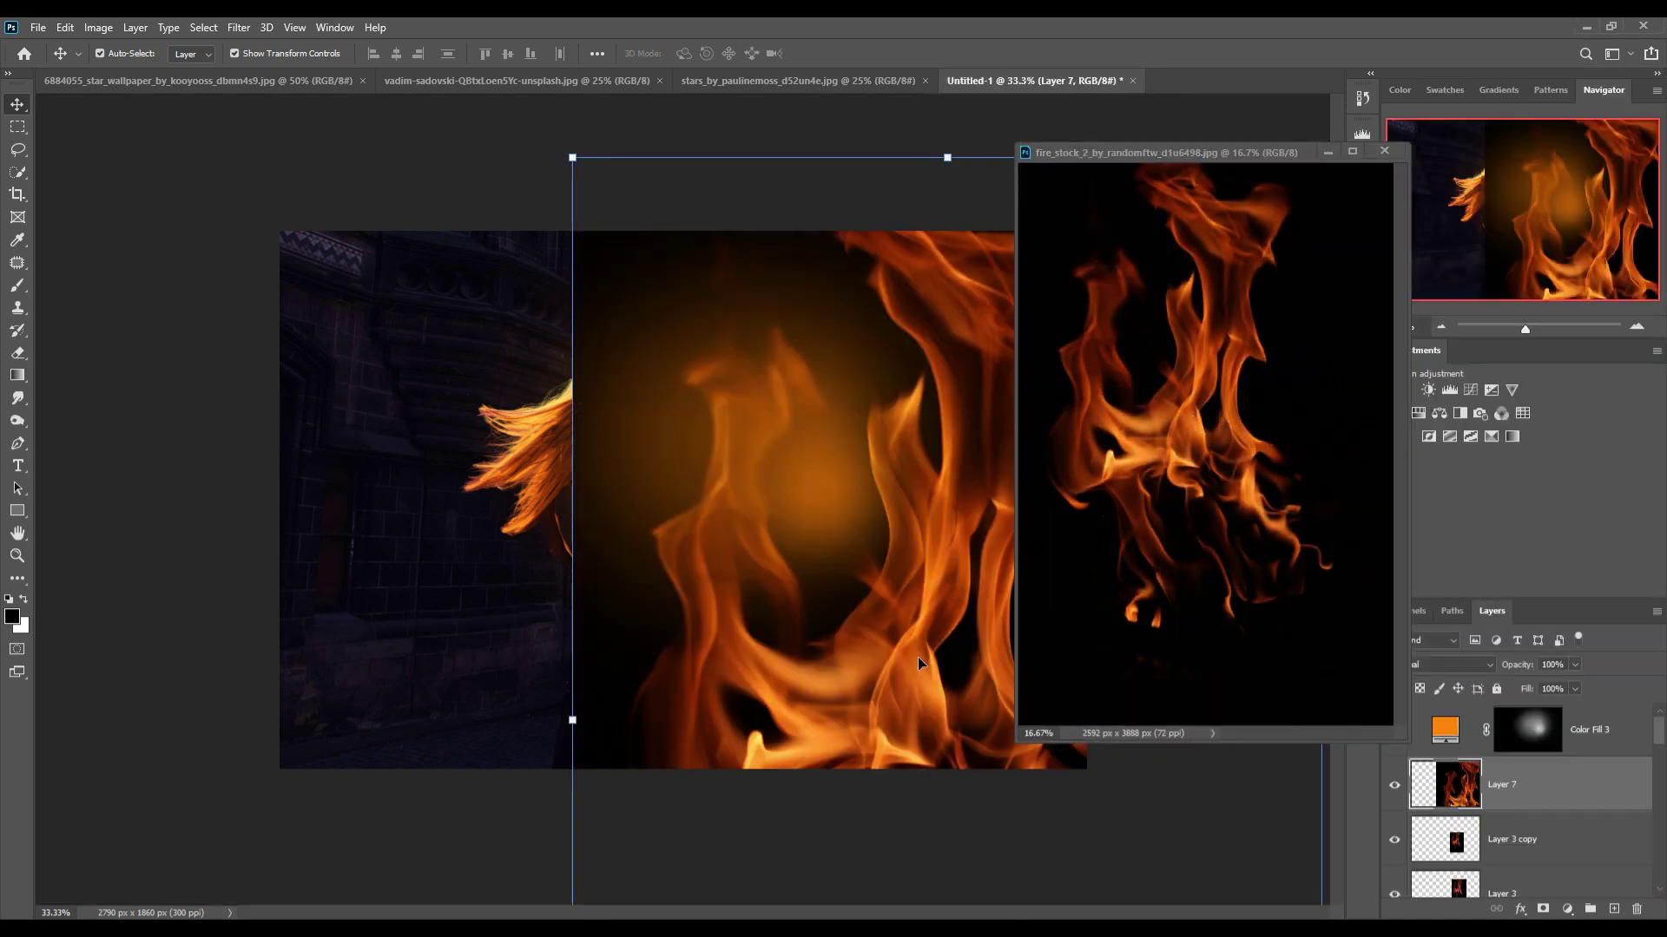
{"action": "left_click", "coordinate": [1327, 152]}
{"action": "left_click", "coordinate": [1440, 666]}
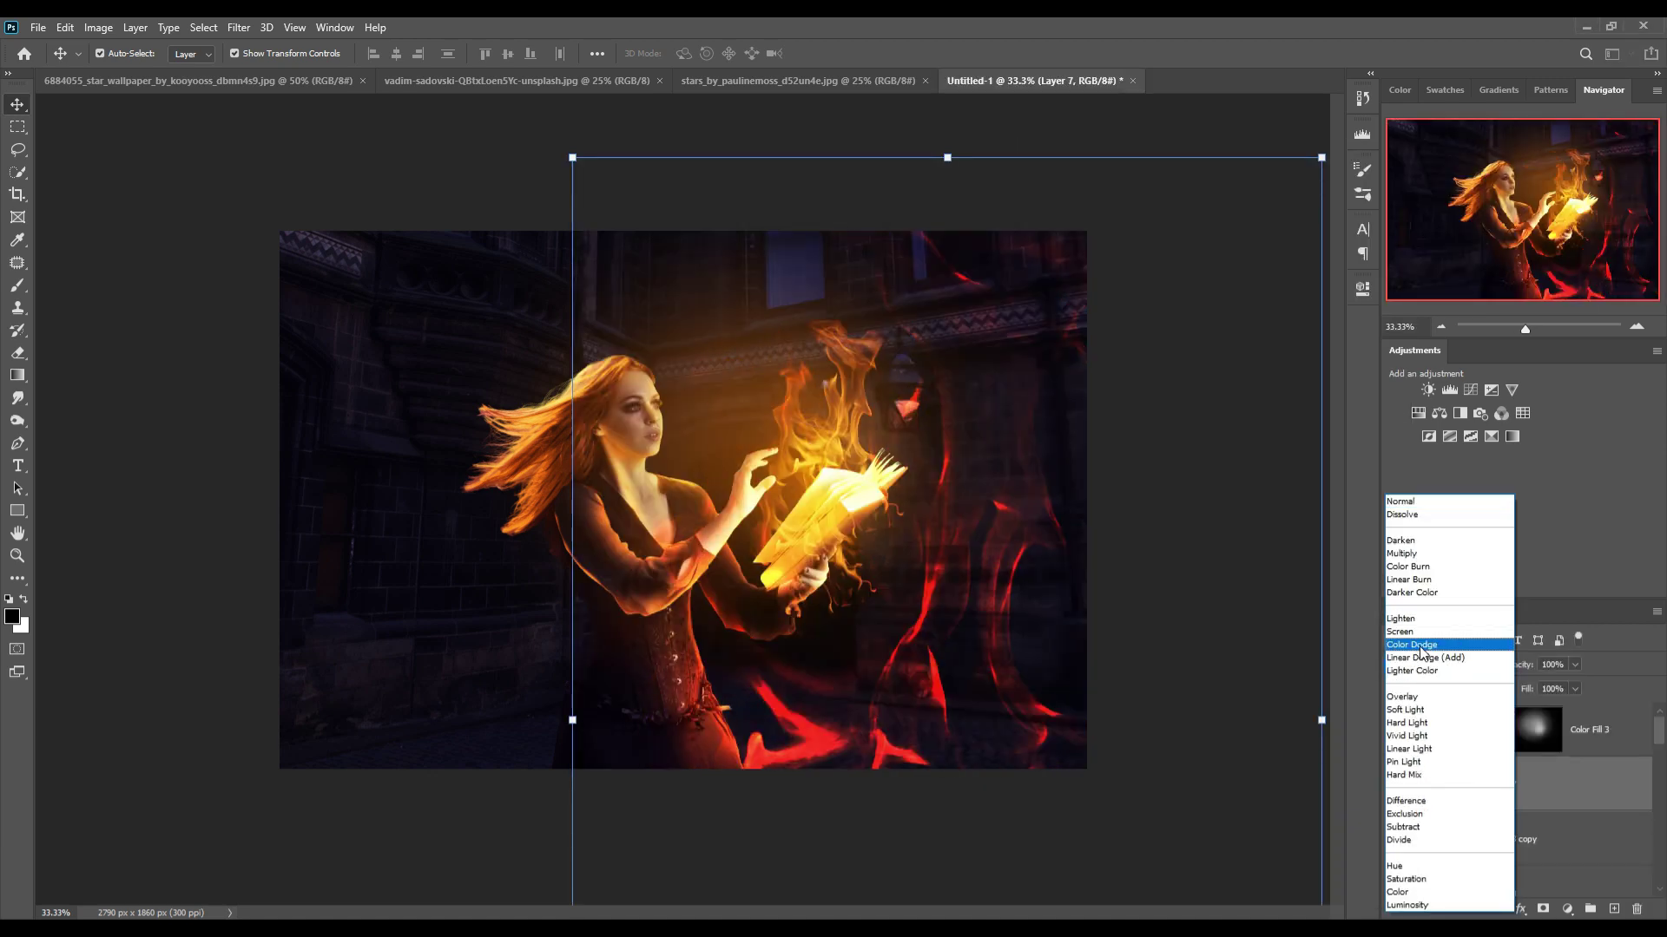
{"action": "left_click", "coordinate": [1421, 632]}
{"action": "mouse_move", "coordinate": [956, 163]}
{"action": "left_mouse_down"}
{"action": "mouse_move", "coordinate": [955, 703]}
{"action": "mouse_move", "coordinate": [957, 212]}
{"action": "mouse_move", "coordinate": [901, 665]}
{"action": "mouse_move", "coordinate": [842, 649]}
{"action": "mouse_move", "coordinate": [850, 680]}
{"action": "left_mouse_up"}
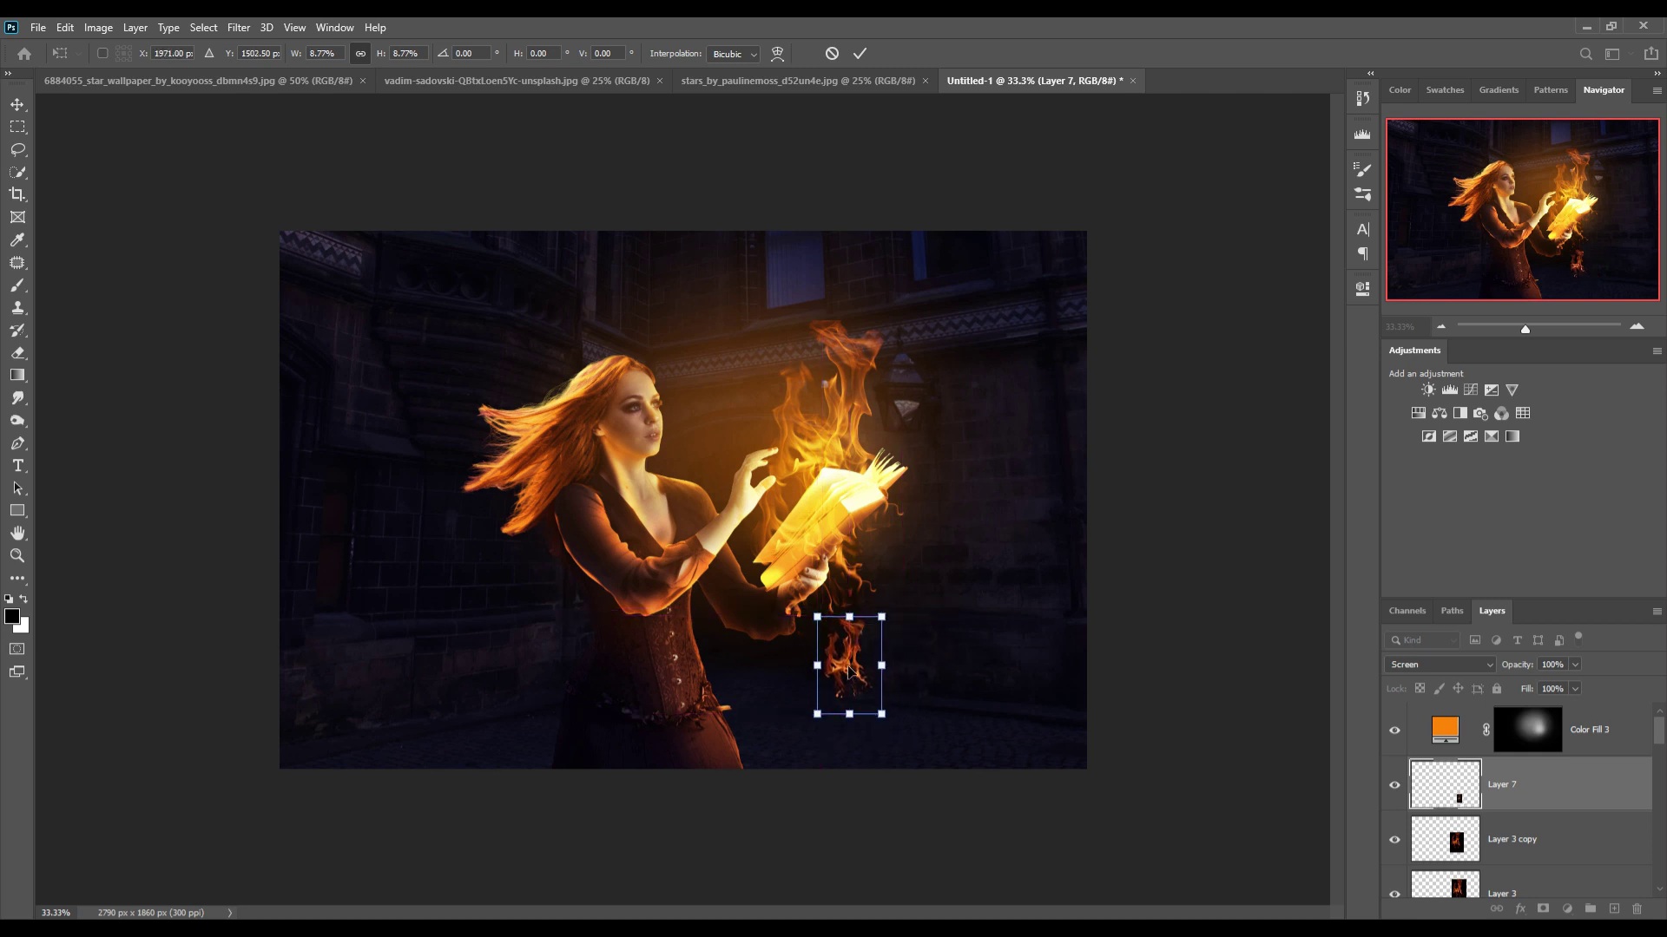
{"action": "left_click", "coordinate": [859, 53]}
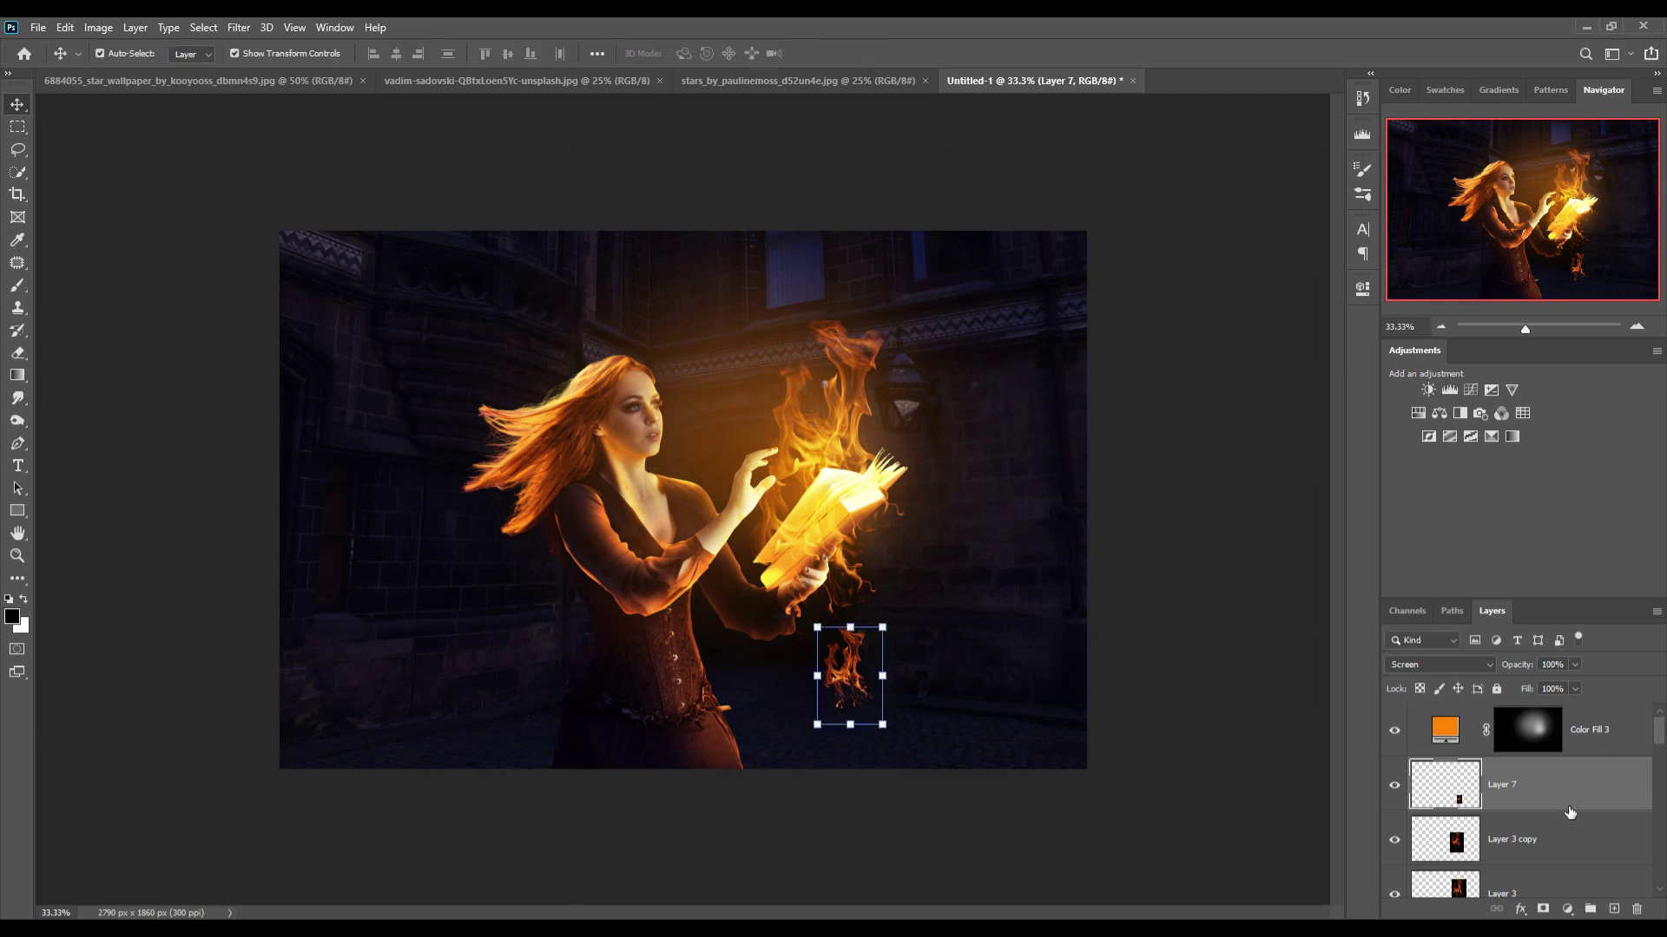
{"action": "left_click", "coordinate": [1562, 849]}
{"action": "left_click", "coordinate": [1614, 909]}
Sample orange #f5a438 from the hair and paint glow around the lower flame on Color Fill 3's mask.
{"action": "key", "text": "b"}
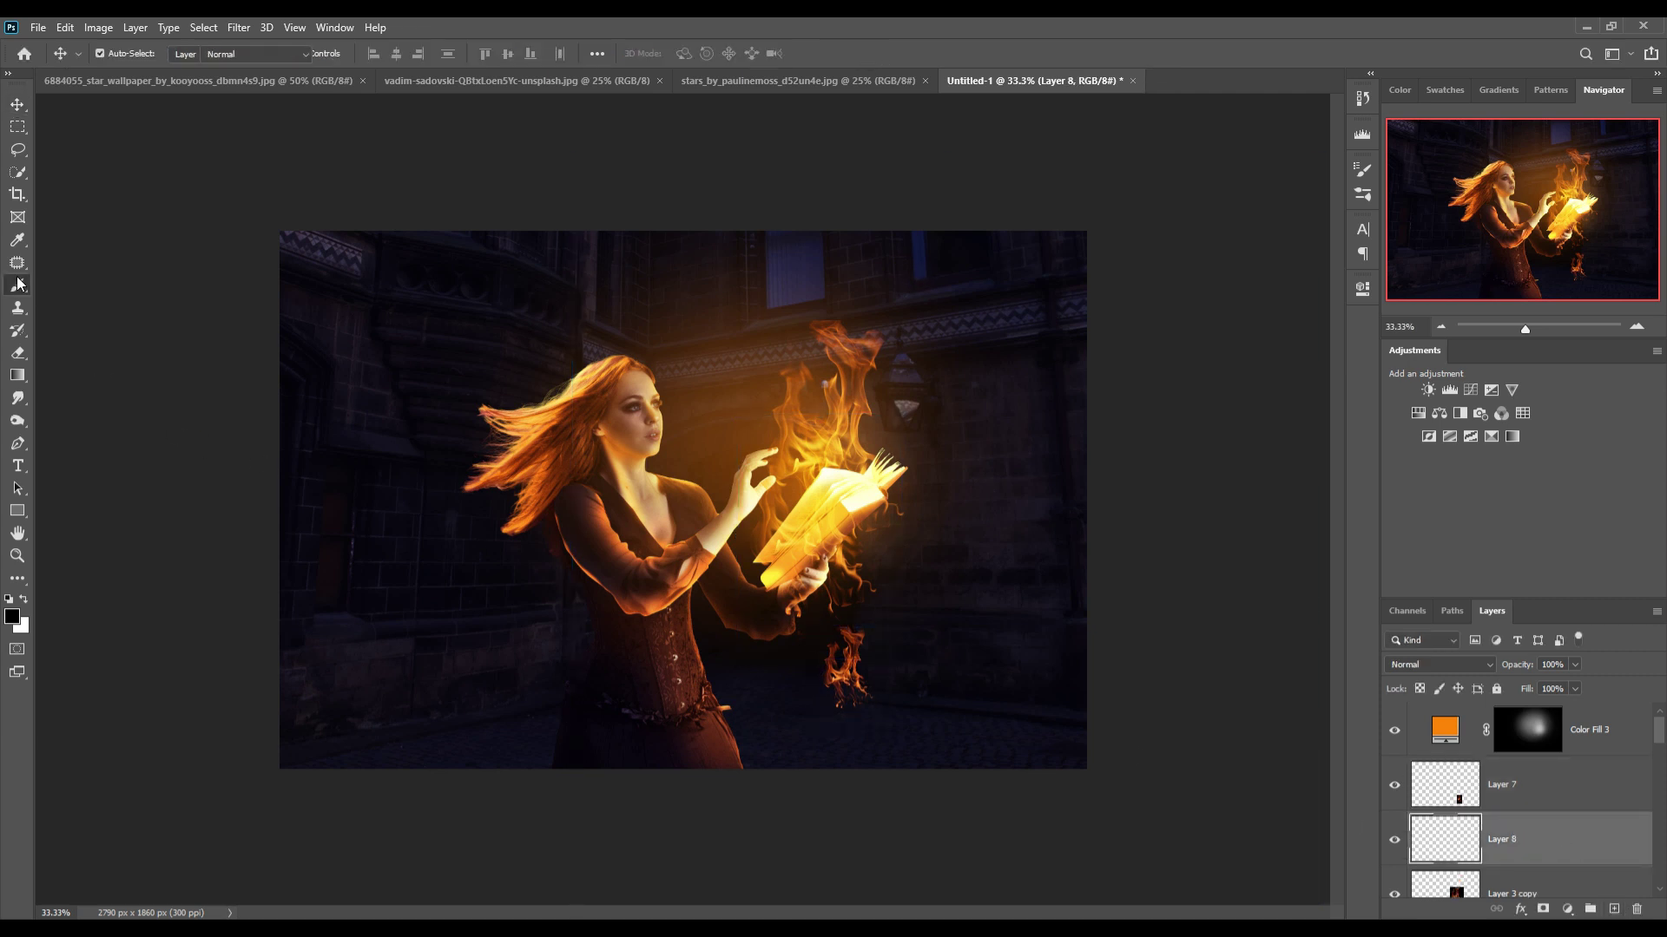
{"action": "left_click", "coordinate": [13, 617]}
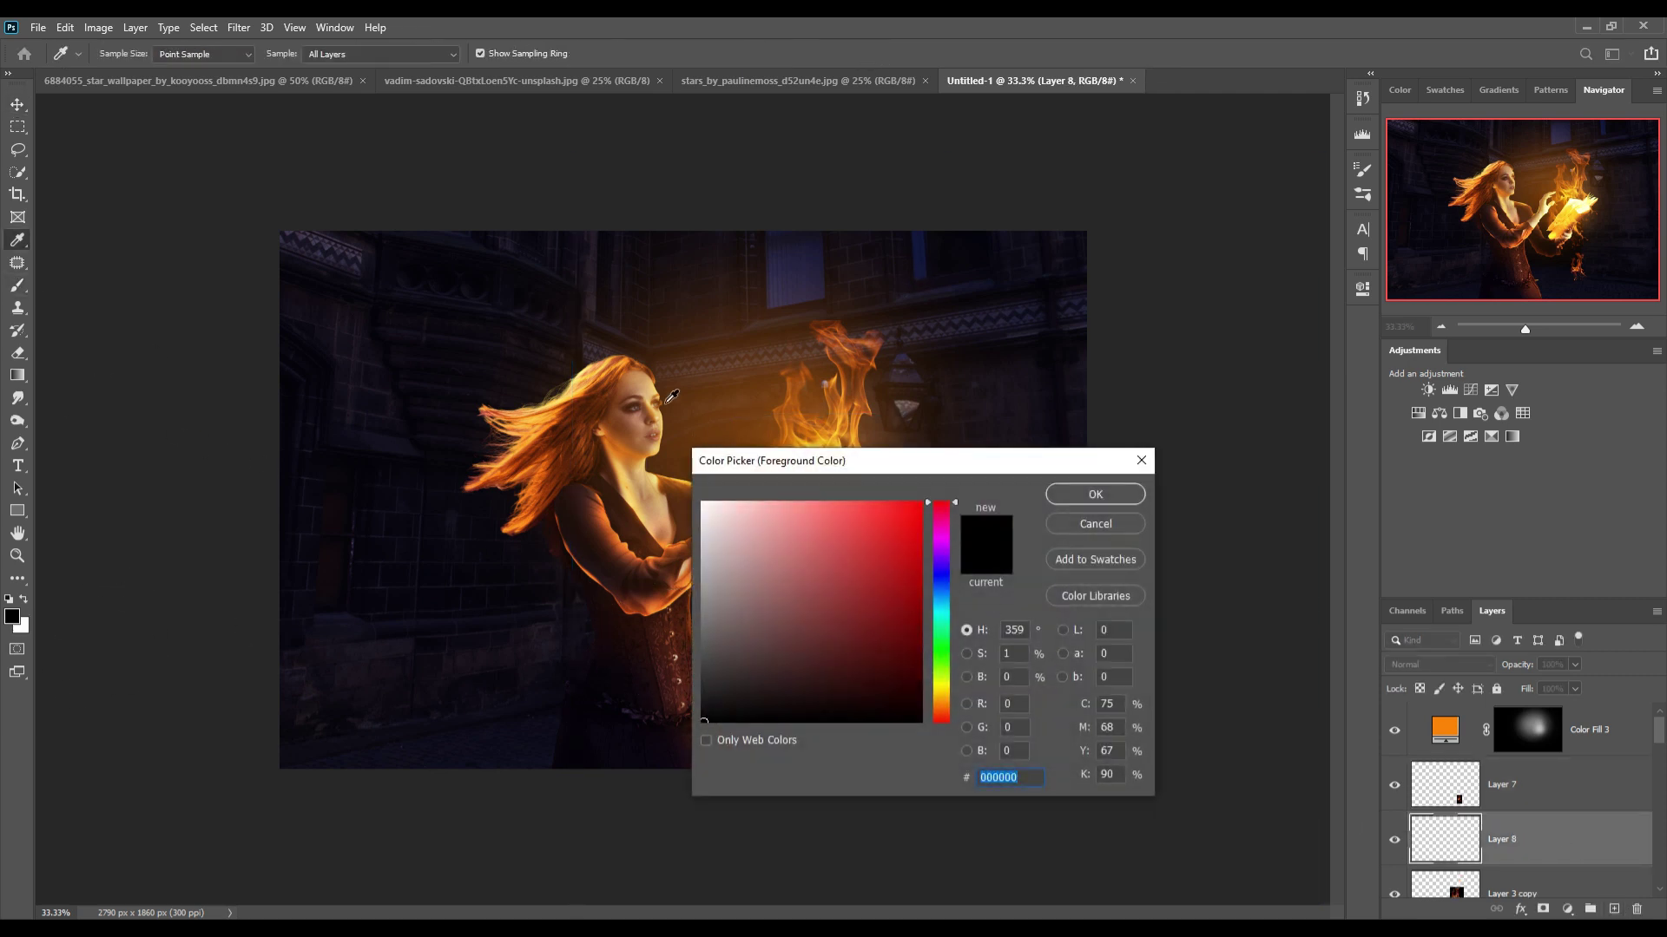
{"action": "left_click", "coordinate": [627, 376]}
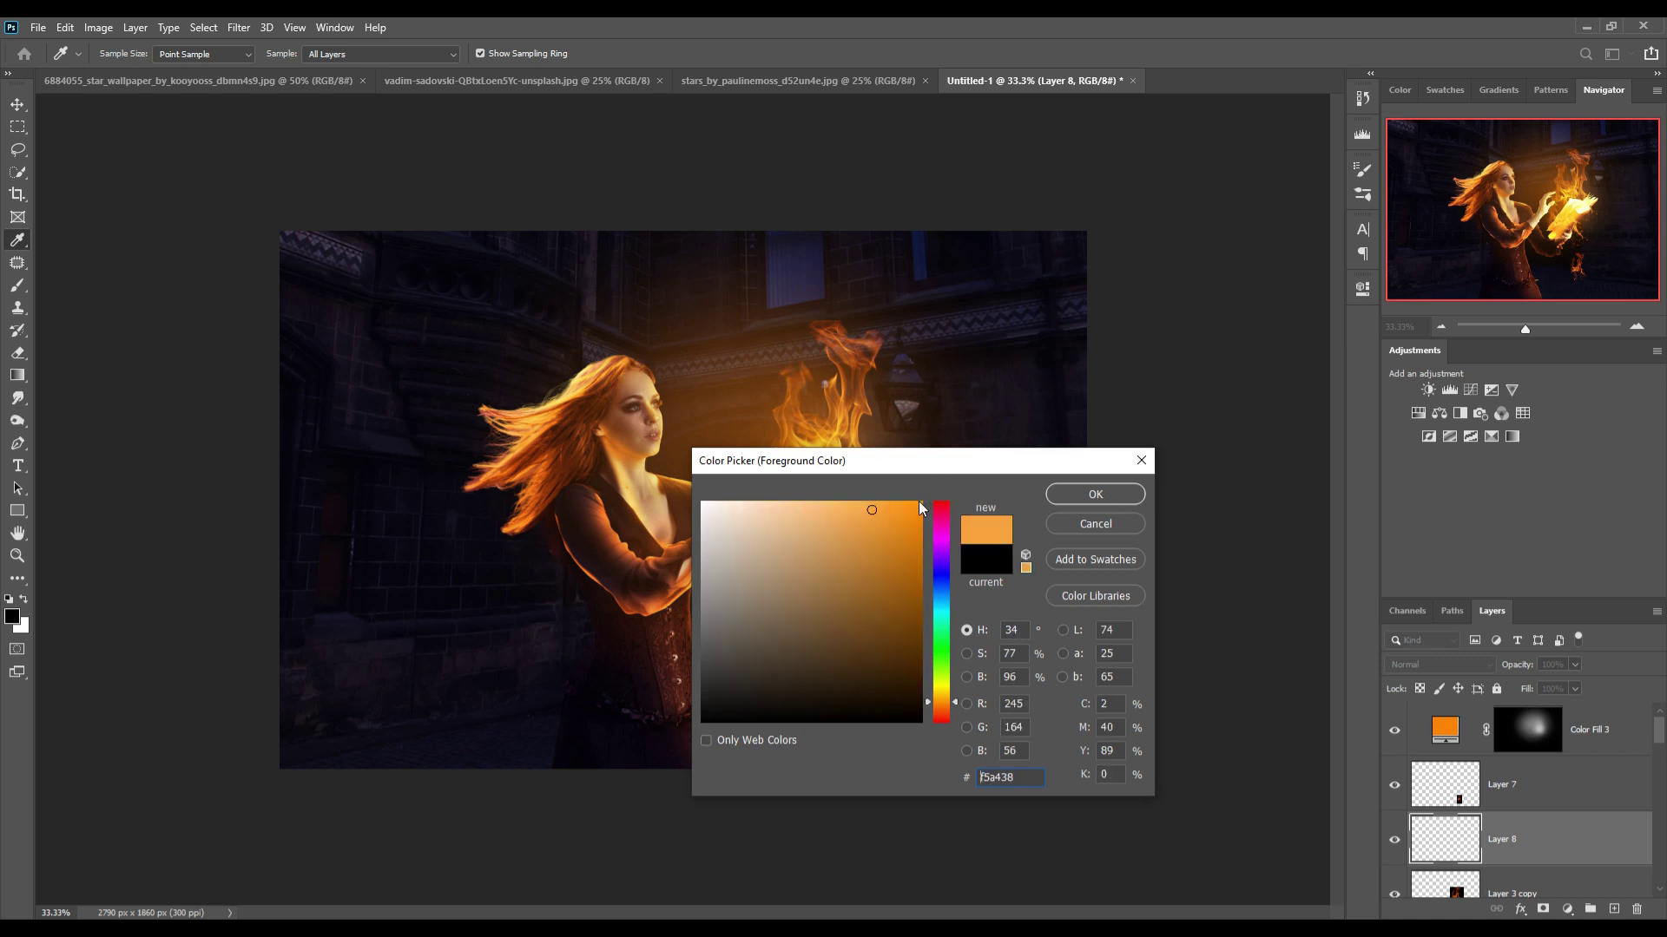
{"action": "left_click", "coordinate": [1095, 494]}
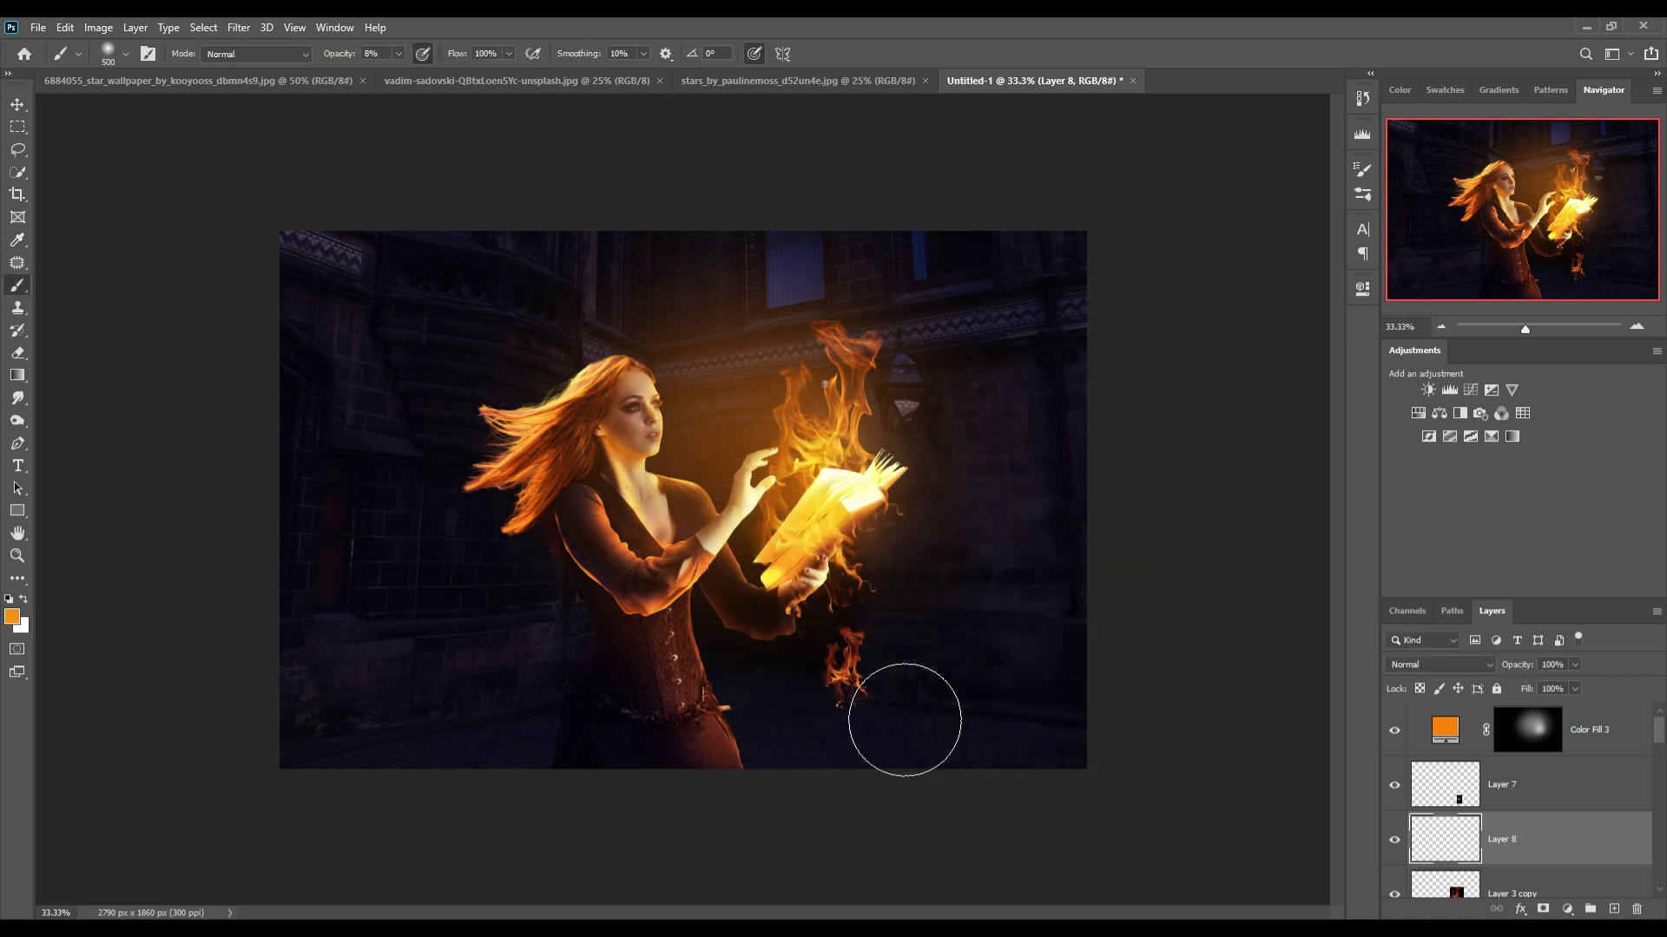
{"action": "left_click_drag", "start_coordinate": [904, 719], "coordinate": [904, 726]}
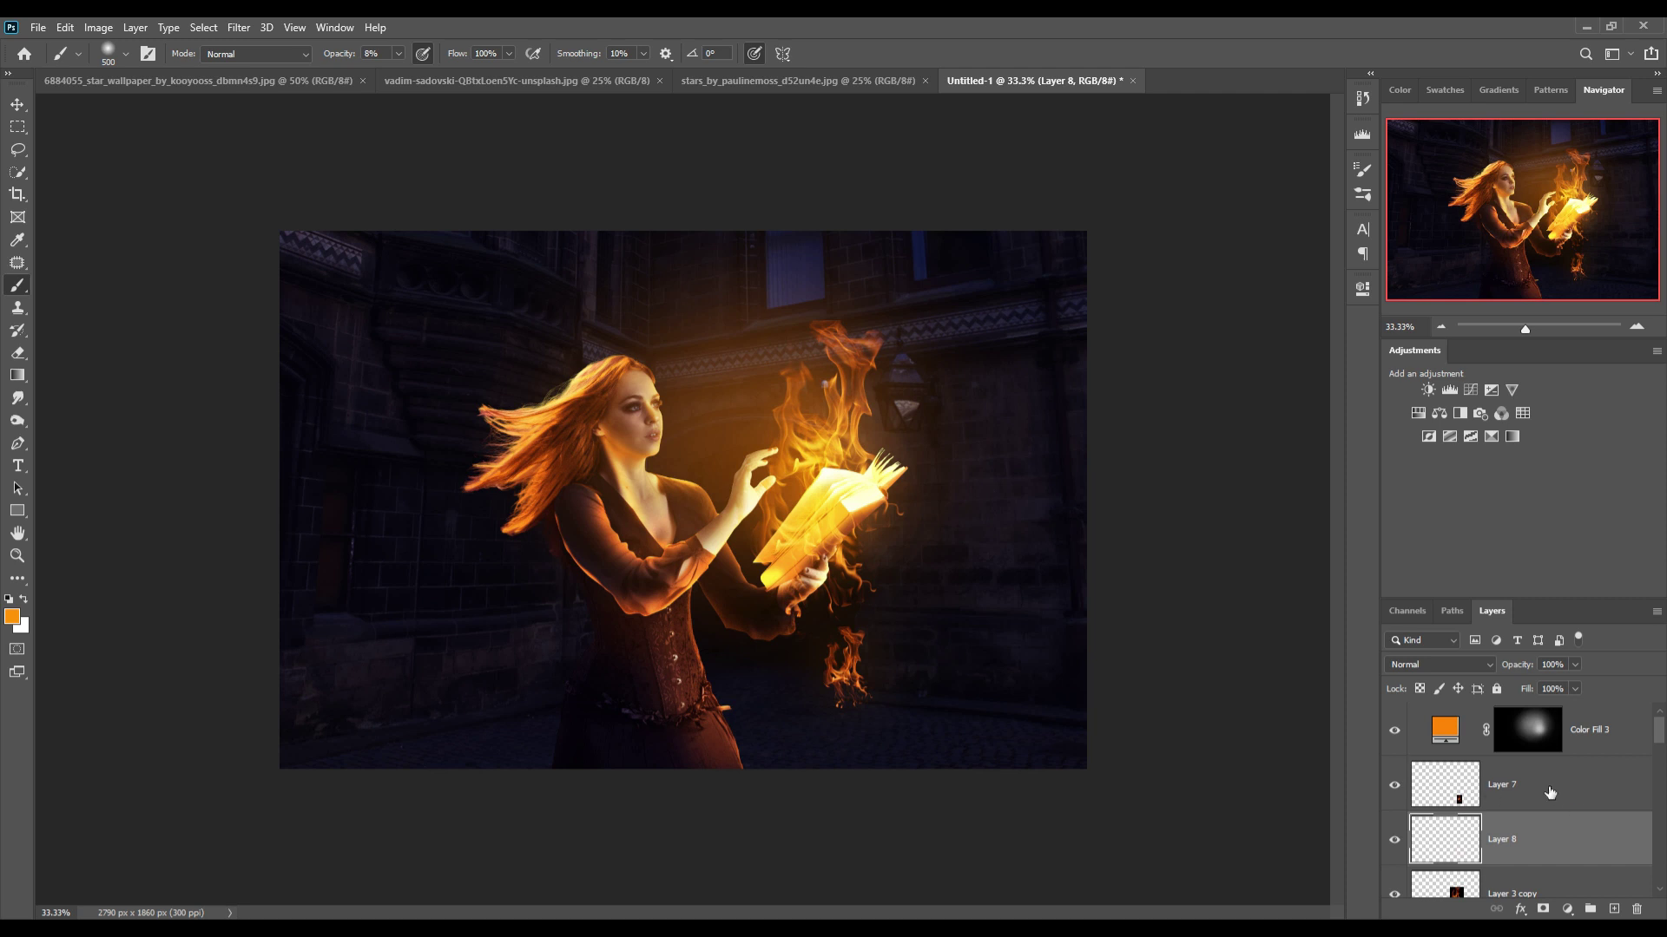
{"action": "left_click", "coordinate": [1528, 729]}
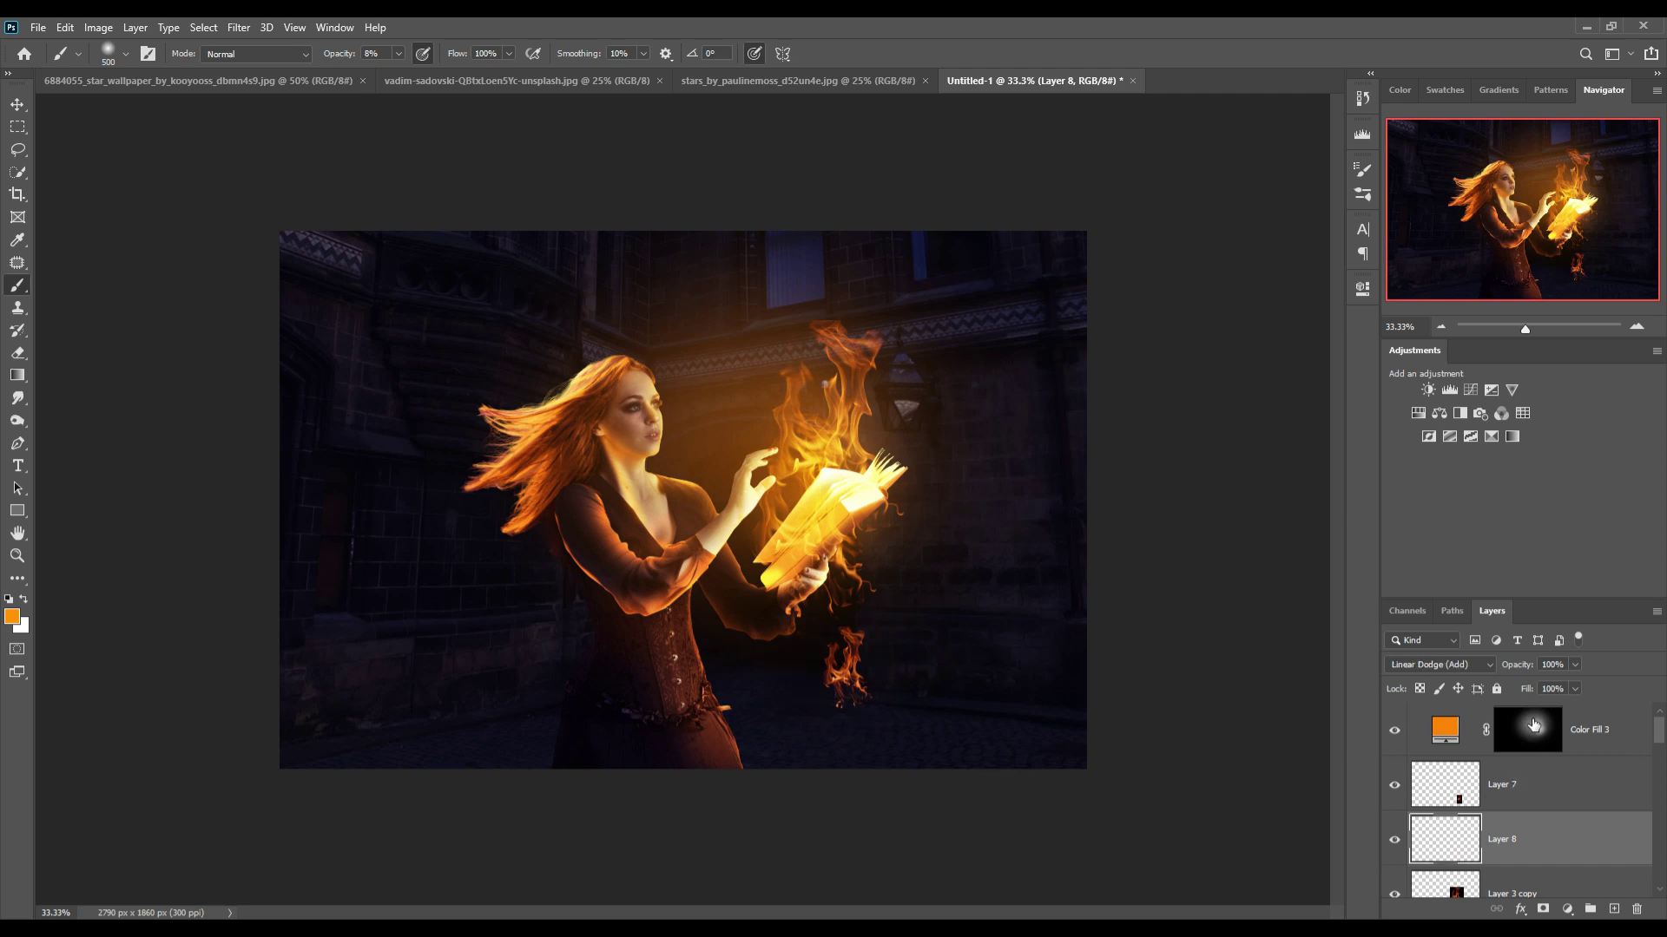
{"action": "left_click_drag", "start_coordinate": [893, 793], "coordinate": [866, 715]}
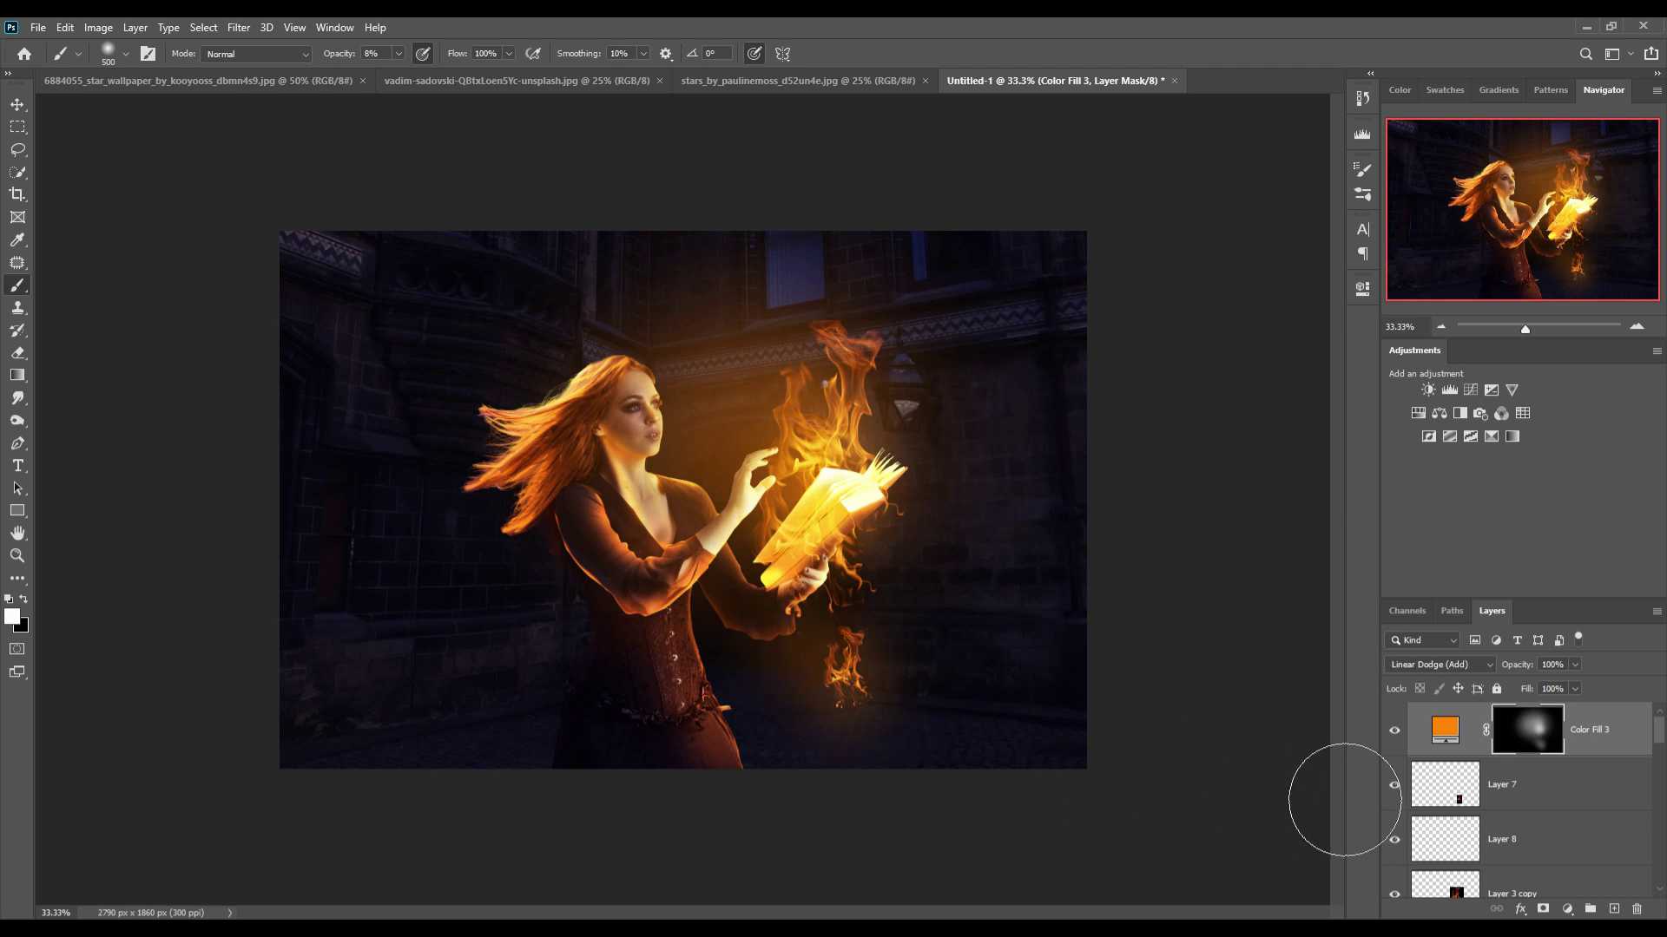
Duplicate the small flame Layer 7 twice and shrink copy 2 up near the top.
{"action": "left_click", "coordinate": [17, 105]}
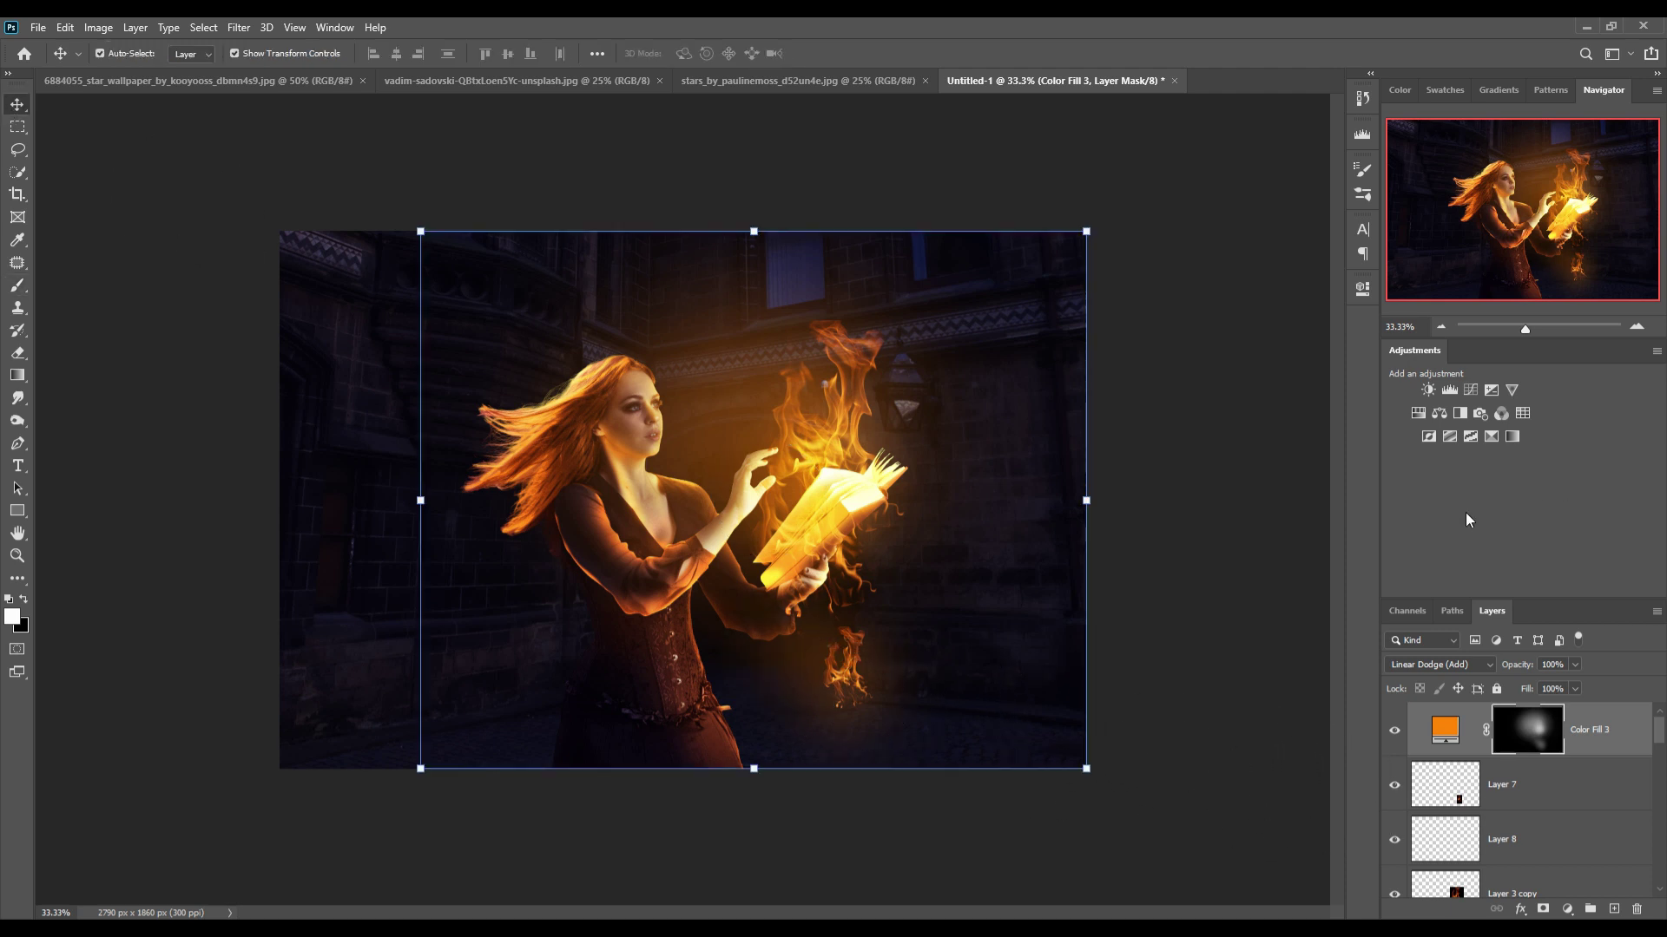
{"action": "left_click", "coordinate": [1608, 788]}
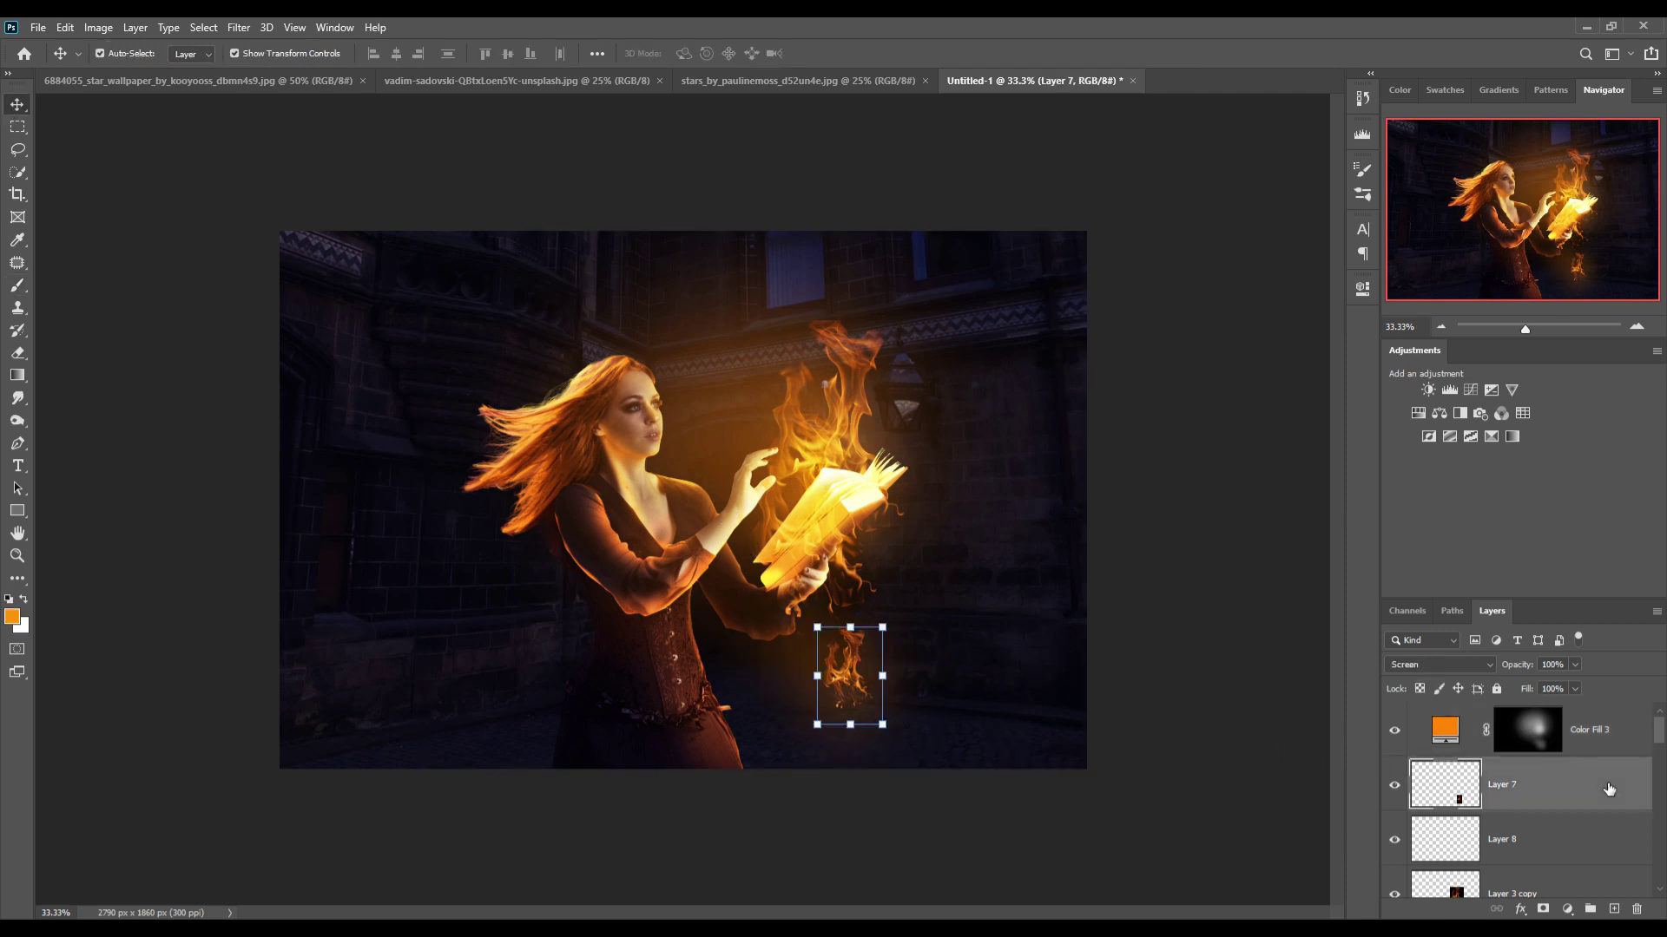
{"action": "right_click", "coordinate": [1608, 787]}
{"action": "left_click", "coordinate": [1466, 140]}
{"action": "left_click", "coordinate": [974, 274]}
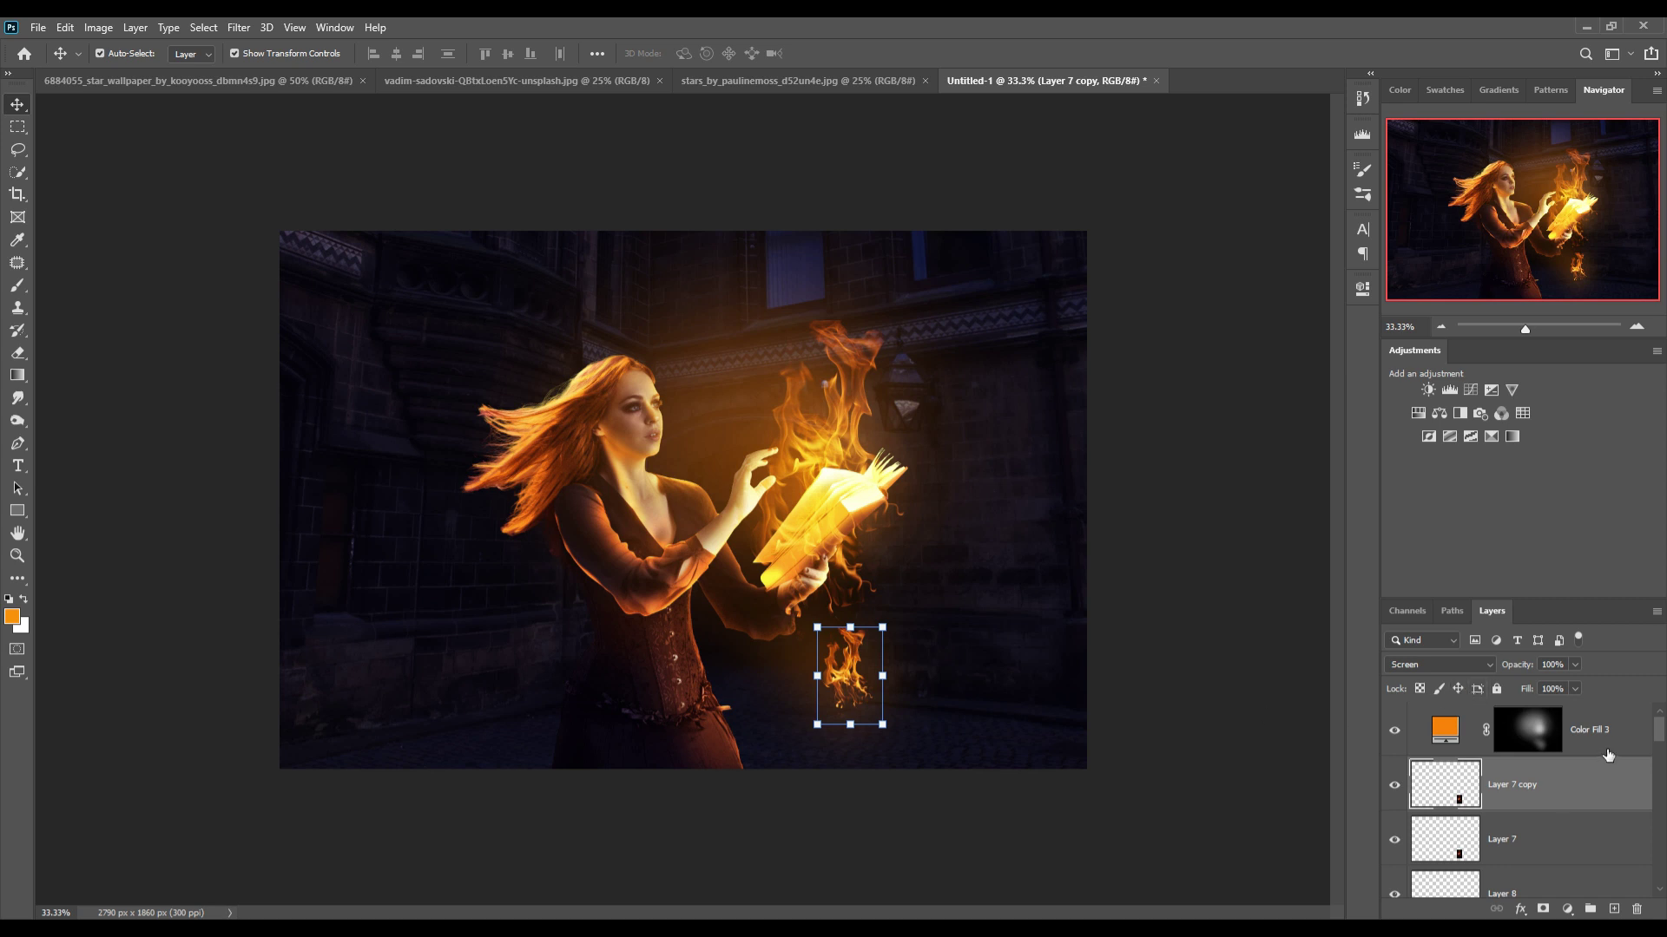
{"action": "right_click", "coordinate": [1596, 794]}
{"action": "left_click", "coordinate": [1461, 144]}
{"action": "left_click", "coordinate": [995, 270]}
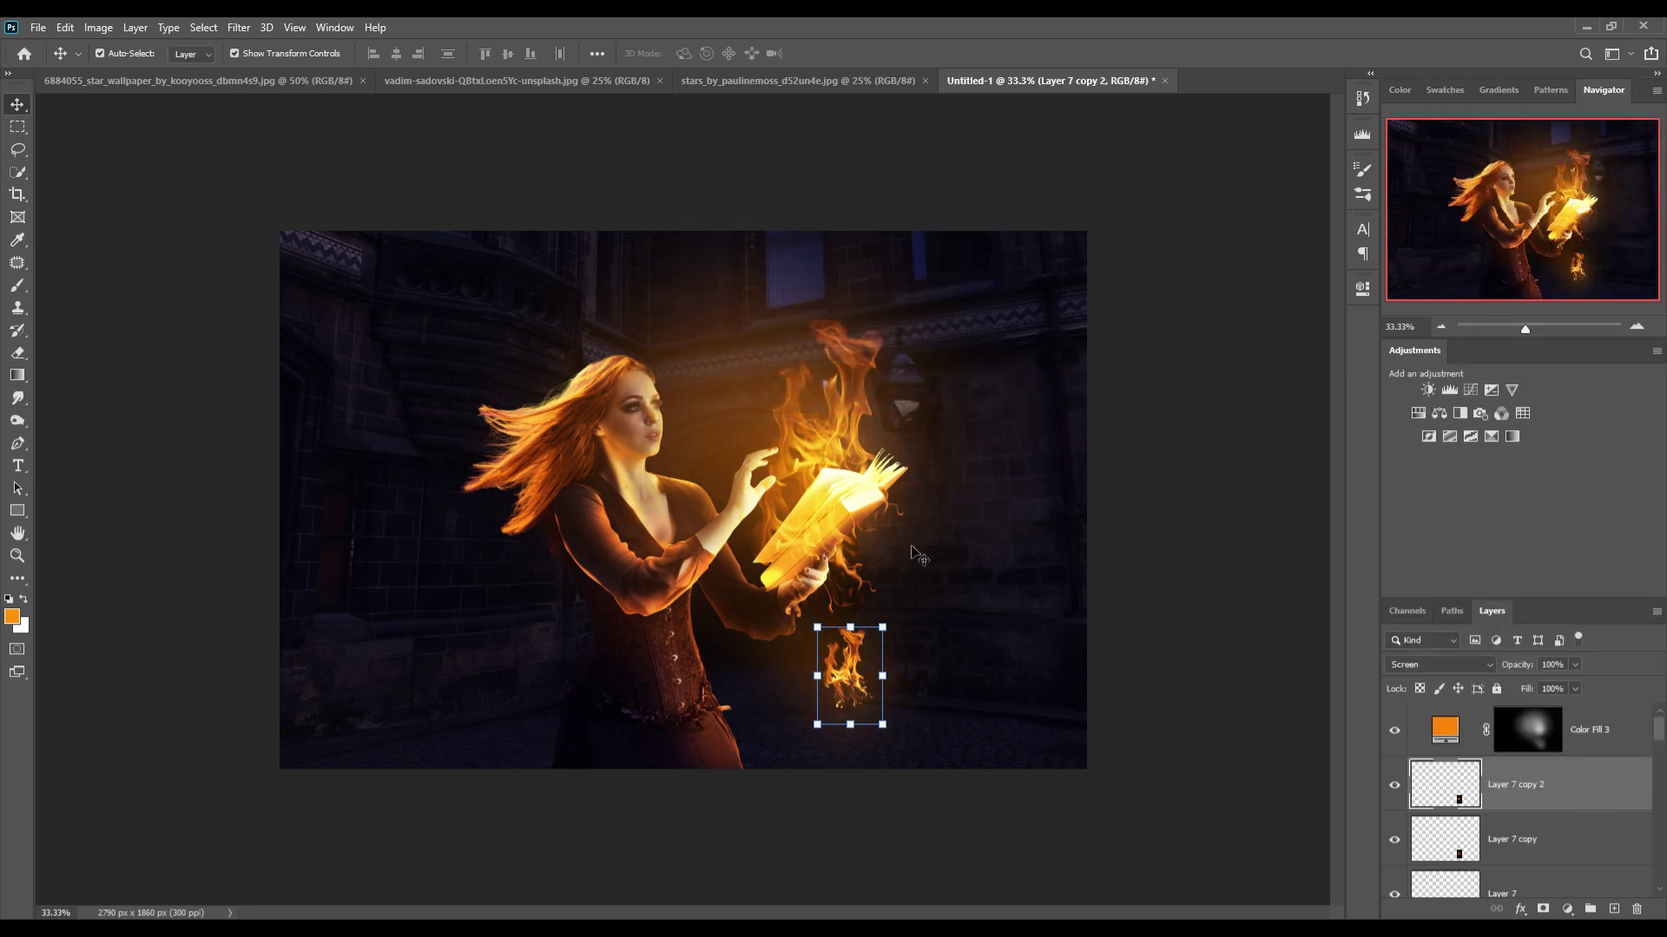
{"action": "key", "text": "ctrl+t"}
{"action": "mouse_move", "coordinate": [883, 626]}
{"action": "left_mouse_down"}
{"action": "mouse_move", "coordinate": [873, 641]}
{"action": "mouse_move", "coordinate": [807, 284]}
{"action": "left_mouse_up"}
{"action": "left_click", "coordinate": [859, 52]}
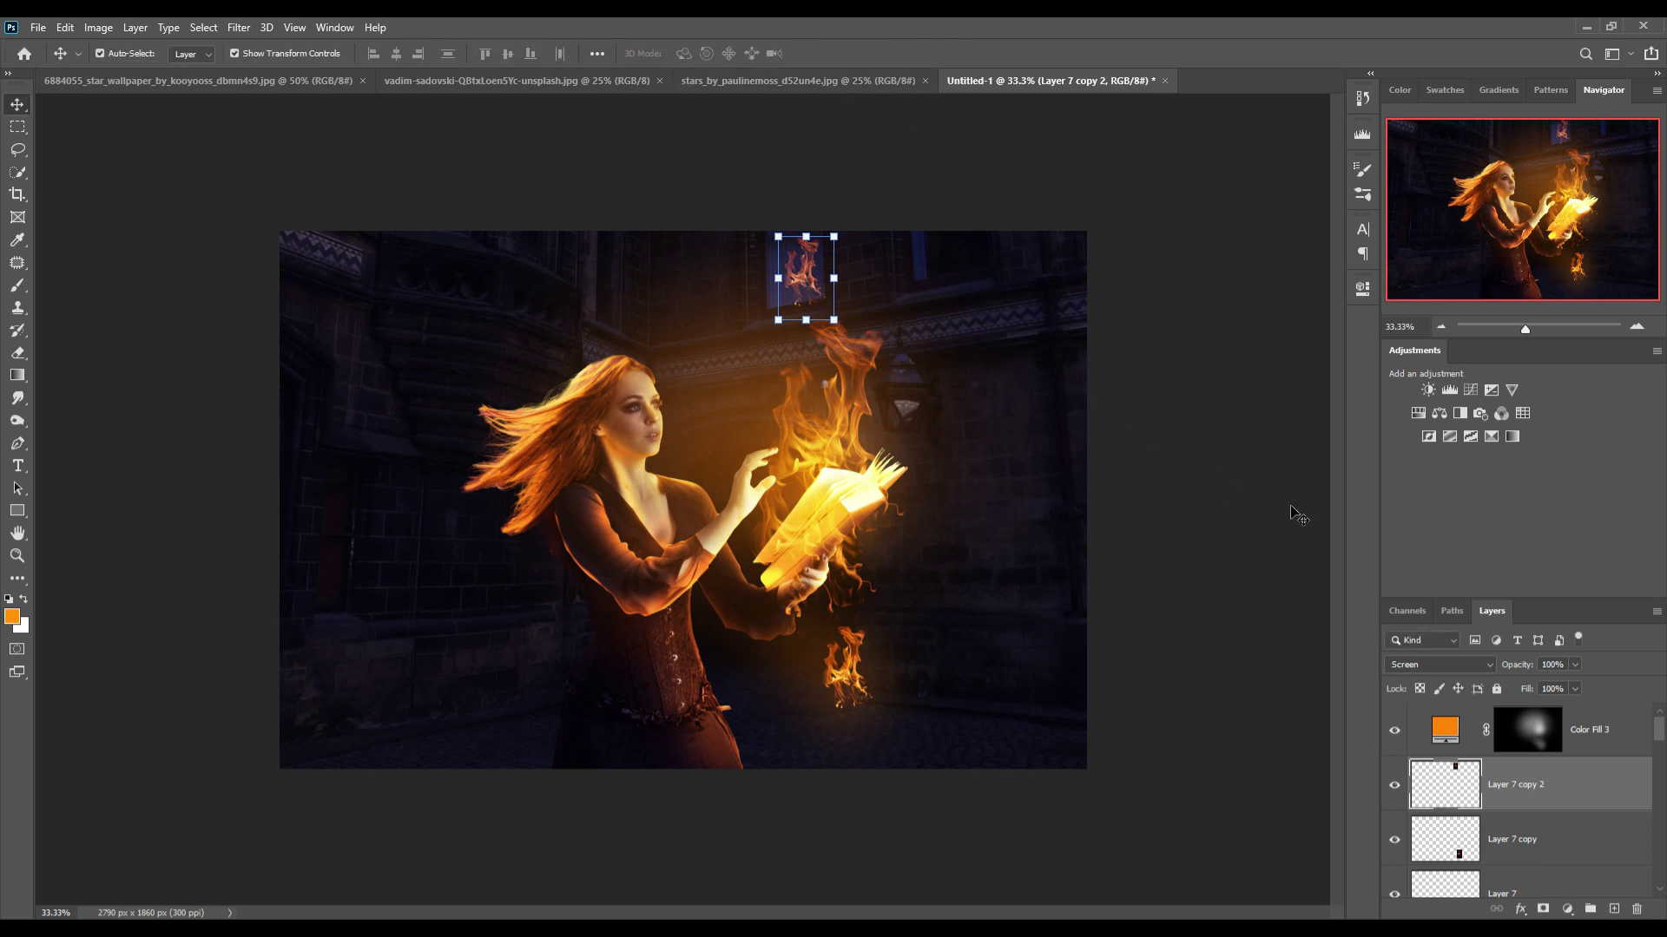
Create Layer 7 copy 3 and scale both top flame copies to about 57%.
{"action": "right_click", "coordinate": [1540, 785]}
{"action": "left_click", "coordinate": [1476, 142]}
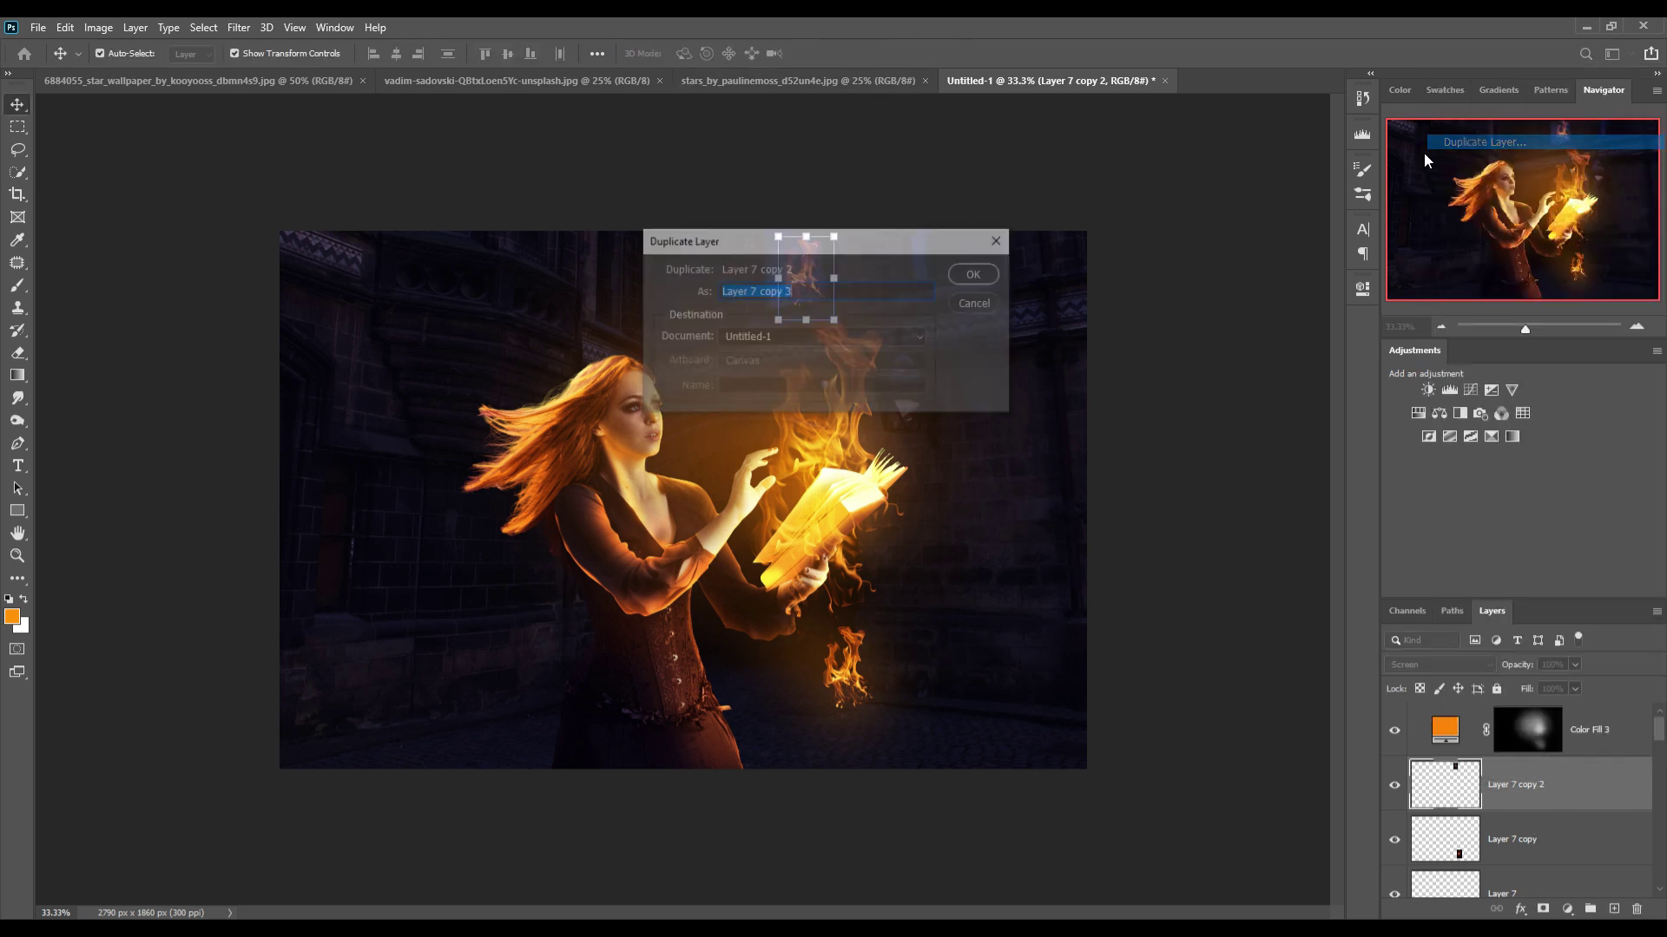
{"action": "left_click", "coordinate": [977, 272]}
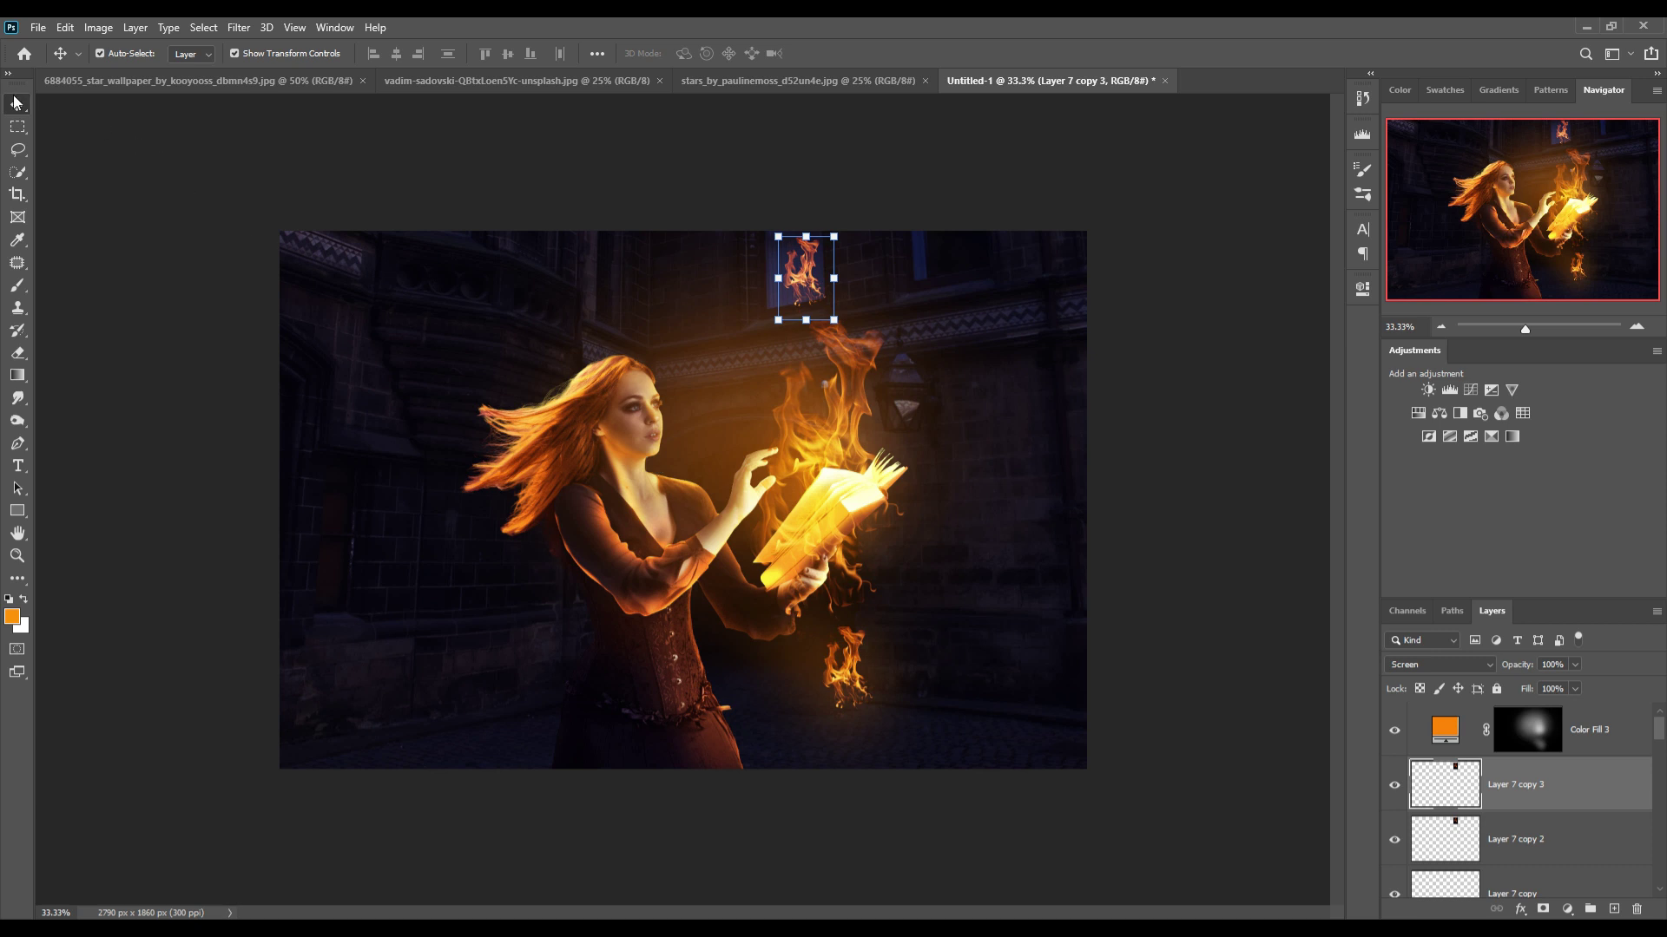
{"action": "left_click", "coordinate": [1549, 838], "text": "shift"}
{"action": "left_click_drag", "start_coordinate": [833, 236], "coordinate": [770, 332]}
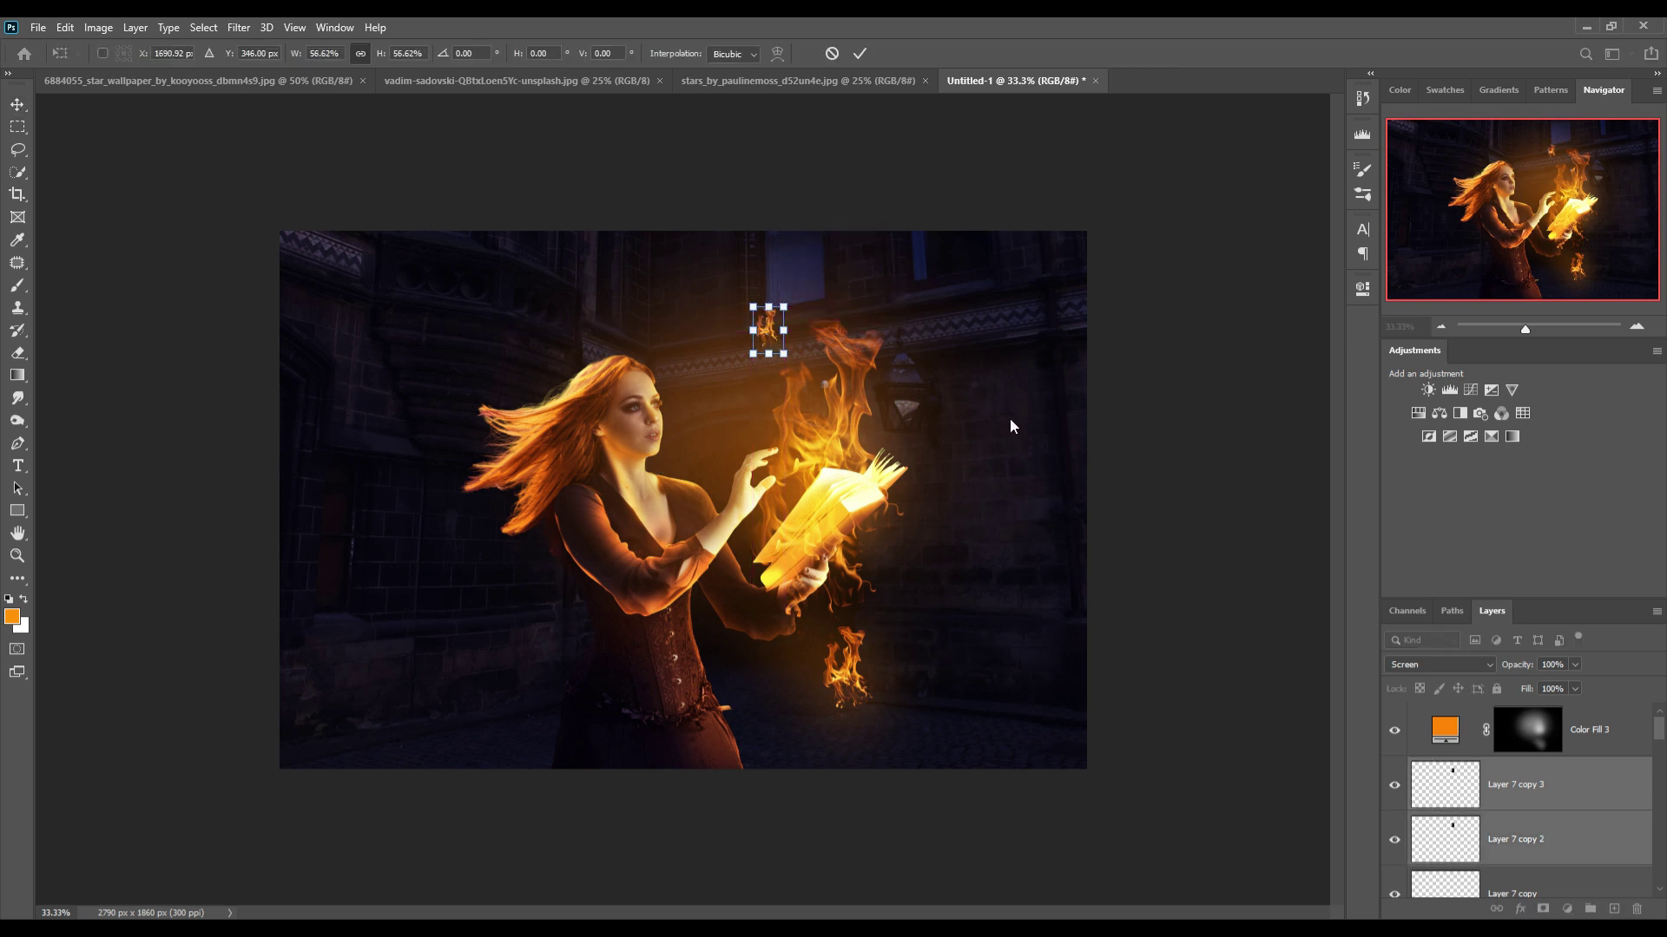
{"action": "left_click", "coordinate": [859, 52]}
Add a new Layer 9 above the woman's Layer 2 copy and clip it to her.
{"action": "scroll", "coordinate": [1528, 808], "scroll_direction": "down", "scroll_amount": 3}
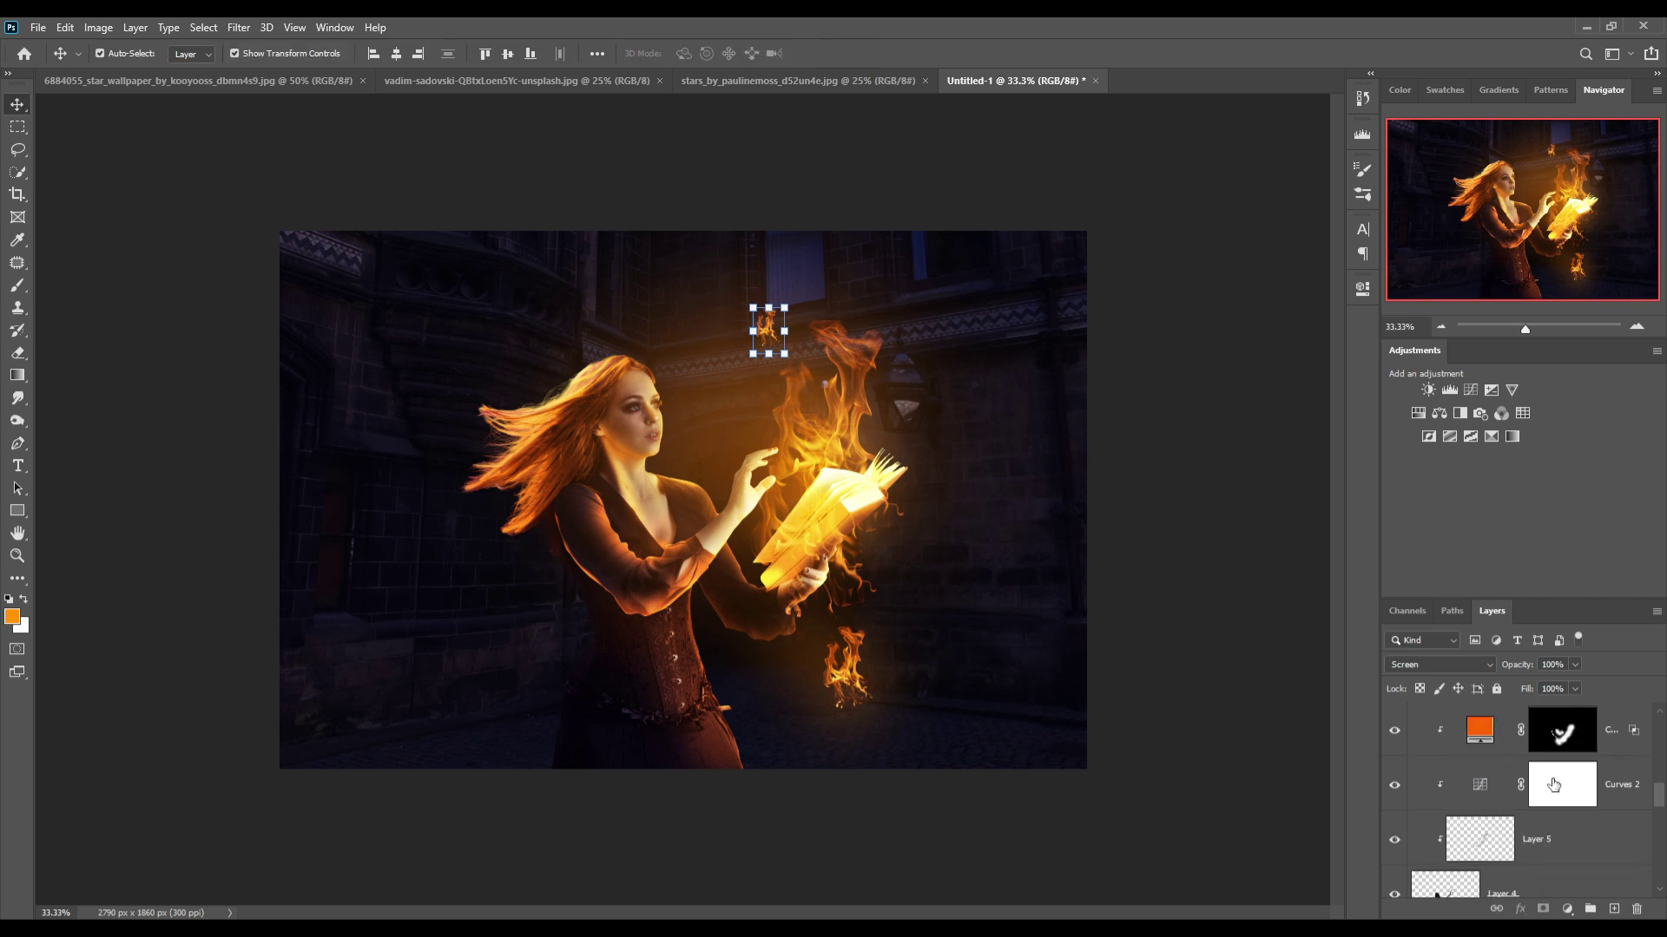
{"action": "scroll", "coordinate": [1560, 790], "scroll_direction": "down", "scroll_amount": 2}
{"action": "scroll", "coordinate": [1556, 783], "scroll_direction": "down", "scroll_amount": 2}
{"action": "scroll", "coordinate": [1552, 762], "scroll_direction": "up", "scroll_amount": 3}
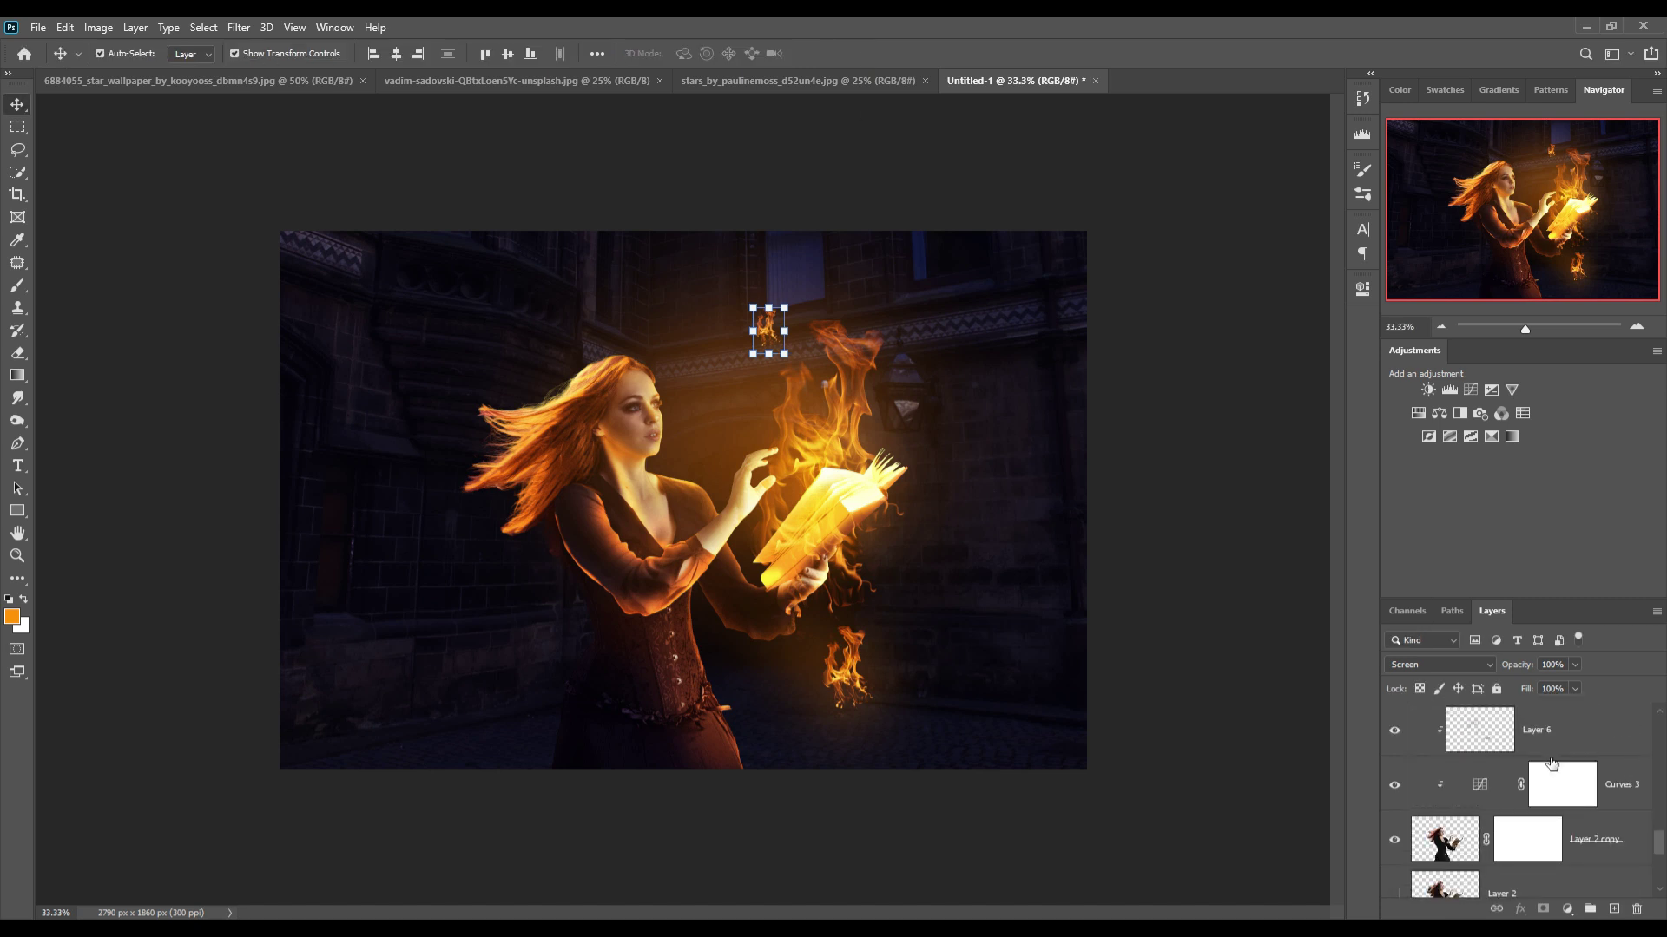
{"action": "left_click", "coordinate": [1560, 838]}
{"action": "scroll", "coordinate": [1618, 840], "scroll_direction": "up", "scroll_amount": 1}
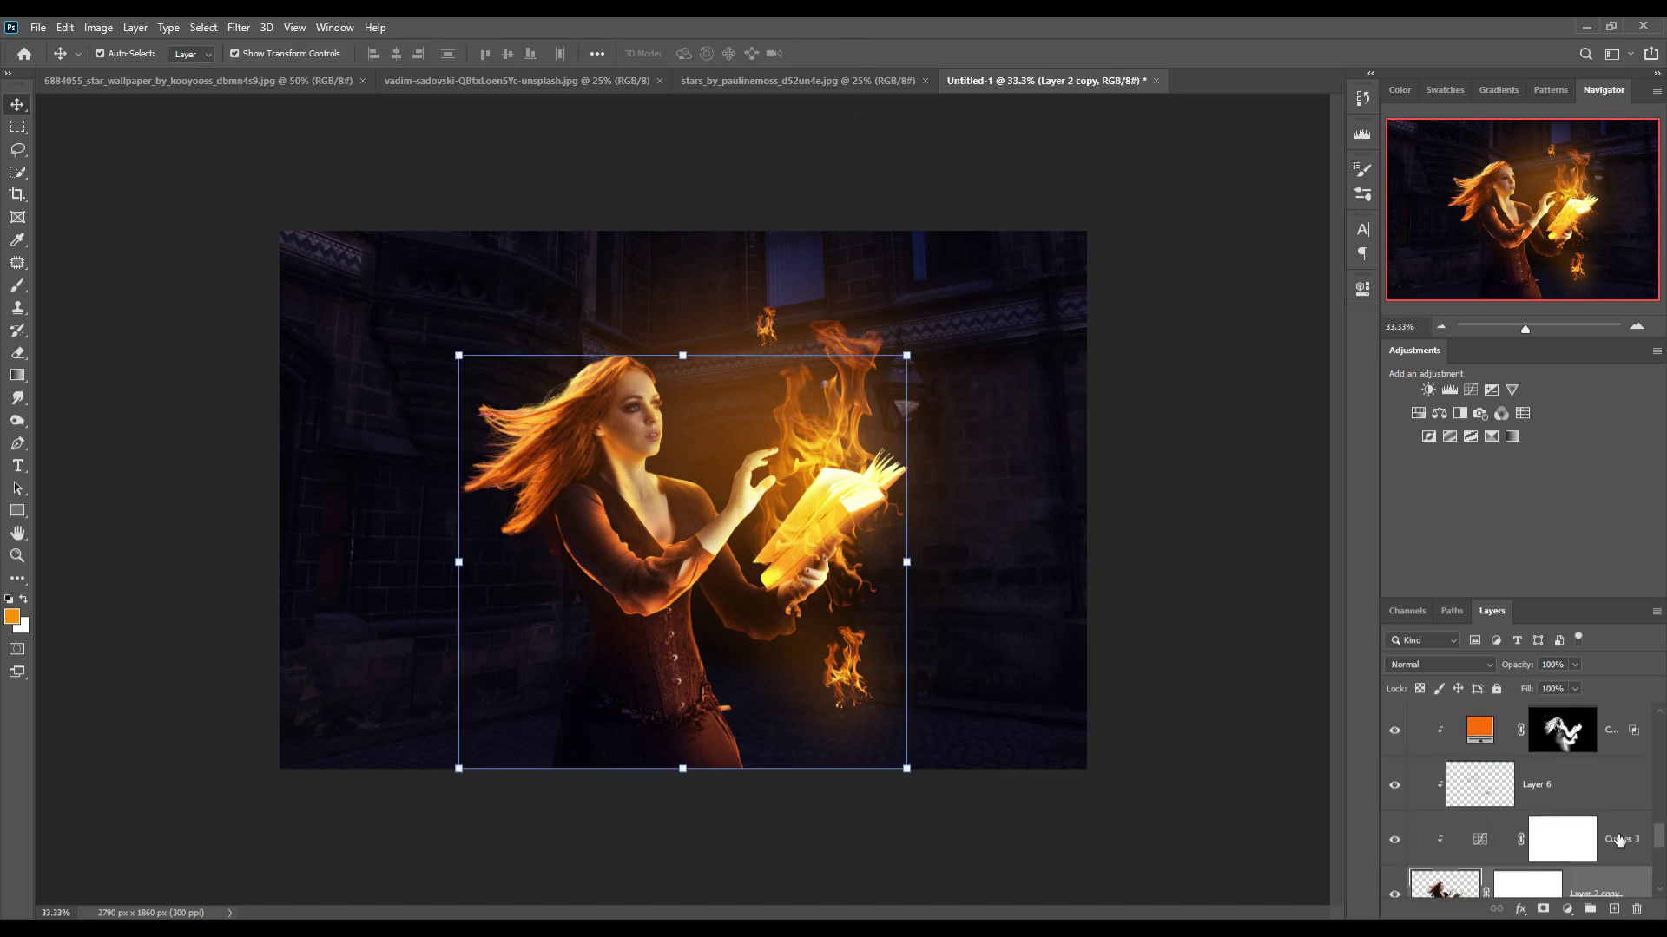
{"action": "scroll", "coordinate": [1619, 838], "scroll_direction": "up", "scroll_amount": 3}
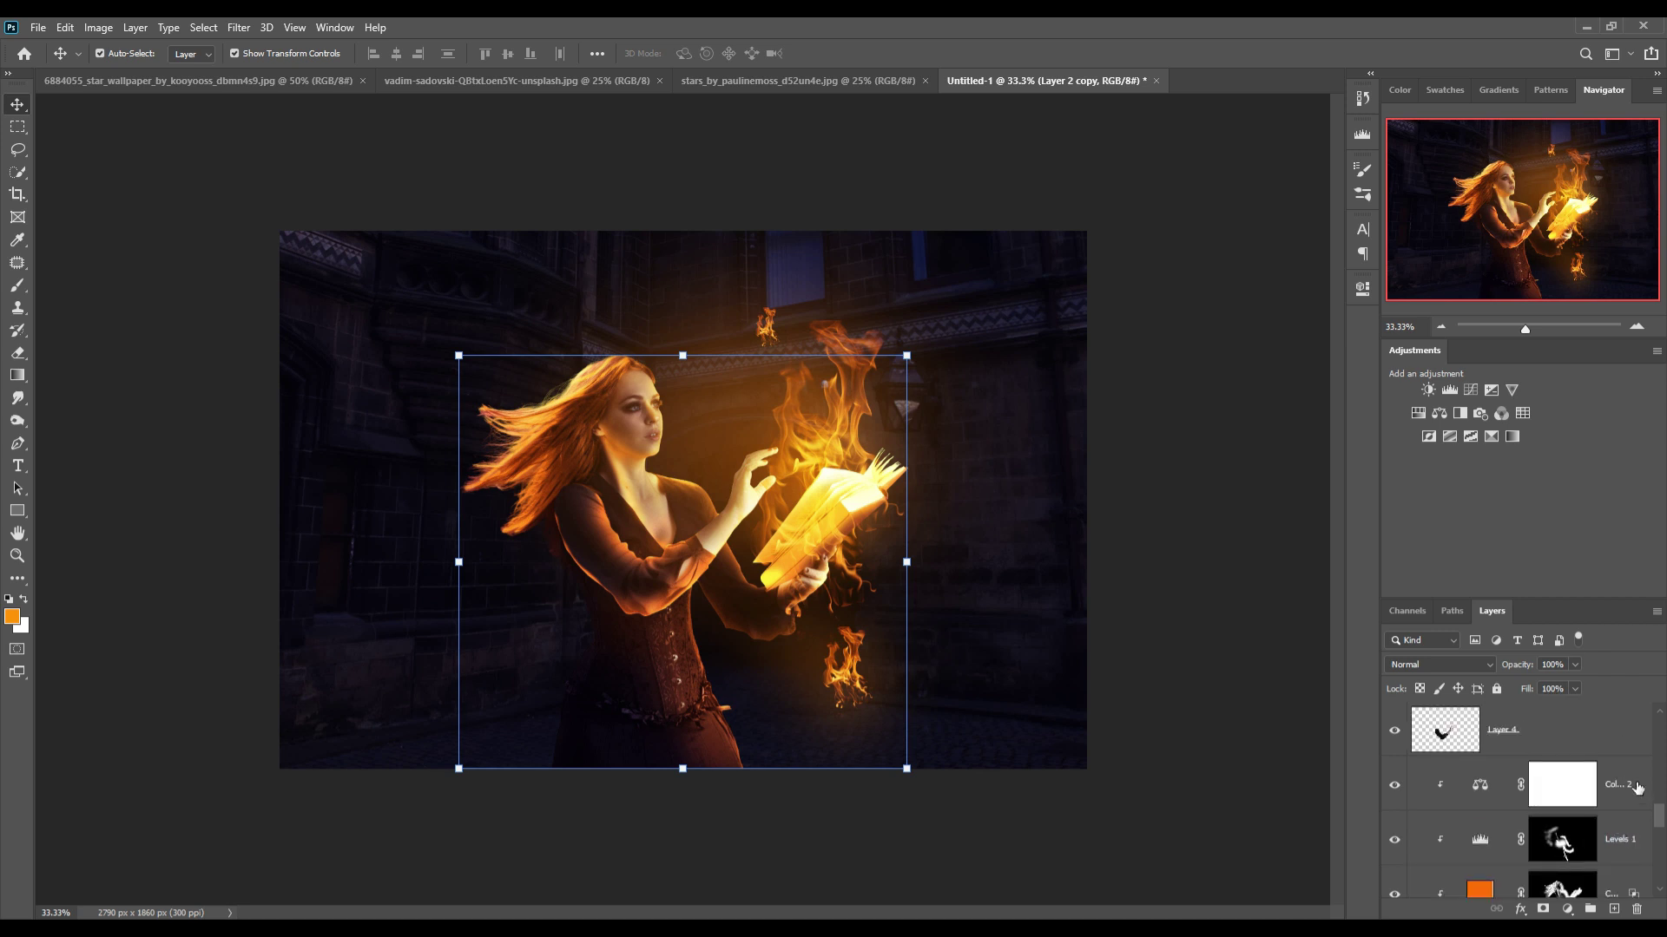
{"action": "left_click", "coordinate": [1637, 786]}
{"action": "left_click", "coordinate": [1614, 909]}
{"action": "right_click", "coordinate": [1508, 784]}
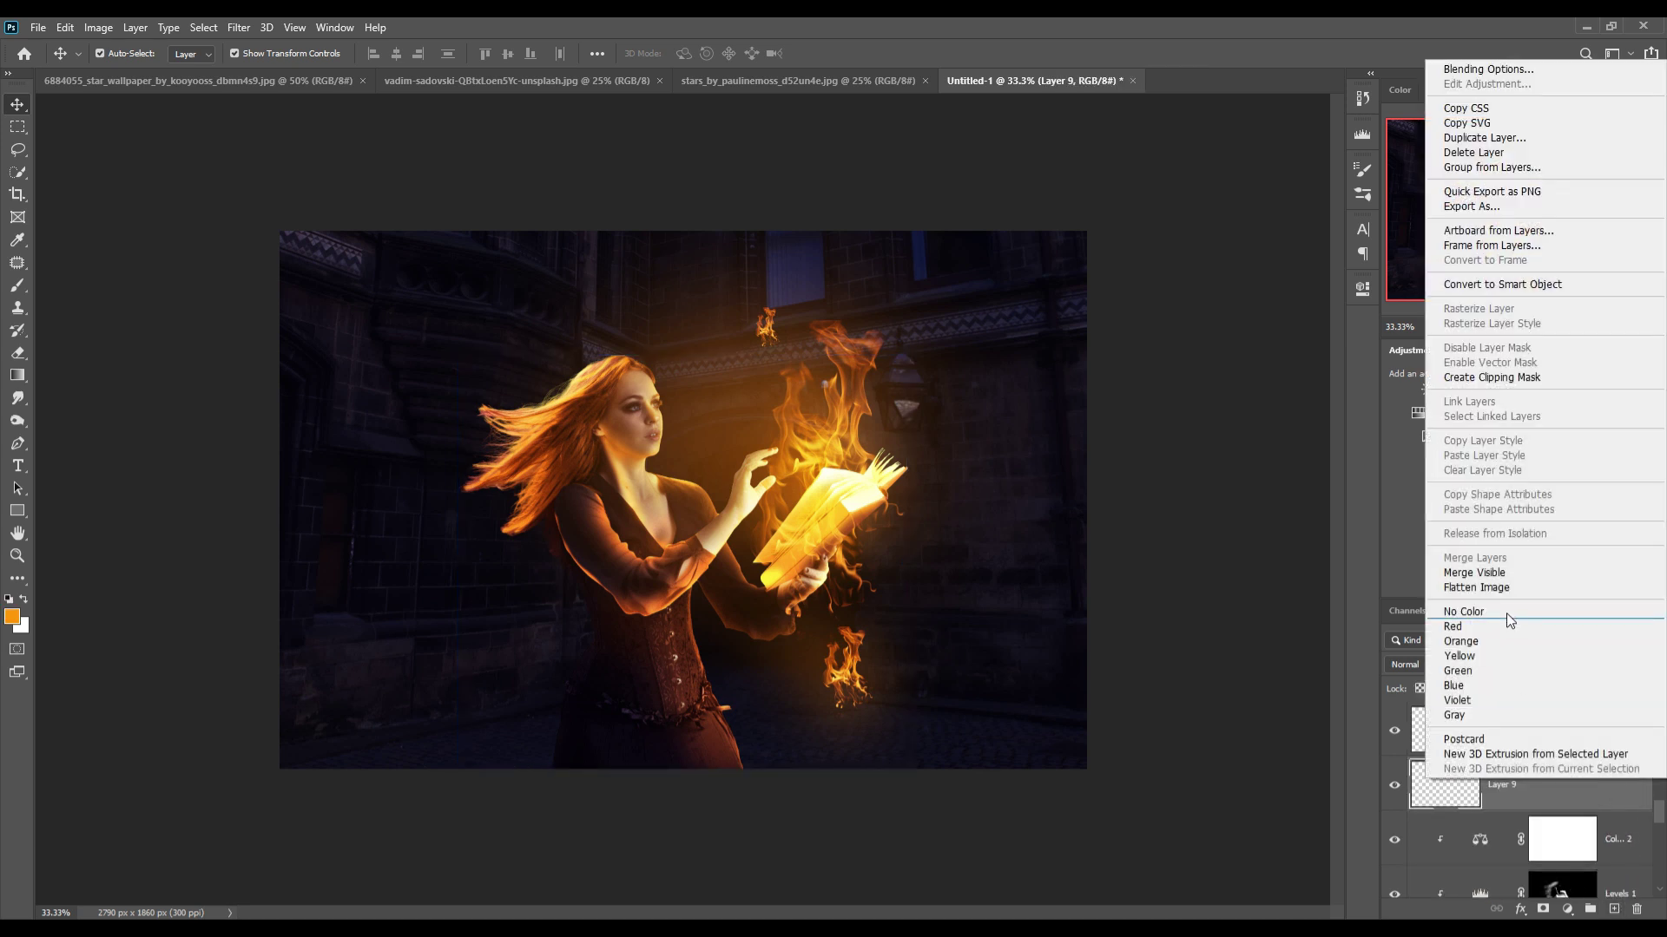
{"action": "left_click", "coordinate": [1488, 378]}
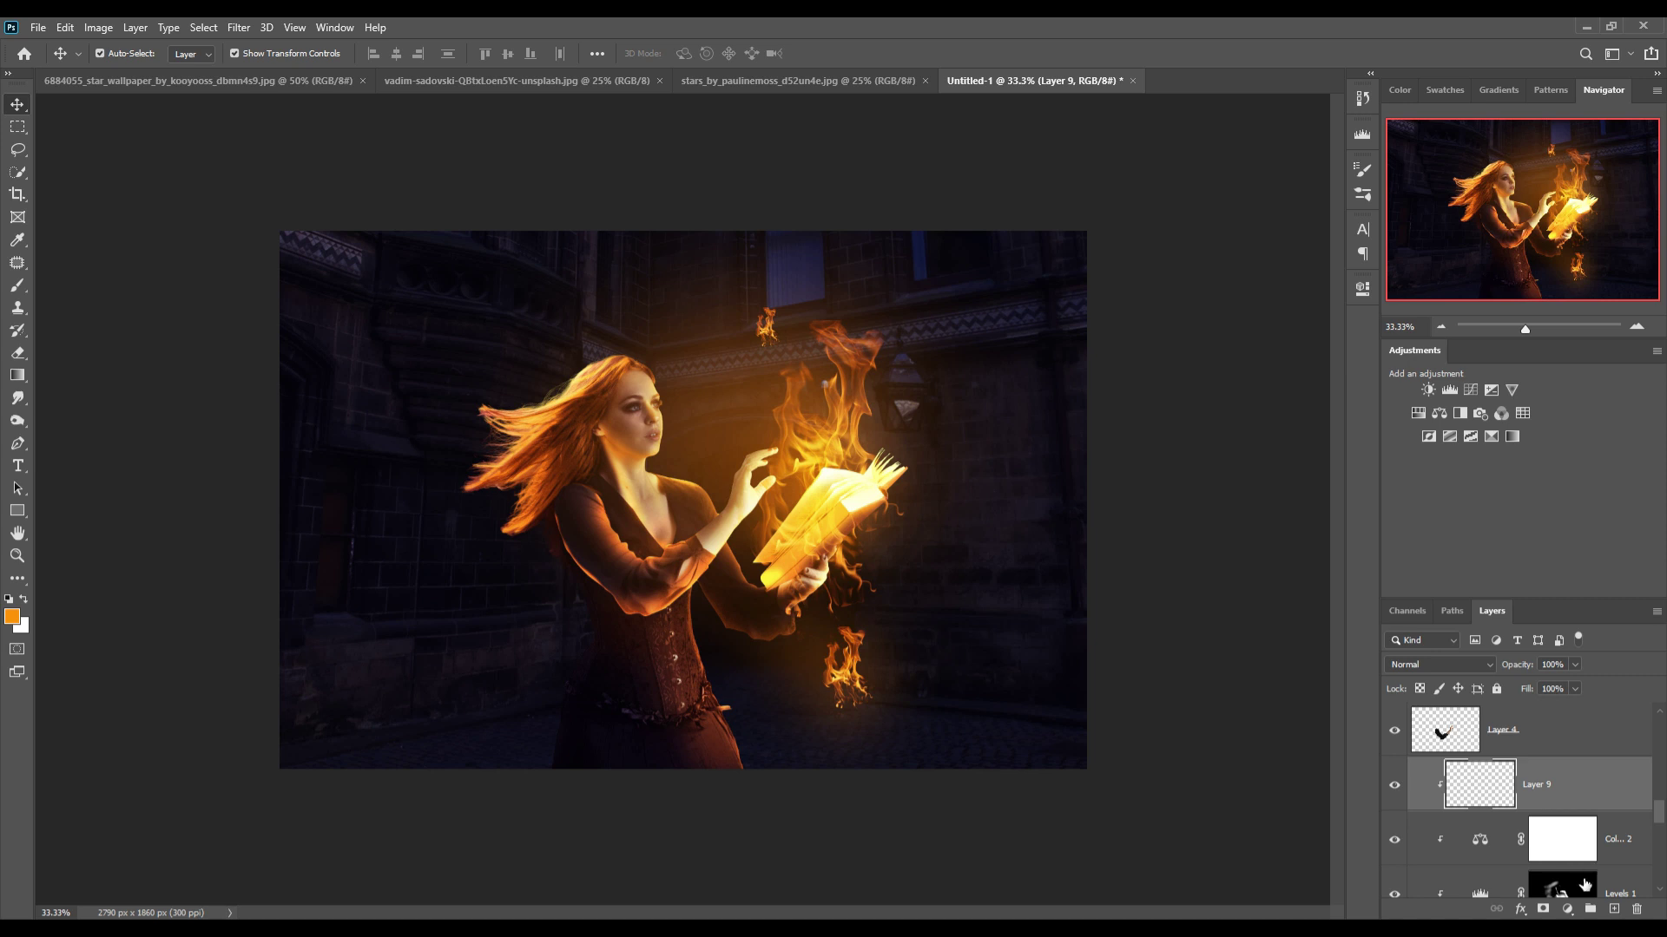
Cancel a first red fill attempt and set Layer 9 to Linear Dodge (Add).
{"action": "left_click", "coordinate": [1568, 910]}
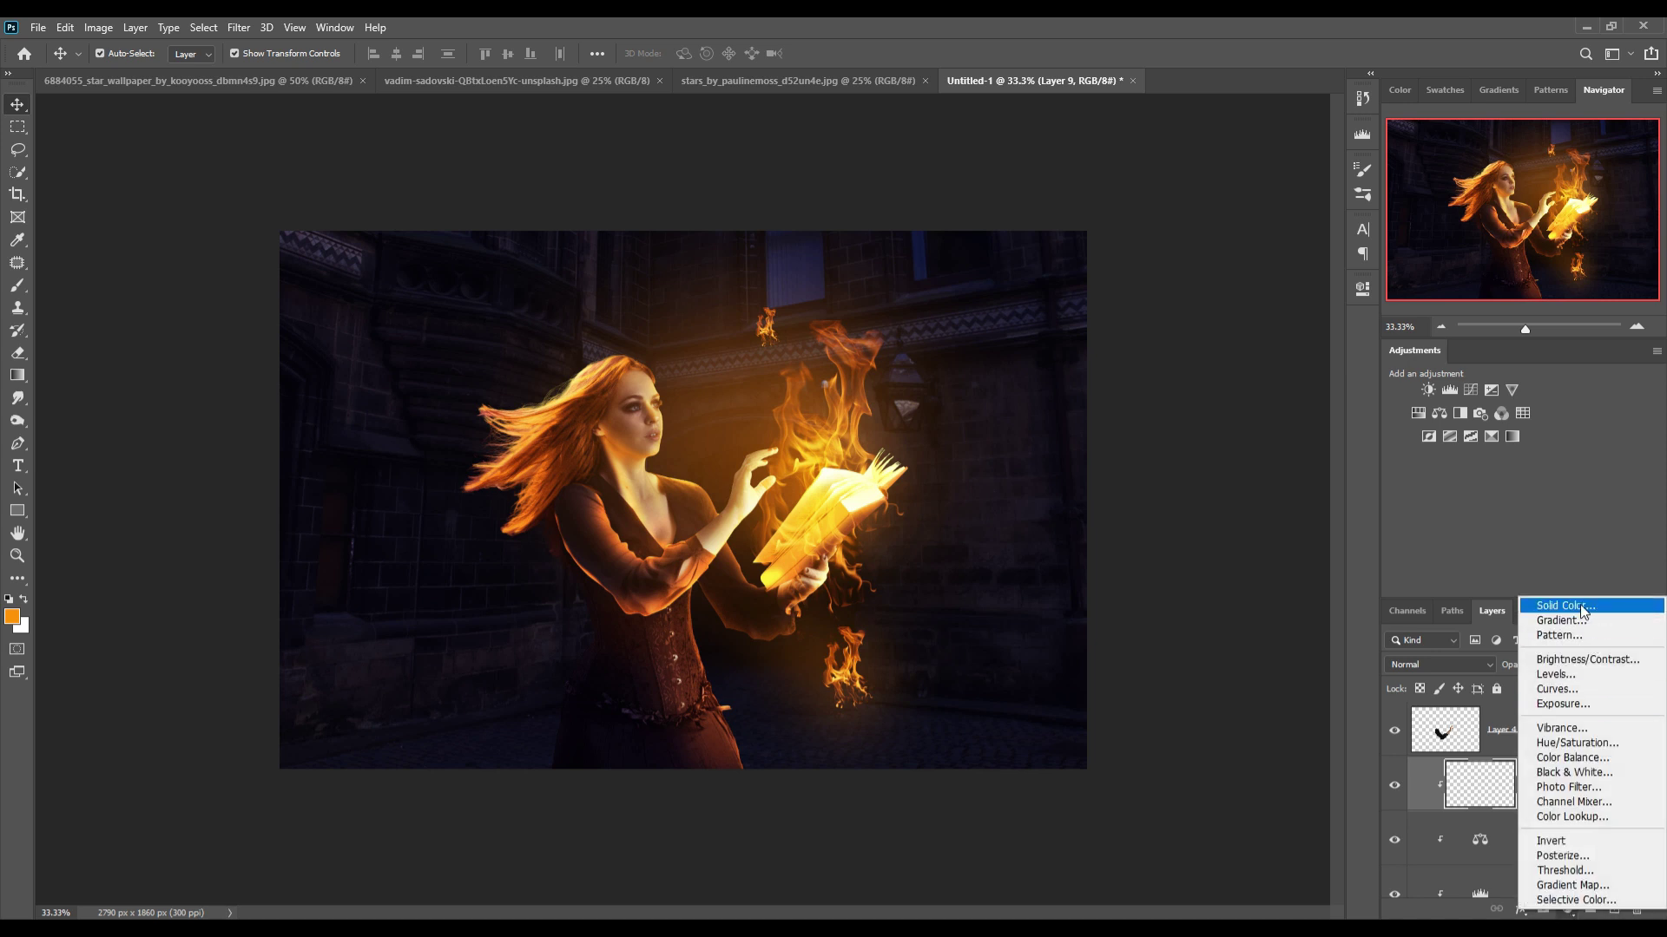
{"action": "left_click", "coordinate": [1581, 607]}
{"action": "left_click", "coordinate": [944, 506]}
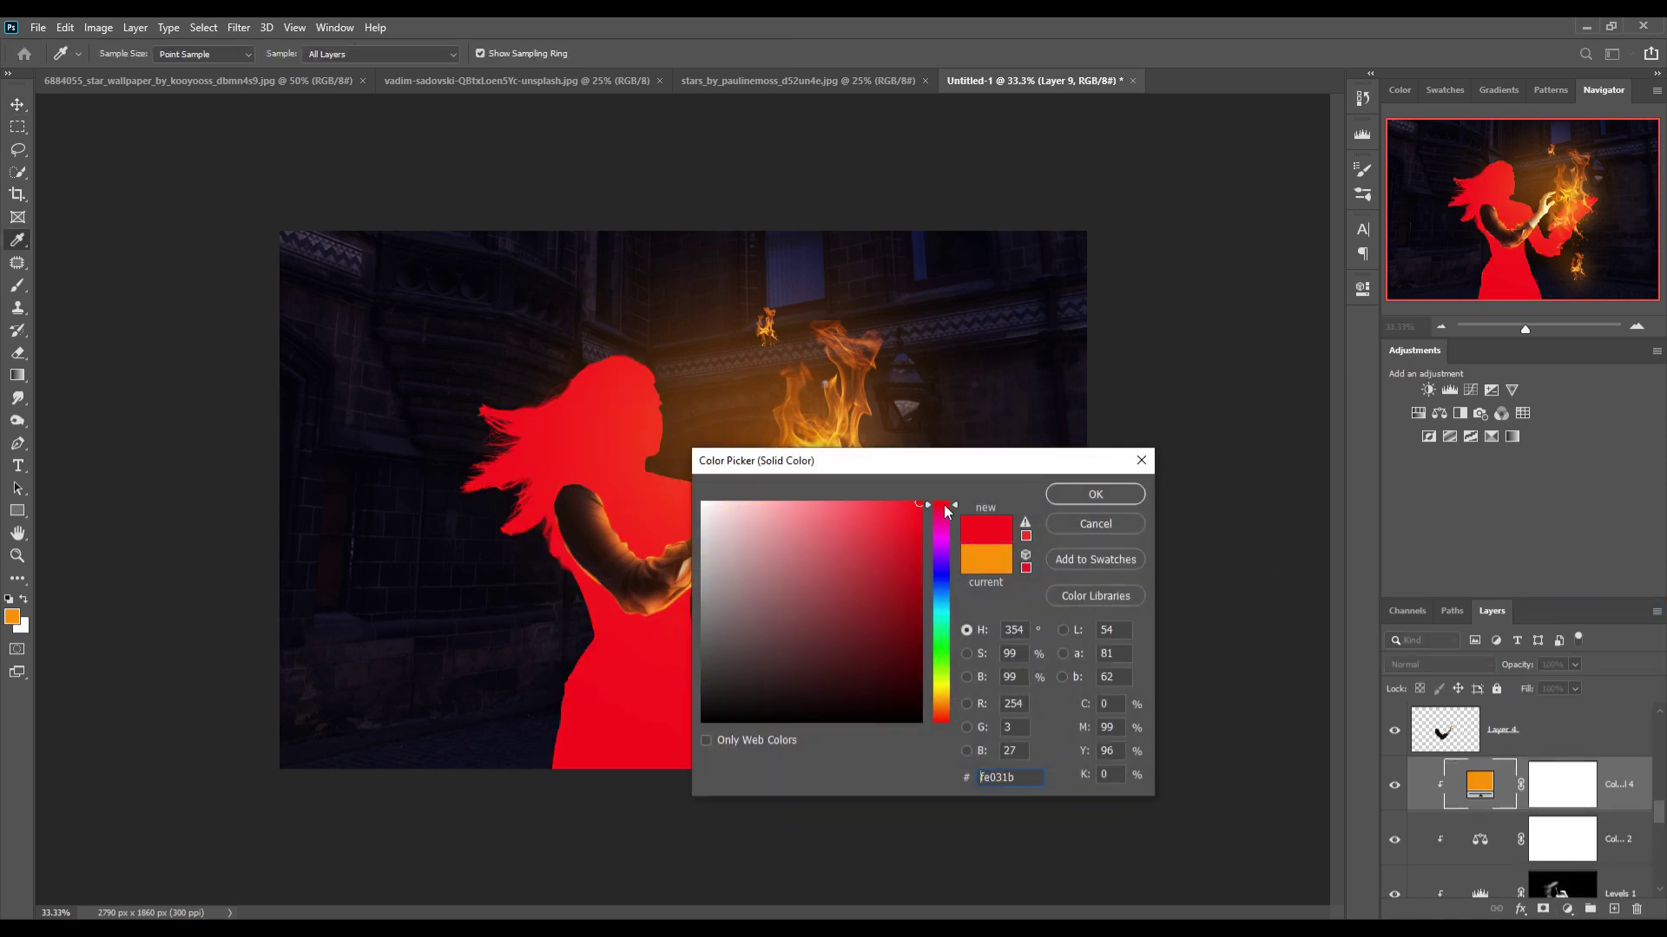
{"action": "left_click", "coordinate": [1141, 461]}
{"action": "left_click", "coordinate": [1434, 664]}
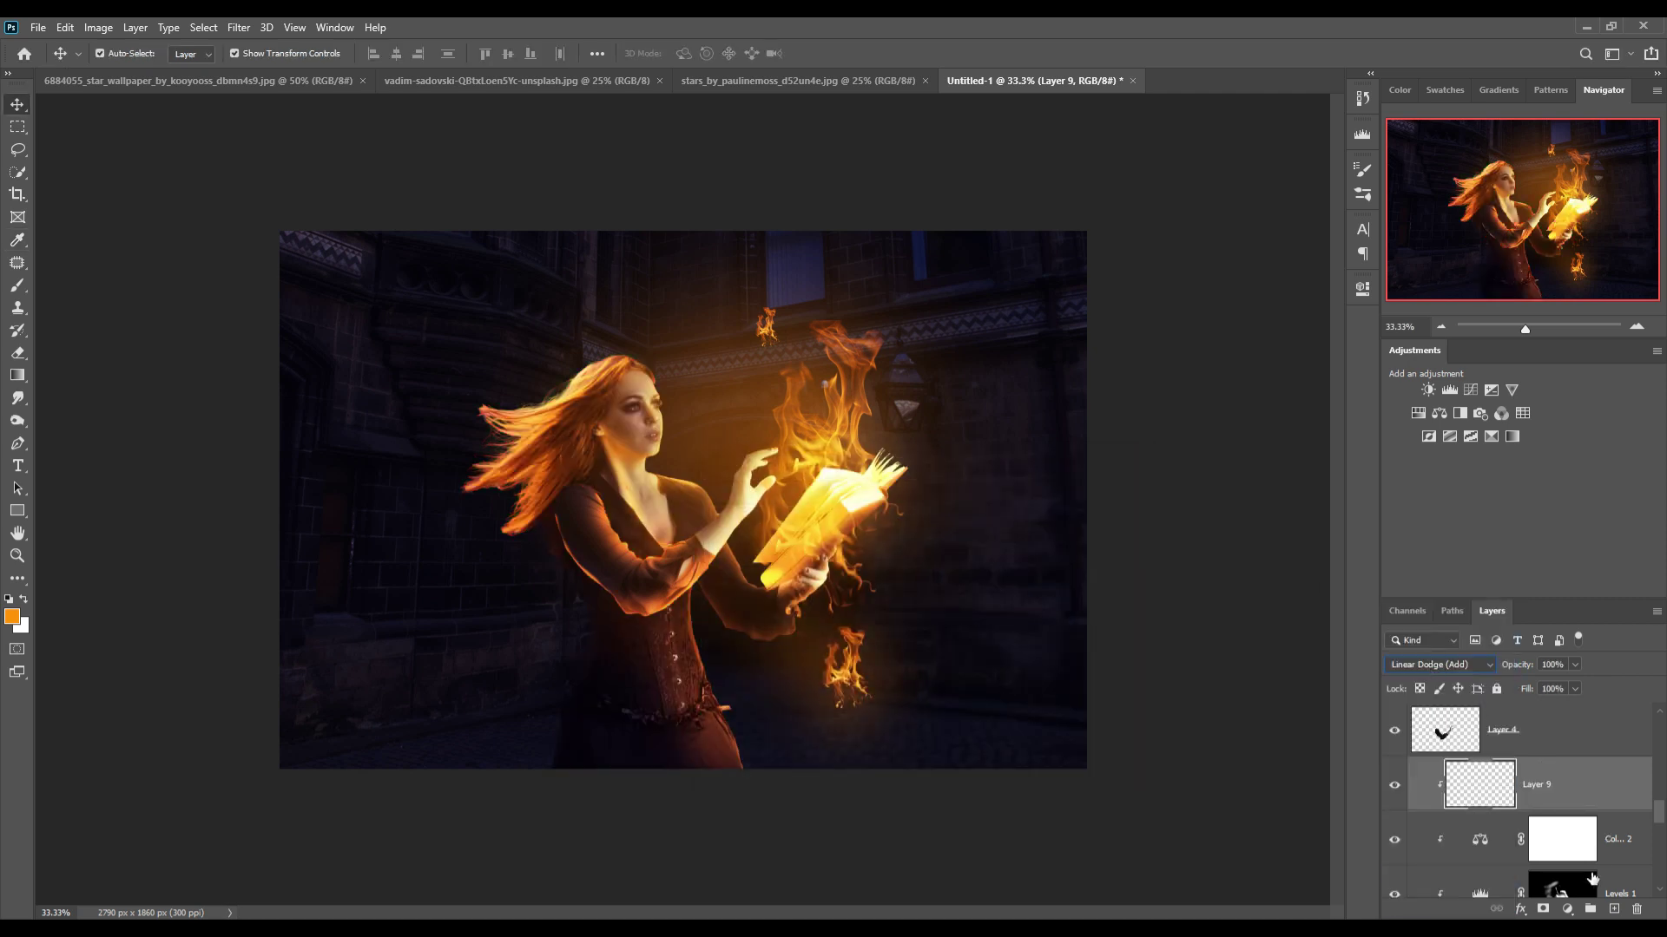
Add a red #fe0309 Solid Color fill and invert its mask to black.
{"action": "left_click", "coordinate": [1566, 909]}
{"action": "left_click", "coordinate": [1550, 601]}
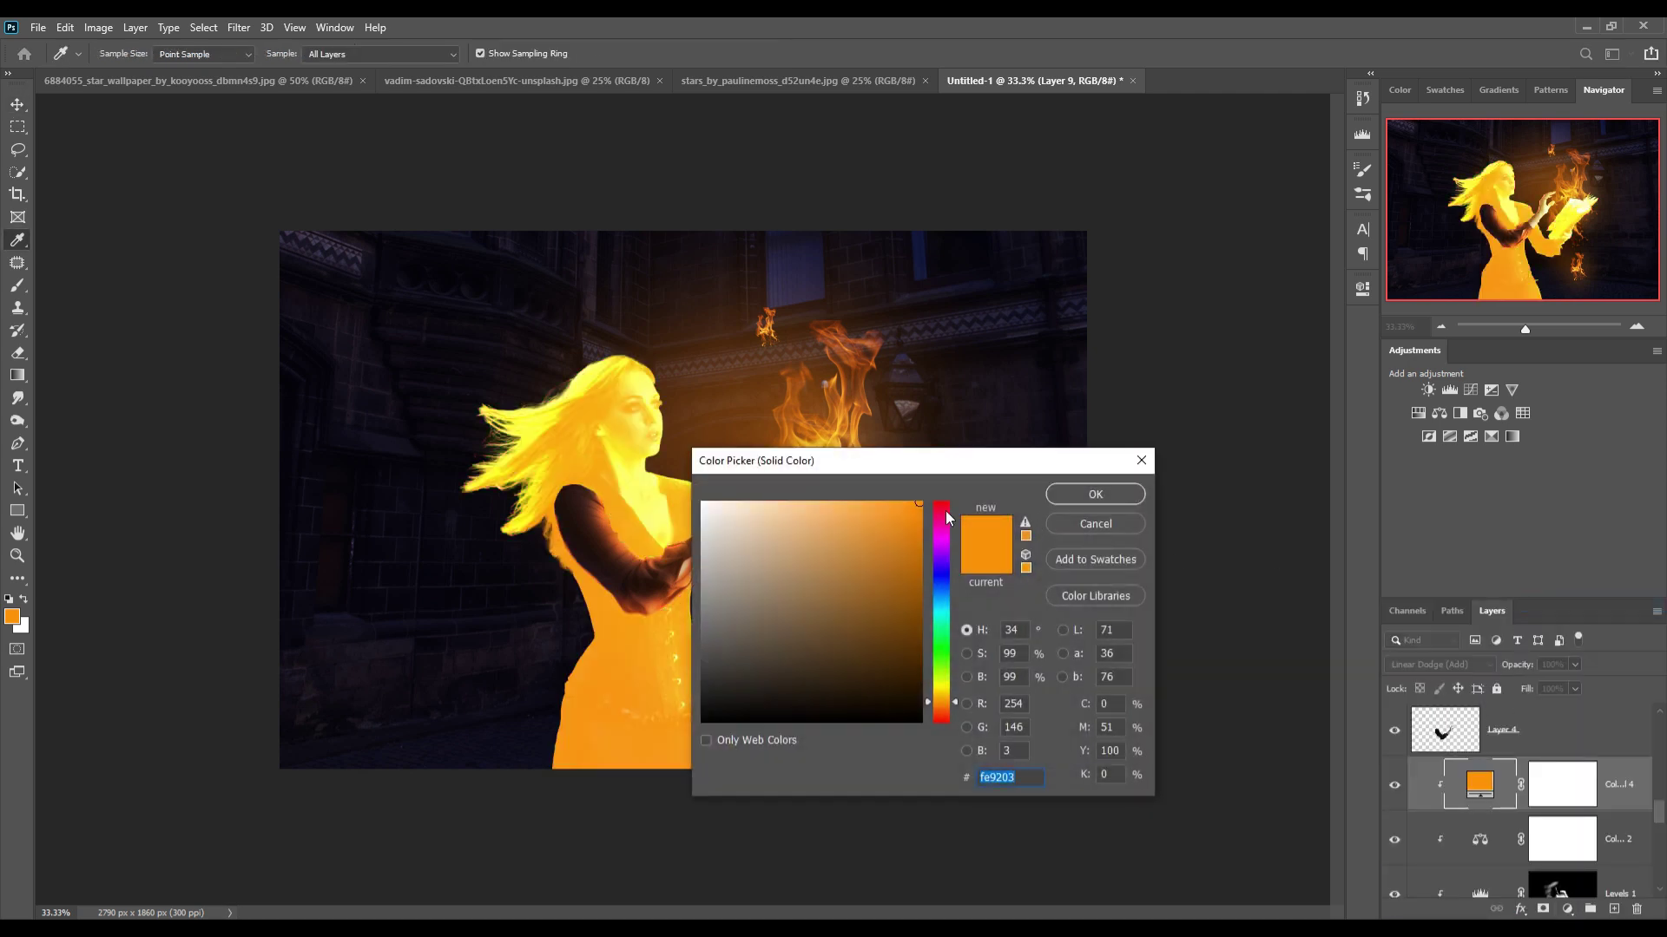
{"action": "left_click_drag", "start_coordinate": [946, 511], "coordinate": [948, 502]}
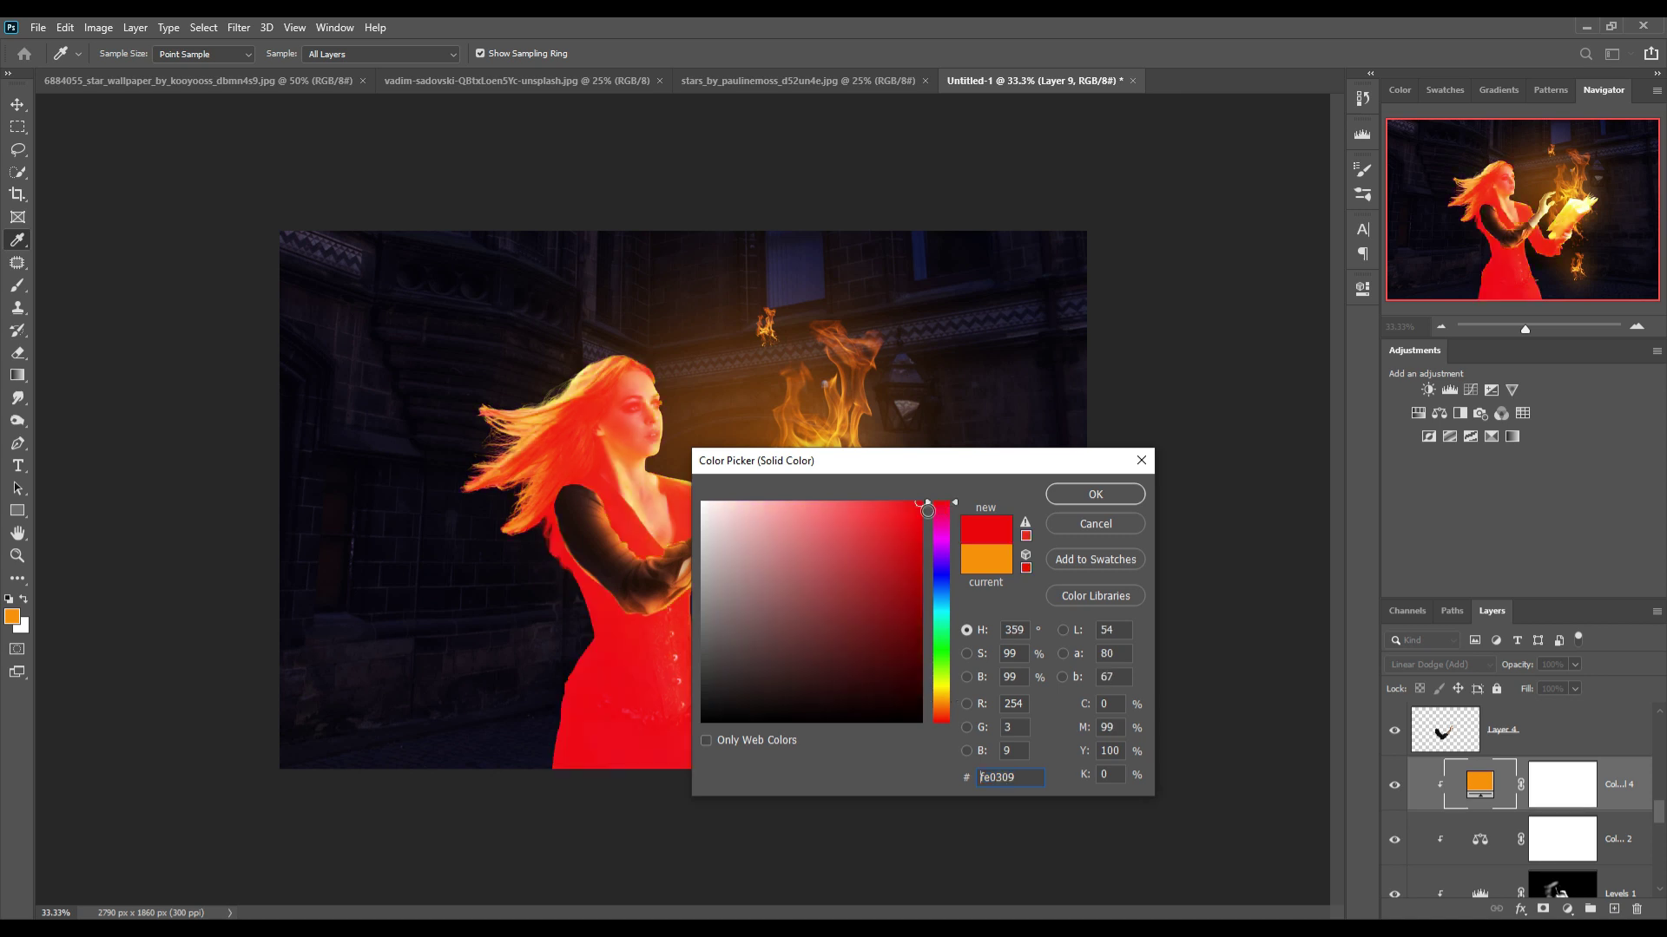
{"action": "left_click", "coordinate": [1094, 494]}
{"action": "left_click", "coordinate": [1565, 797]}
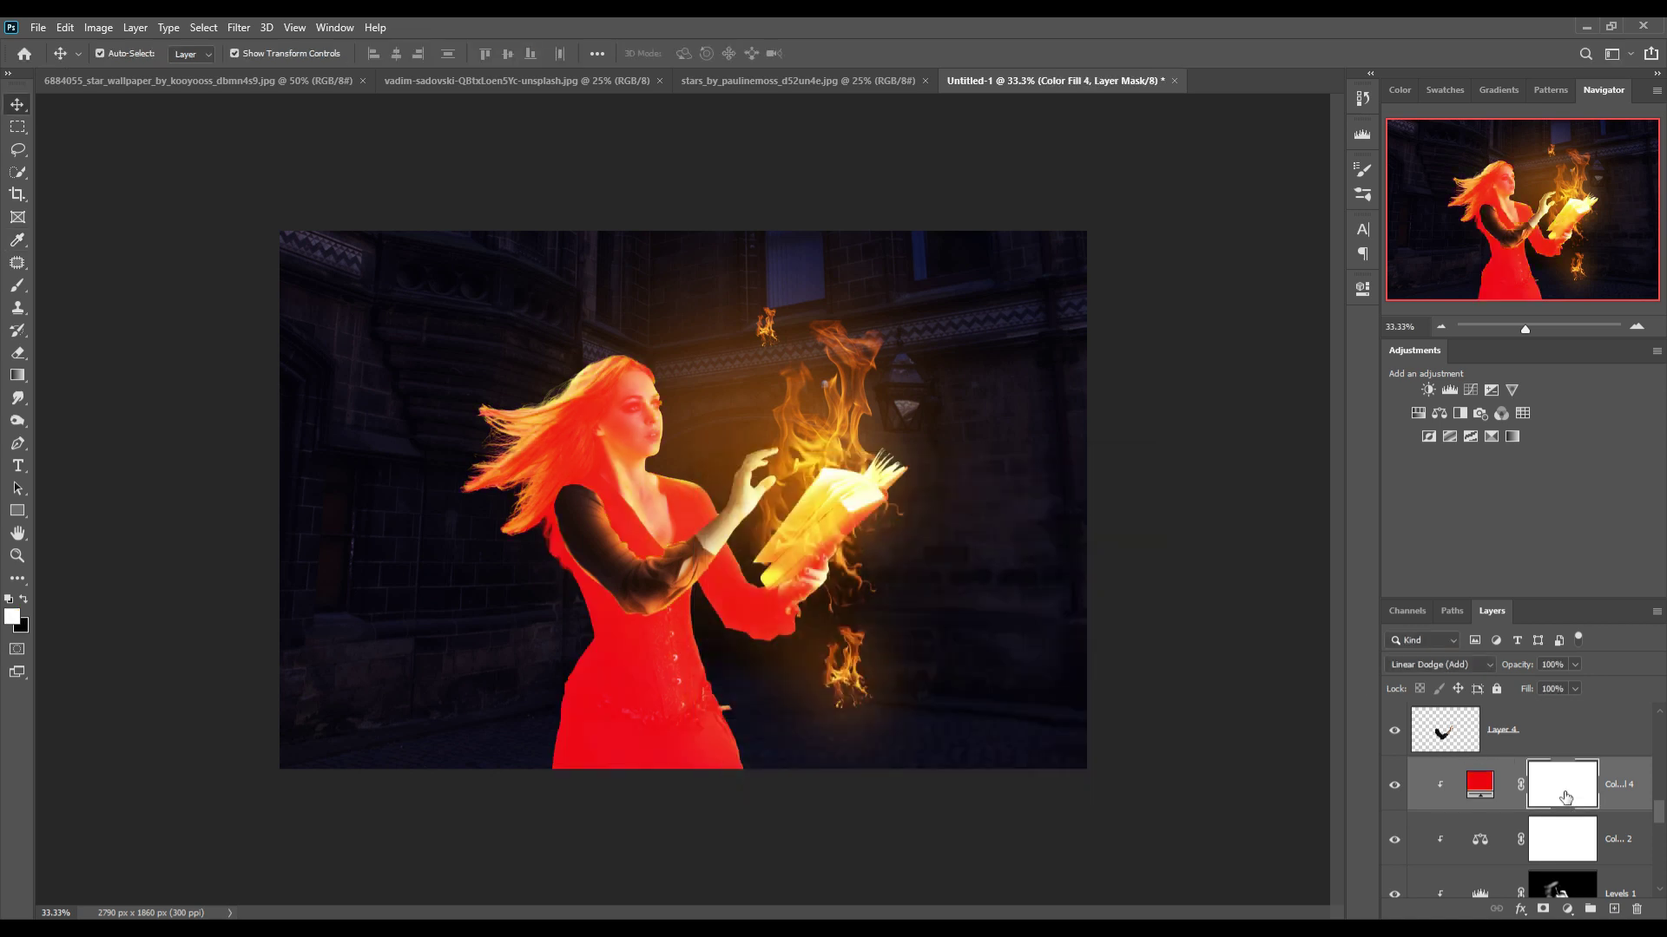
{"action": "key", "text": "ctrl+i"}
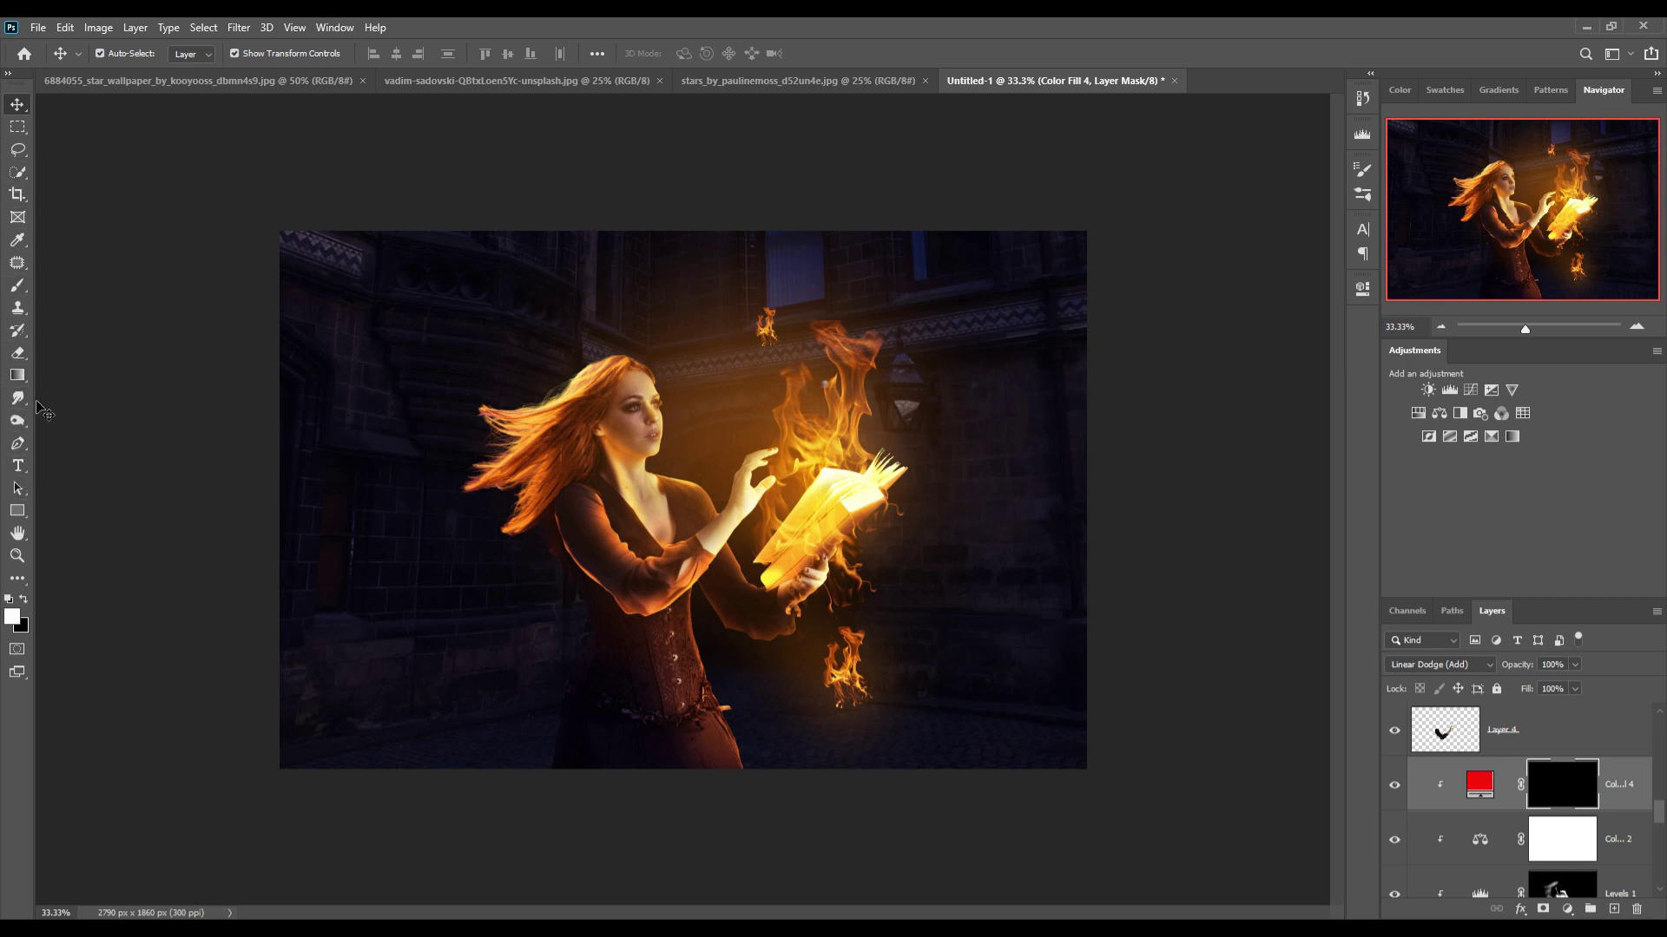
{"action": "left_click", "coordinate": [13, 292]}
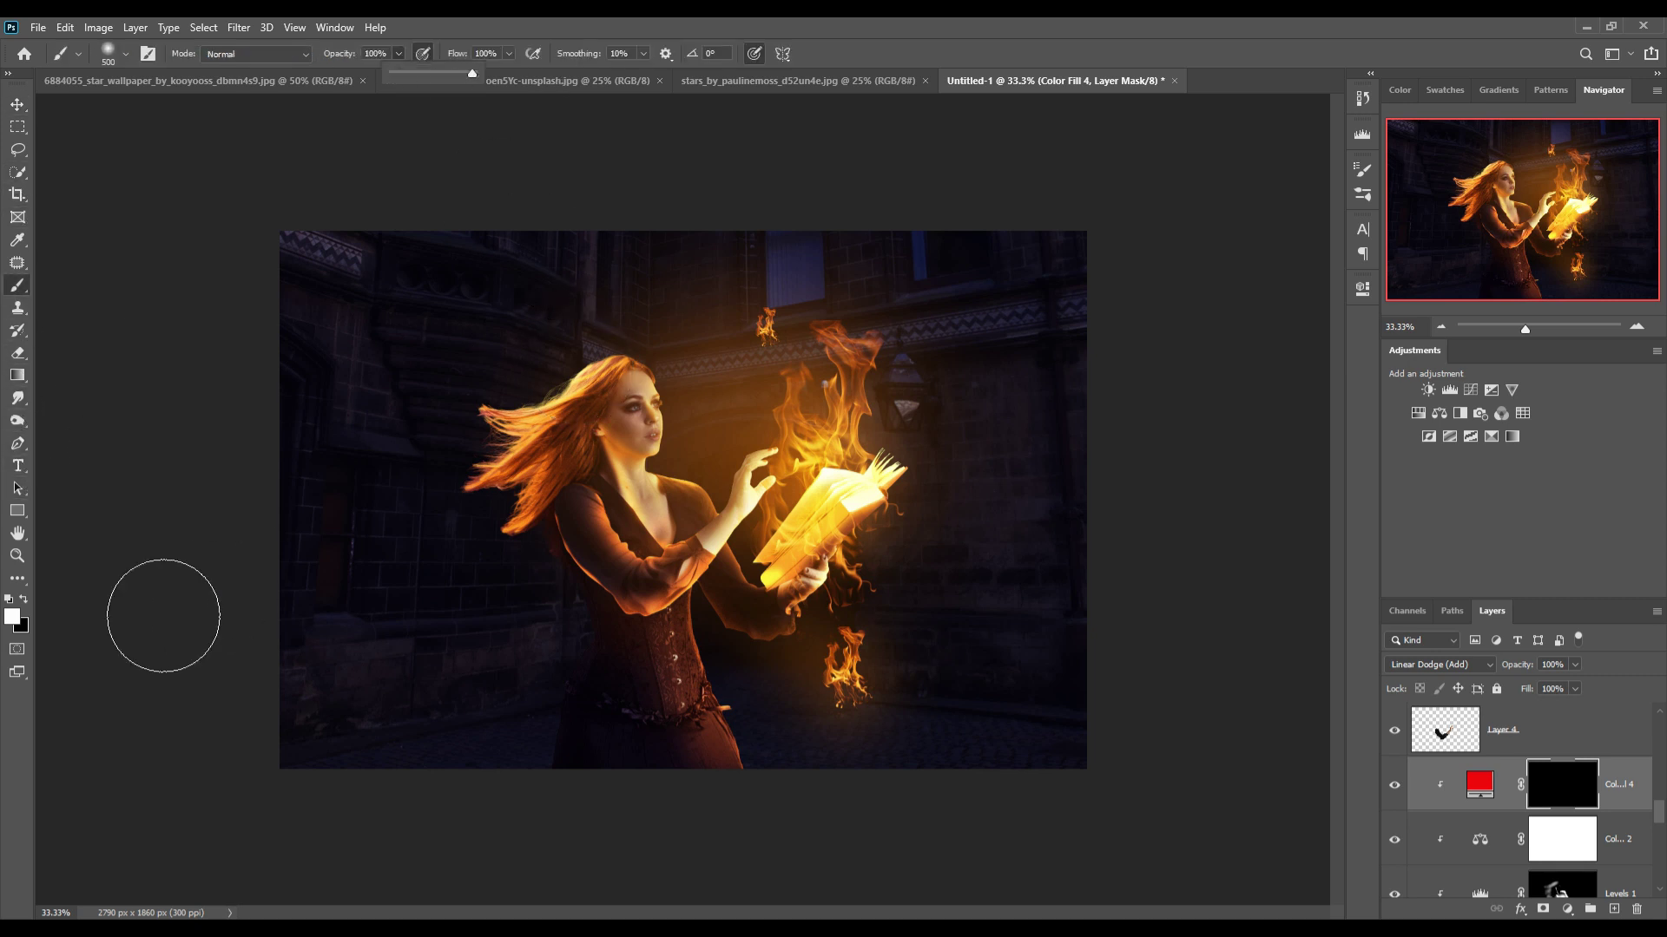
Zoom in on the face and paint red over both irises on Color Fill 4's mask.
{"action": "key", "text": "ctrl+plus"}
{"action": "key", "text": "ctrl+plus"}
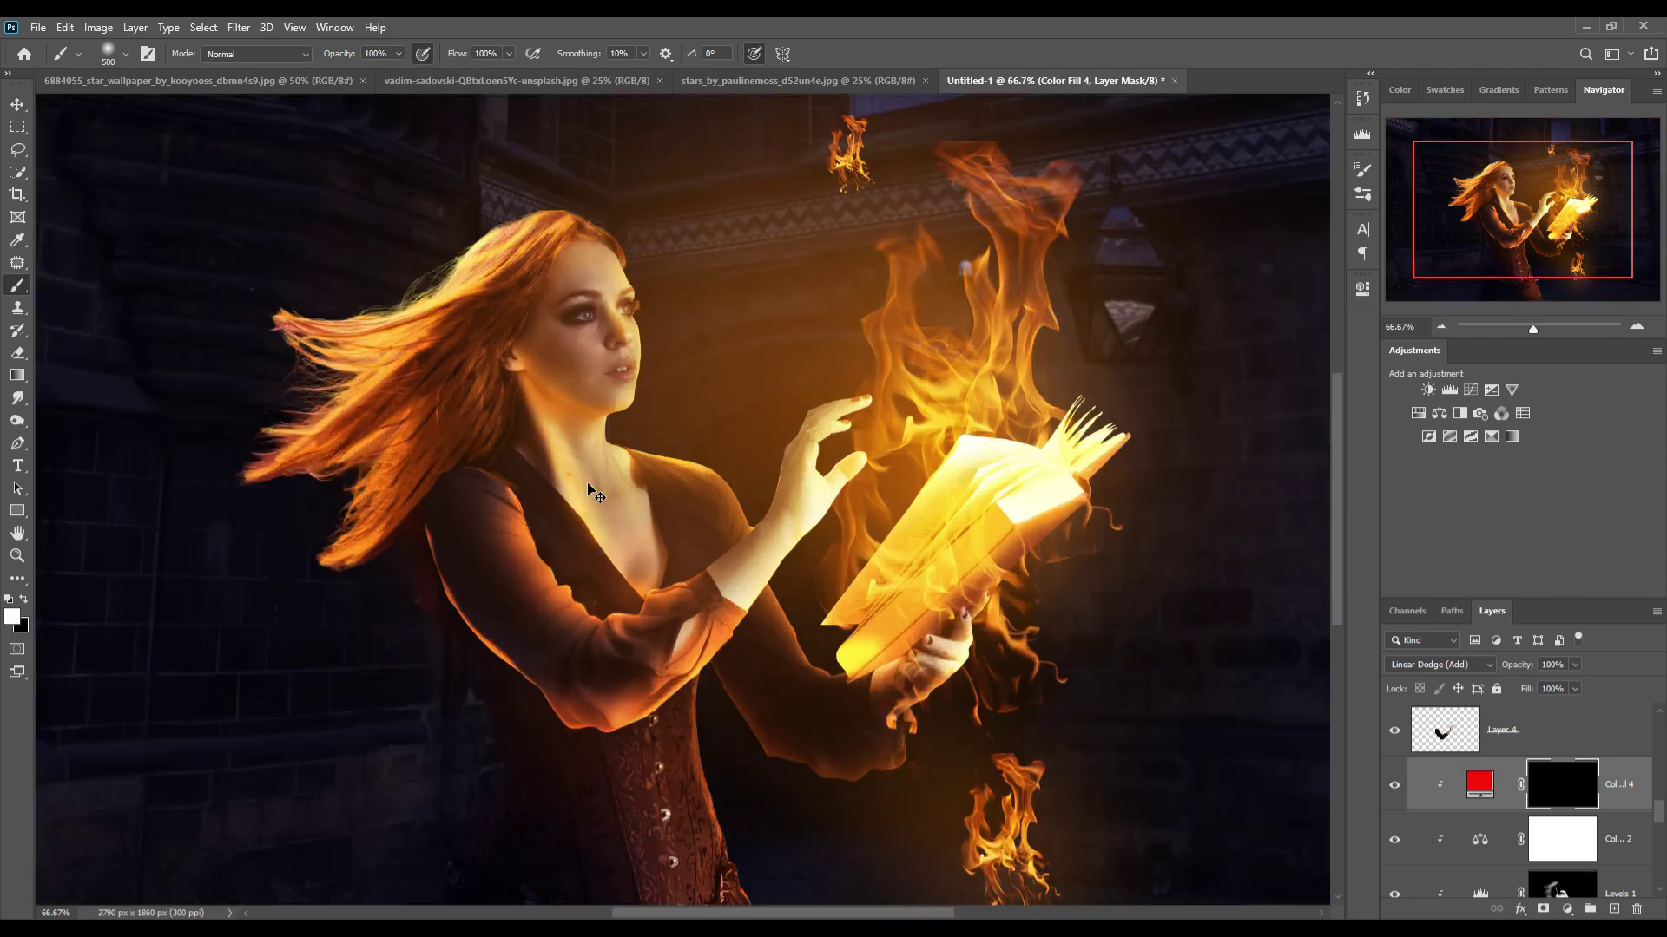
{"action": "key", "text": "ctrl+plus"}
{"action": "key", "text": "ctrl+plus"}
{"action": "key", "text": "ctrl+plus"}
{"action": "left_click_drag", "start_coordinate": [493, 206], "coordinate": [621, 524]}
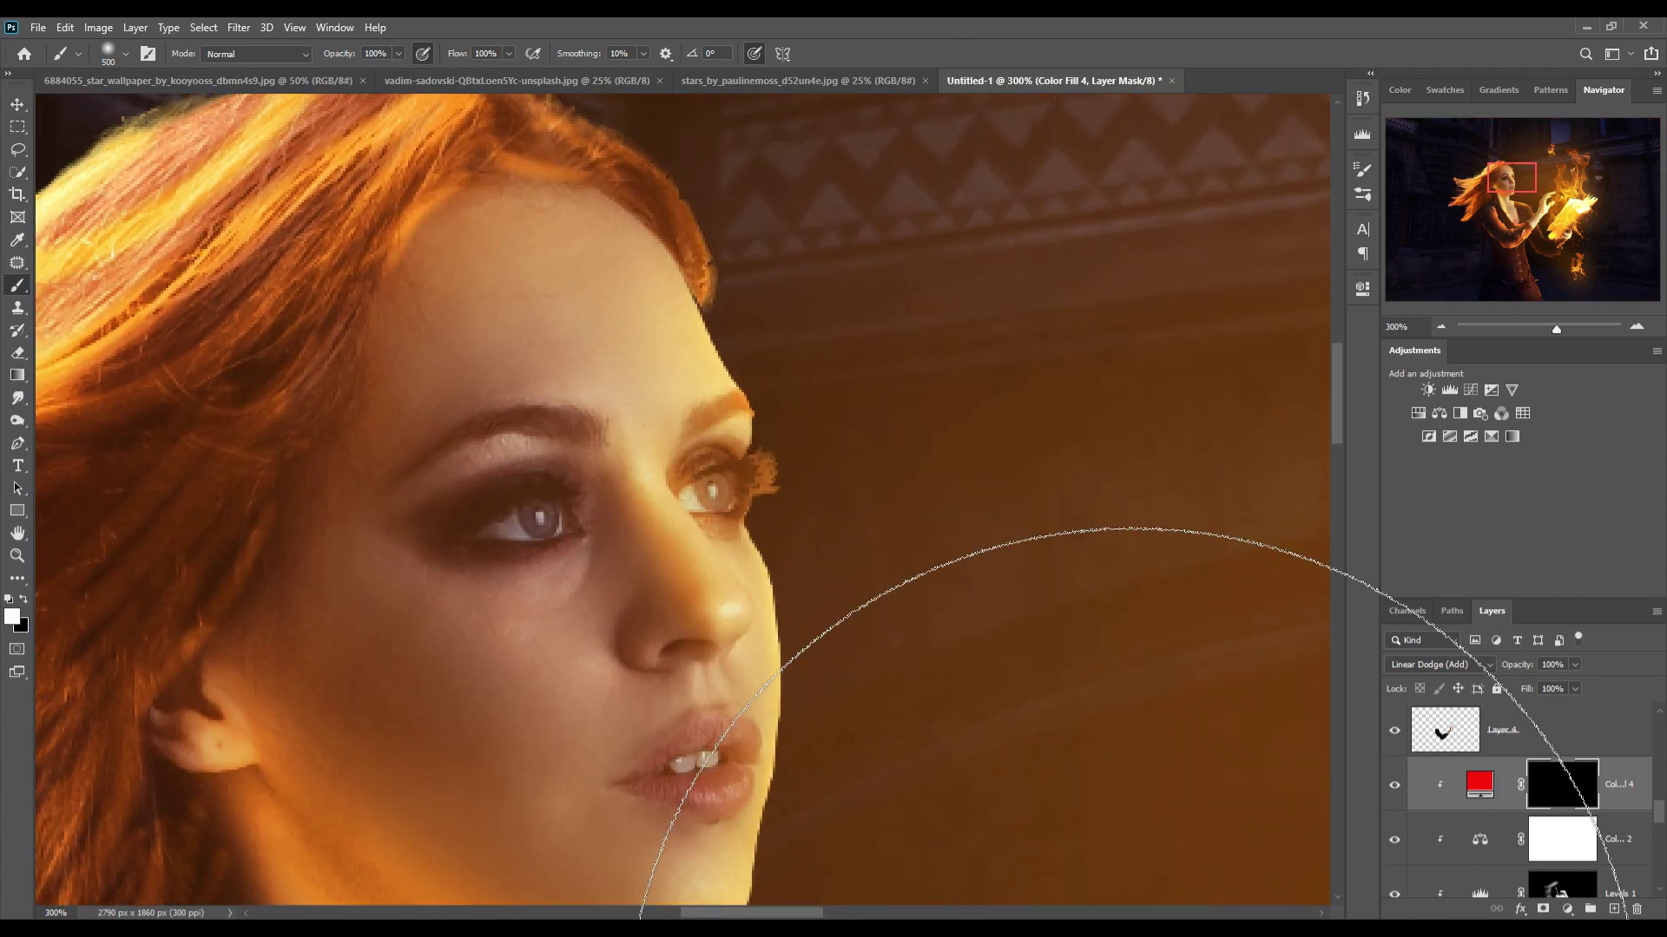
{"action": "left_click", "coordinate": [538, 517]}
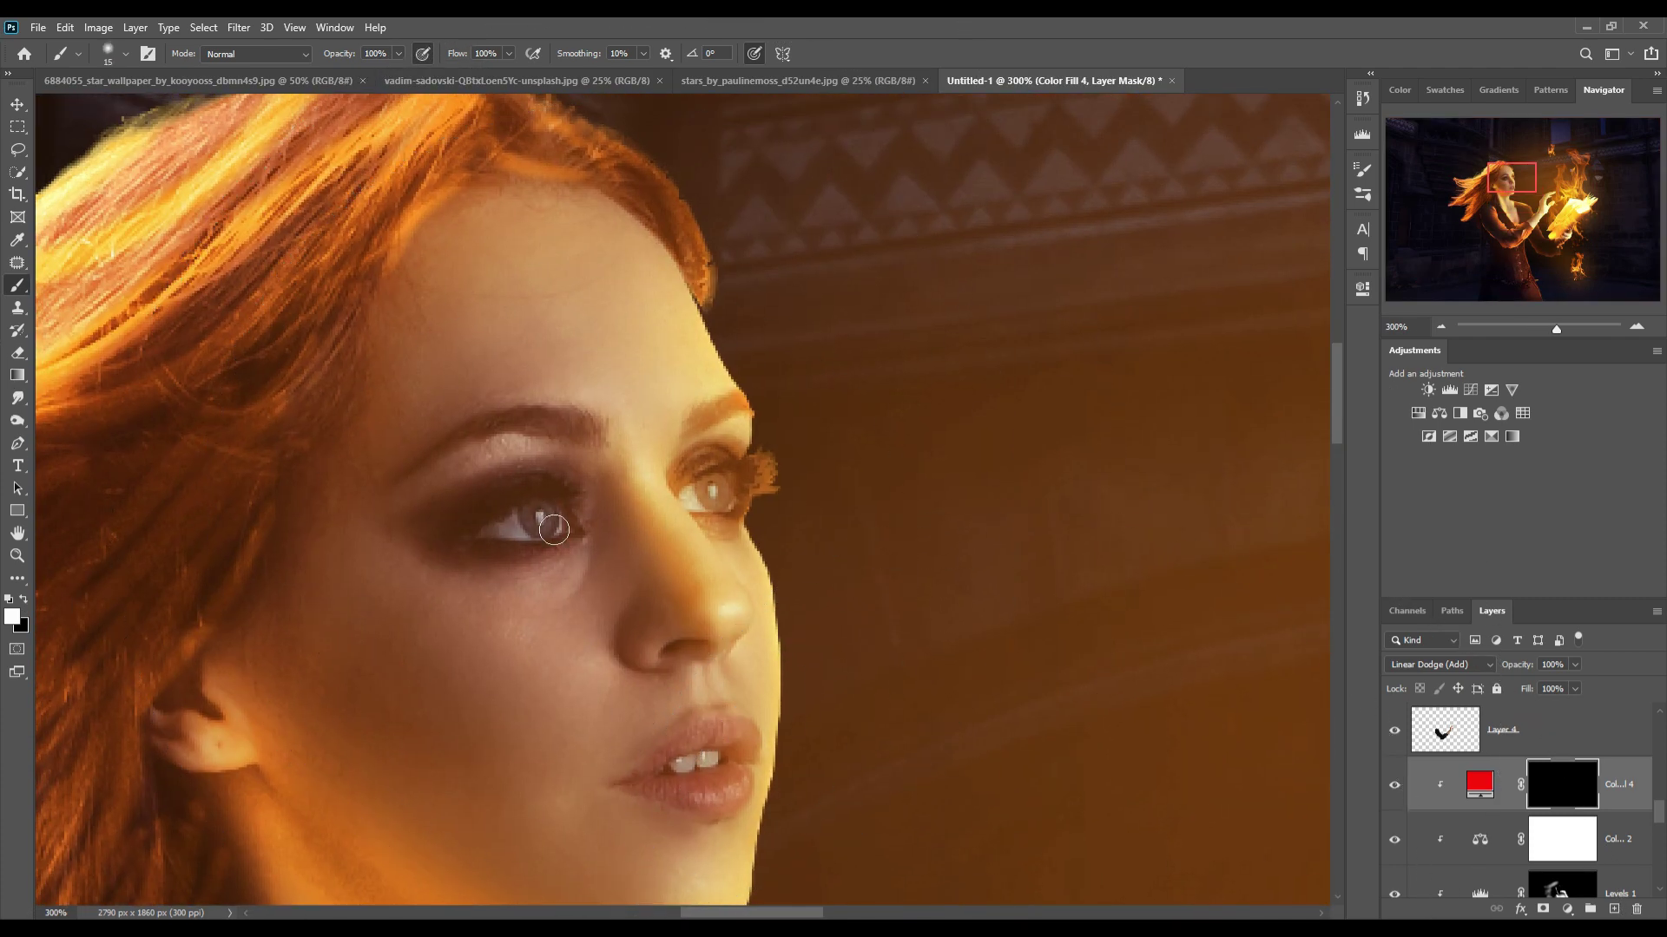
{"action": "left_click_drag", "start_coordinate": [554, 528], "coordinate": [559, 536]}
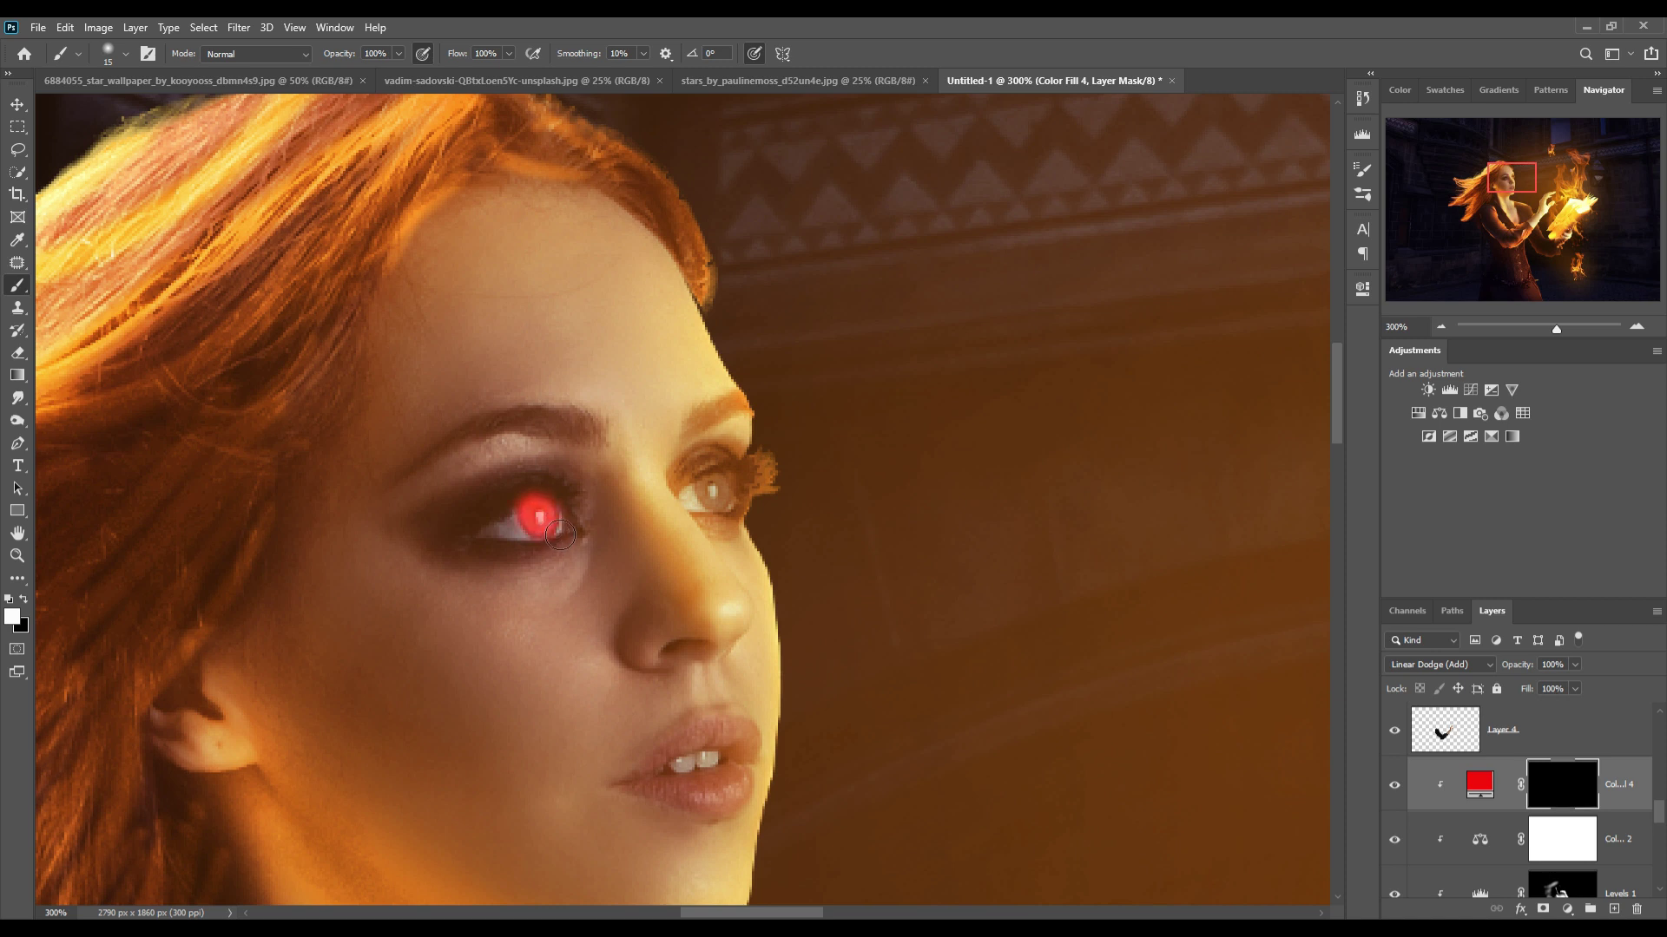
{"action": "left_click_drag", "start_coordinate": [710, 489], "coordinate": [731, 508]}
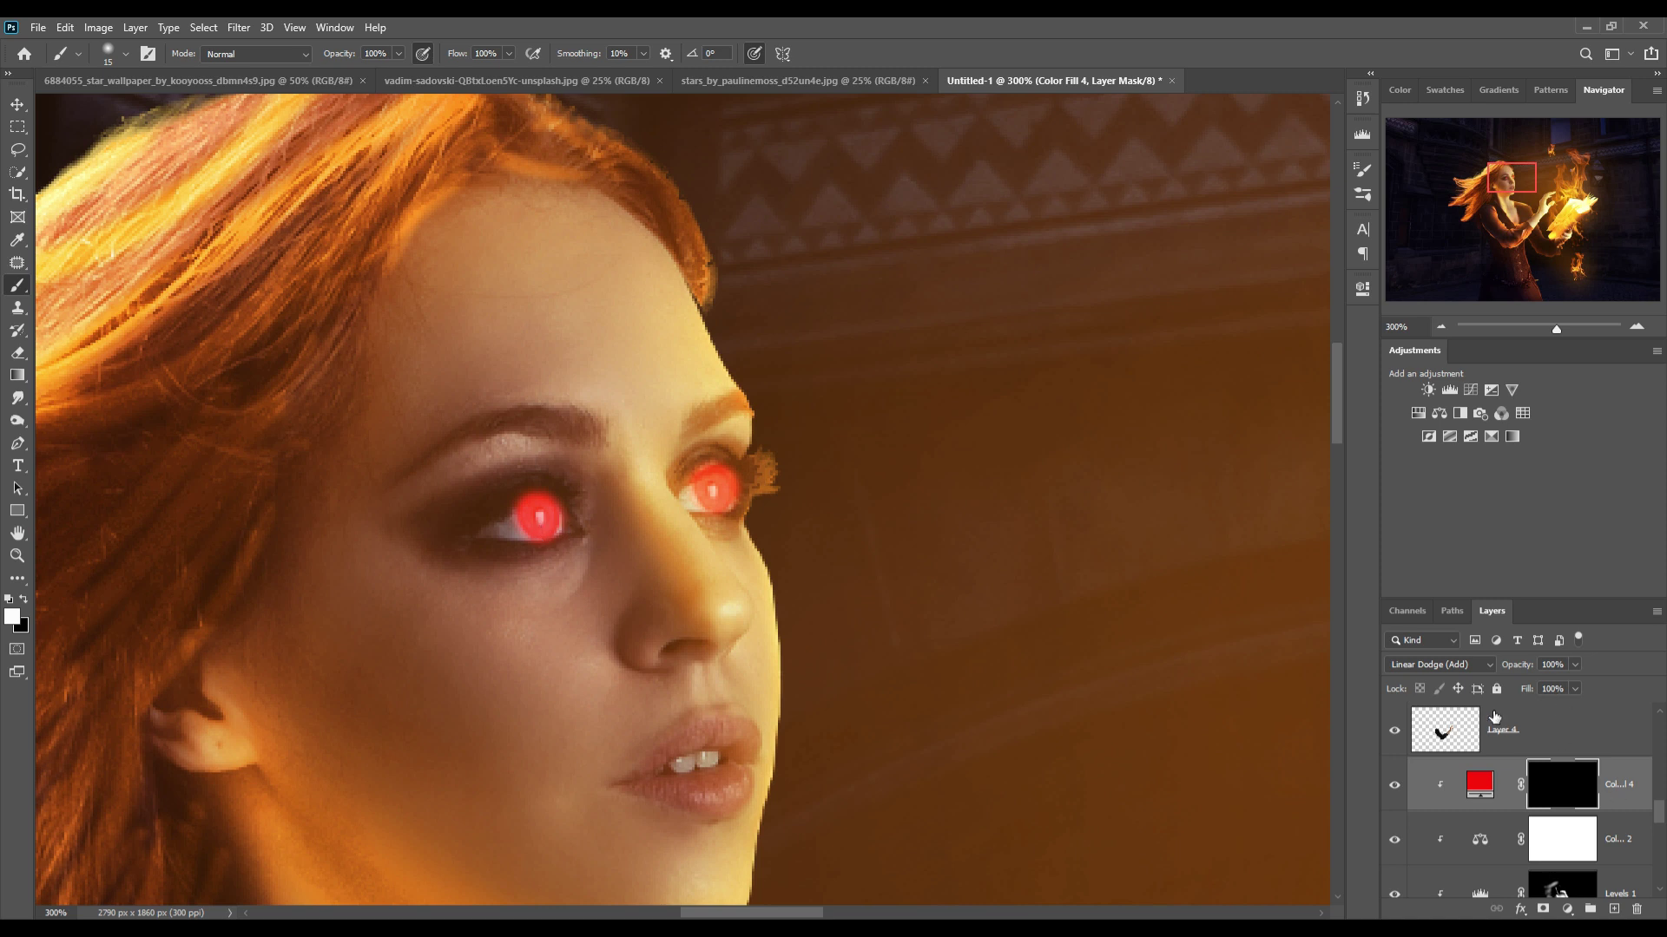
Set the eye glow to Linear Dodge (Add) and zoom out to the whole scene.
{"action": "left_click", "coordinate": [1481, 665]}
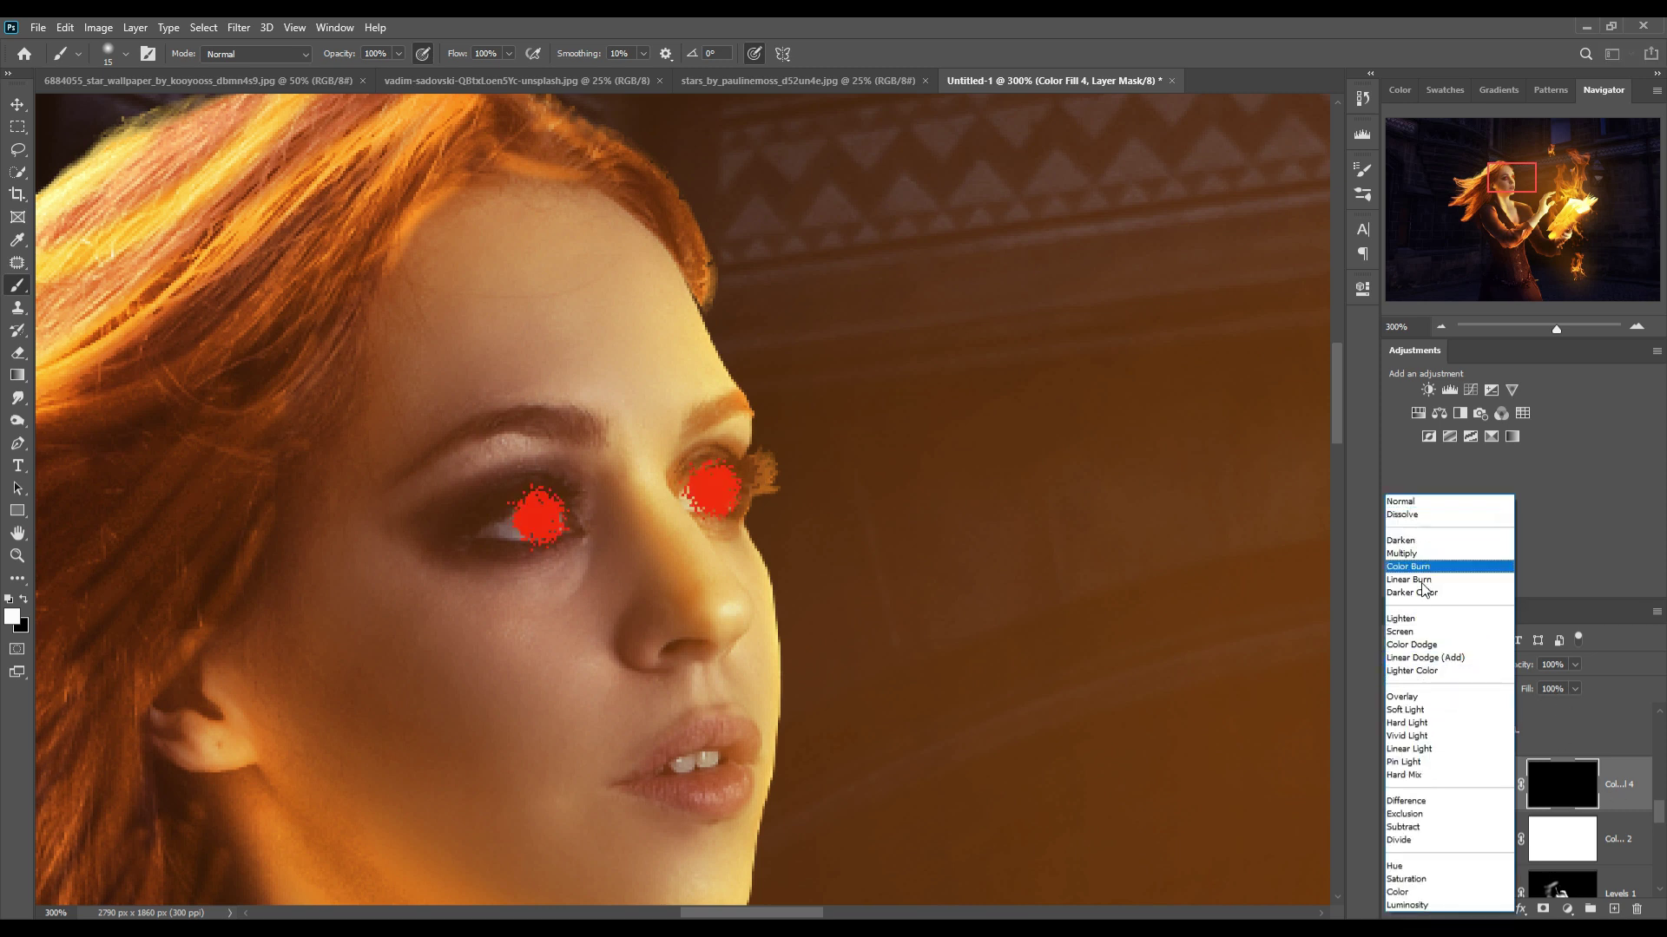
{"action": "left_click", "coordinate": [1426, 657]}
{"action": "left_click", "coordinate": [16, 106]}
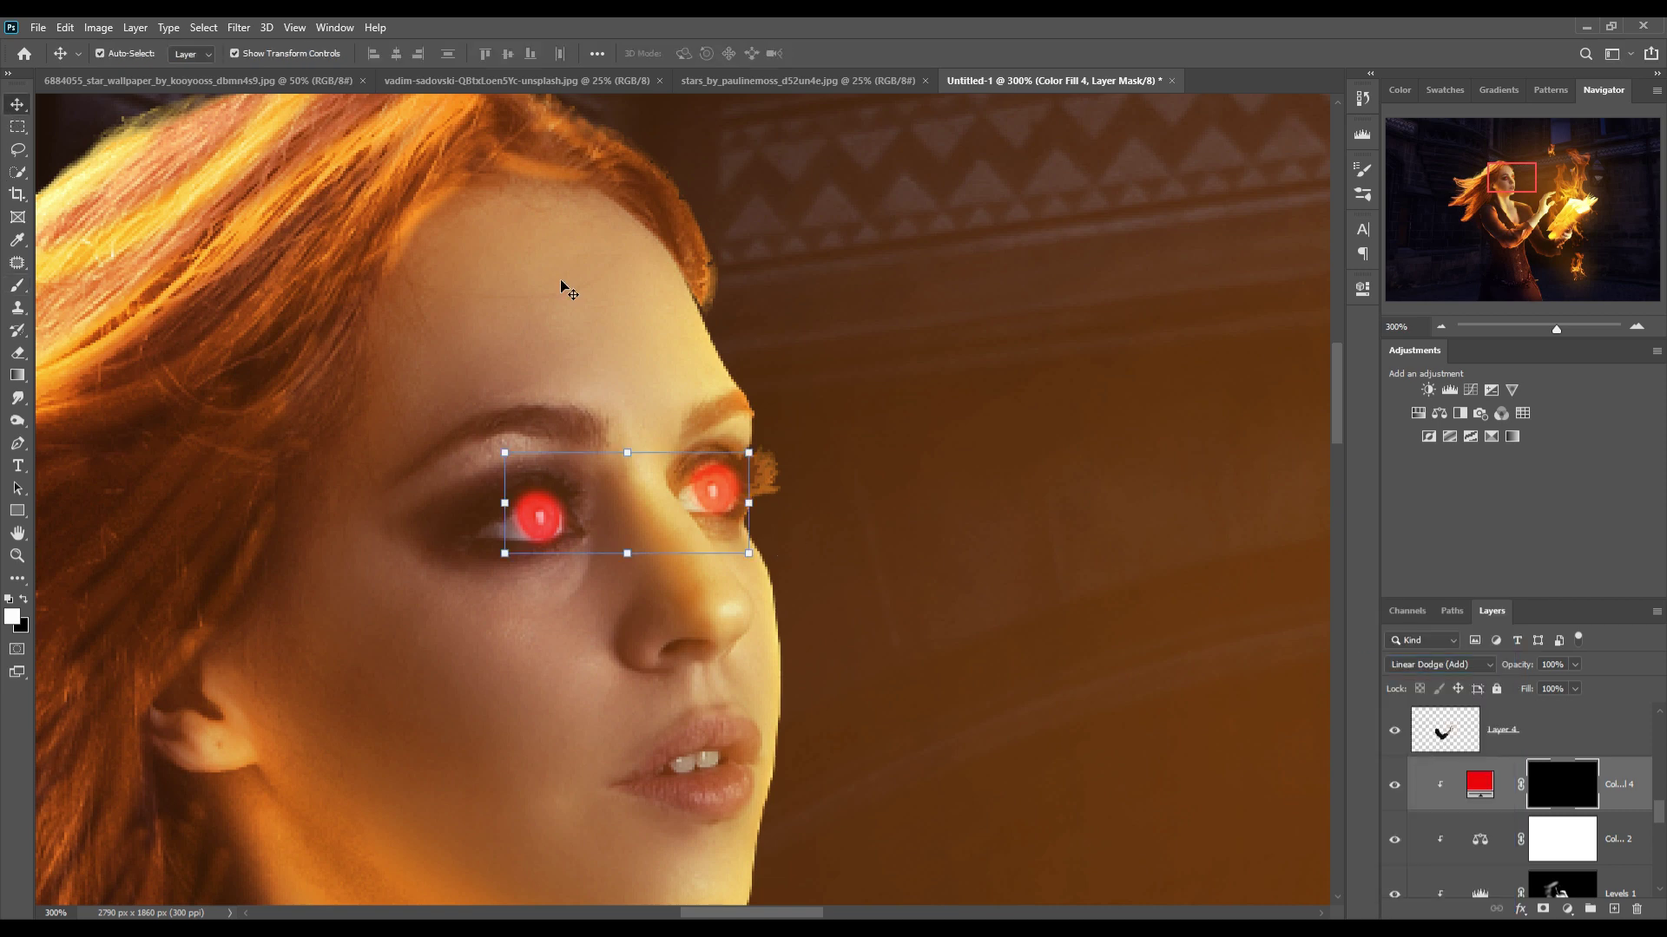
{"action": "key", "text": "ctrl+minus"}
{"action": "key", "text": "ctrl+minus"}
{"action": "key", "text": "ctrl+minus"}
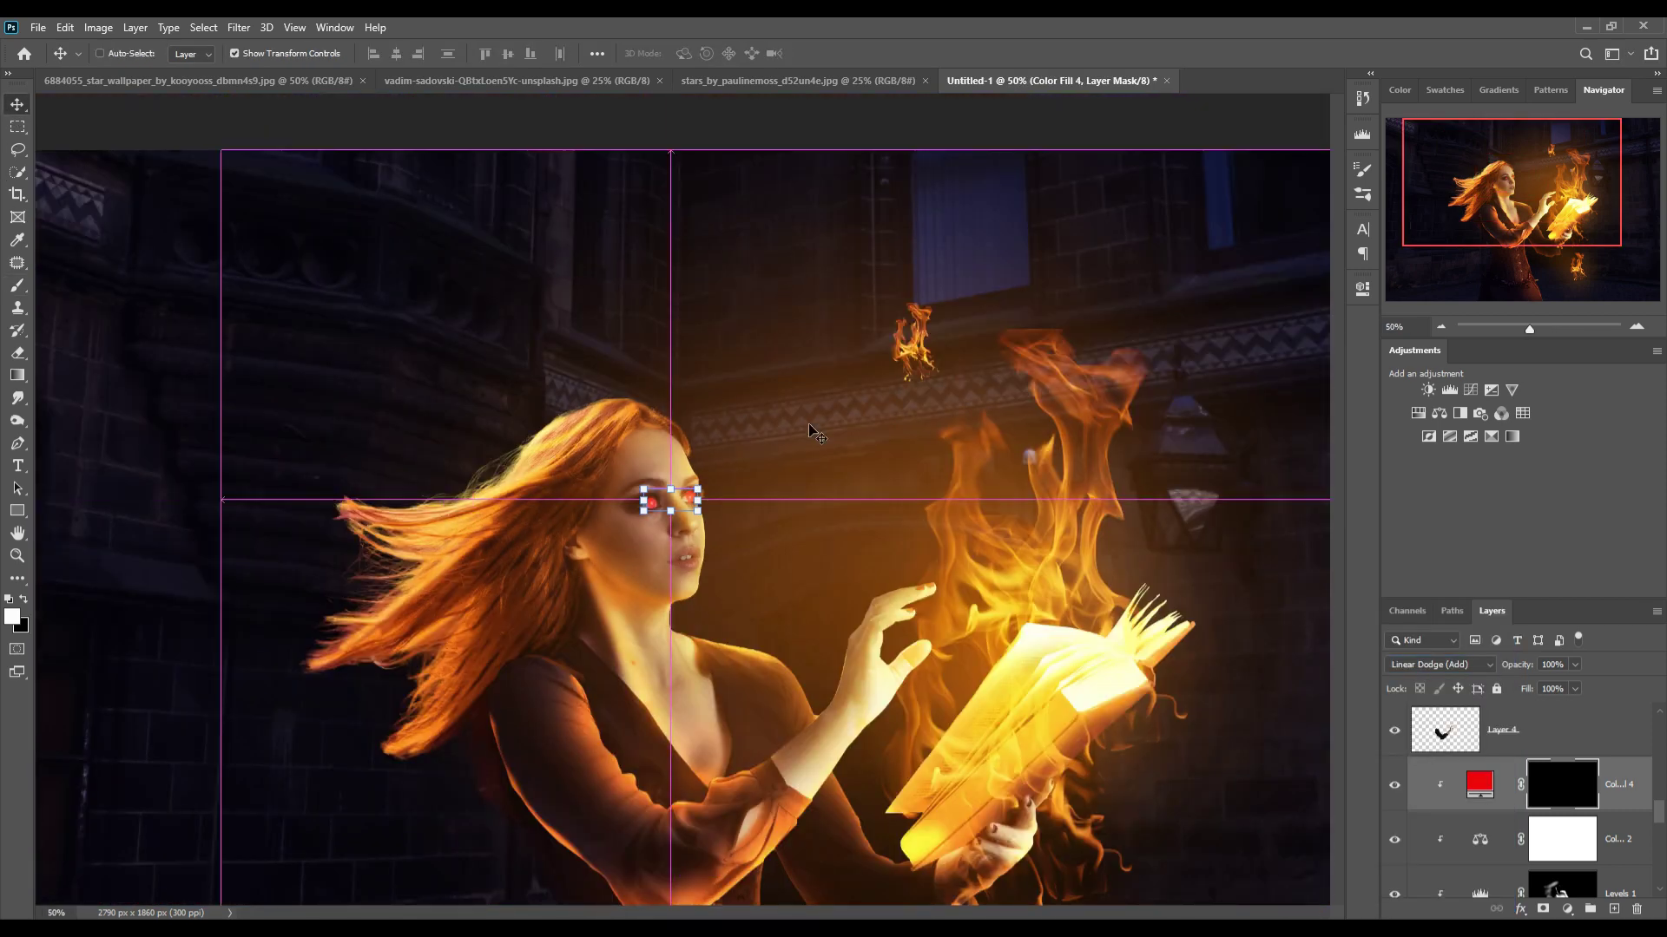
{"action": "key", "text": "ctrl+minus"}
{"action": "left_click", "coordinate": [178, 566], "text": "ctrl"}
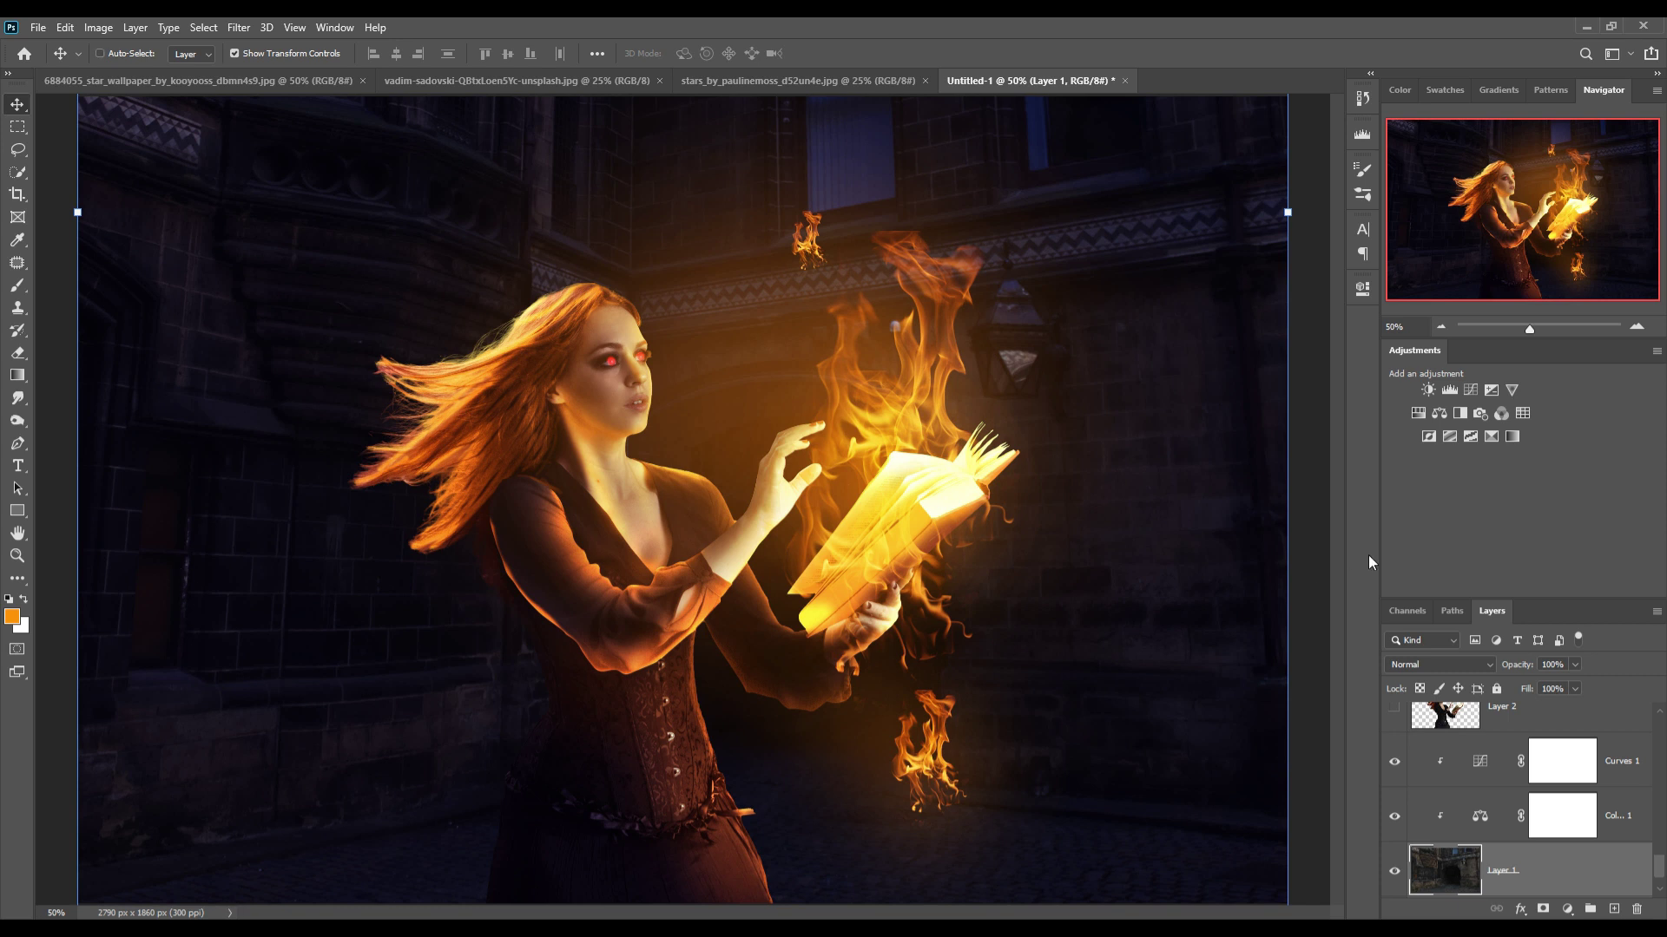
Add an Overlay layer and paint bright cyan with a 400 px brush over the upper window.
{"action": "key", "text": "ctrl+minus"}
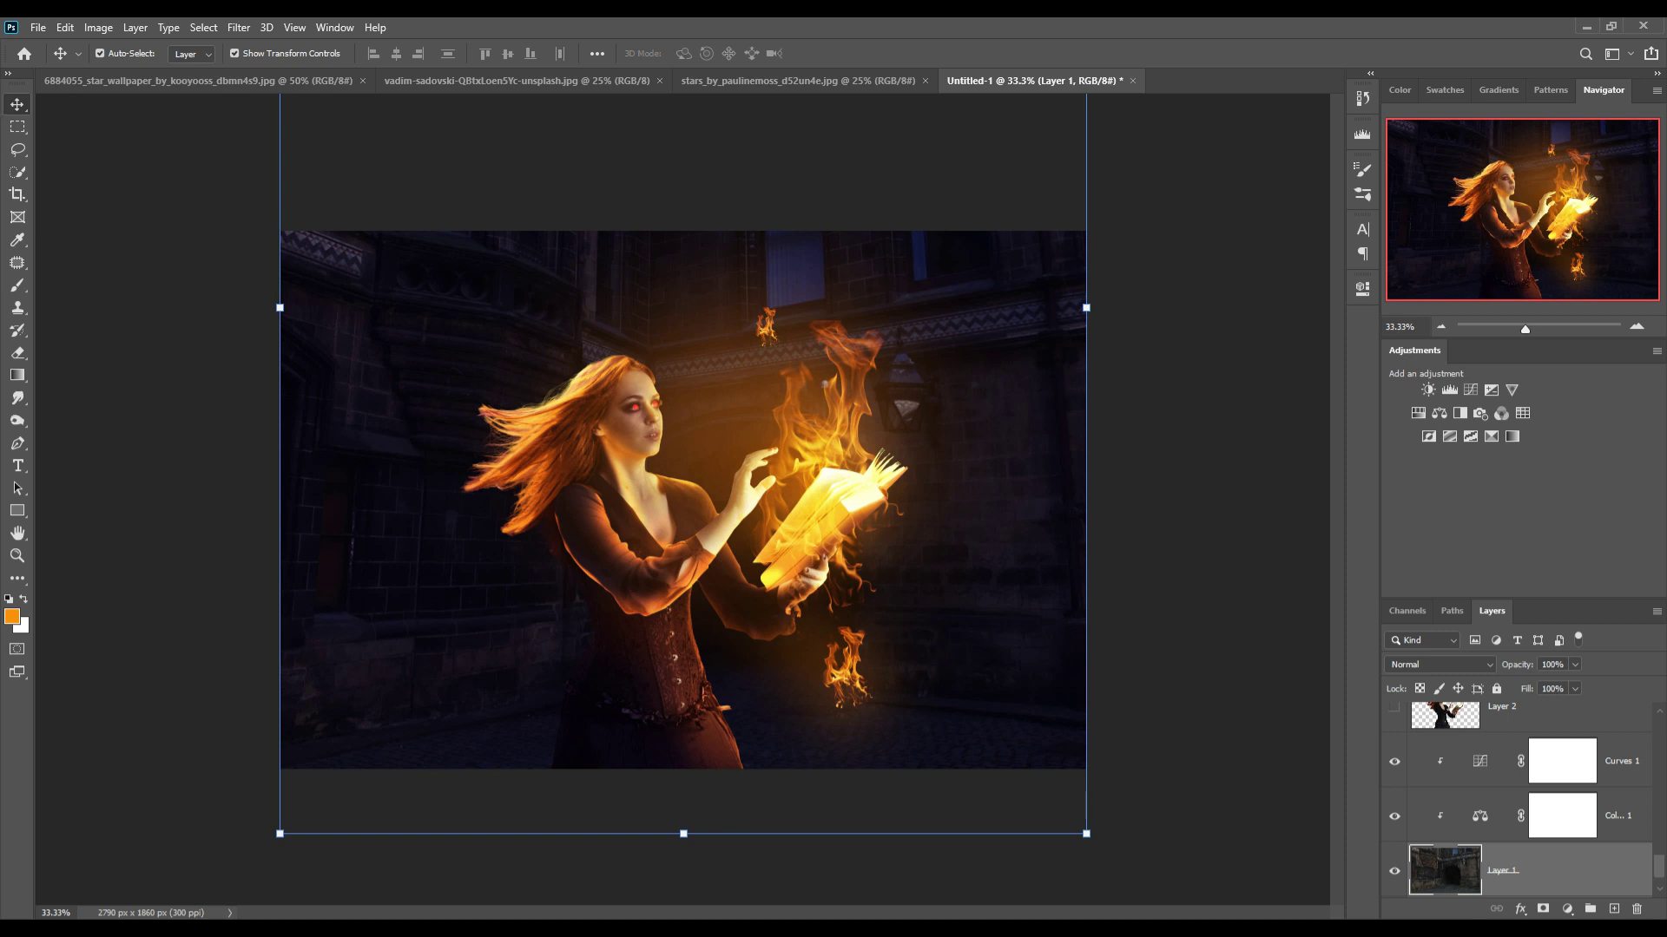
{"action": "left_click", "coordinate": [1616, 910]}
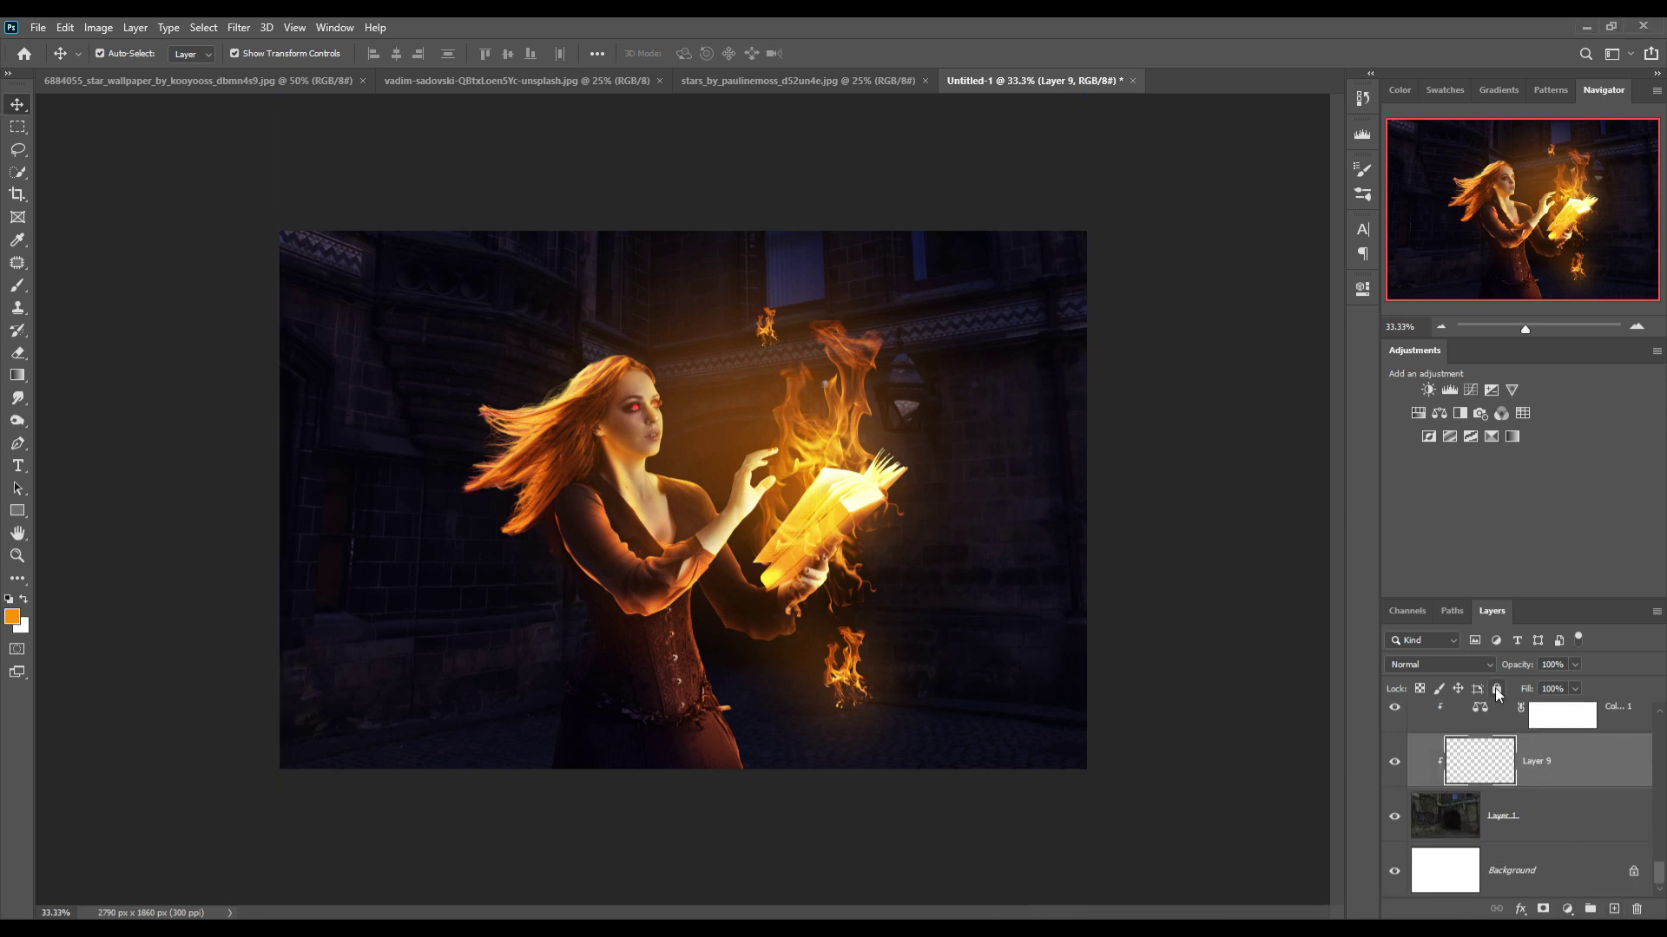
{"action": "left_click", "coordinate": [1439, 665]}
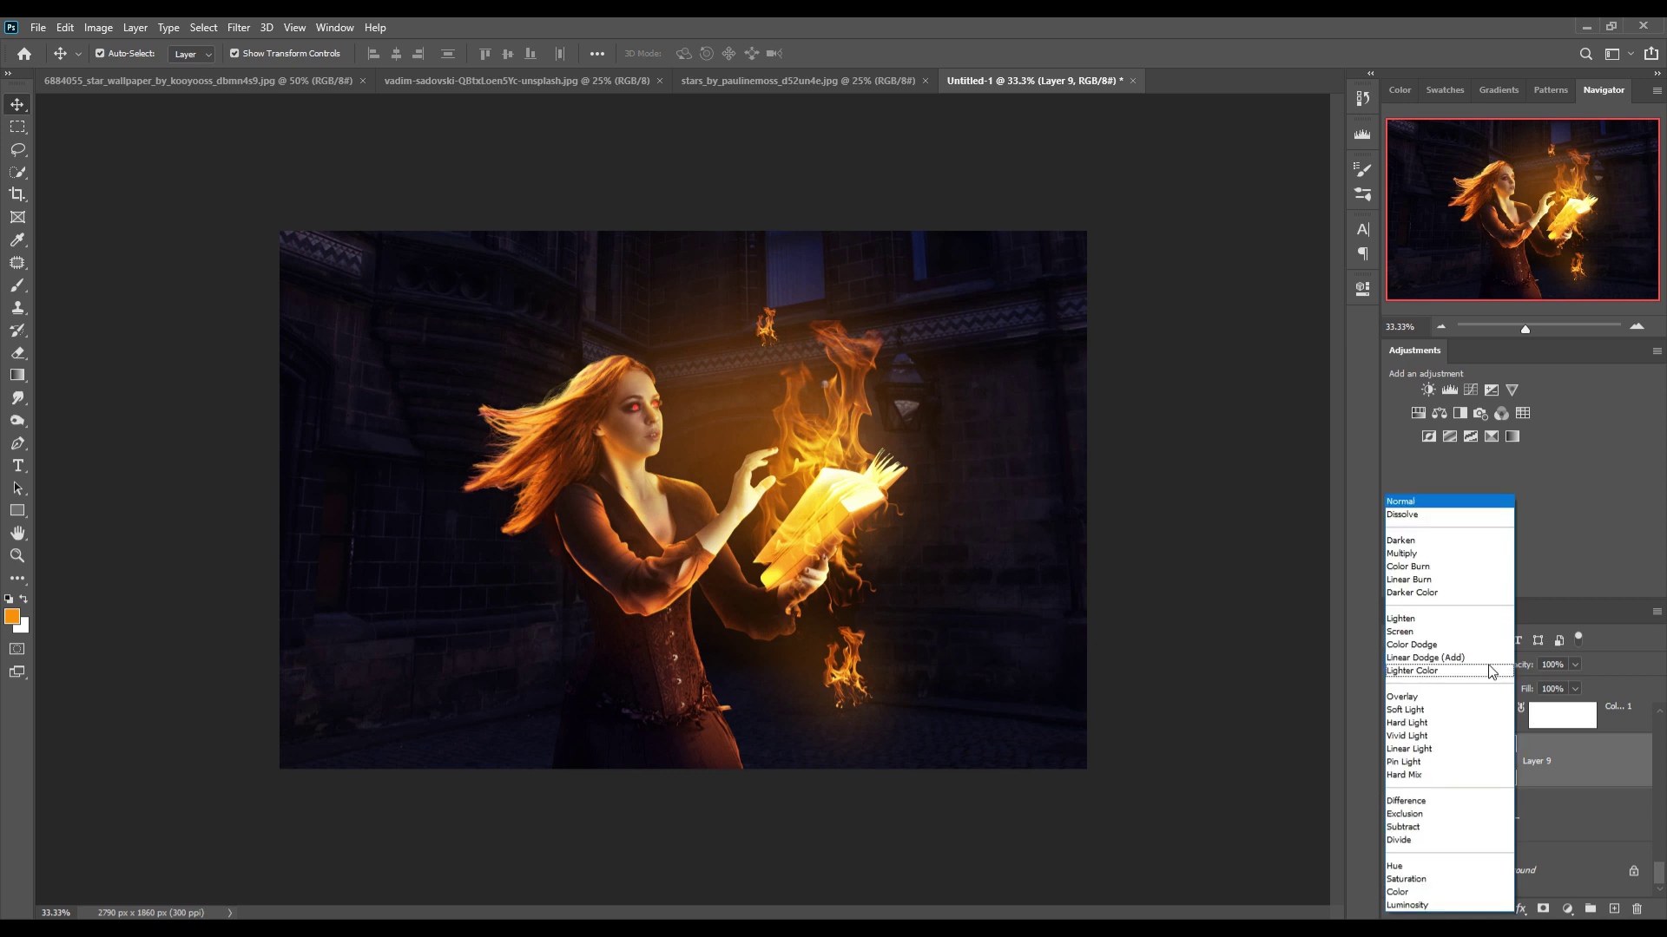
{"action": "left_click", "coordinate": [1436, 697]}
{"action": "left_click", "coordinate": [18, 286]}
{"action": "left_click", "coordinate": [24, 601]}
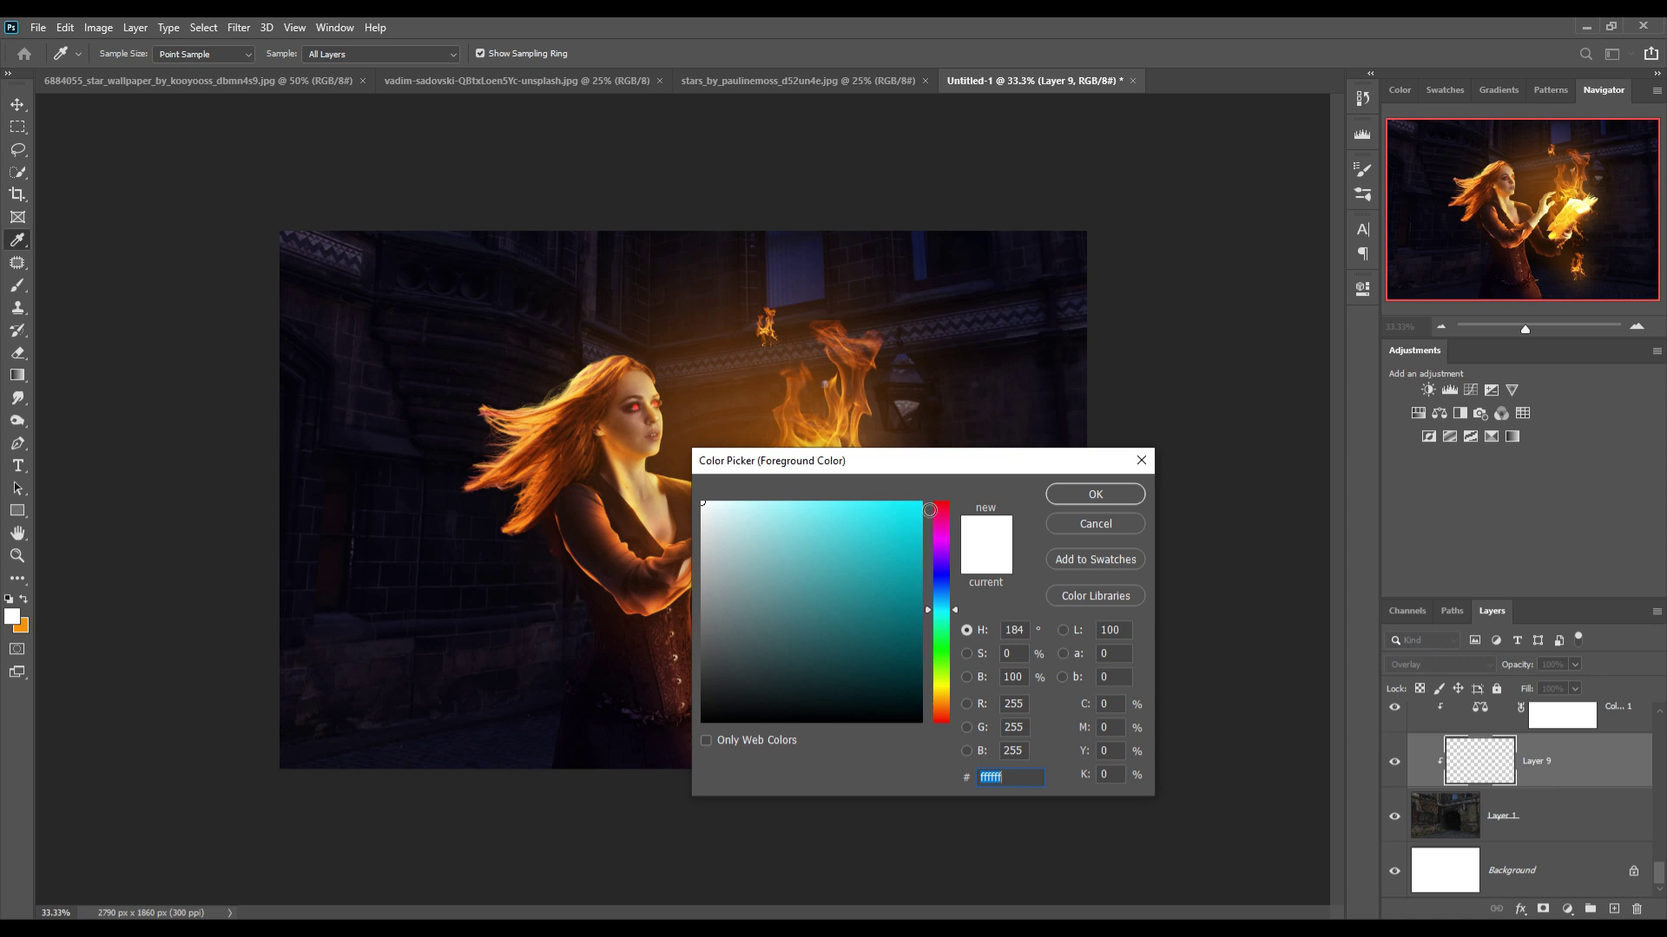
{"action": "left_click", "coordinate": [929, 510]}
{"action": "left_click", "coordinate": [1096, 494]}
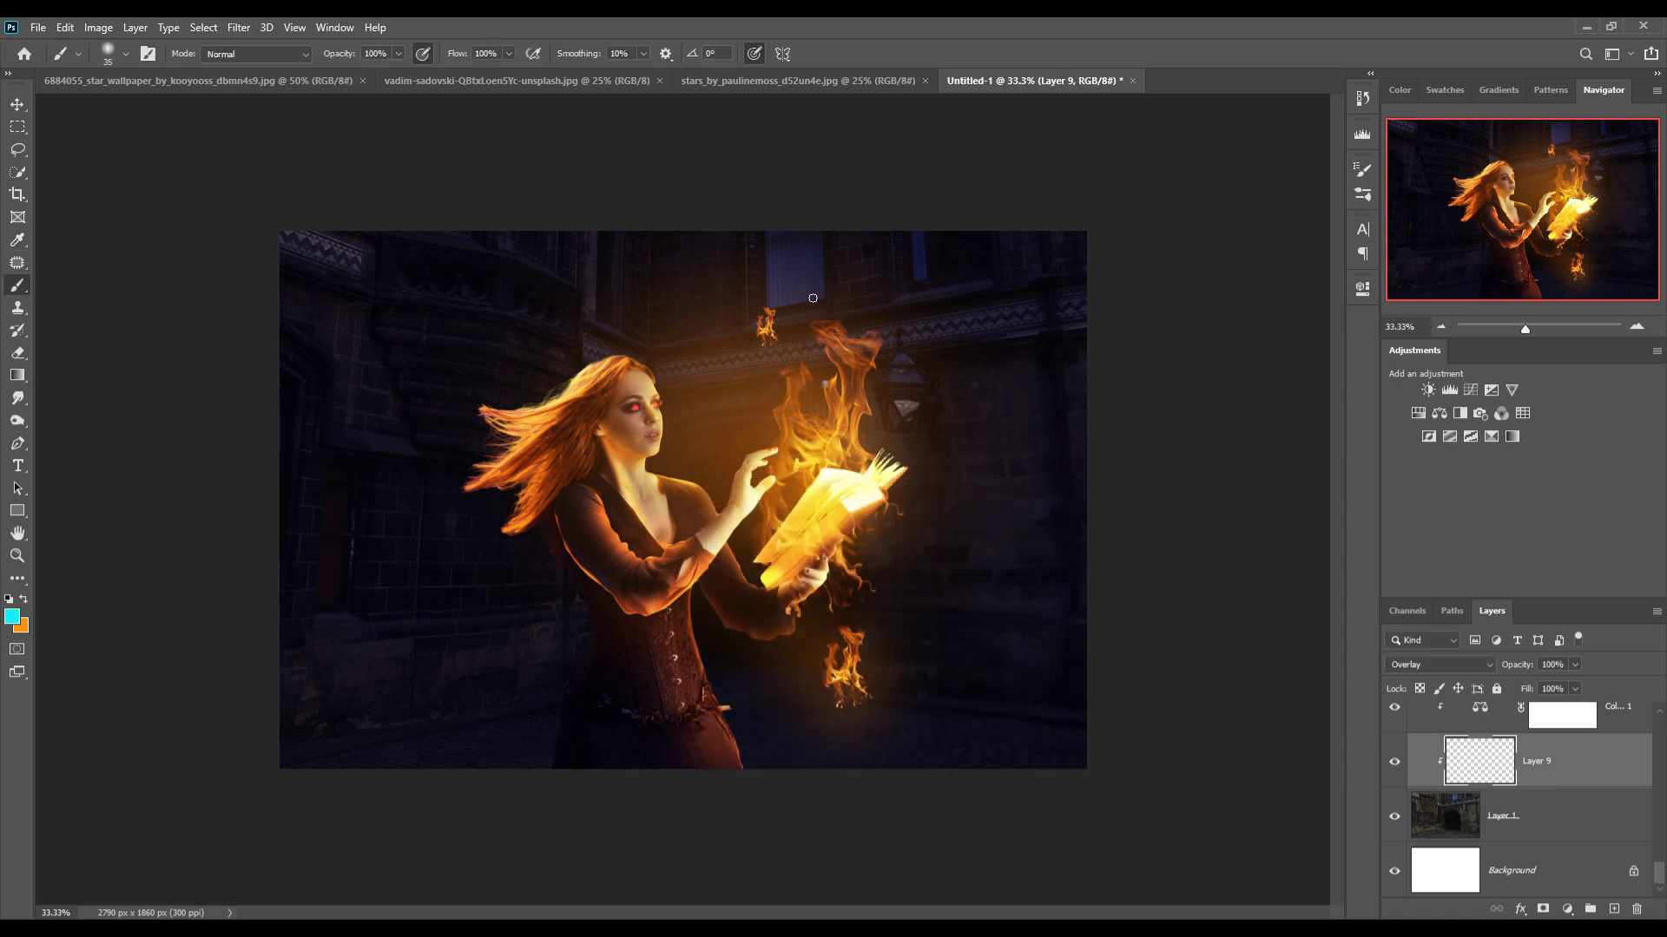
{"action": "key", "text": "bracketright"}
{"action": "key", "text": "bracketright"}
{"action": "key", "text": "bracketright"}
{"action": "left_click", "coordinate": [816, 300]}
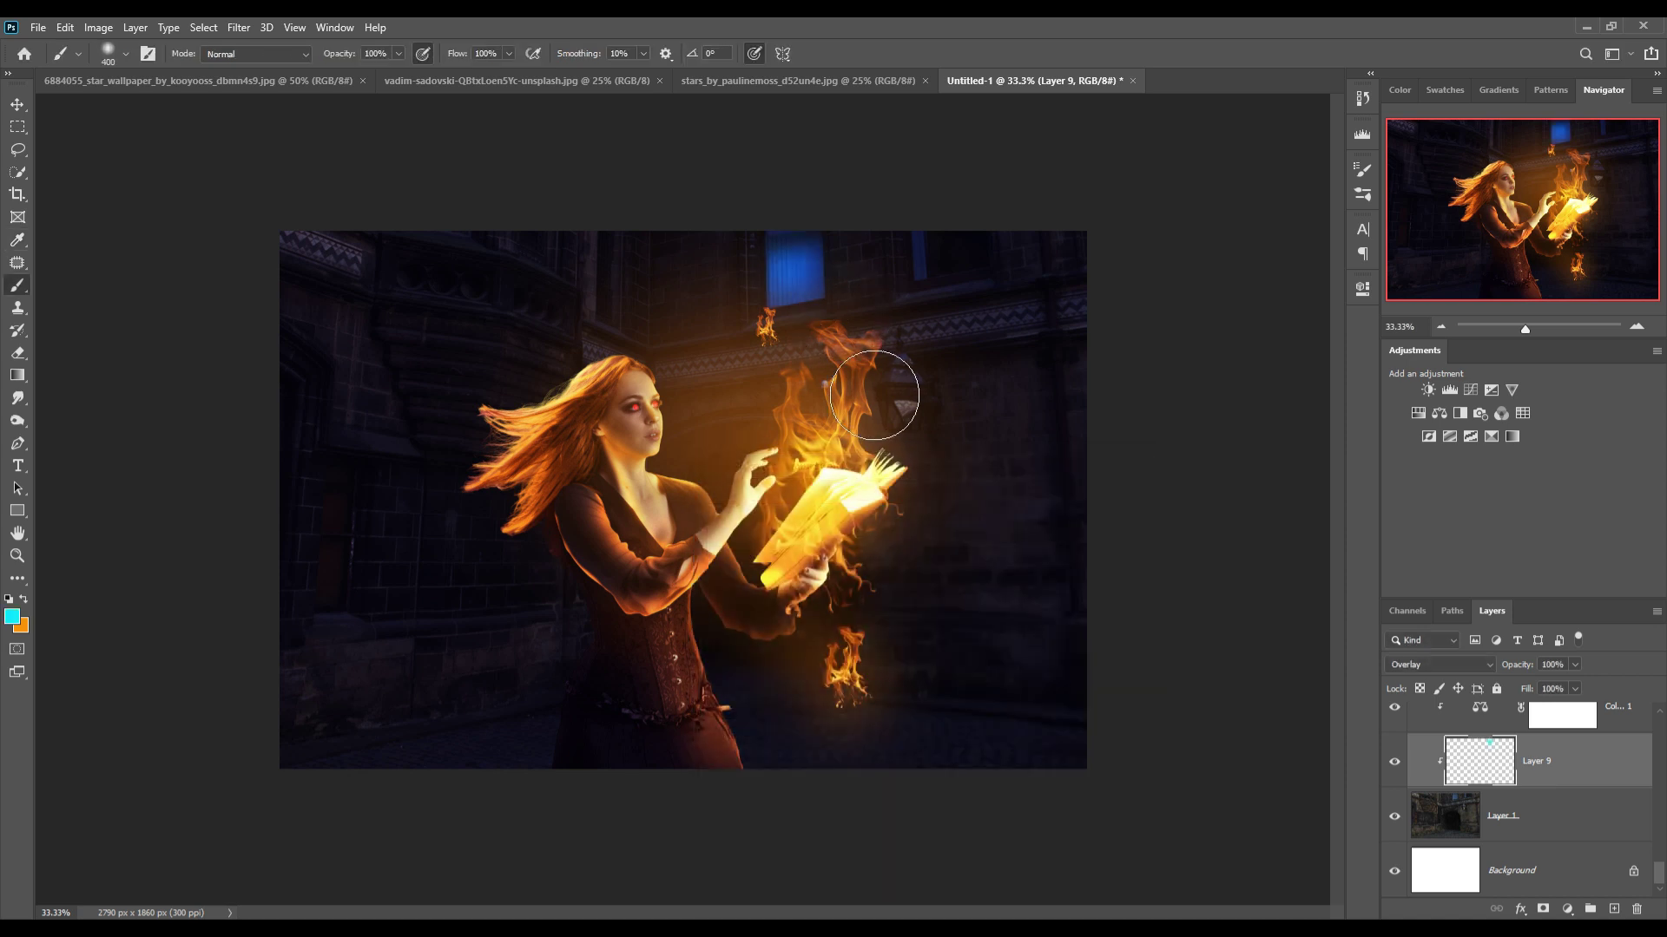
Add another Overlay layer and brush a broad 1000 px orange glow over the witch and book.
{"action": "key", "text": "bracketright"}
{"action": "key", "text": "bracketright"}
{"action": "key", "text": "bracketright"}
{"action": "key", "text": "x"}
{"action": "key", "text": "ctrl+shift+alt+n"}
{"action": "left_click", "coordinate": [1439, 665]}
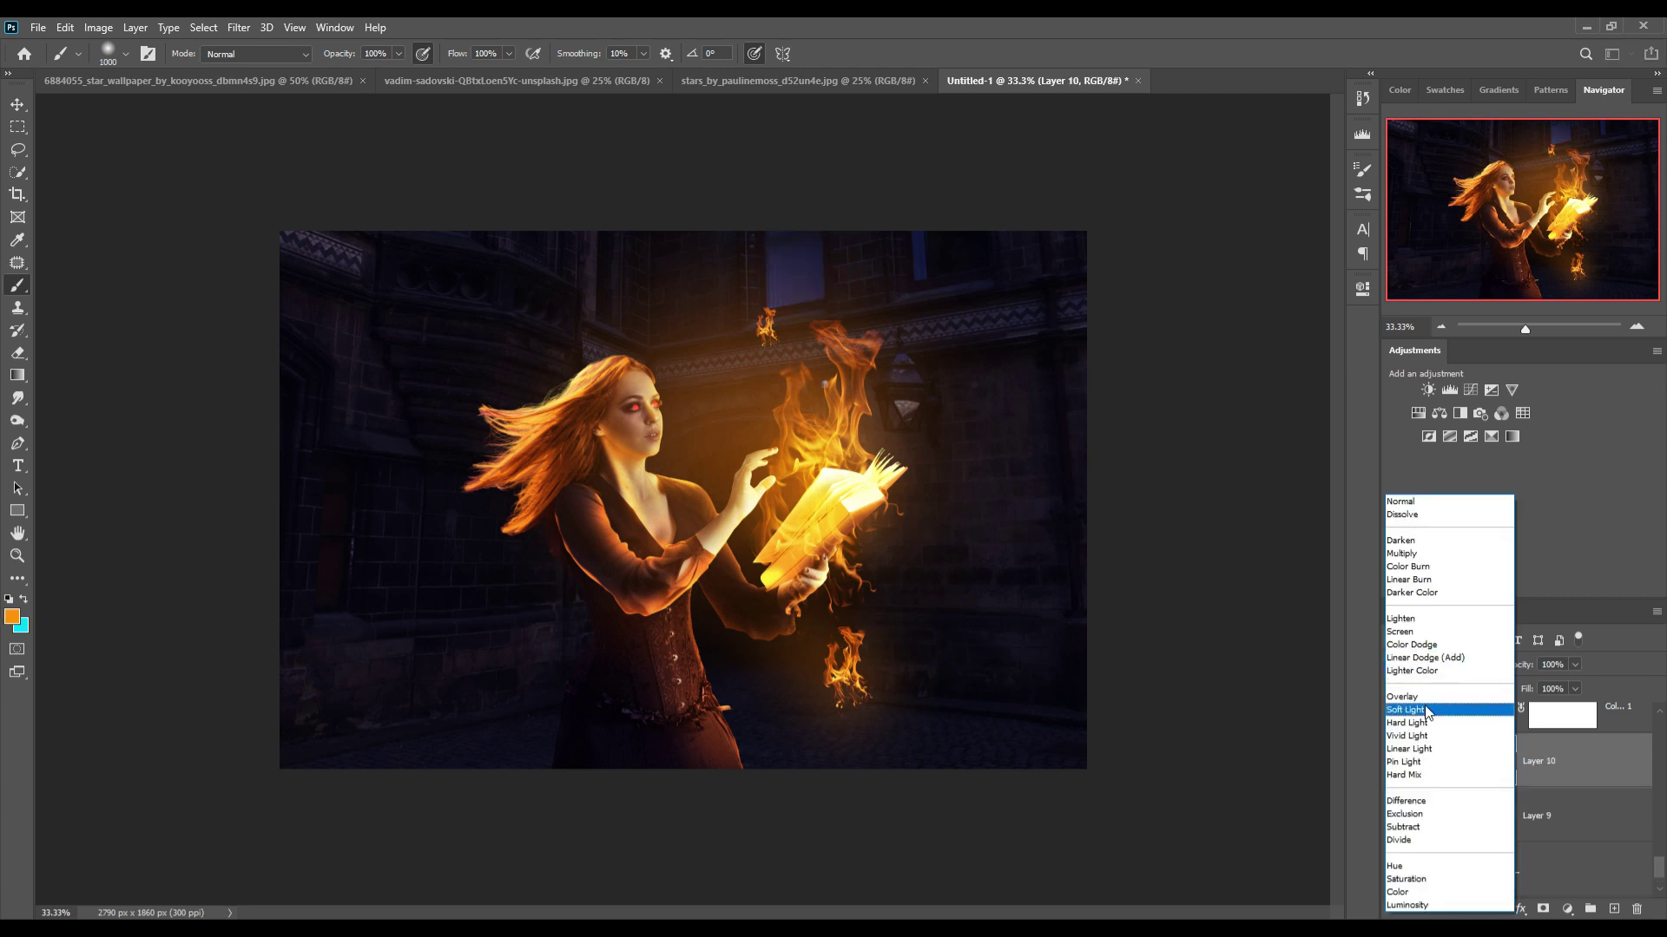
{"action": "left_click", "coordinate": [1401, 697]}
{"action": "mouse_move", "coordinate": [707, 745]}
{"action": "left_mouse_down"}
{"action": "mouse_move", "coordinate": [525, 419]}
{"action": "mouse_move", "coordinate": [476, 550]}
{"action": "mouse_move", "coordinate": [521, 625]}
{"action": "mouse_move", "coordinate": [581, 669]}
{"action": "mouse_move", "coordinate": [677, 395]}
{"action": "mouse_move", "coordinate": [893, 509]}
{"action": "mouse_move", "coordinate": [934, 342]}
{"action": "mouse_move", "coordinate": [793, 305]}
{"action": "mouse_move", "coordinate": [888, 505]}
{"action": "mouse_move", "coordinate": [908, 669]}
{"action": "mouse_move", "coordinate": [702, 700]}
{"action": "left_mouse_up"}
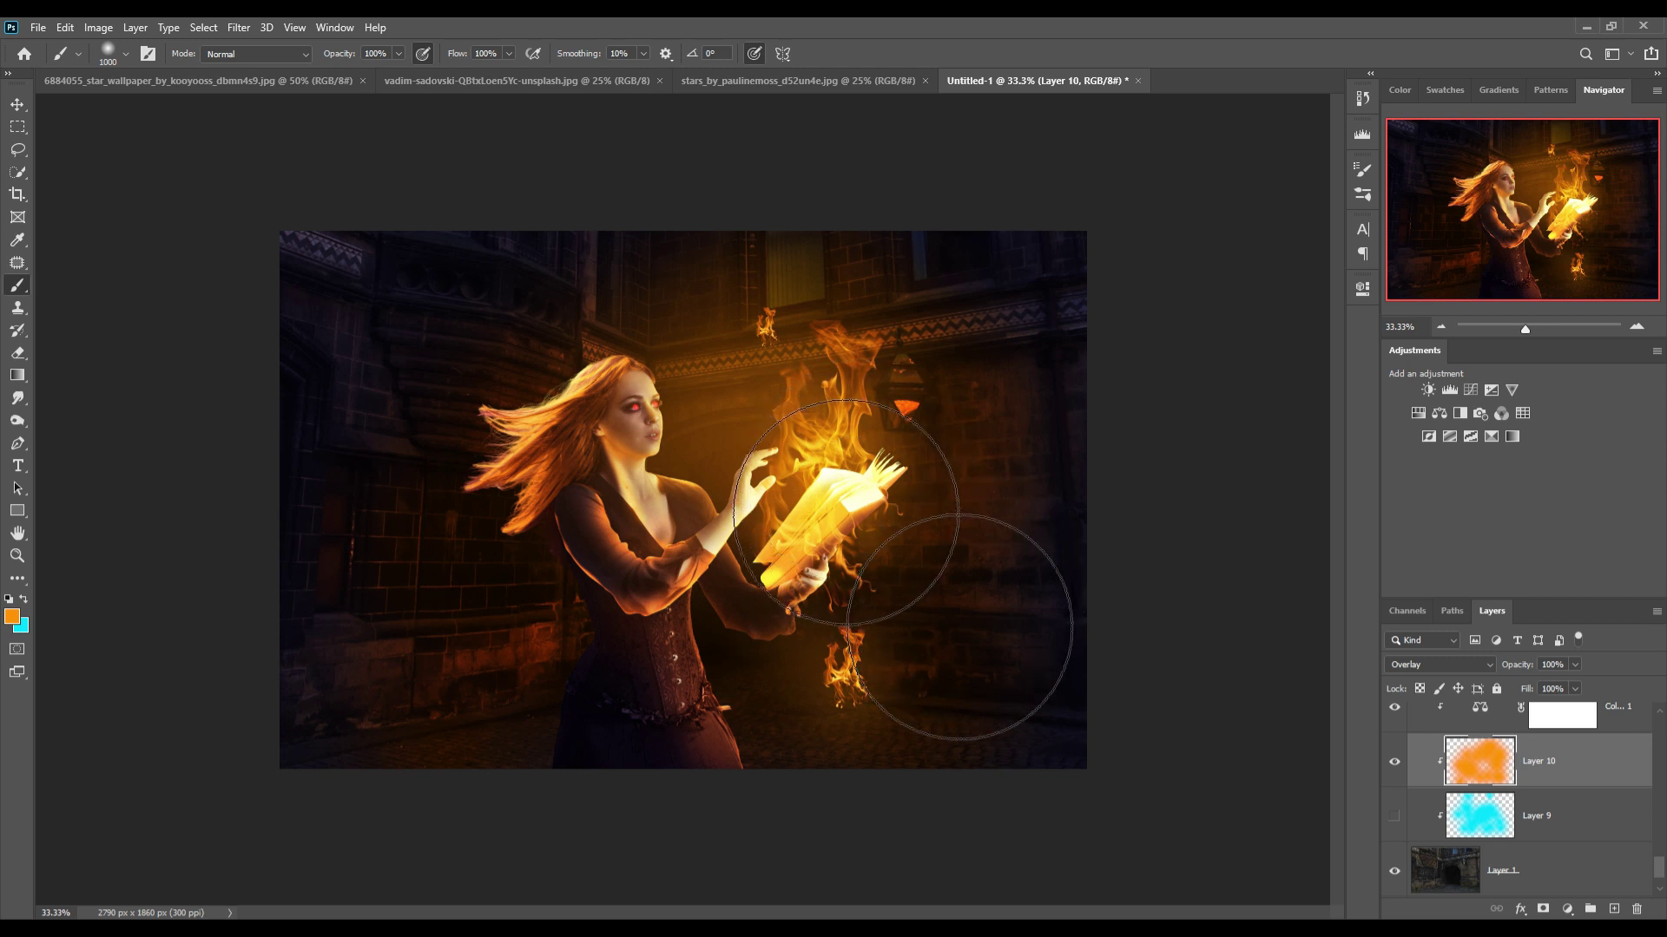
Stamp all visible layers into a new merged Layer 11 at the top of the stack.
{"action": "left_click", "coordinate": [26, 108]}
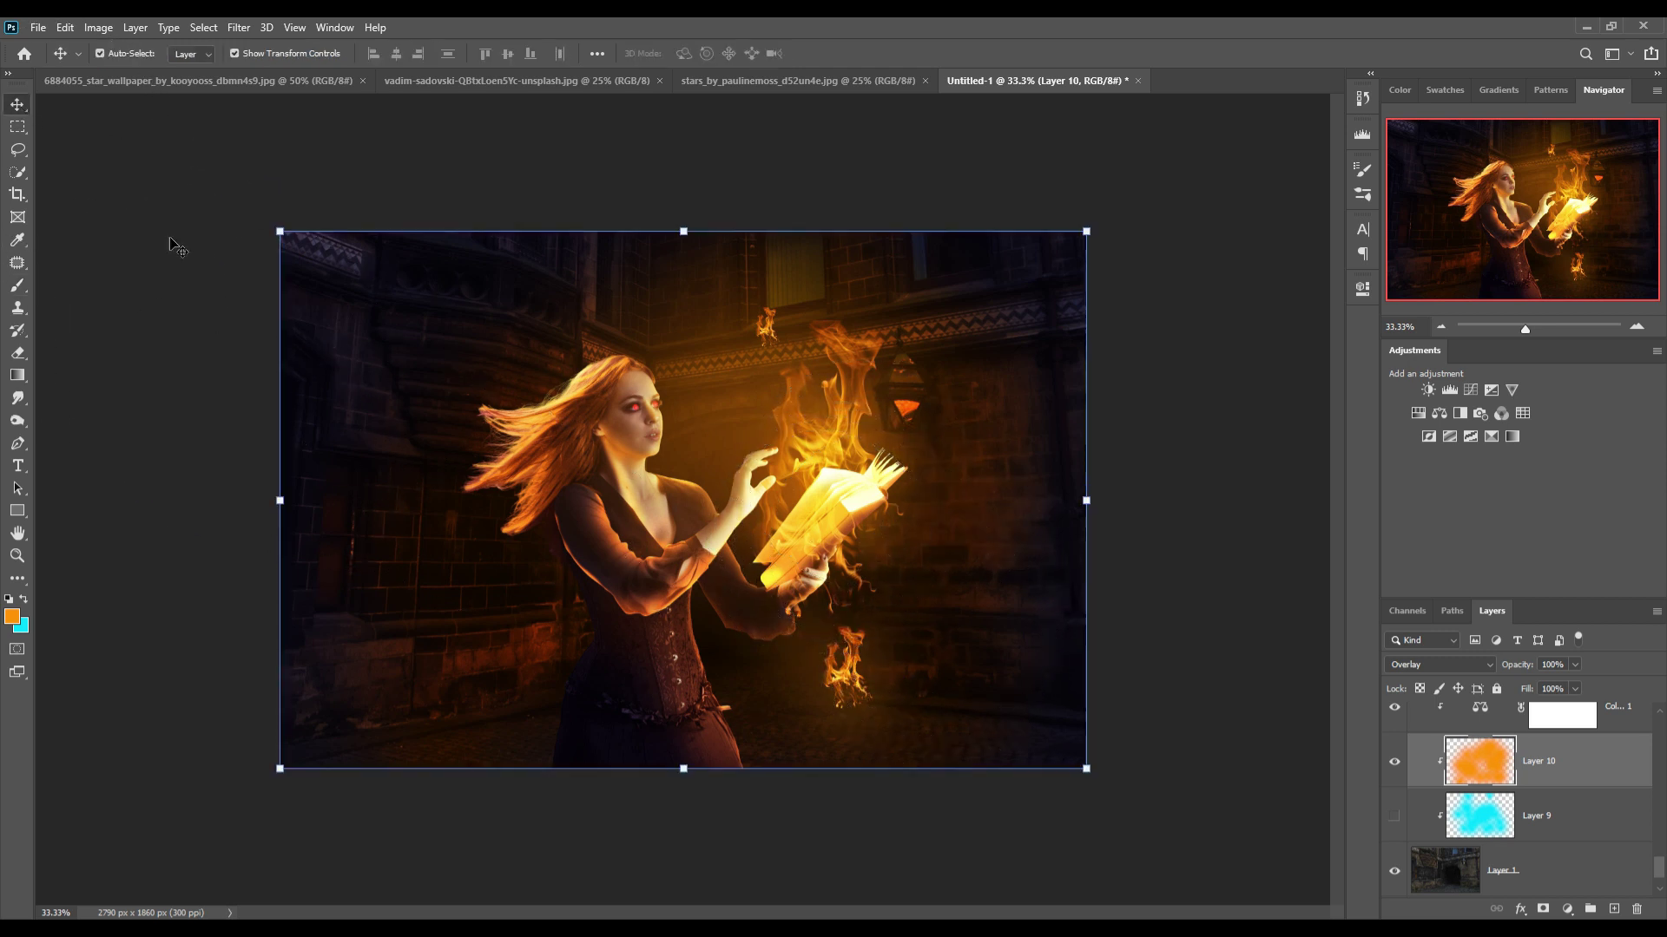
{"action": "scroll", "coordinate": [1579, 816], "scroll_direction": "up", "scroll_amount": 3}
{"action": "scroll", "coordinate": [1588, 781], "scroll_direction": "up", "scroll_amount": 3}
{"action": "left_click", "coordinate": [1593, 754]}
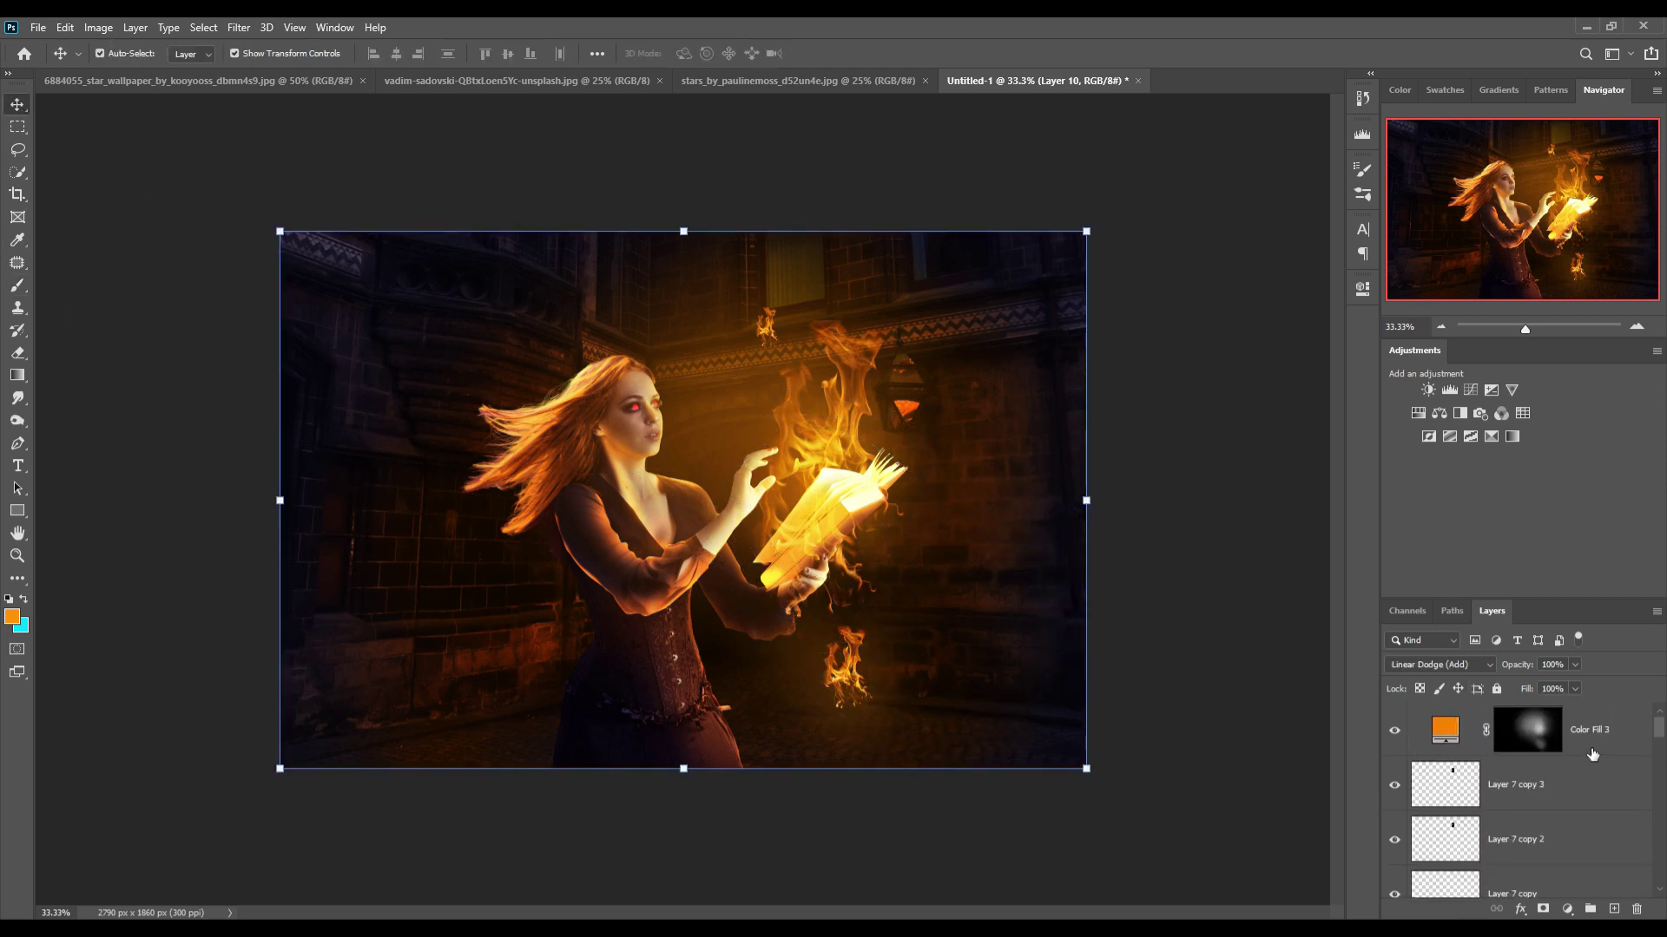
{"action": "key", "text": "shift+ctrl+alt+e"}
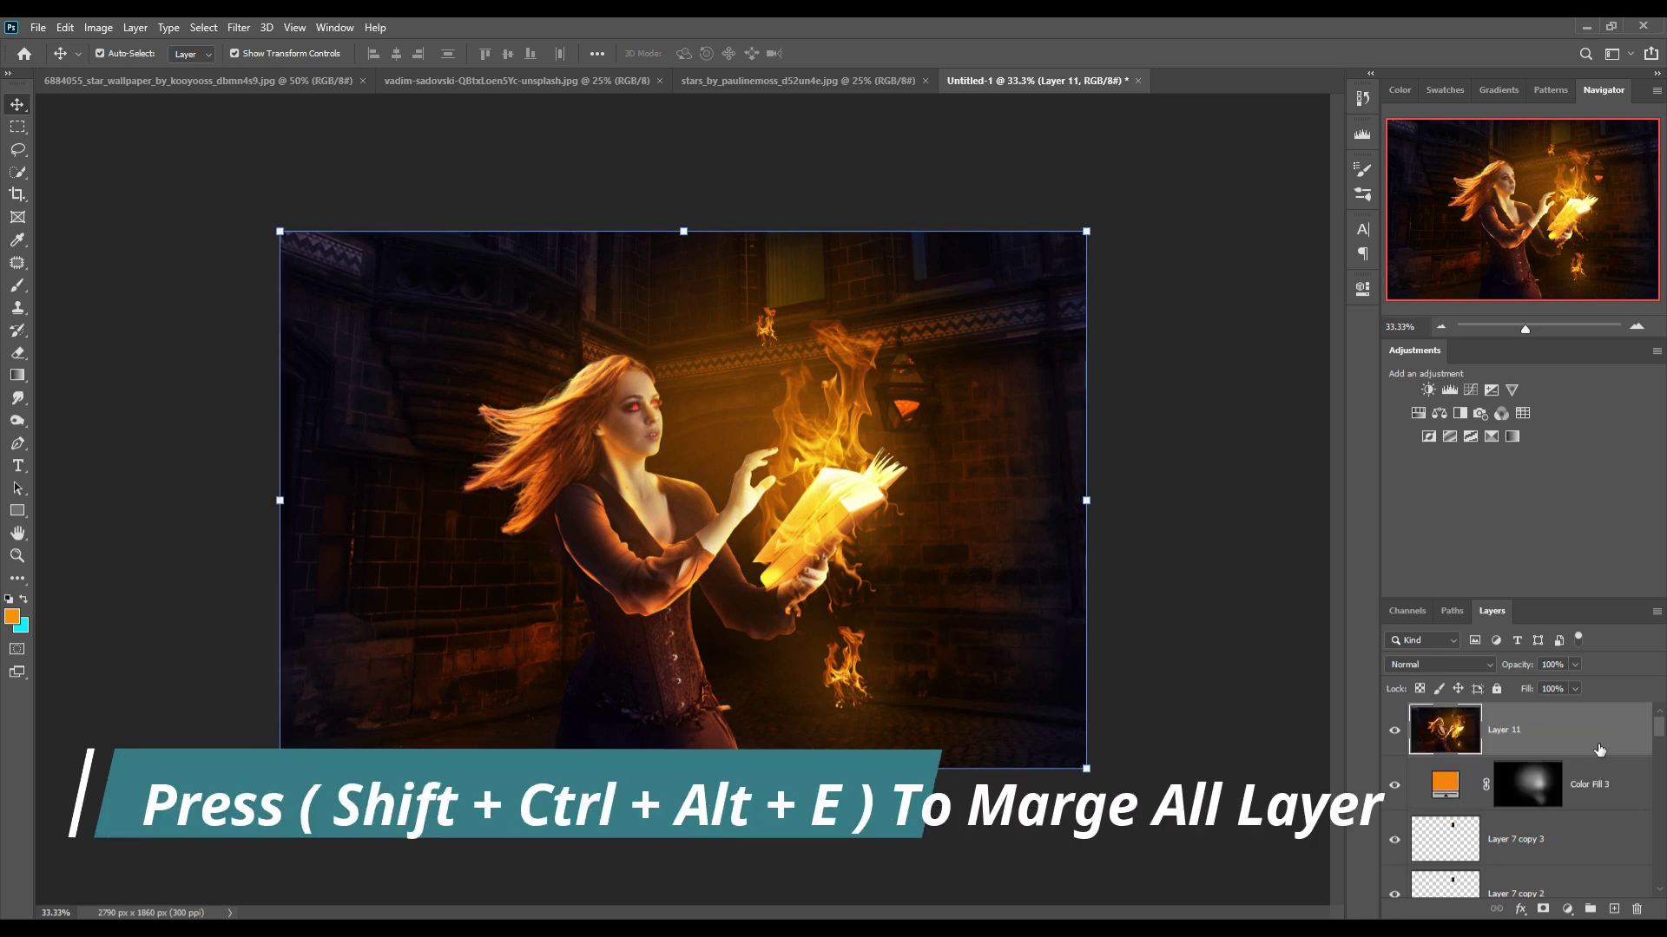
Convert Layer 11 to a smart object and open the Camera Raw Filter on it.
{"action": "right_click", "coordinate": [1599, 746]}
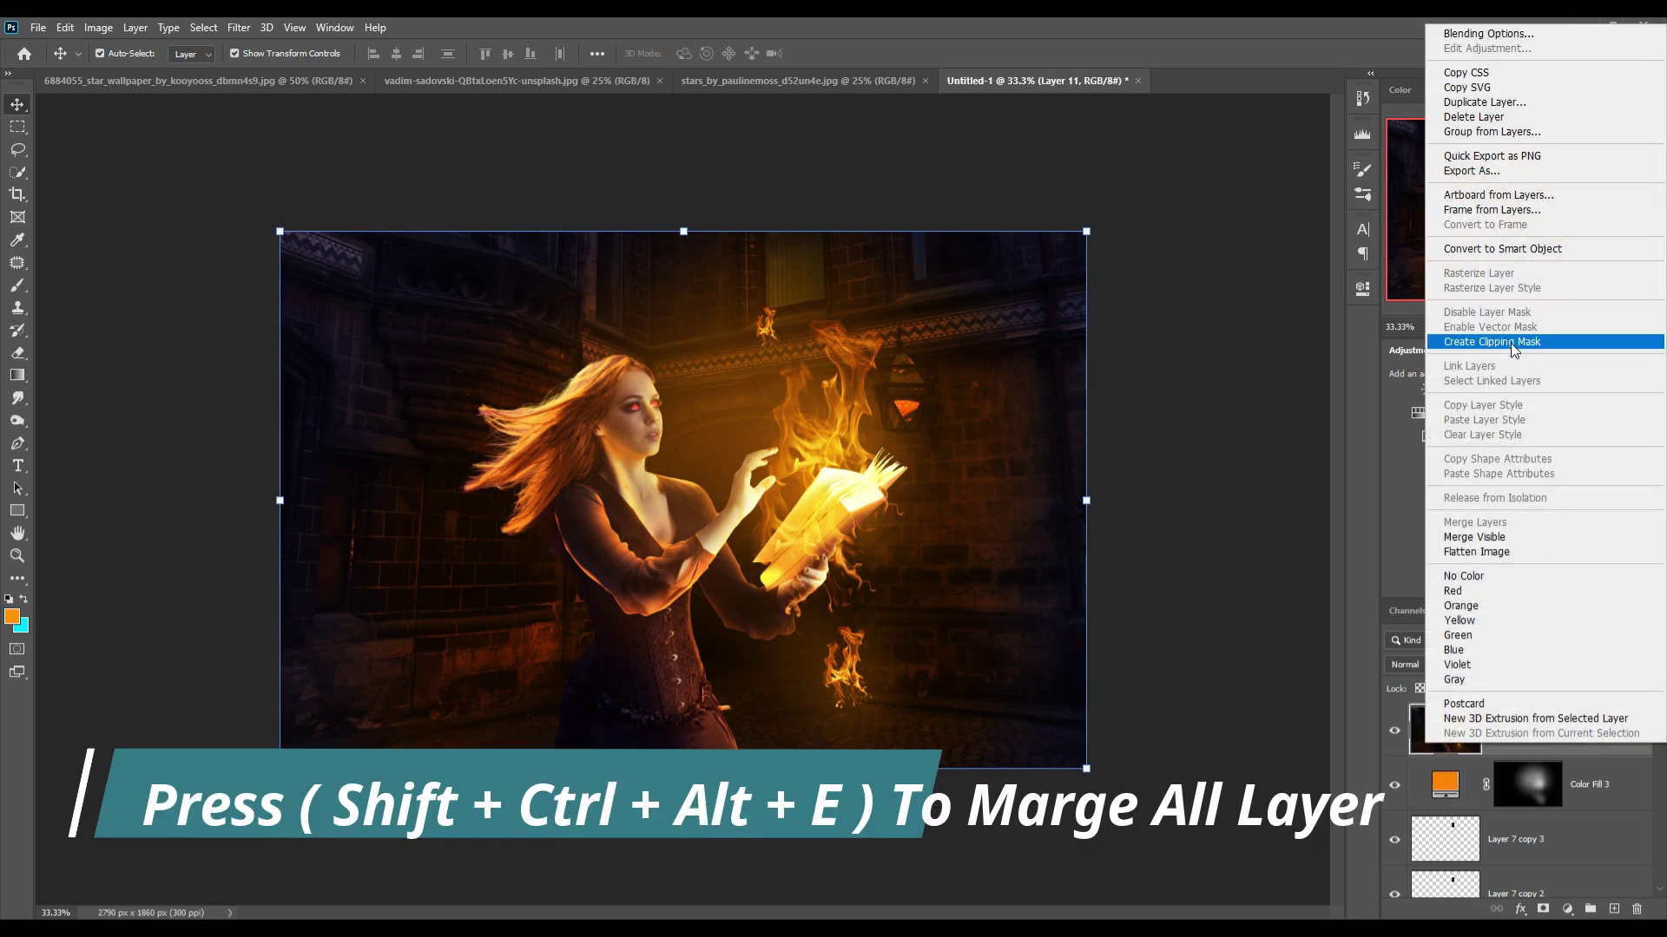
{"action": "left_click", "coordinate": [1496, 249]}
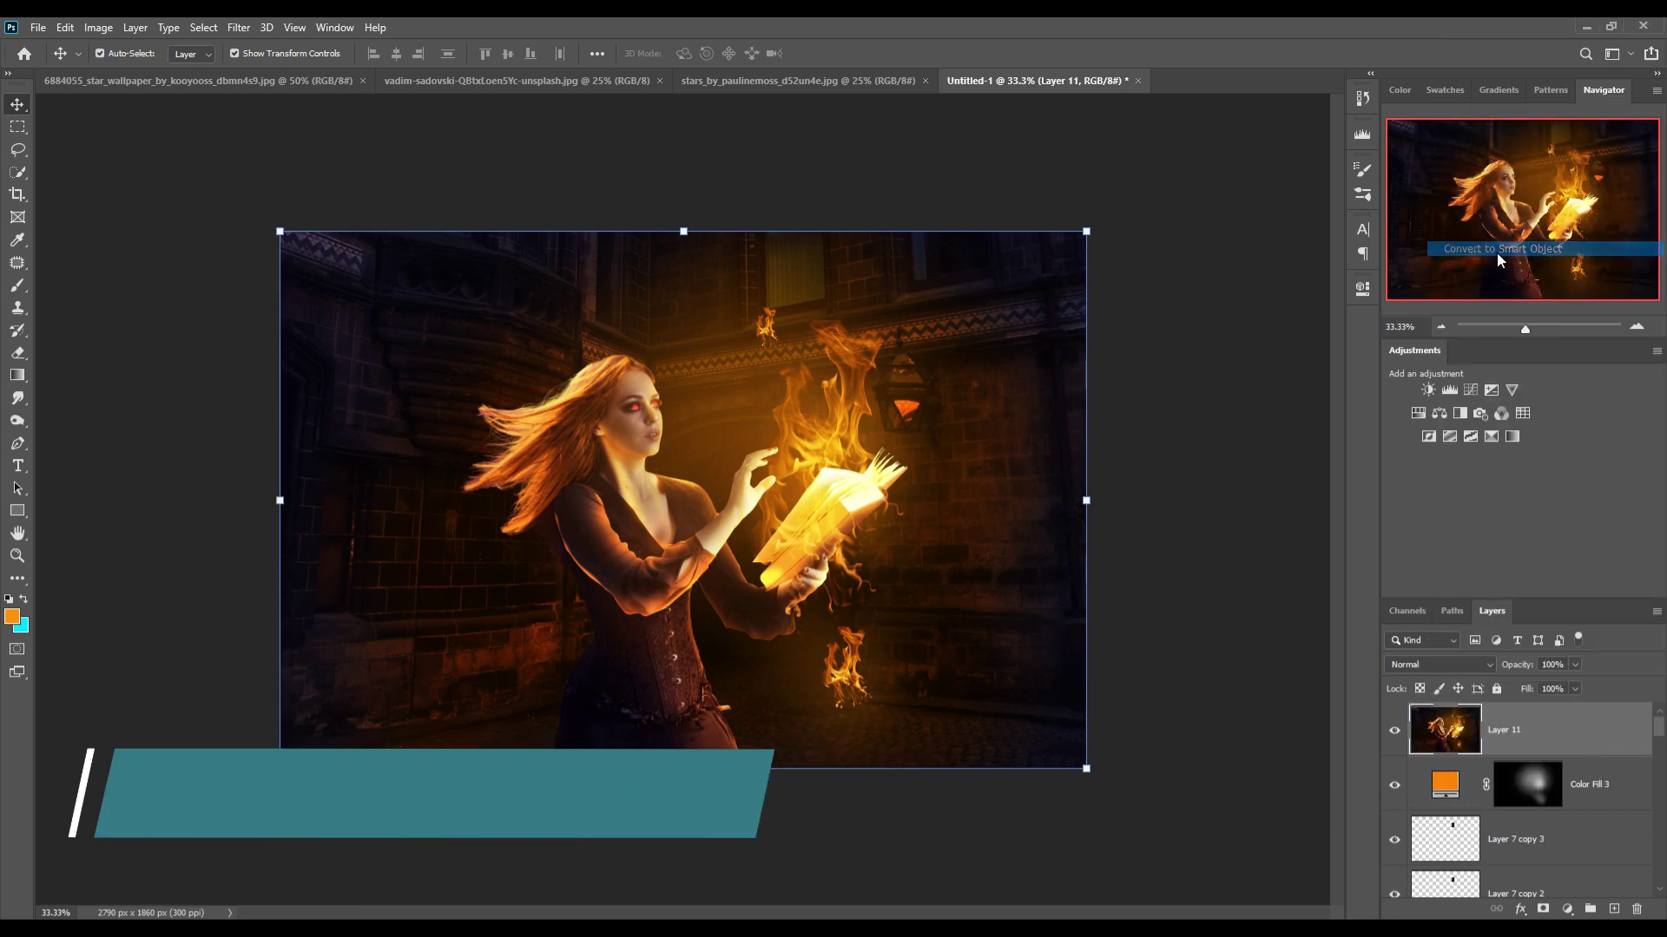
{"action": "left_click", "coordinate": [241, 30]}
{"action": "left_click", "coordinate": [261, 131]}
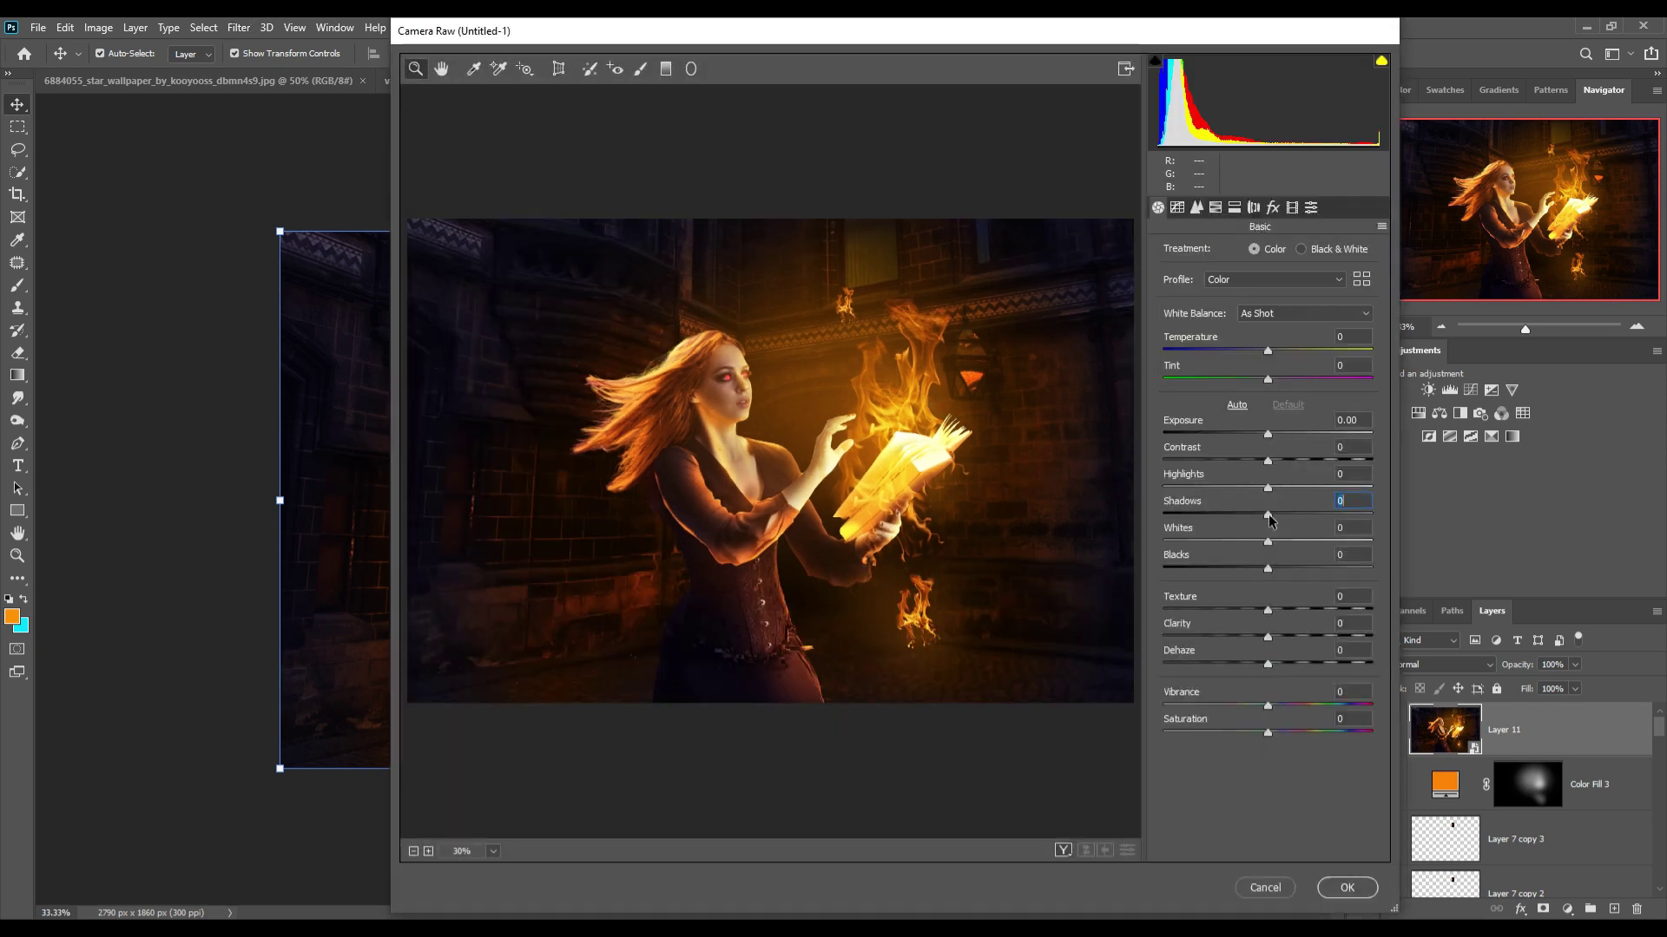
Set Shadows -5, Whites +11, Contrast +15, and brighten lights while lowering darks on the Tone Curve.
{"action": "left_click_drag", "start_coordinate": [1268, 519], "coordinate": [1279, 487]}
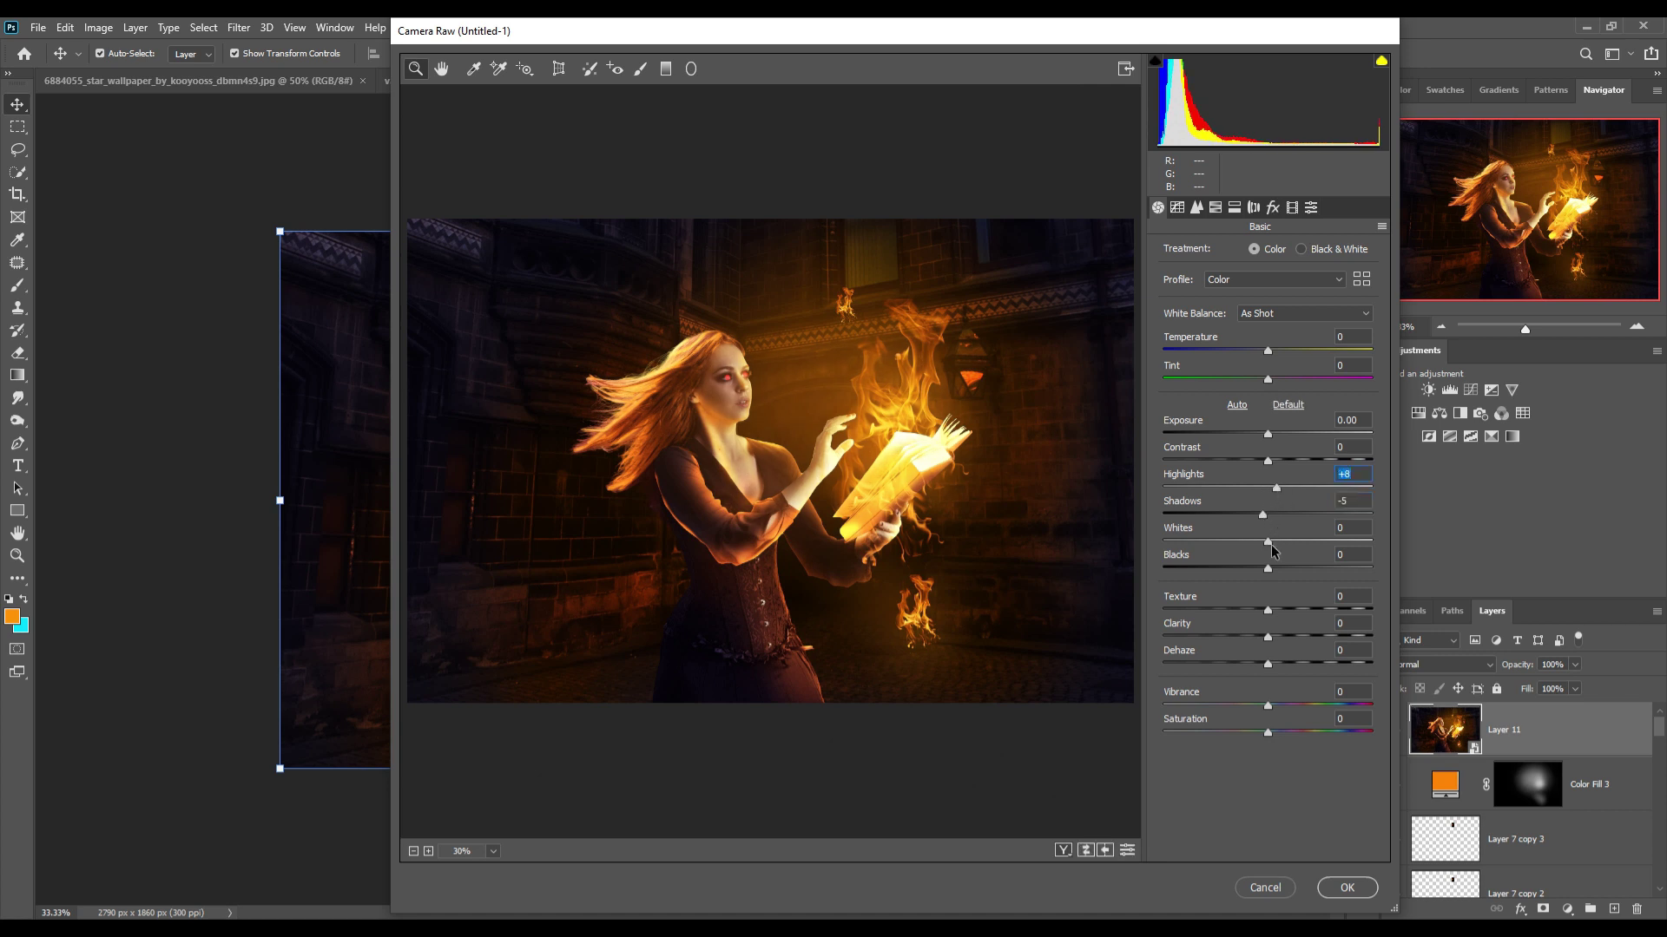
{"action": "left_click_drag", "start_coordinate": [1271, 544], "coordinate": [1281, 544]}
{"action": "left_click_drag", "start_coordinate": [1267, 464], "coordinate": [1288, 473]}
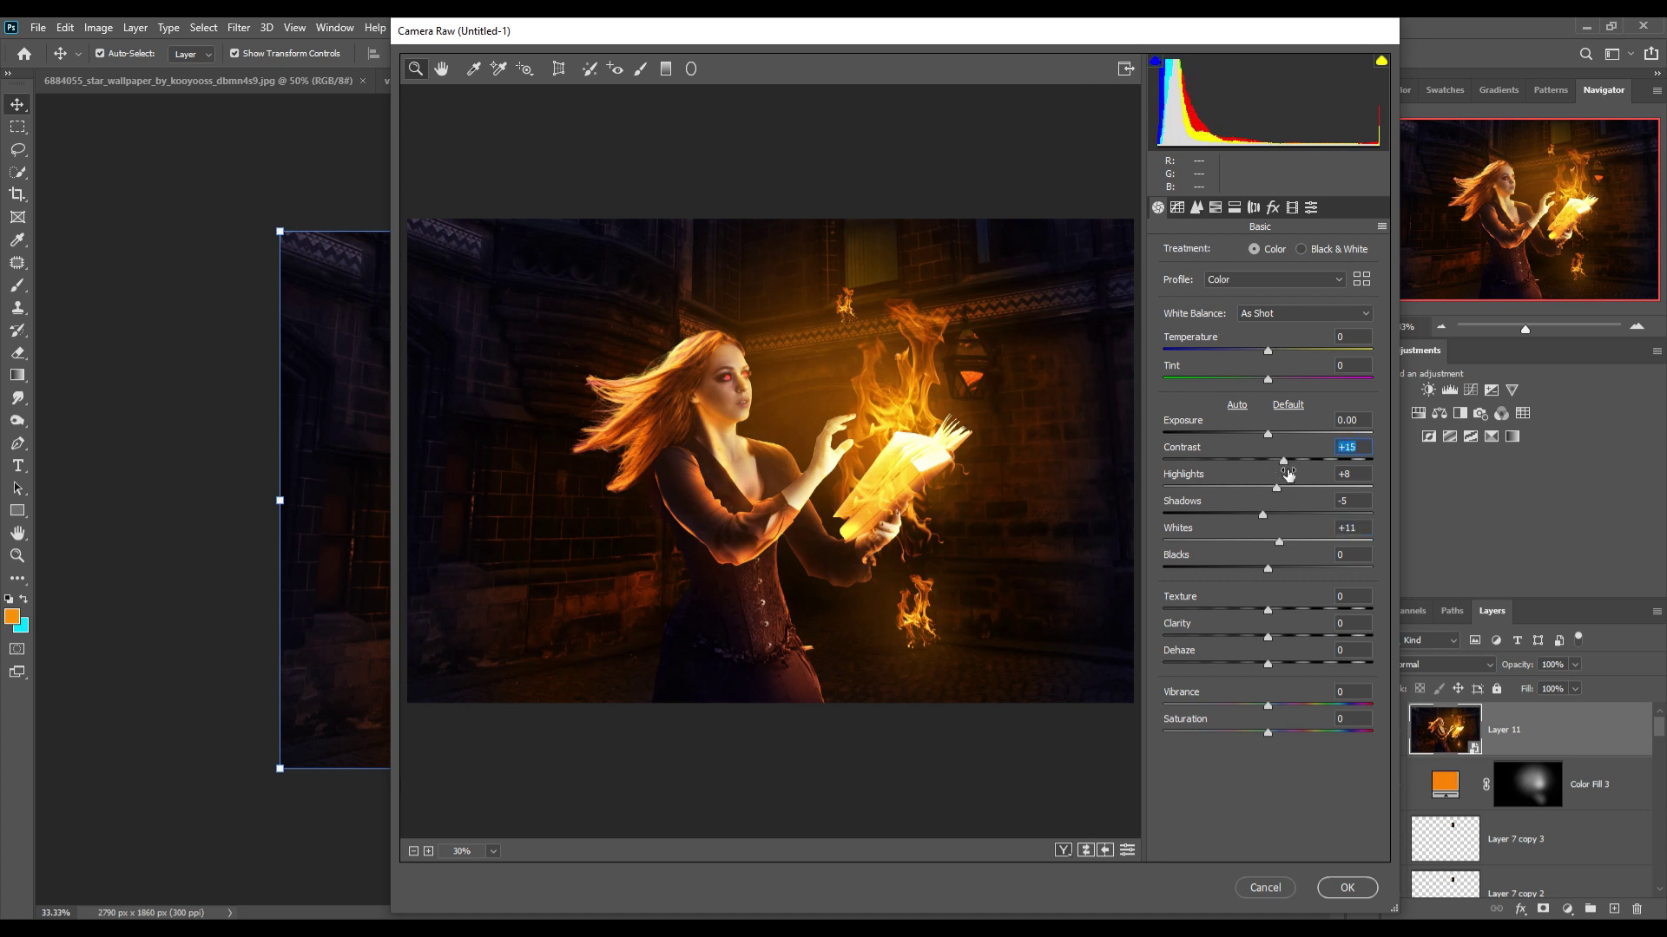
{"action": "left_click", "coordinate": [1177, 208]}
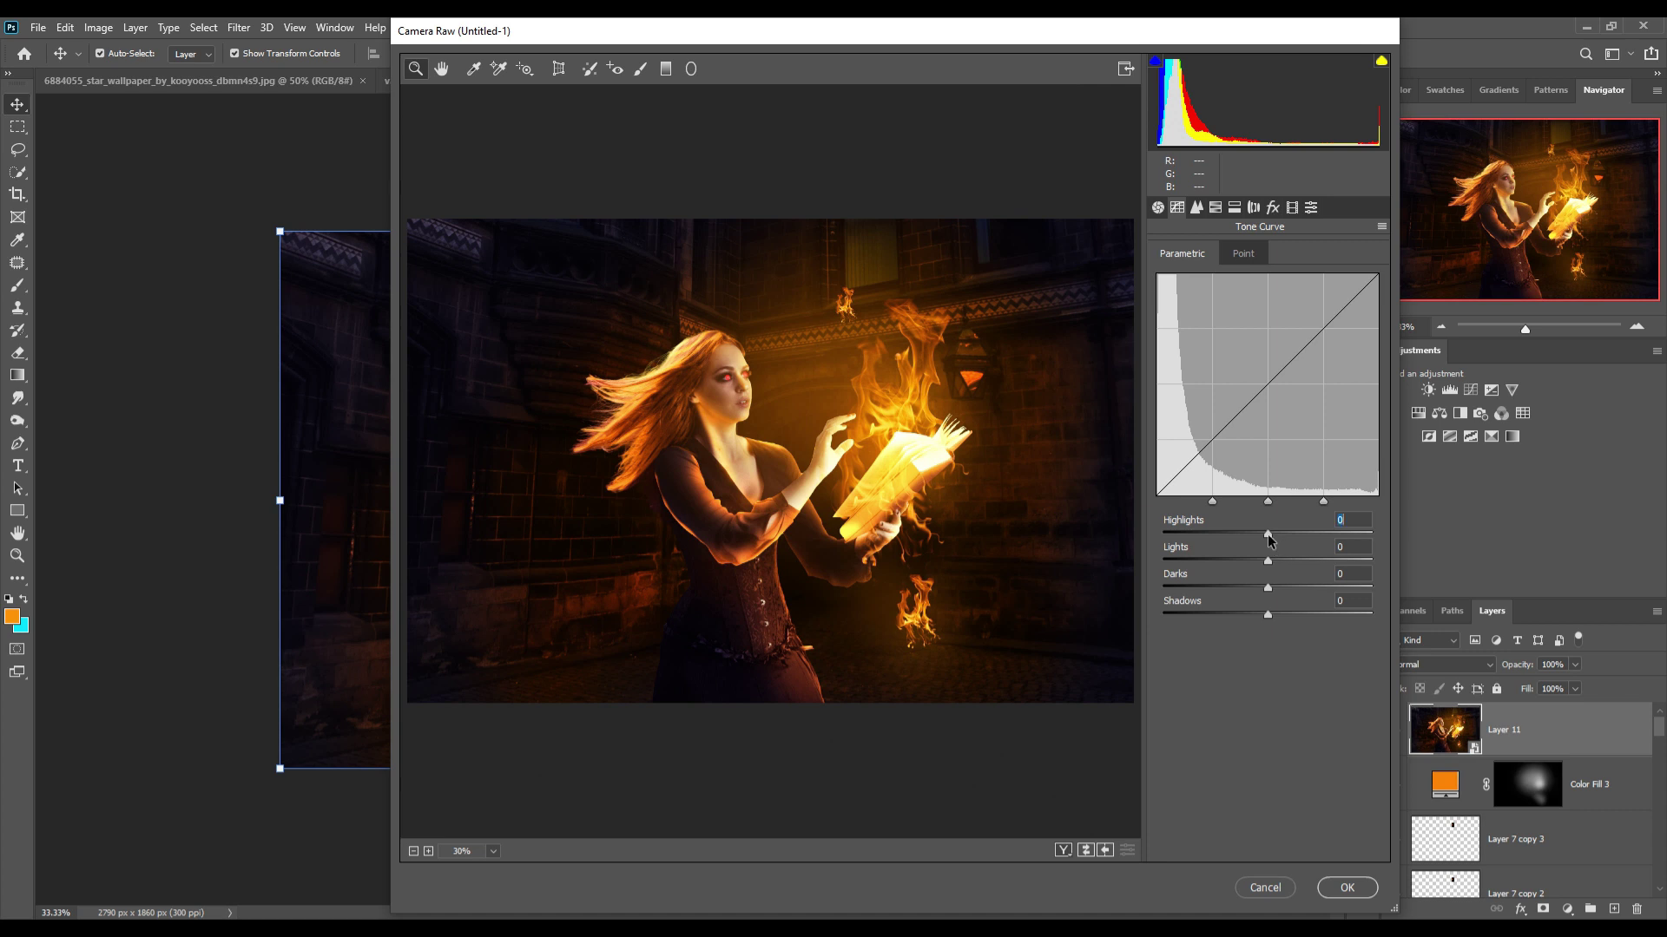
{"action": "mouse_move", "coordinate": [1268, 534]}
{"action": "left_mouse_down"}
{"action": "mouse_move", "coordinate": [1283, 565]}
{"action": "mouse_move", "coordinate": [1247, 588]}
{"action": "left_mouse_up"}
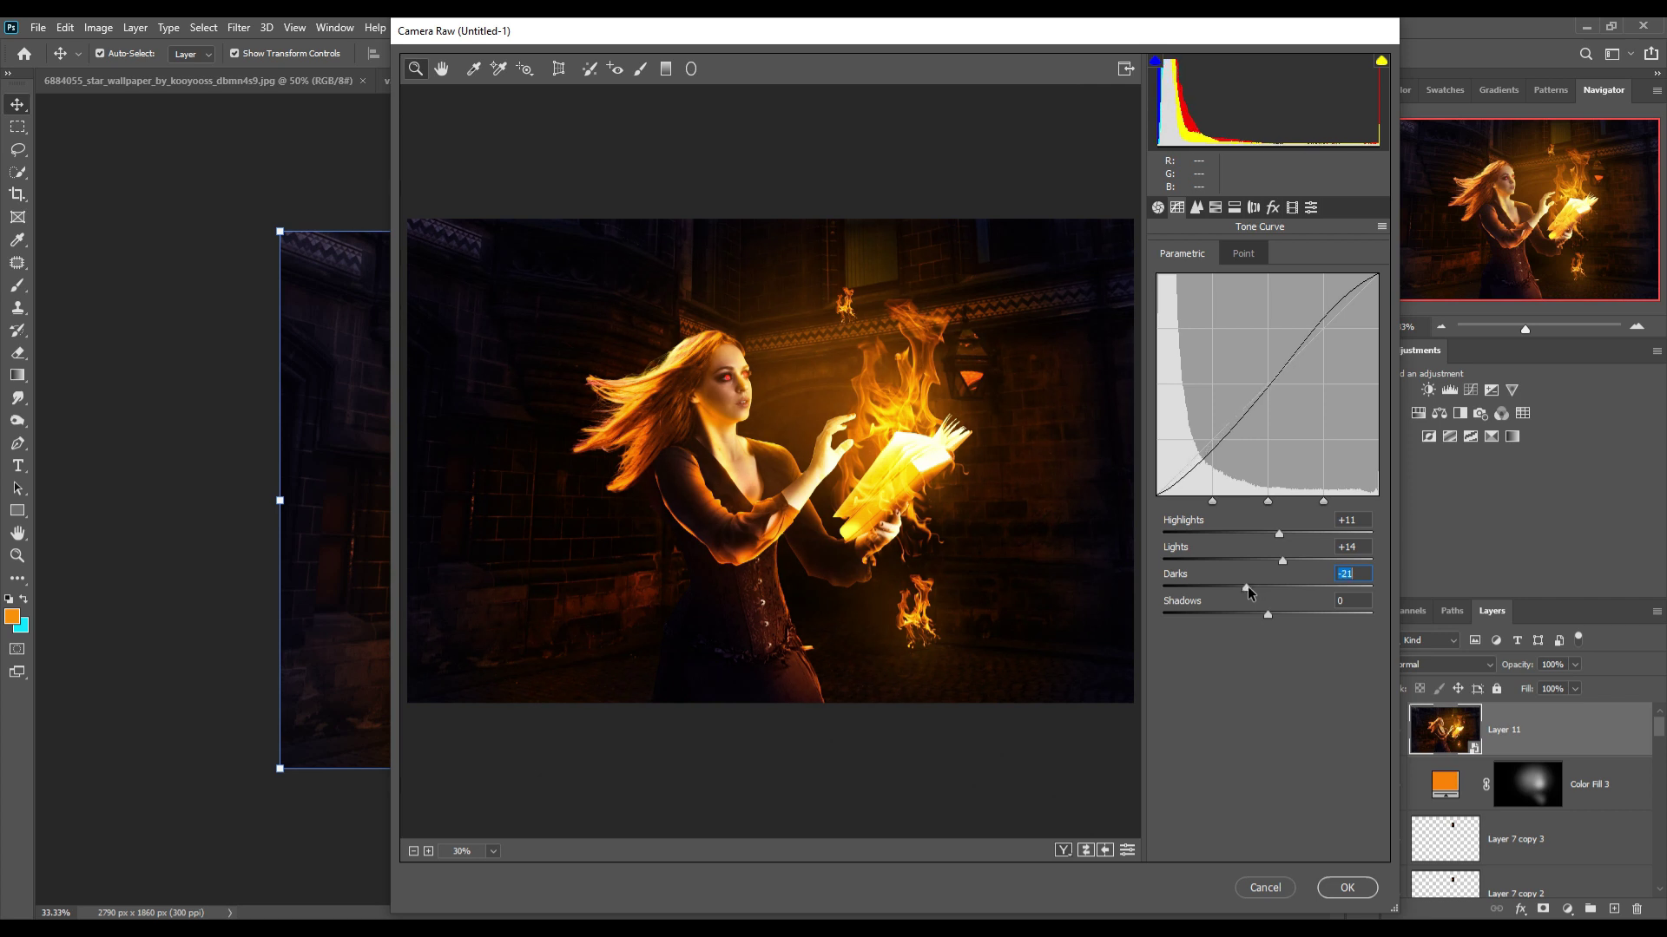
{"action": "left_click_drag", "start_coordinate": [1247, 588], "coordinate": [1257, 616]}
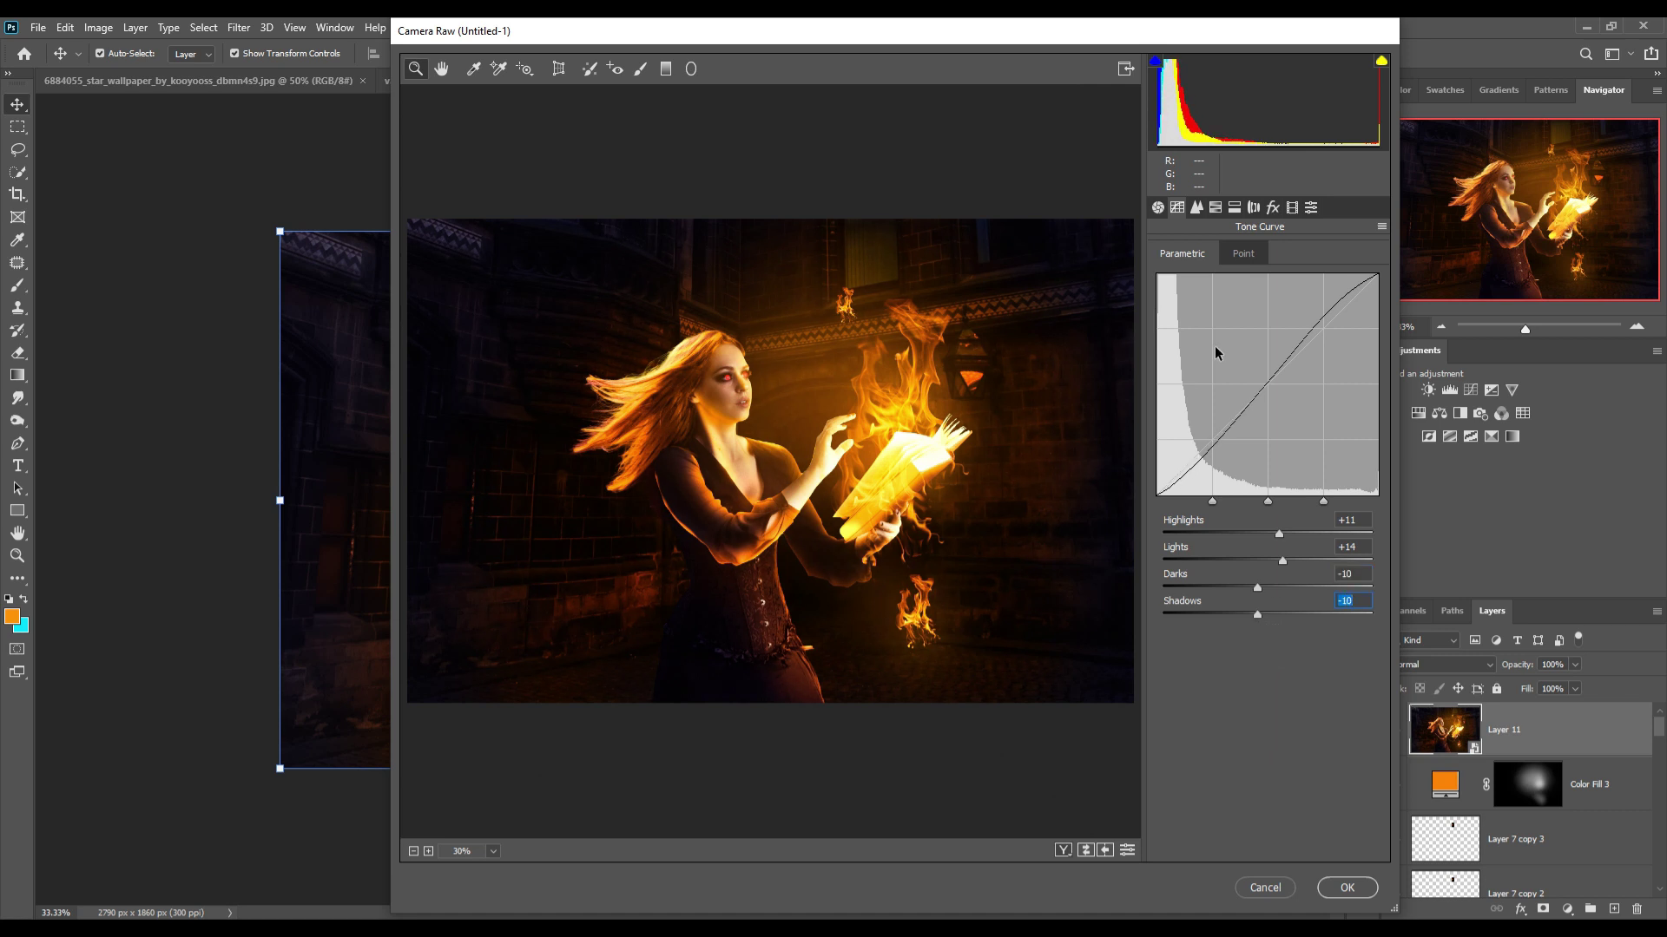
Add sharpening around 64, shift the Oranges hue to -8, and apply the Camera Raw filter.
{"action": "left_click", "coordinate": [1196, 207]}
{"action": "left_click_drag", "start_coordinate": [1163, 278], "coordinate": [1184, 277]}
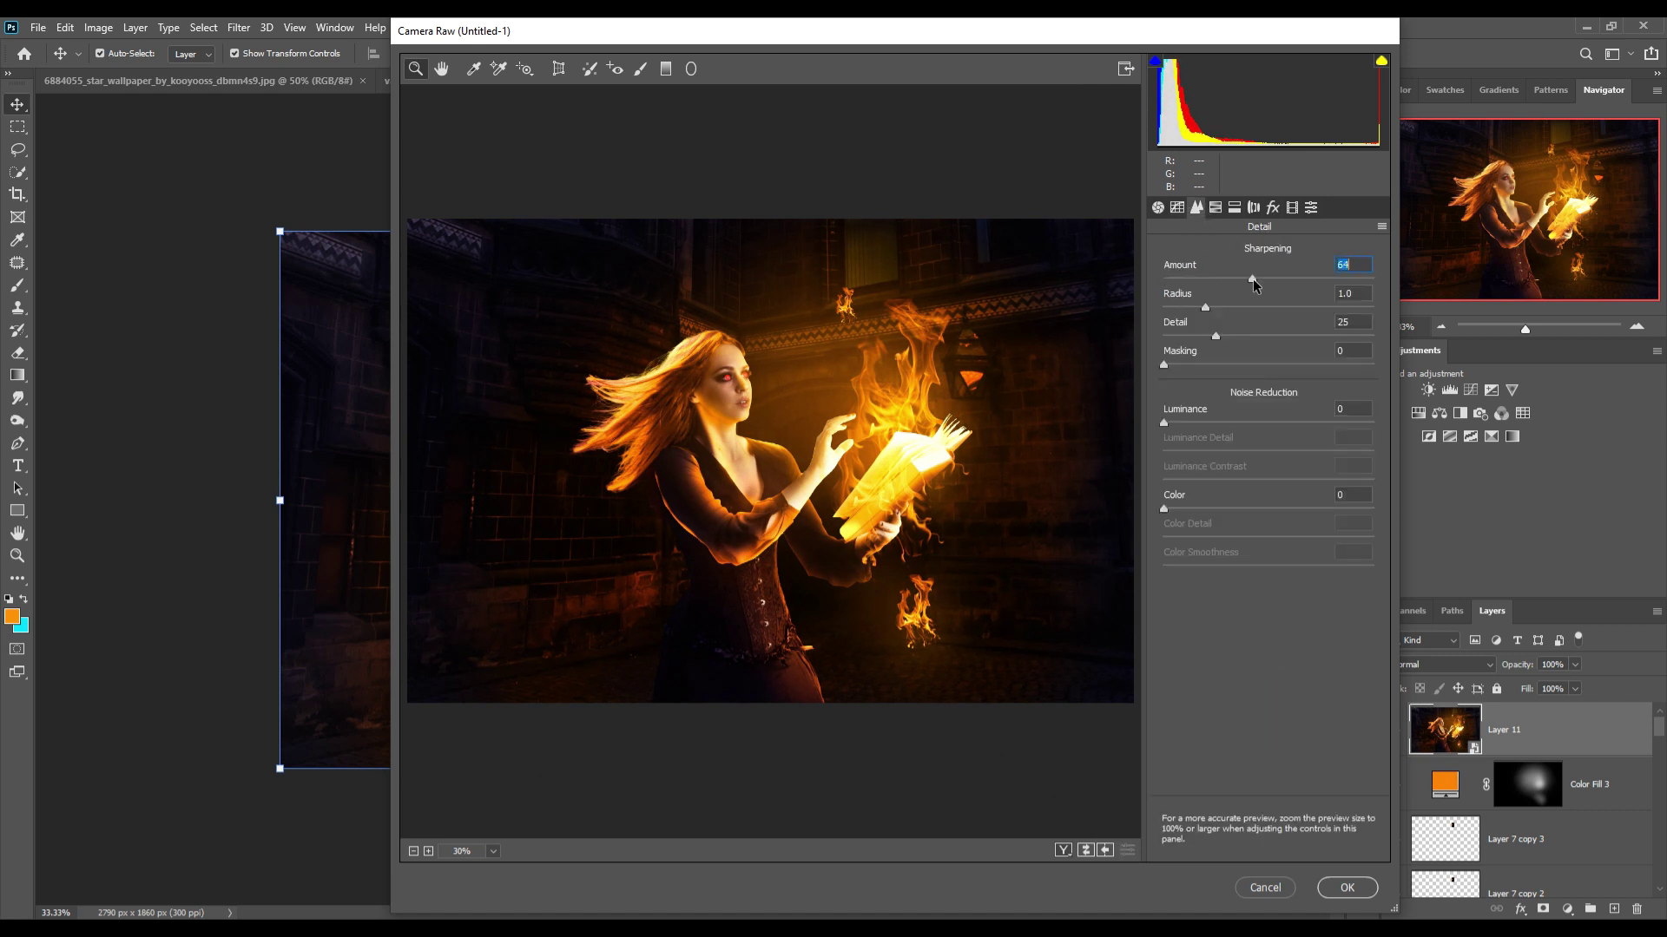
{"action": "left_click", "coordinate": [1215, 208]}
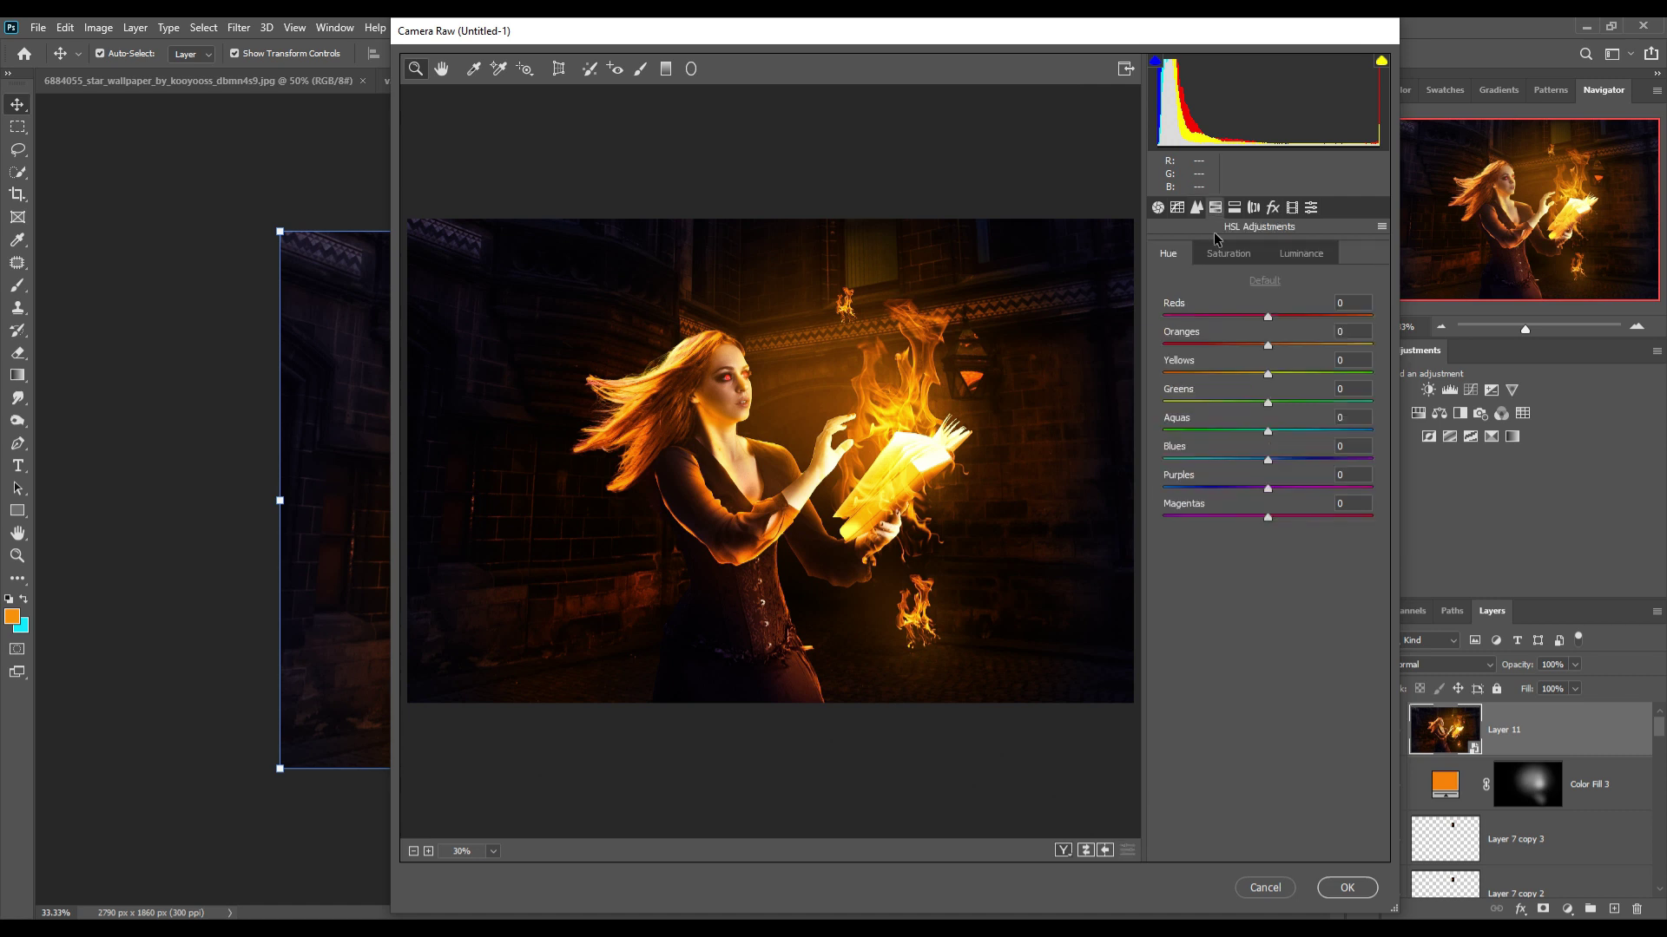
{"action": "left_click", "coordinate": [1229, 255]}
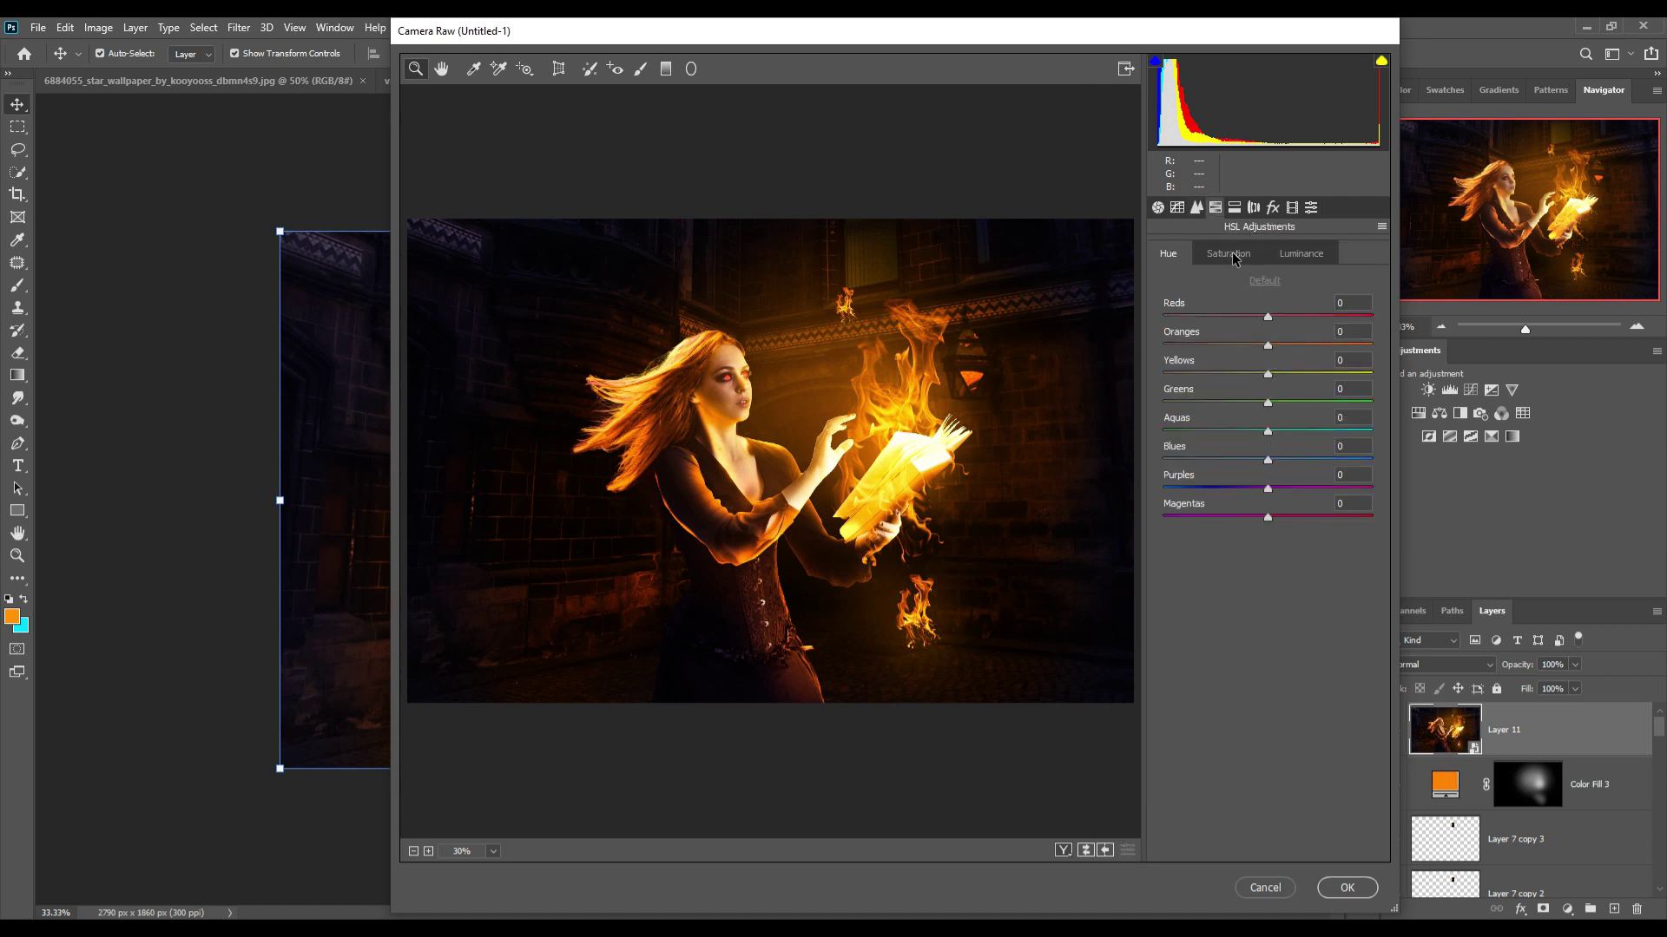
{"action": "left_click", "coordinate": [1178, 258]}
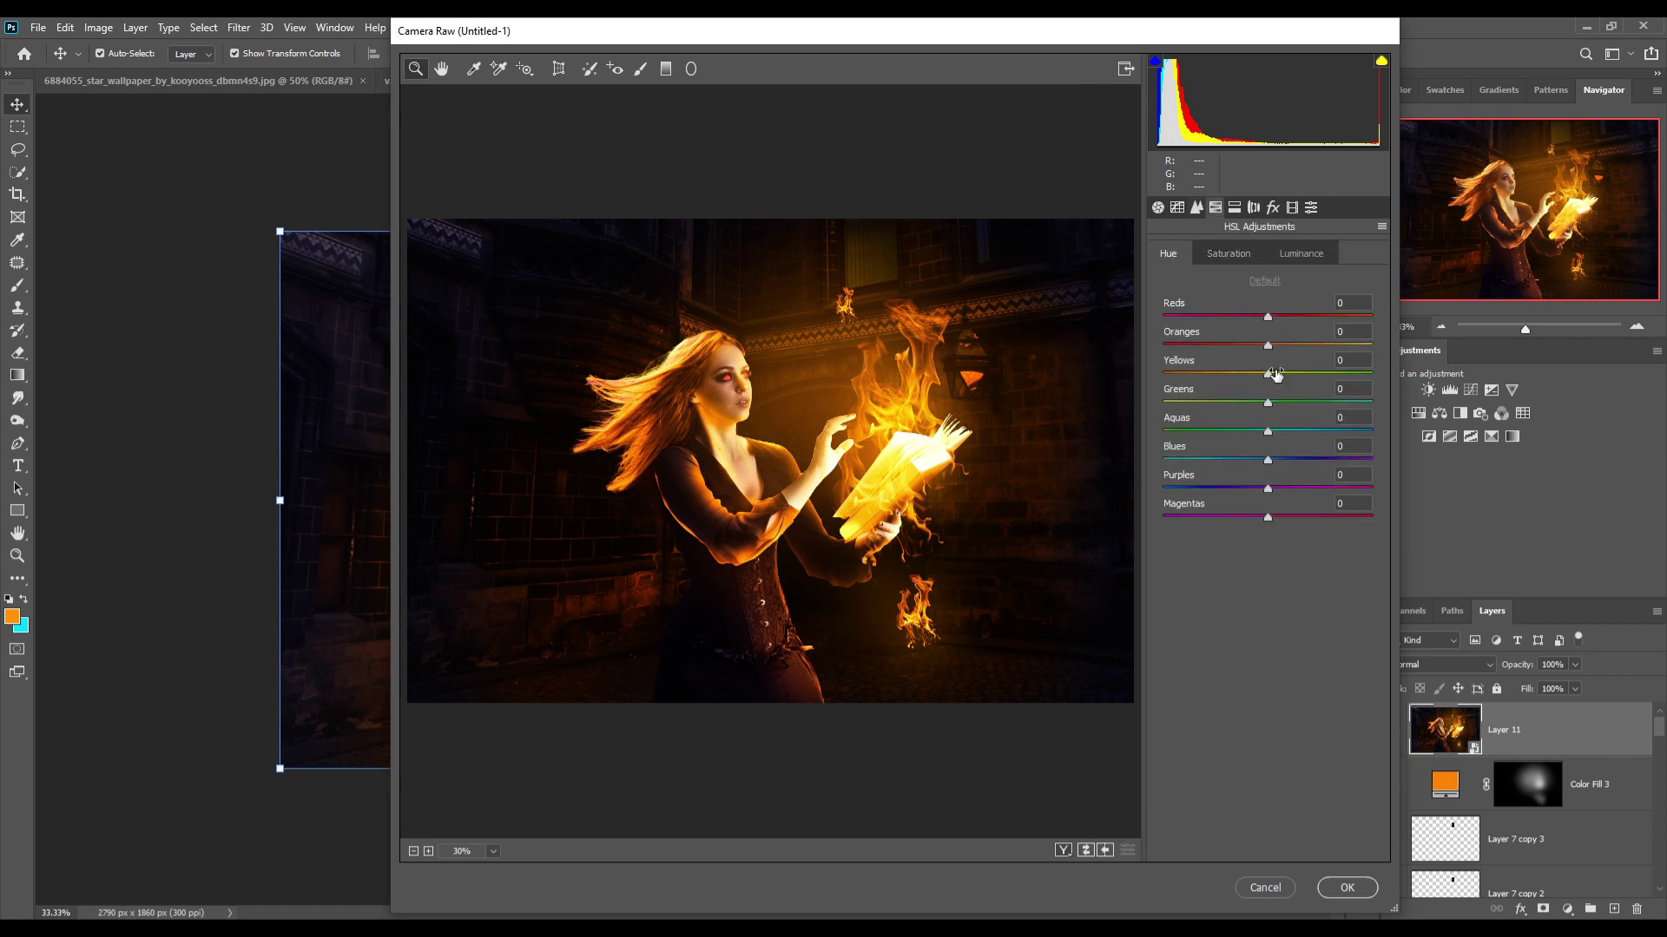
{"action": "mouse_move", "coordinate": [1267, 347]}
{"action": "left_mouse_down"}
{"action": "mouse_move", "coordinate": [1284, 346]}
{"action": "mouse_move", "coordinate": [1264, 346]}
{"action": "left_mouse_up"}
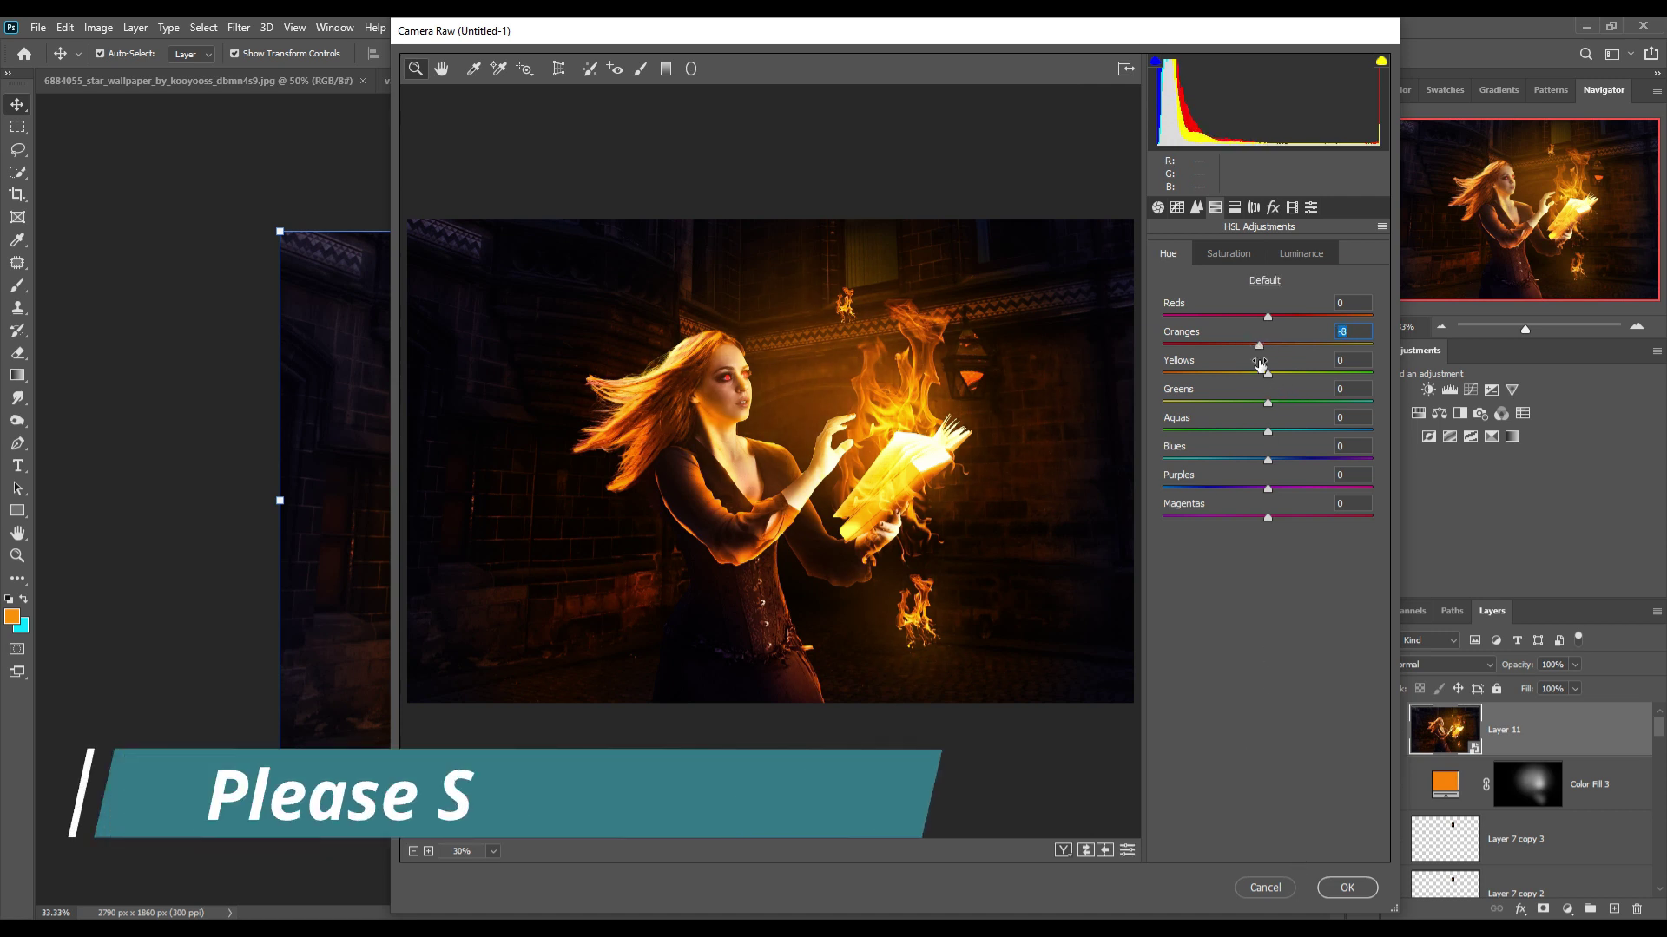
{"action": "left_click", "coordinate": [1345, 889]}
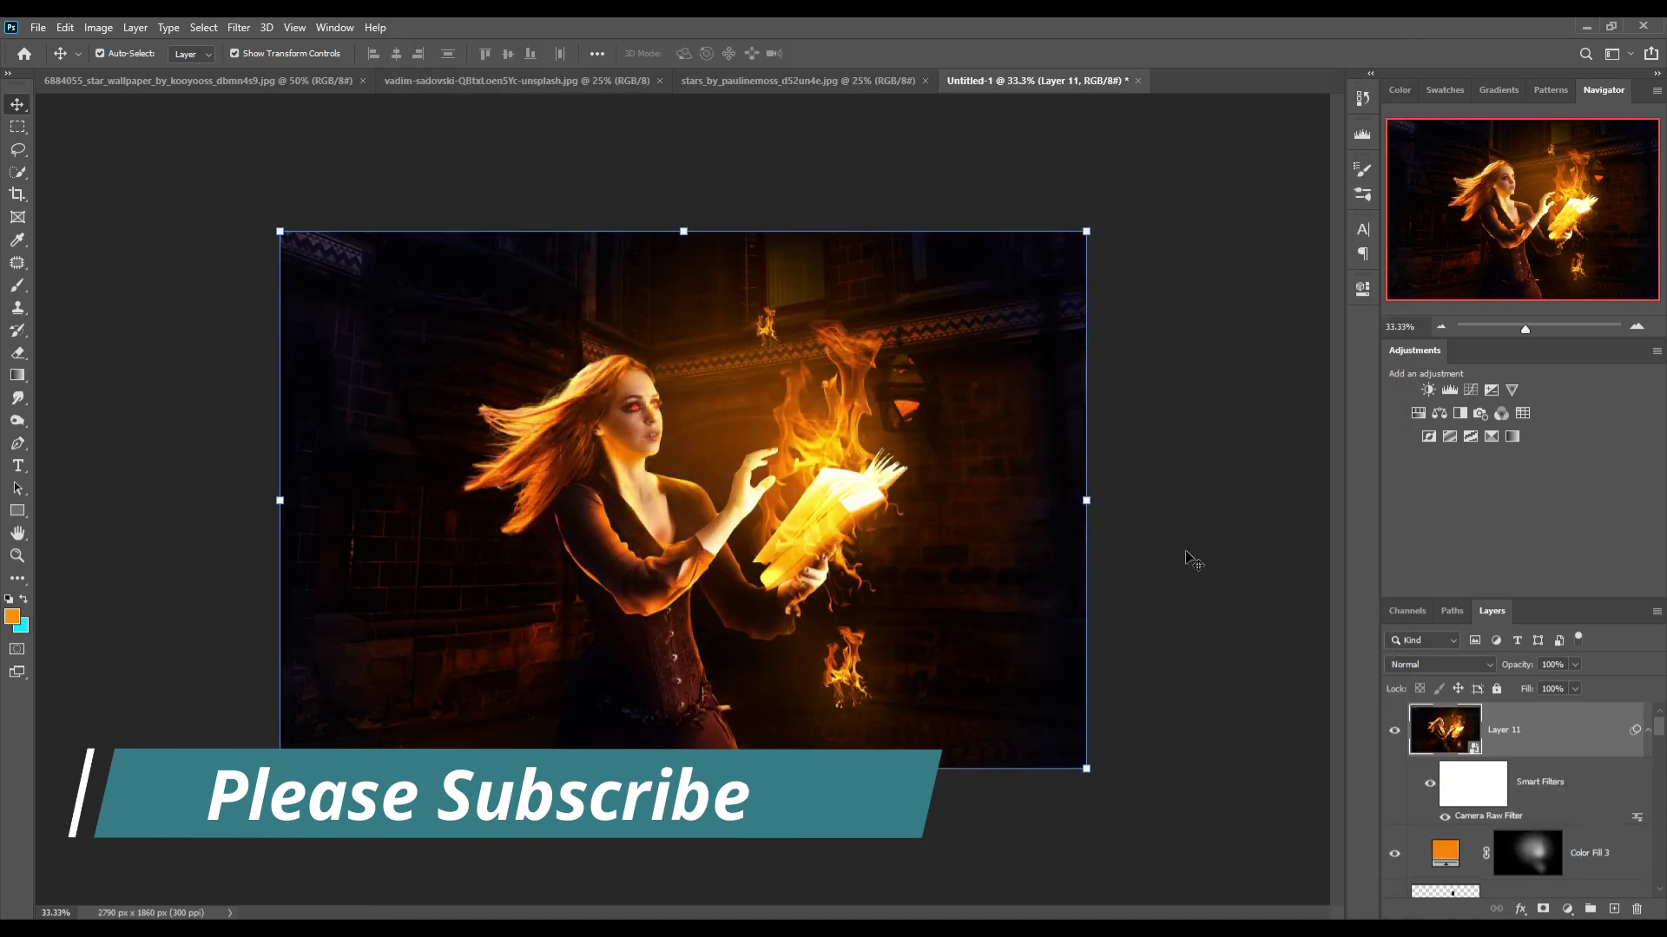